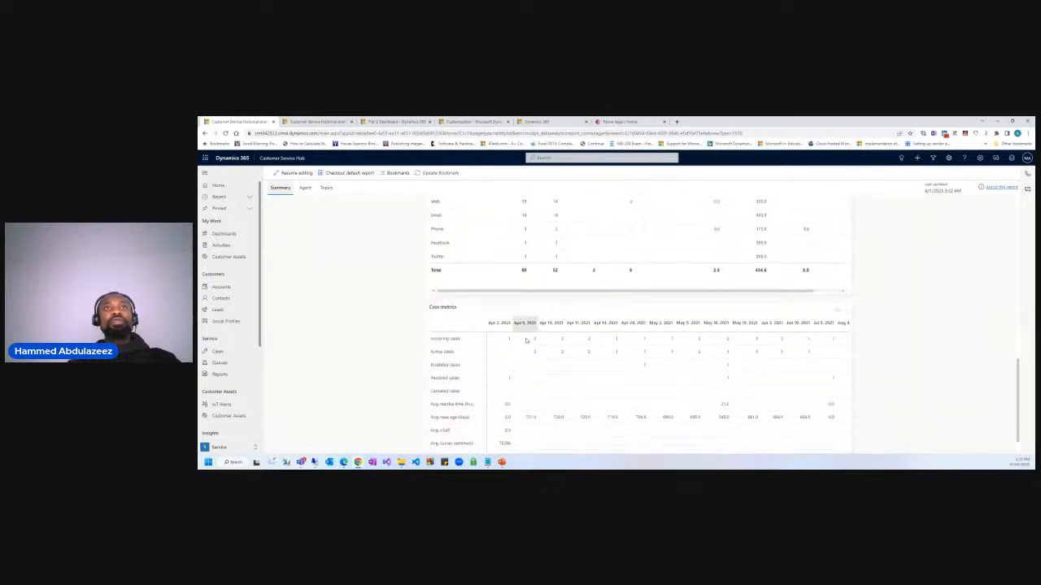
scroll(397, 340, up, 3)
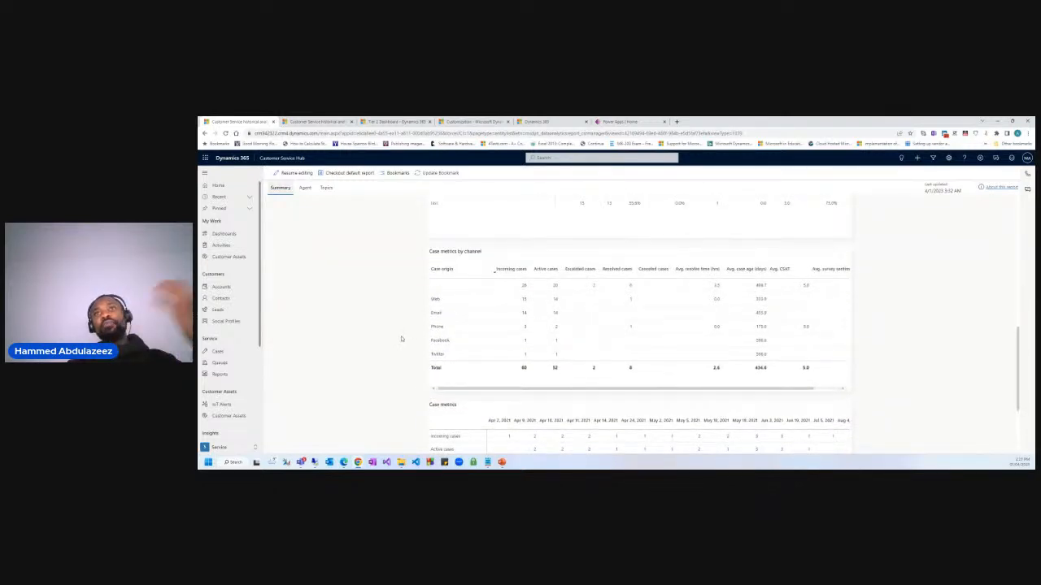
scroll(411, 328, up, 5)
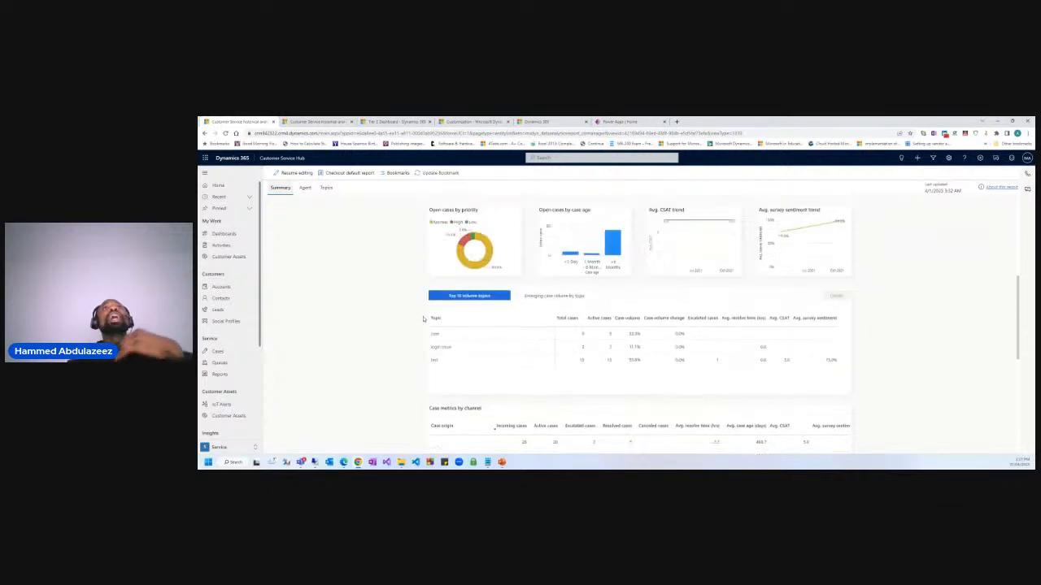
scroll(431, 317, up, 4)
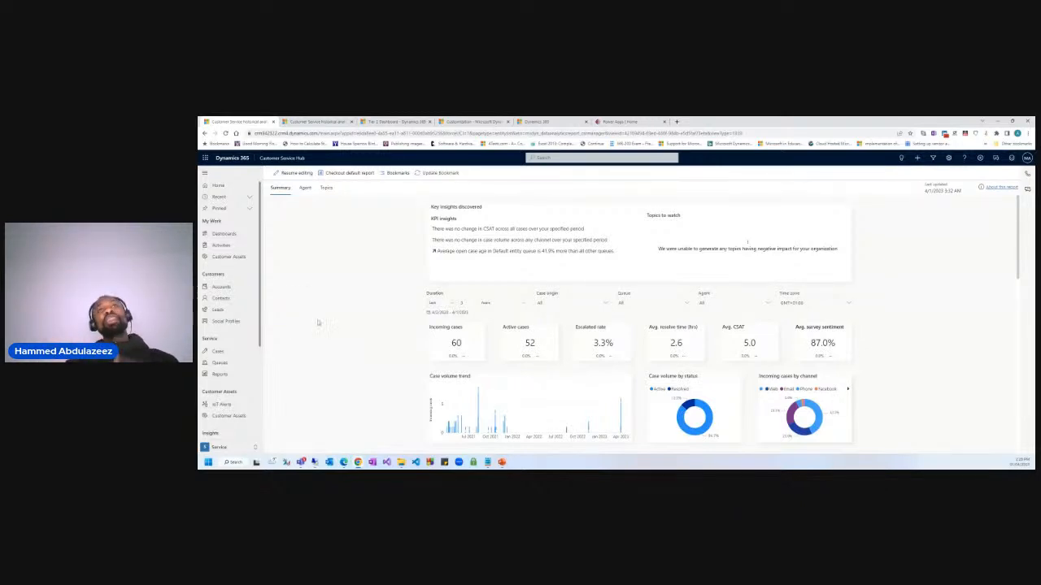
scroll(342, 340, down, 2)
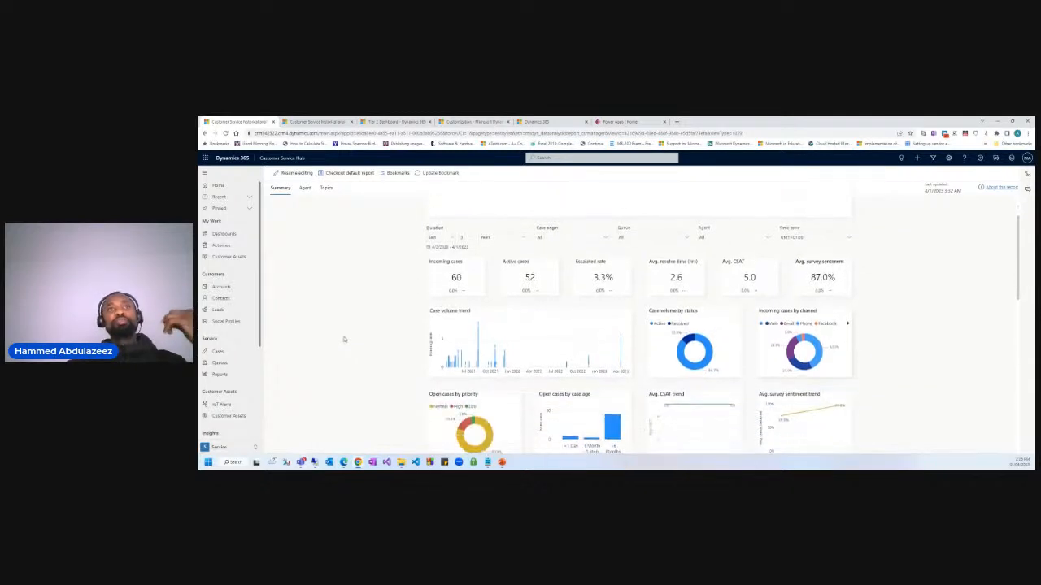
scroll(345, 339, up, 2)
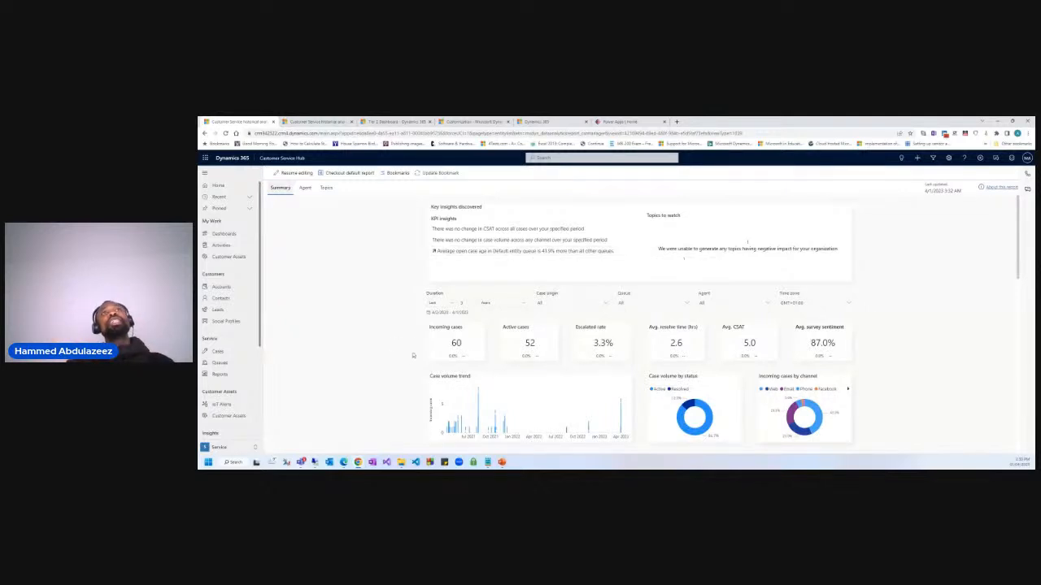
scroll(408, 359, down, 1)
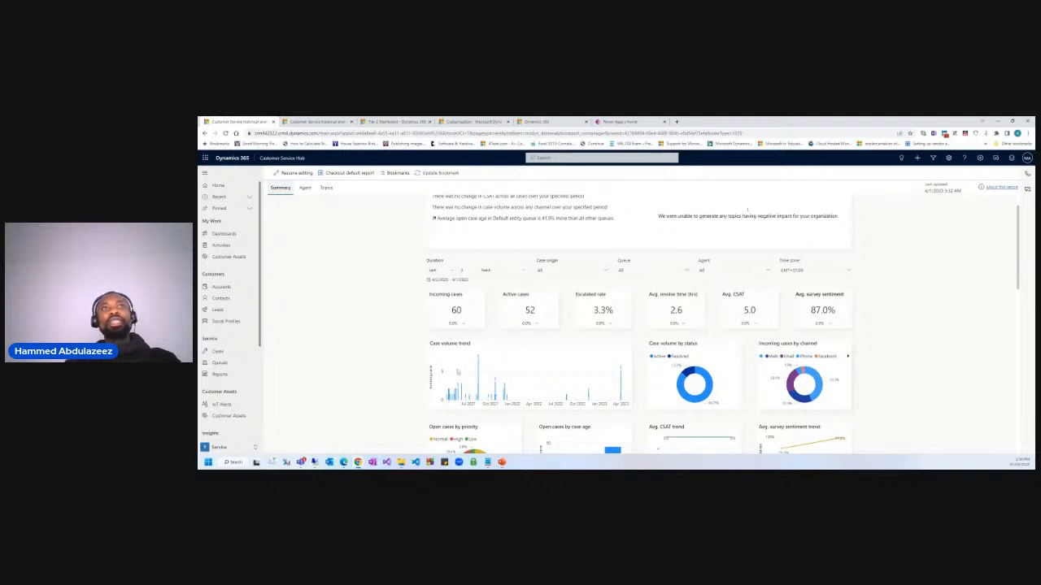
scroll(635, 372, down, 2)
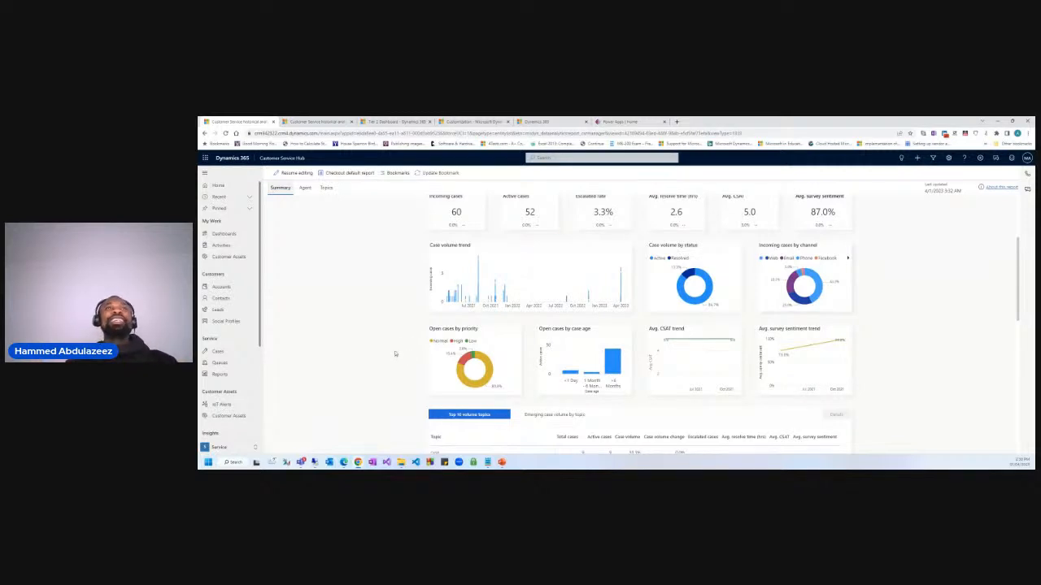
scroll(389, 376, down, 2)
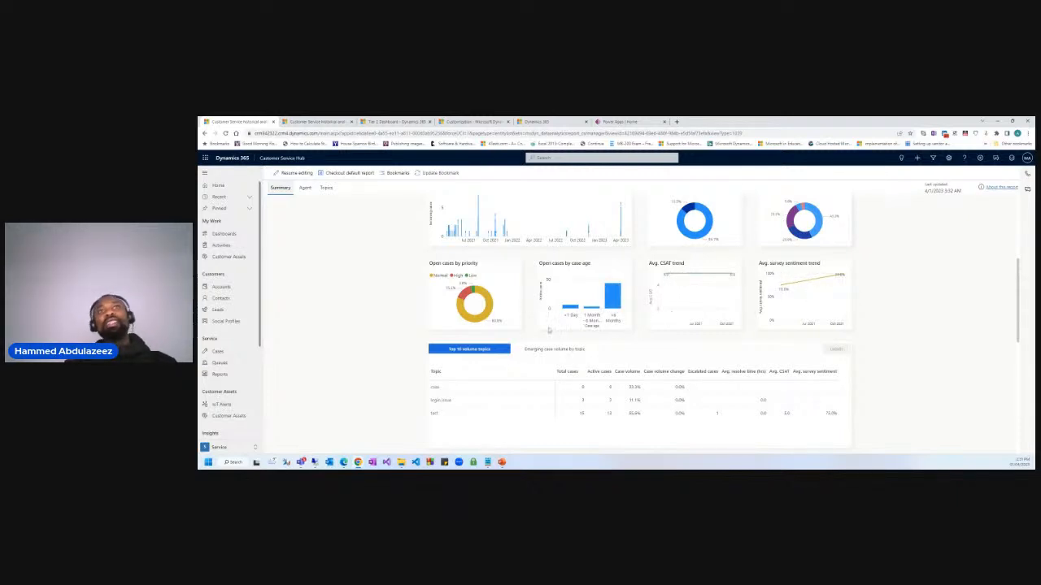
scroll(636, 328, down, 3)
scroll(636, 328, down, 2)
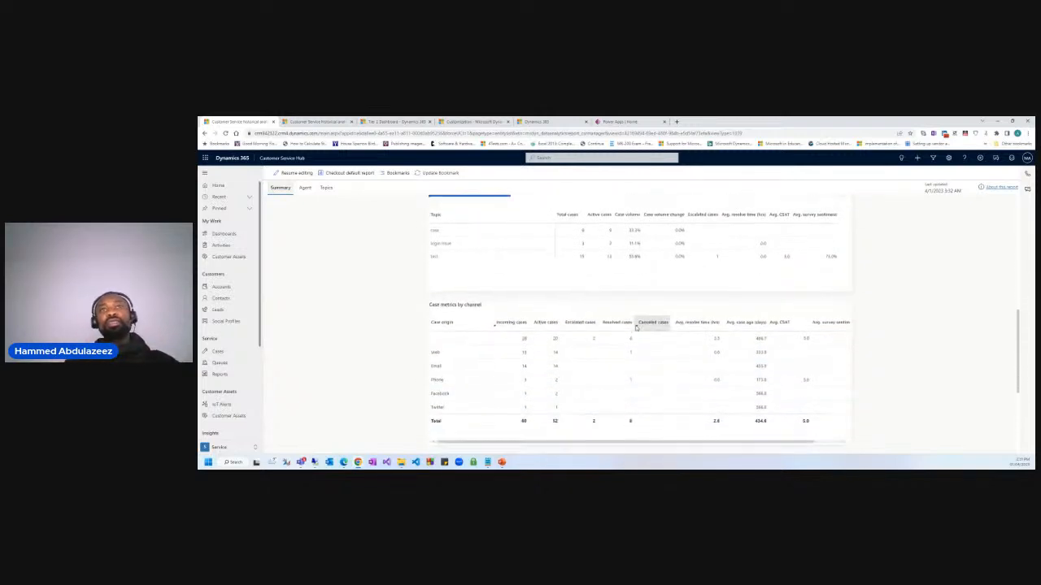
scroll(654, 315, up, 2)
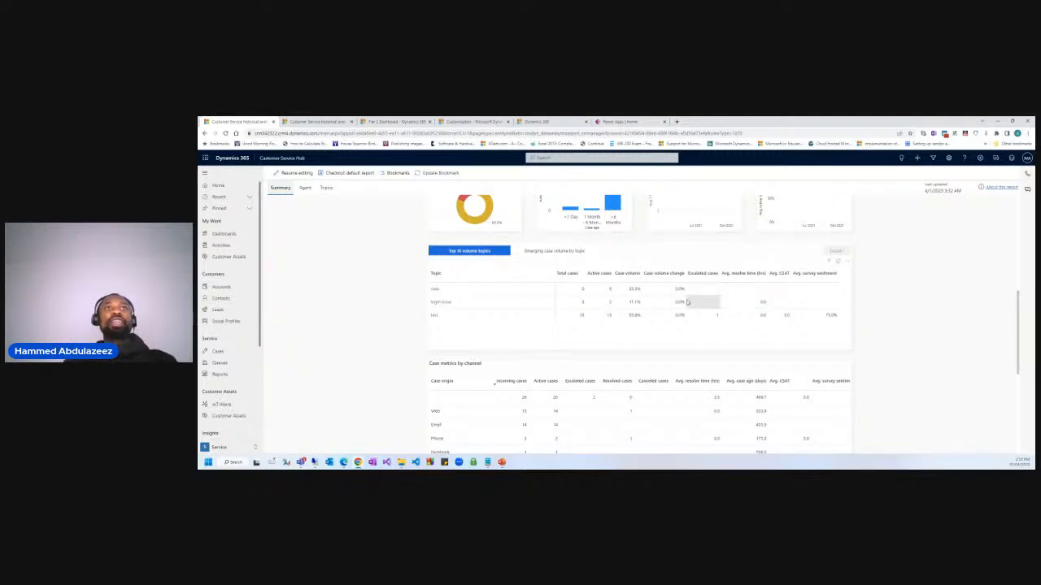
scroll(518, 367, down, 3)
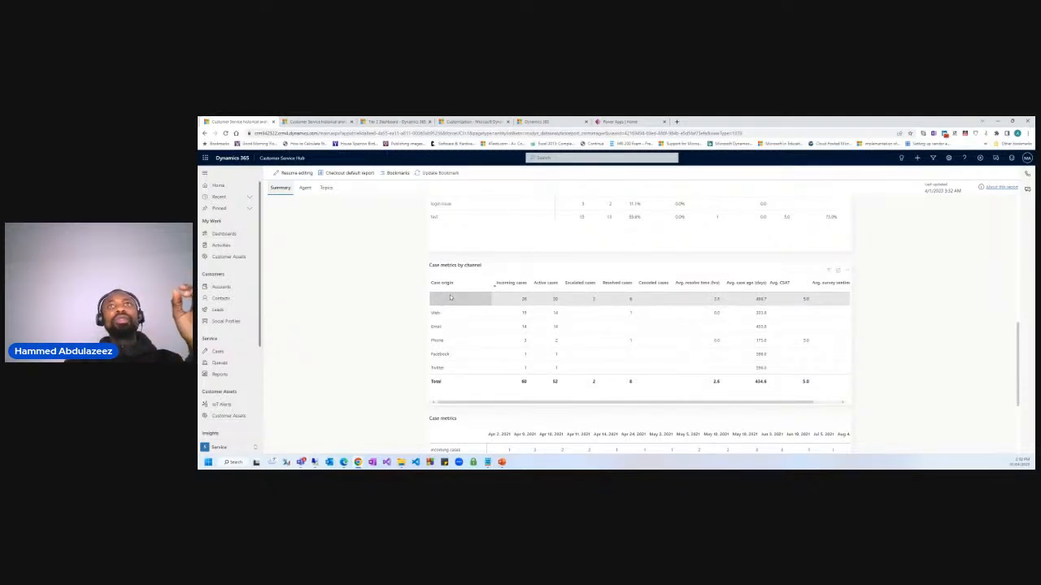
scroll(711, 394, down, 3)
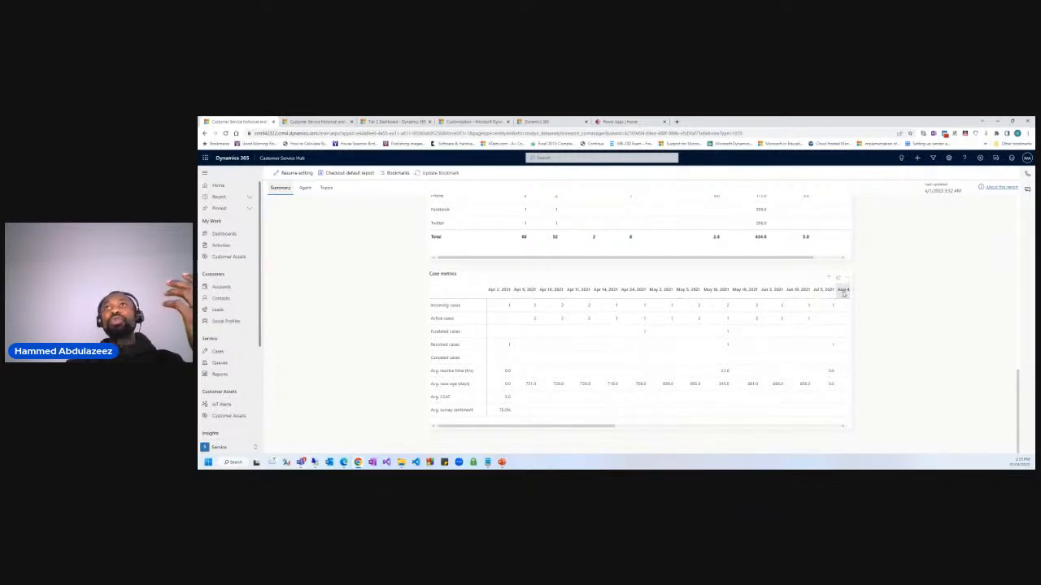
drag(570, 426, 542, 427)
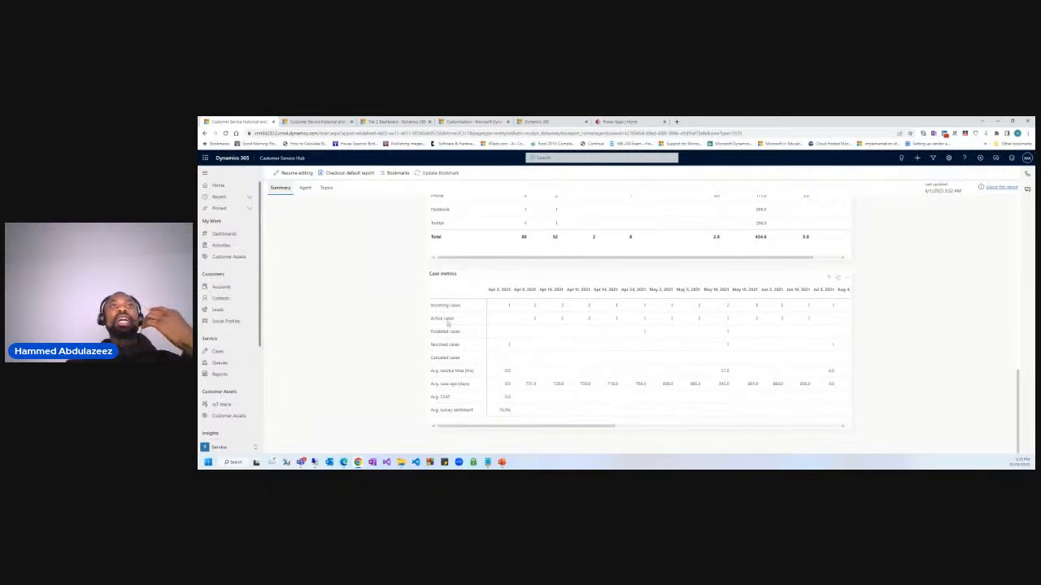
scroll(679, 390, up, 3)
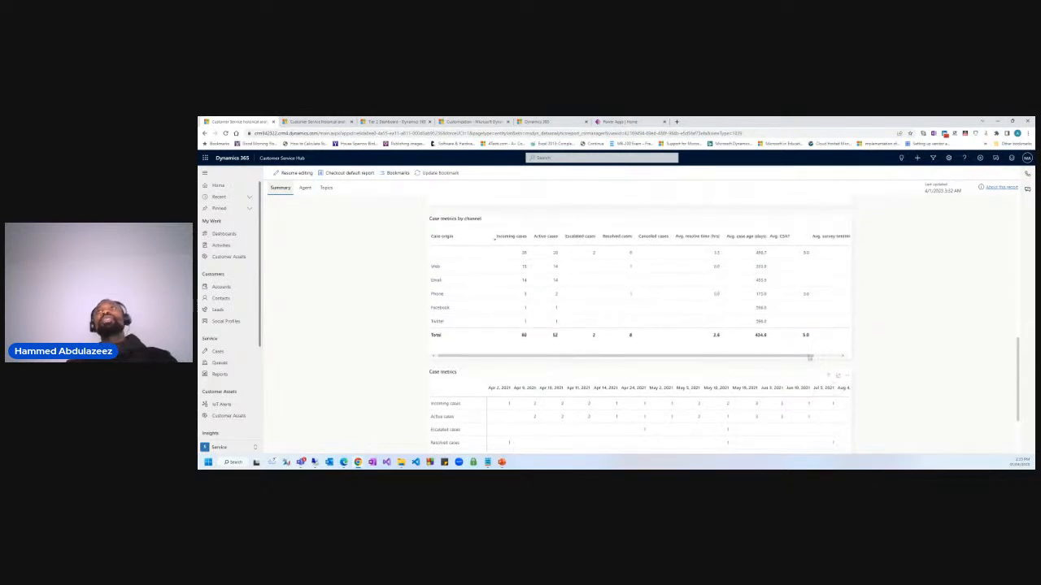
scroll(678, 345, up, 10)
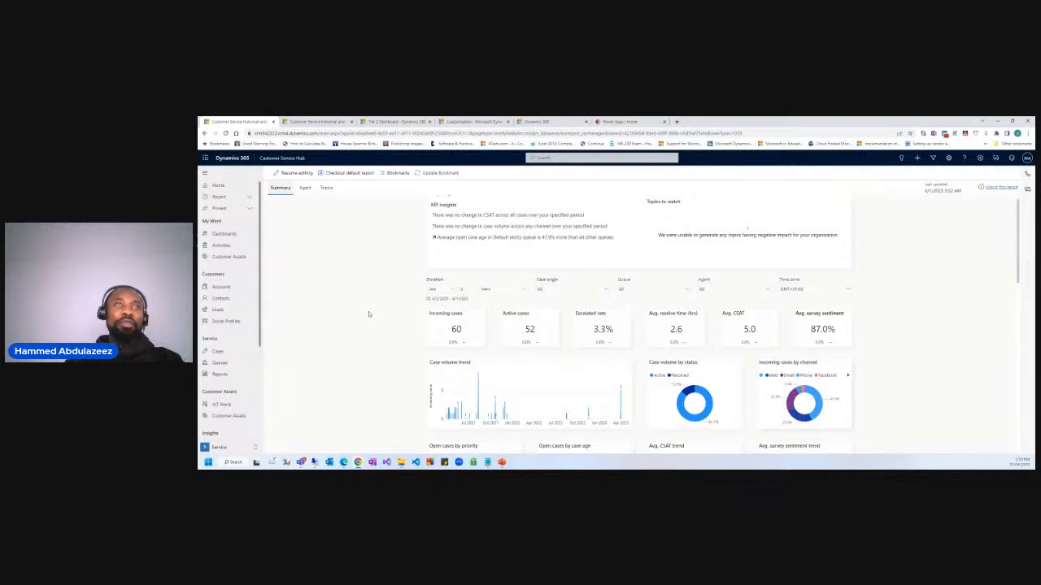
scroll(424, 306, up, 1)
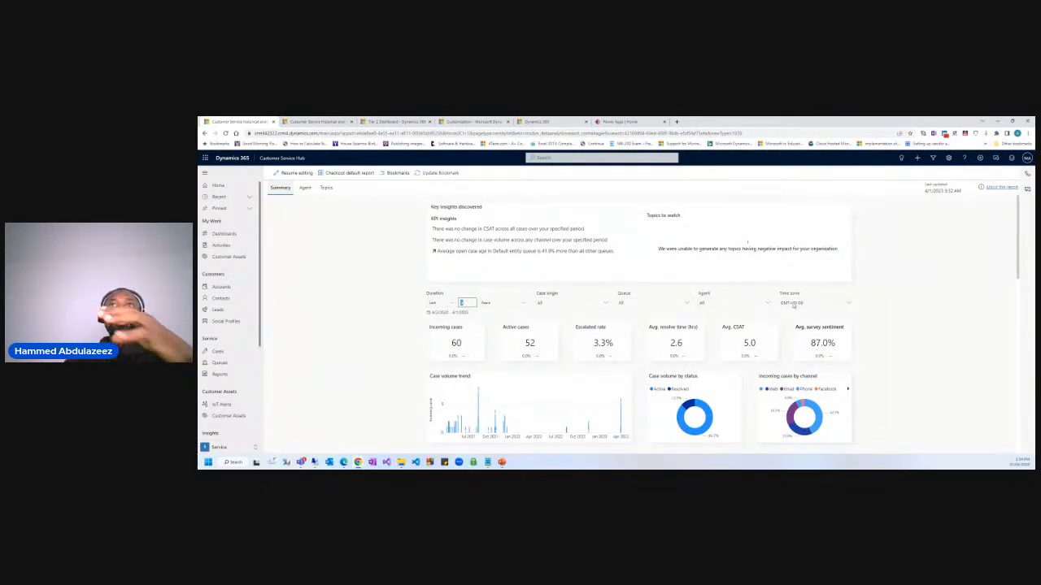
Set the report Duration filter to This and review the refreshed KPIs, now 7 incoming cases.
click(434, 303)
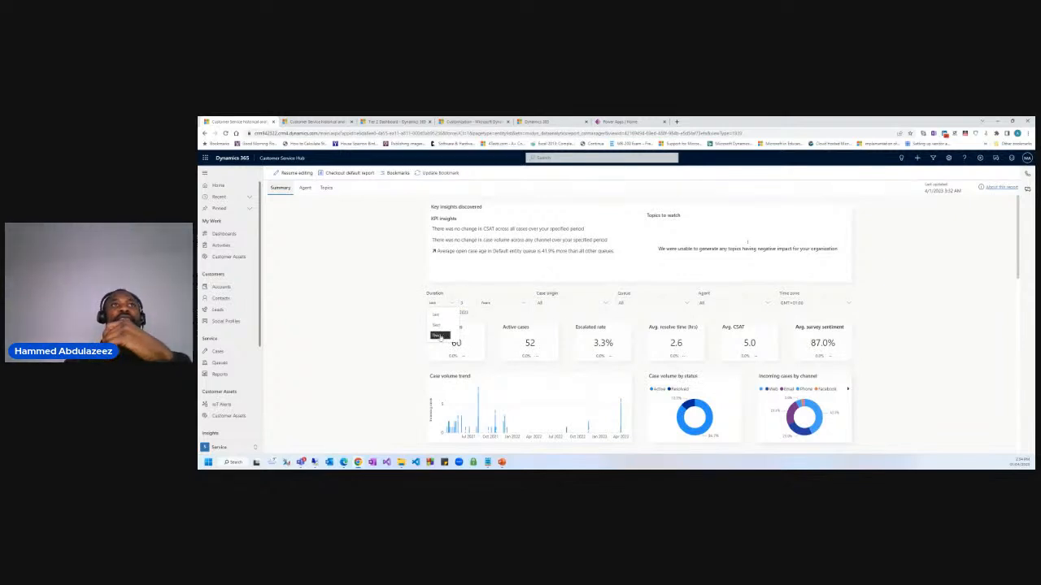
click(440, 335)
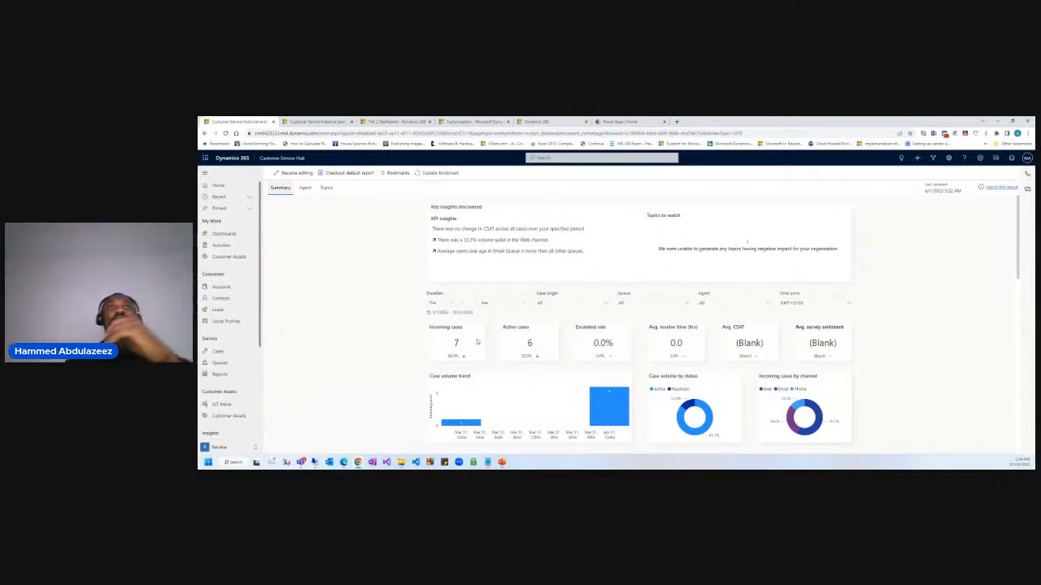
scroll(487, 340, down, 1)
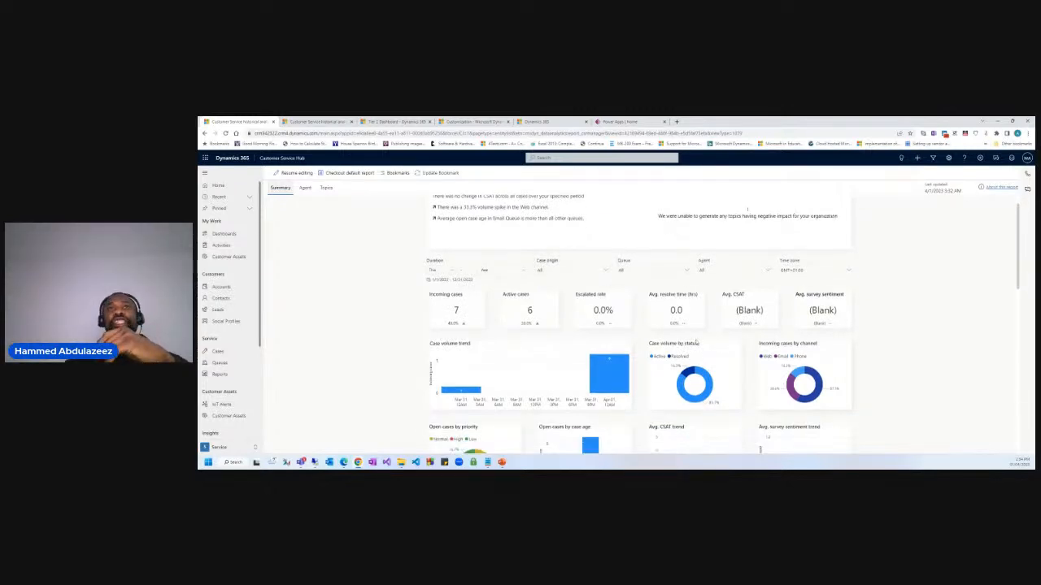
scroll(657, 362, up, 1)
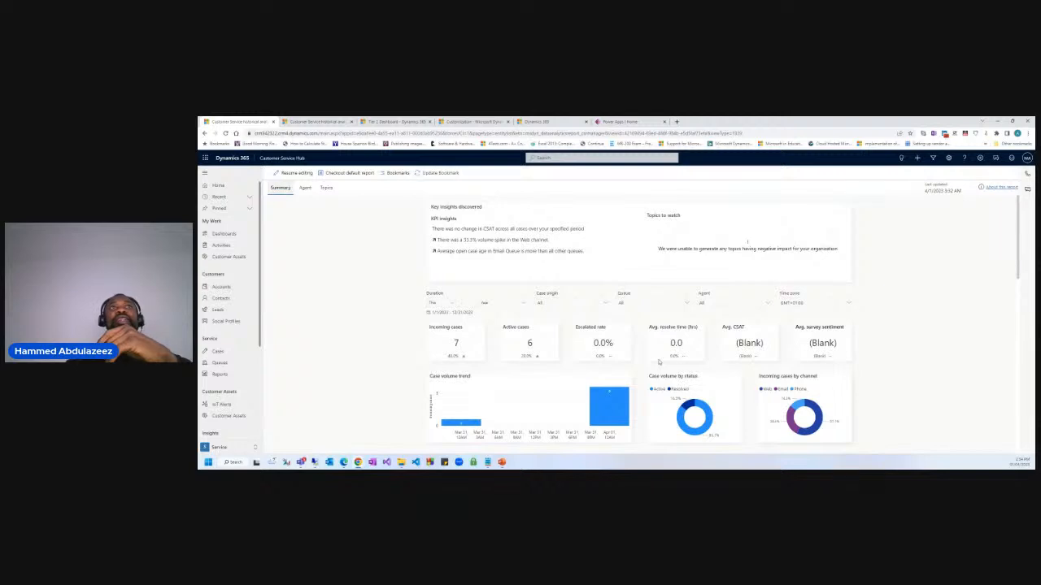
scroll(658, 366, down, 1)
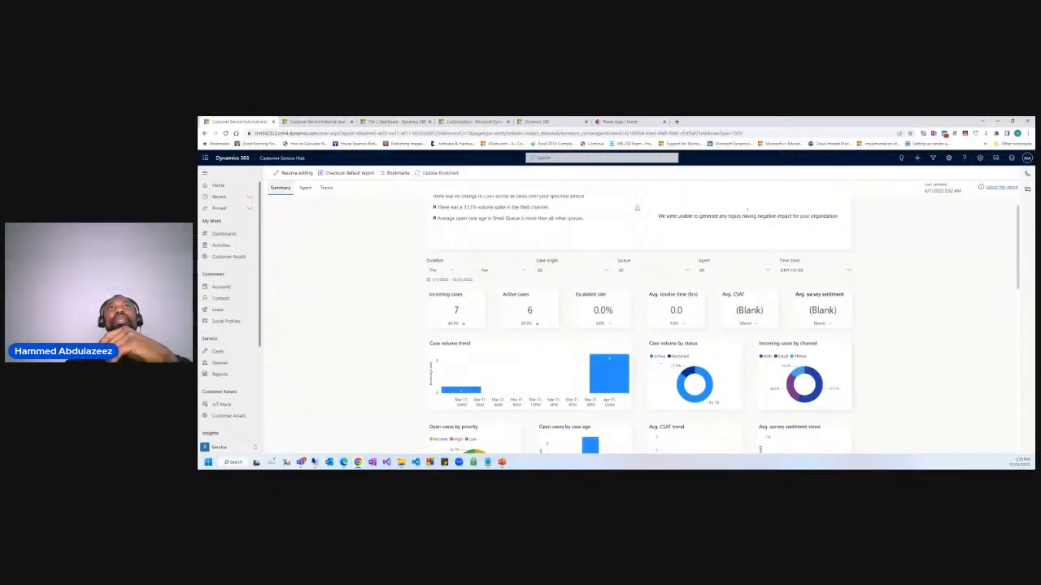
scroll(539, 236, up, 1)
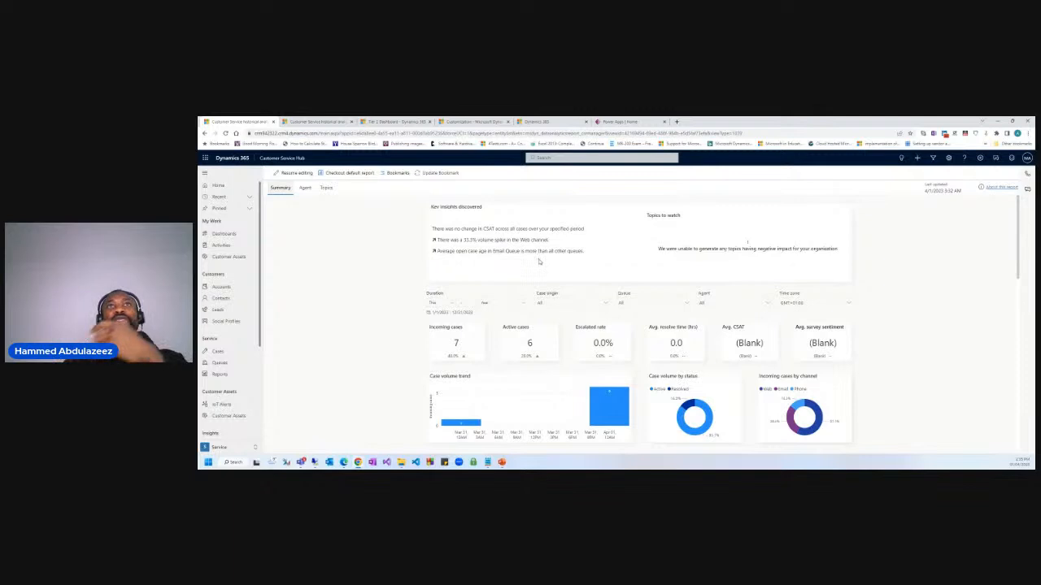
scroll(589, 332, down, 1)
scroll(590, 332, down, 2)
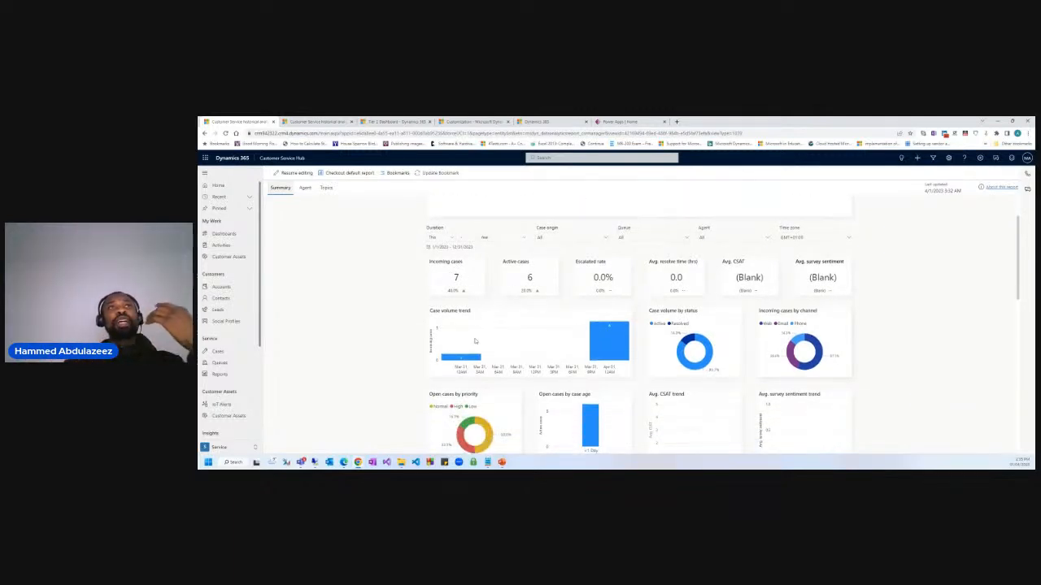
scroll(476, 341, down, 2)
scroll(488, 339, down, 4)
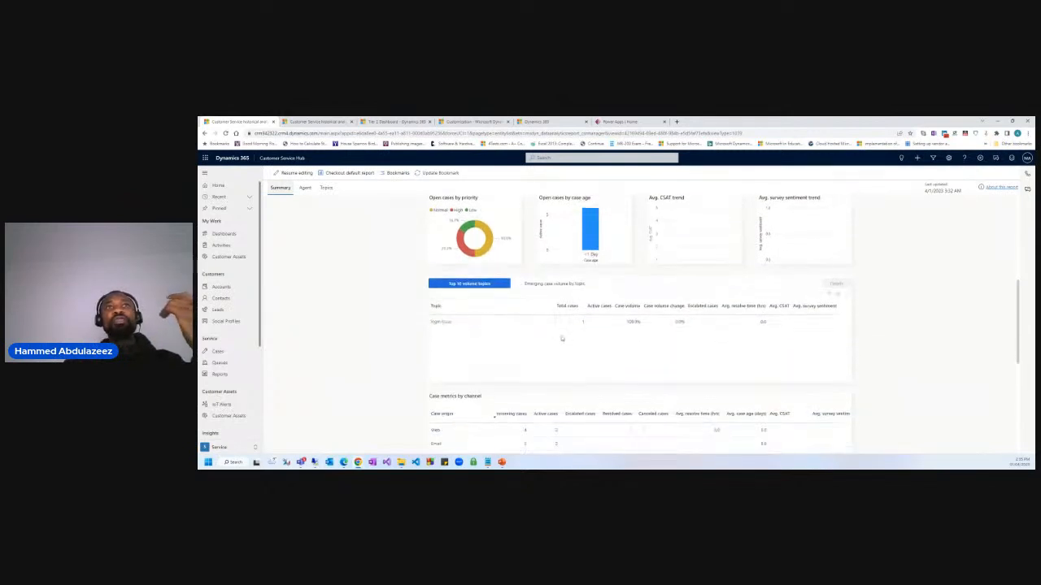
scroll(562, 340, down, 3)
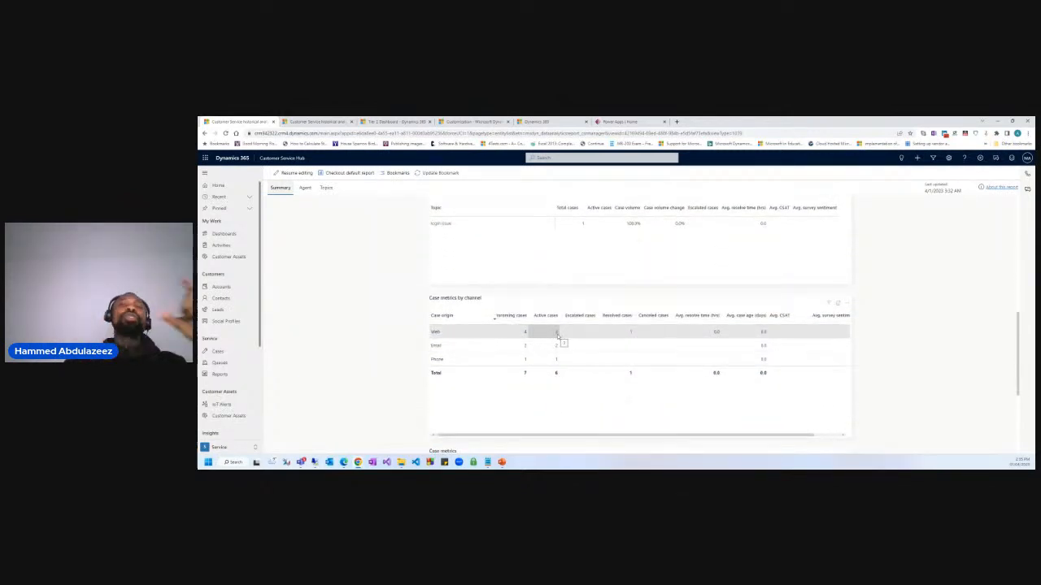
scroll(557, 335, up, 7)
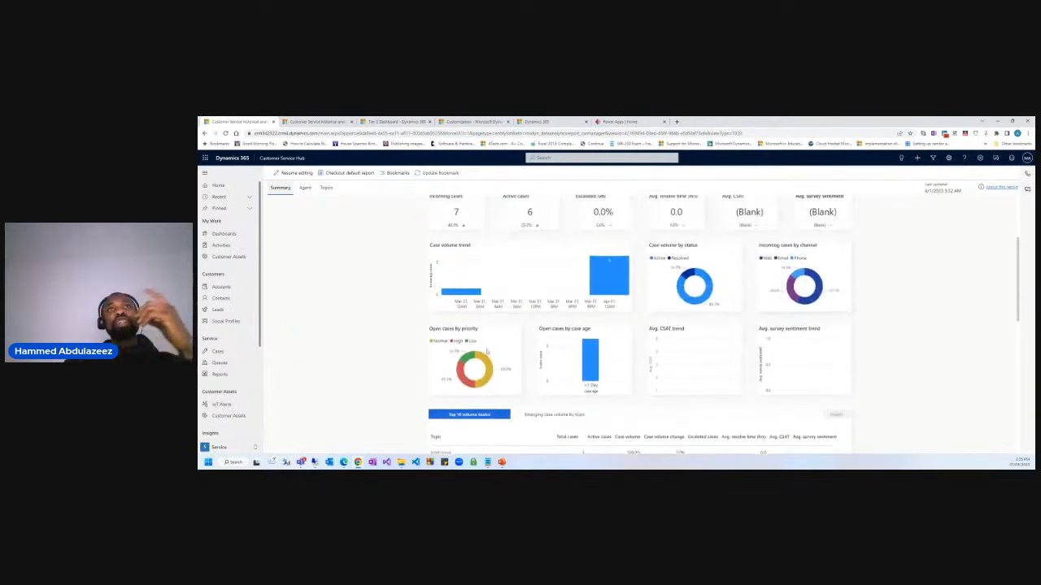
scroll(503, 333, up, 1)
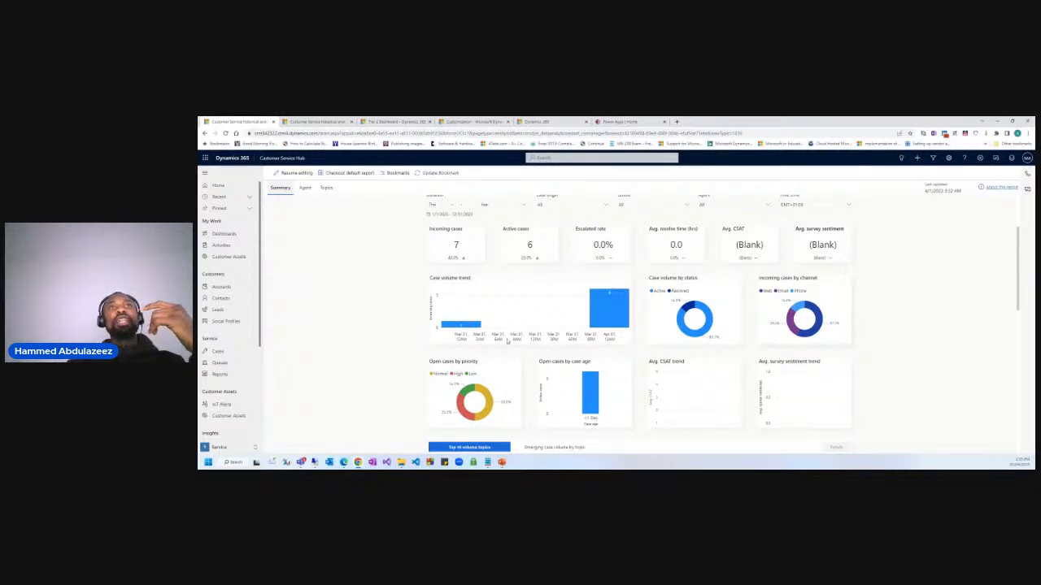
scroll(515, 339, up, 2)
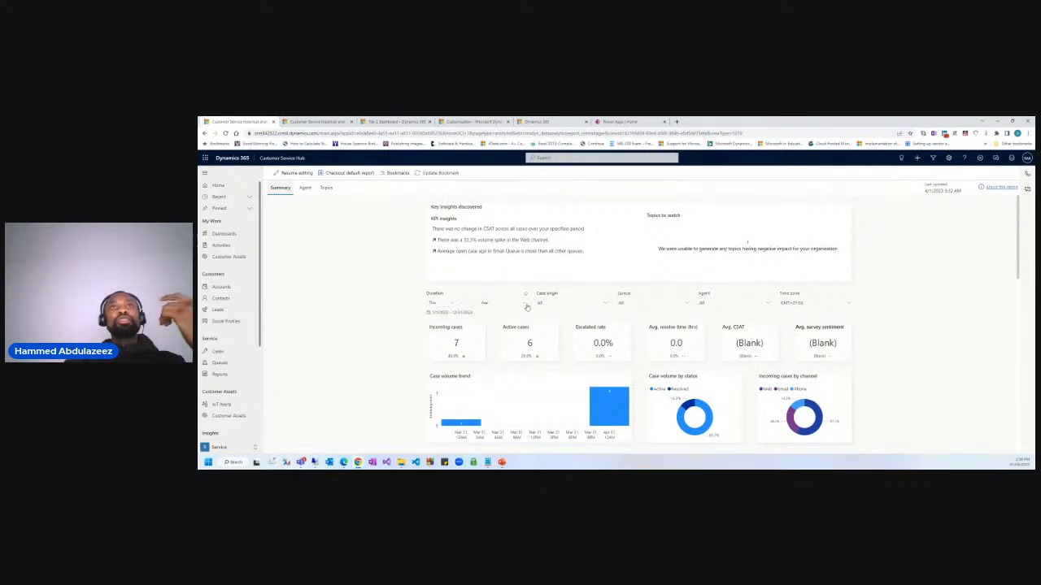
Change the Summary report Duration to Last 3 Years, restoring 60 incoming cases.
click(438, 303)
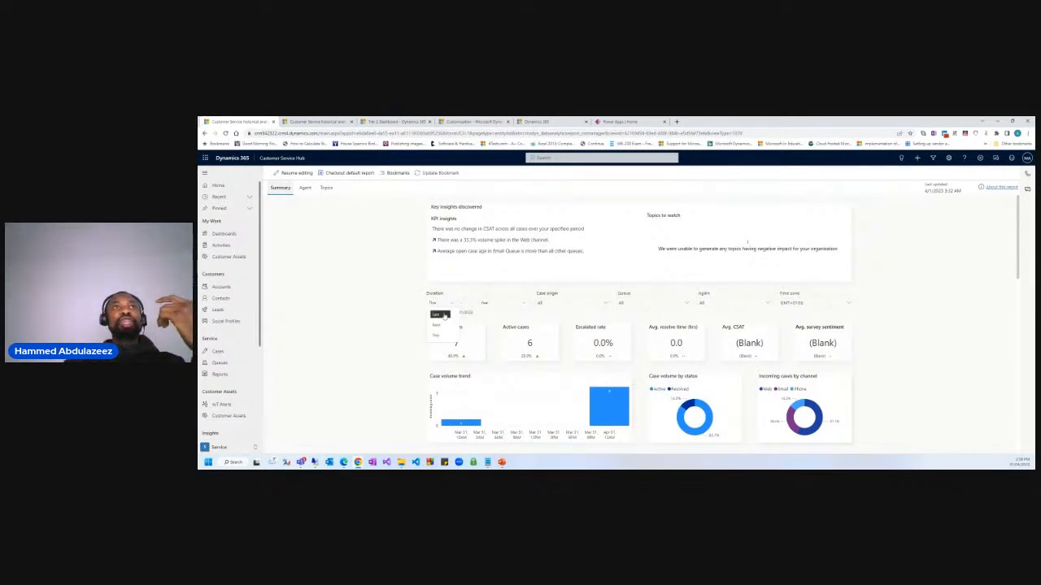
click(436, 314)
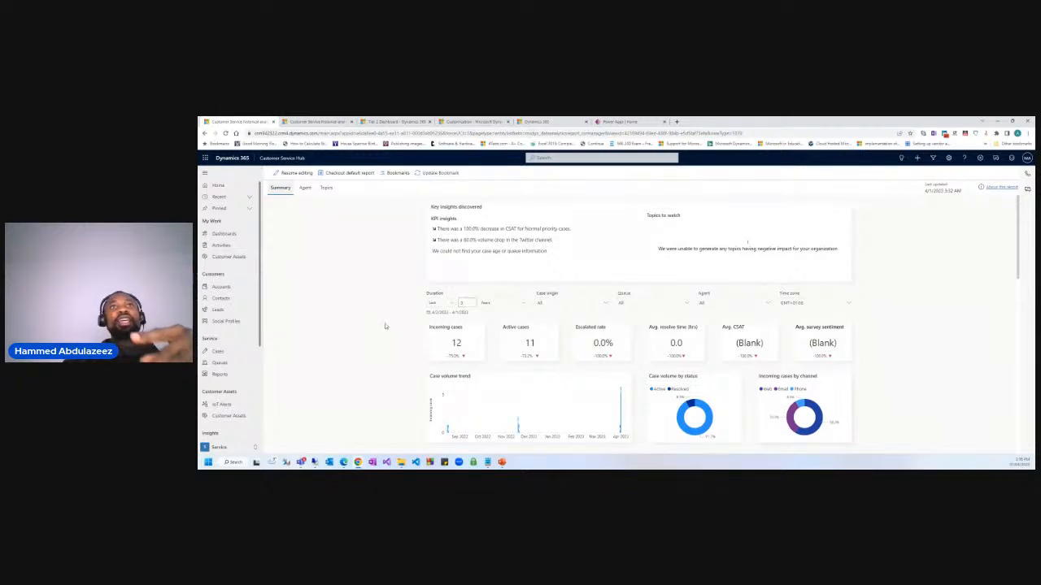
click(566, 305)
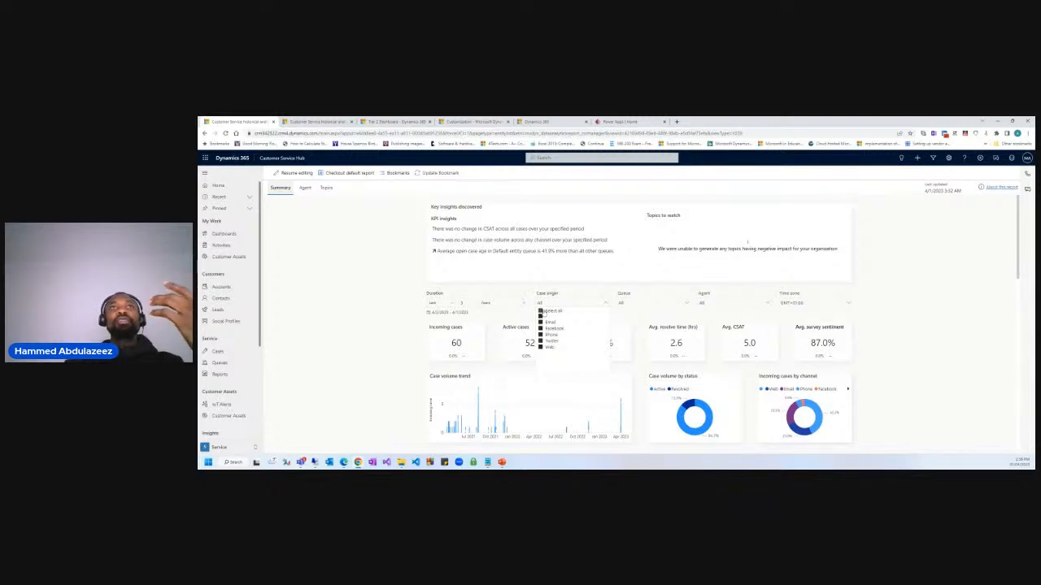
Filter Case origin to Email only, so the Summary shows 14 incoming and 14 active cases.
click(540, 311)
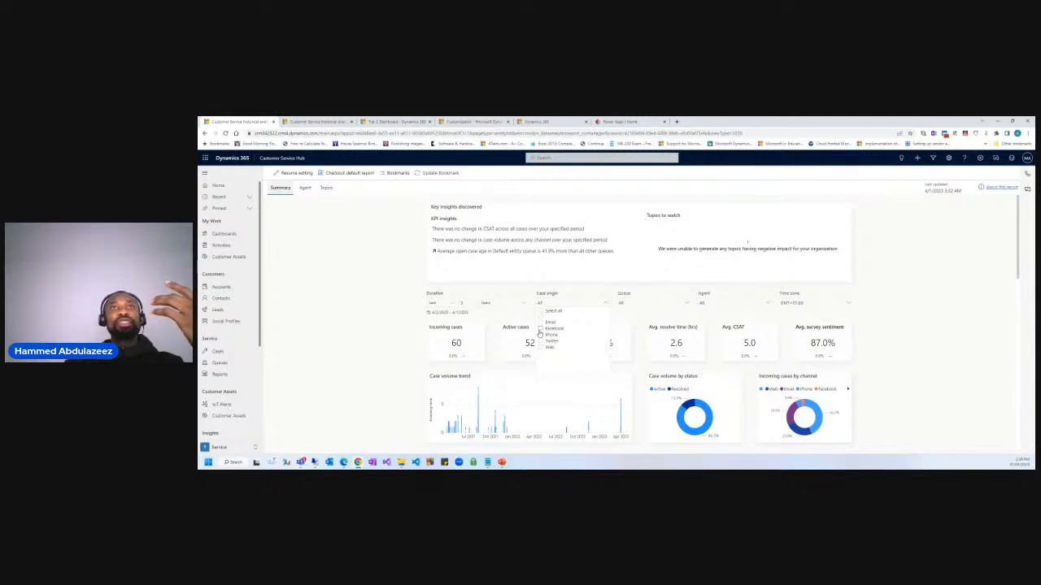
click(541, 322)
click(390, 360)
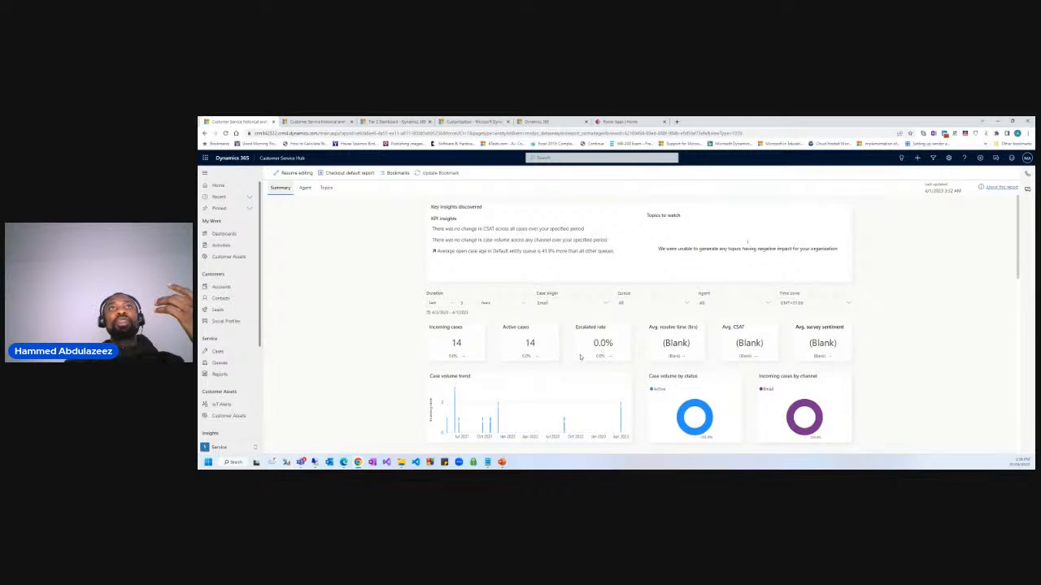
scroll(679, 360, down, 1)
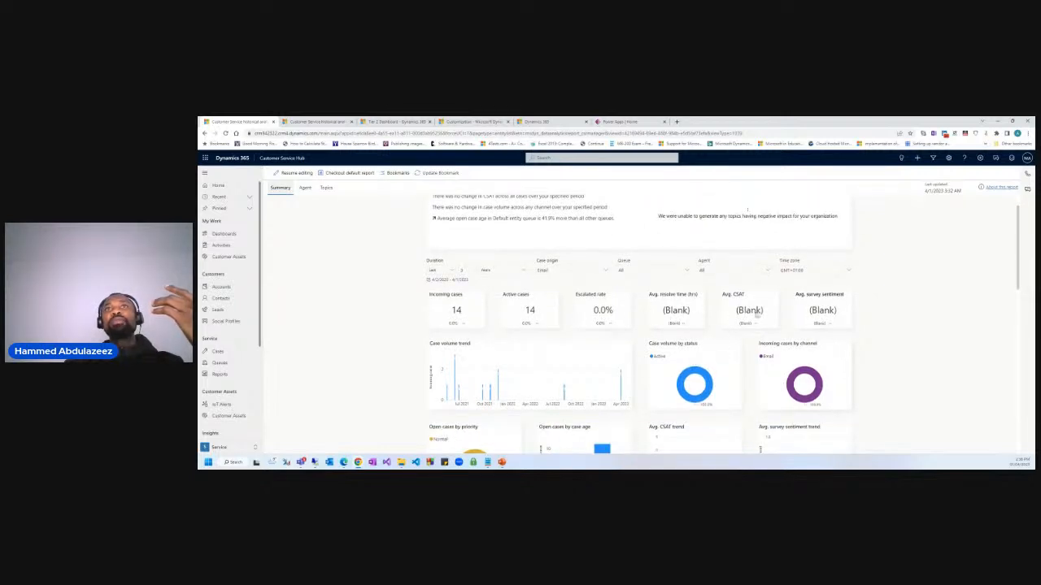
scroll(639, 393, down, 4)
scroll(639, 392, down, 2)
scroll(635, 399, up, 6)
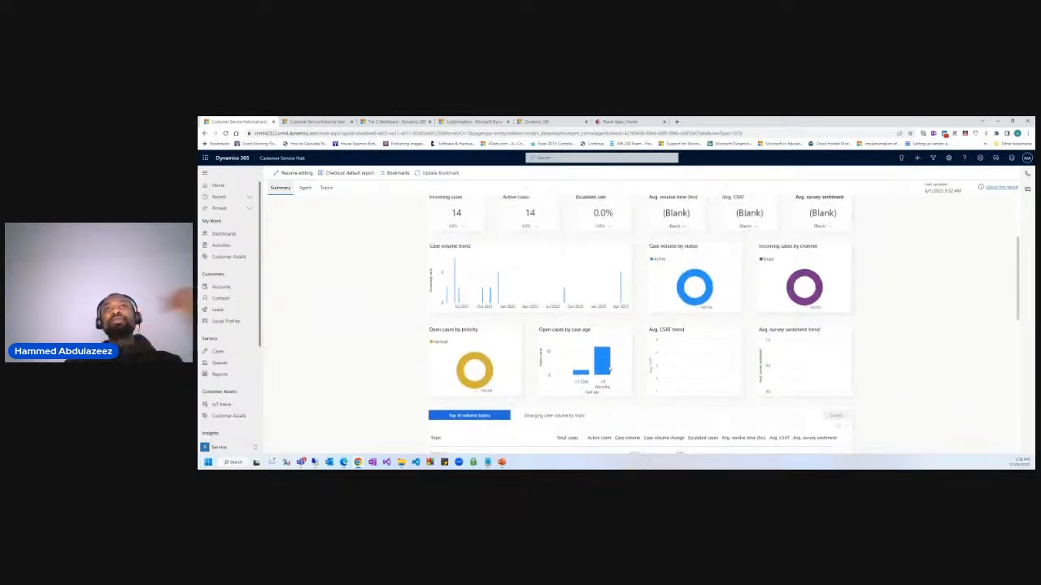
scroll(627, 403, down, 4)
scroll(628, 403, down, 10)
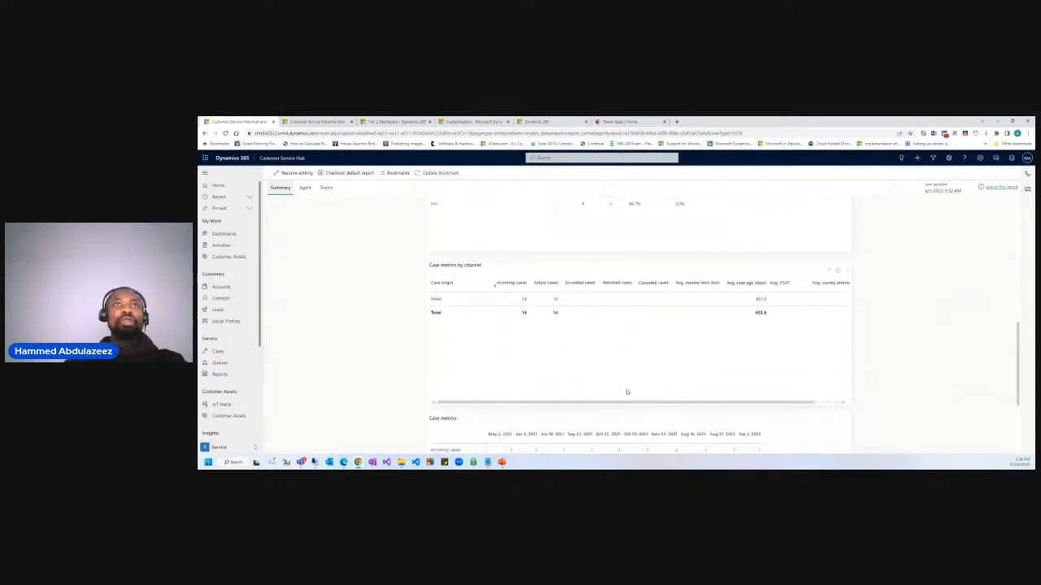
scroll(593, 387, up, 10)
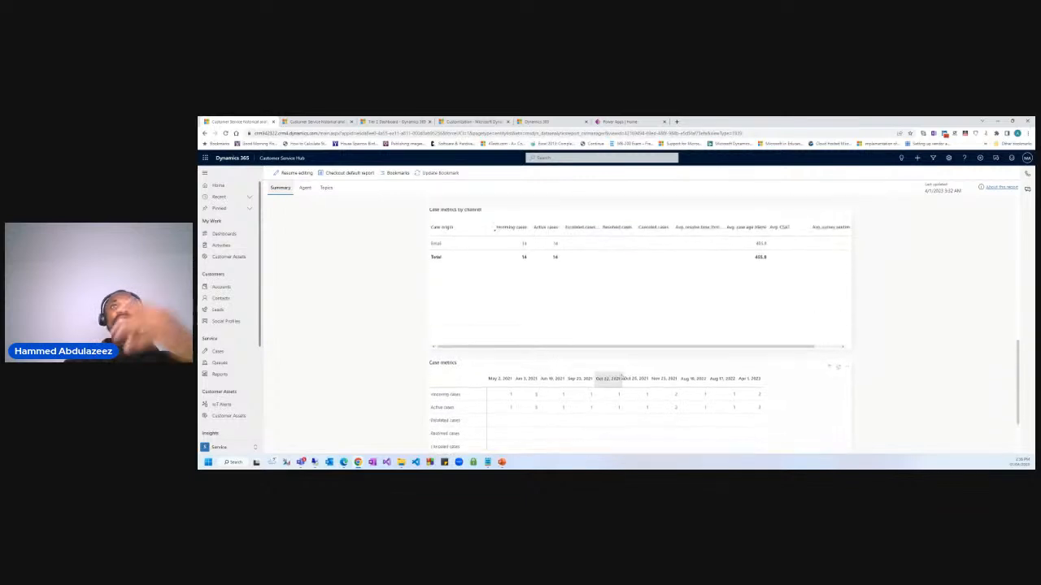
scroll(695, 370, up, 3)
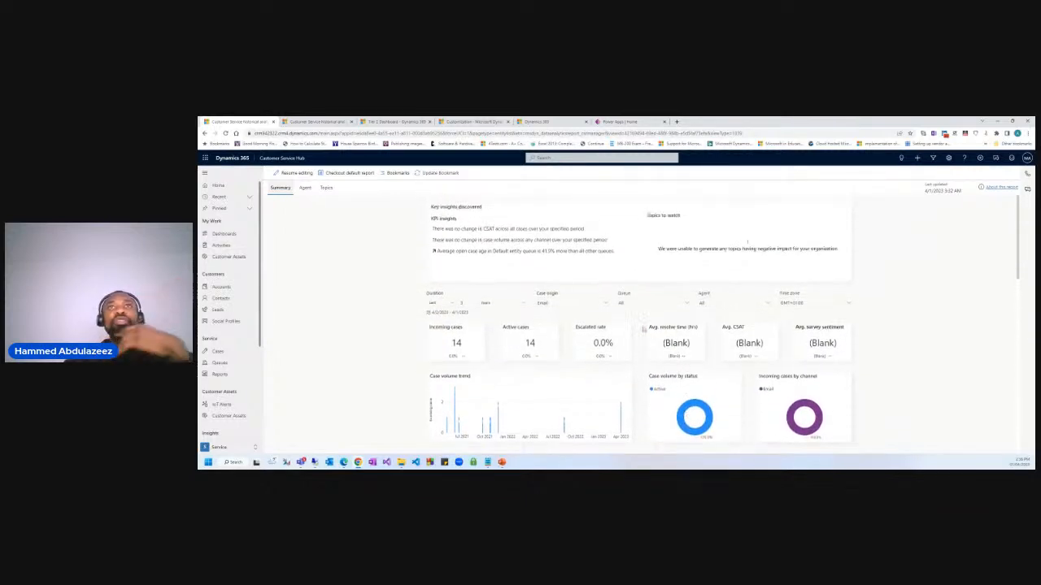
Restrict the Queue filter to Default entity queue, leaving 1 incoming and 1 active case.
click(635, 303)
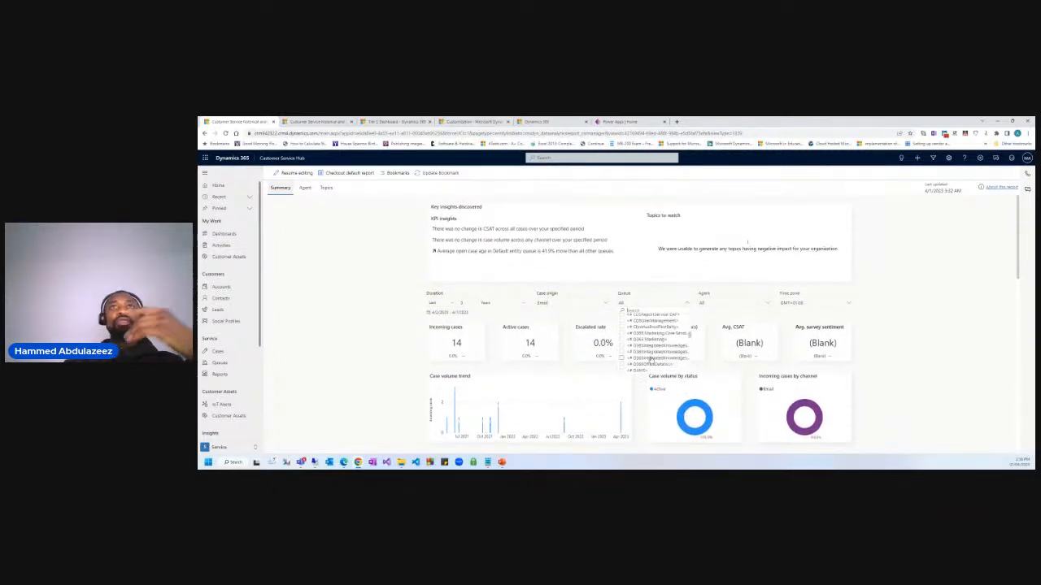
scroll(652, 360, up, 5)
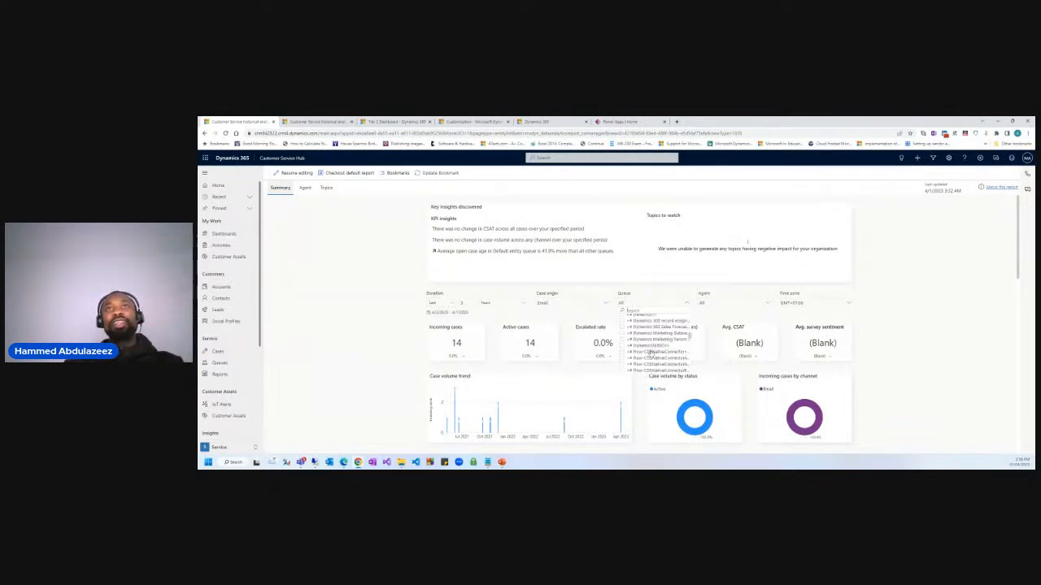
scroll(648, 322, up, 3)
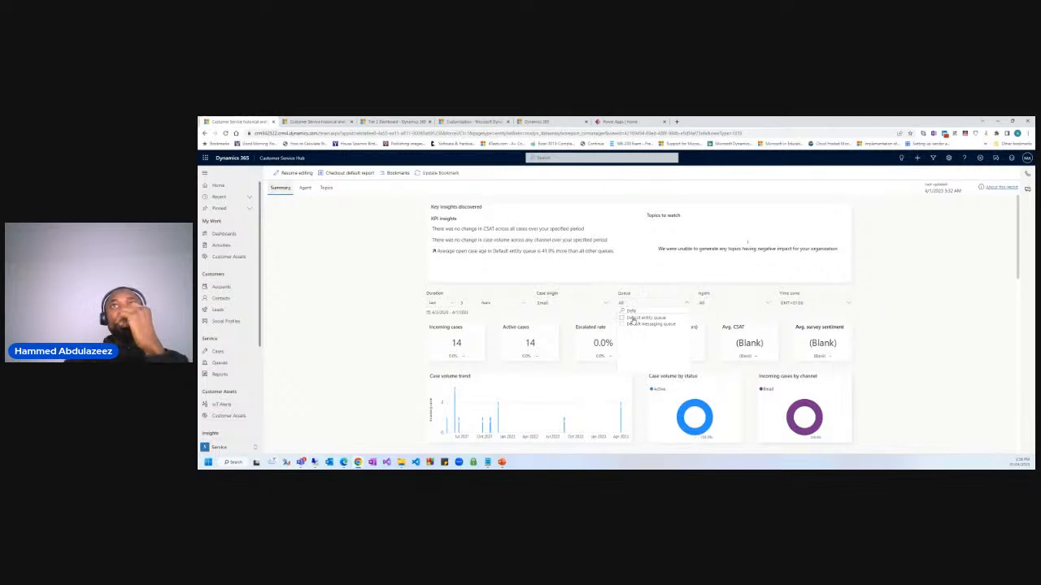
click(622, 318)
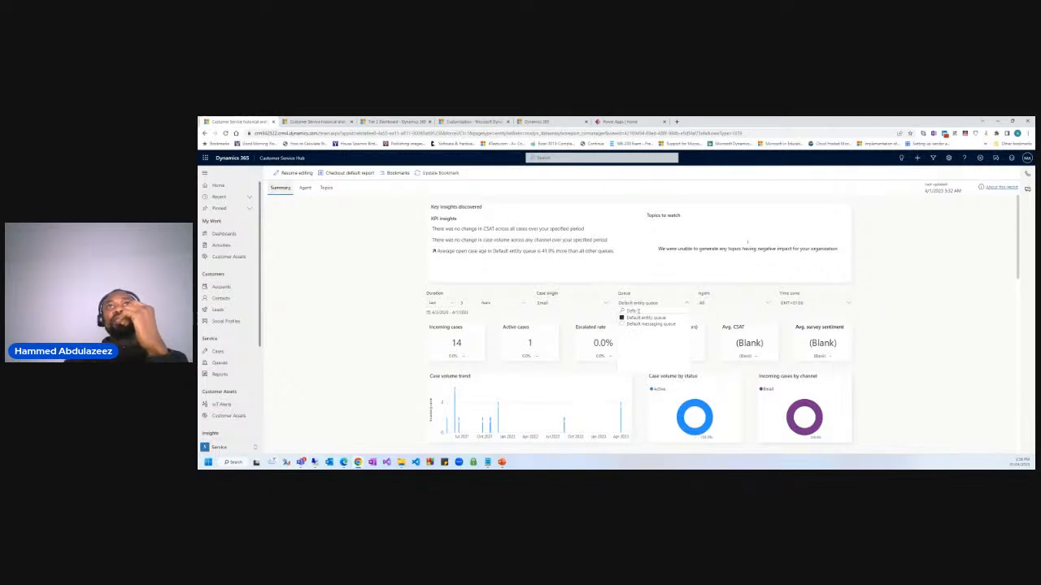
click(874, 311)
scroll(636, 351, down, 3)
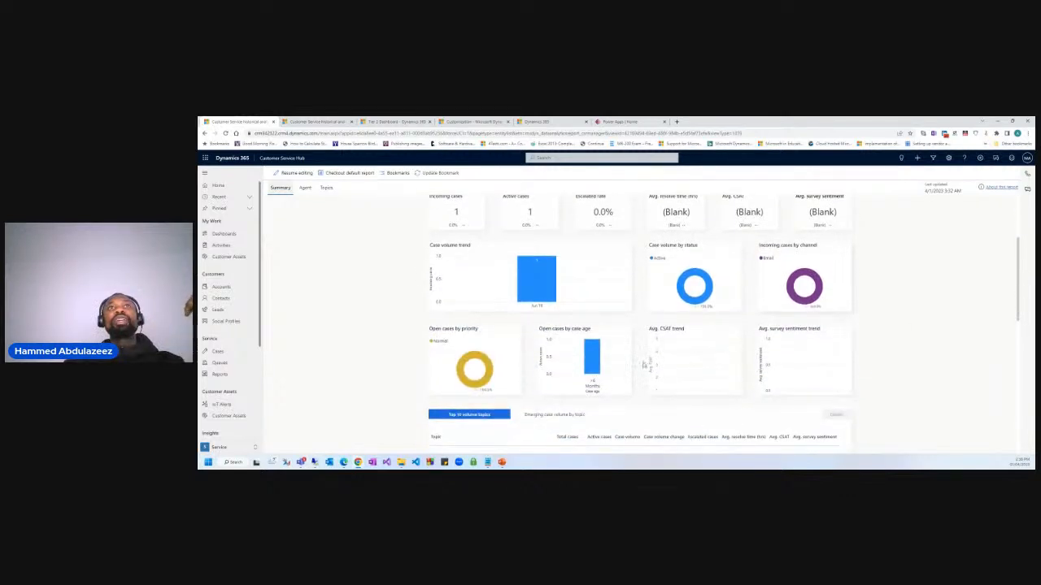
scroll(646, 364, up, 2)
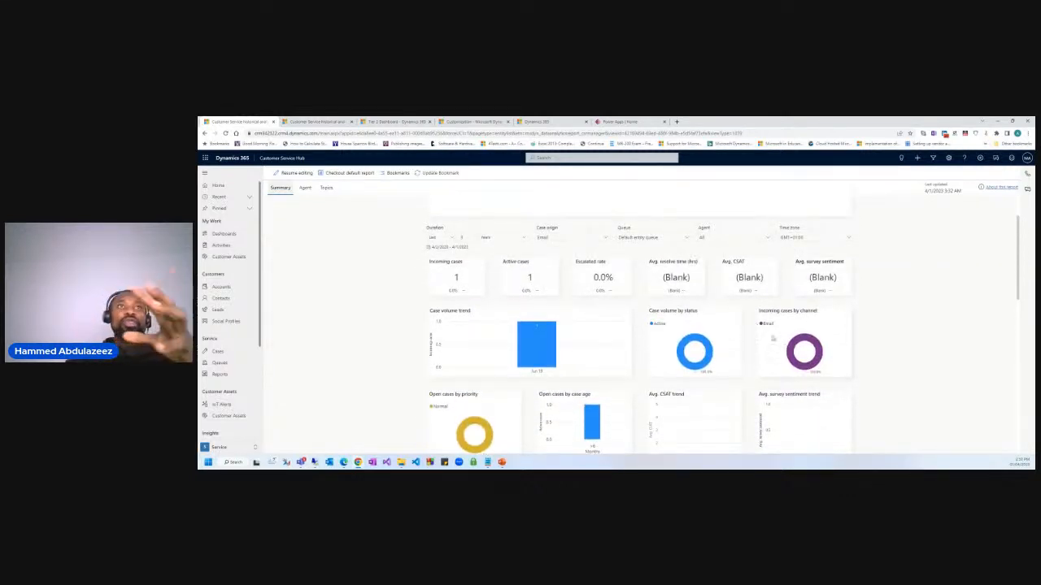
scroll(716, 341, up, 2)
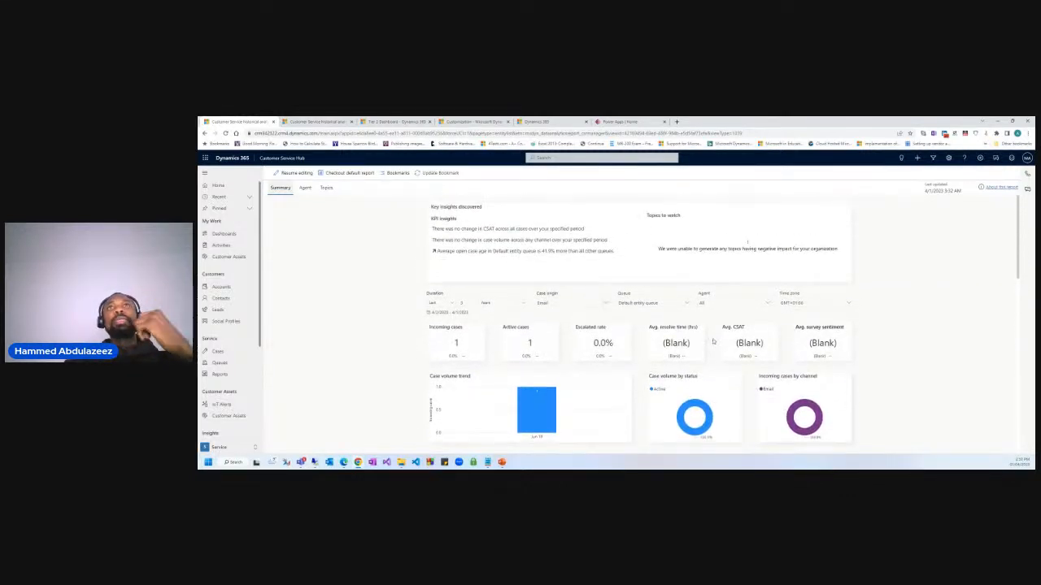
Limit the Agent filter to the administrator agent only, showing 1 incoming and 1 active case.
click(715, 303)
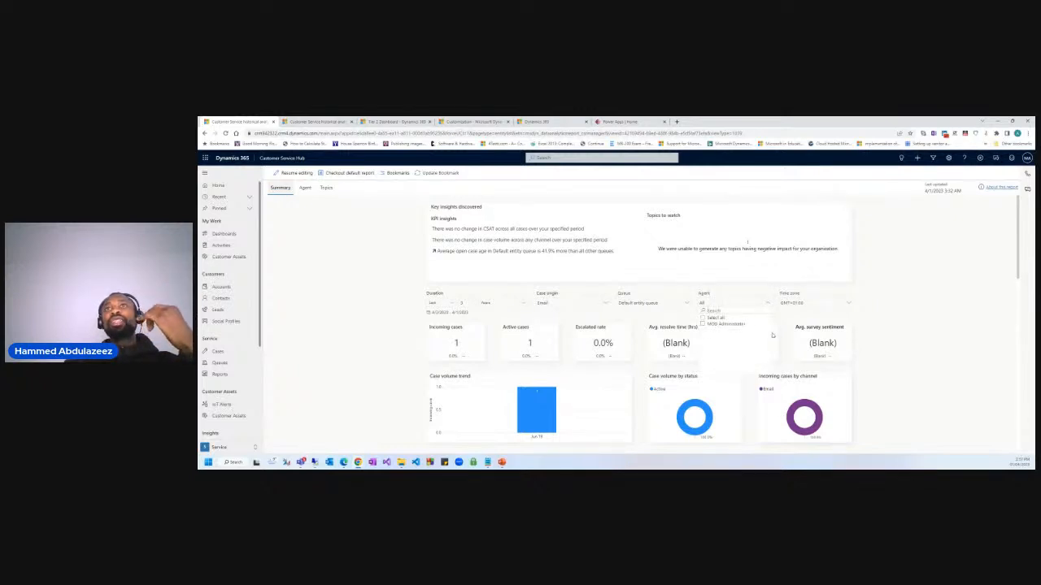
click(704, 325)
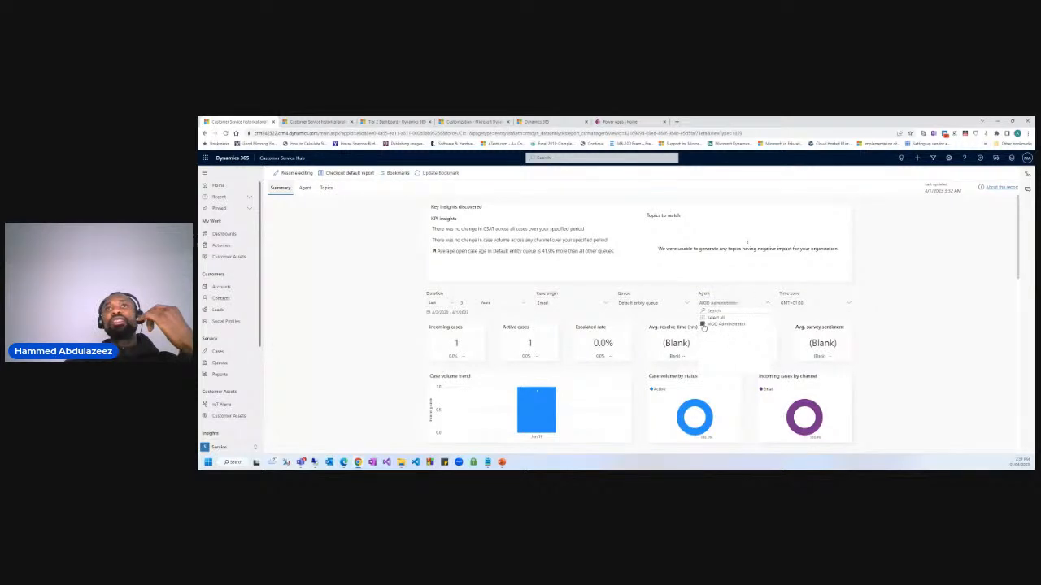
click(872, 334)
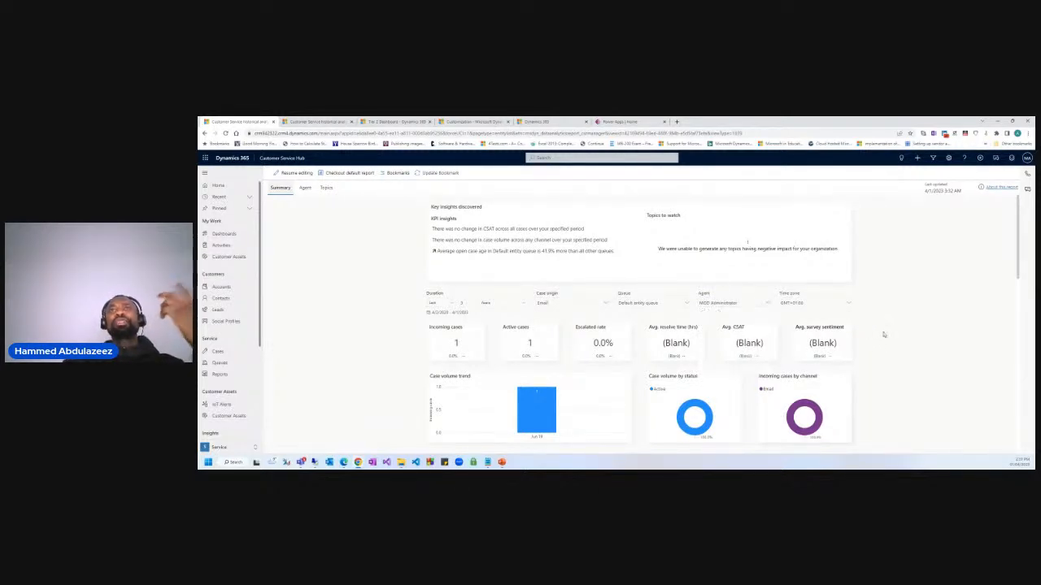
scroll(878, 334, down, 5)
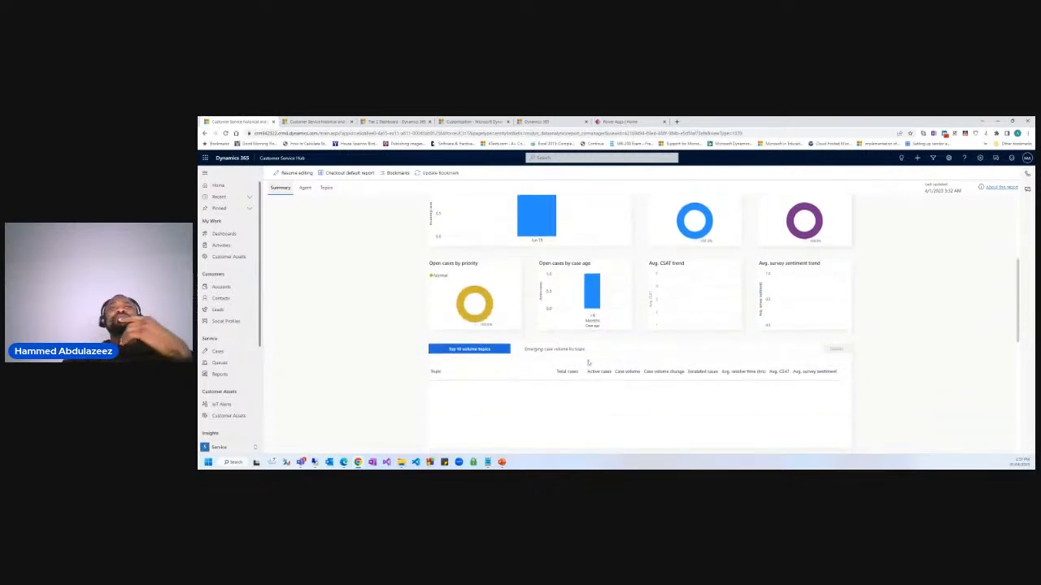
scroll(654, 302, up, 5)
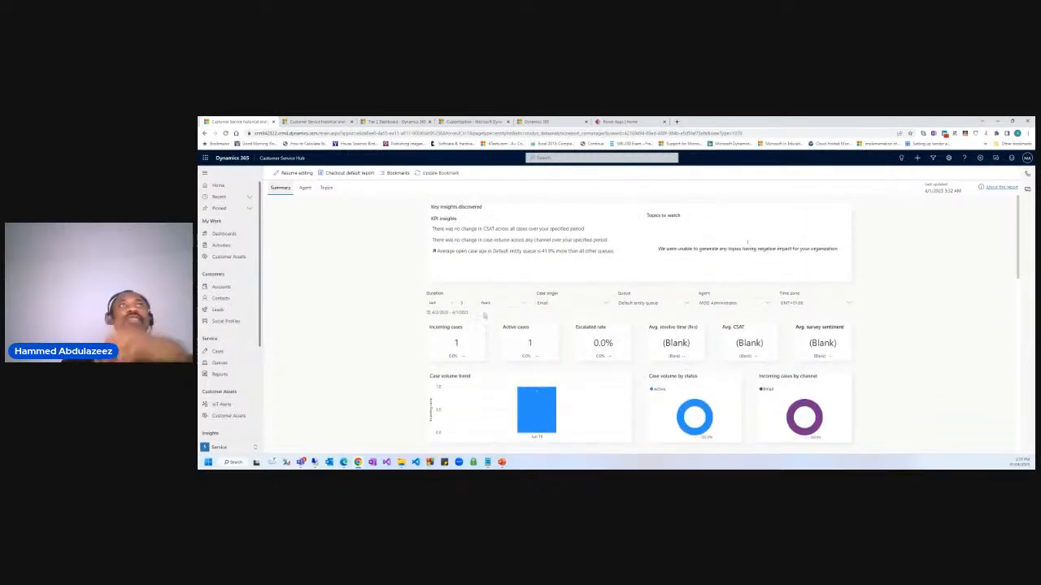
Reset the Case origin and Queue filters to Select all.
click(544, 303)
click(540, 311)
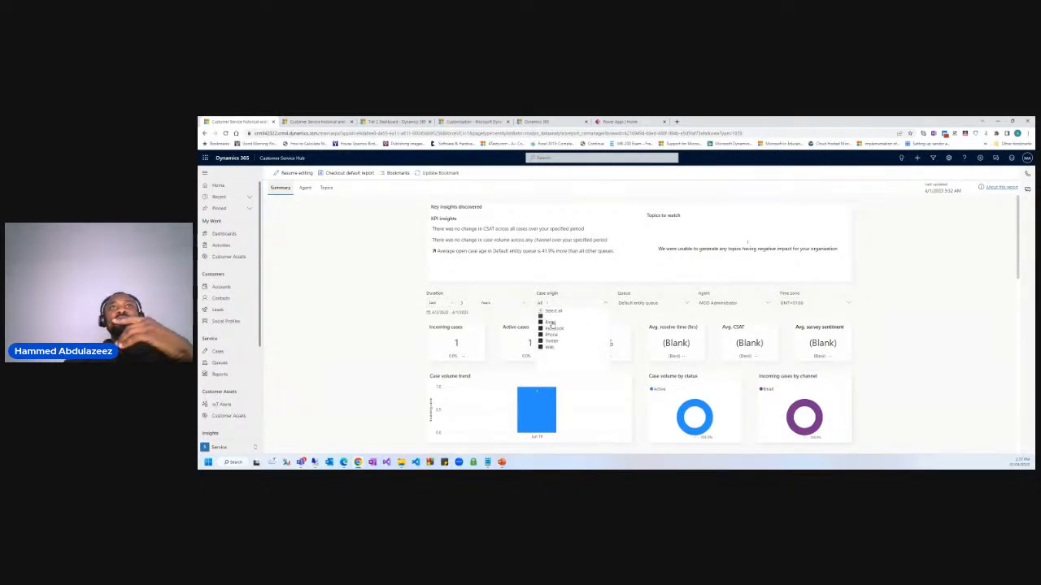
click(638, 303)
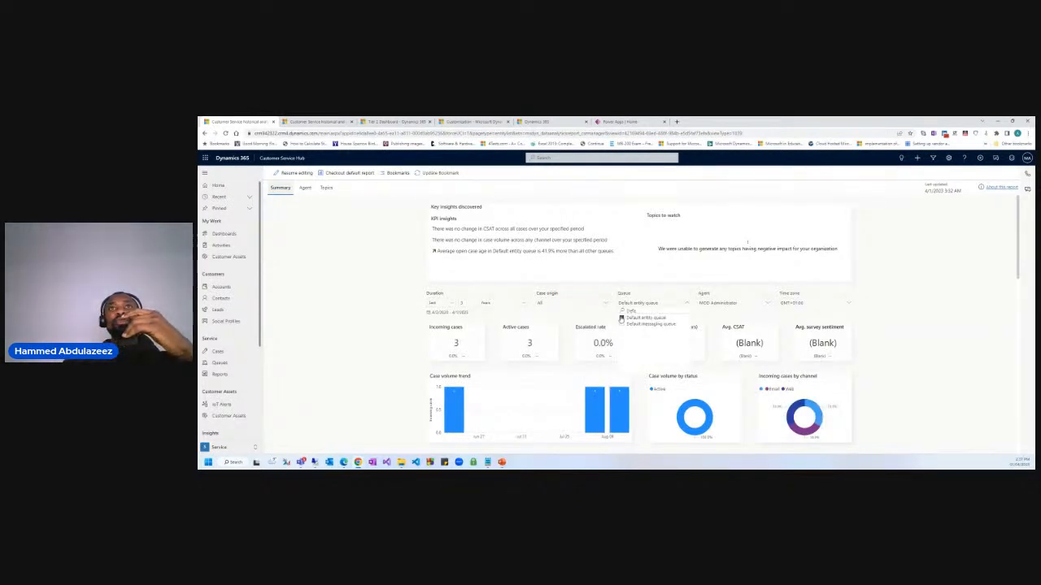
click(621, 311)
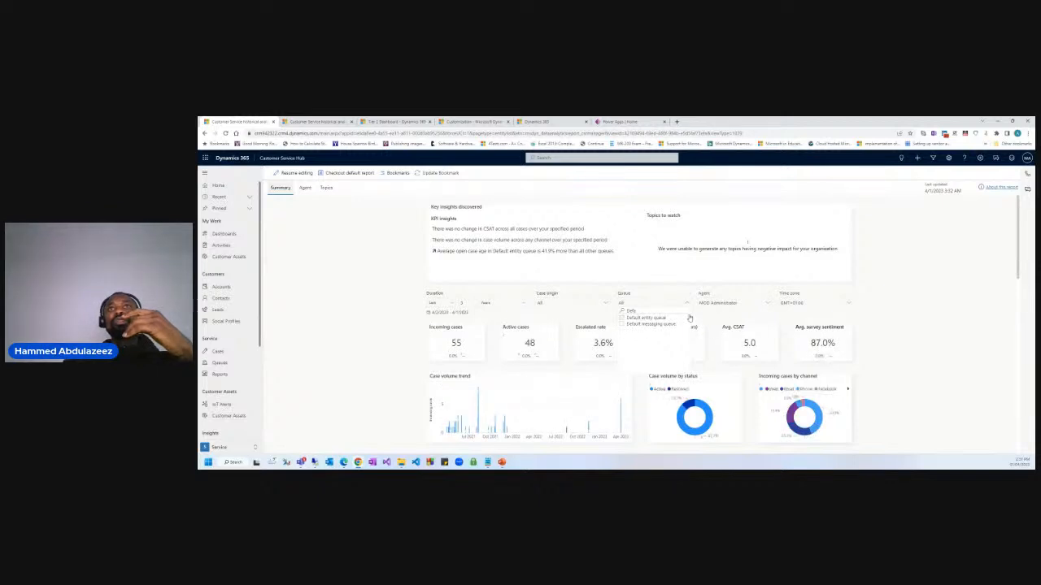
Include every agent in the Agent filter and open the report's Agent page.
click(717, 304)
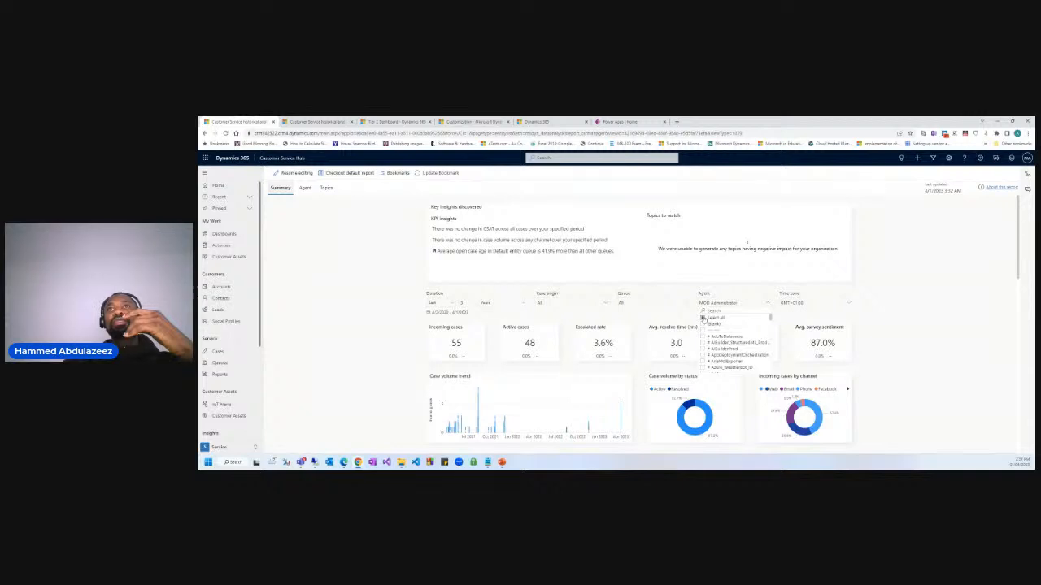
click(705, 317)
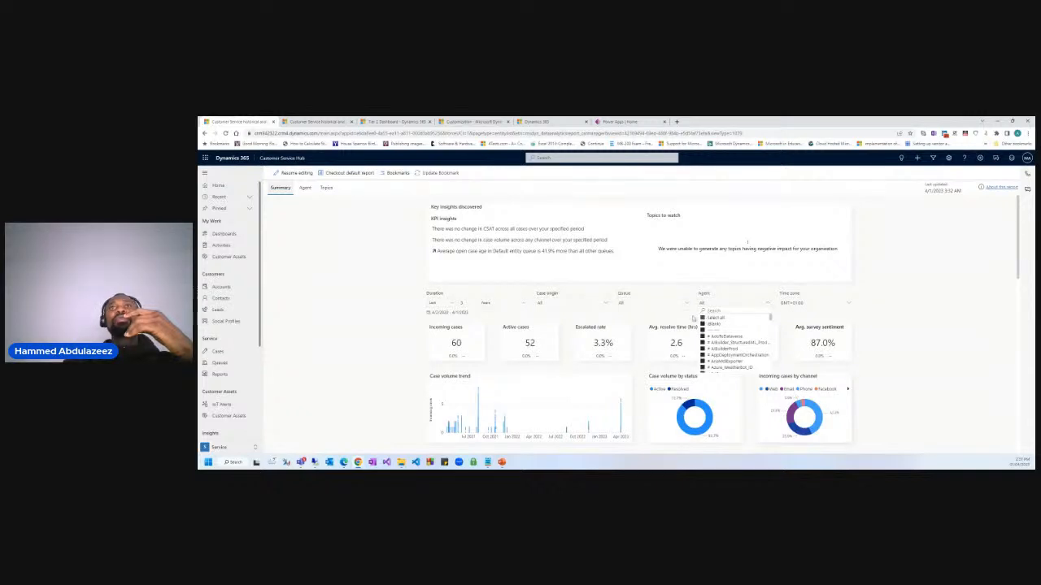
click(377, 335)
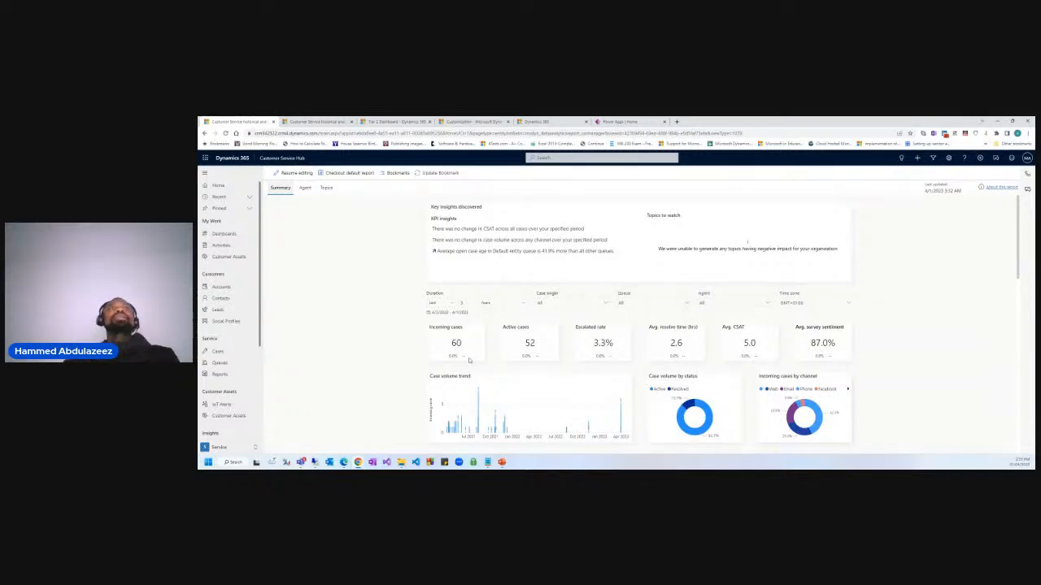
click(304, 188)
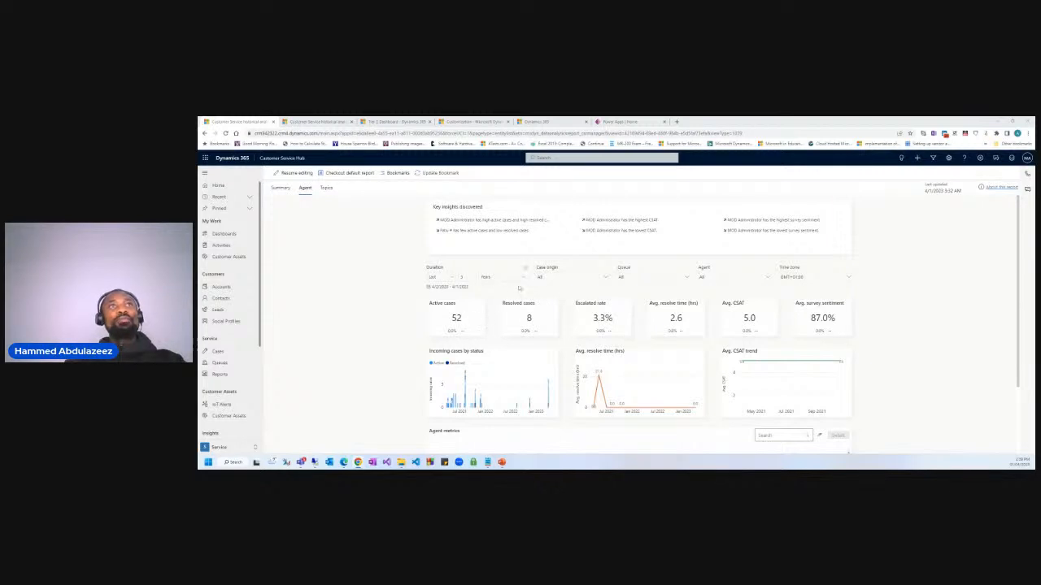
scroll(487, 322, down, 2)
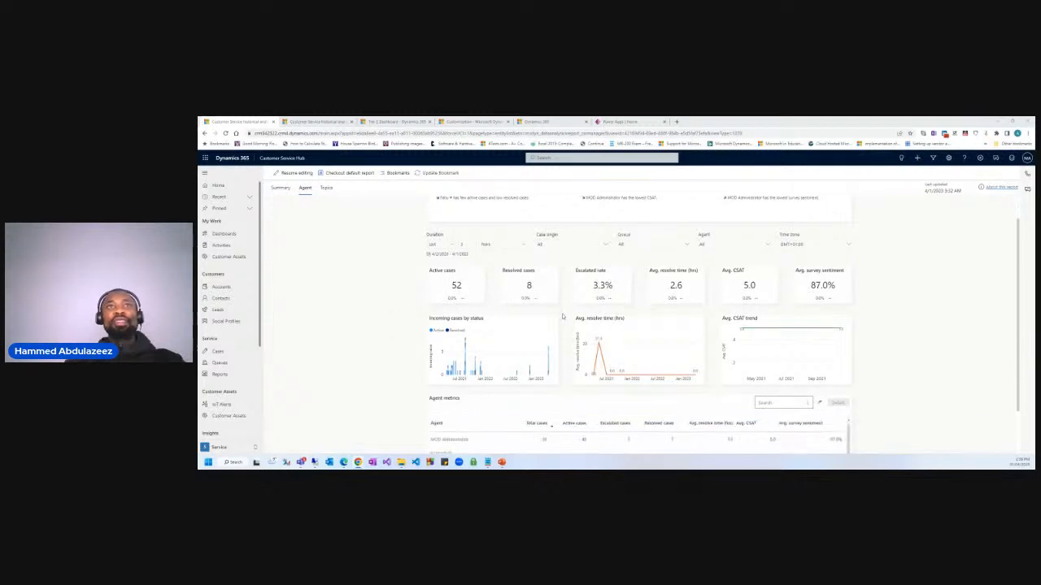
scroll(565, 385, down, 1)
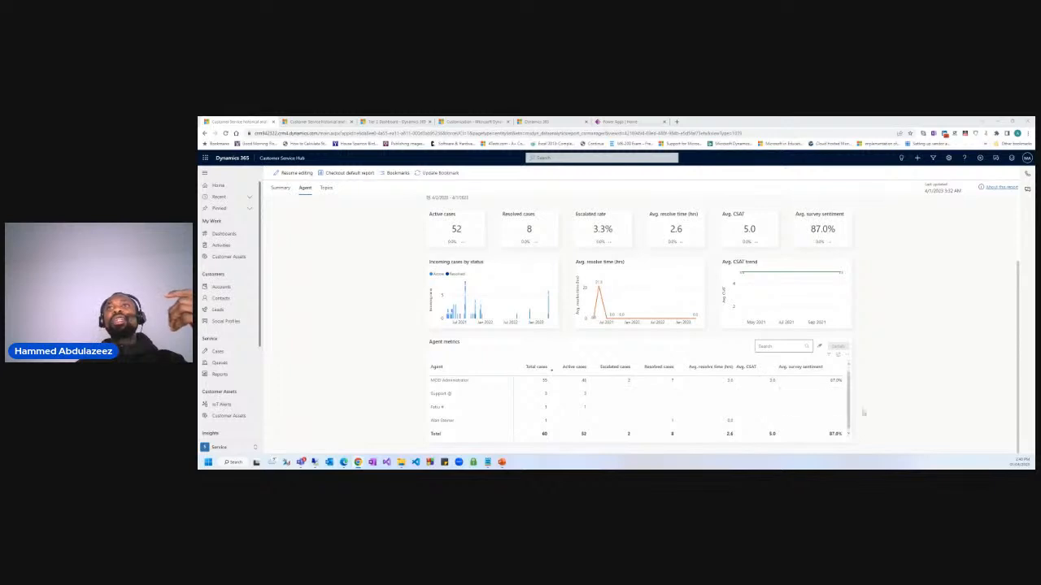
scroll(488, 398, up, 1)
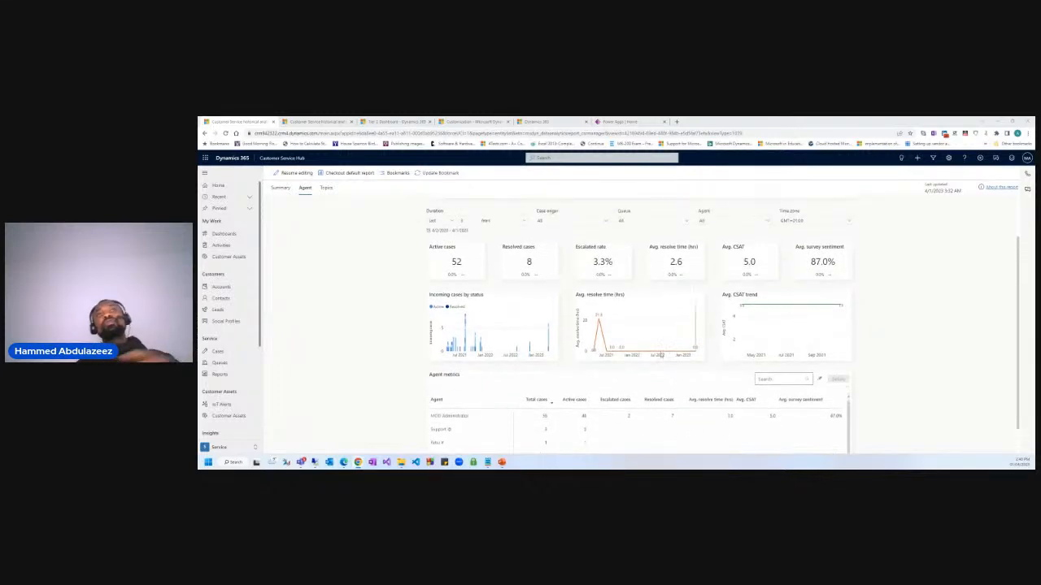
scroll(575, 334, up, 3)
Open the report's Topics page and scroll through its Topic metrics table.
click(327, 189)
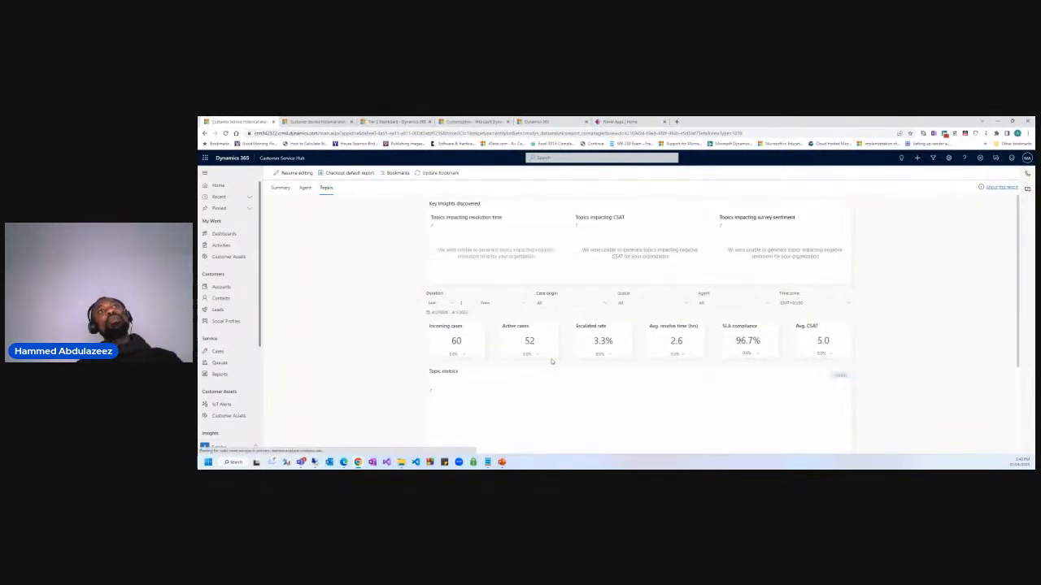
scroll(521, 348, down, 1)
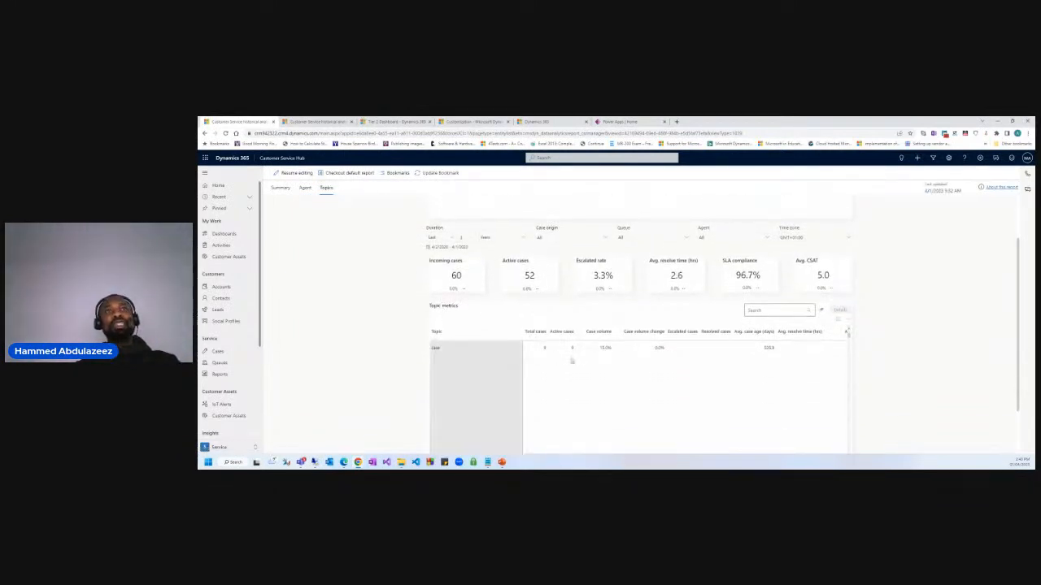
scroll(456, 297, up, 1)
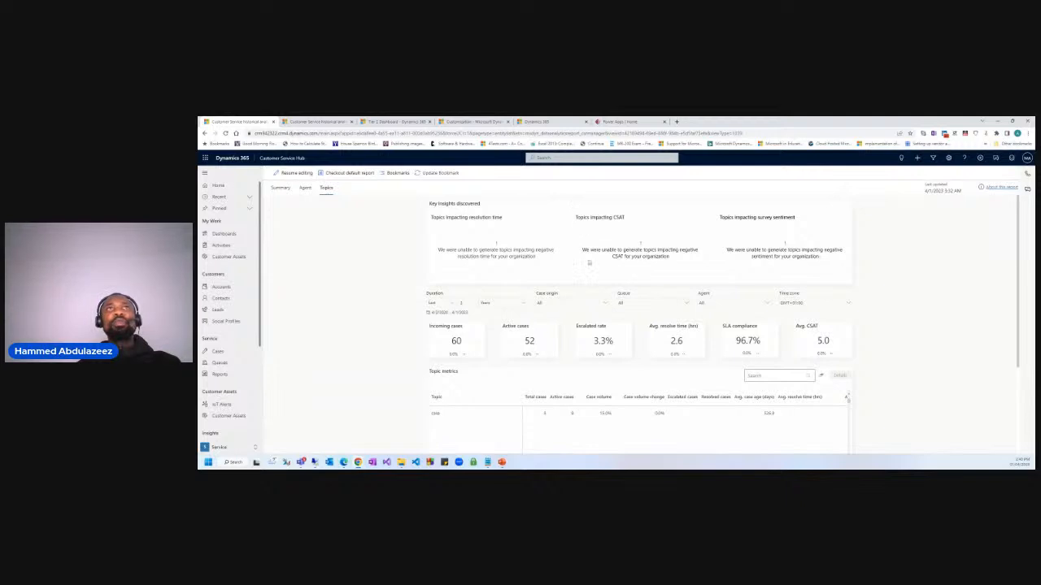
scroll(520, 276, down, 2)
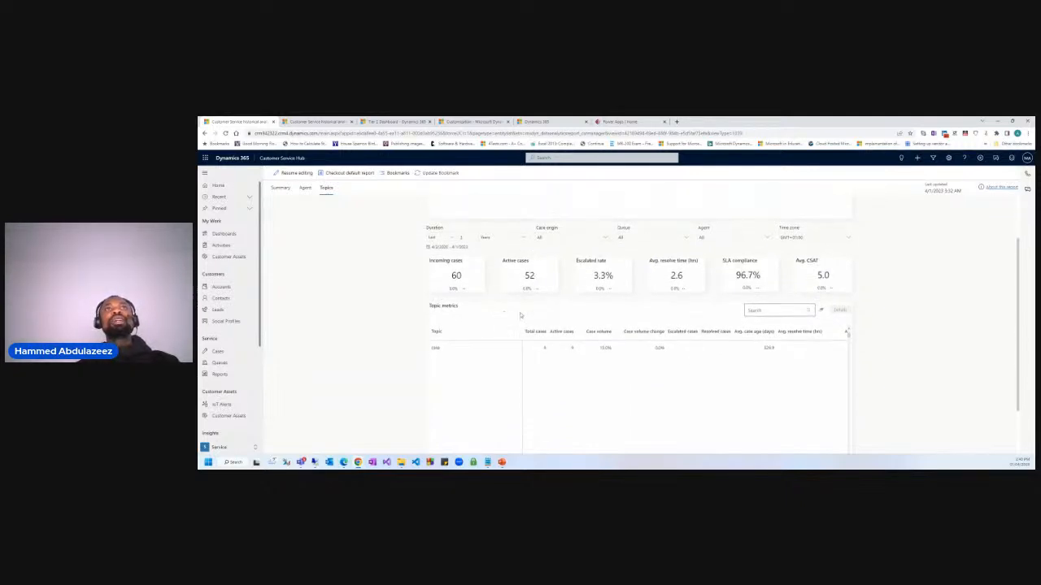
scroll(618, 317, down, 2)
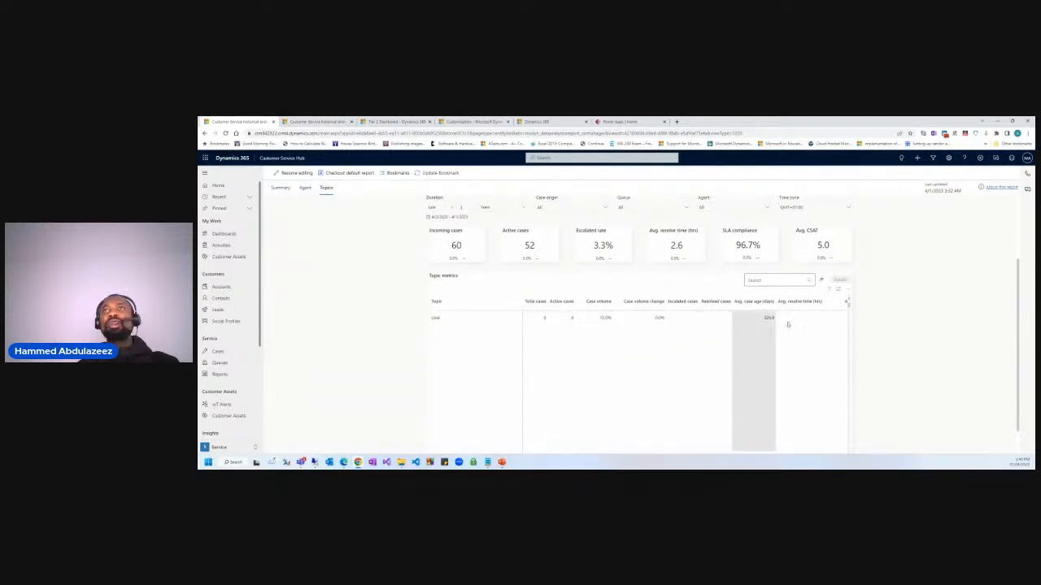
scroll(752, 324, up, 1)
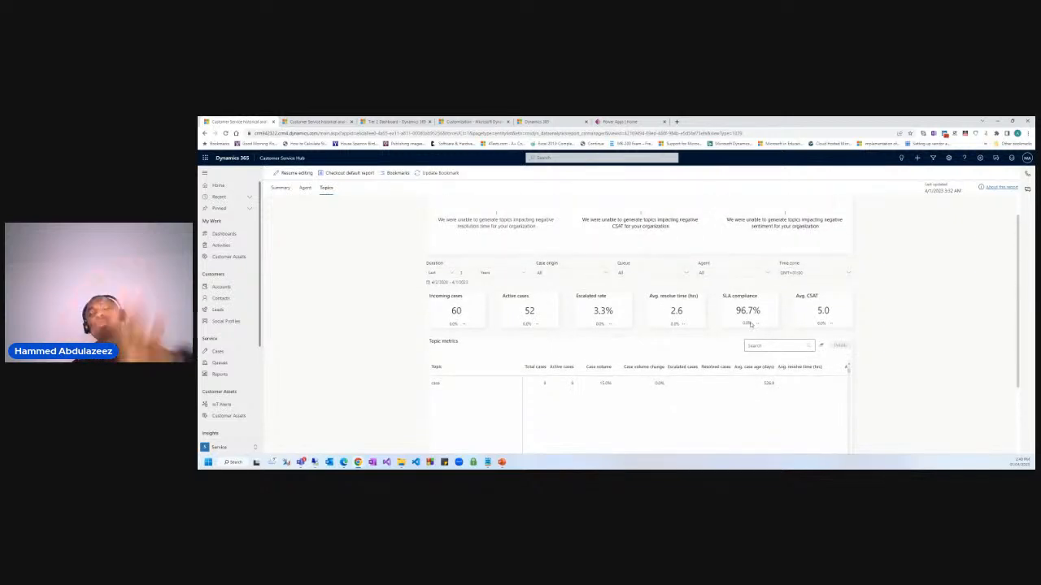
Return to the report's Summary page and scroll down to its case charts.
click(276, 189)
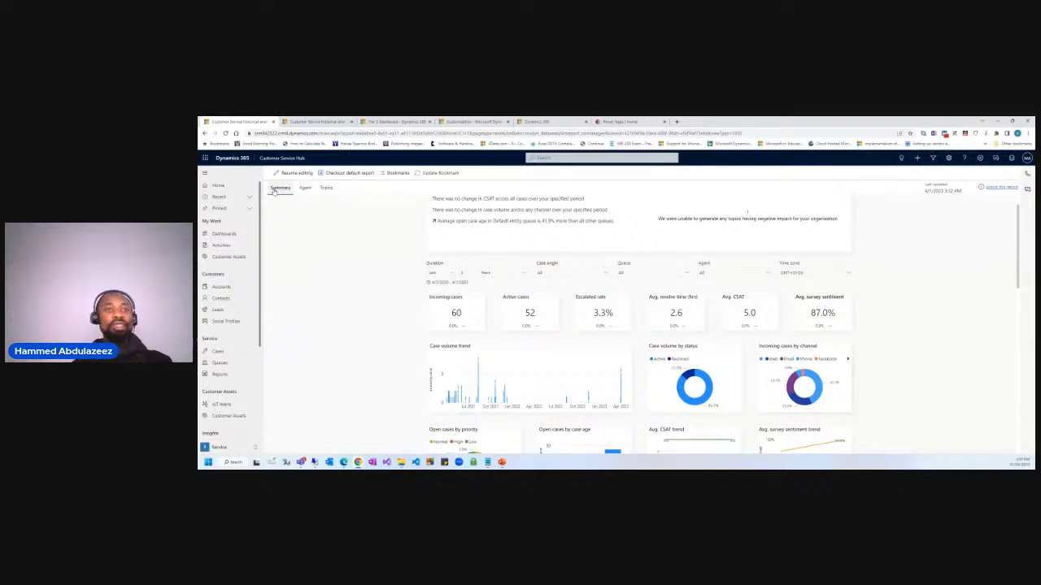
scroll(376, 355, down, 2)
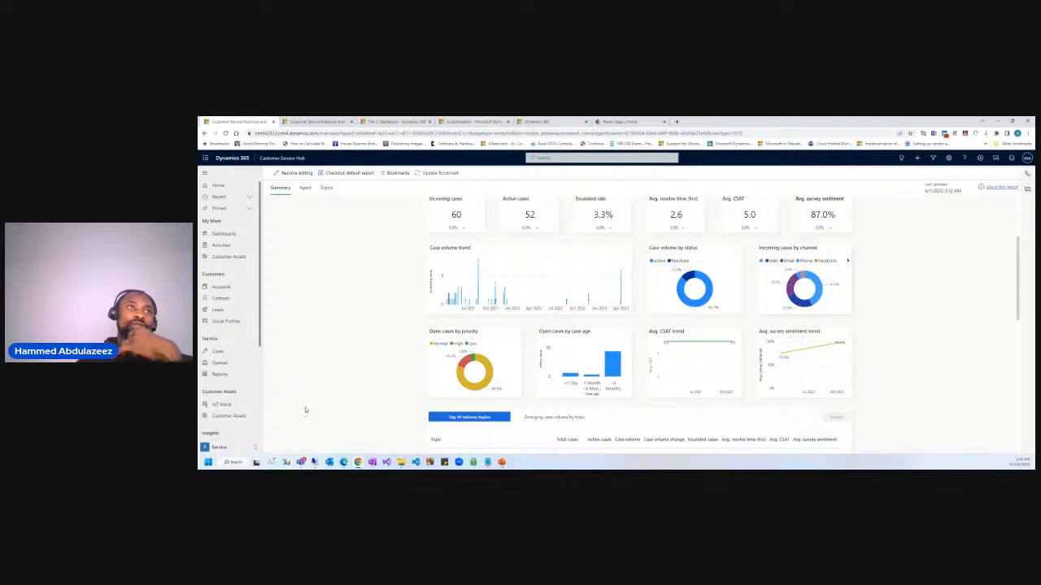
scroll(244, 411, down, 2)
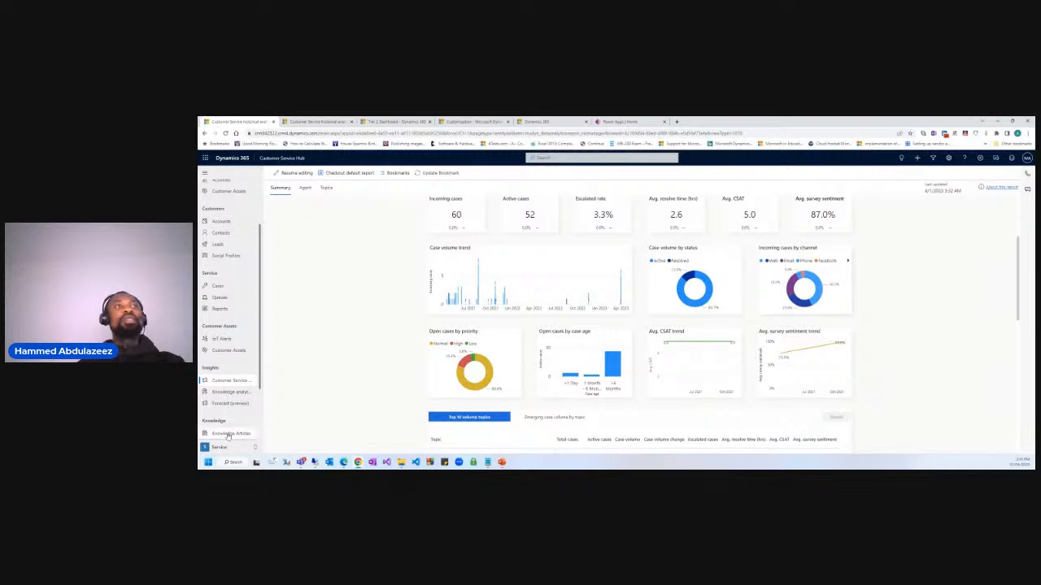
click(221, 449)
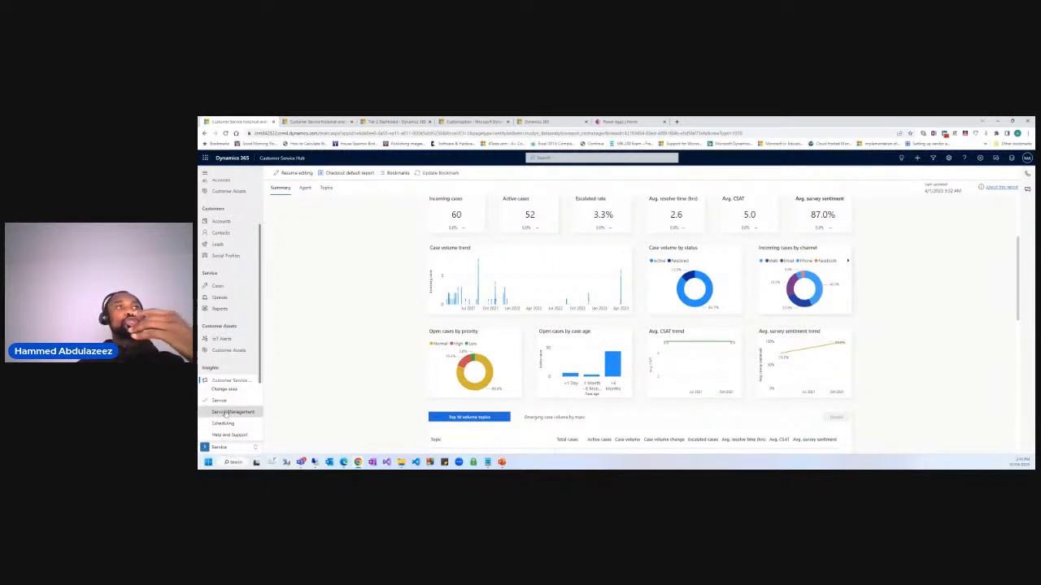
Switch to the Service Management area and scroll through its deprecation notice and navigation.
click(227, 412)
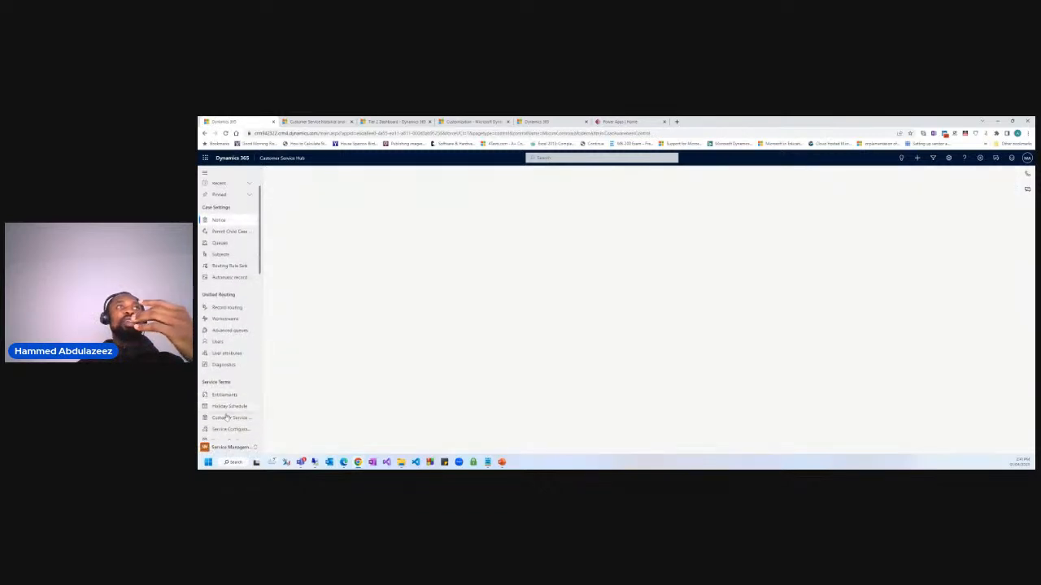
scroll(221, 428, down, 4)
scroll(222, 431, down, 2)
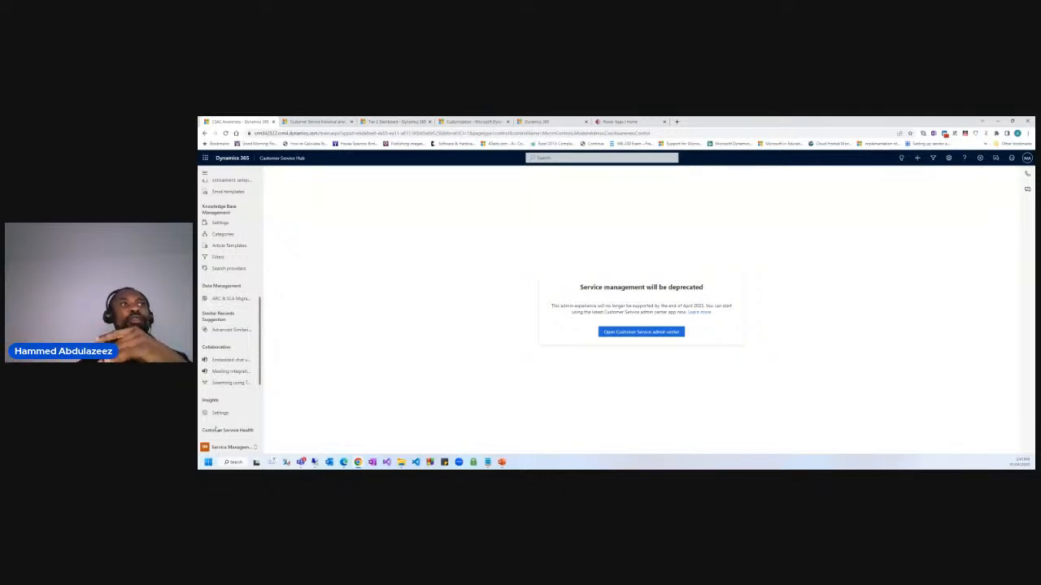
scroll(245, 400, down, 2)
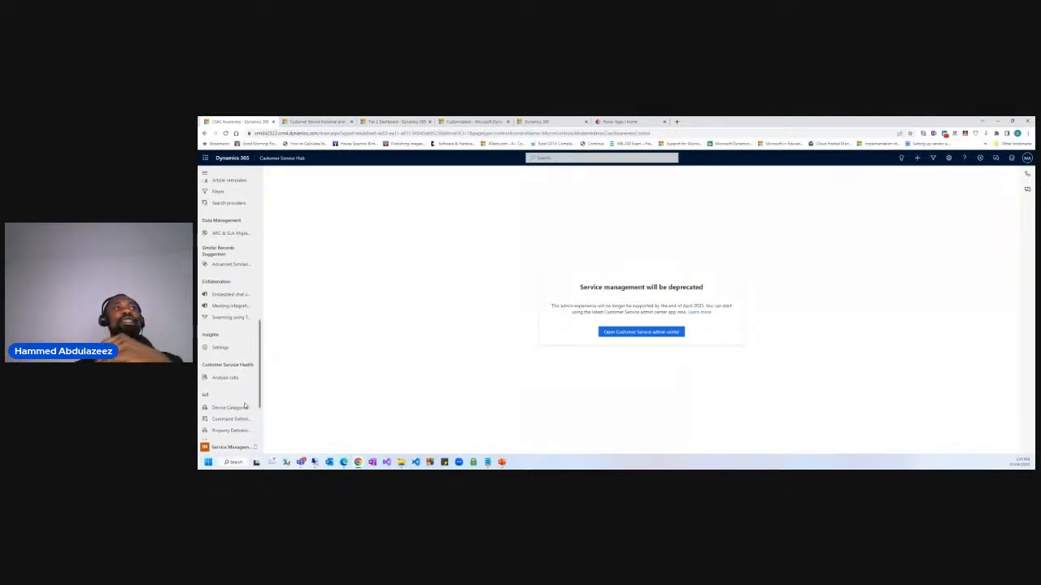
scroll(244, 430, down, 3)
scroll(244, 429, up, 4)
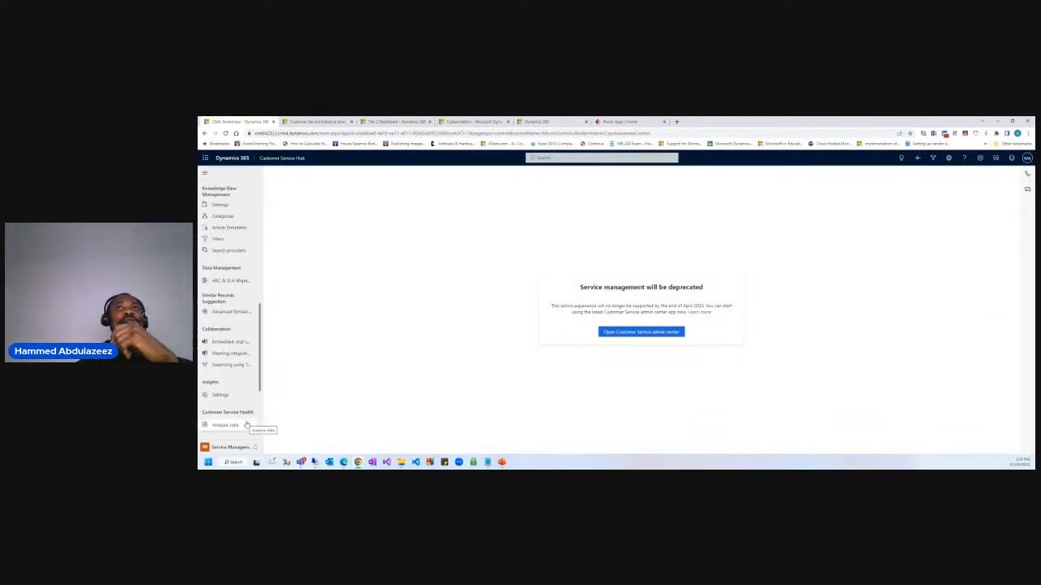
scroll(248, 413, up, 1)
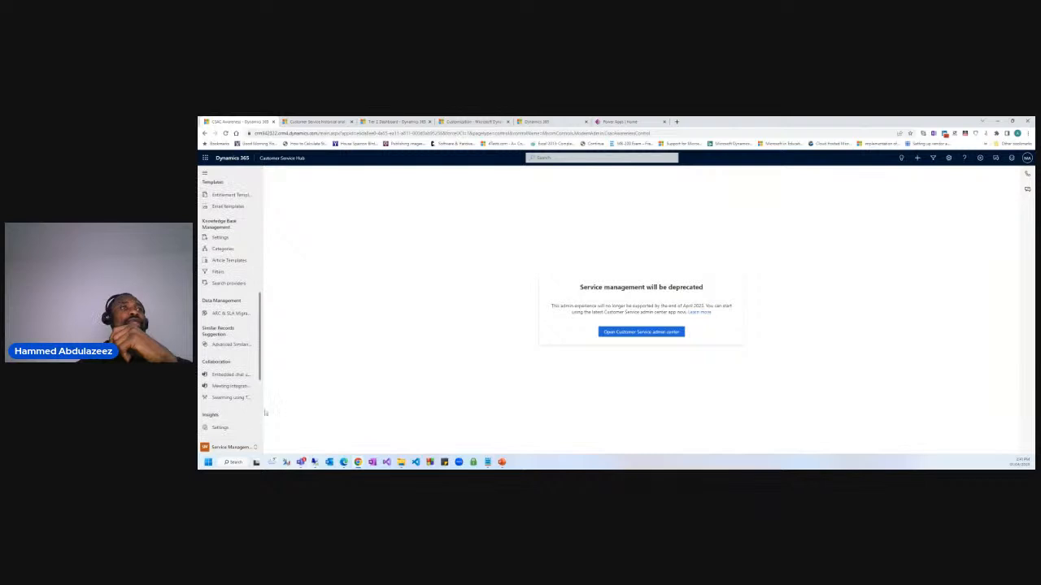
scroll(228, 402, down, 1)
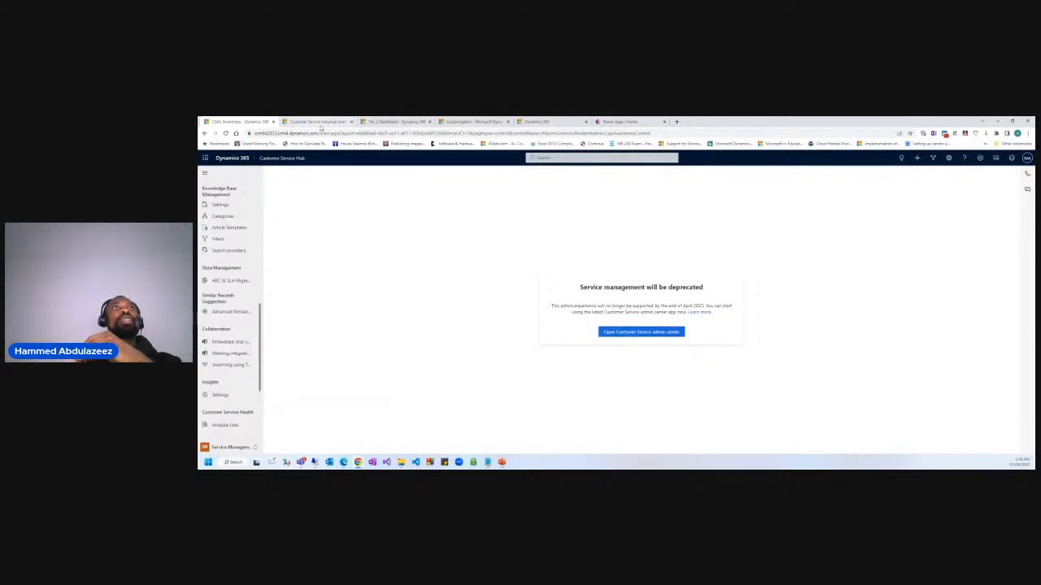
Open the Customer Service admin center in a new tab and move it into third place.
click(471, 121)
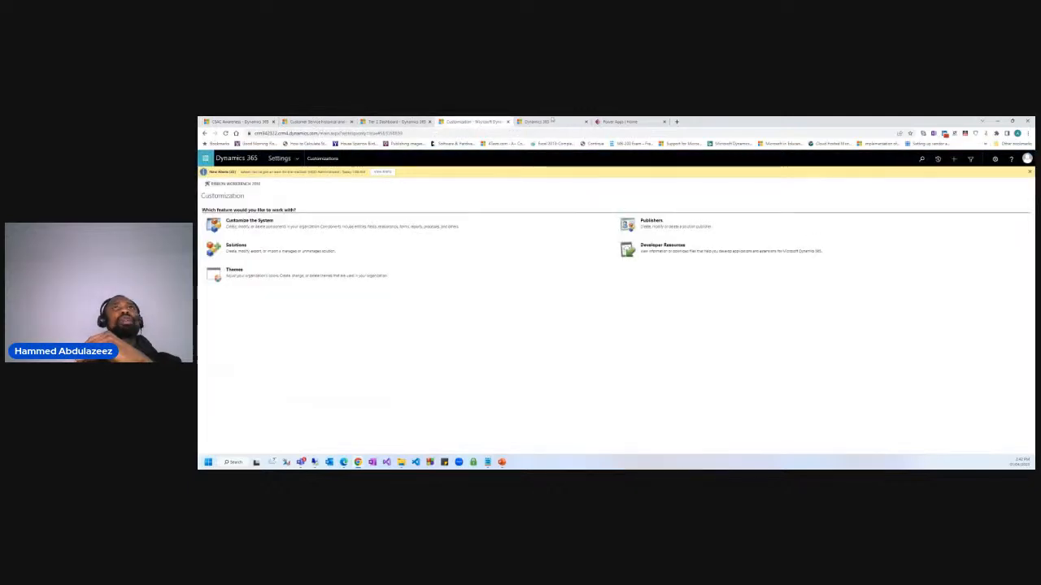
click(551, 121)
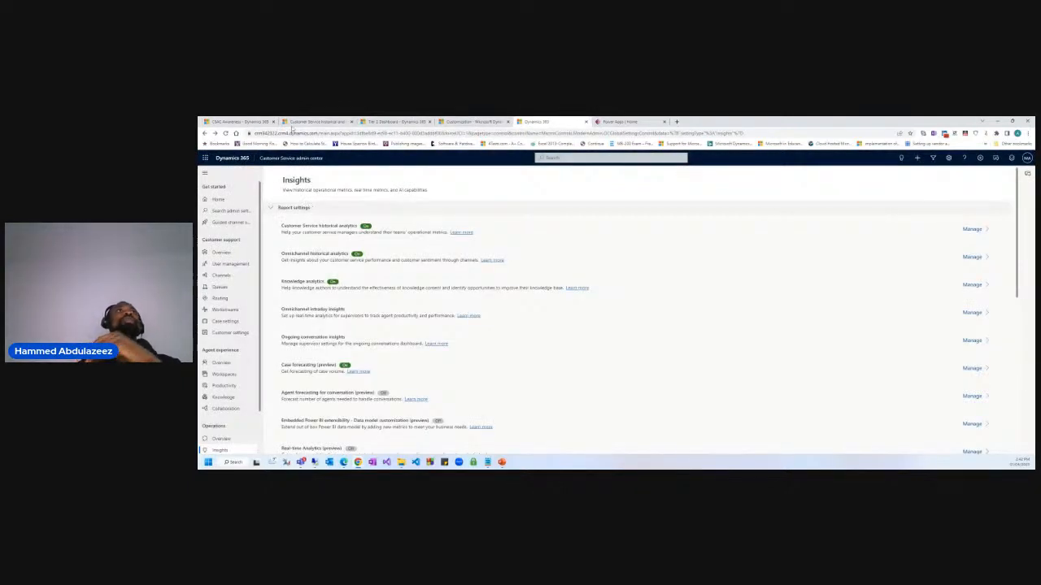
click(308, 121)
click(244, 121)
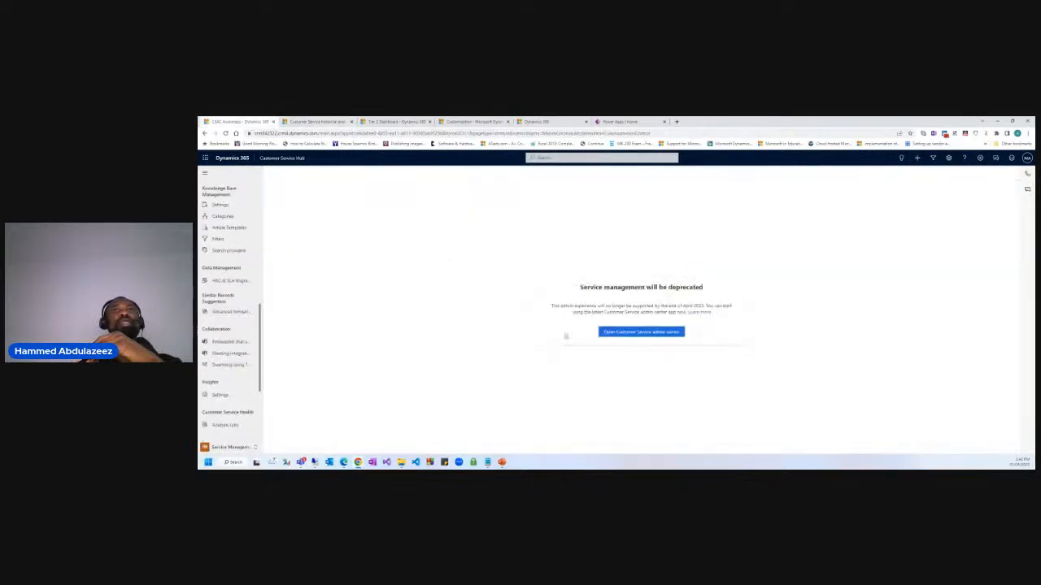
click(641, 332)
drag(621, 123, 386, 129)
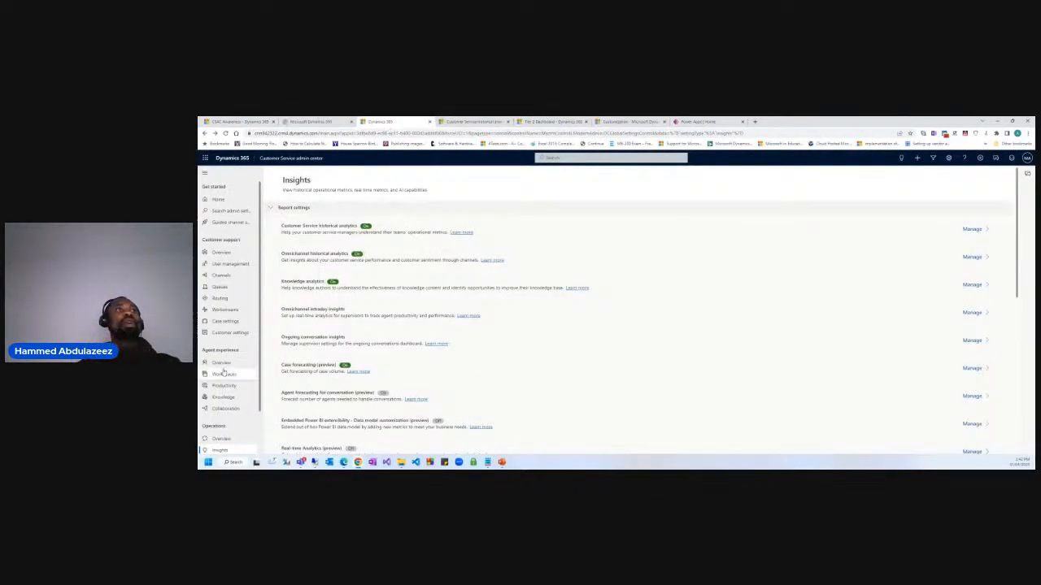
Review the Insights analytics entries and open Manage for Customer Service historical analytics.
scroll(230, 374, down, 1)
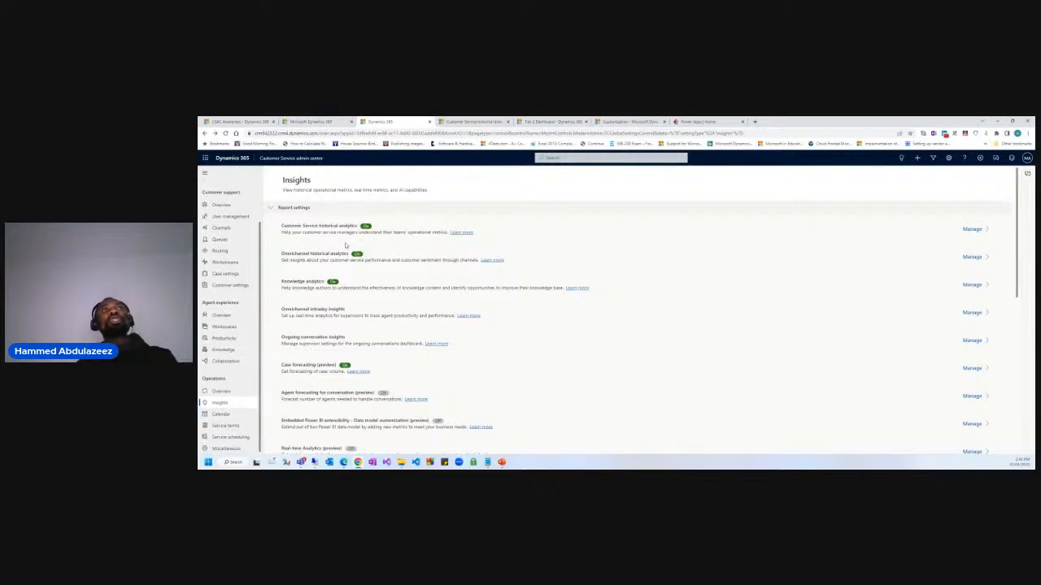
drag(318, 225, 355, 225)
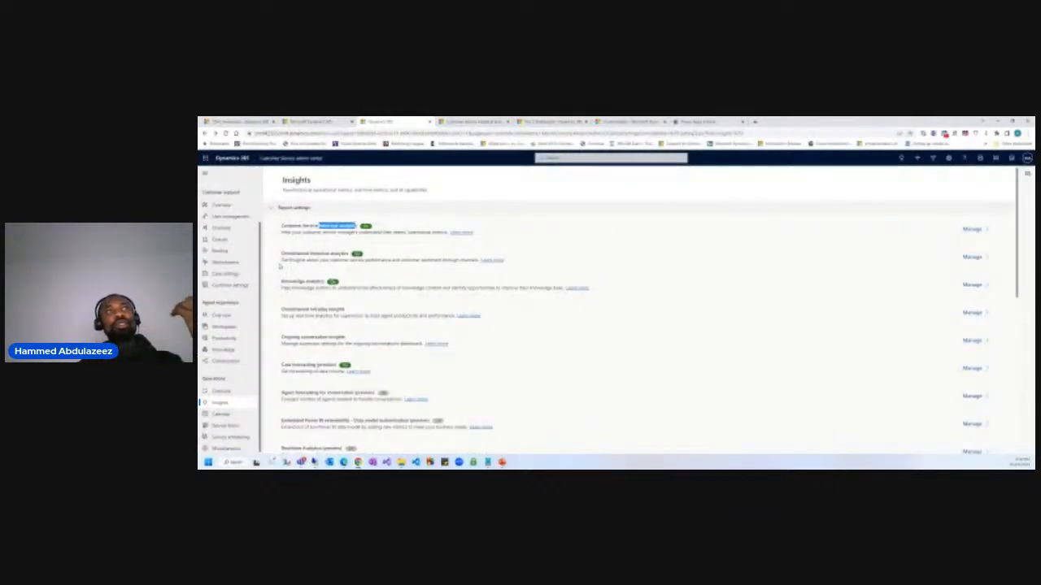
drag(281, 255, 340, 255)
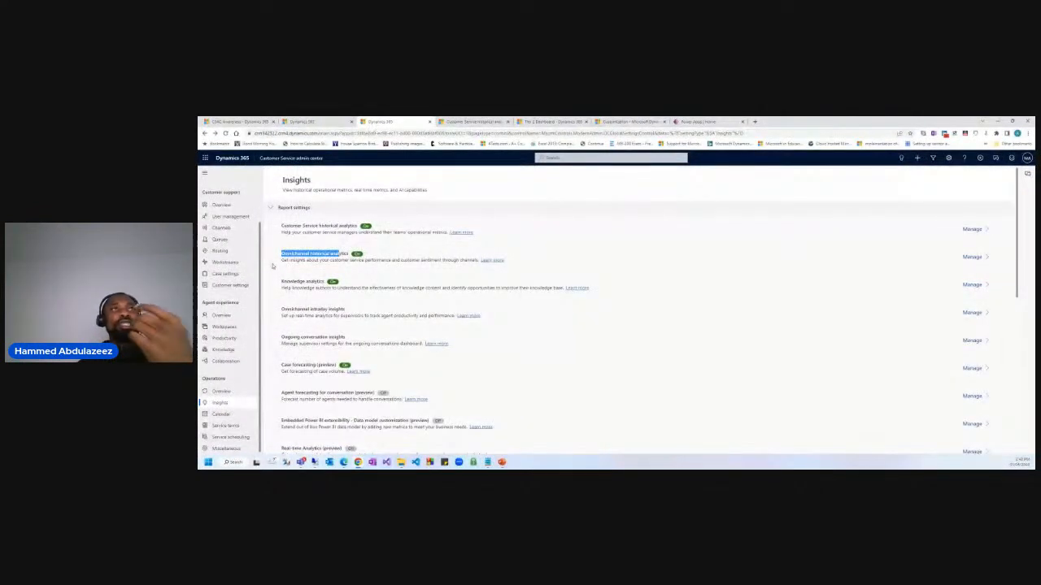
drag(282, 282, 329, 282)
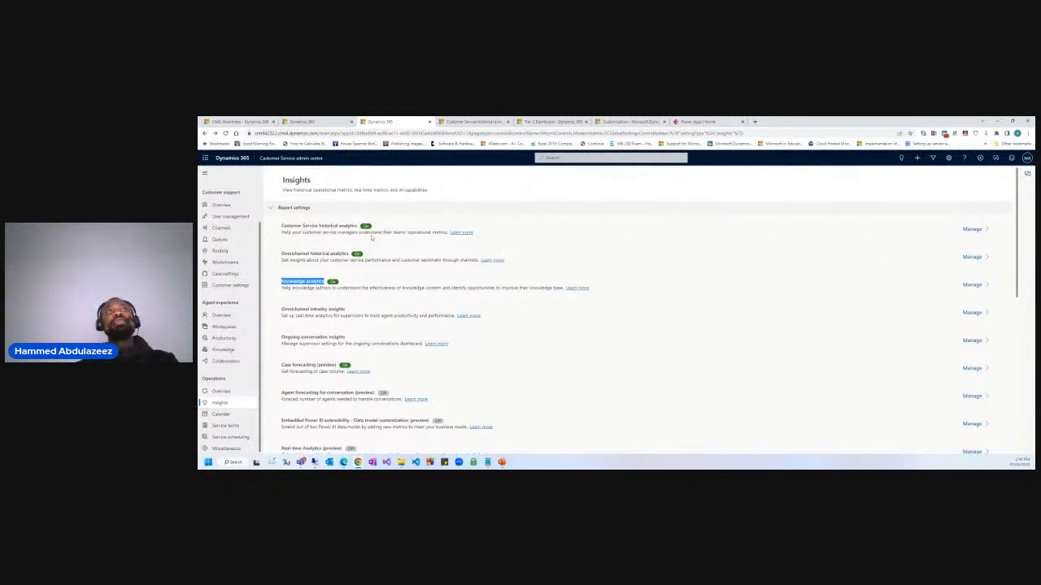
drag(314, 225, 370, 227)
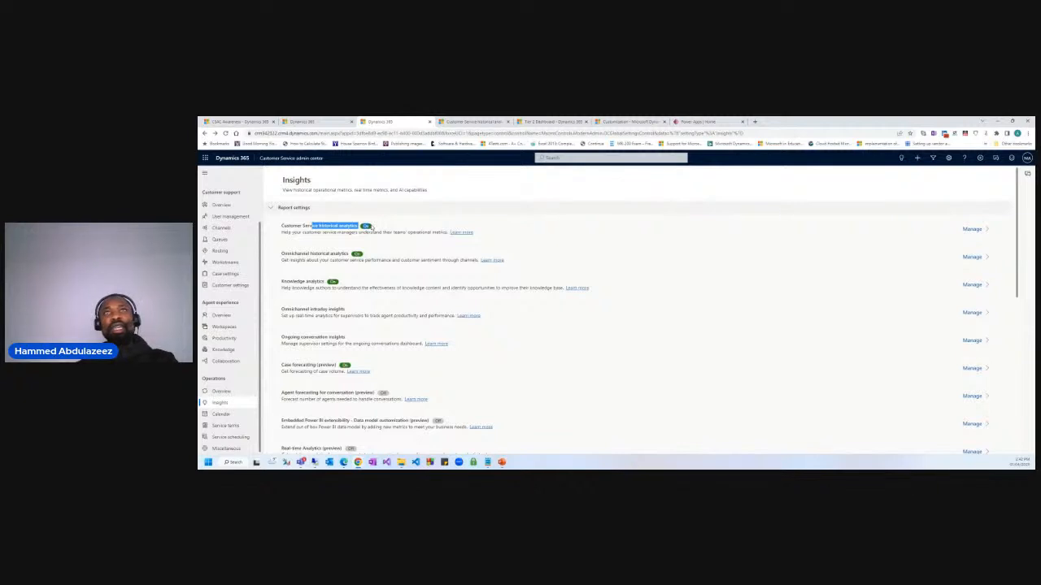
click(971, 229)
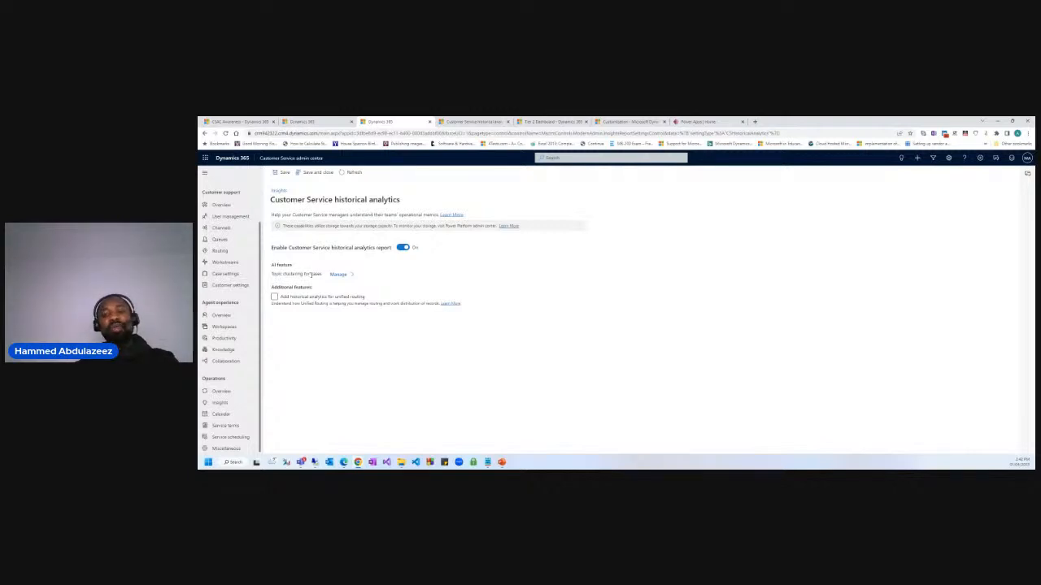
Open the Topic clustering for cases settings, where clustering is enabled on Case Title.
click(338, 274)
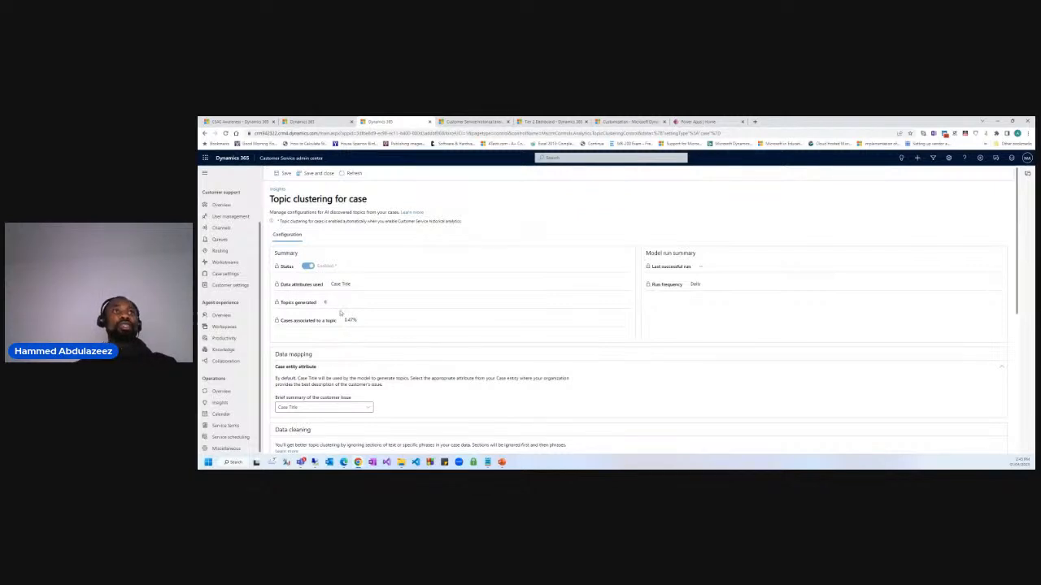
scroll(340, 313, down, 2)
click(335, 342)
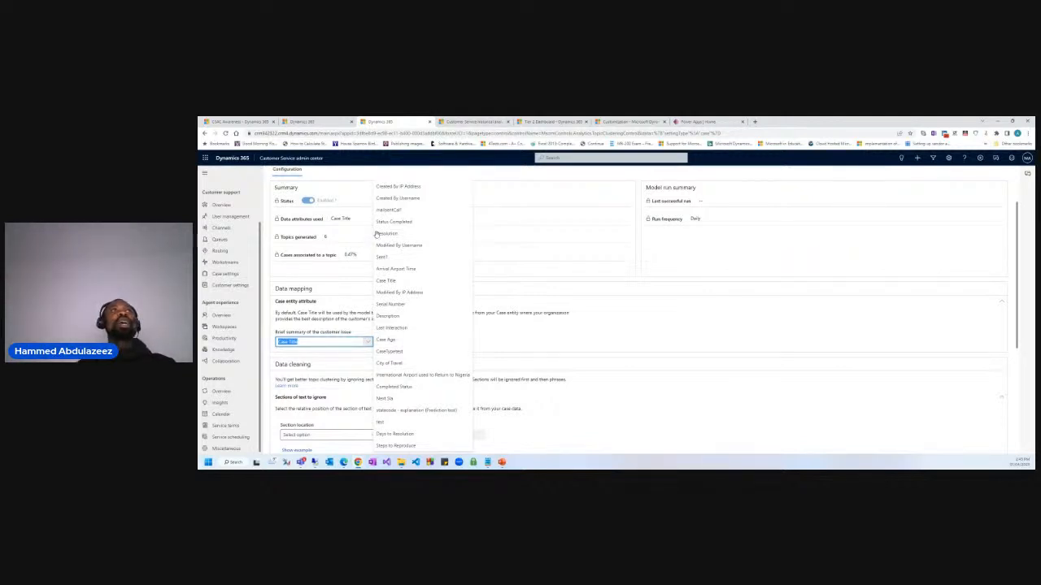
click(316, 237)
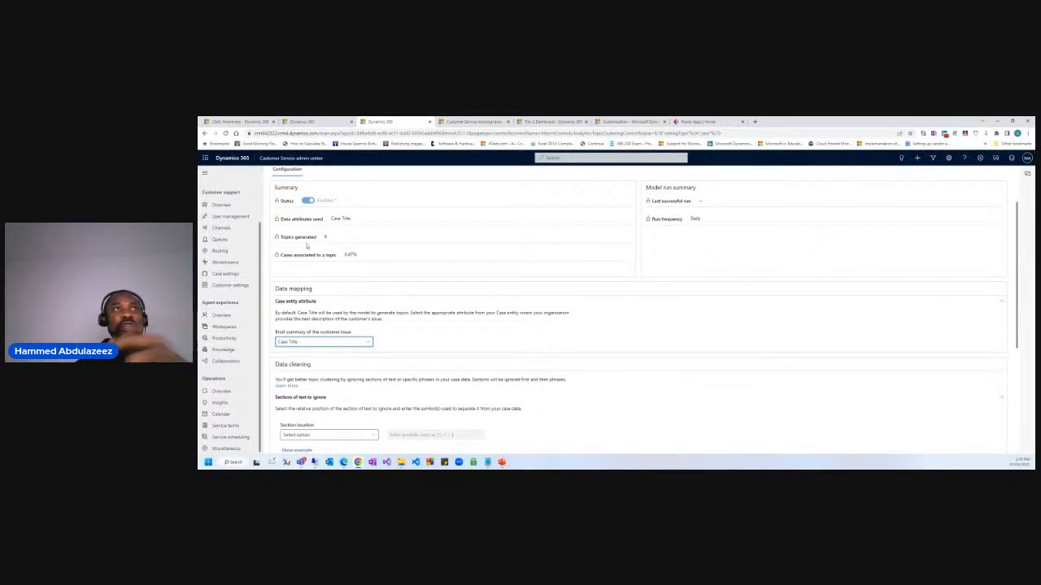
drag(328, 237, 288, 237)
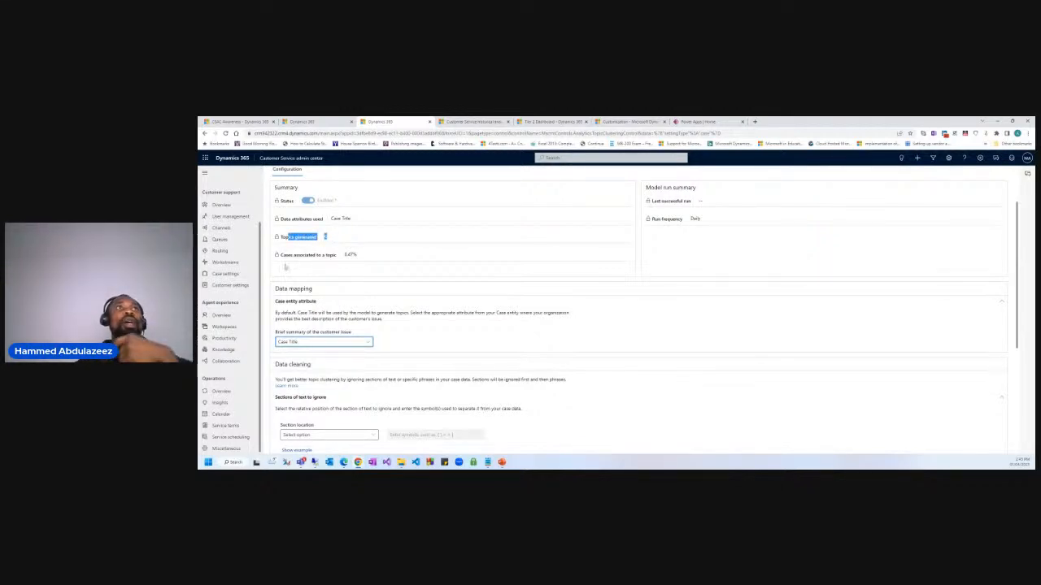
click(287, 261)
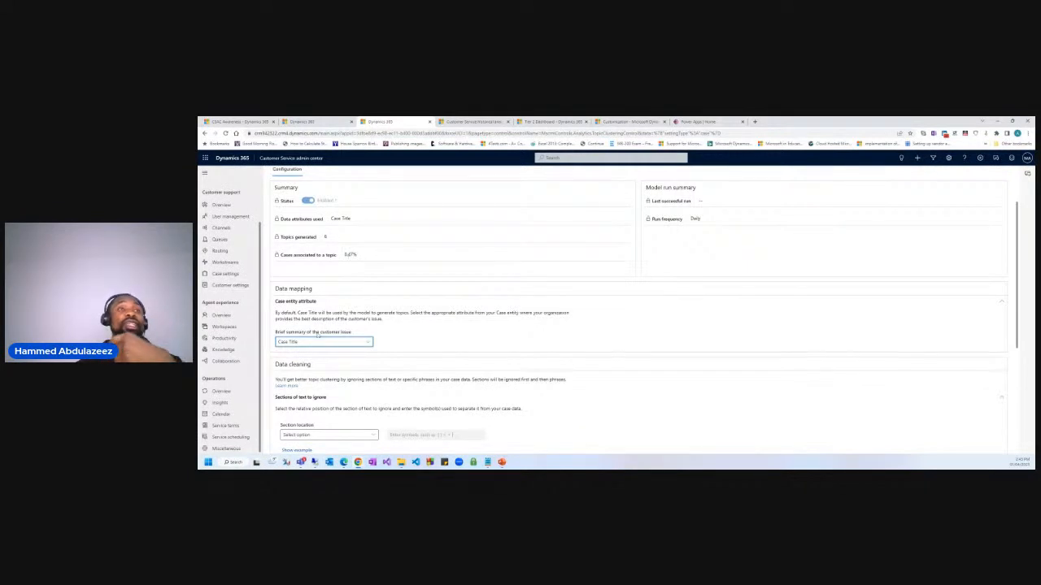
scroll(309, 307, down, 1)
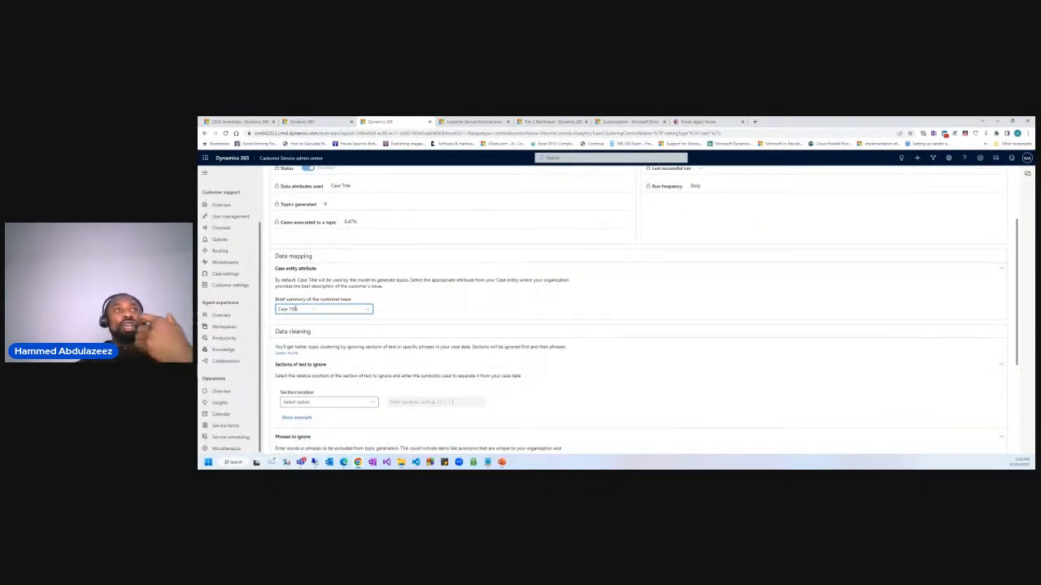
click(366, 310)
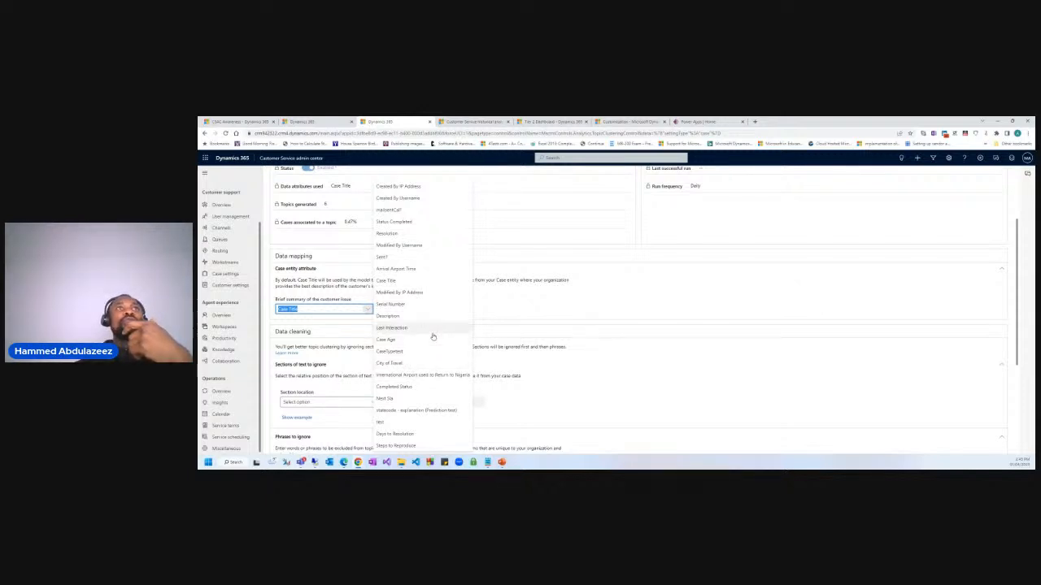
click(406, 234)
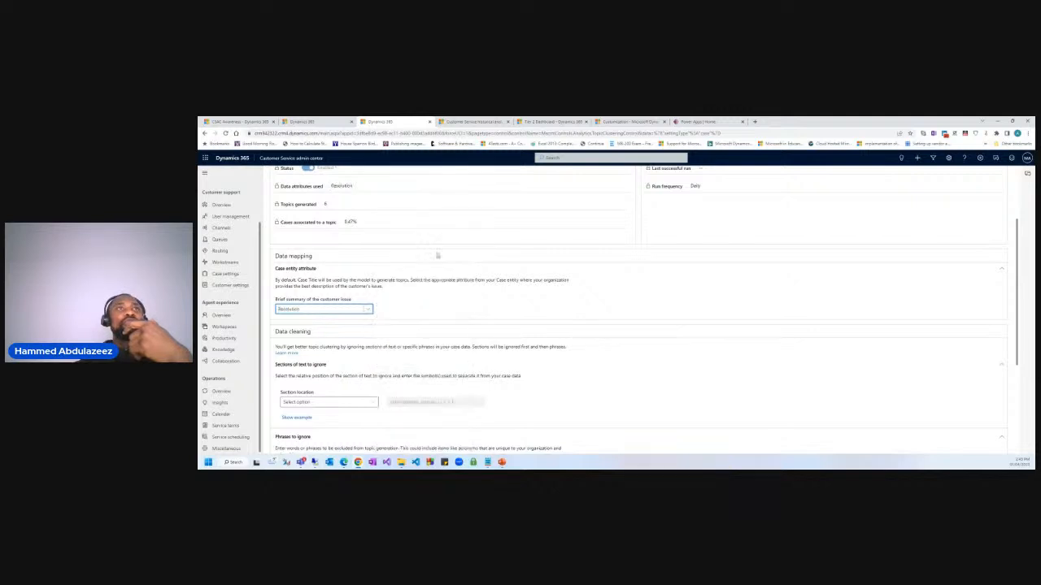
scroll(373, 272, up, 2)
drag(332, 254, 368, 254)
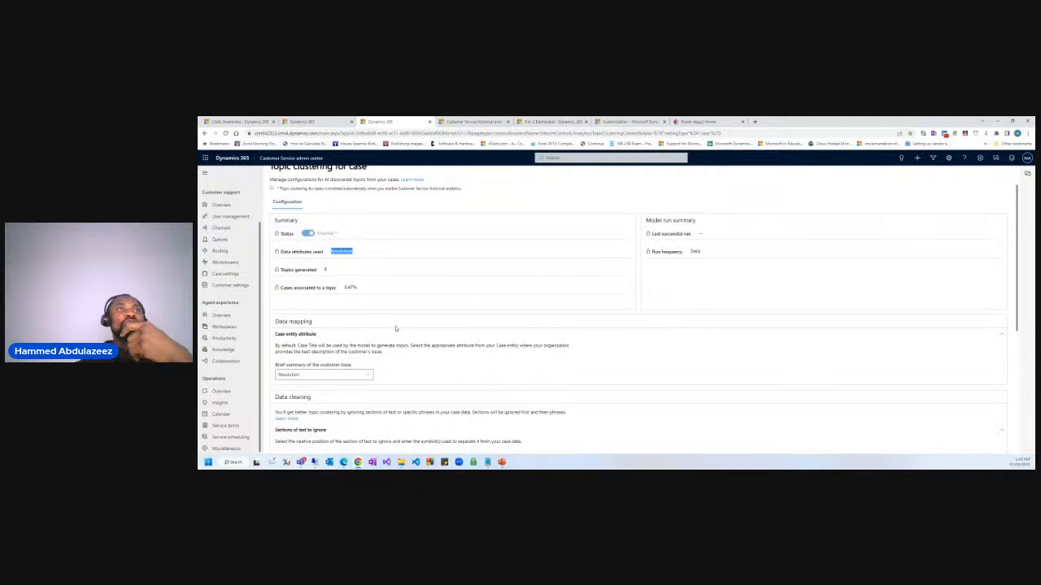
scroll(396, 328, down, 3)
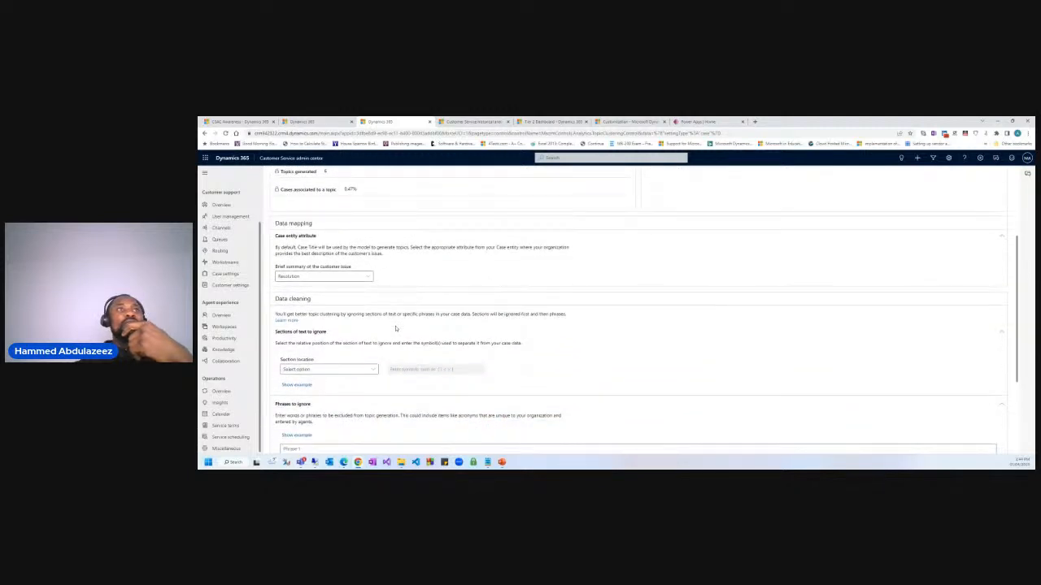
click(371, 370)
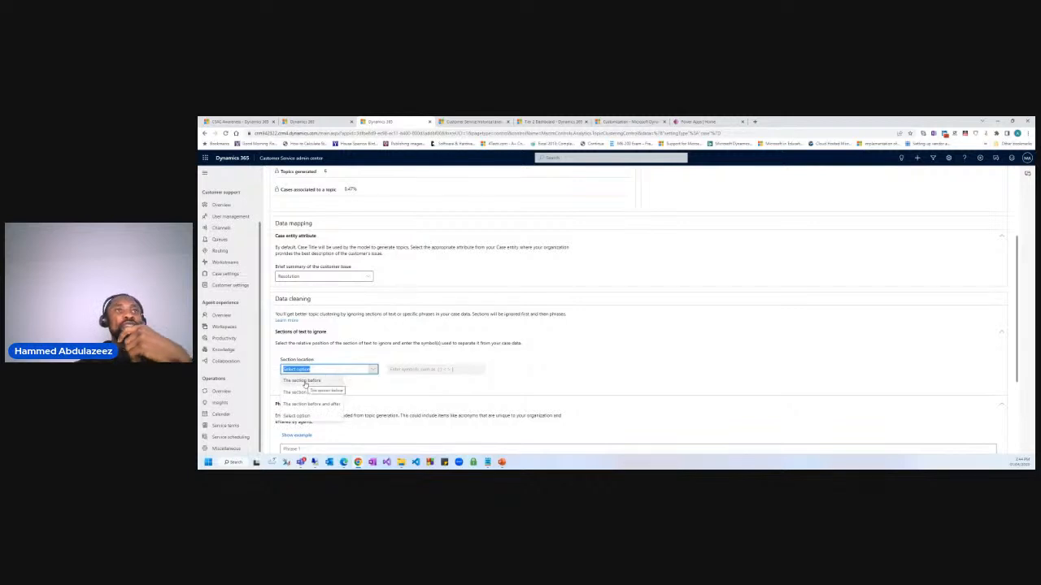
scroll(346, 291, up, 1)
click(350, 305)
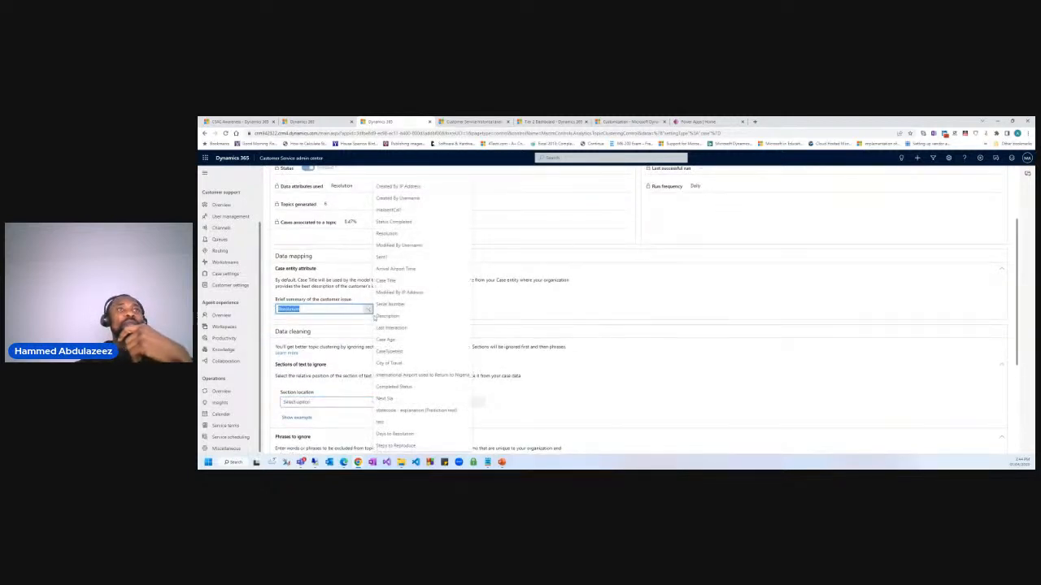
click(390, 280)
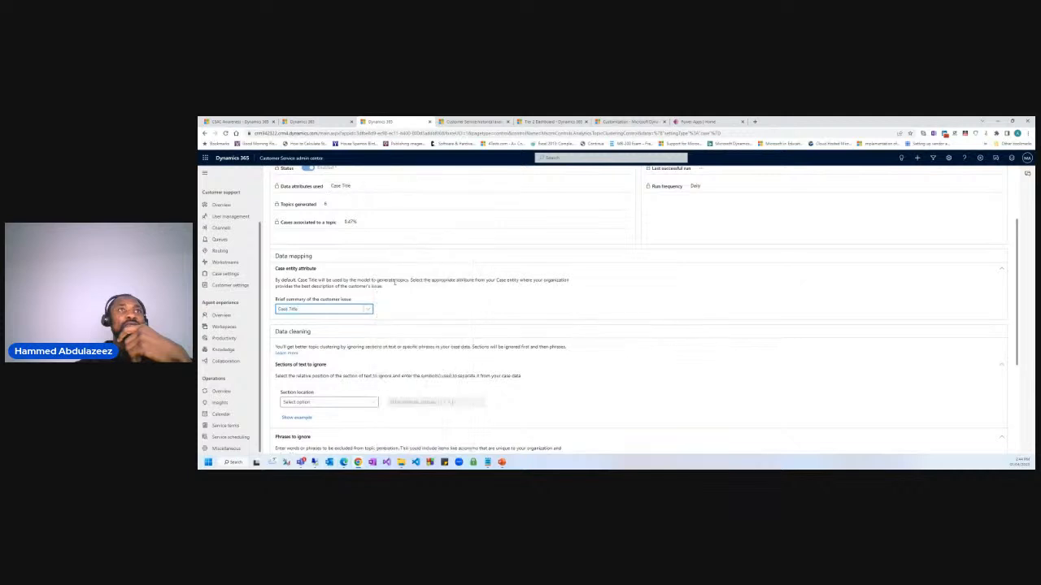
Expand the Sections of text to ignore example and highlight its case title.
scroll(412, 358, down, 3)
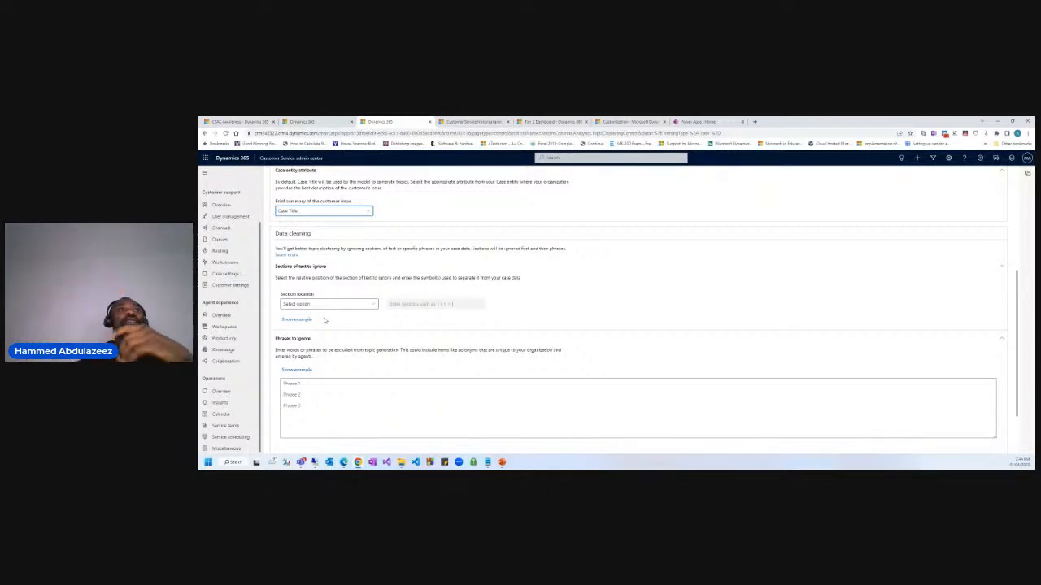
click(305, 320)
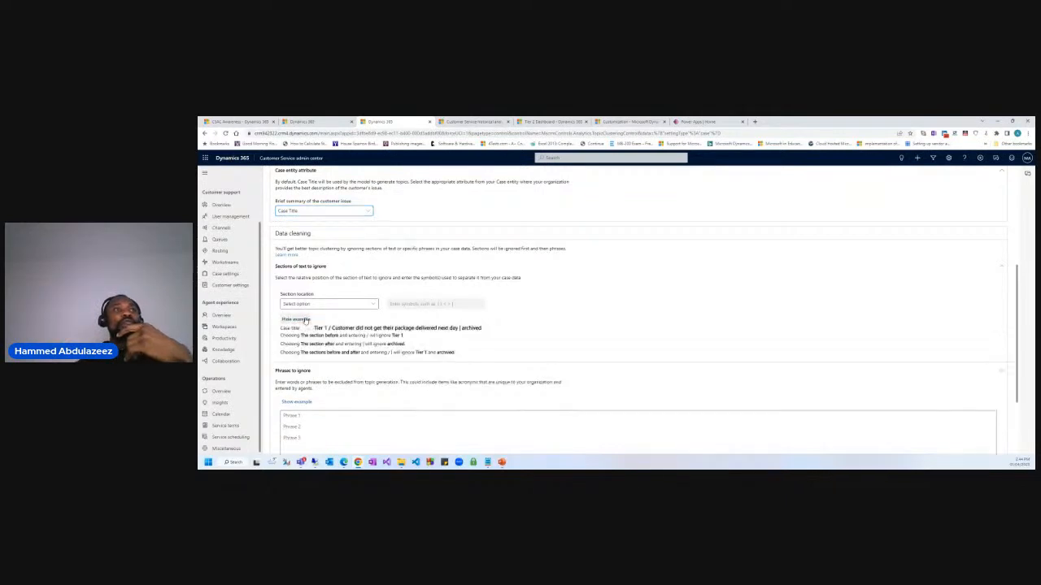
drag(284, 334, 486, 328)
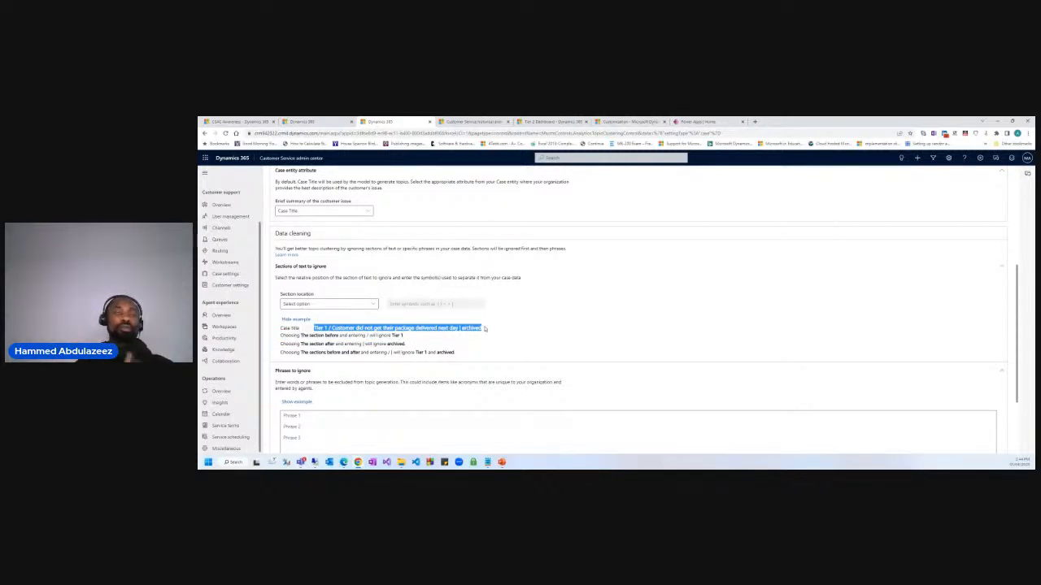
click(418, 330)
Highlight the Tier 1 and 'archived' parts of the example case title.
drag(315, 328, 457, 327)
click(331, 327)
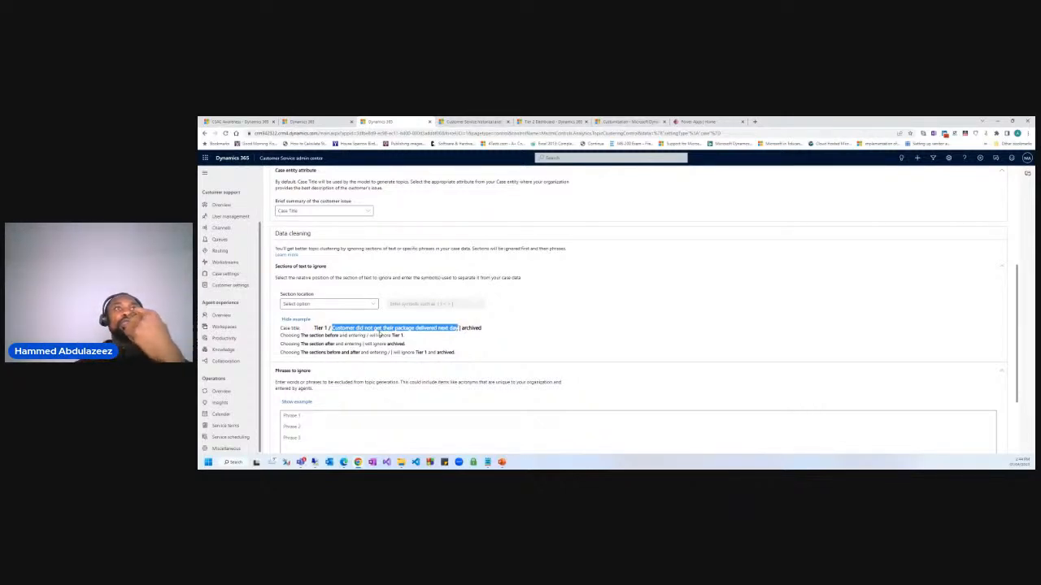
click(450, 328)
drag(460, 328, 483, 329)
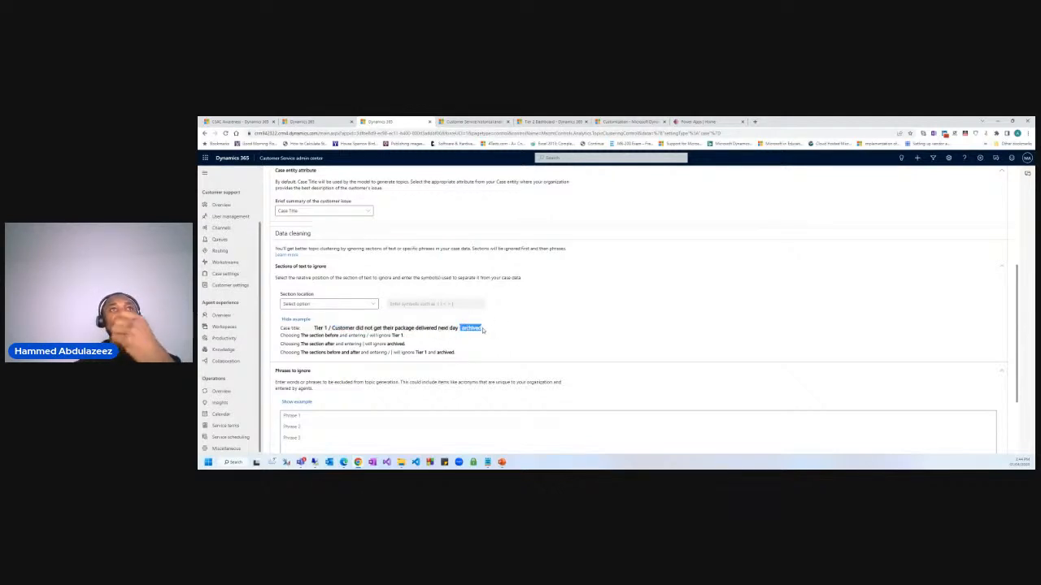
click(484, 329)
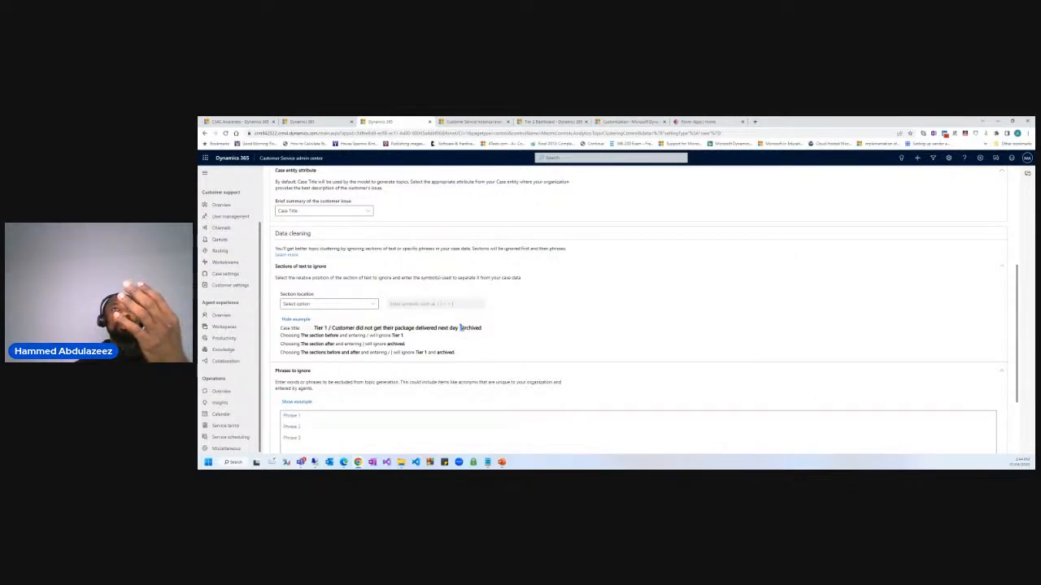
drag(461, 329, 484, 331)
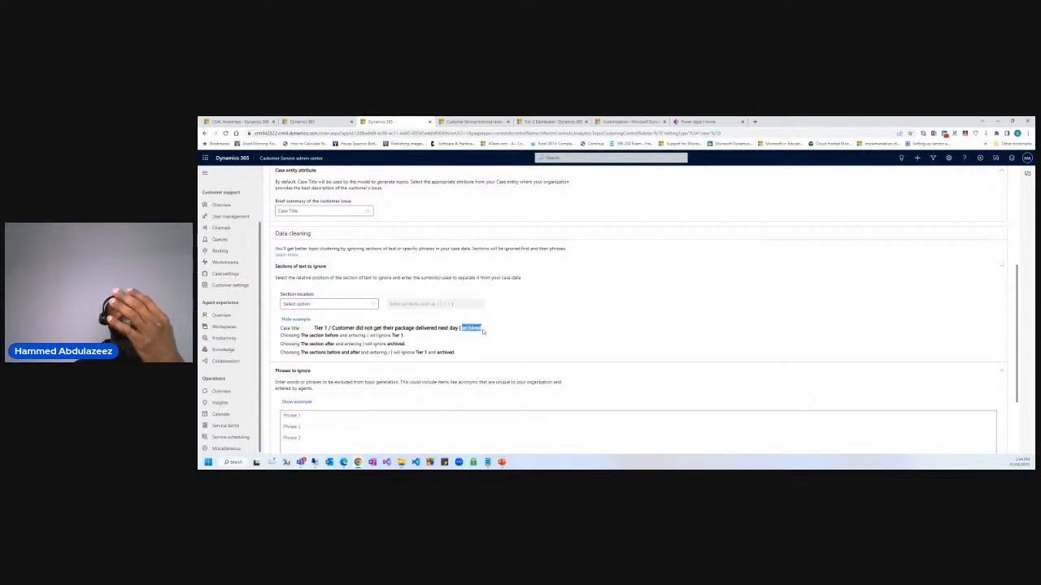
click(483, 331)
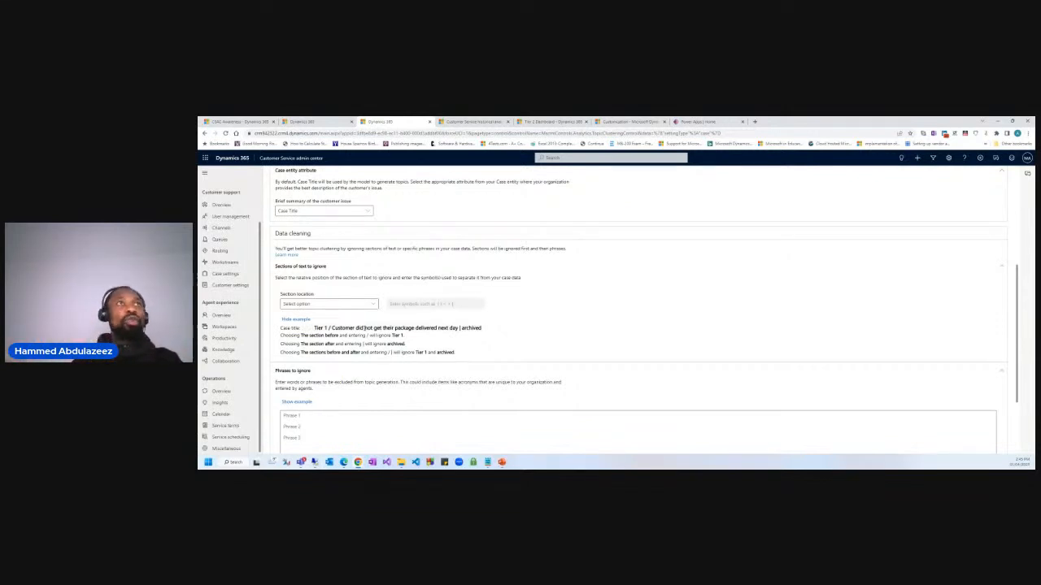
Point out the Tier 1, 'archived' and customer issue parts of the example title.
click(330, 304)
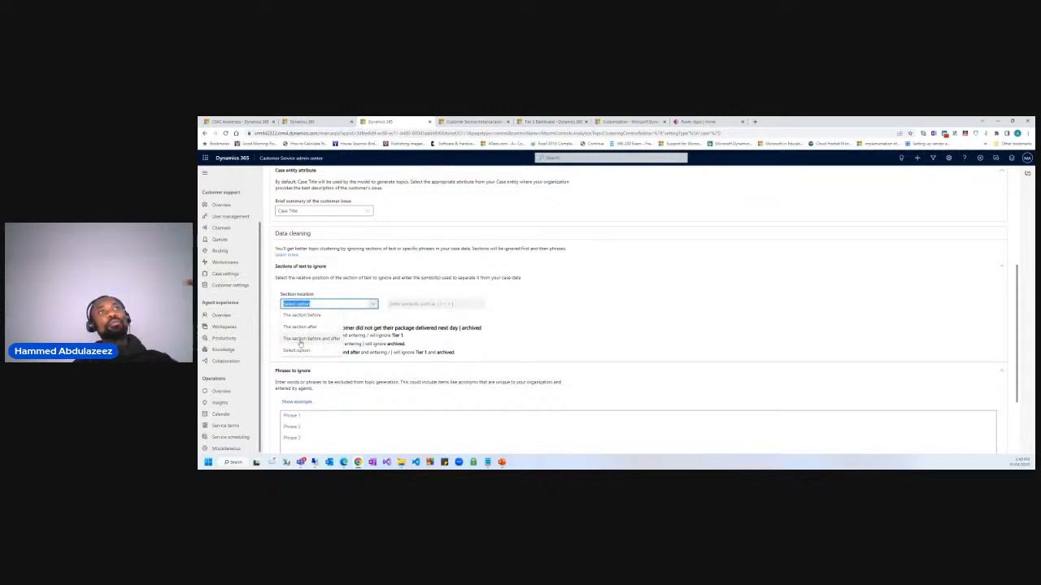
click(306, 345)
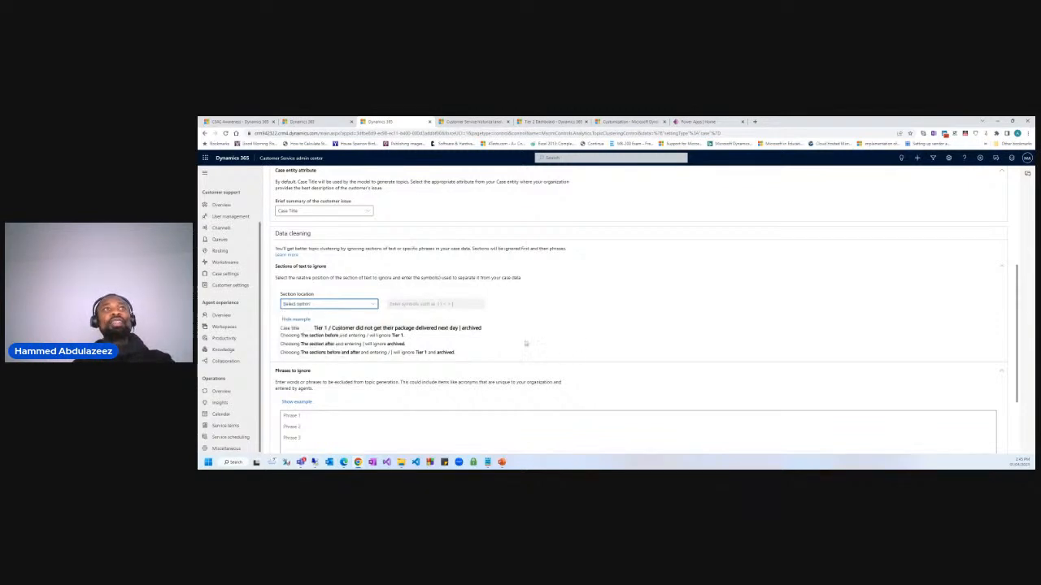
drag(313, 328, 332, 327)
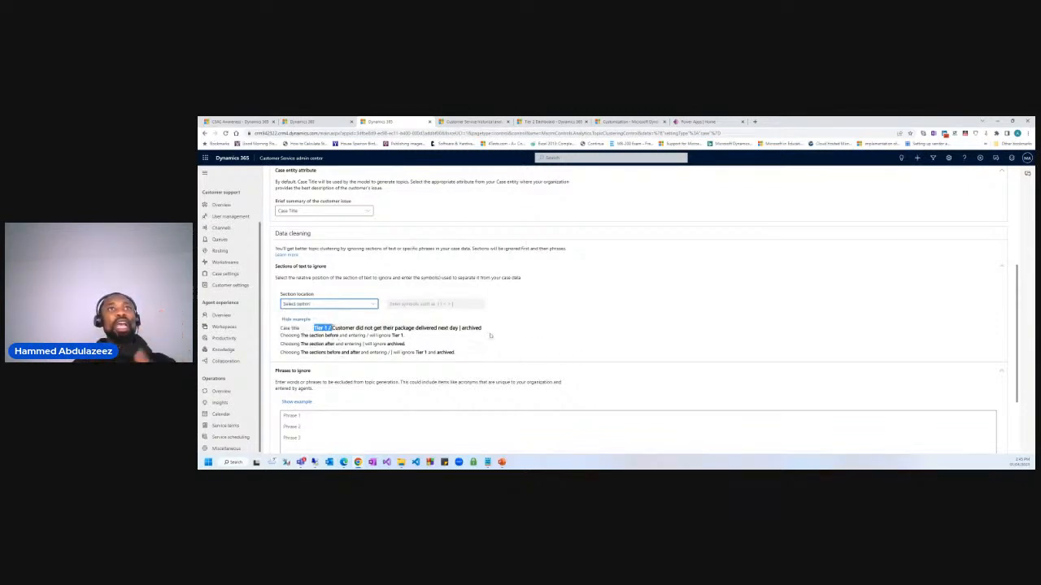
drag(461, 329, 494, 333)
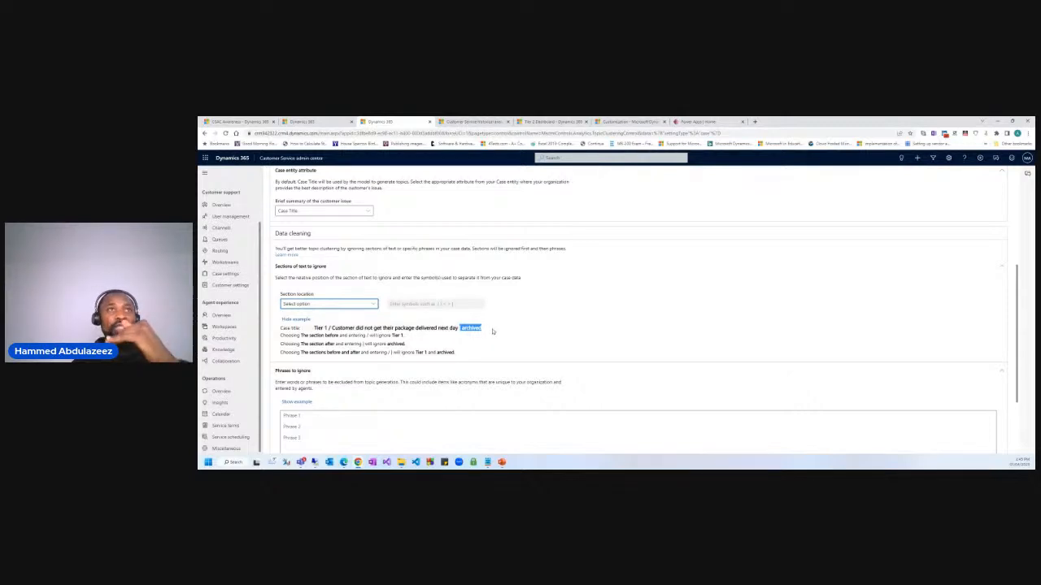
drag(458, 329, 329, 327)
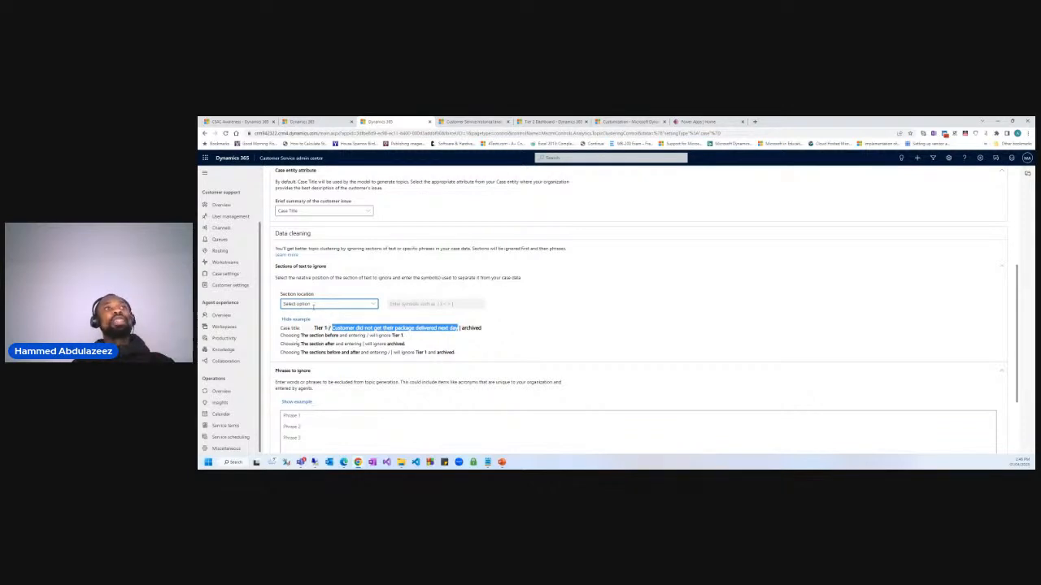
Set Section location to 'The section before and after', leaving the symbols field empty.
click(321, 304)
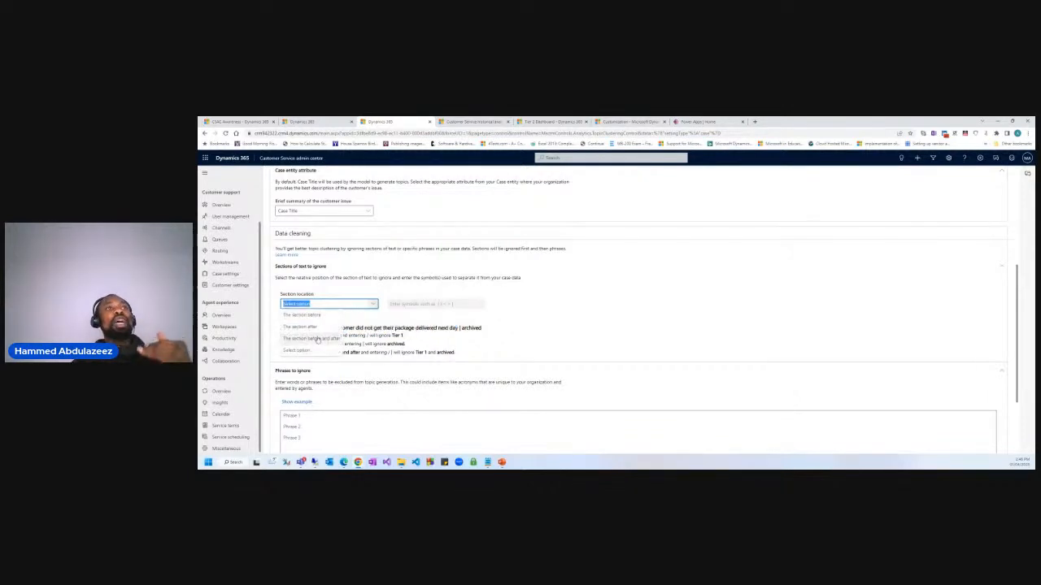
click(313, 338)
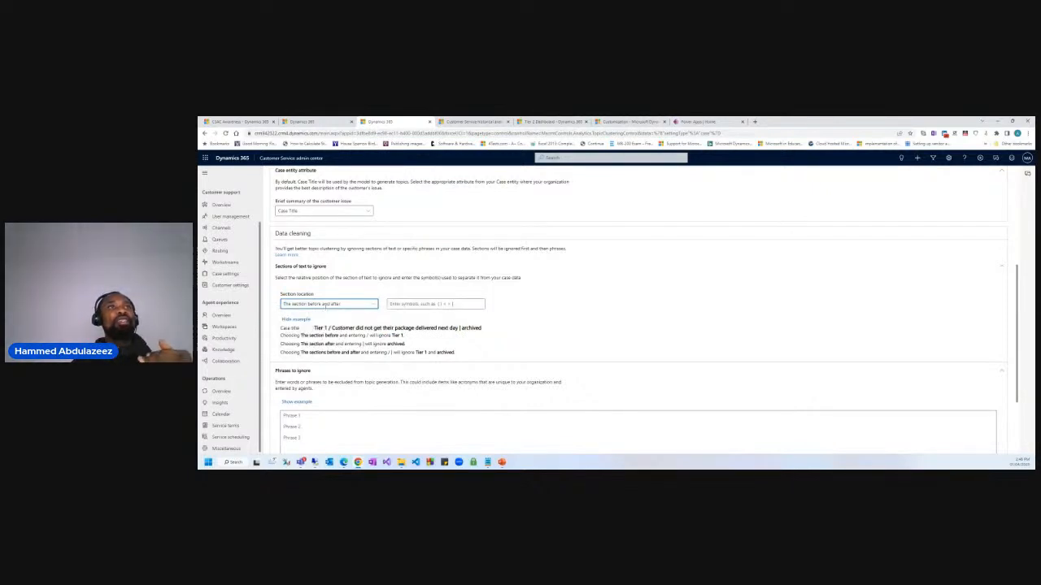
click(404, 304)
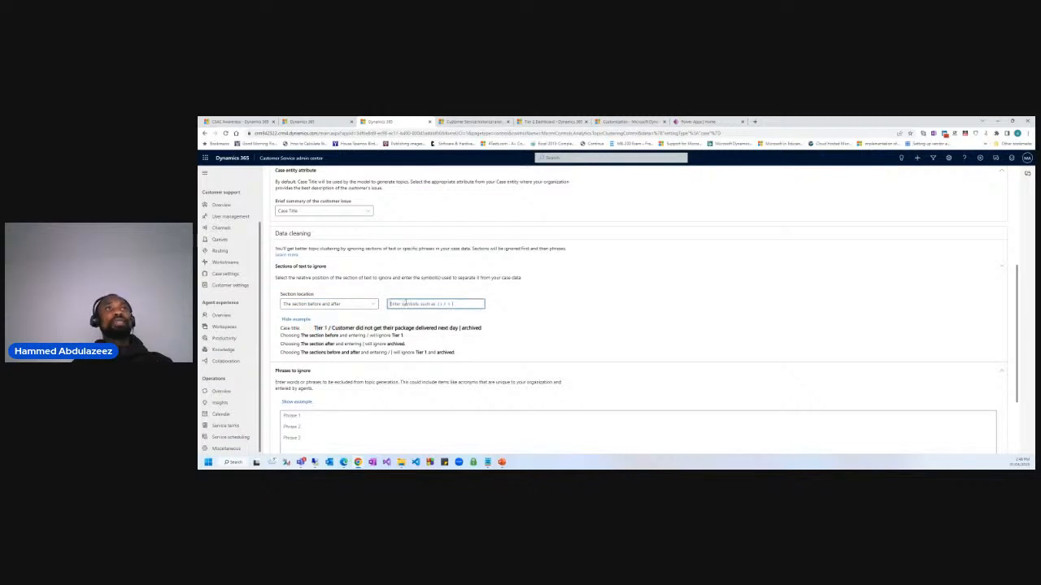
text(|)
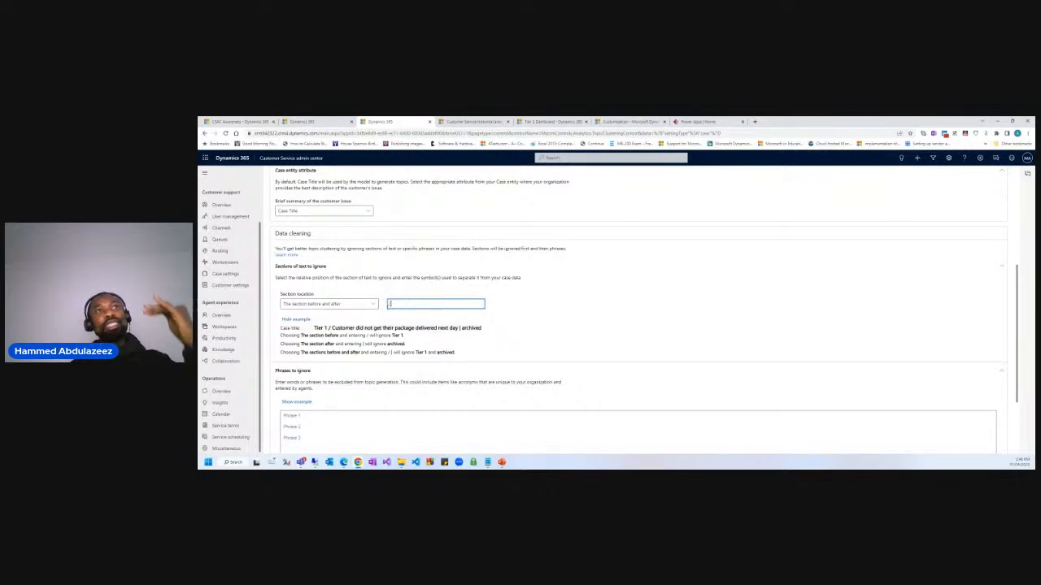
drag(329, 329, 315, 328)
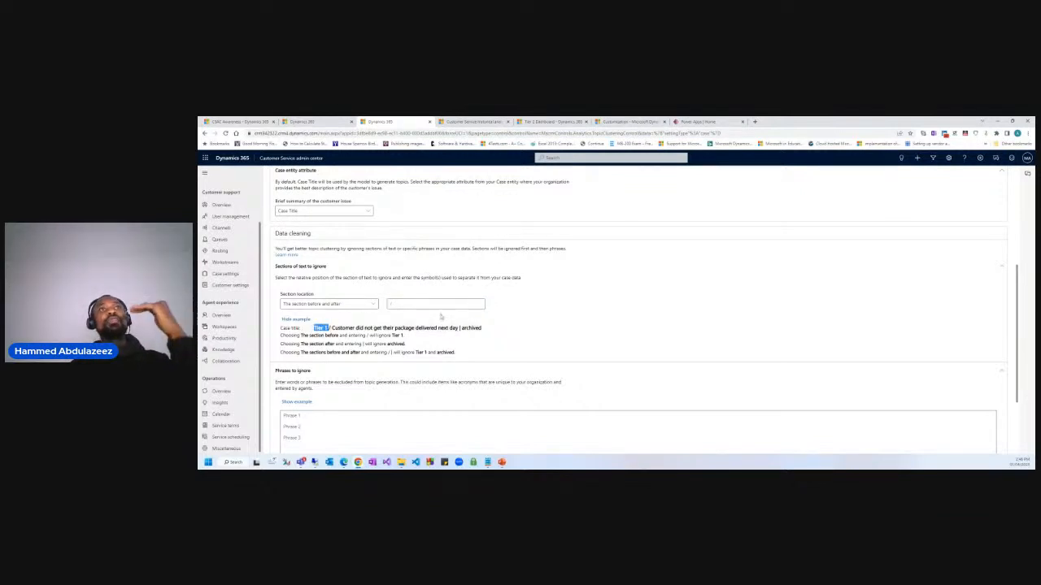
click(407, 302)
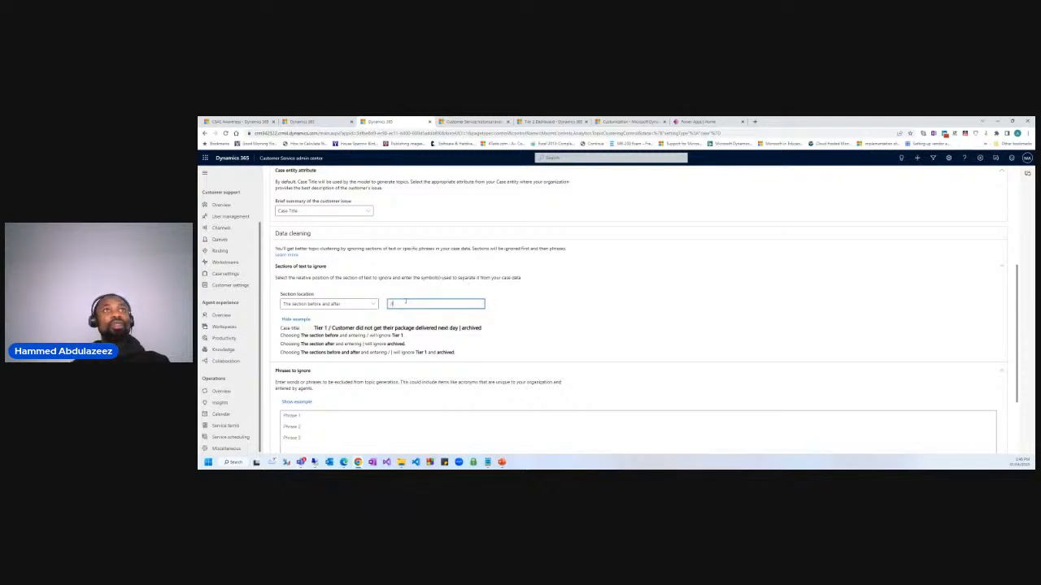
click(580, 343)
click(404, 302)
drag(404, 303, 366, 302)
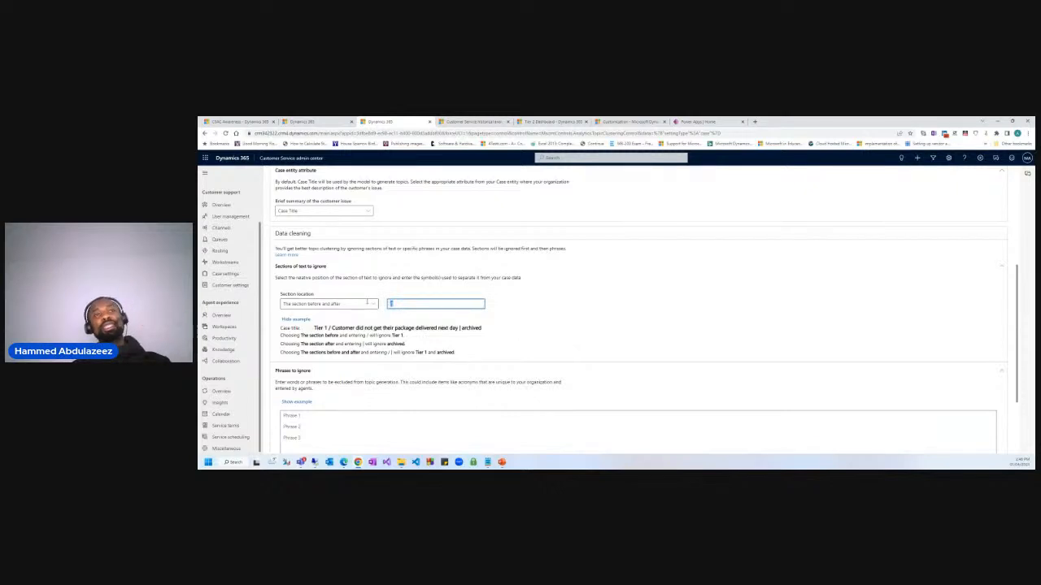
key(BackSpace)
scroll(404, 365, down, 2)
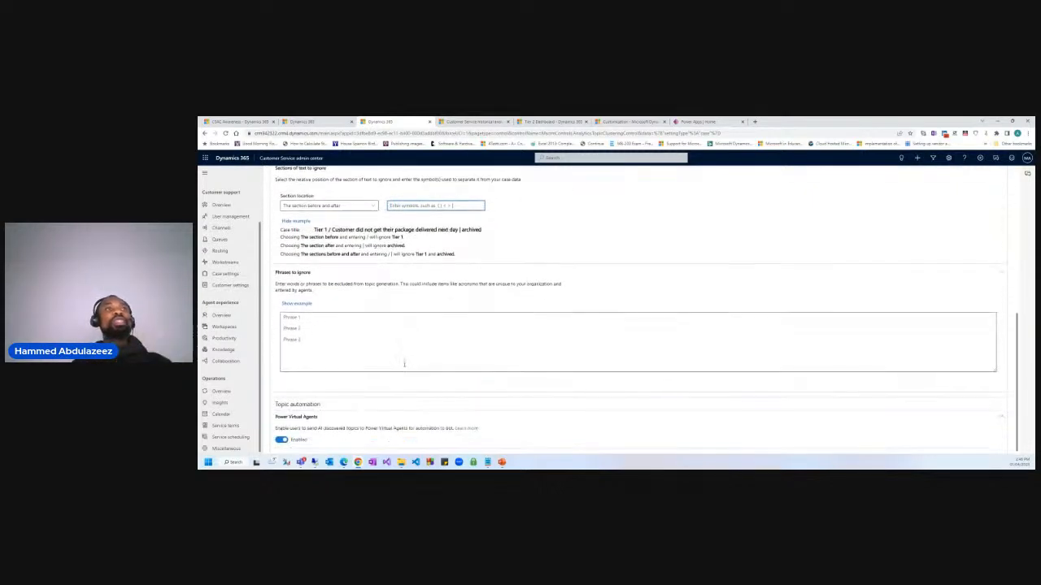
Show the phrases example and enter 'Contoso app' in Phrases to ignore.
click(309, 325)
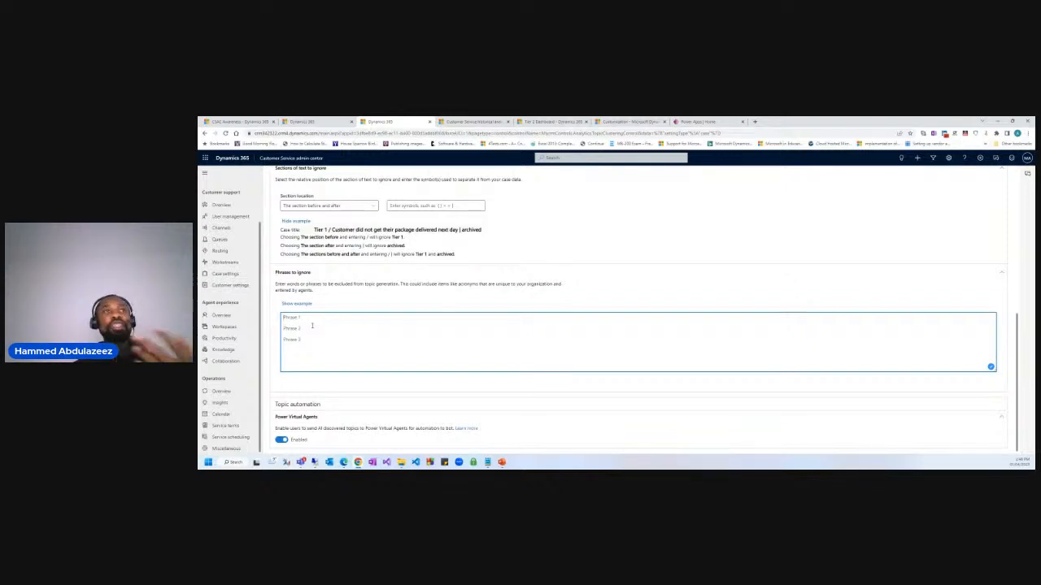
click(296, 303)
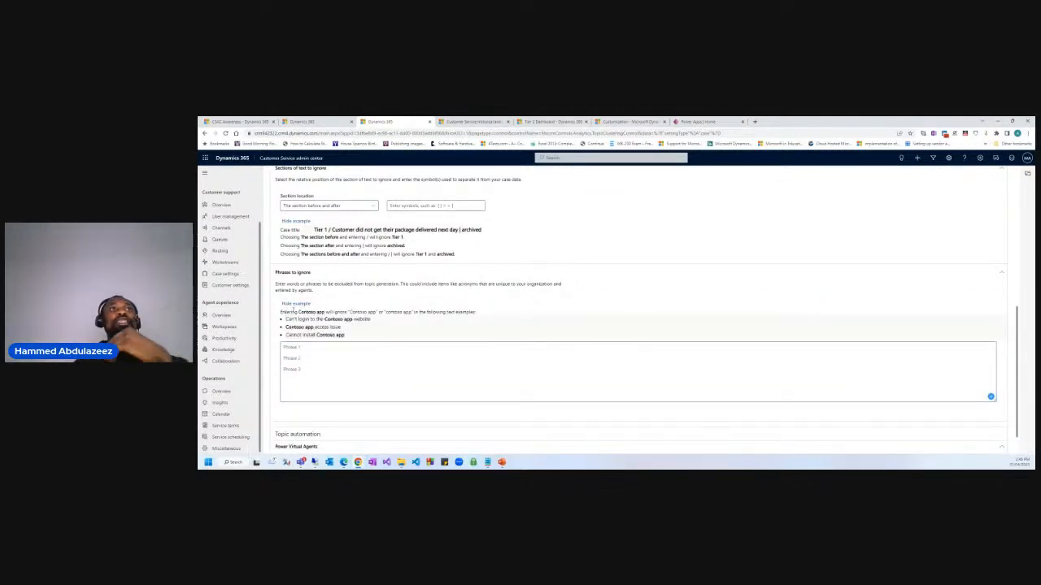
click(299, 348)
text(Cont)
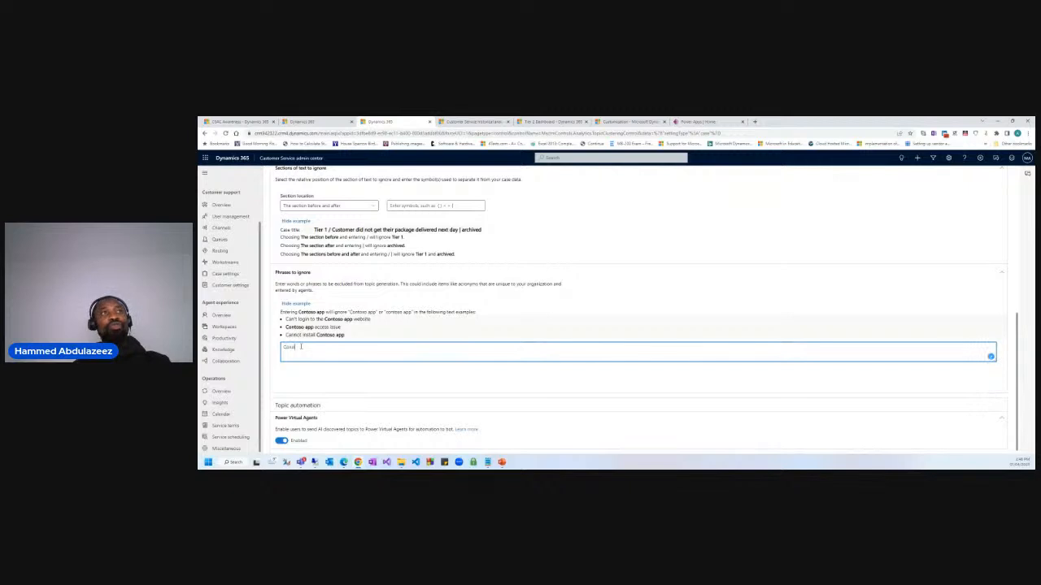
text(oso)
key(BackSpace)
key(BackSpace)
key(BackSpace)
text(toso)
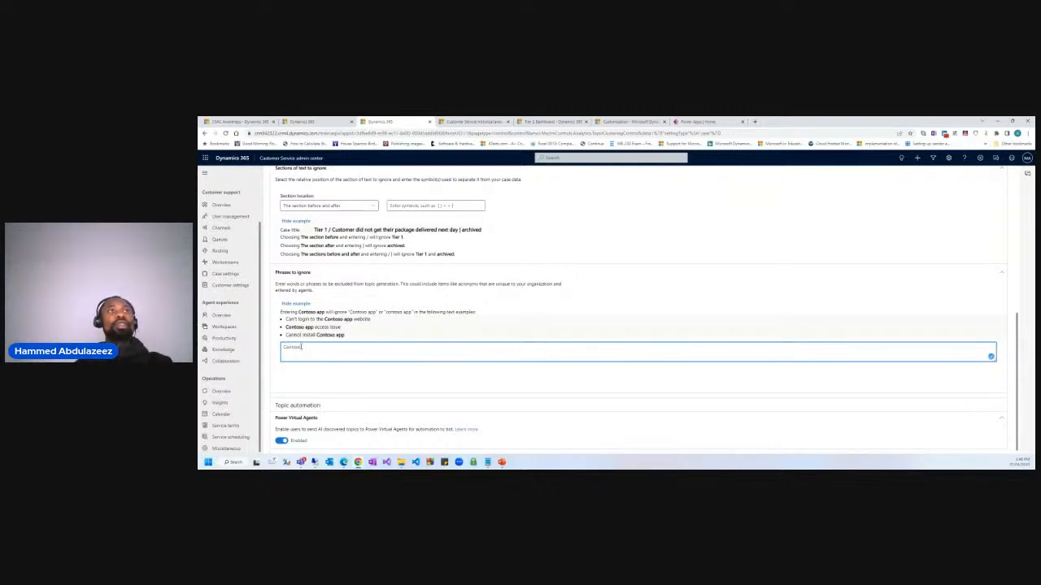
text( app)
drag(361, 313, 390, 312)
click(318, 348)
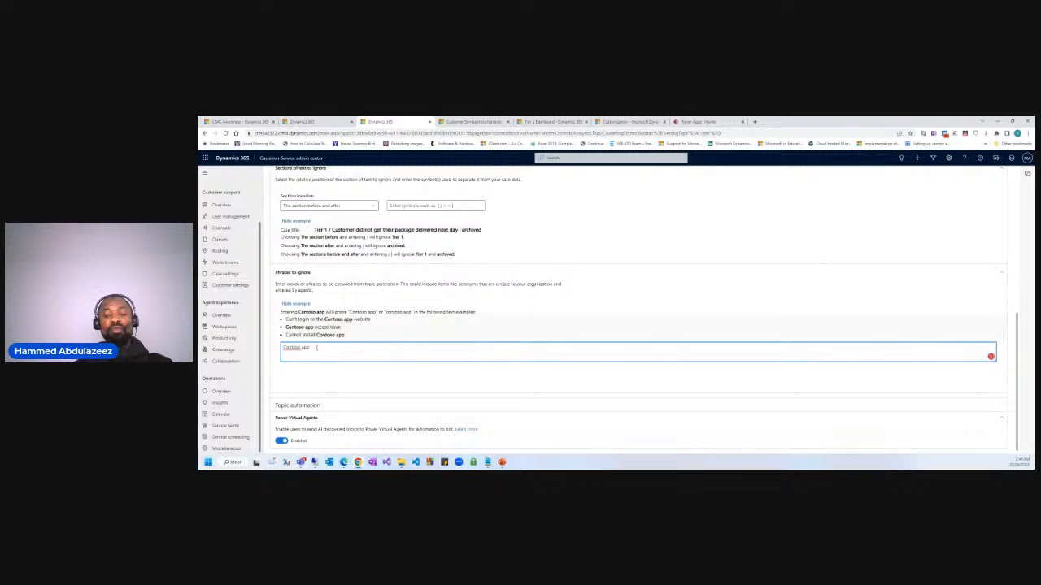
Add 'Adventure works' on a new line below 'Contoso app' in Phrases to ignore.
text(Adve)
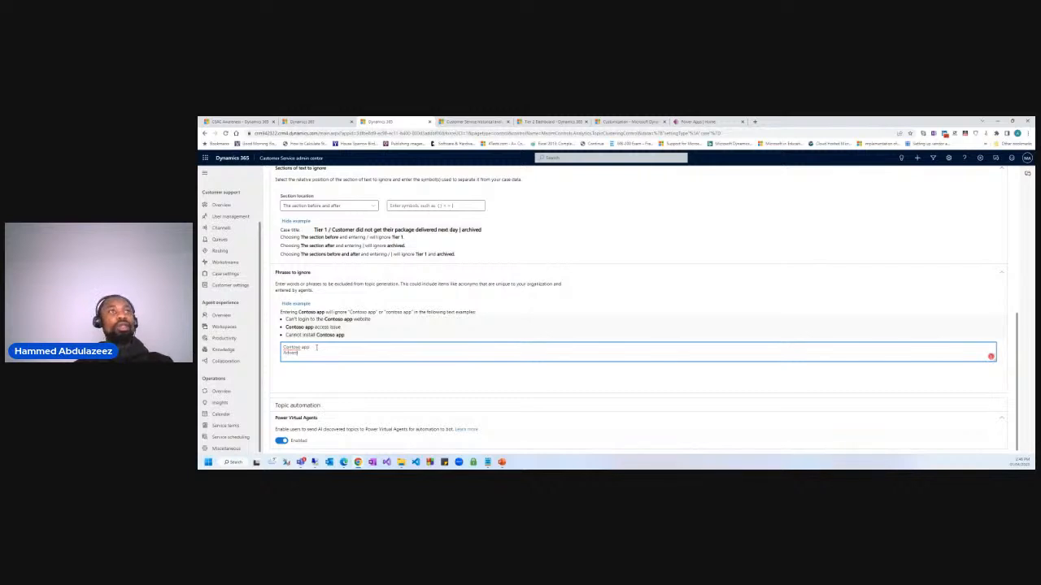
text(nture work)
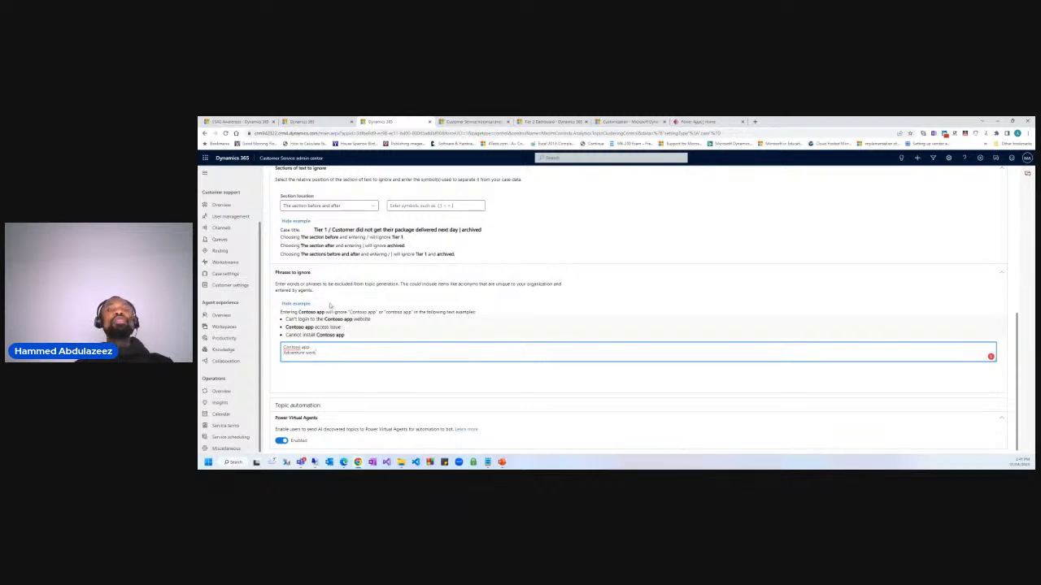
drag(327, 354, 242, 346)
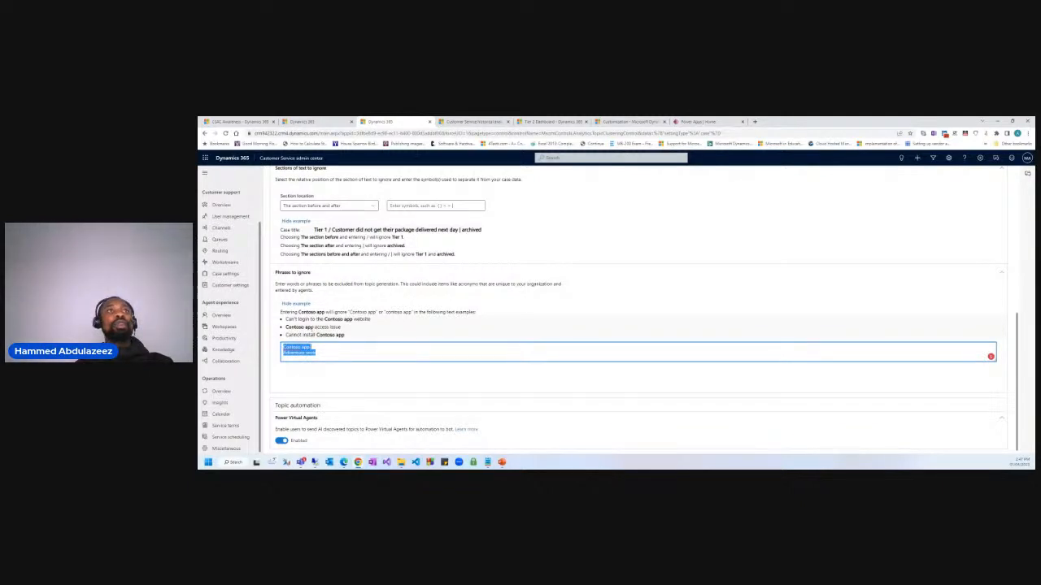
drag(319, 350, 256, 344)
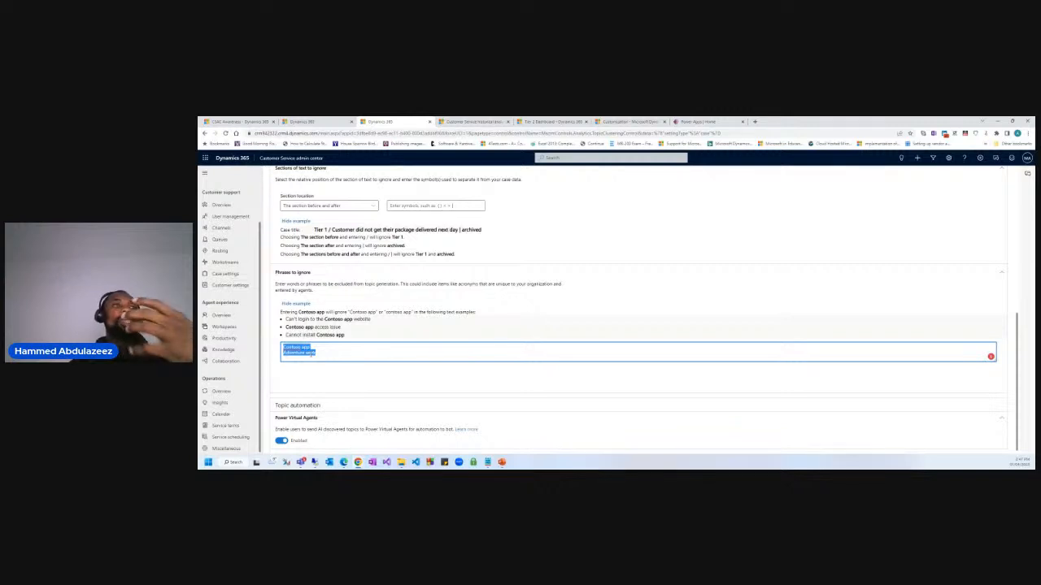
click(370, 385)
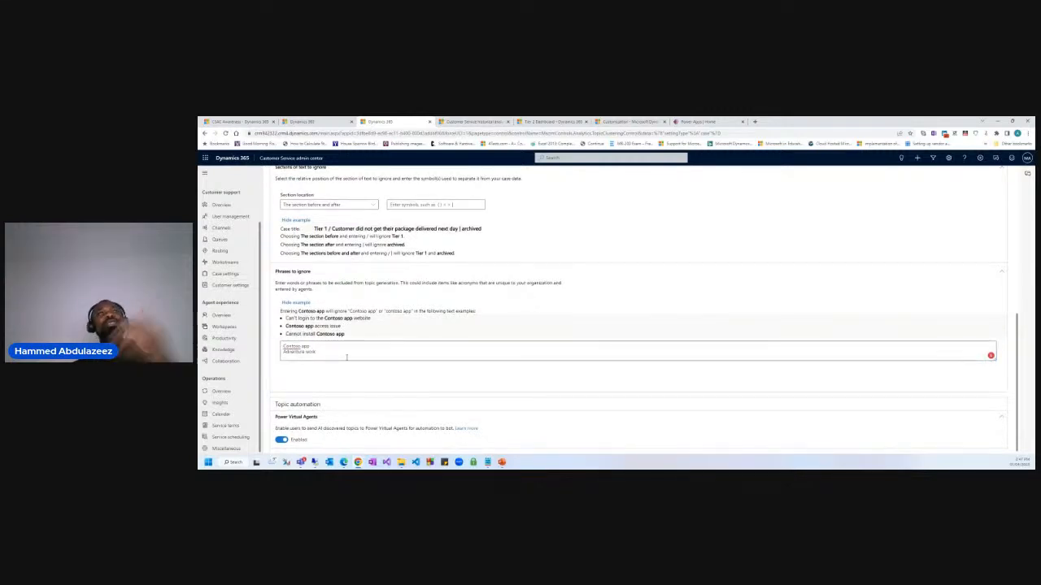
Review the Data cleaning settings and start the slide show on the Demo slide.
click(341, 355)
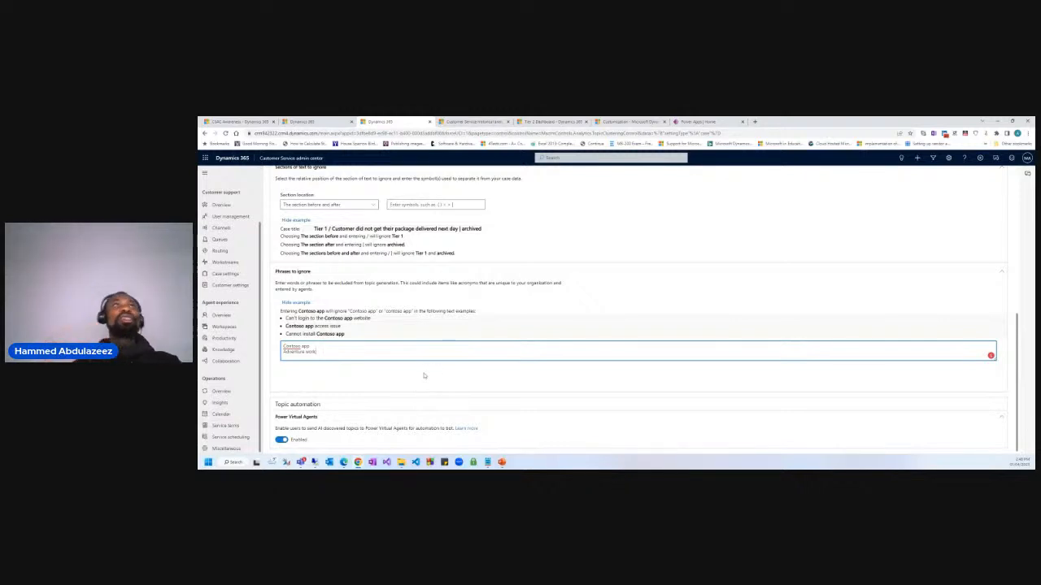
scroll(501, 303, up, 3)
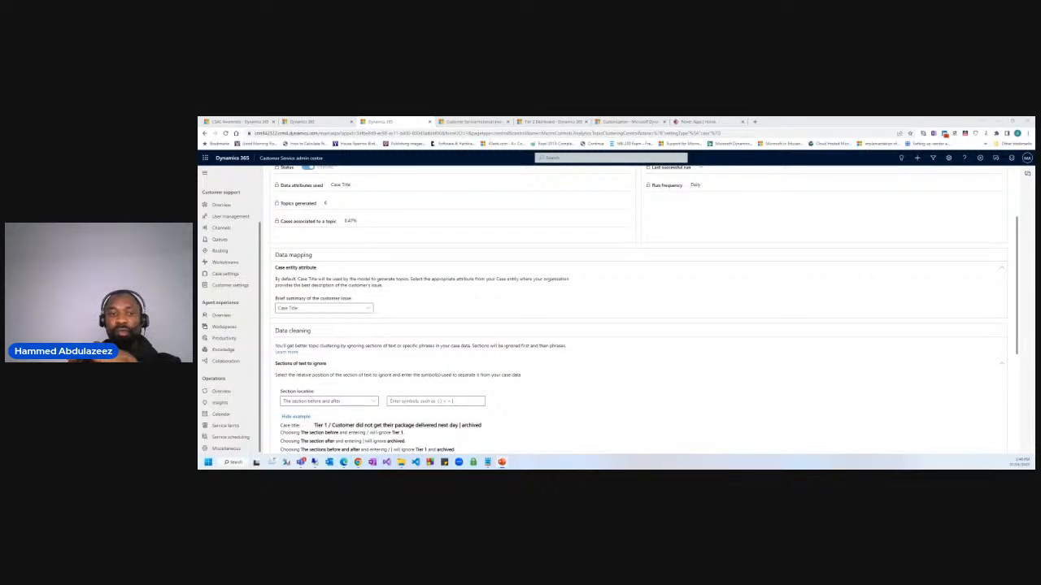
key(shift+F5)
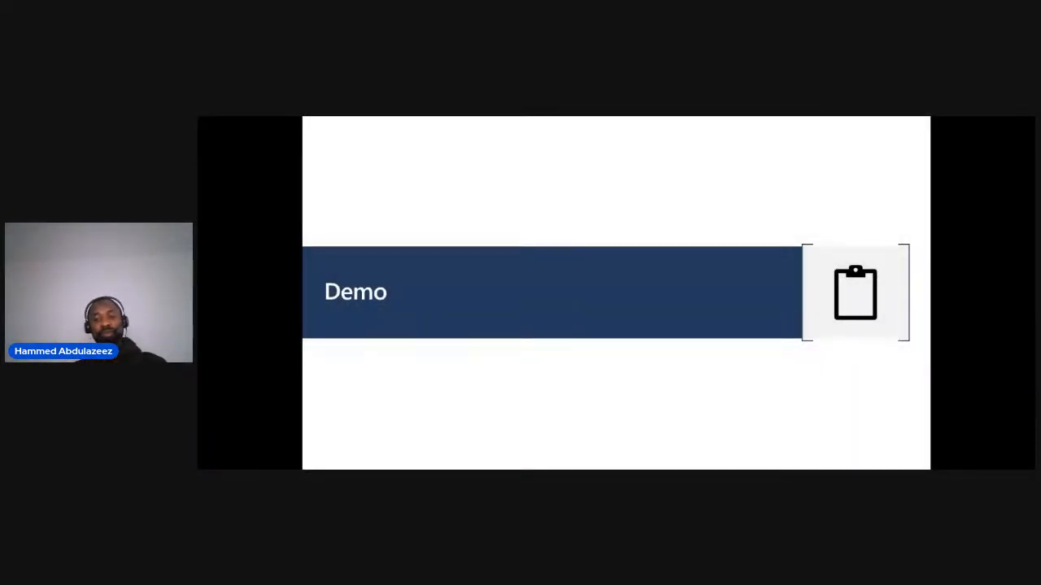
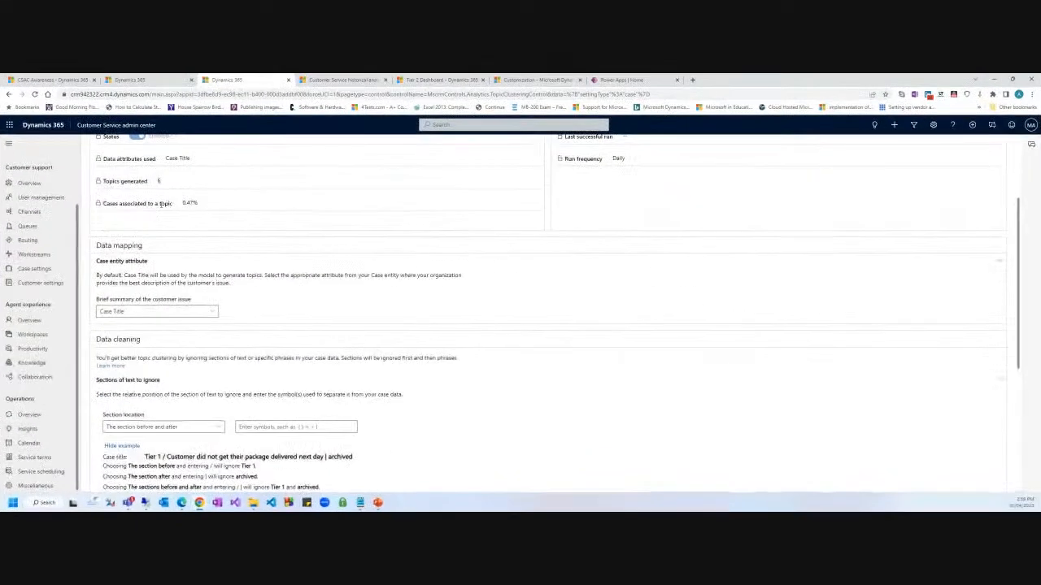
Switch across the admin center tabs to the Customer Service historical analytics report tab.
click(150, 81)
click(232, 80)
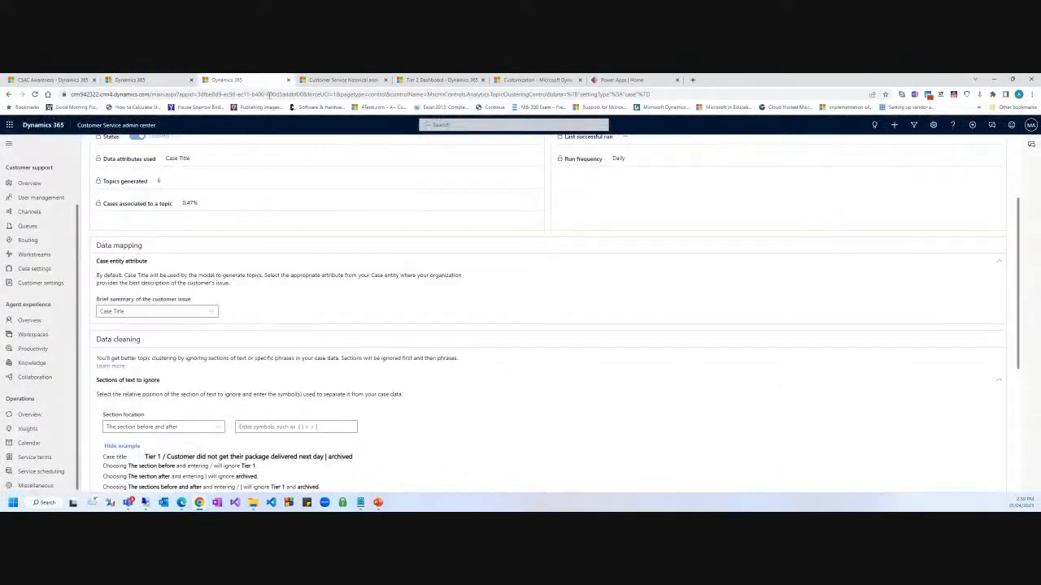
click(342, 80)
Open the Tier 2 Dashboard from Dashboards and list the My and System dashboards.
scroll(166, 265, down, 3)
scroll(49, 311, down, 4)
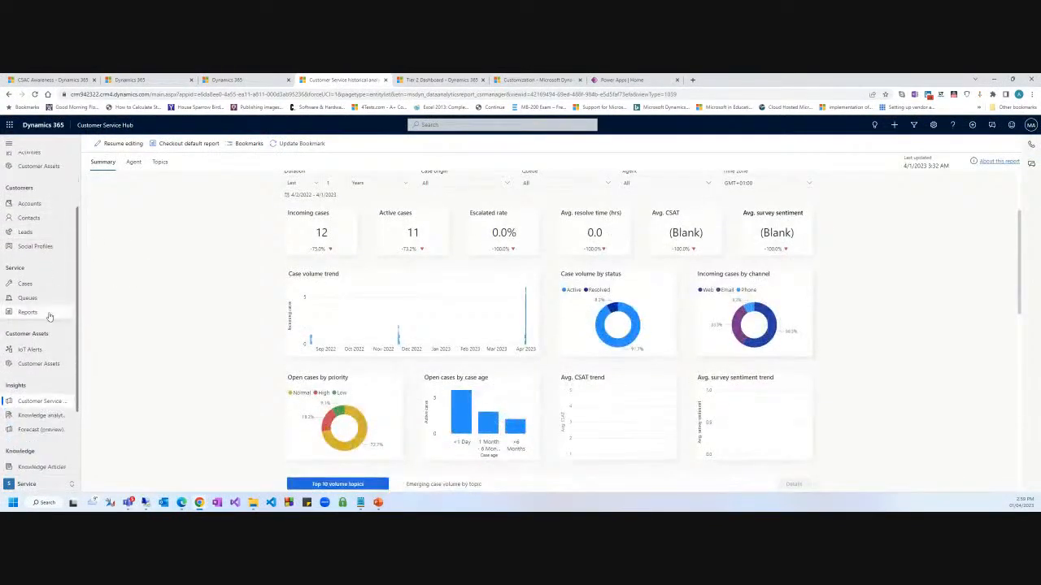
scroll(49, 312, up, 4)
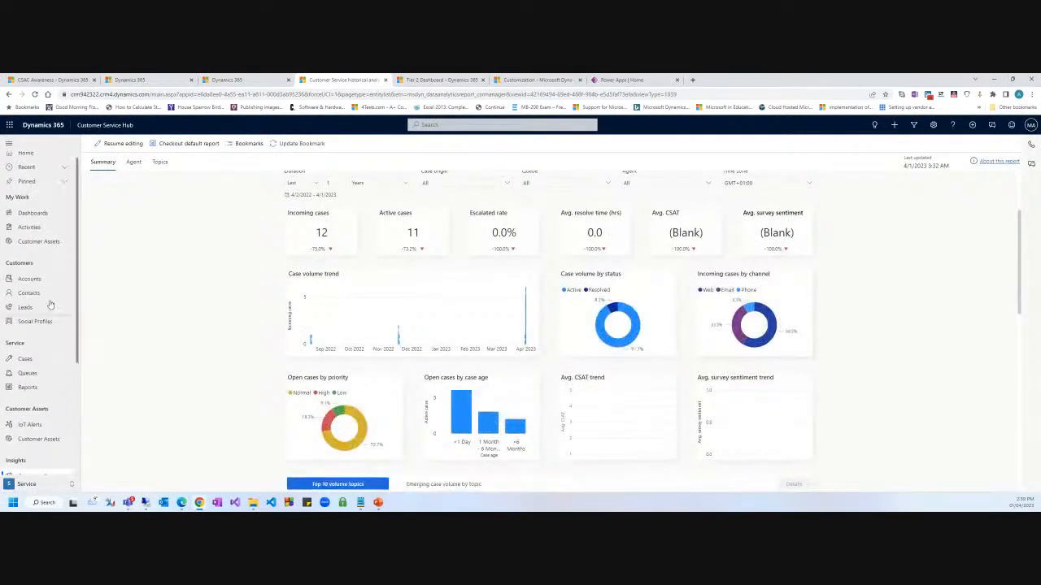
click(42, 220)
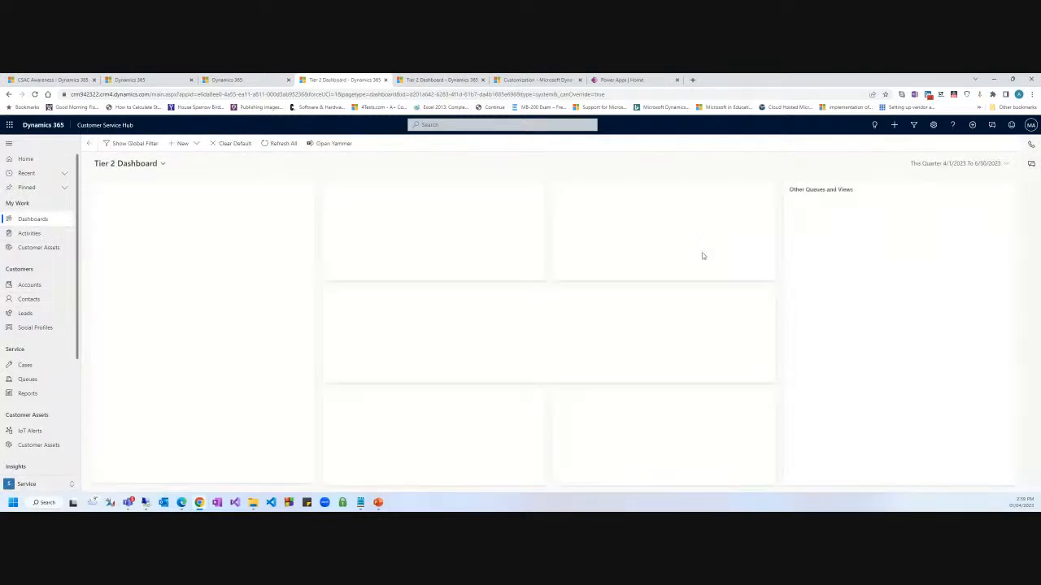
click(144, 165)
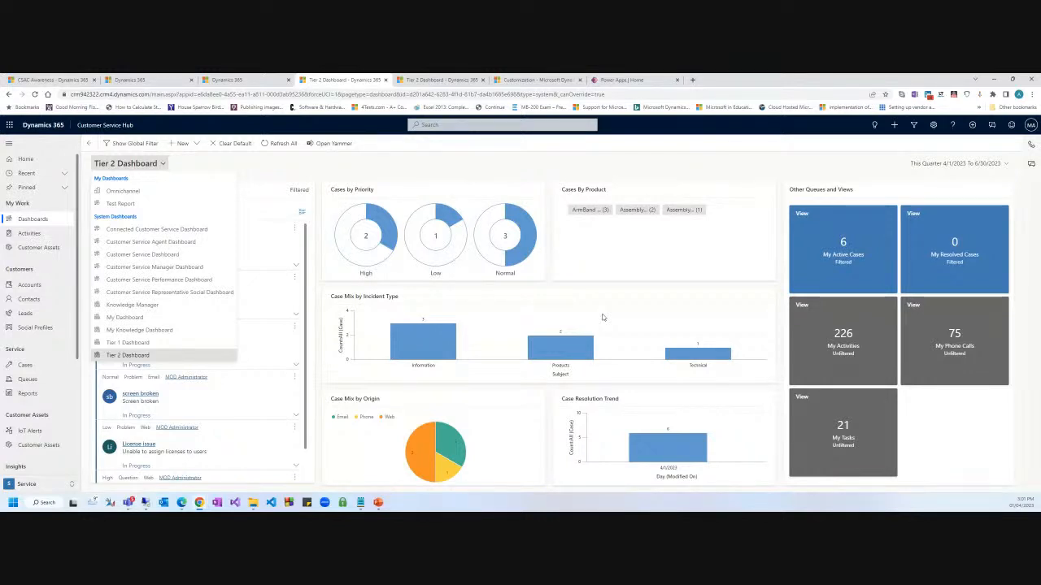
Close the dashboard list, then view and close the first active case's actions menu.
click(346, 172)
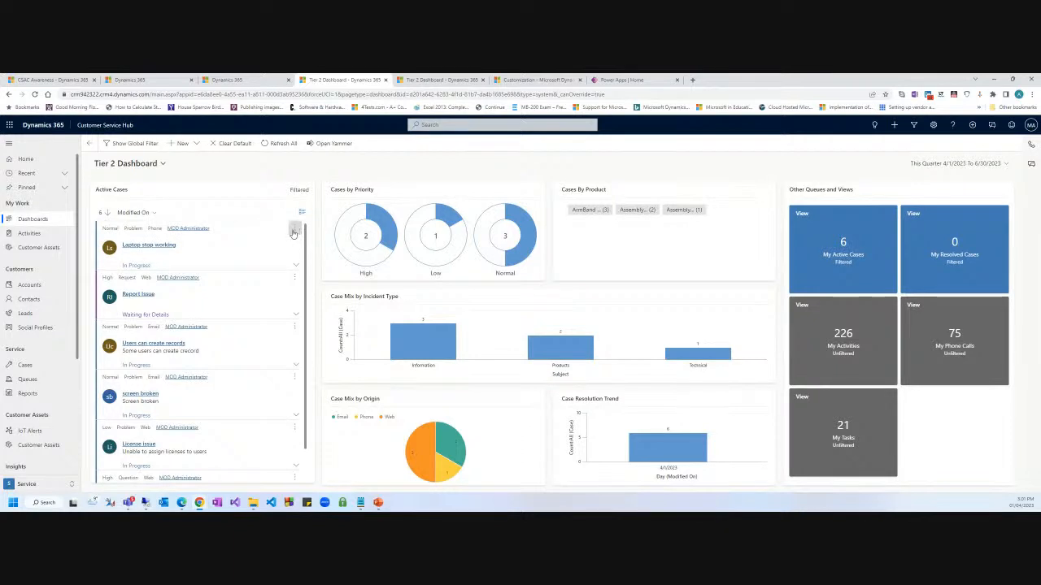
click(294, 227)
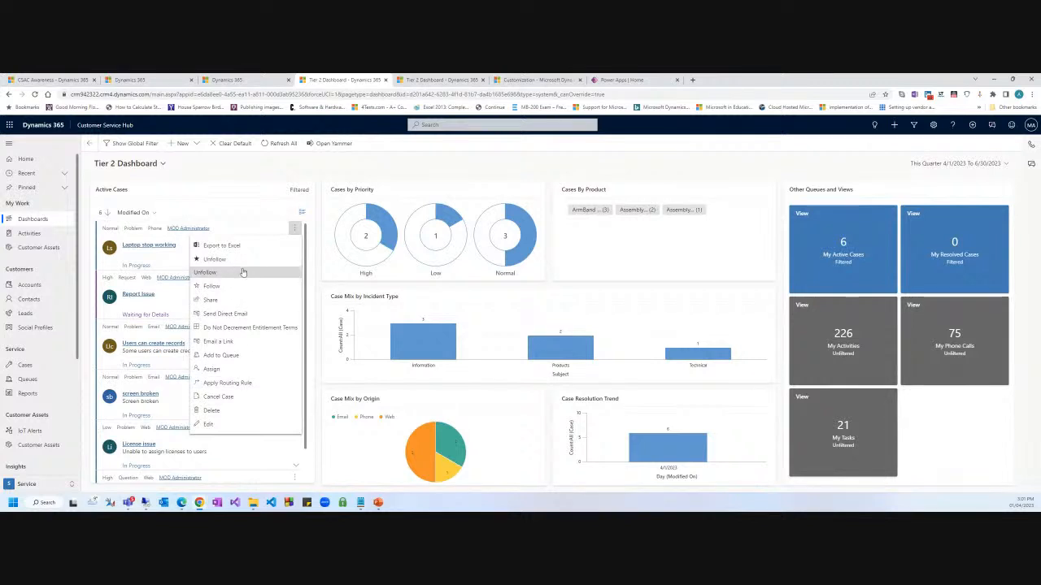
click(315, 168)
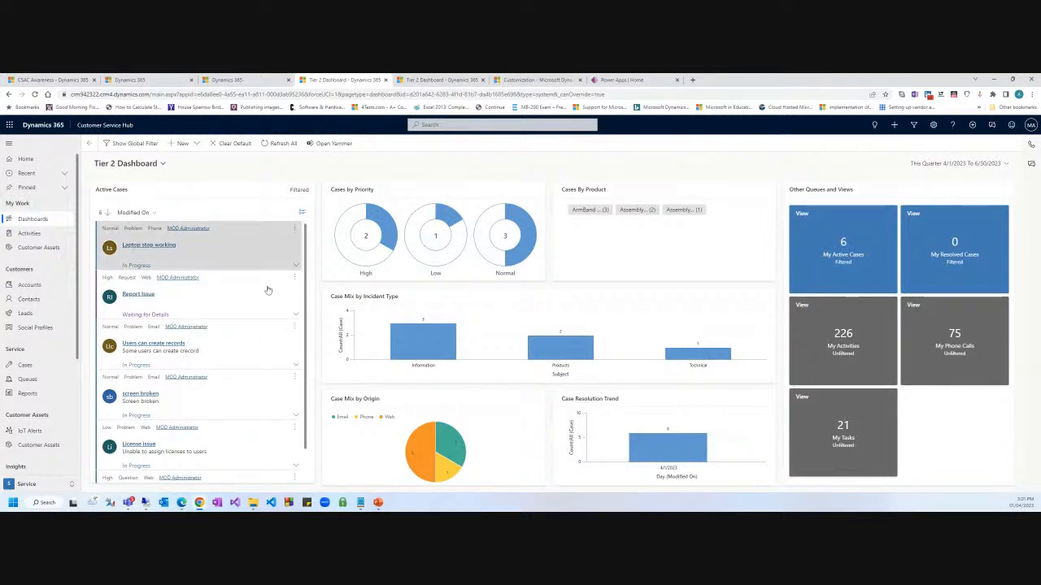
scroll(256, 358, down, 1)
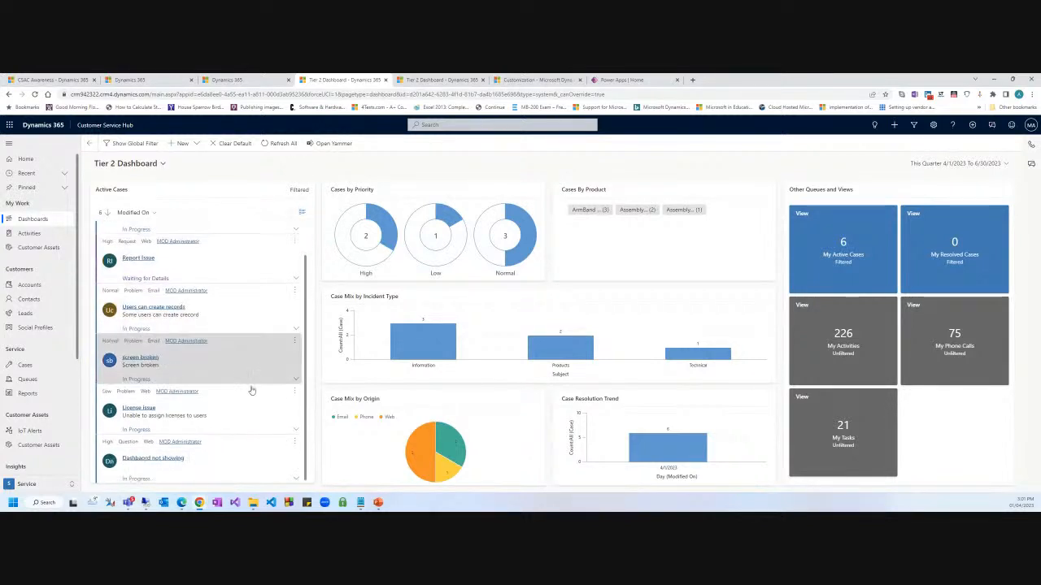
Open the 'Dashbaord not showing' case and adjust the page zoom.
click(159, 460)
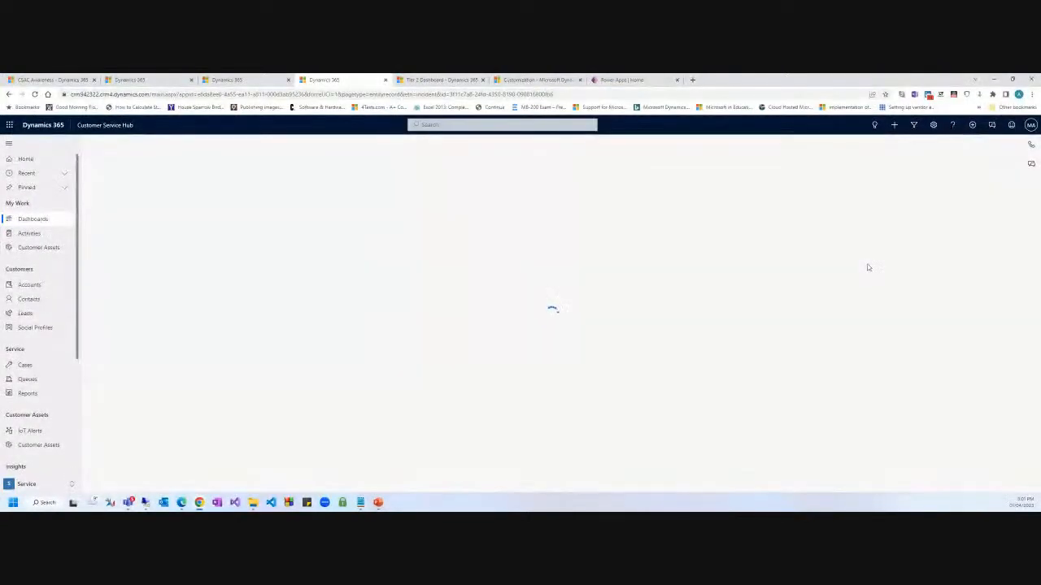
key(ctrl+plus)
key(ctrl+plus)
key(ctrl+plus)
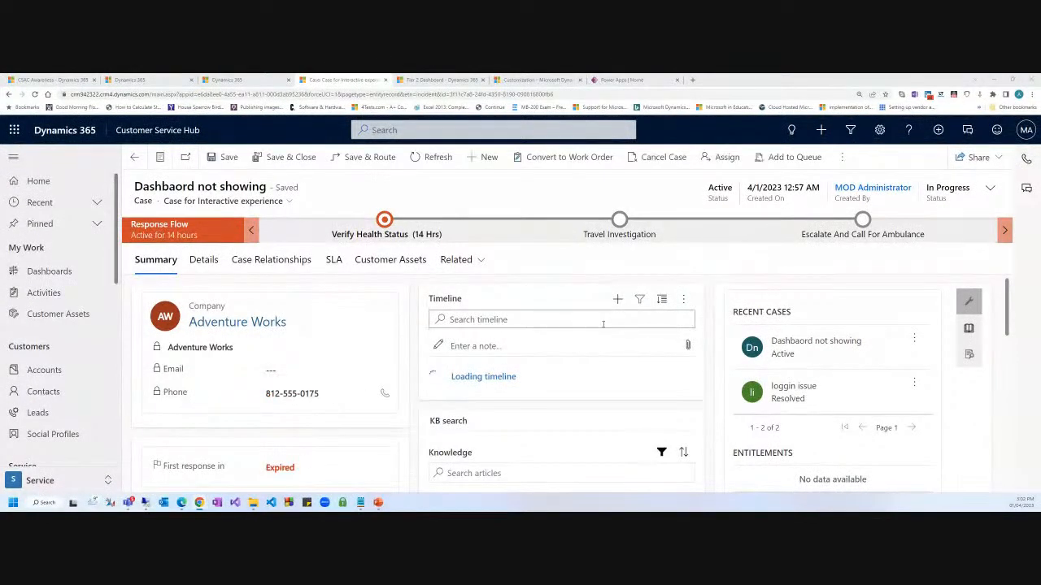
key(ctrl+minus)
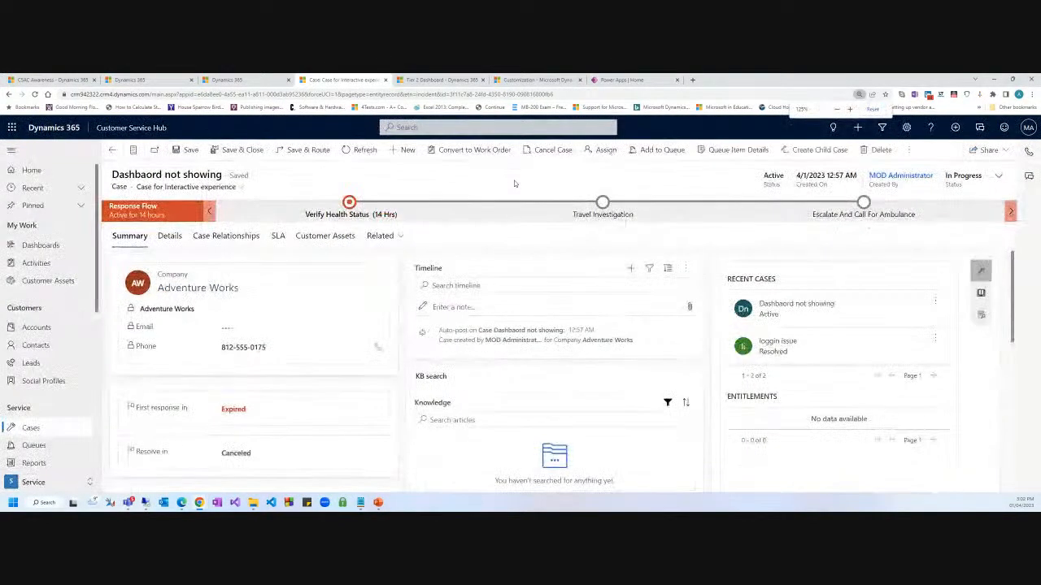
key(ctrl+minus)
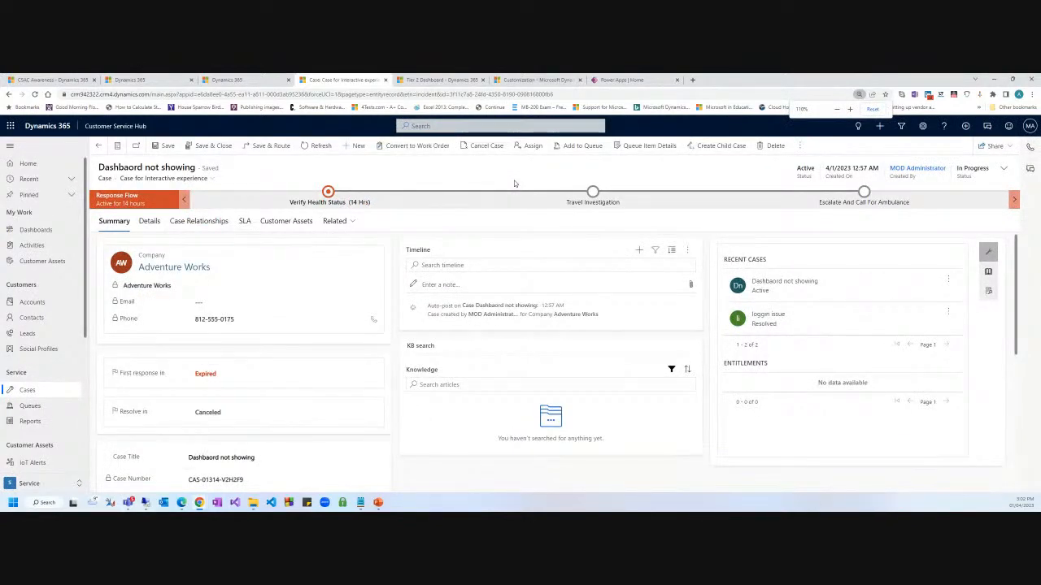
key(ctrl+plus)
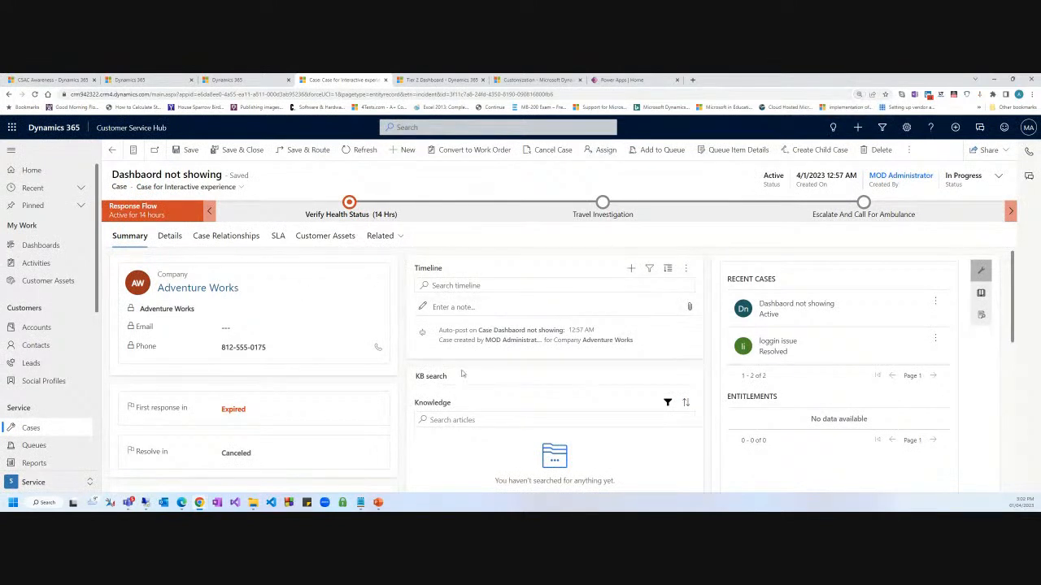
scroll(461, 373, down, 3)
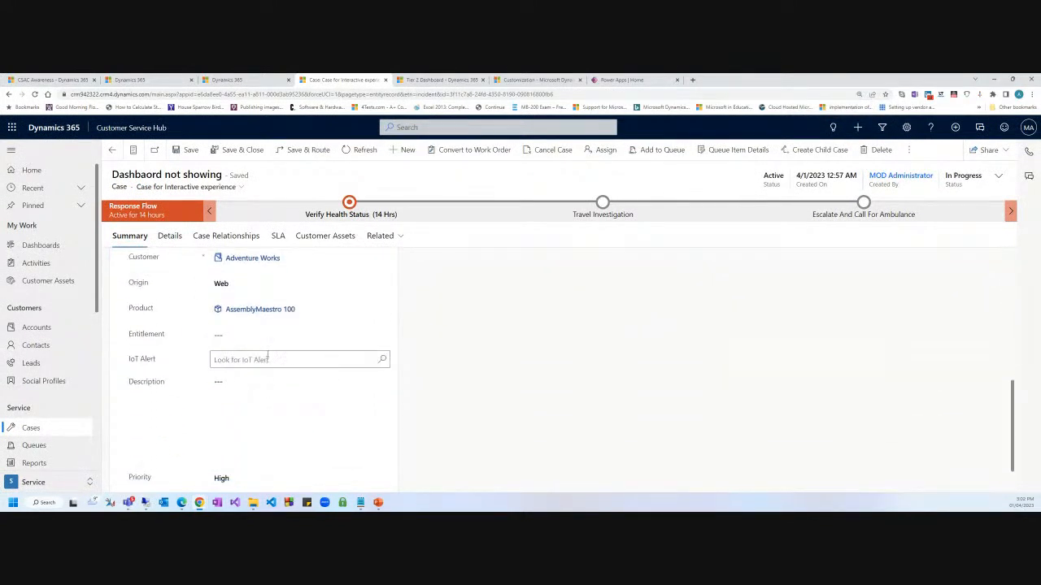
Enter 'test' as the case description, keep Priority at High, and save the case.
click(307, 383)
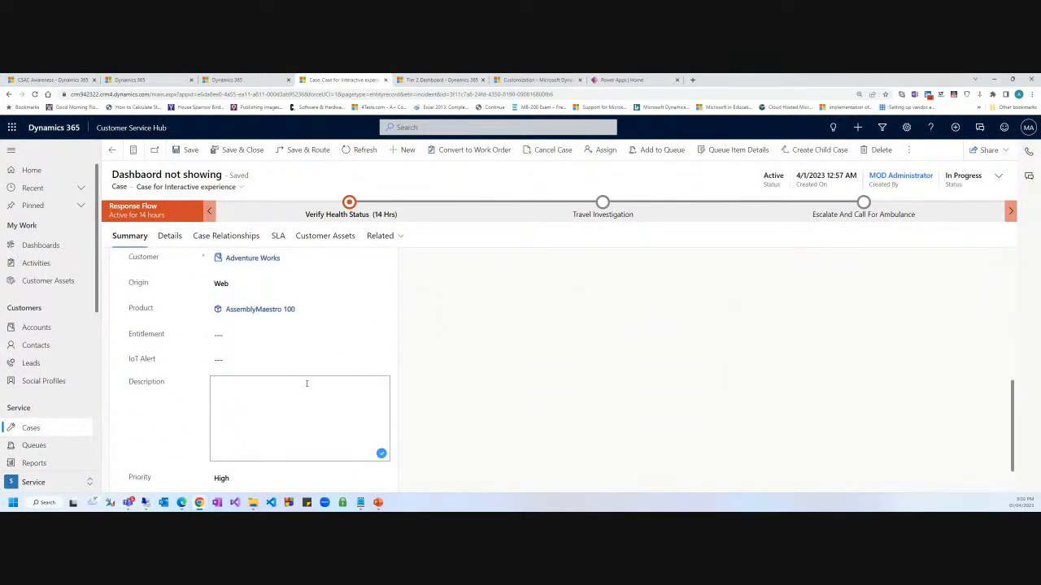
text(test)
scroll(648, 394, down, 1)
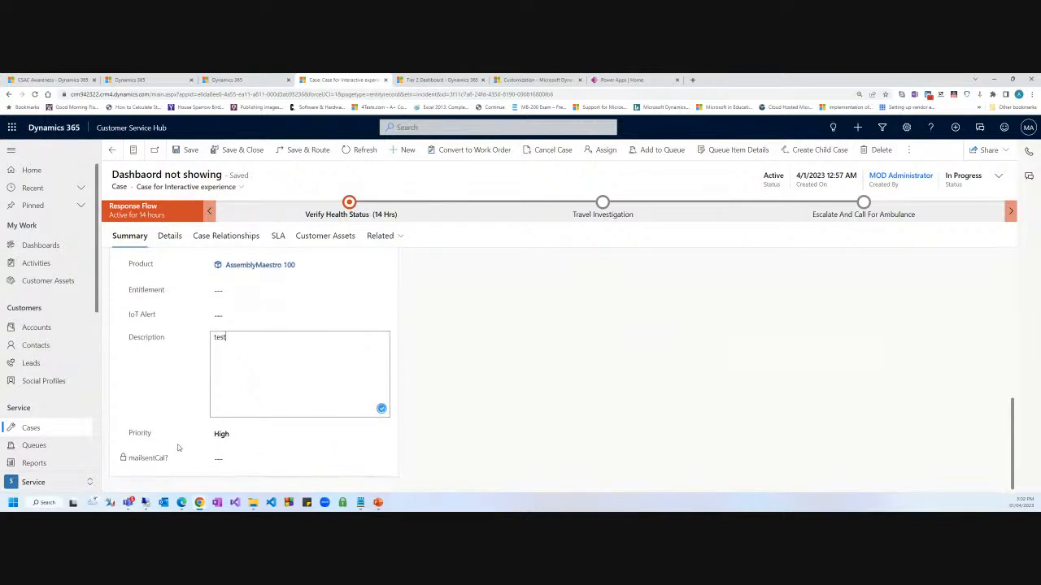
click(251, 435)
click(530, 418)
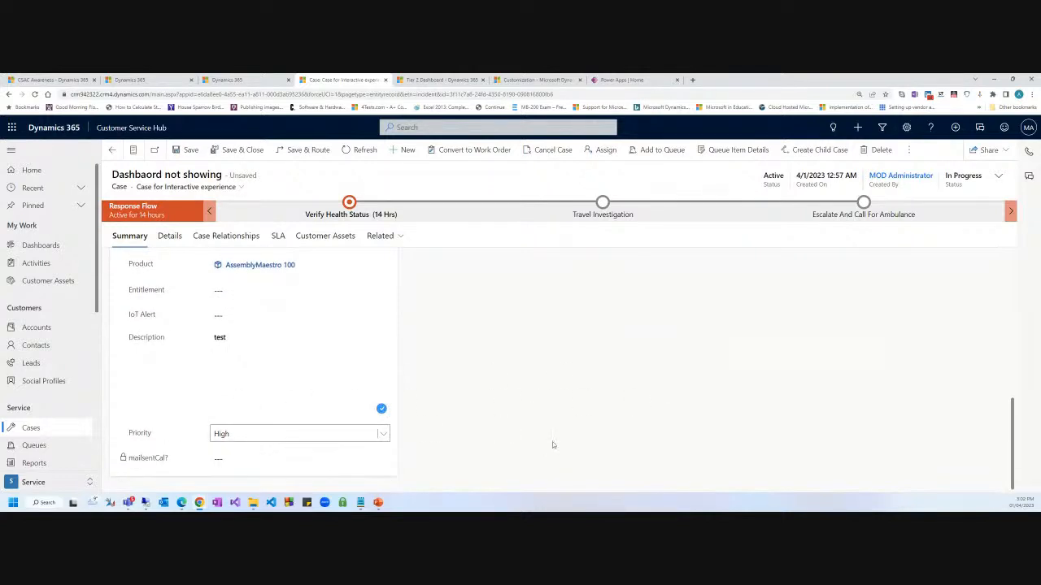
scroll(552, 445, up, 10)
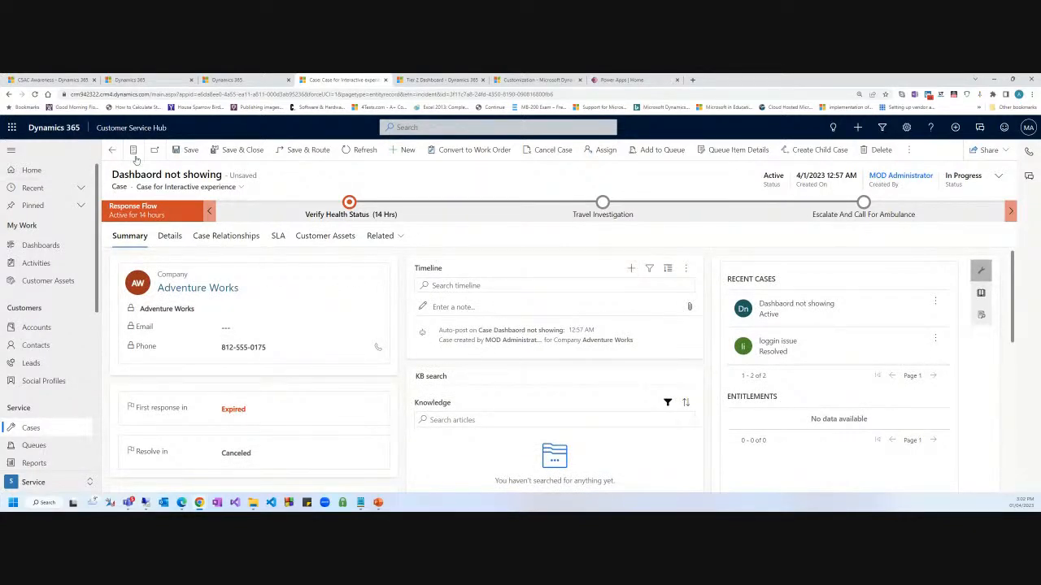
click(190, 152)
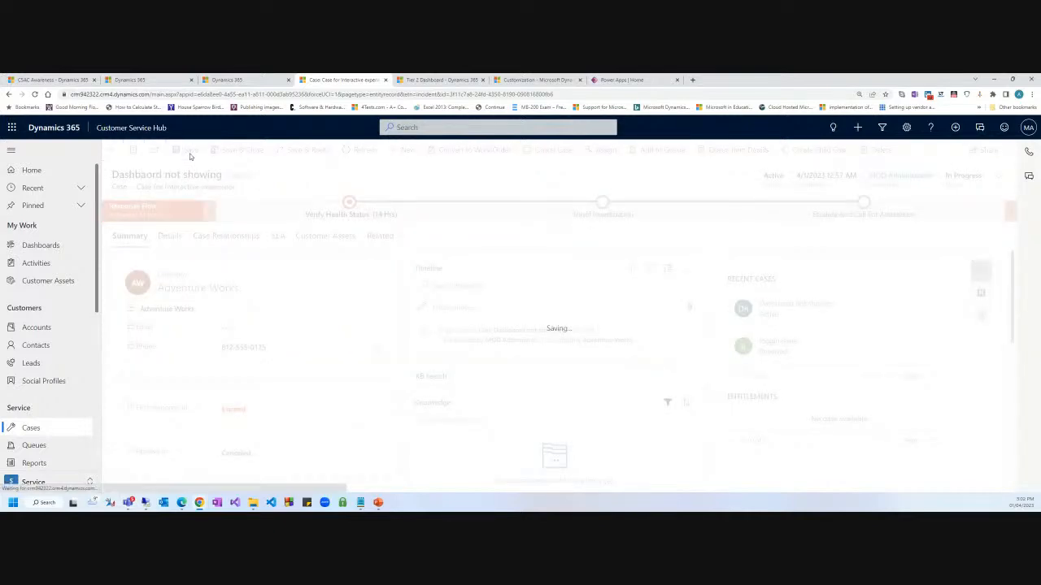
Back on the Tier 2 Dashboard, export all Active Cases to Excel and open the downloaded file.
click(112, 150)
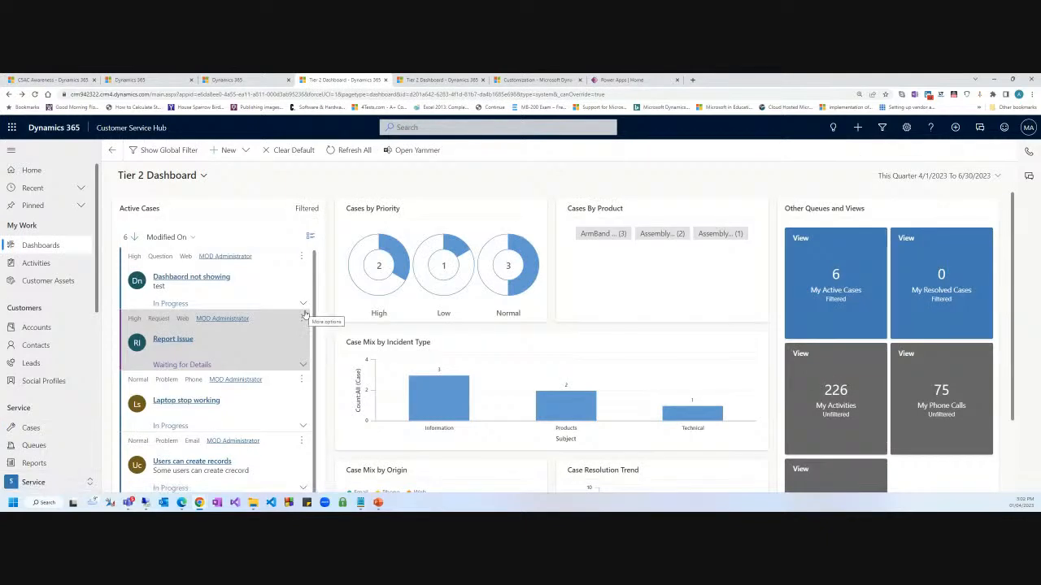
scroll(322, 382, down, 2)
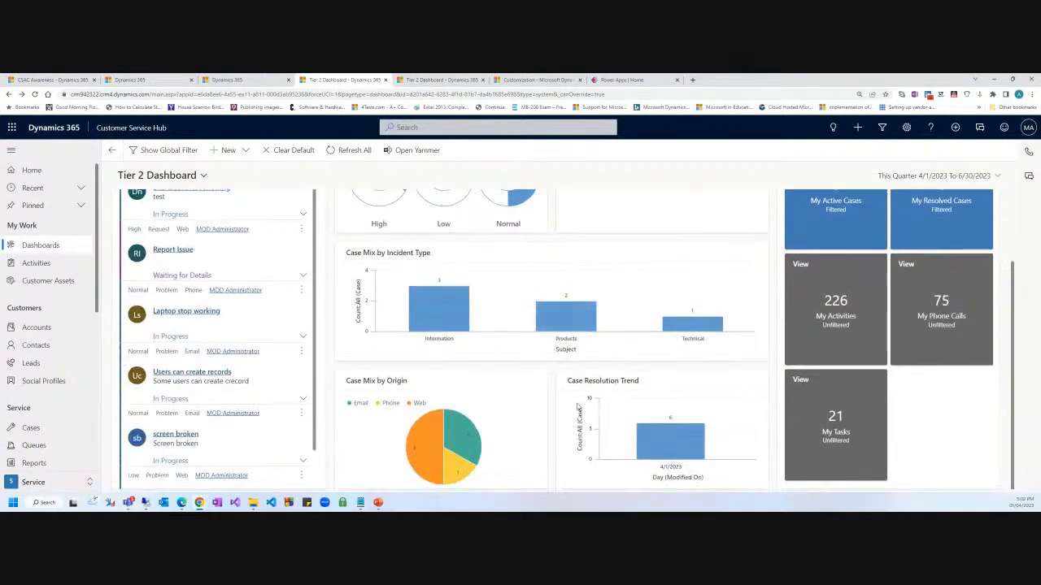
scroll(323, 402, up, 2)
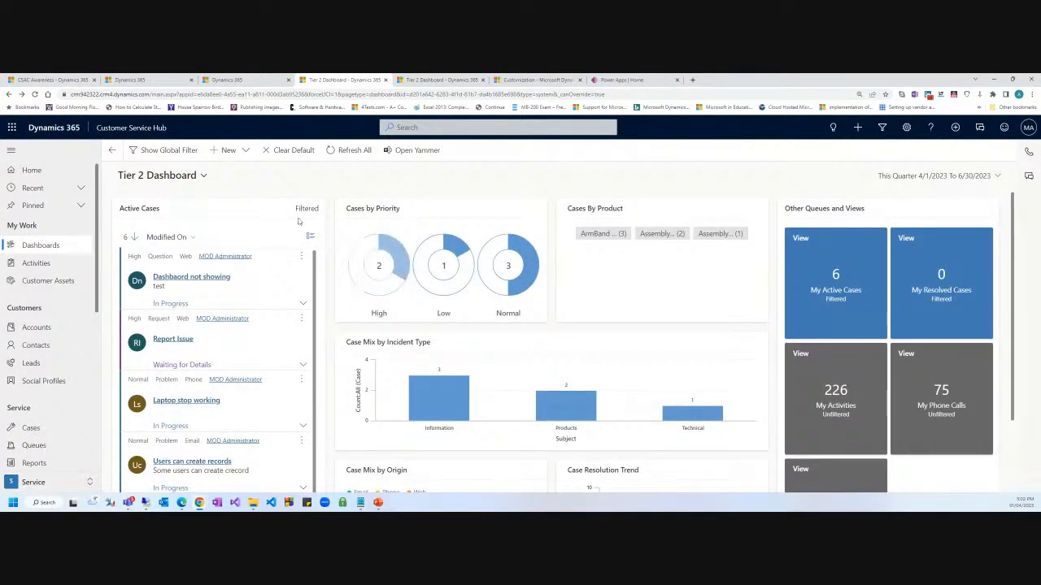
click(309, 235)
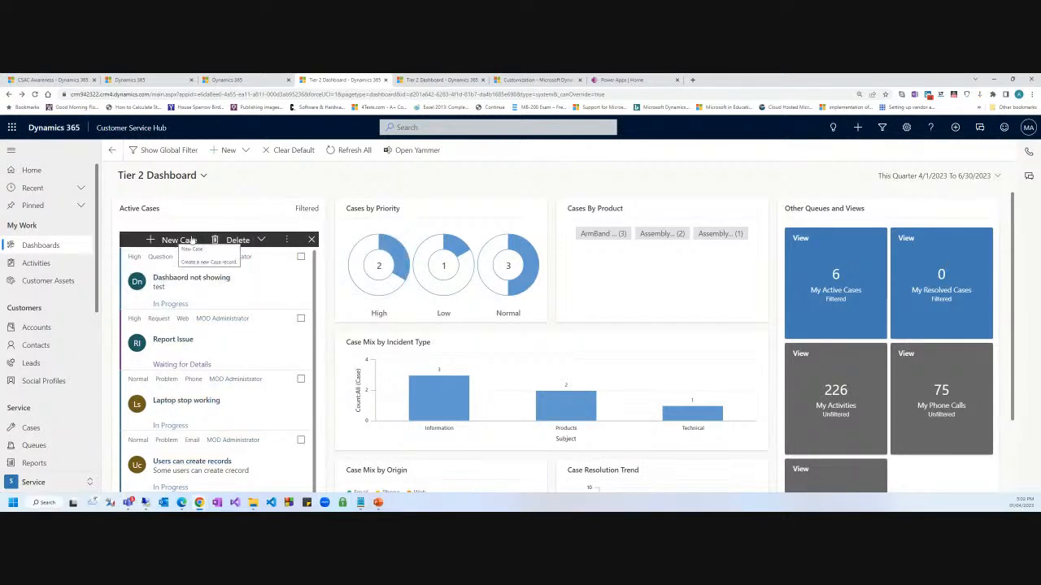
click(262, 241)
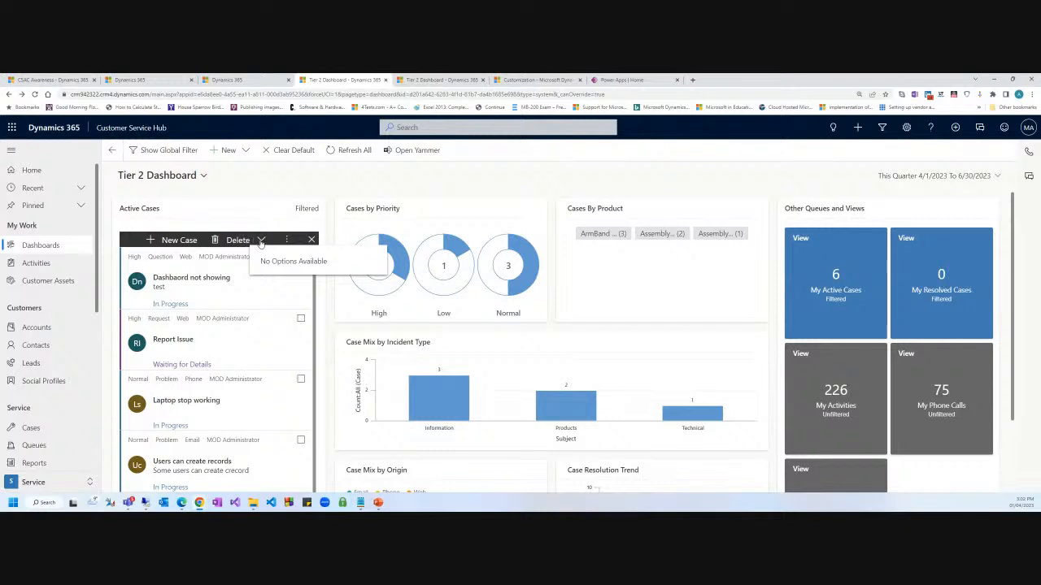
click(261, 241)
click(285, 240)
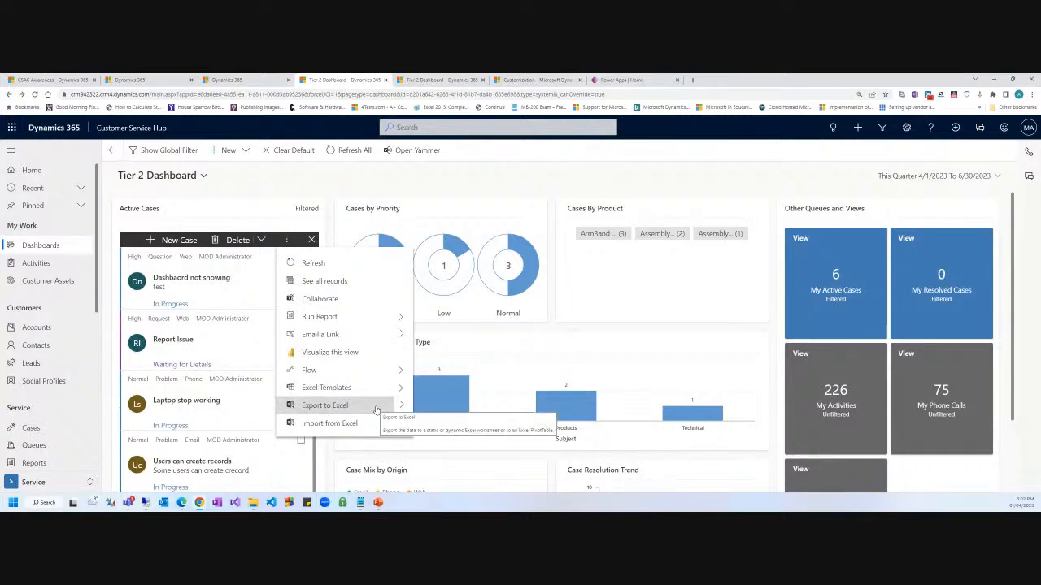
click(349, 405)
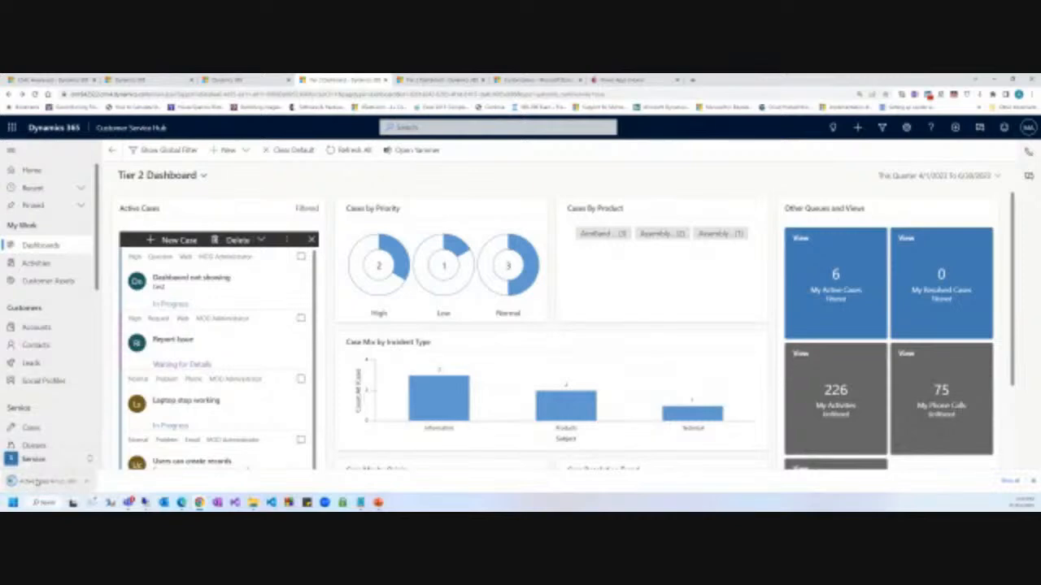
click(36, 483)
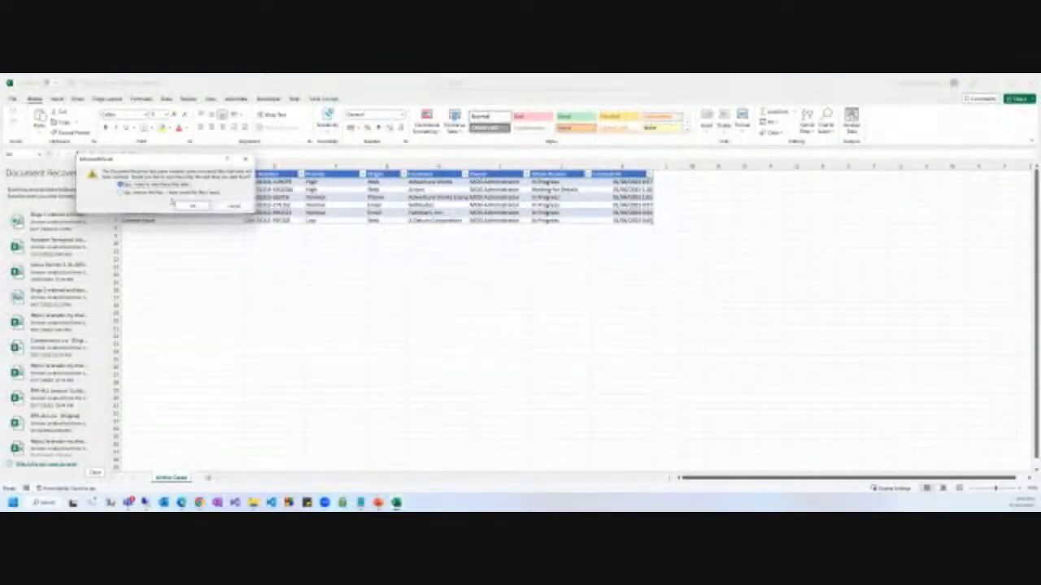
Close Excel's Document Recovery pane and minimize Excel to return to the dashboard.
click(192, 204)
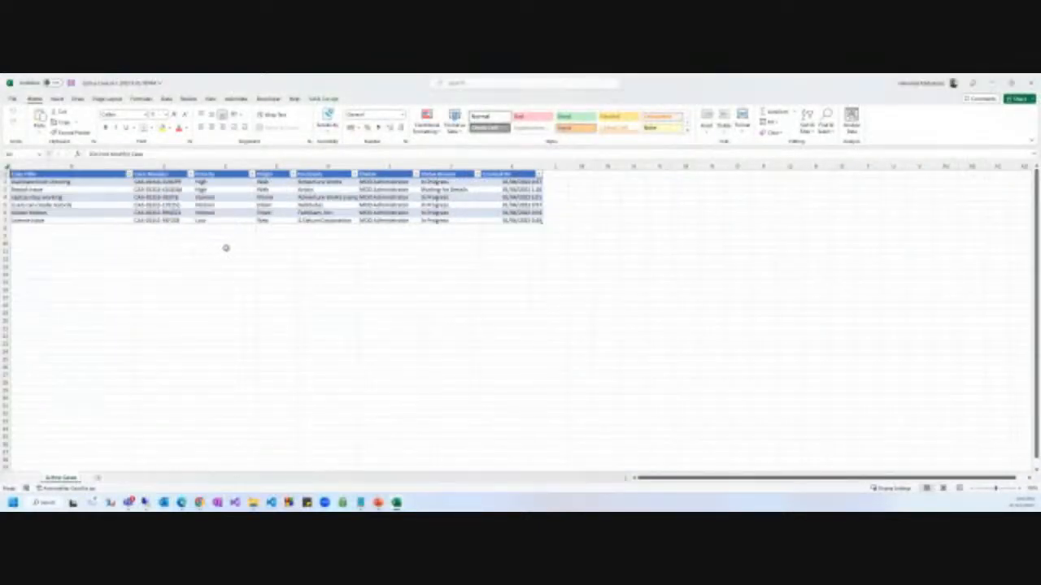
click(991, 83)
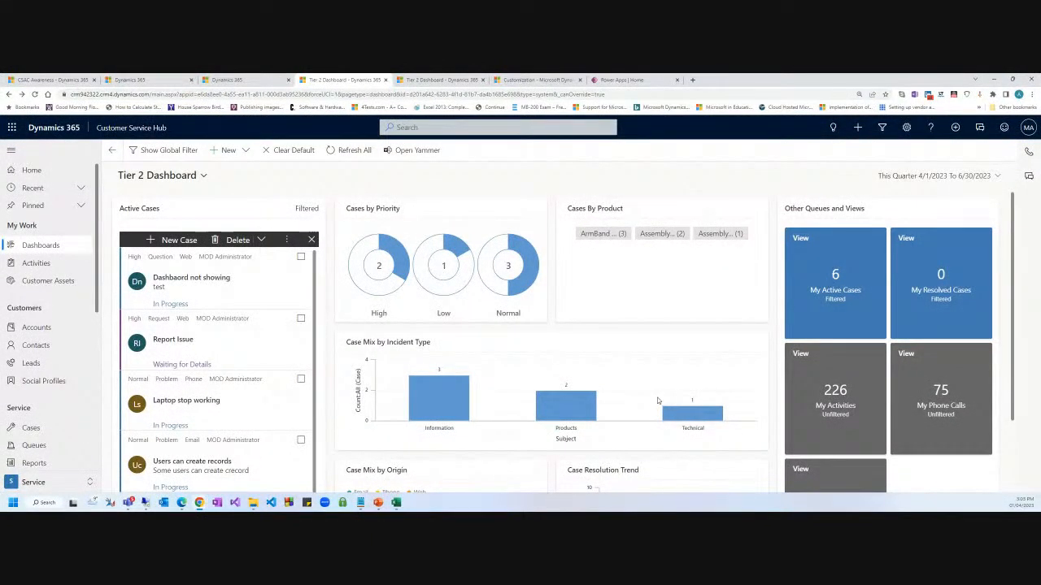
Open the Global Filter panel, expand the Case Type filter, then close the panel.
mouse_move(584, 416)
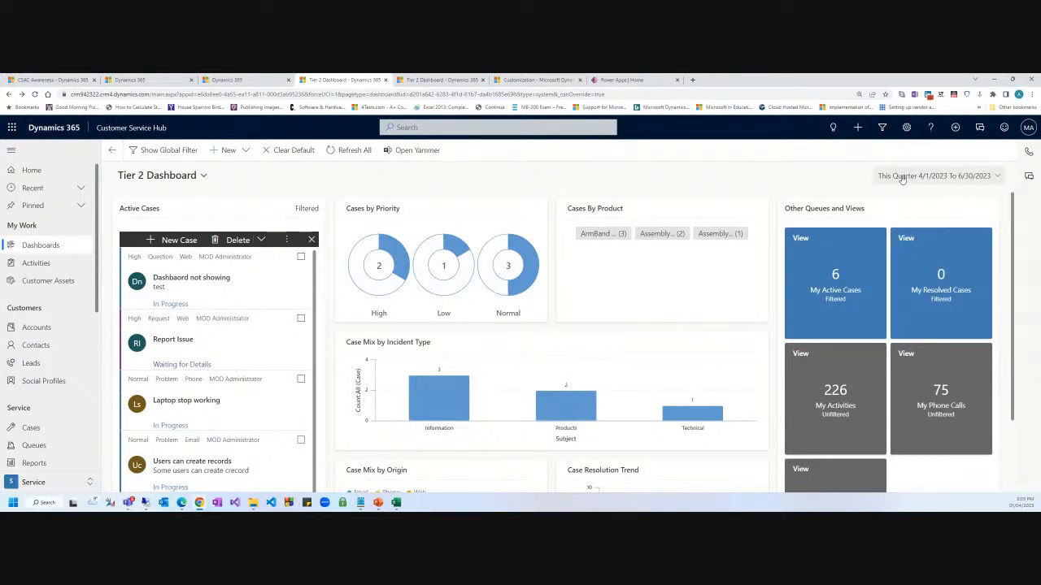
click(163, 154)
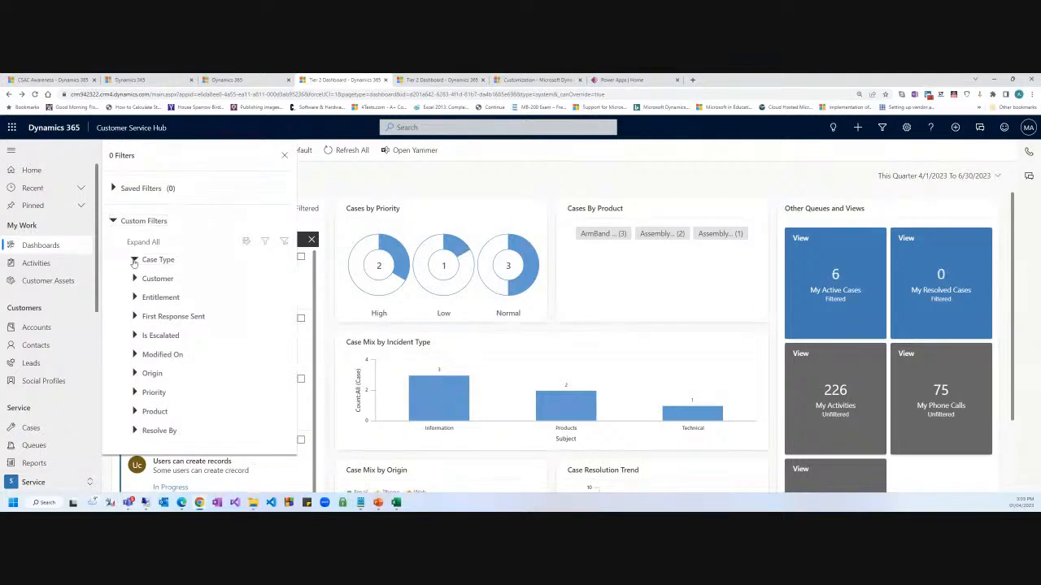
click(134, 260)
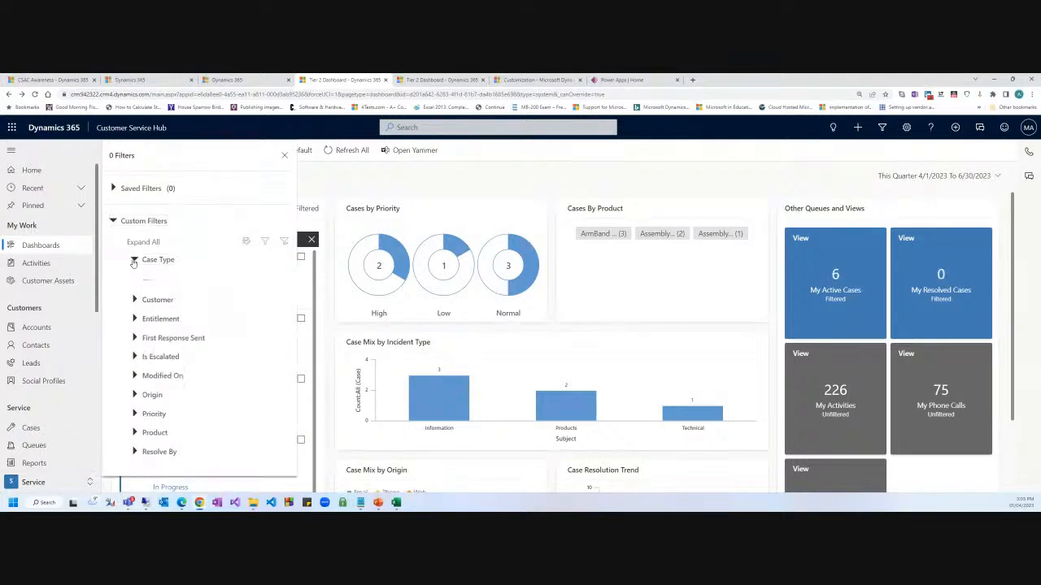
click(285, 155)
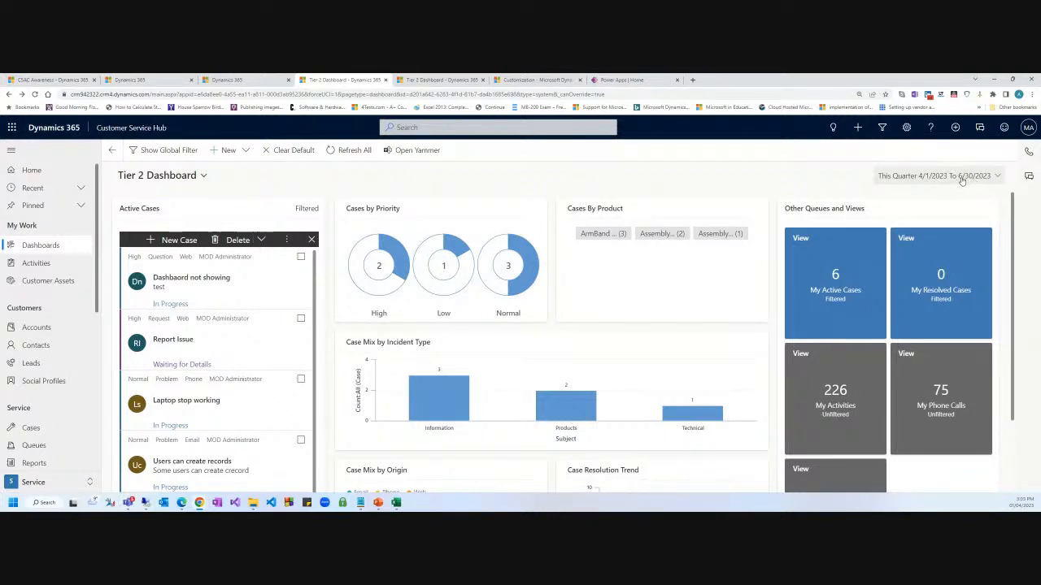
Preview the dashboard with the Yesterday, This Week, This Month and Last Month date ranges.
click(965, 179)
click(893, 226)
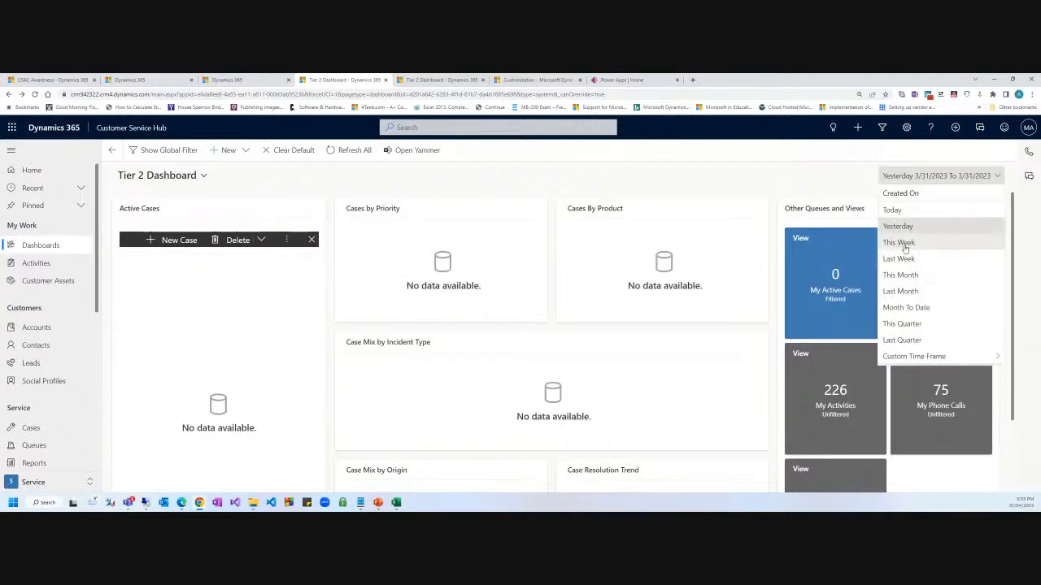
click(900, 243)
click(945, 178)
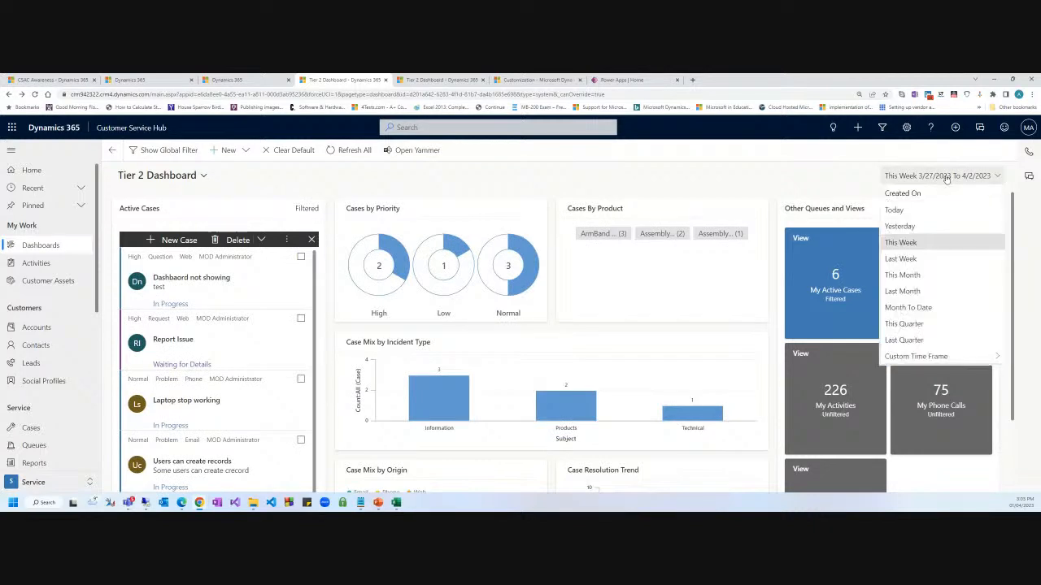
click(904, 276)
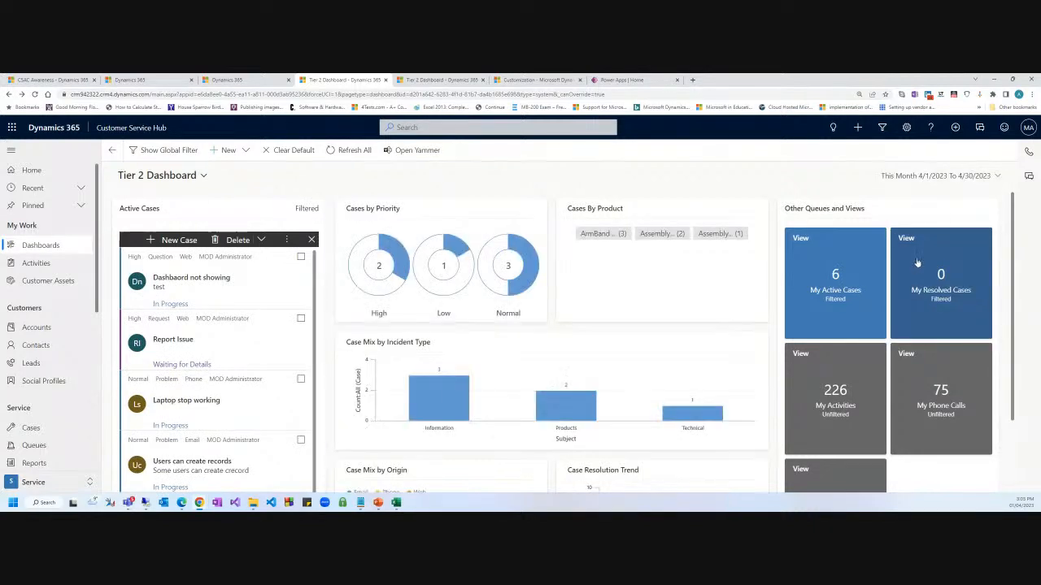
click(914, 181)
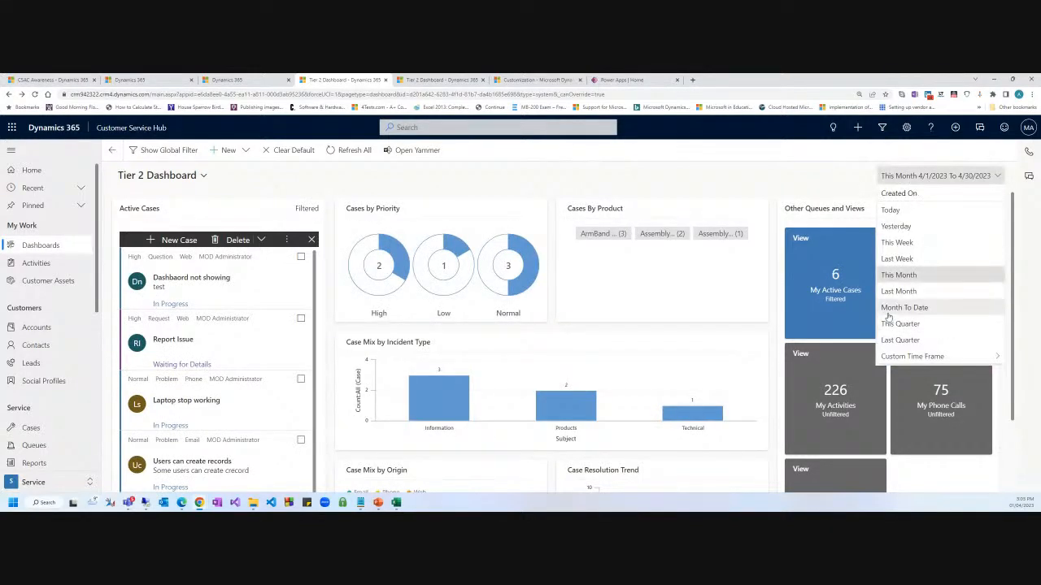
click(898, 291)
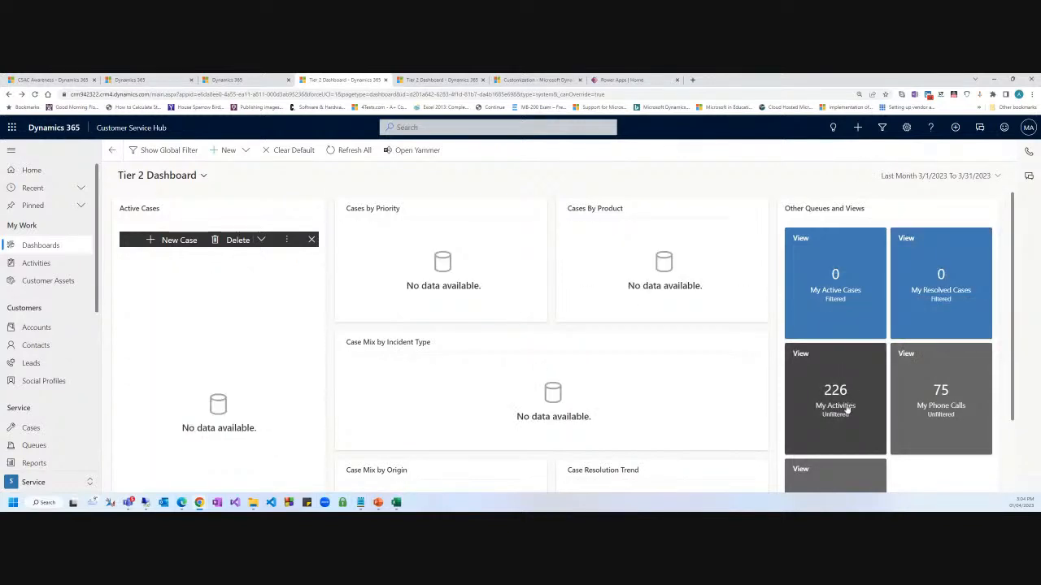
Apply a custom time frame from 3/1/2020 to 3/31/2023.
click(932, 177)
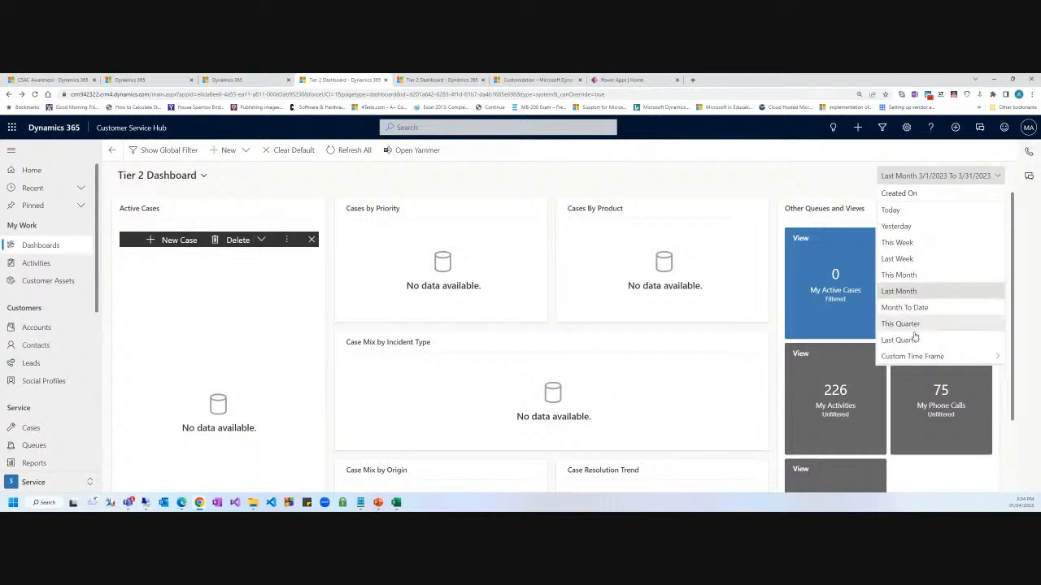
click(957, 357)
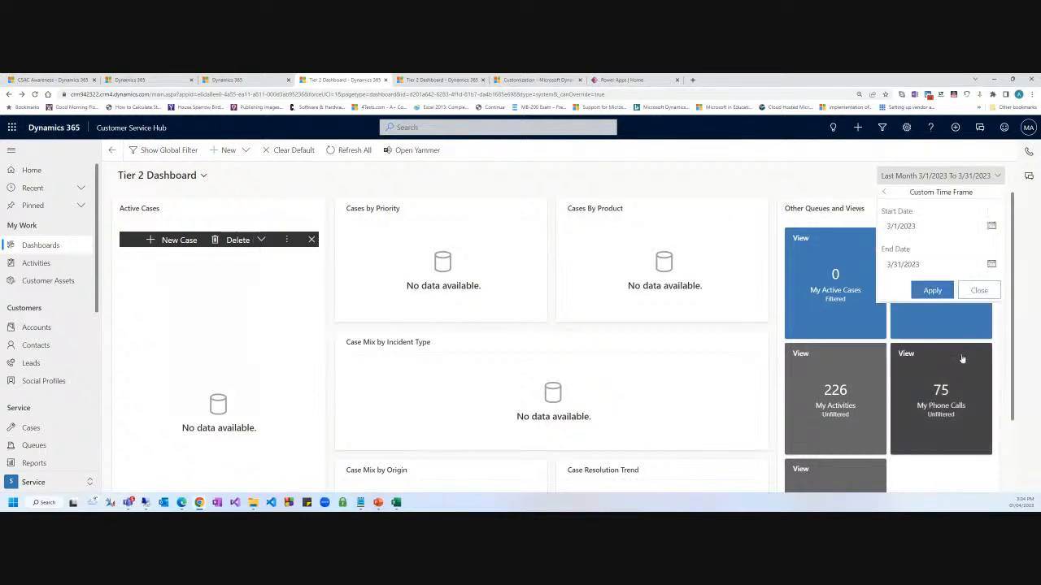
click(935, 227)
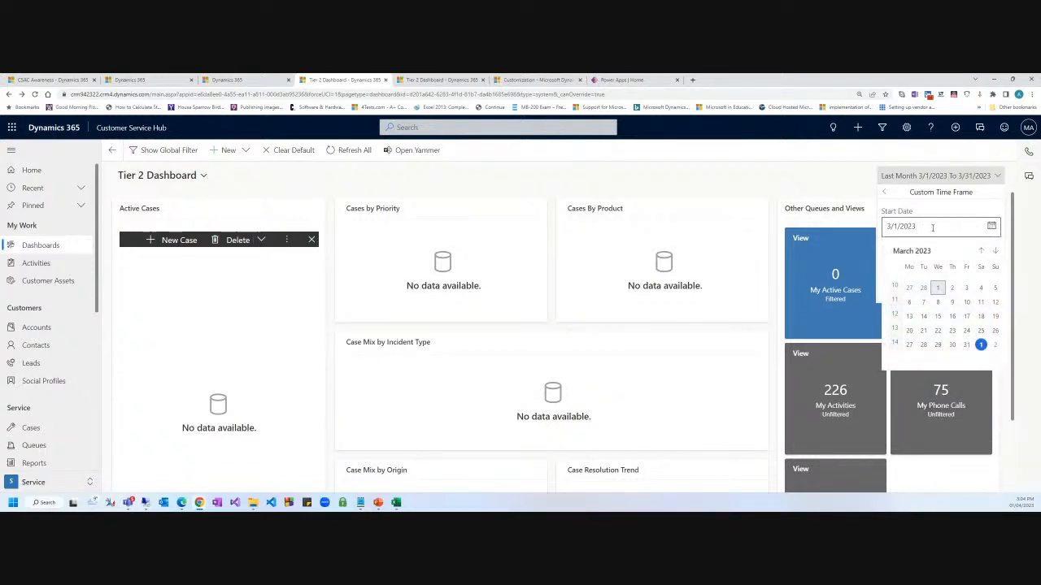
click(932, 227)
key(BackSpace)
text(0)
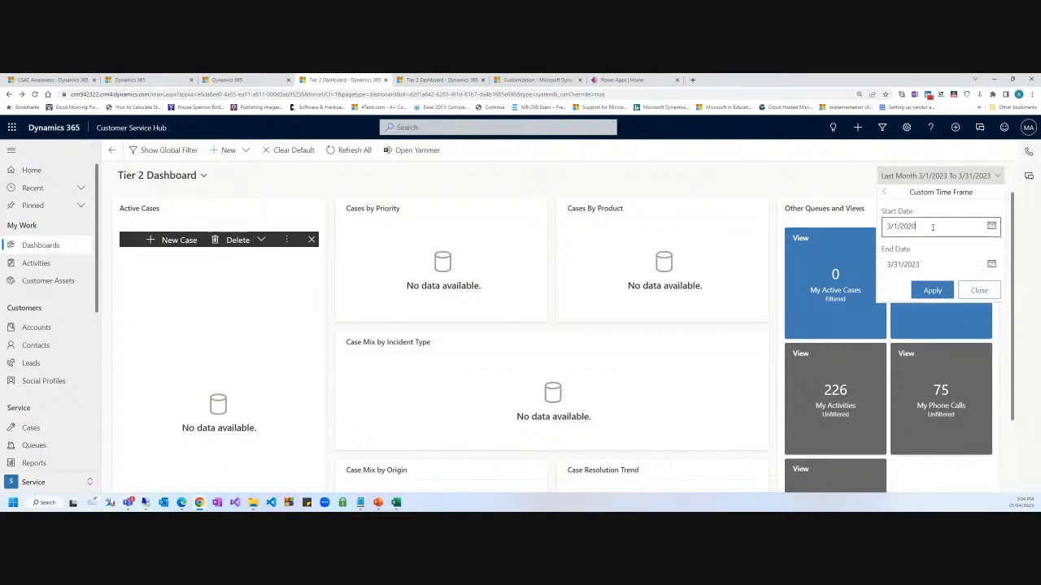
click(931, 290)
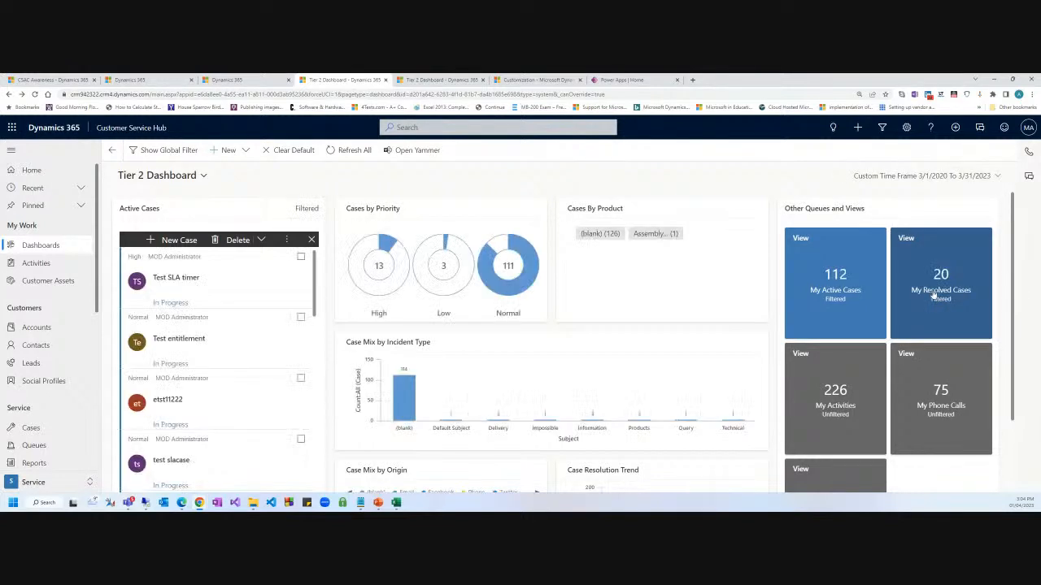
scroll(264, 358, down, 5)
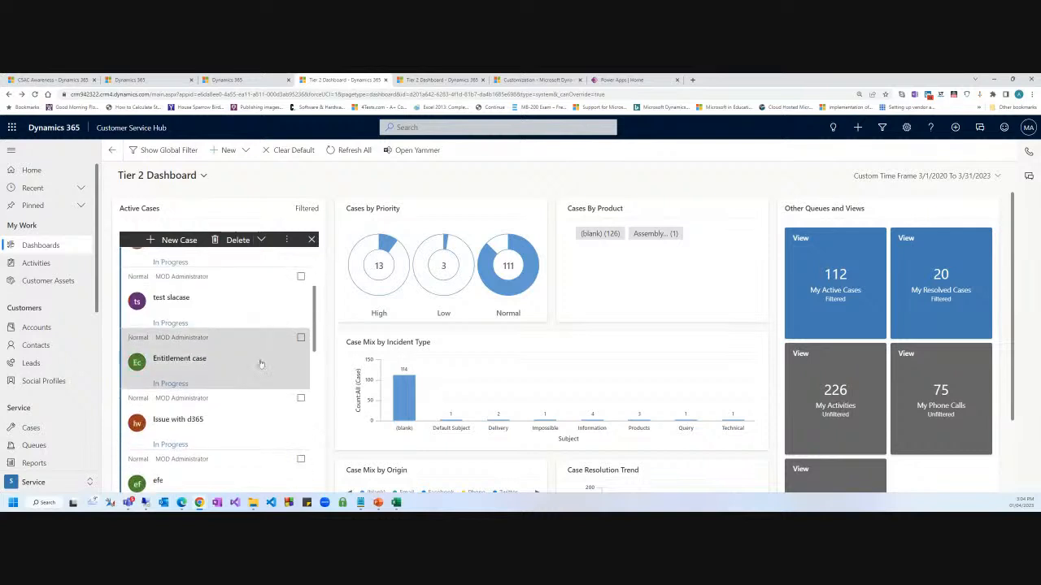
scroll(264, 358, up, 5)
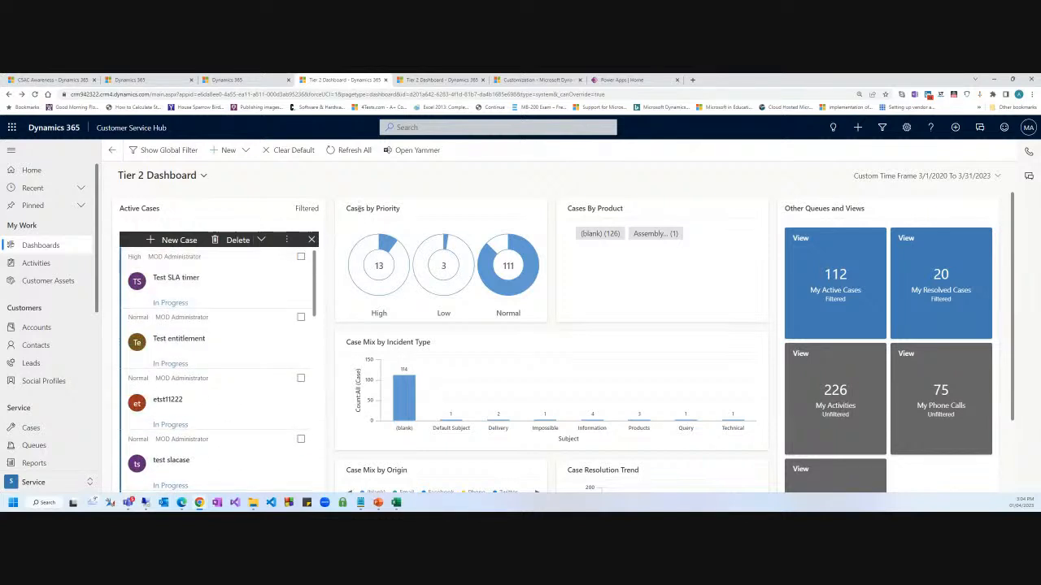
drag(626, 215, 596, 209)
scroll(382, 336, down, 1)
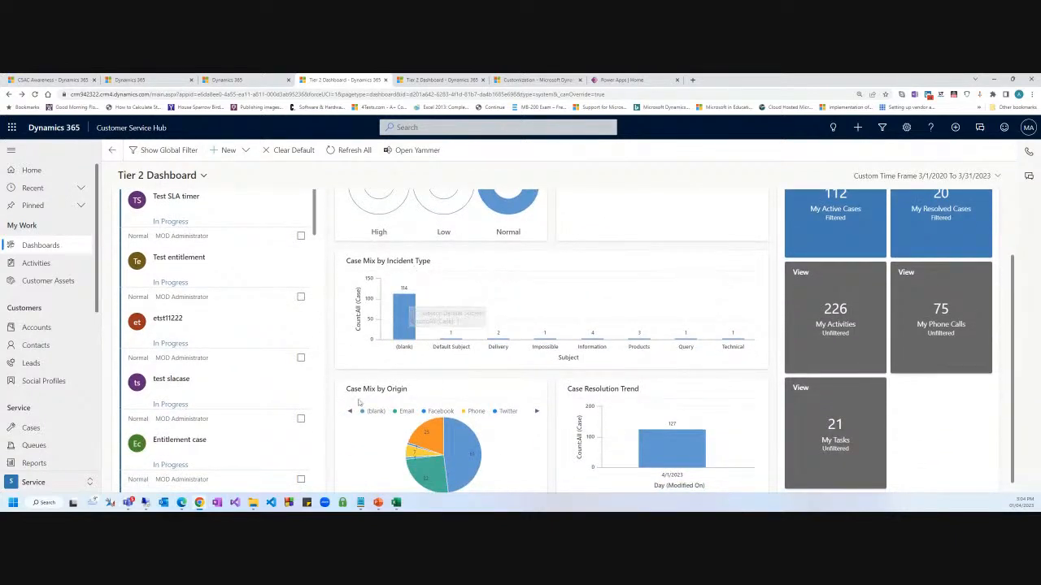
drag(406, 390, 334, 393)
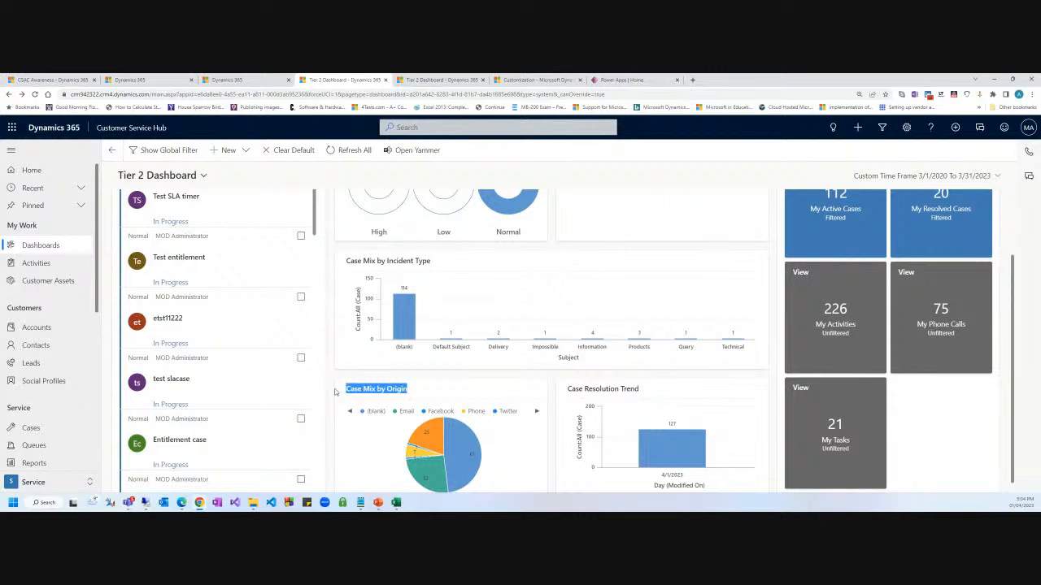
scroll(533, 374, up, 1)
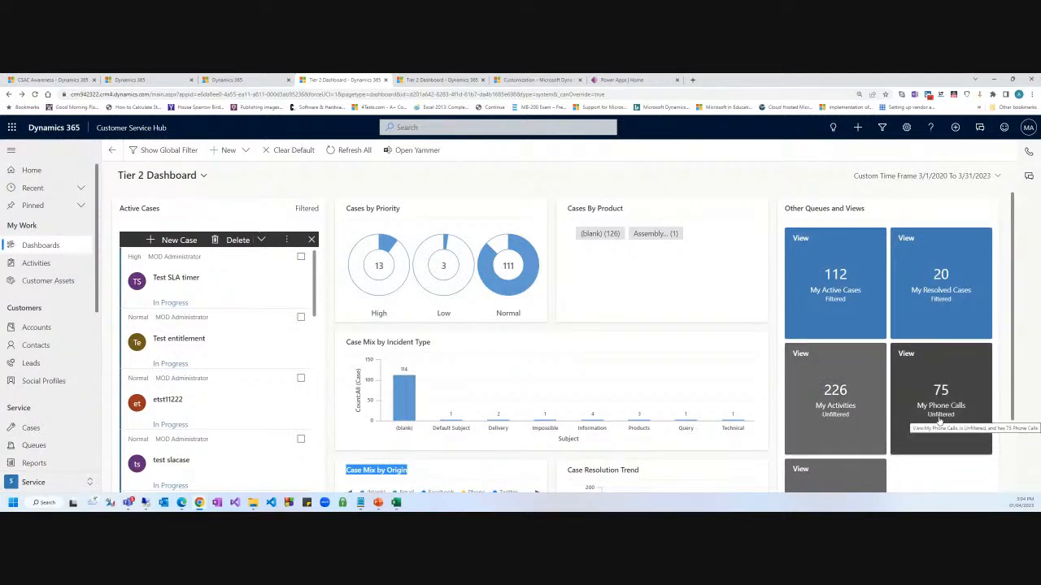
scroll(845, 430, down, 2)
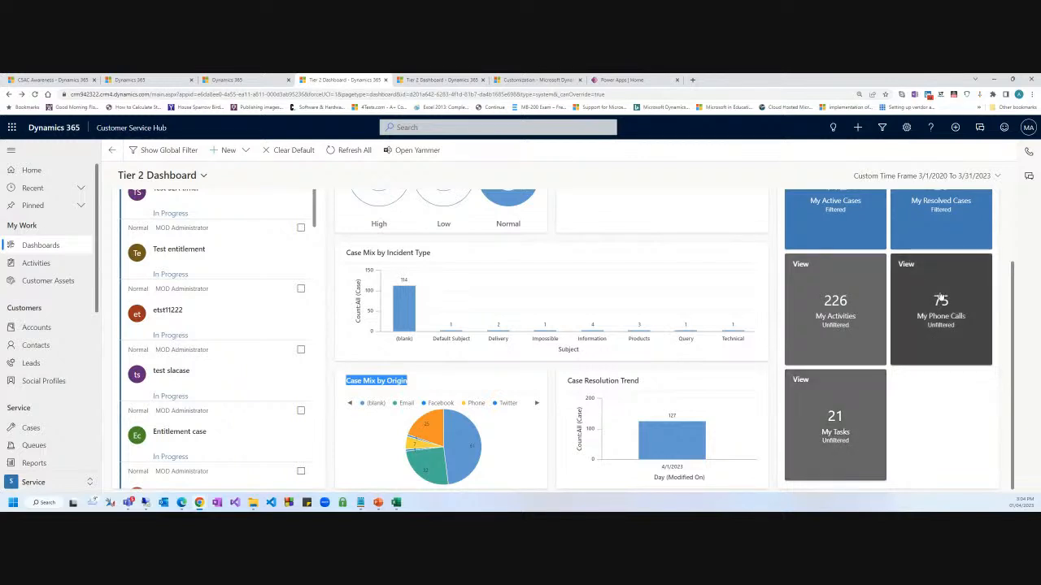
scroll(943, 341, up, 1)
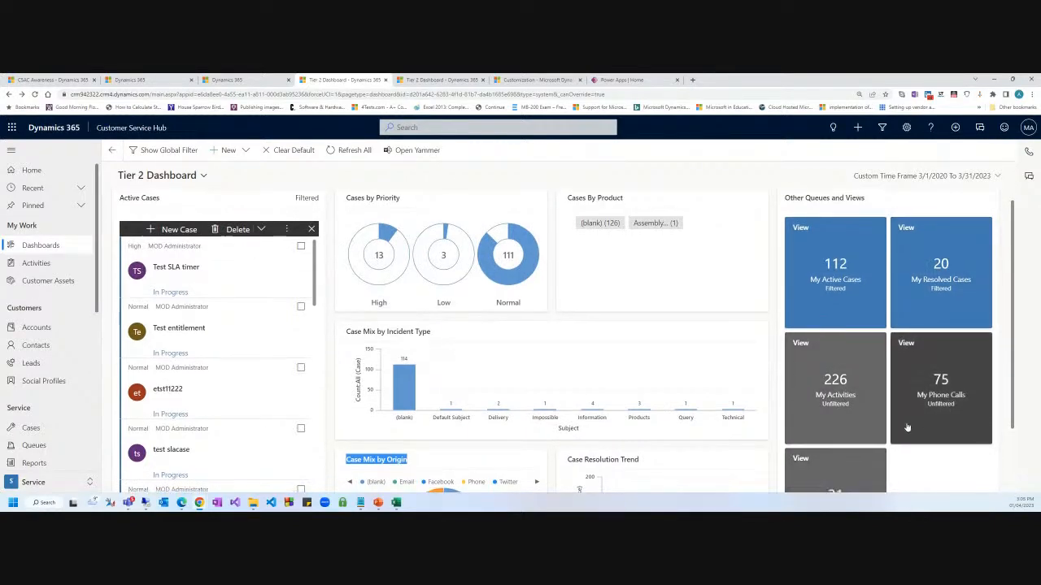
scroll(841, 488, down, 1)
scroll(846, 471, up, 1)
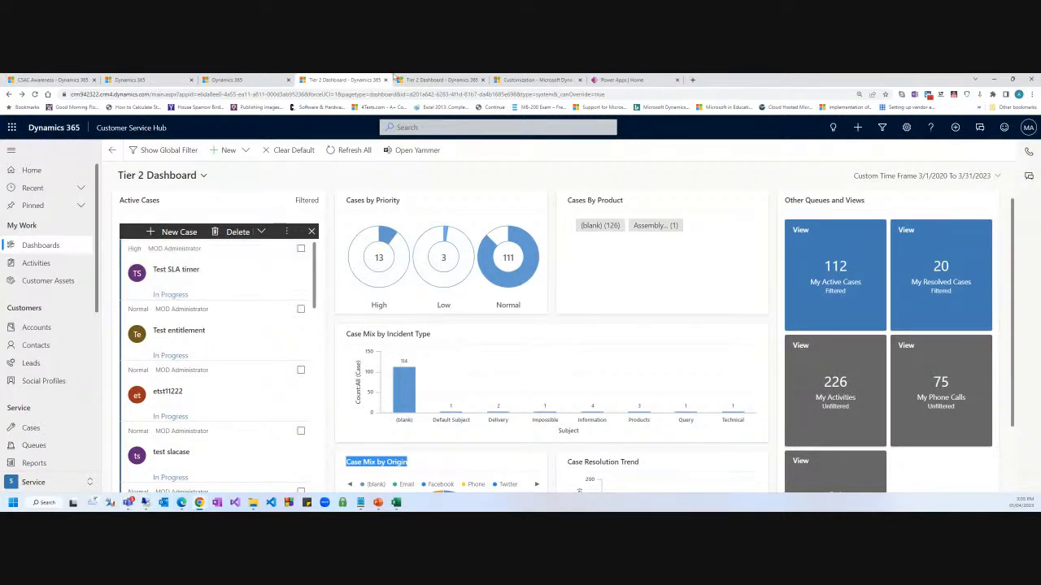
click(709, 174)
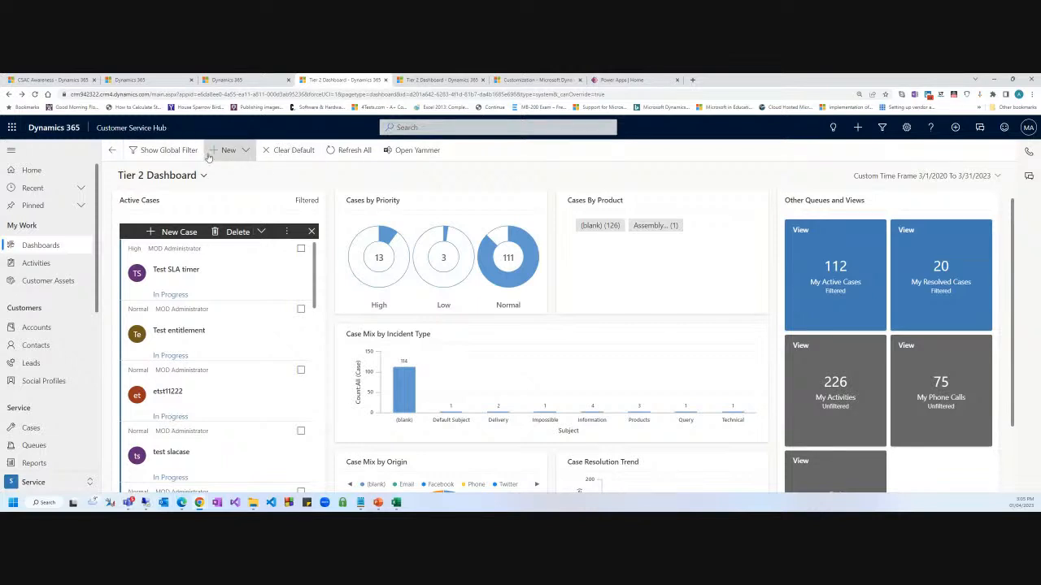
Filter the dashboard to Problem case type, review it, then remove that filter.
click(176, 152)
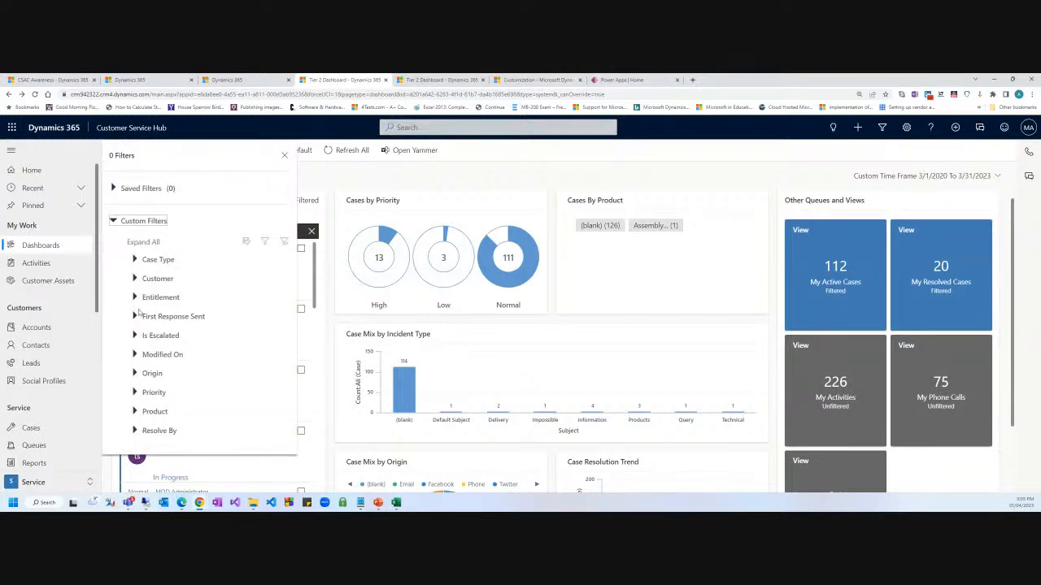
click(134, 260)
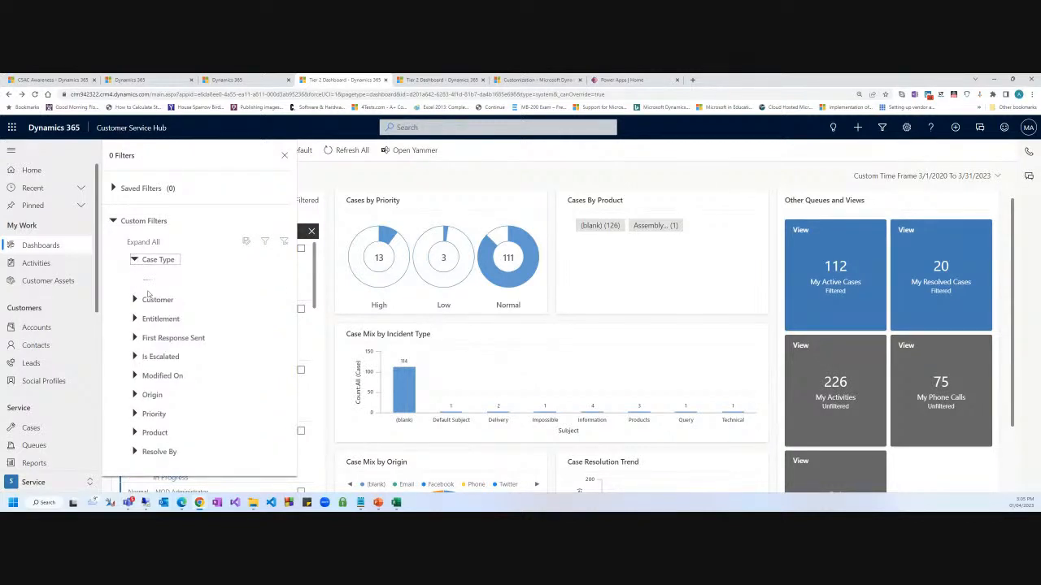
click(180, 280)
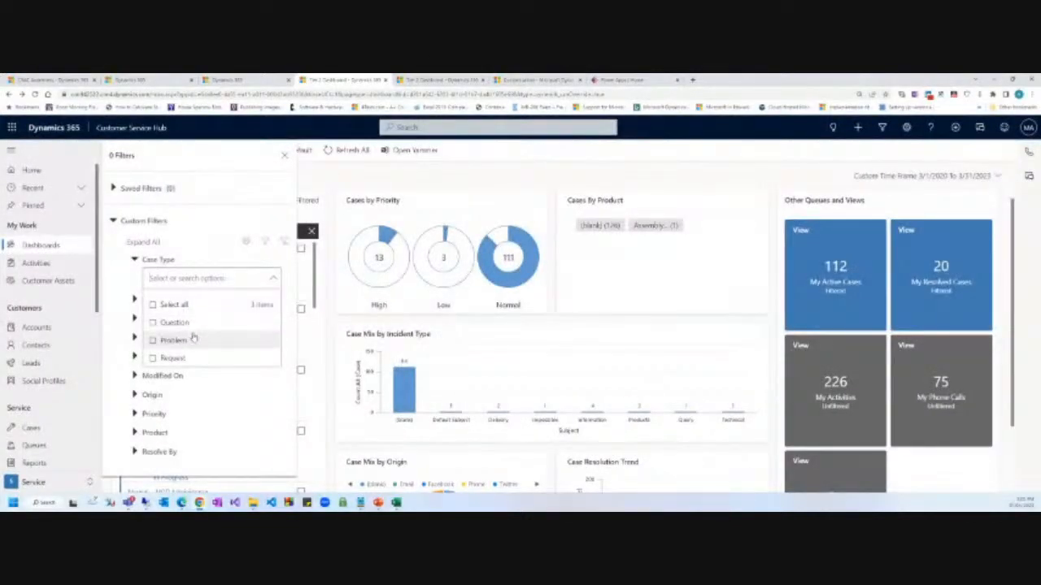
click(152, 340)
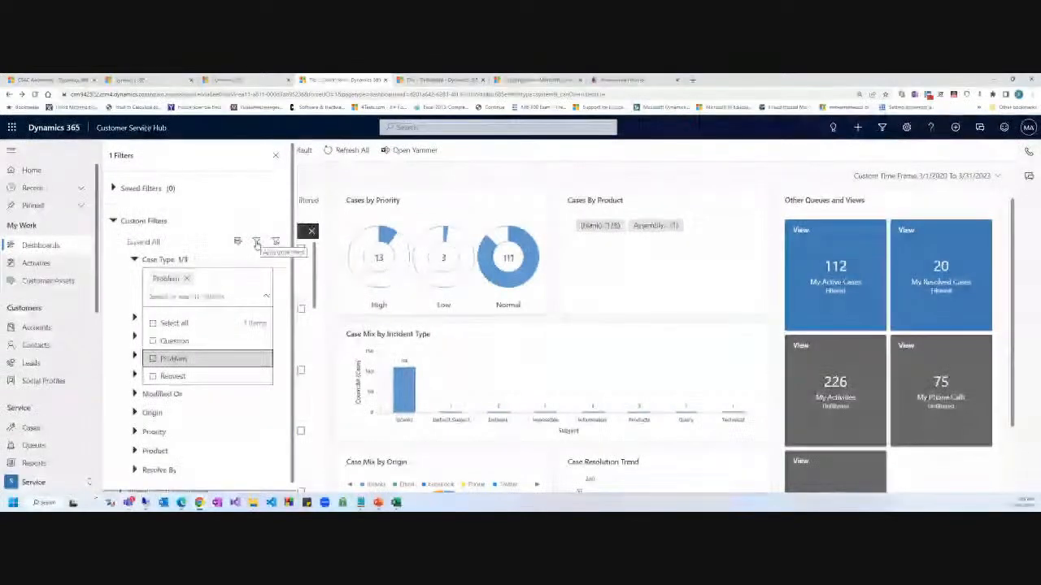
click(256, 242)
click(264, 242)
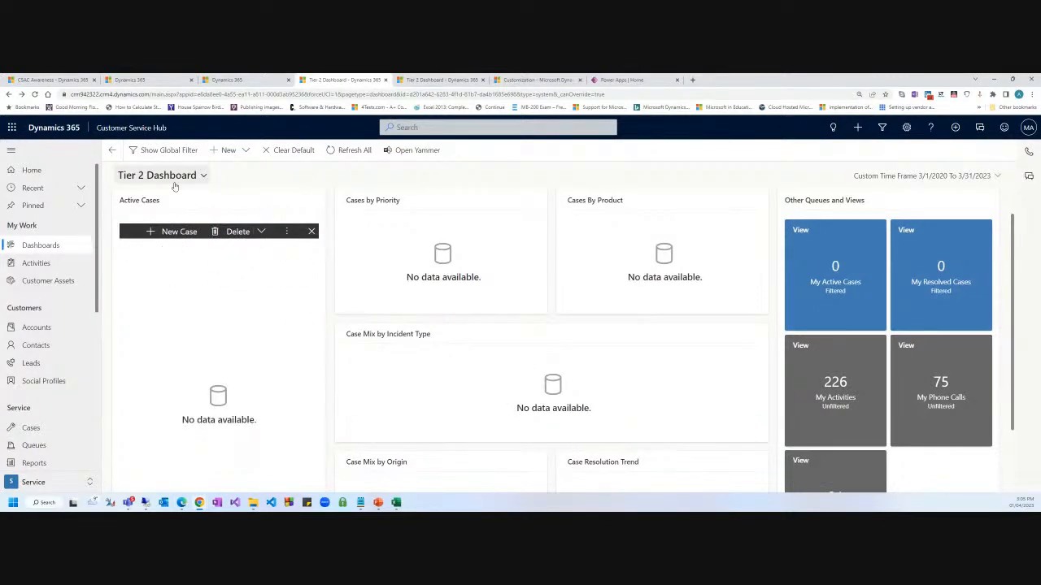
scroll(342, 313, down, 2)
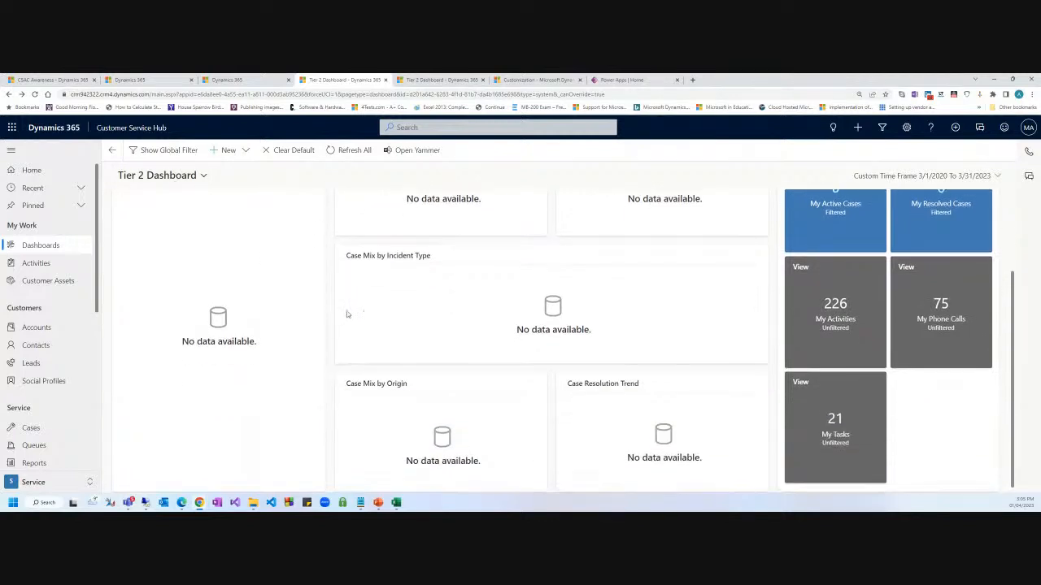
scroll(348, 314, up, 3)
click(176, 207)
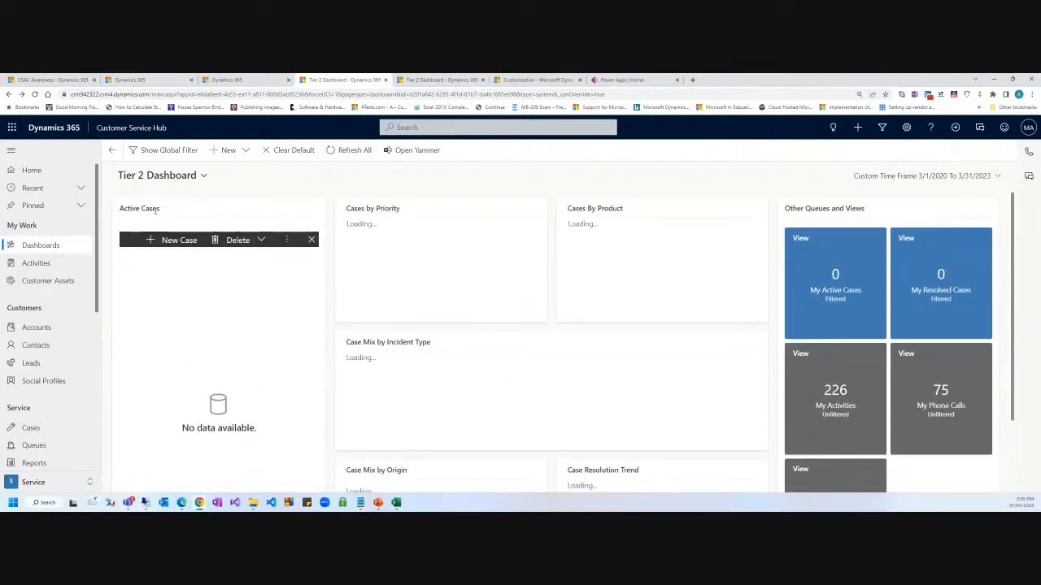
Apply a global Origin filter for Phone and Email cases.
click(167, 150)
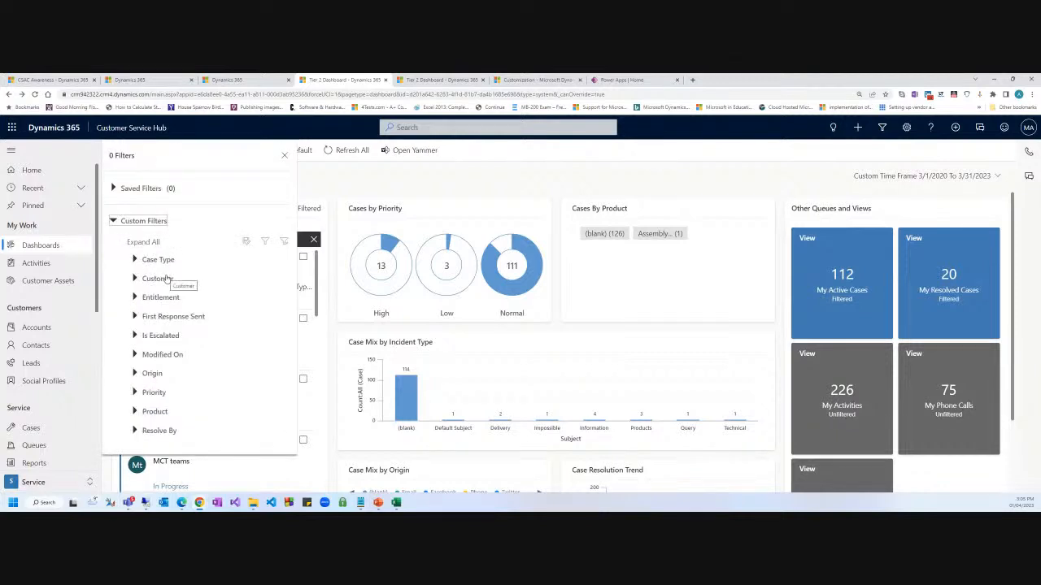
click(135, 373)
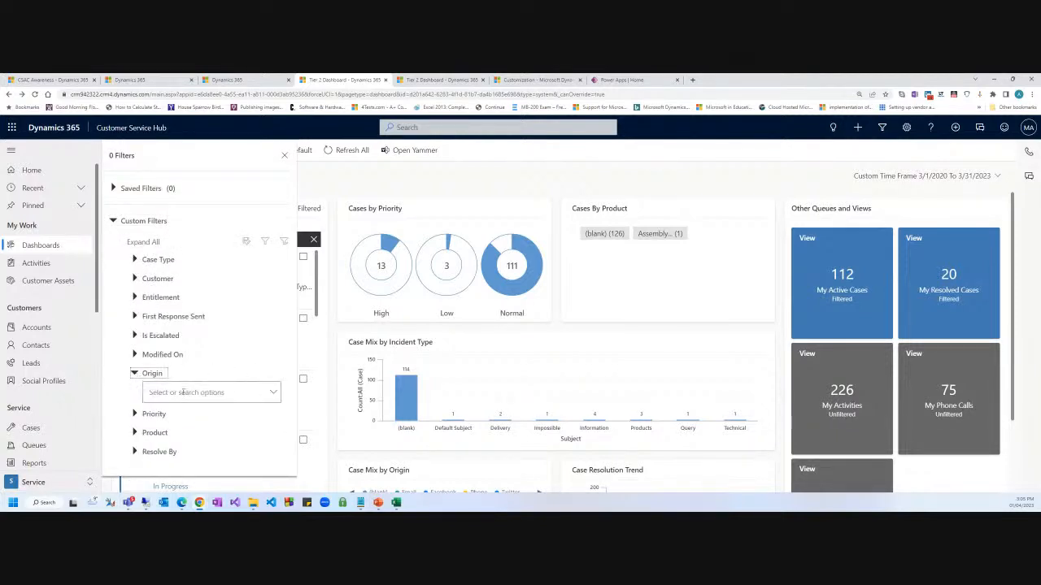
click(270, 392)
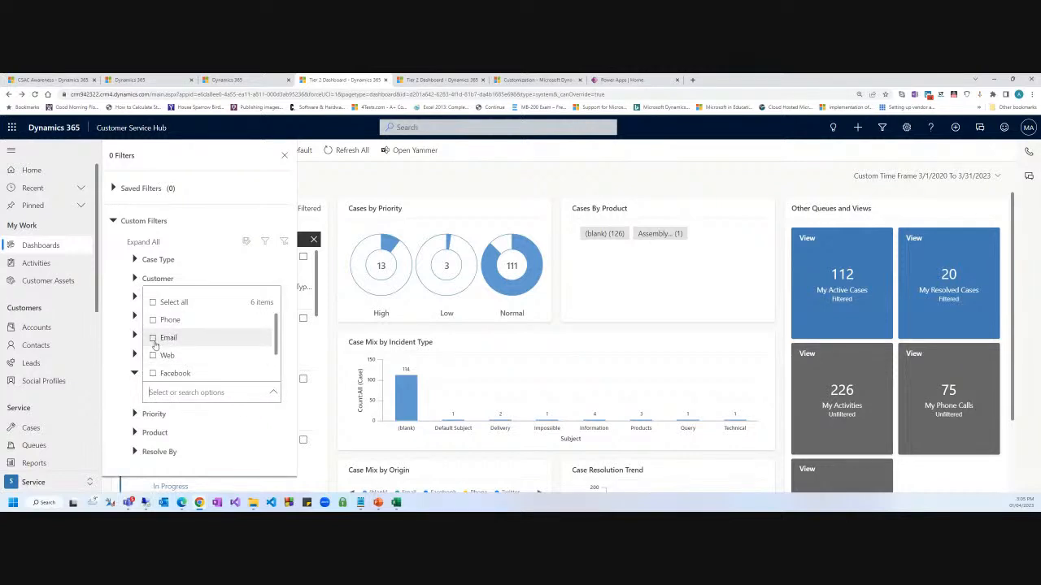
click(152, 322)
click(154, 355)
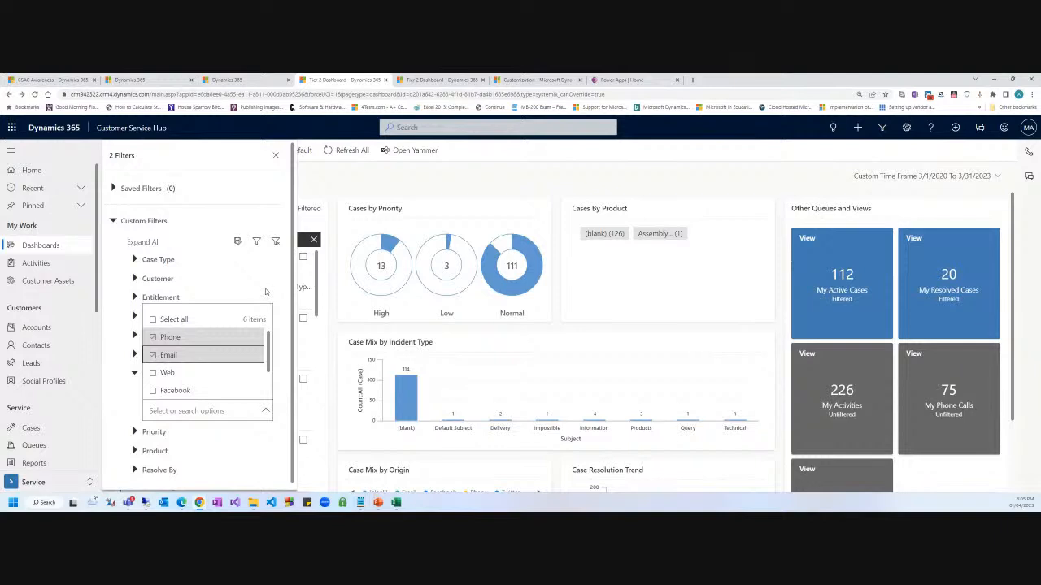
scroll(213, 385, down, 2)
scroll(218, 375, up, 2)
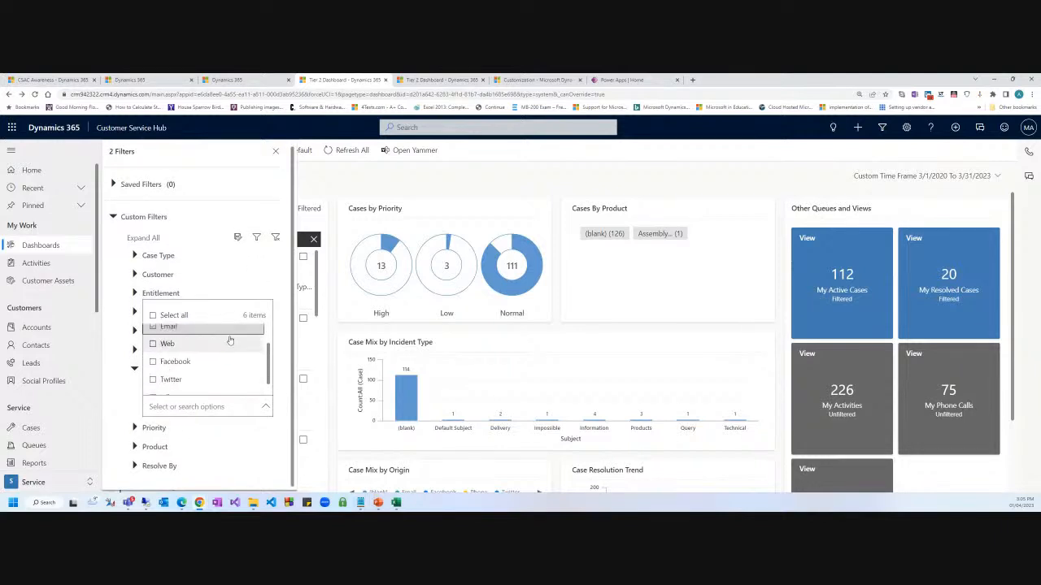
click(256, 240)
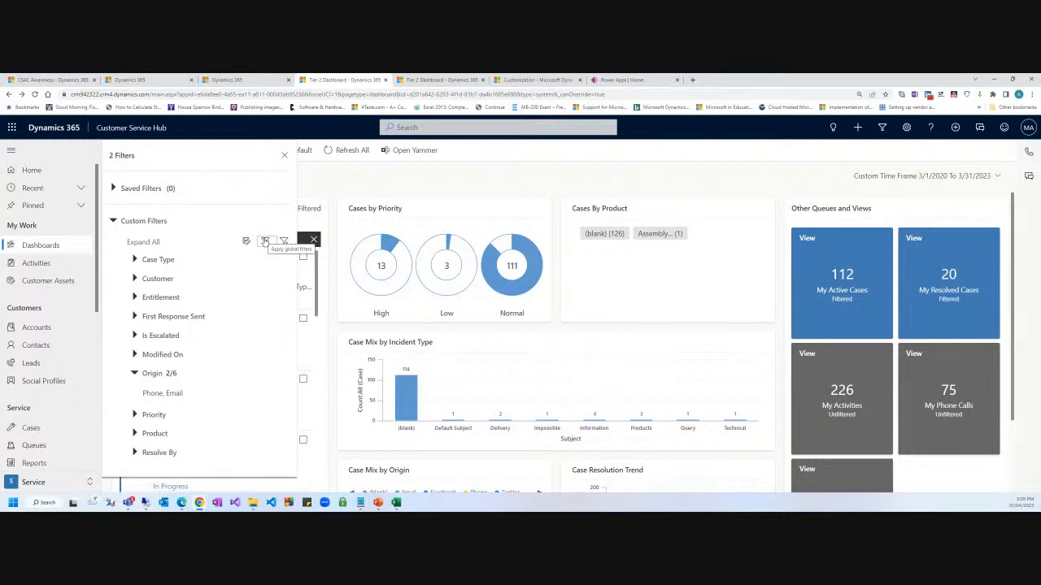
click(264, 242)
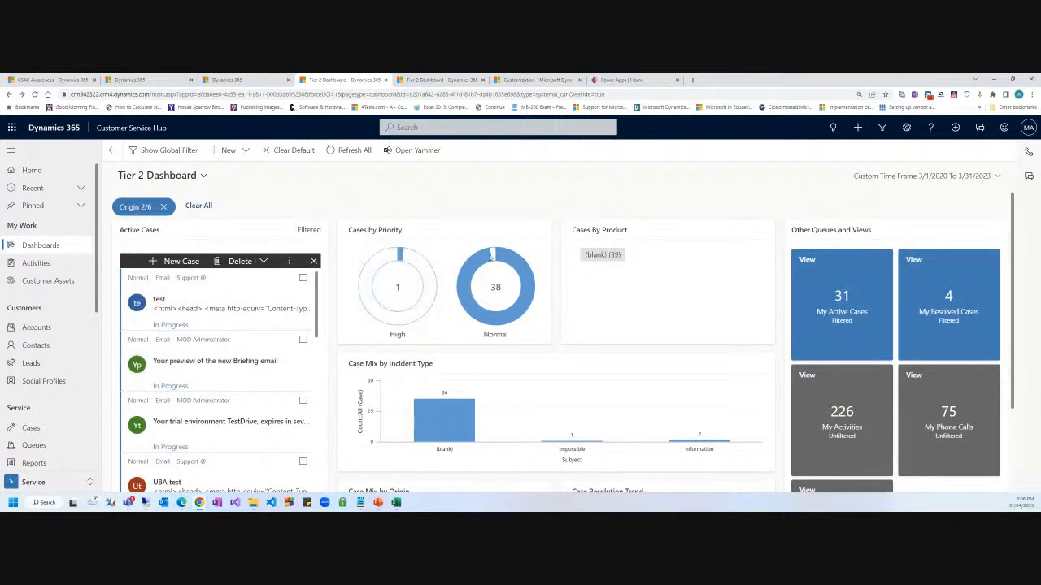
Review the Phone and Email filtered dashboard, then remove the Origin filter.
scroll(466, 398, down, 1)
scroll(466, 398, down, 1)
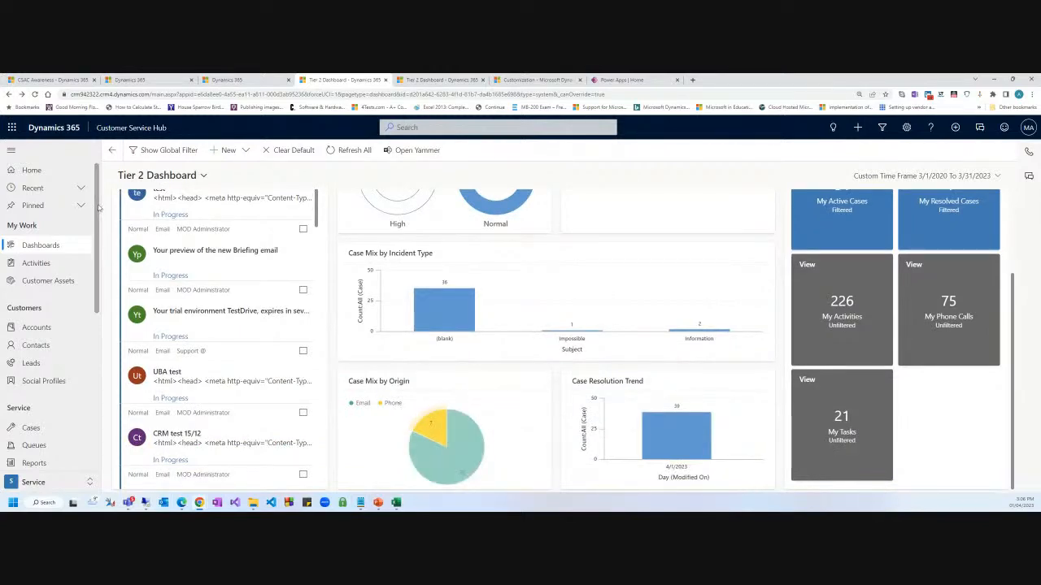
scroll(209, 246, up, 2)
scroll(600, 344, down, 1)
scroll(561, 331, up, 1)
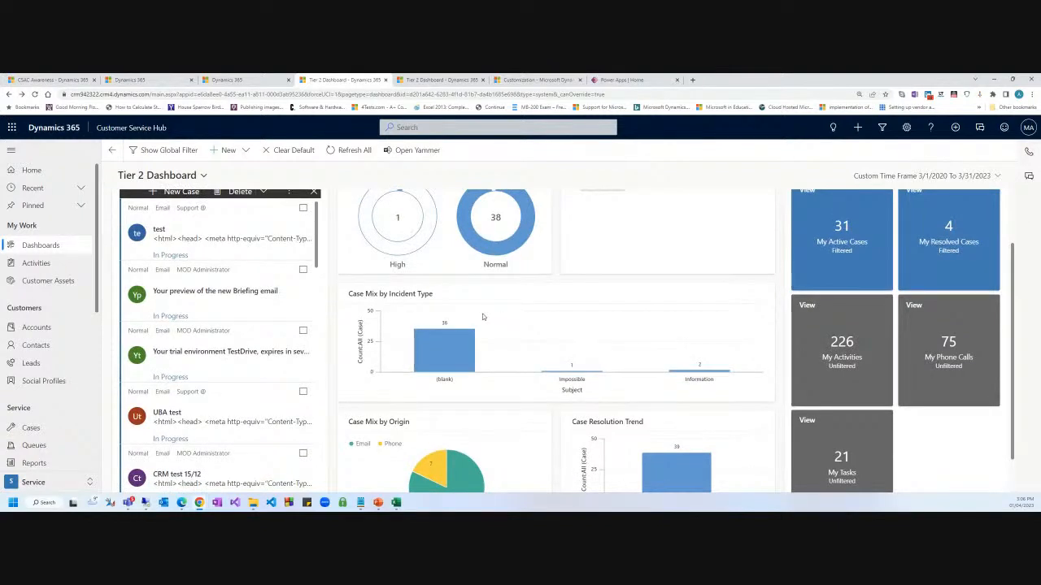
scroll(317, 307, up, 2)
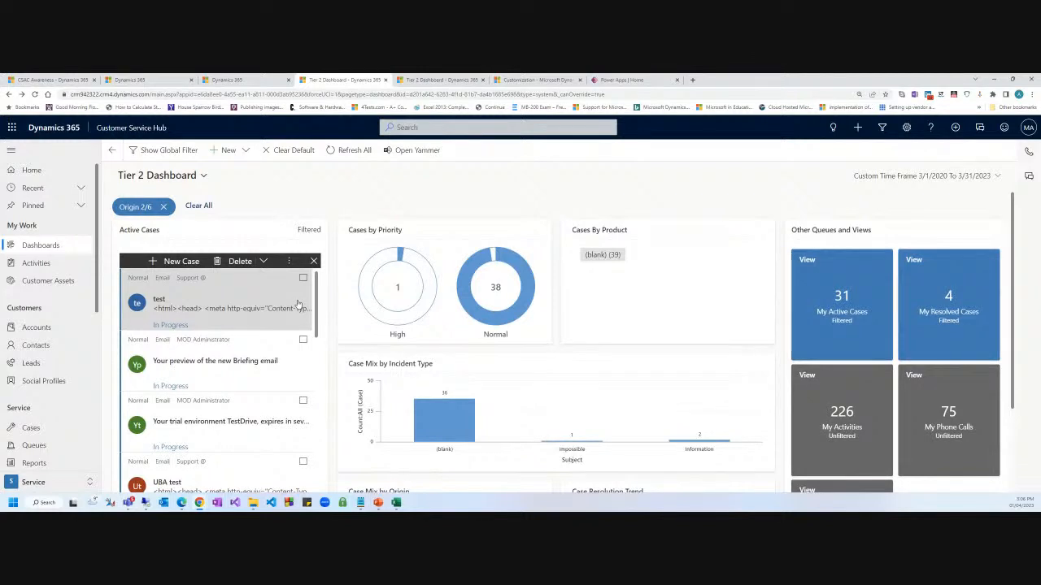
click(165, 208)
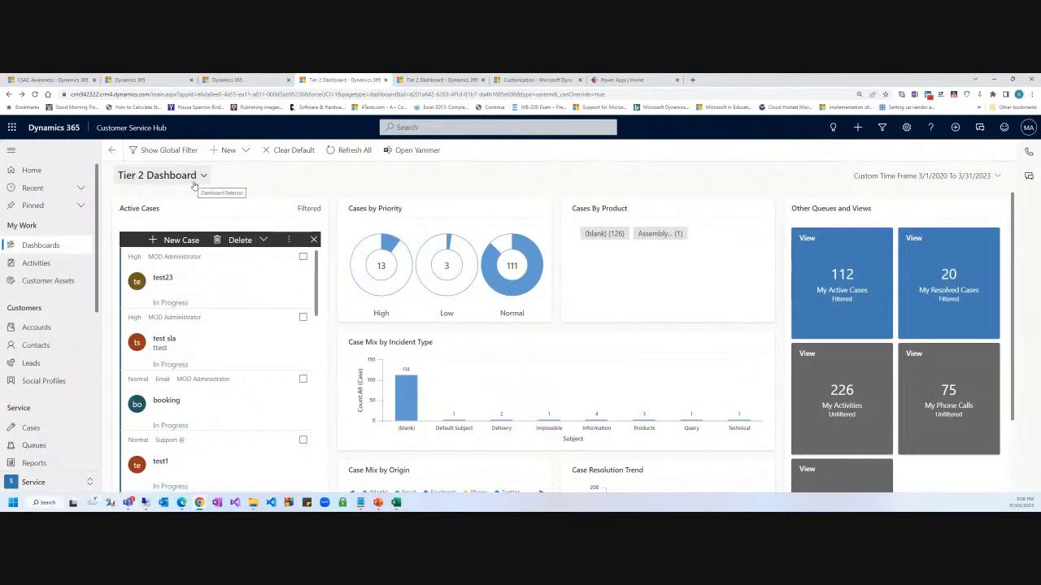
click(197, 177)
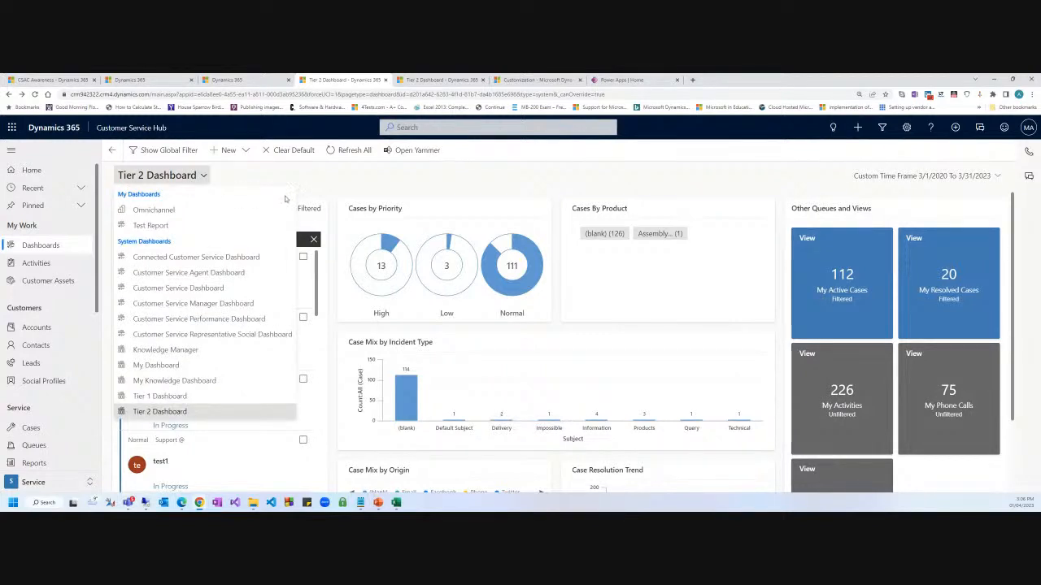
Switch from the Tier 2 Dashboard to the Tier 1 Dashboard.
click(360, 186)
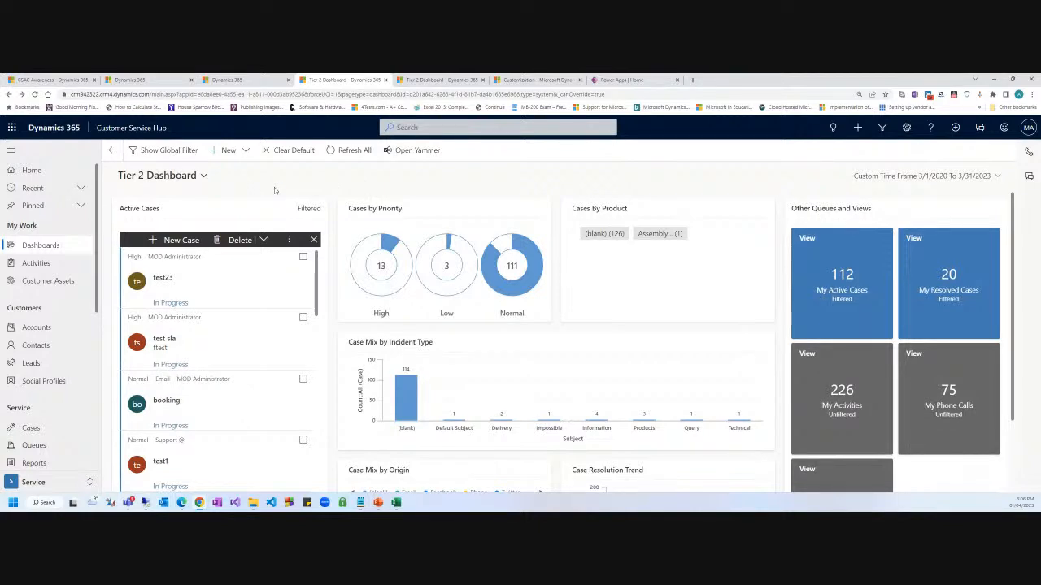
click(163, 176)
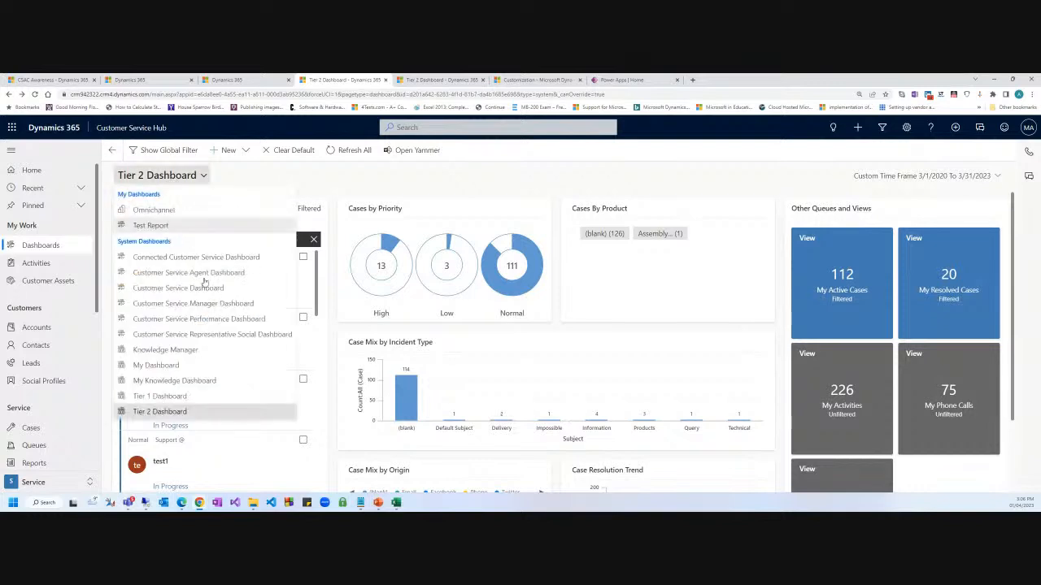
click(155, 398)
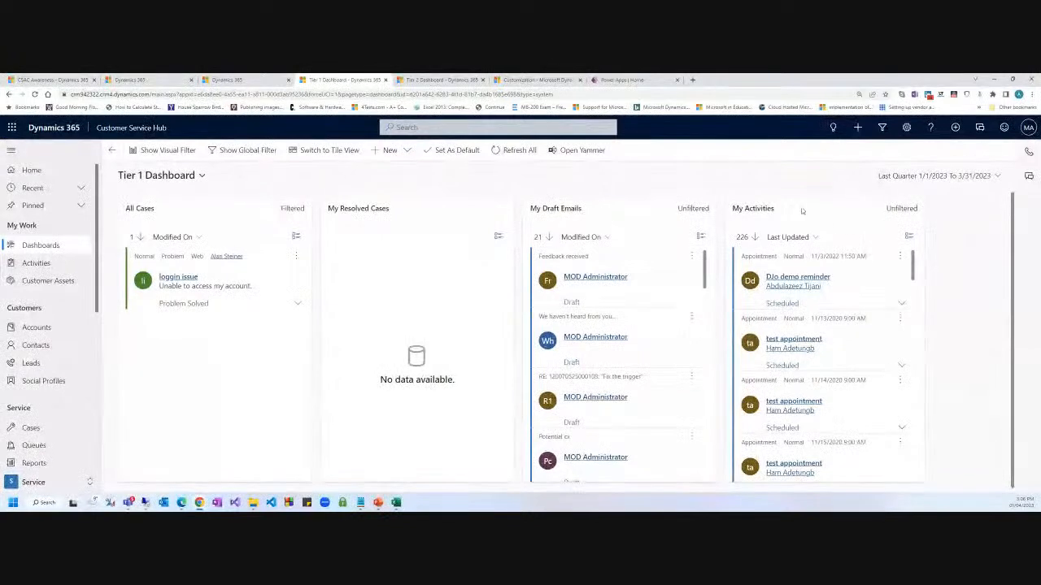
drag(803, 210, 562, 205)
click(557, 181)
Apply a custom time frame from 1/1/2020 to 3/31/2023 to the Tier 1 Dashboard.
click(986, 181)
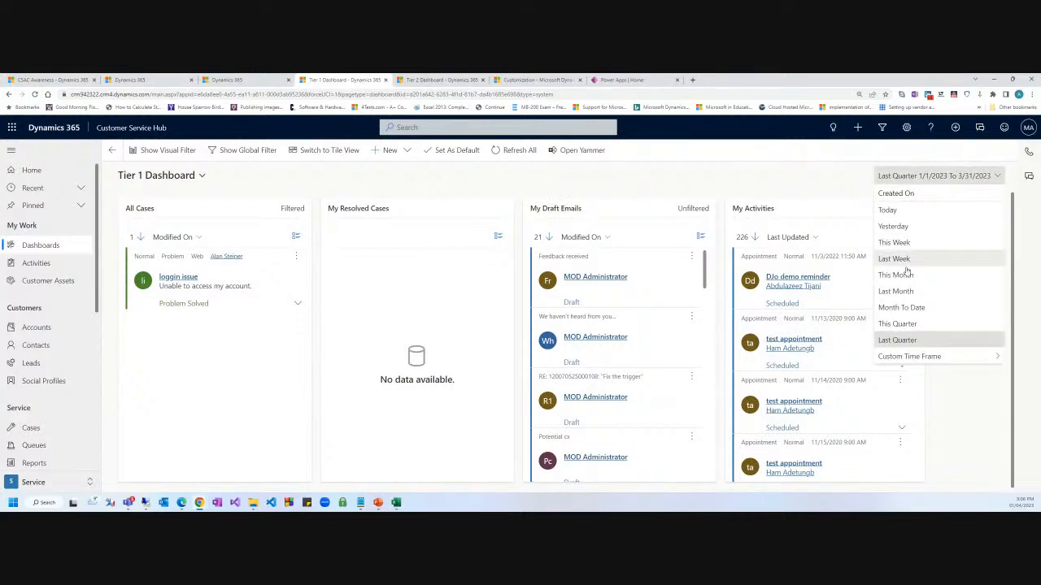
click(917, 352)
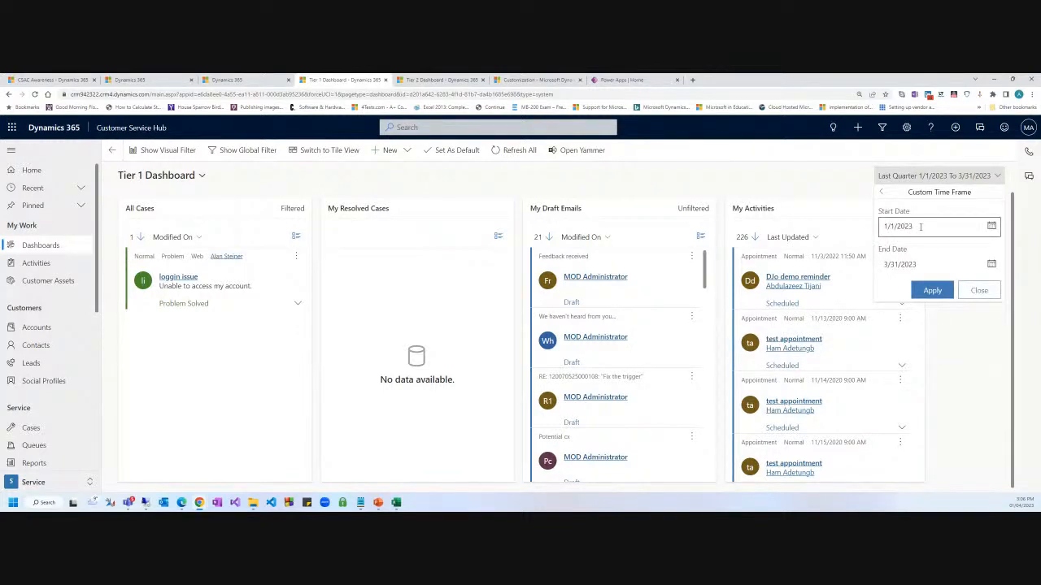
click(920, 227)
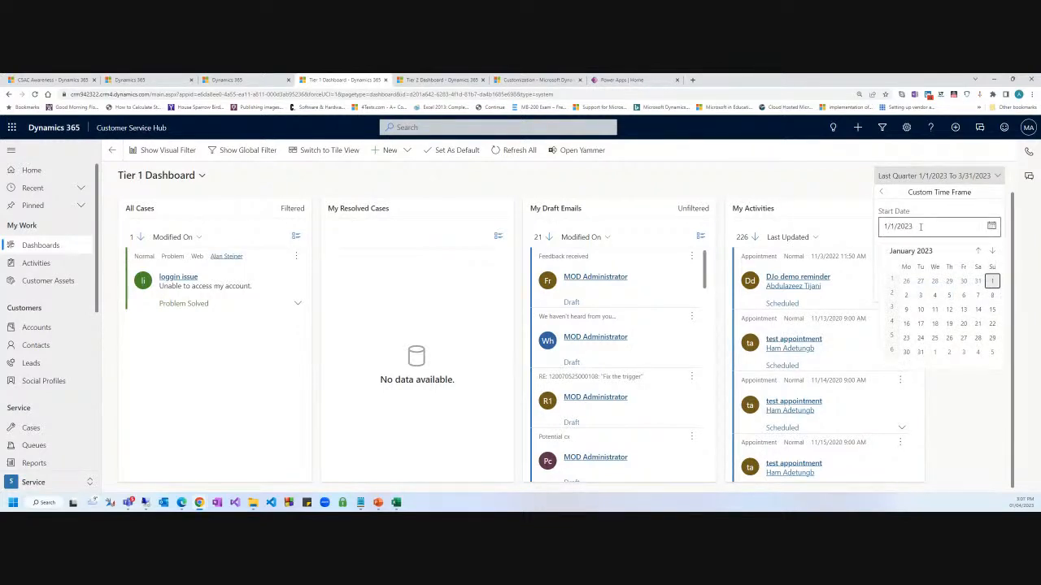
click(920, 227)
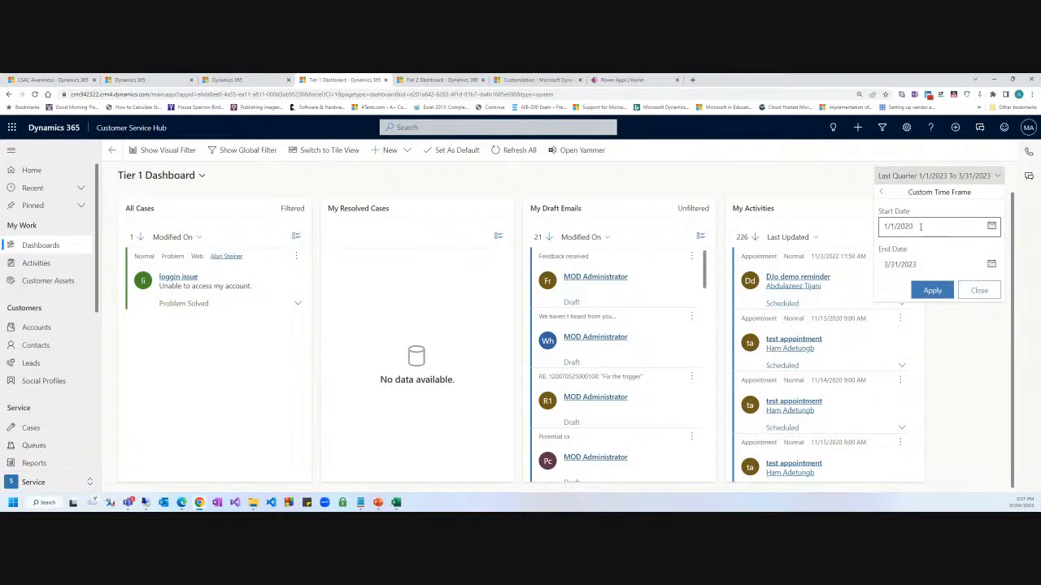
click(931, 290)
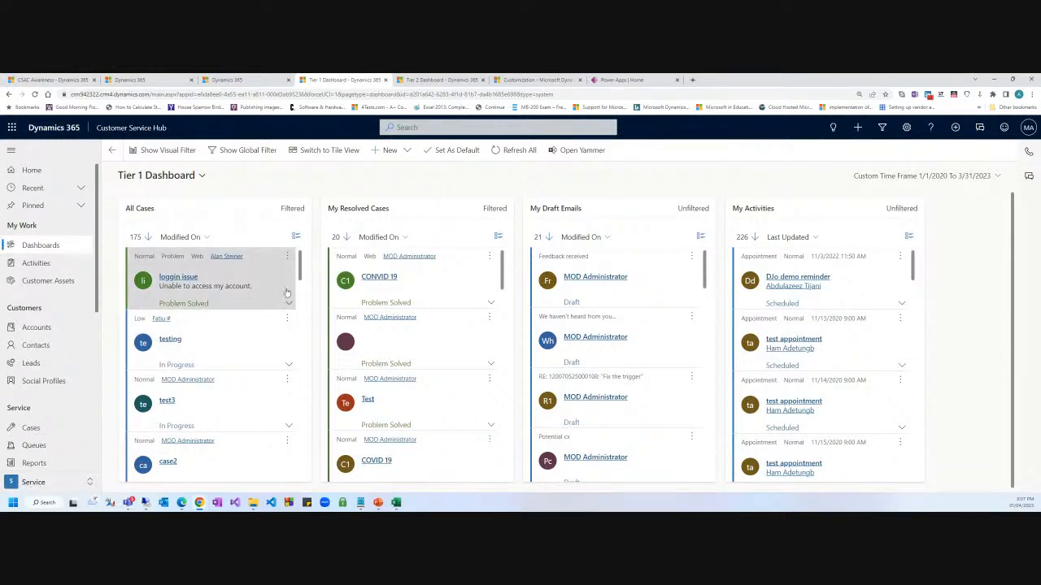
Show the dashboard as tiles, open resolved case abdutest, then return to the Tier 1 Dashboard.
click(331, 156)
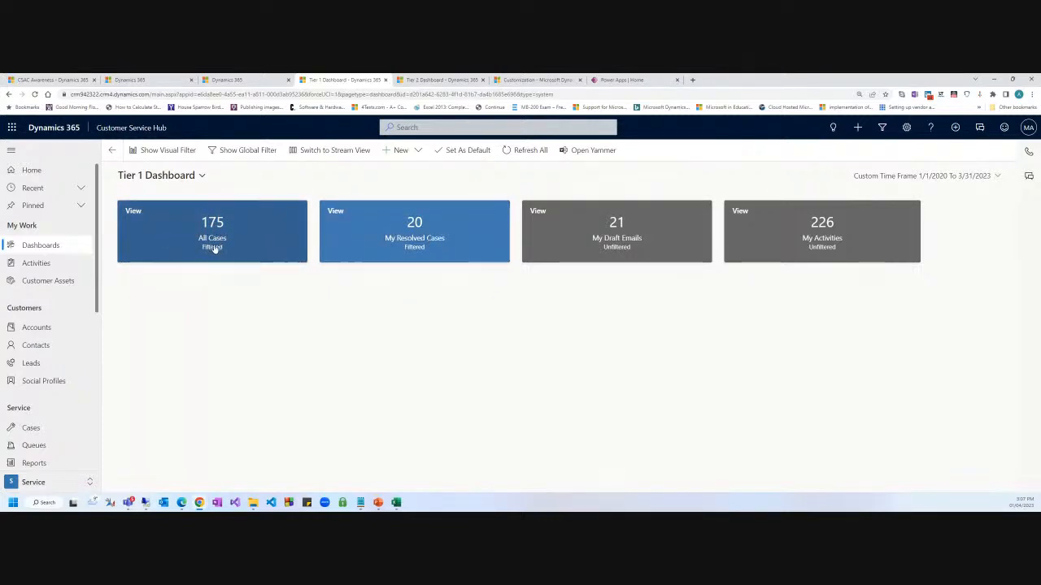
click(406, 230)
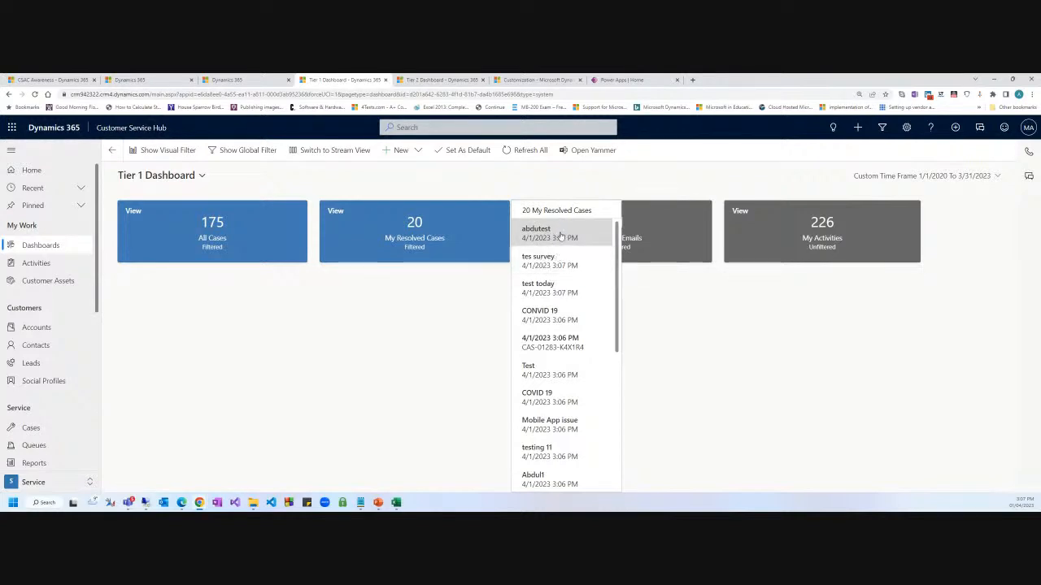
click(559, 233)
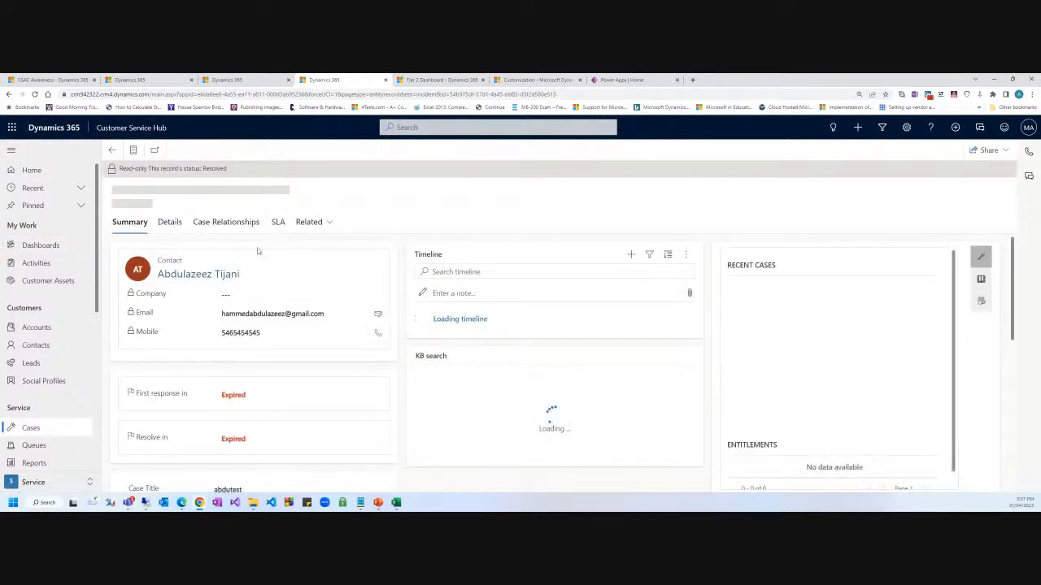
click(112, 152)
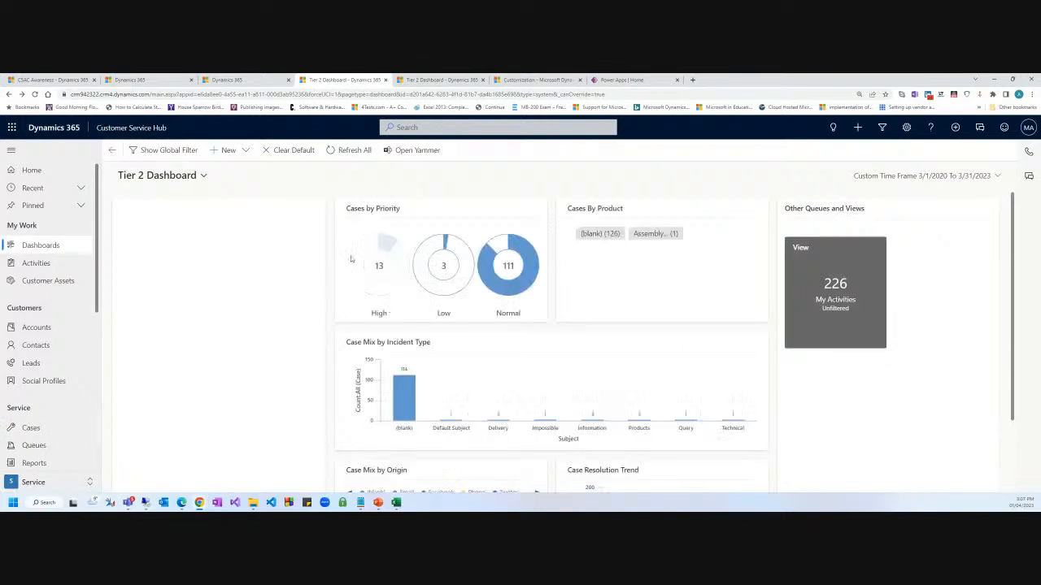
click(163, 175)
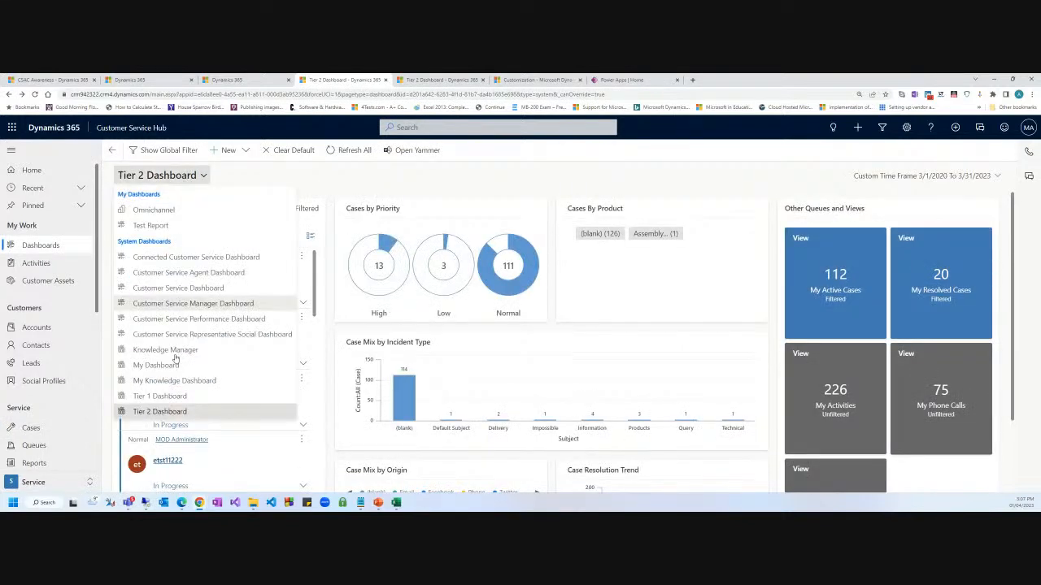
click(159, 396)
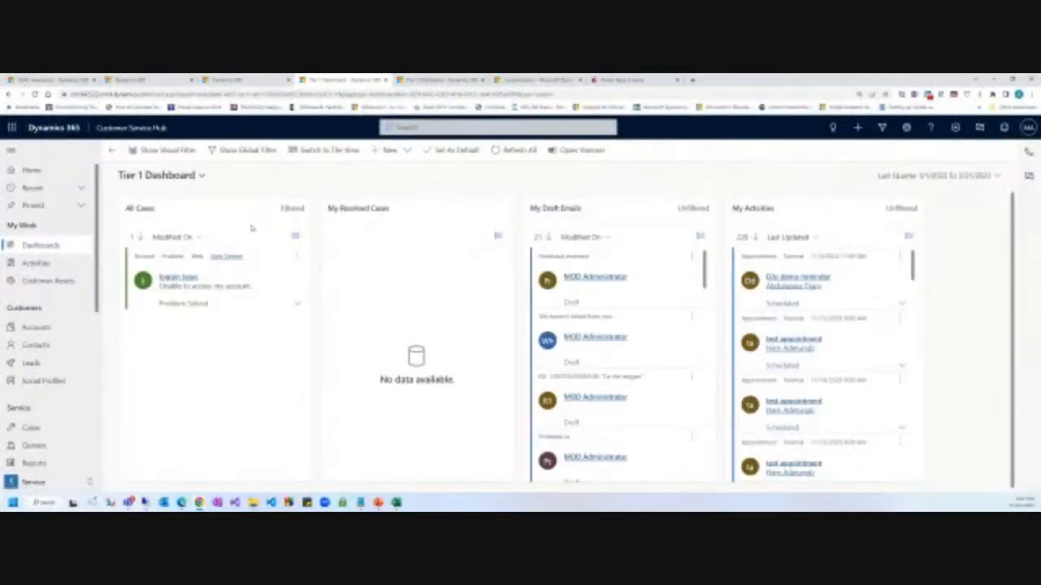
Set a custom time frame of 1/1/2020 to 3/31/2023 and show the dashboard as tiles.
click(947, 175)
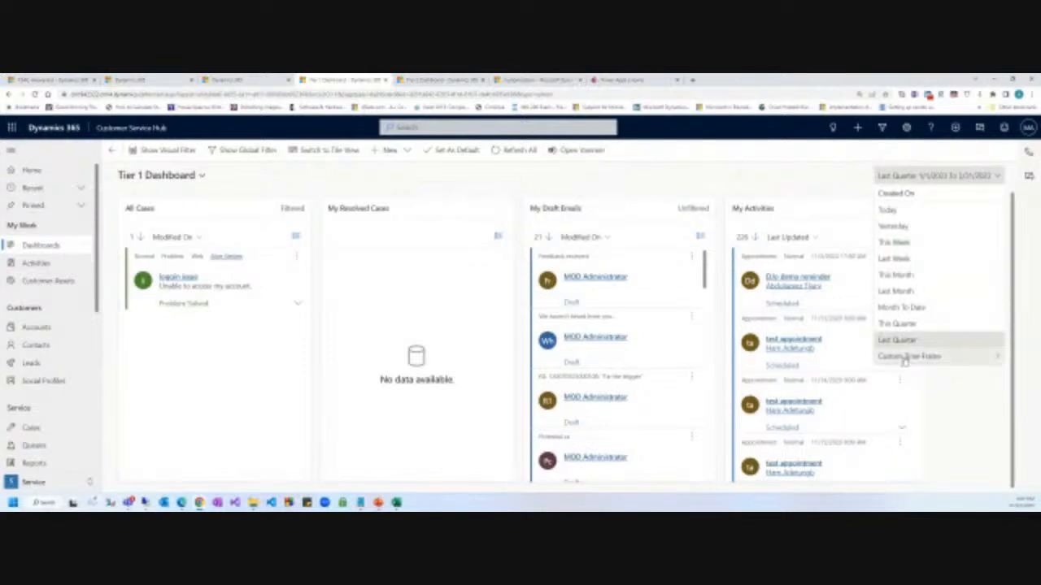
click(909, 356)
click(921, 226)
key(BackSpace)
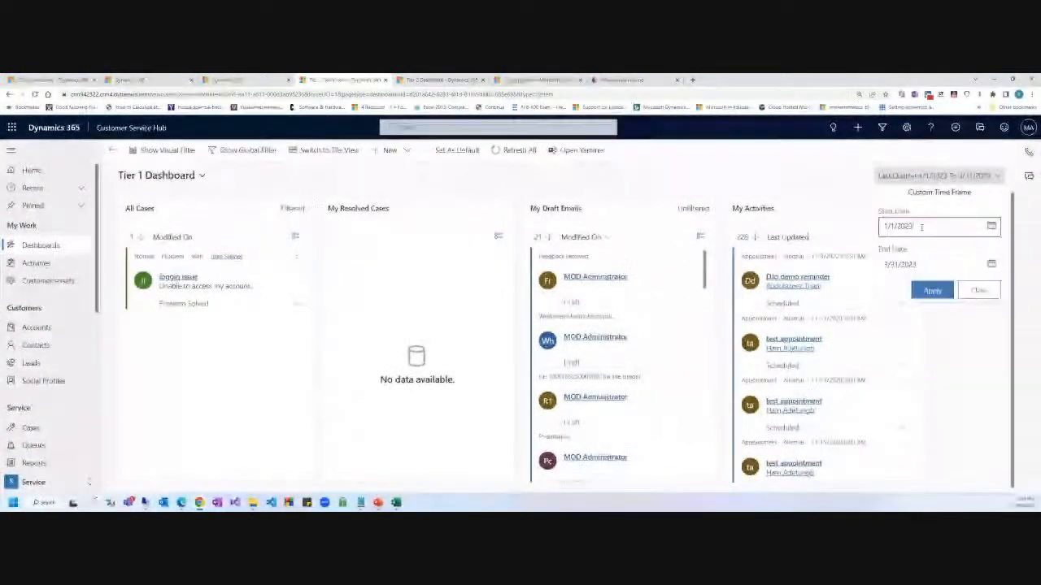
text(0)
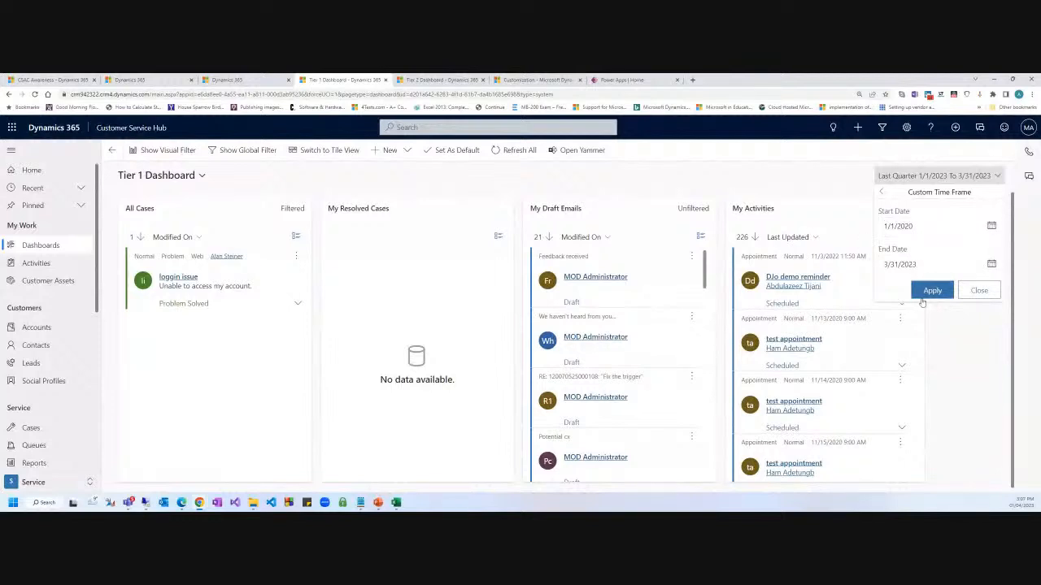
click(931, 291)
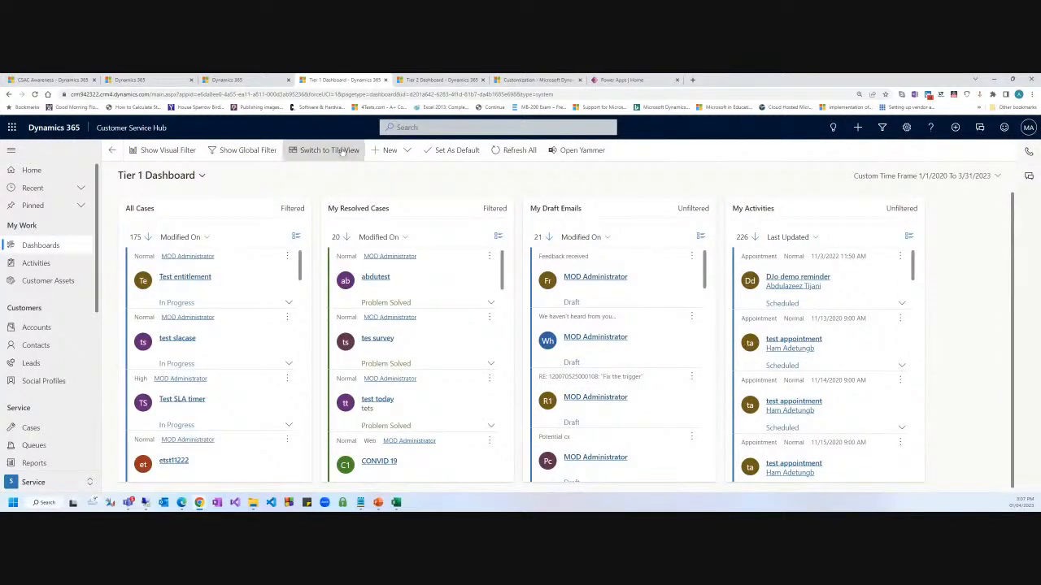
click(329, 150)
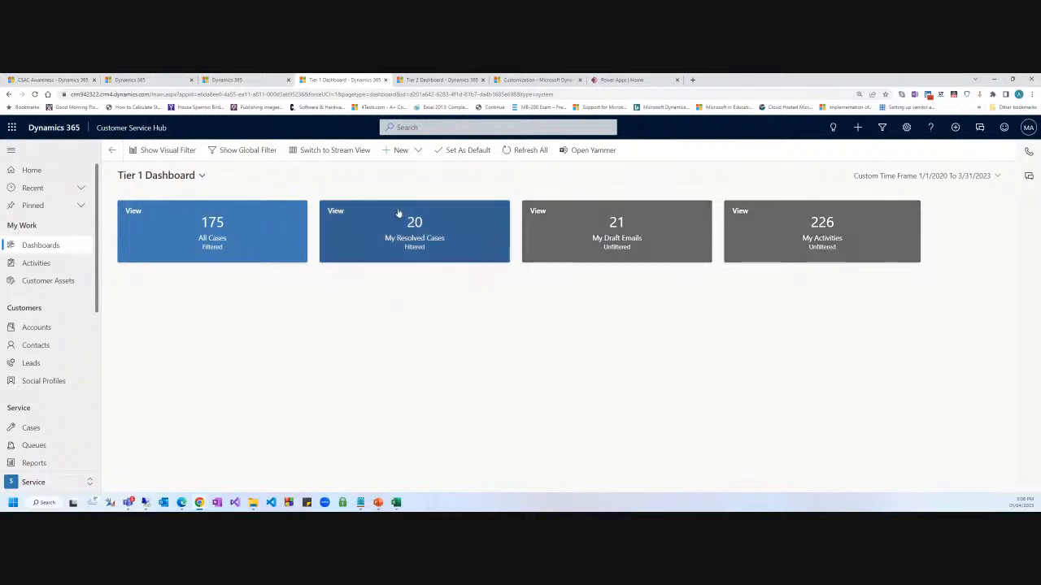
Return the Tier 1 Dashboard to case lists and show the priority, origin, account and status charts.
click(329, 154)
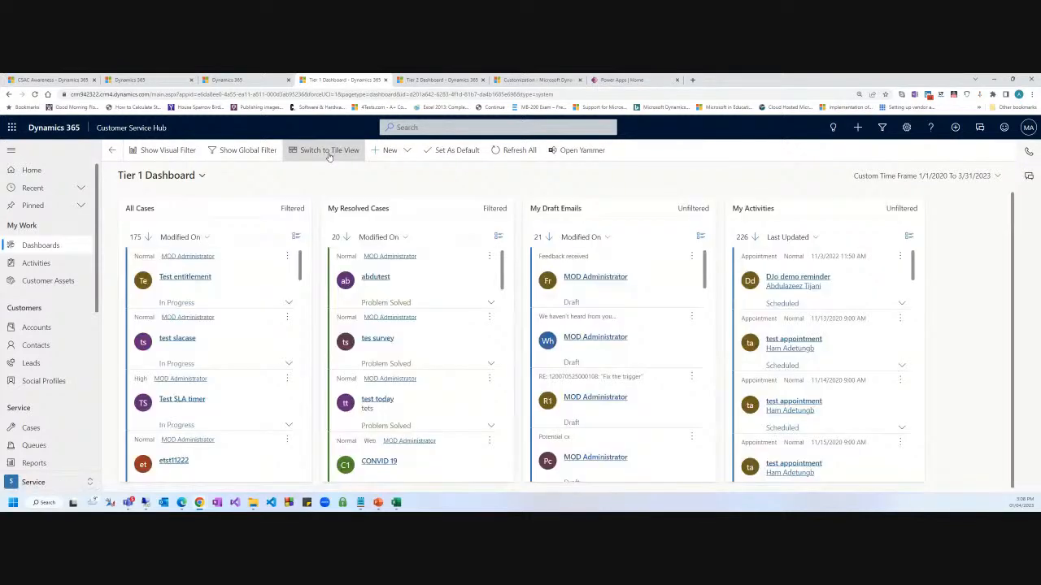
click(246, 153)
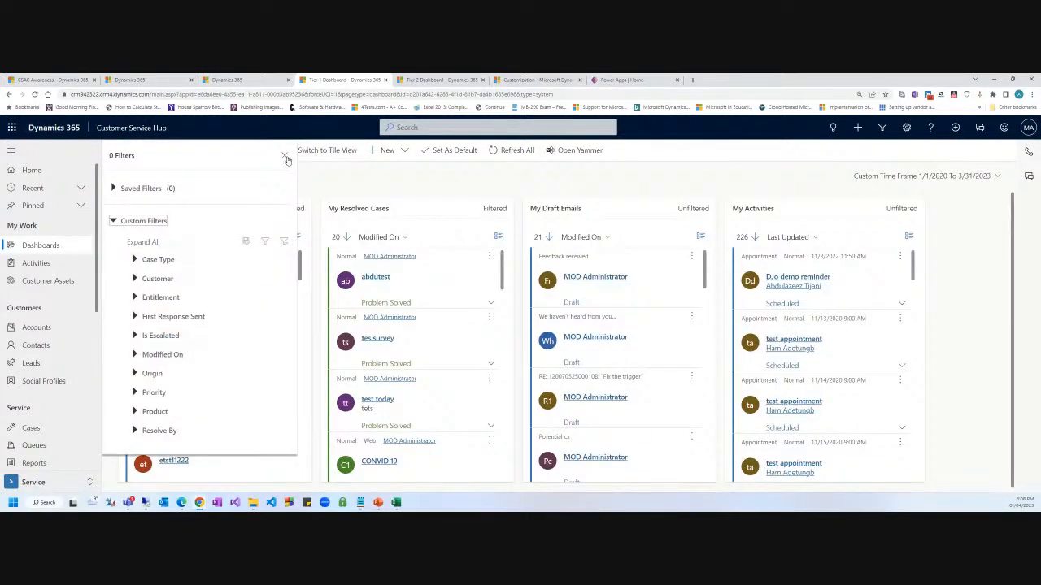
click(287, 157)
click(169, 154)
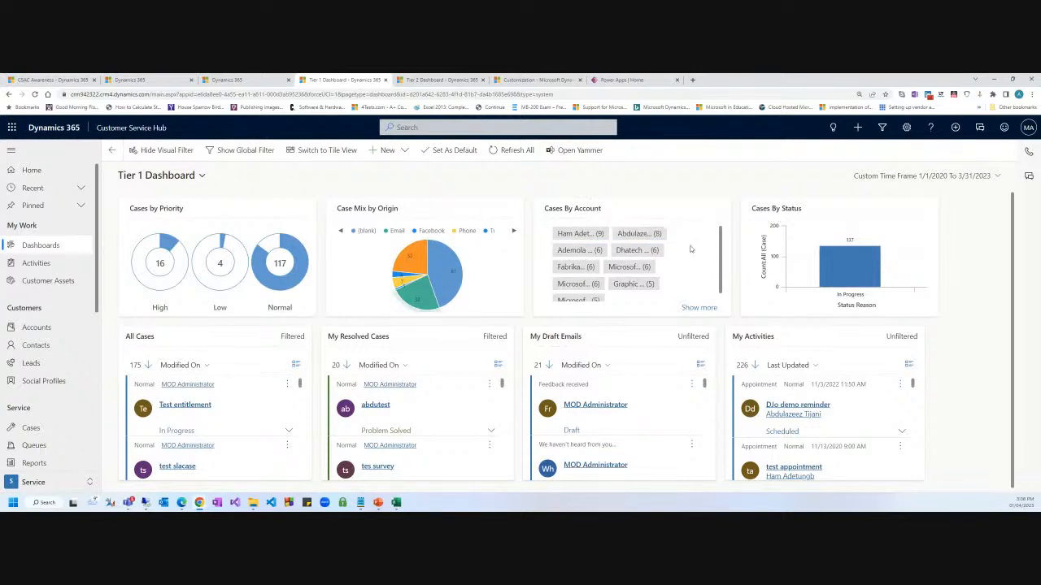
Expand and collapse the Cases By Account chart list, then open the dashboard selector.
scroll(692, 252, down, 1)
click(702, 309)
scroll(696, 278, down, 1)
scroll(696, 278, up, 2)
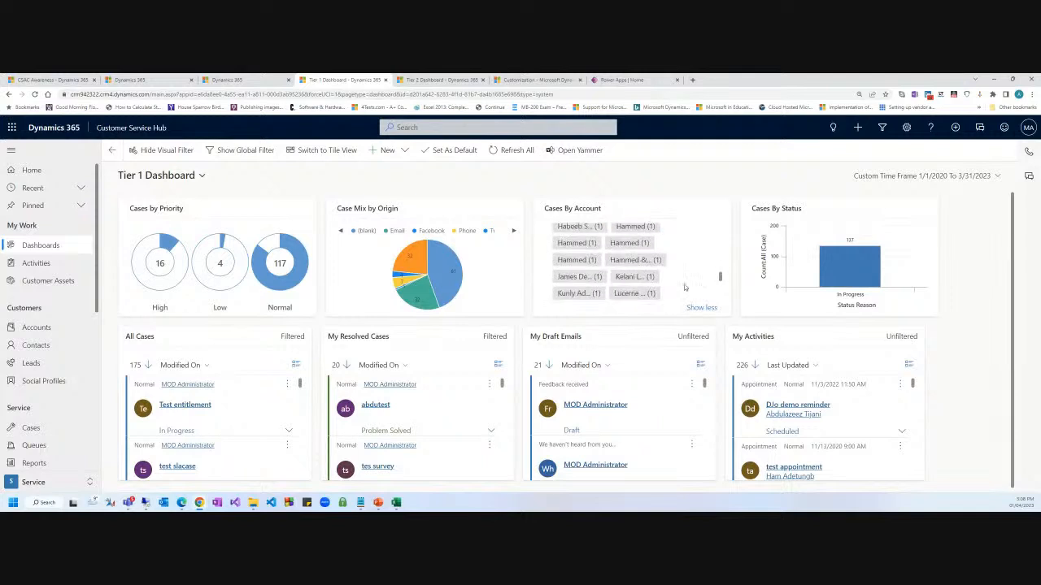
click(699, 307)
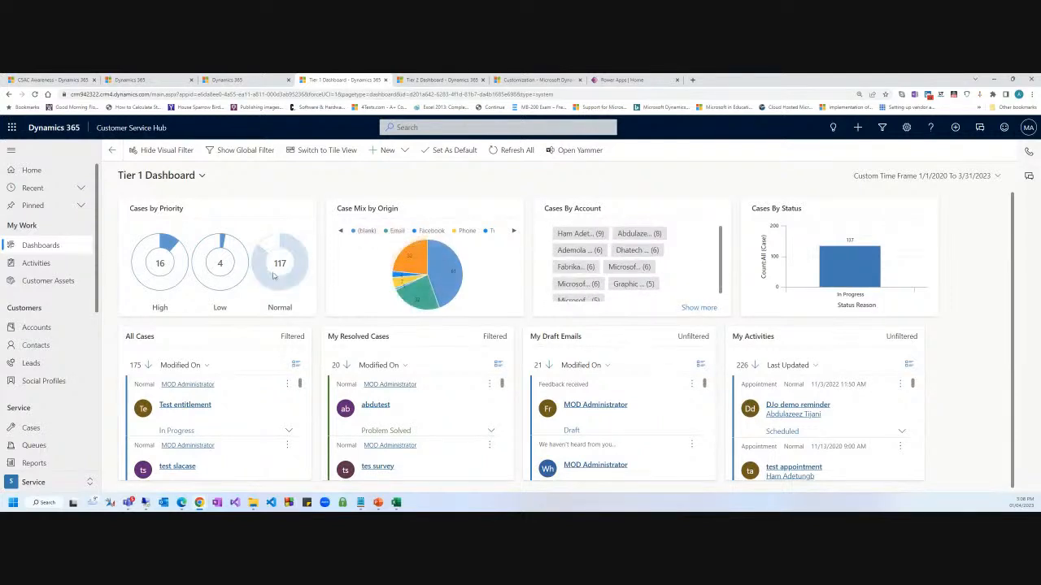
scroll(469, 374, down, 1)
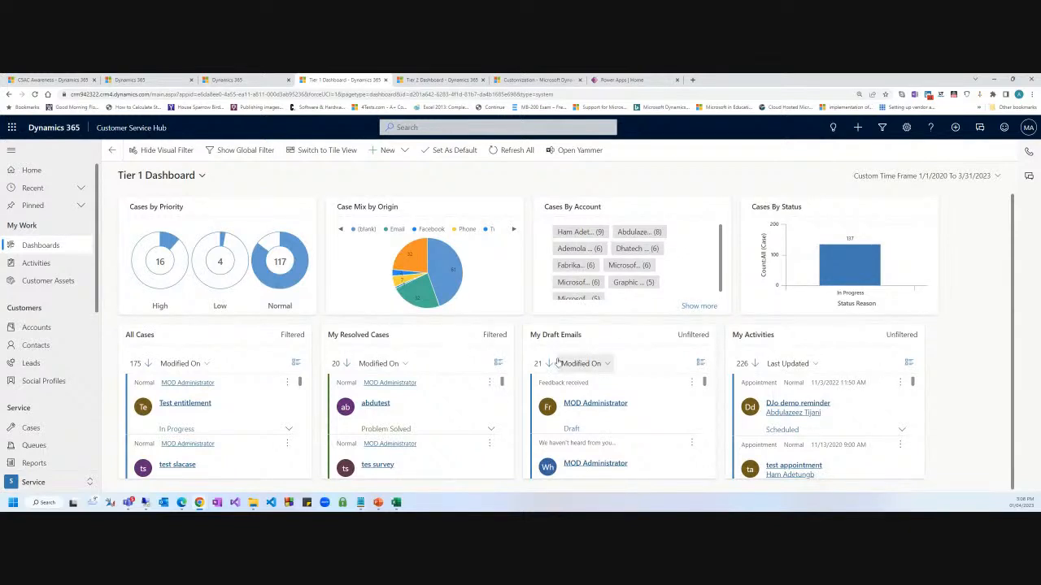
scroll(218, 288, up, 1)
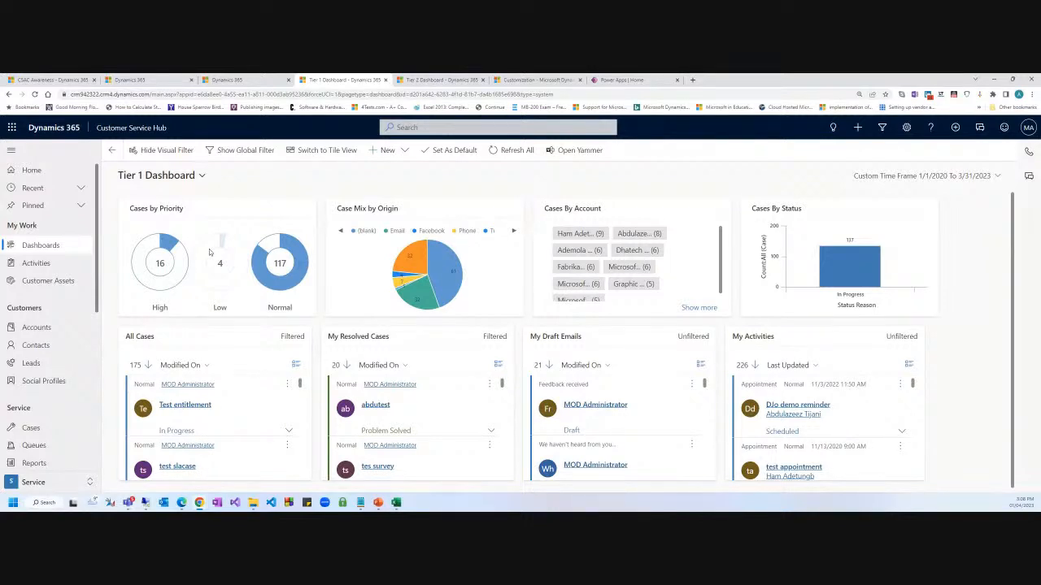
click(163, 174)
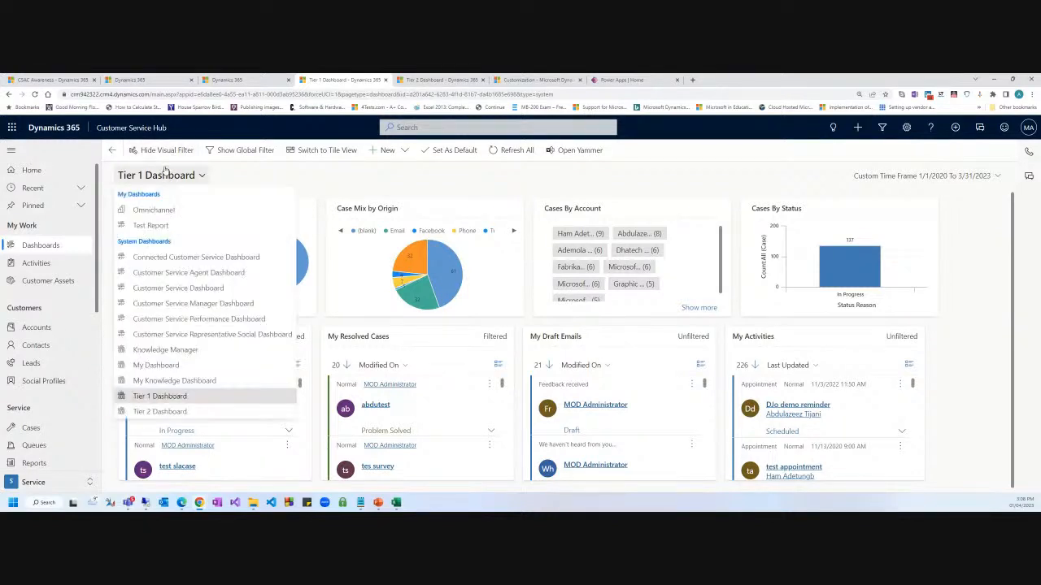
Switch to the Customer Service Agent Dashboard and browse its case views, keeping My Active Cases.
click(154, 274)
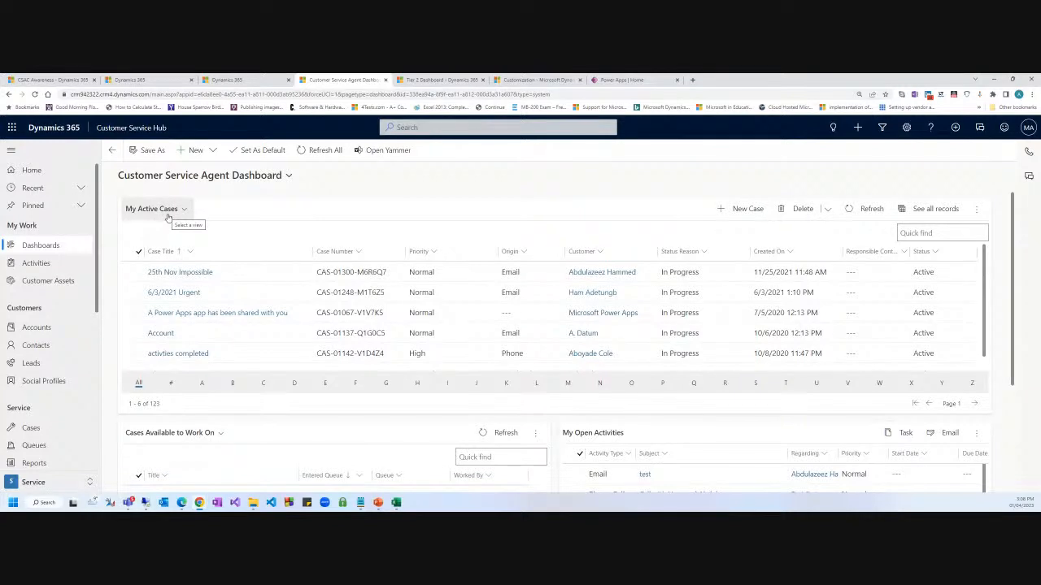
click(168, 210)
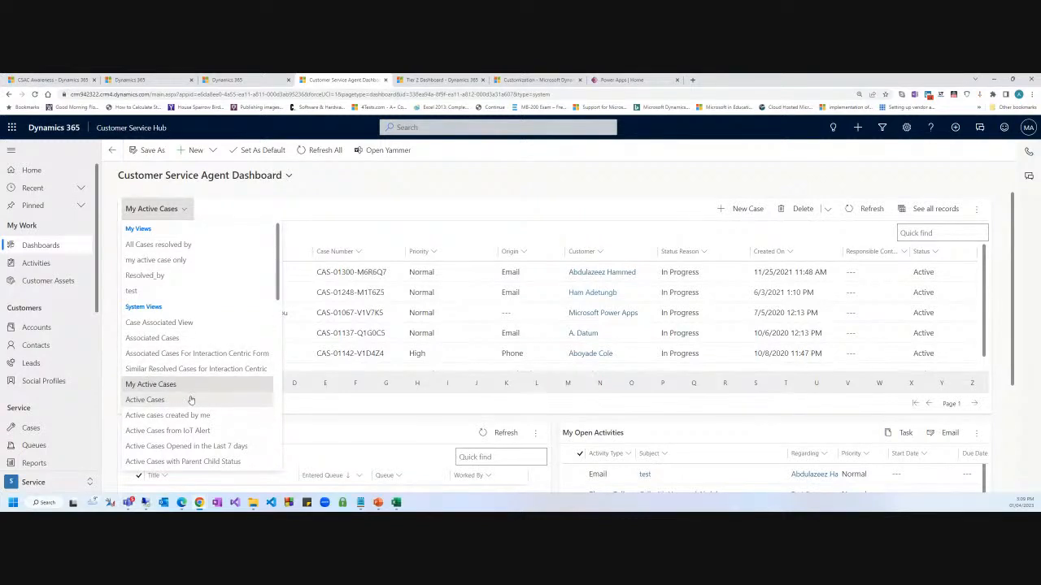
scroll(191, 400, down, 6)
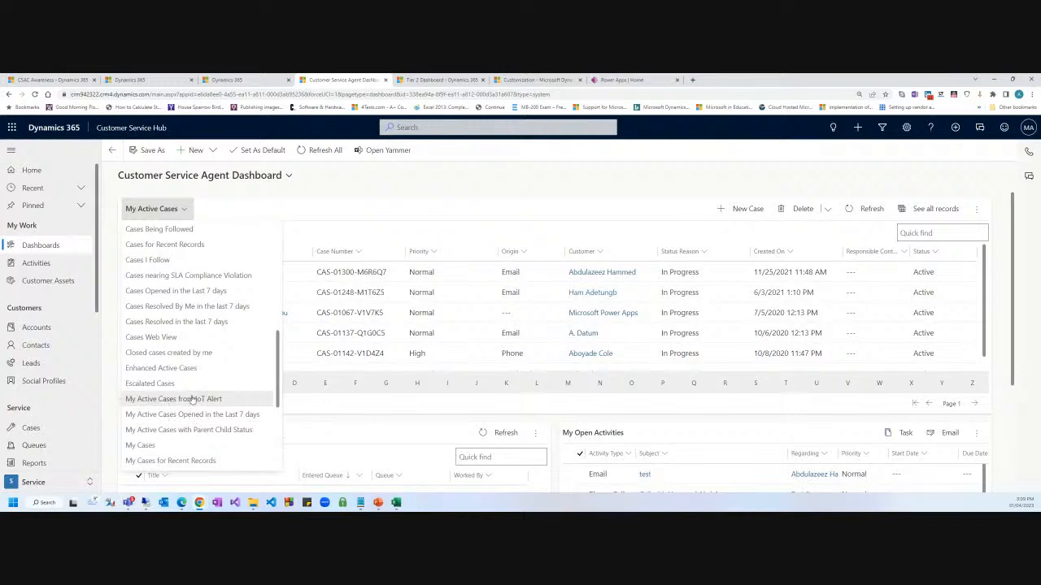
scroll(193, 393, up, 6)
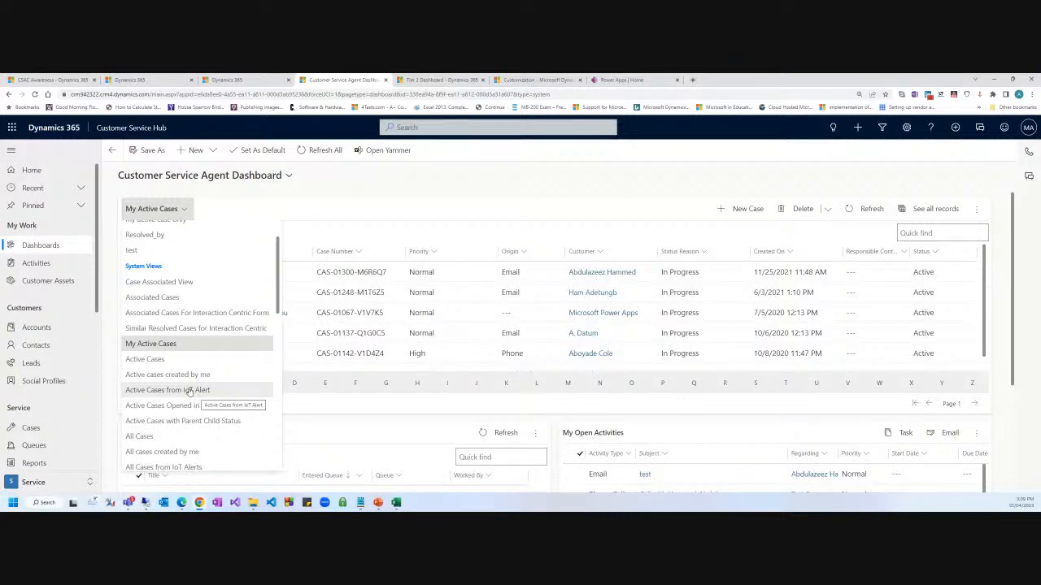
click(350, 188)
click(167, 209)
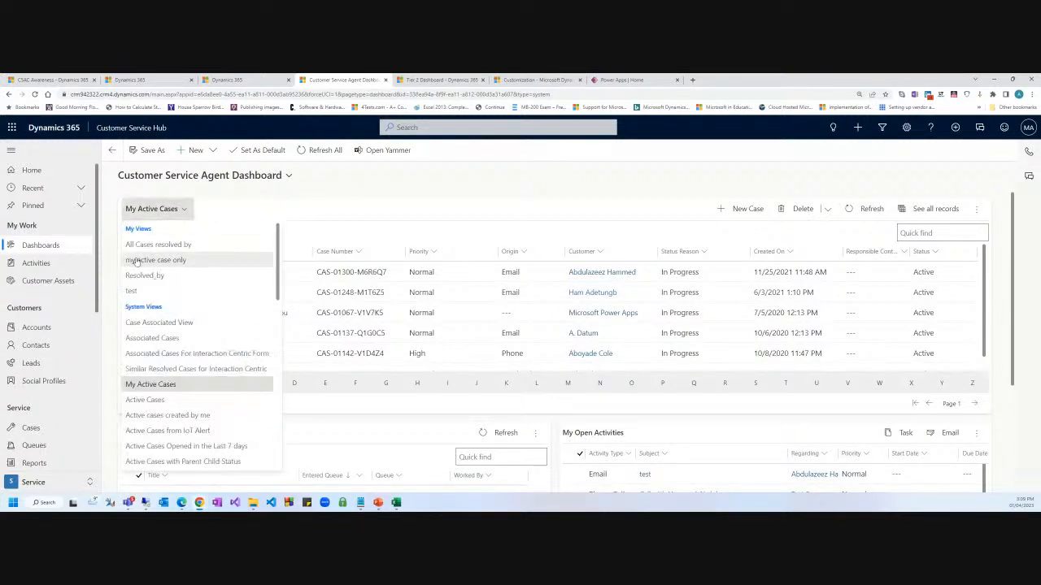
click(321, 189)
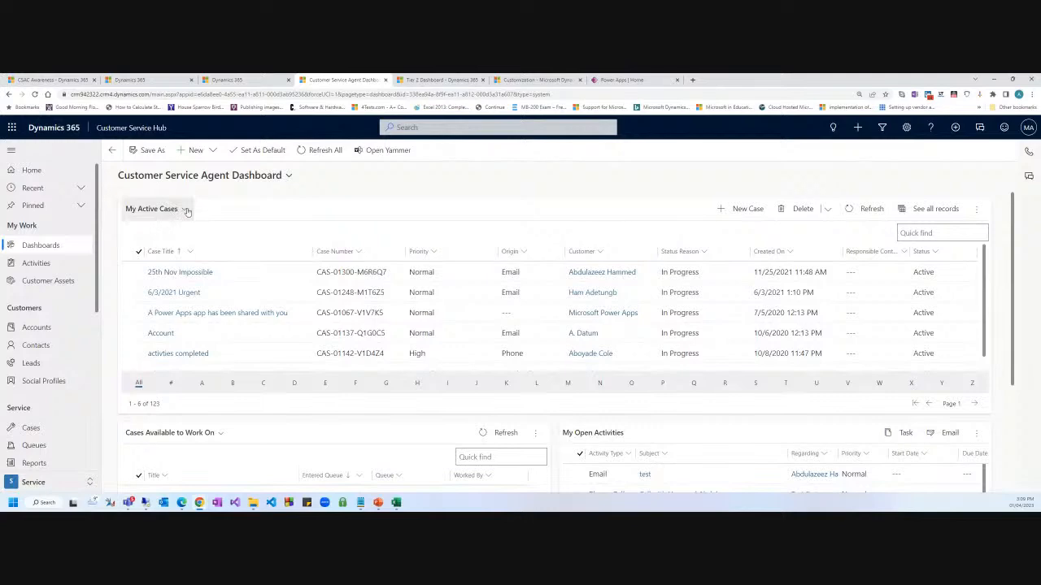
Scroll through the Agent Dashboard's case and queue lists, then open the dashboard selector.
scroll(200, 355, down, 2)
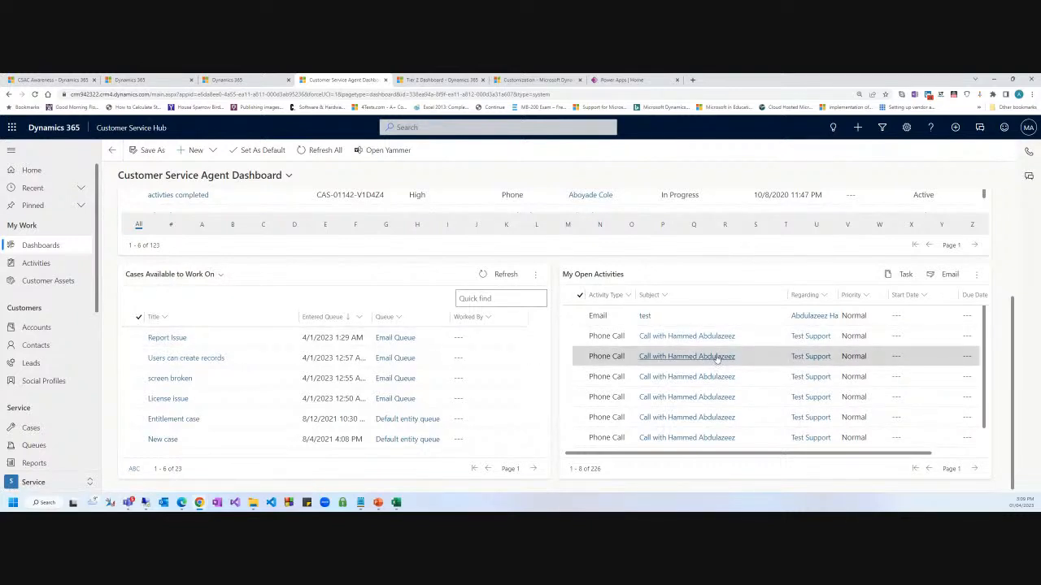
scroll(715, 358, down, 1)
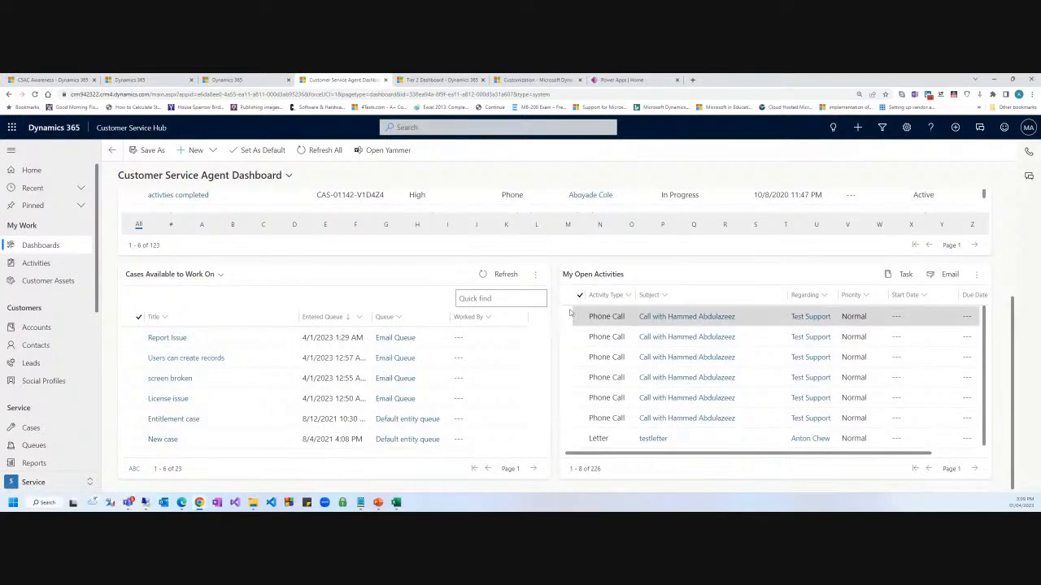
scroll(610, 357, up, 4)
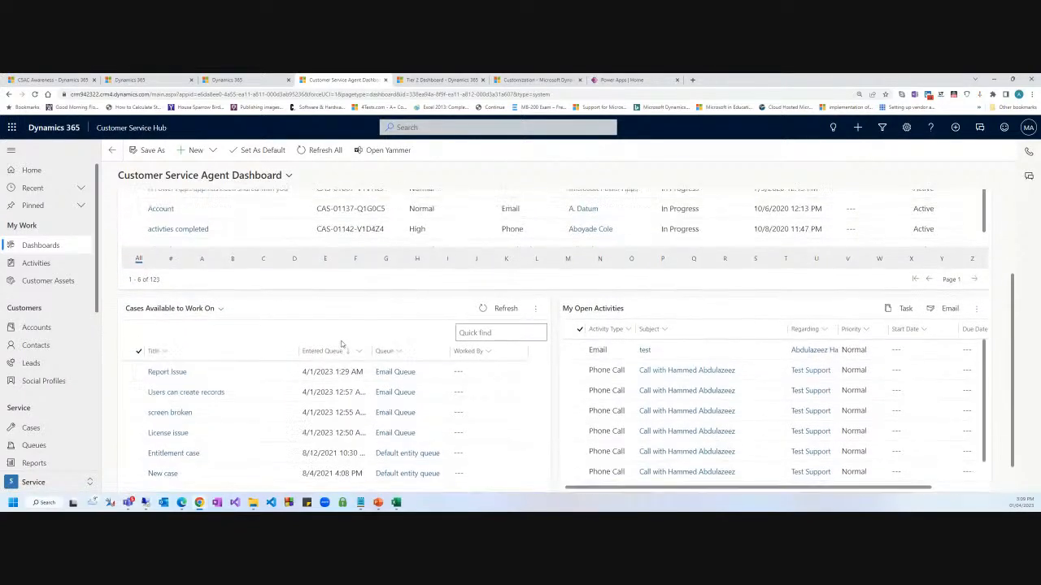
scroll(163, 357, down, 3)
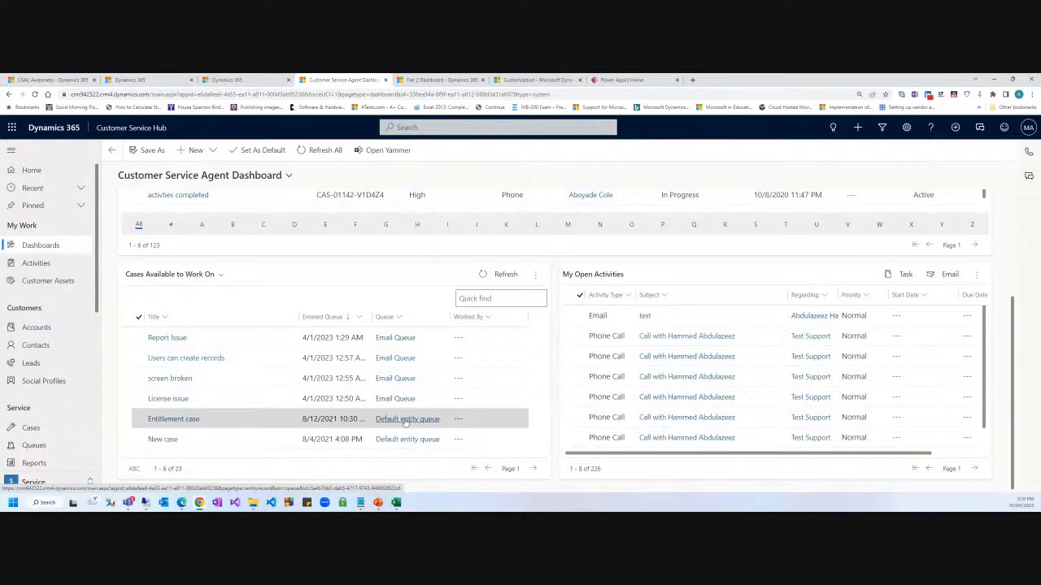
scroll(390, 390, up, 3)
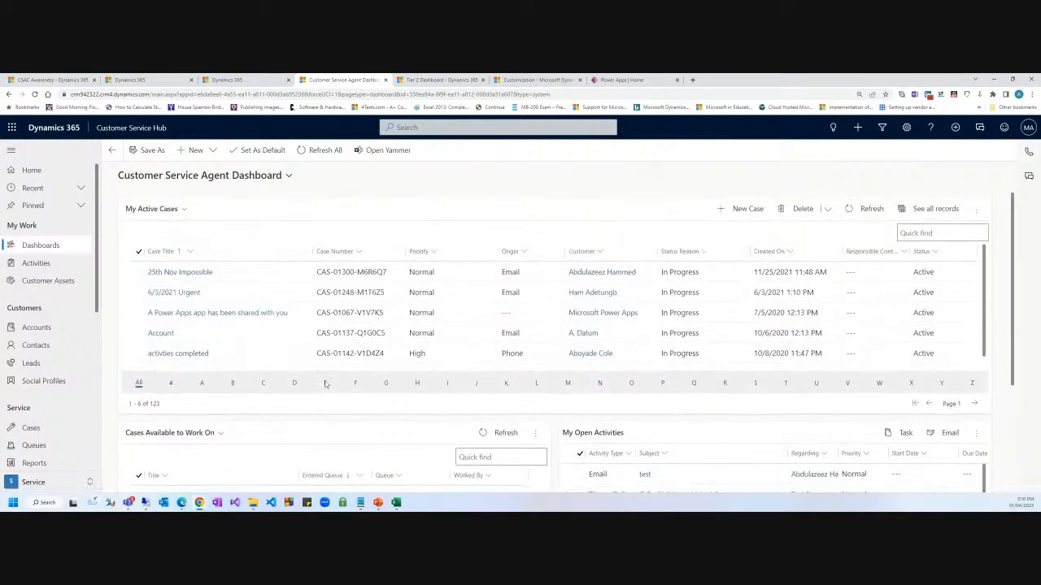
click(259, 177)
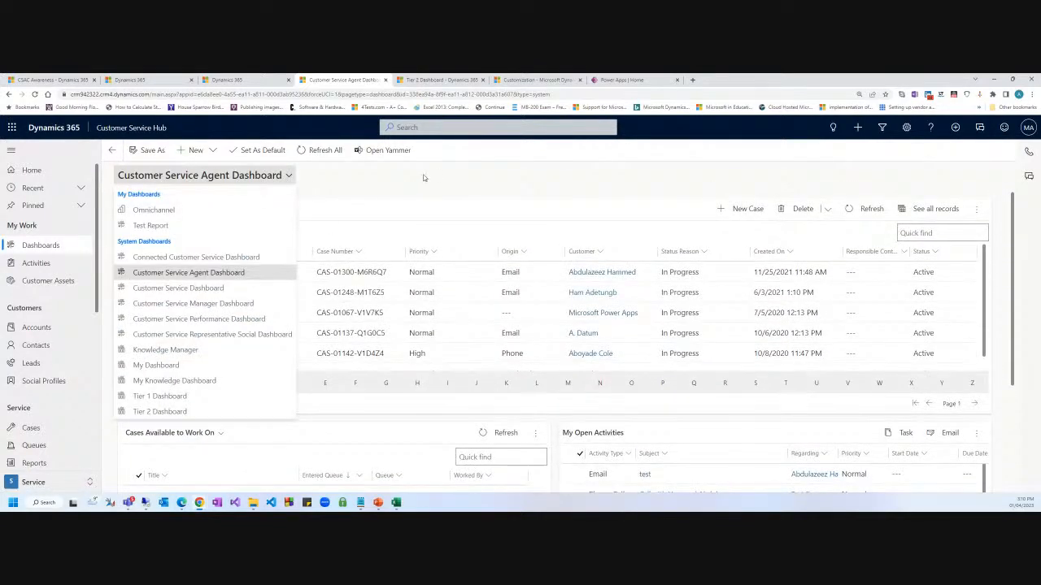
Switch to the Customer Service Dashboard and scroll through its active-case charts.
click(191, 288)
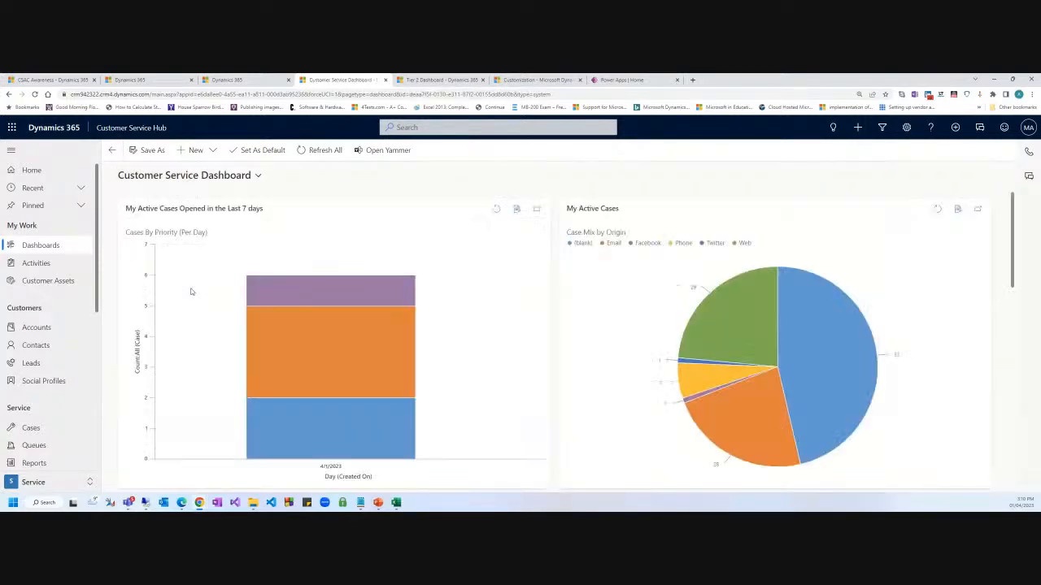
scroll(374, 309, down, 3)
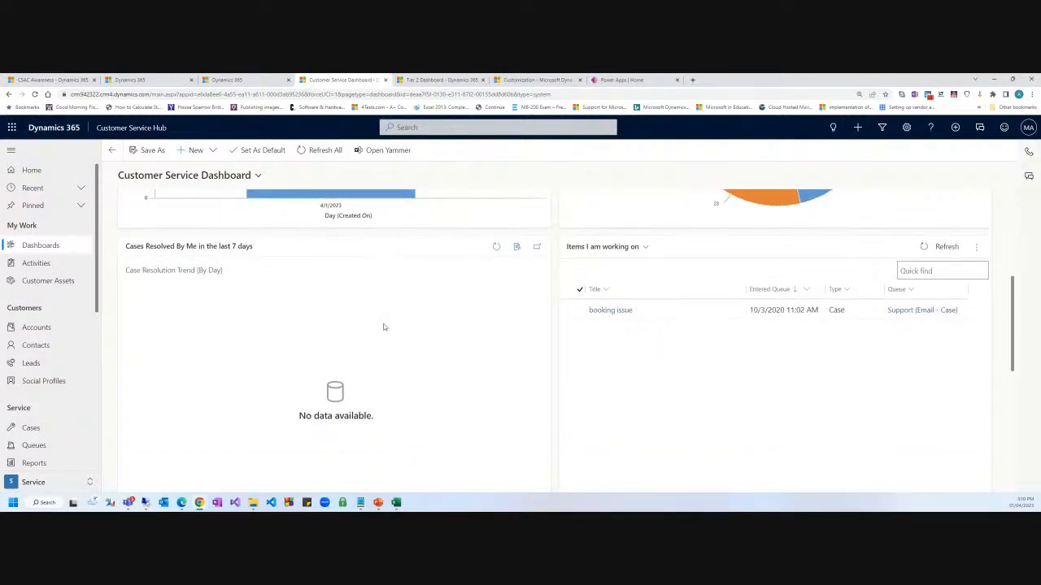
scroll(402, 327, up, 1)
scroll(403, 328, up, 3)
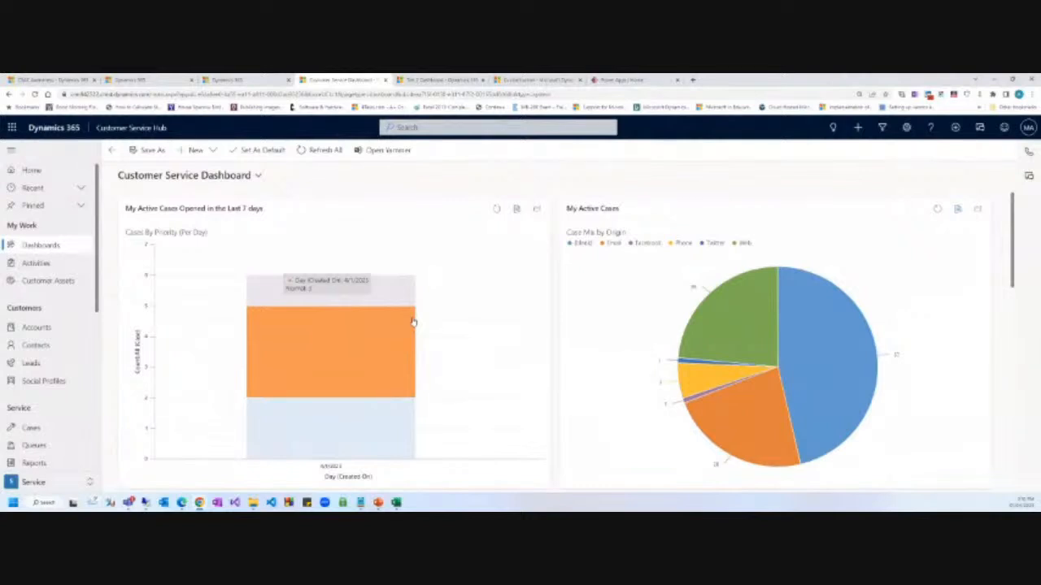
scroll(296, 250, down, 1)
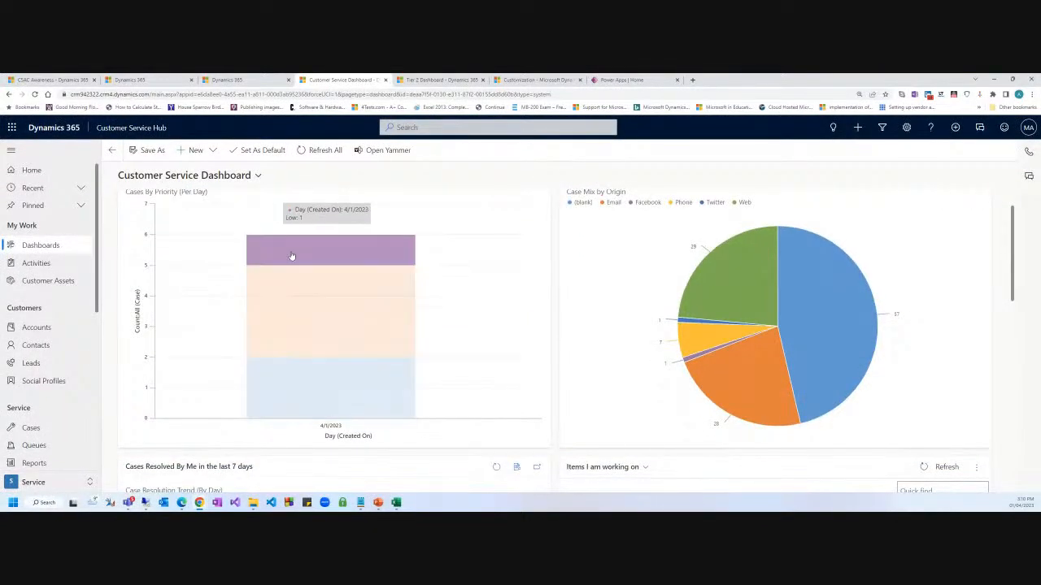
scroll(293, 258, down, 3)
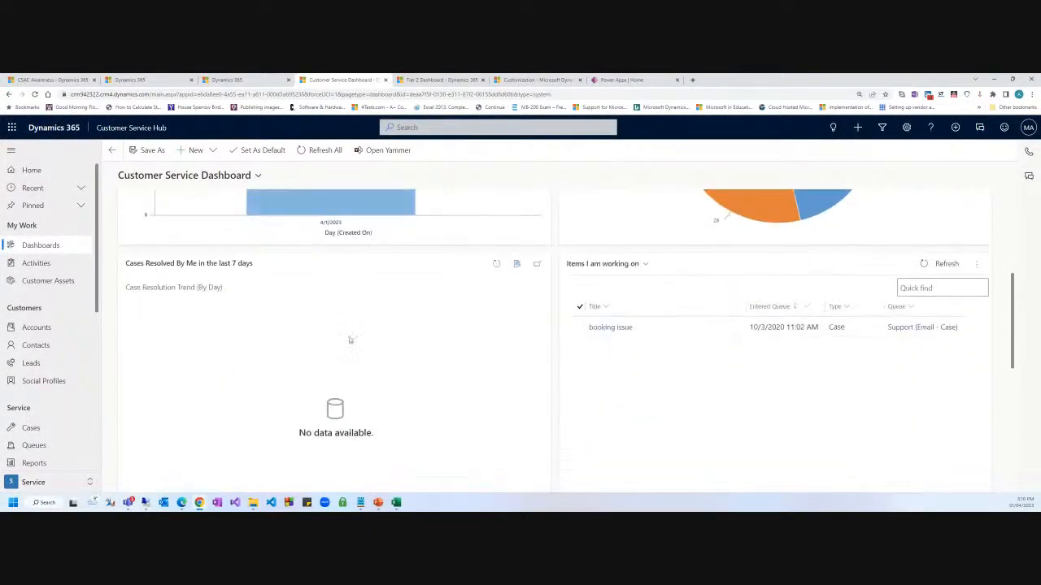
Open the booking issue case from Items I am working on, then return to the dashboard.
click(608, 328)
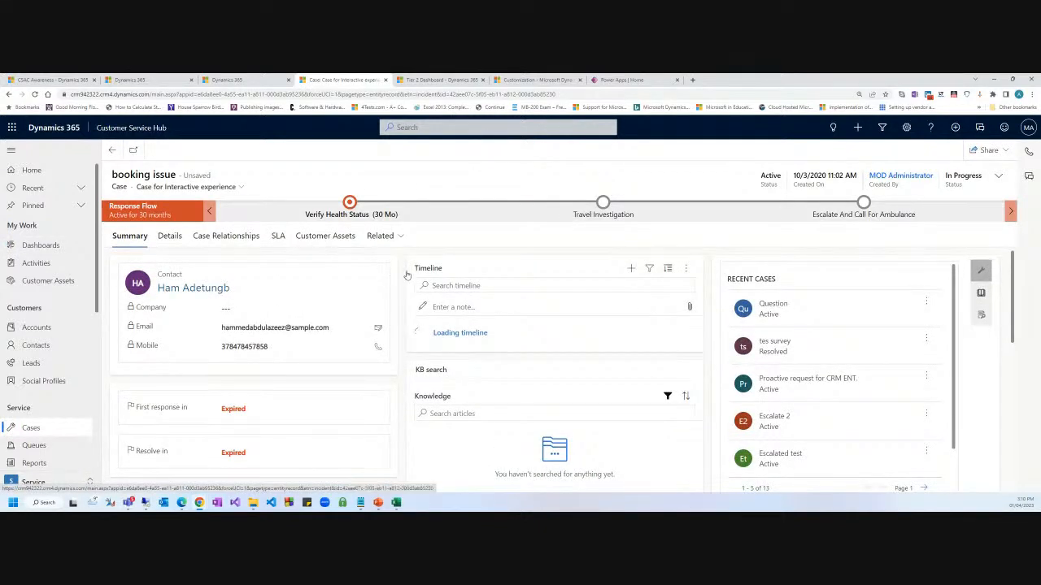
click(112, 153)
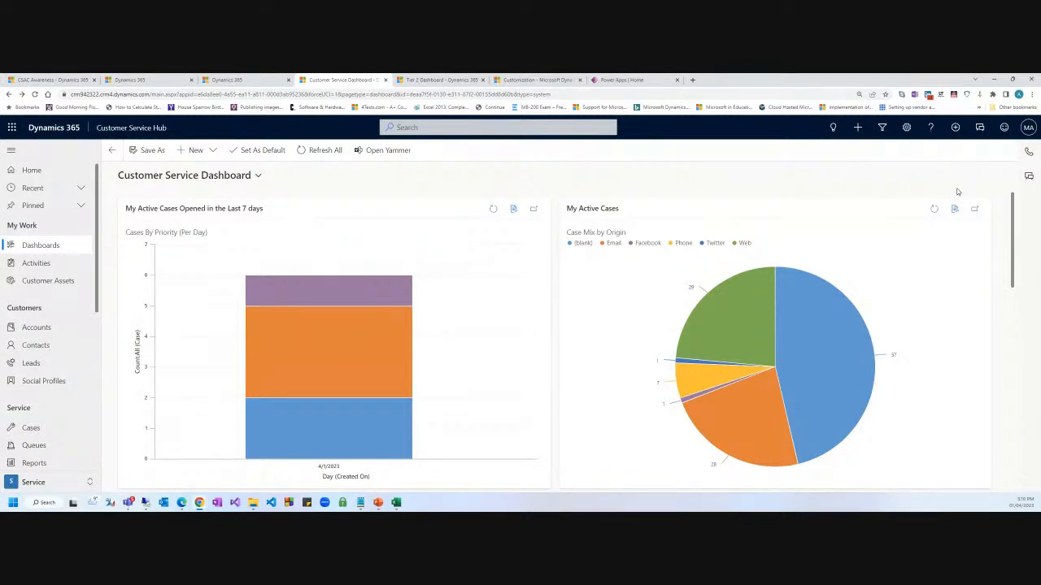
scroll(402, 233, down, 4)
scroll(393, 258, up, 2)
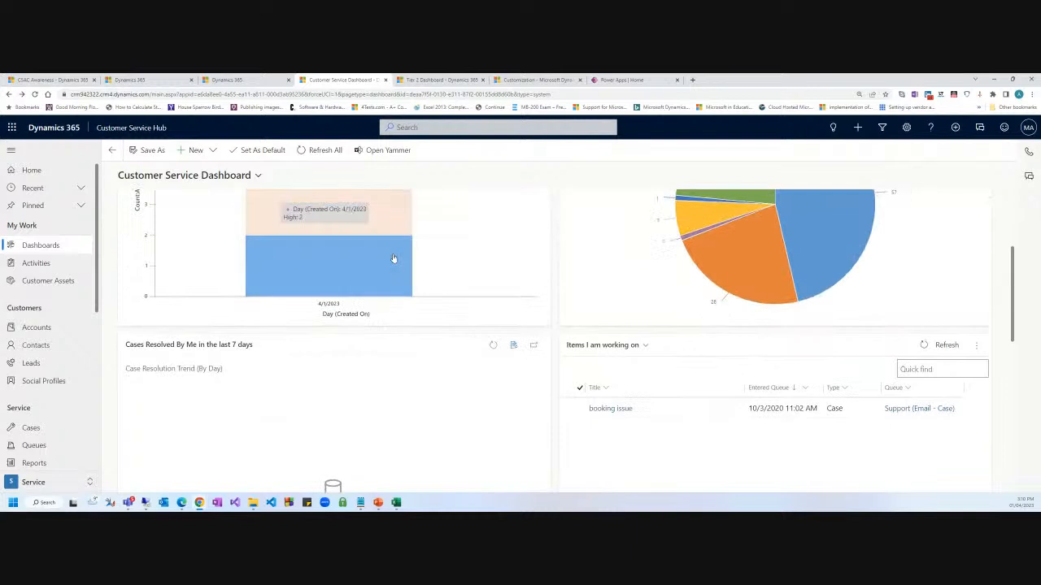
scroll(392, 259, up, 3)
scroll(395, 255, down, 4)
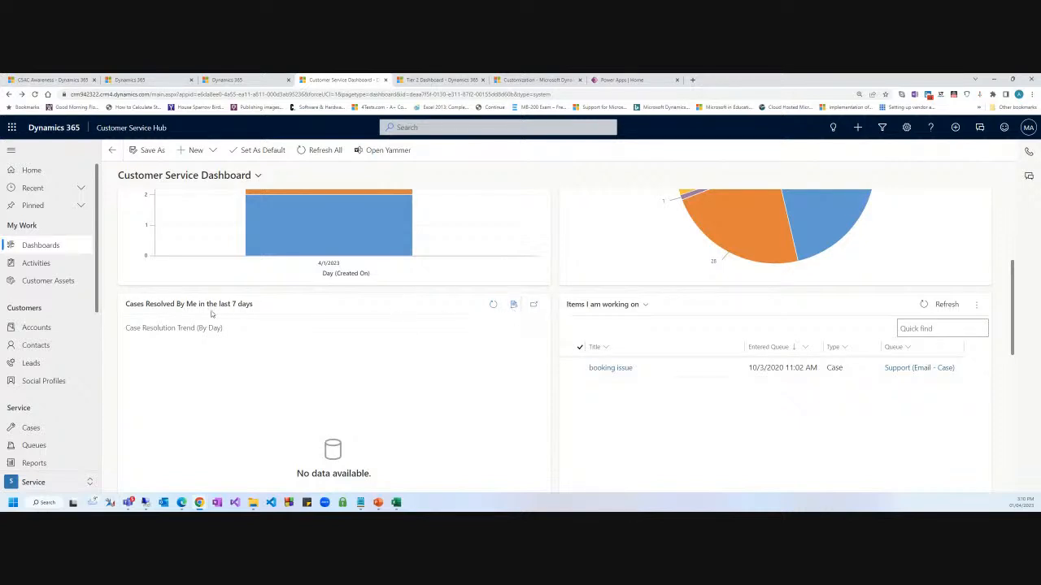
drag(208, 311, 262, 311)
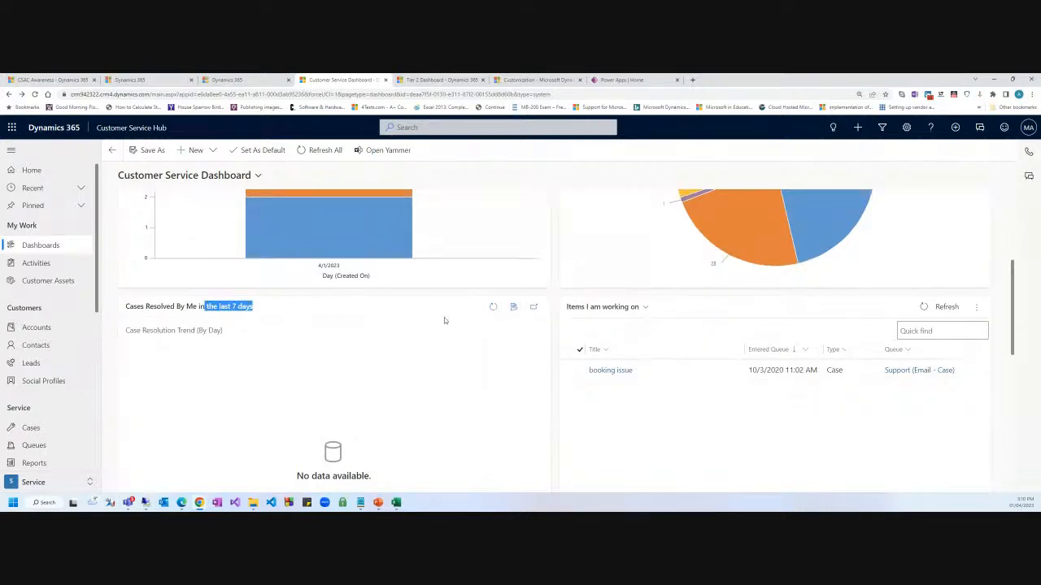
scroll(444, 317, up, 3)
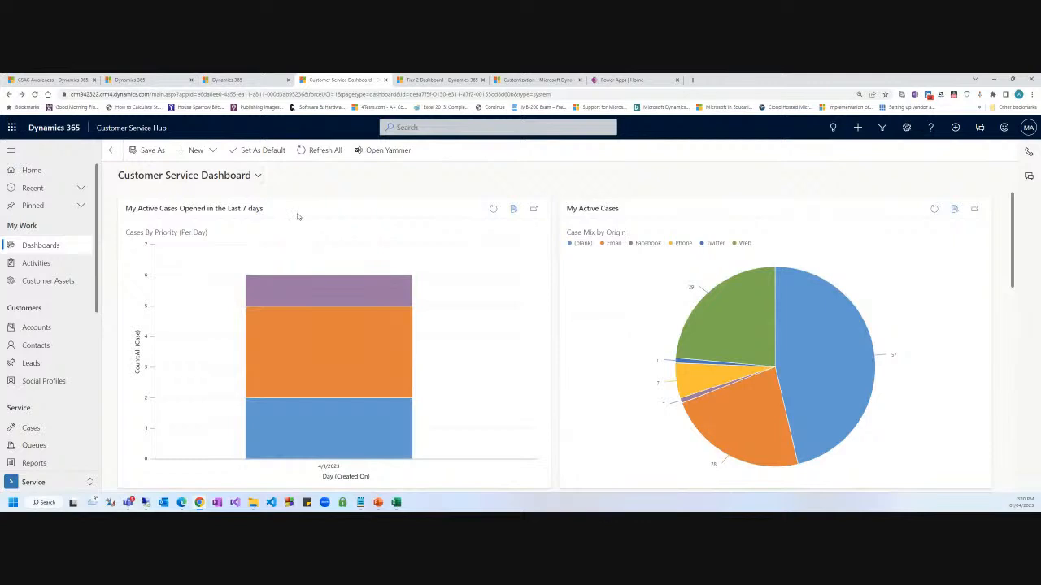
scroll(279, 209, down, 3)
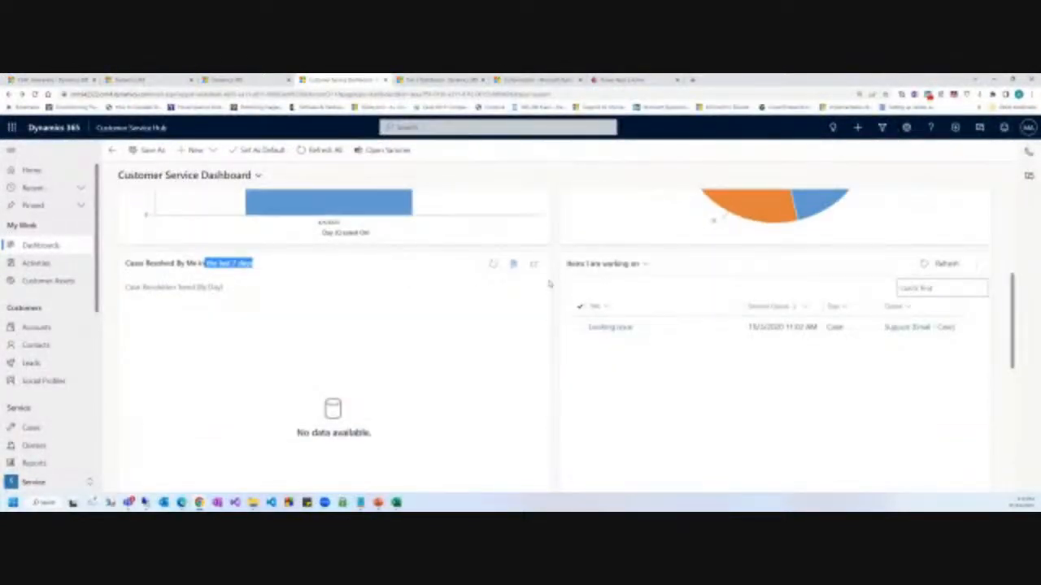
scroll(424, 226, up, 3)
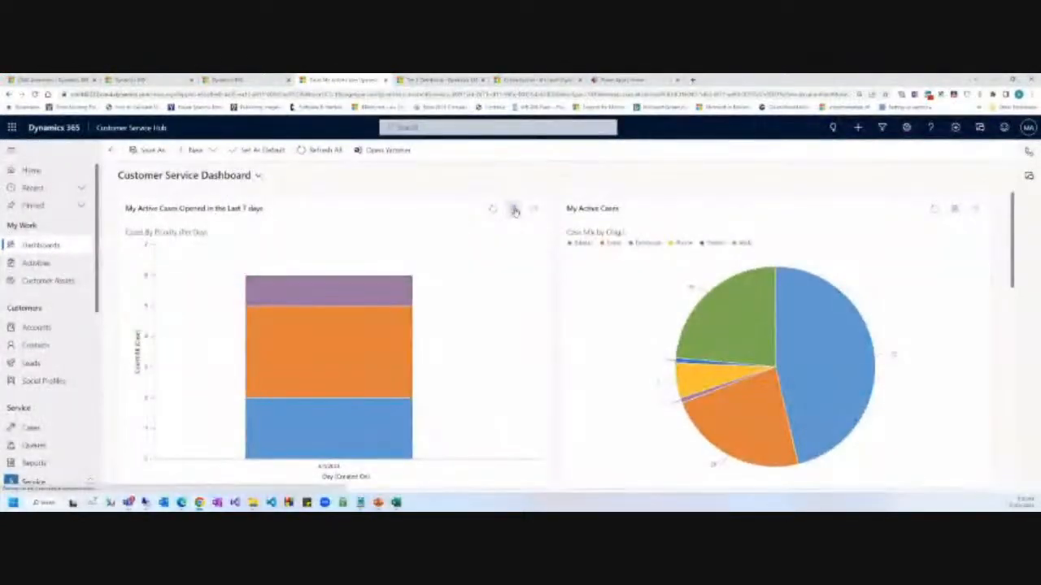
Open the 123 My Active Cases records behind the last-7-days chart, toggling the side chart.
click(513, 209)
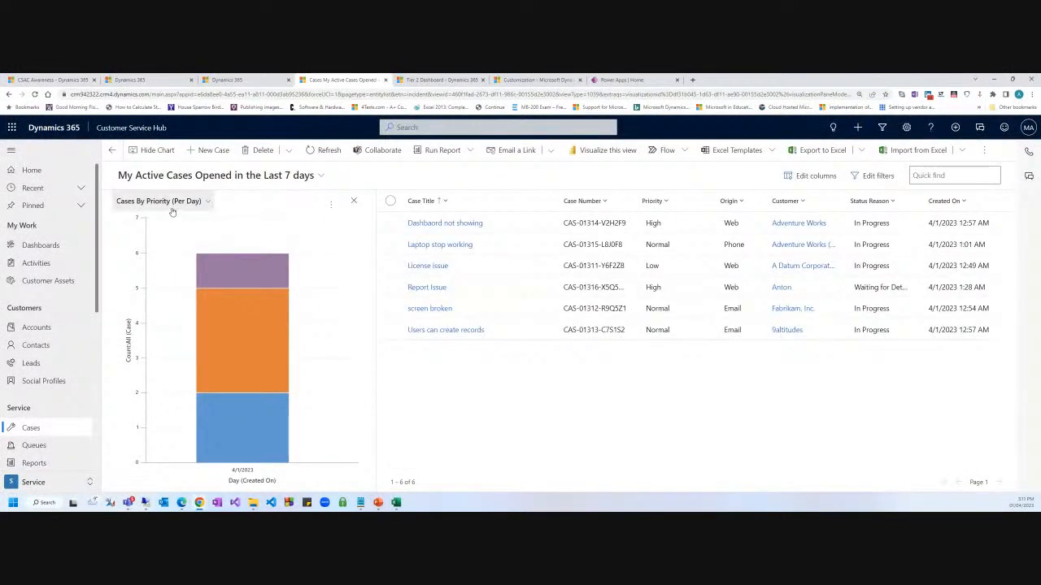
click(303, 176)
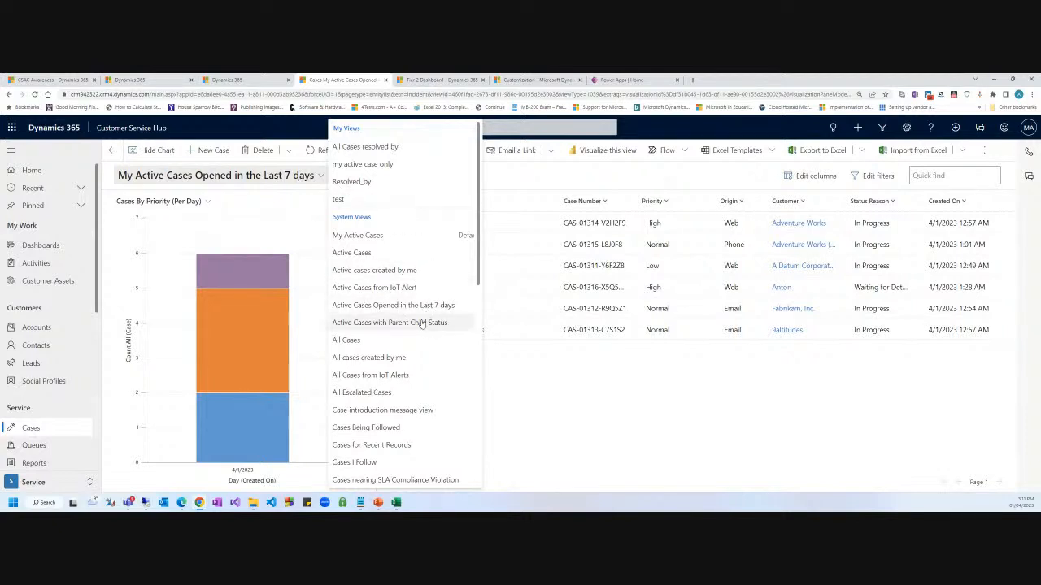
click(387, 236)
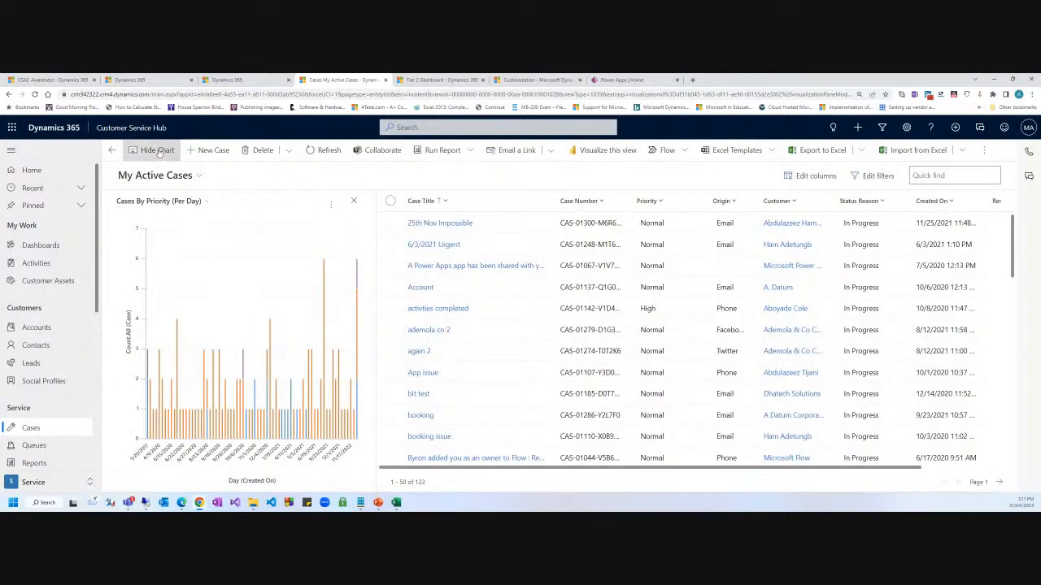
click(160, 151)
click(160, 151)
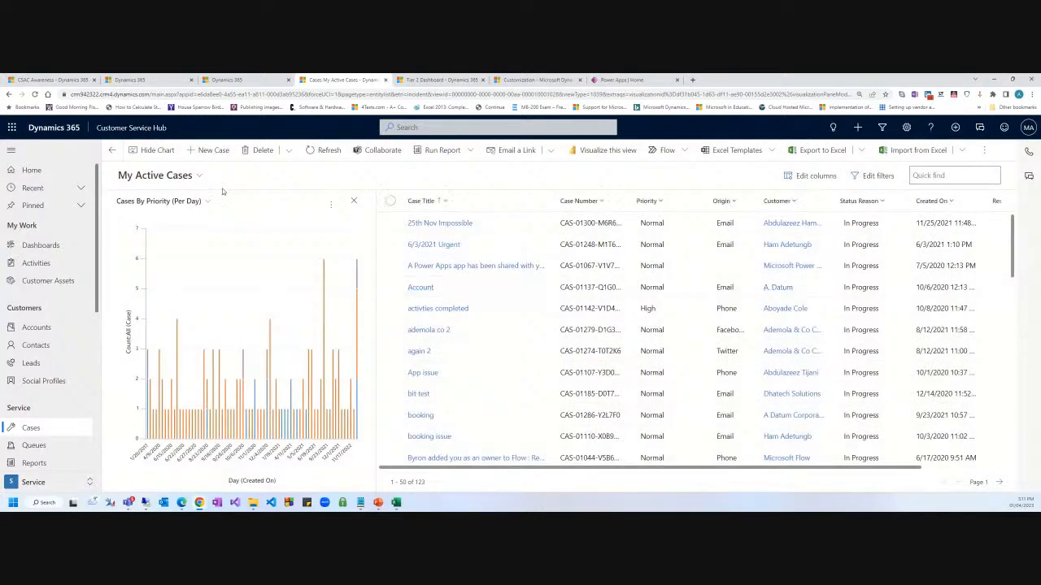
Return to the Customer Service Dashboard and open the dashboard selector.
click(180, 174)
click(395, 177)
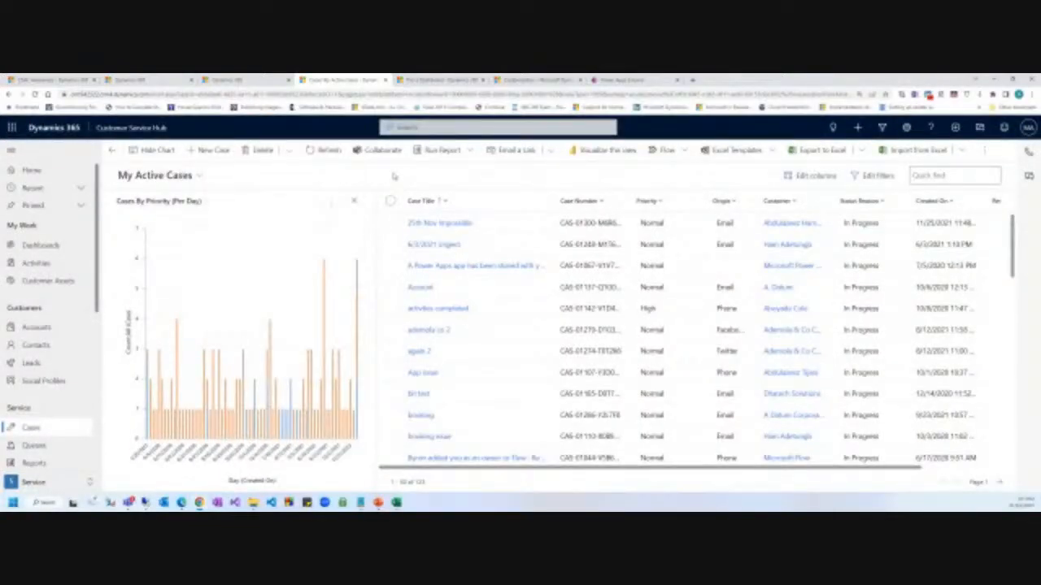
click(112, 151)
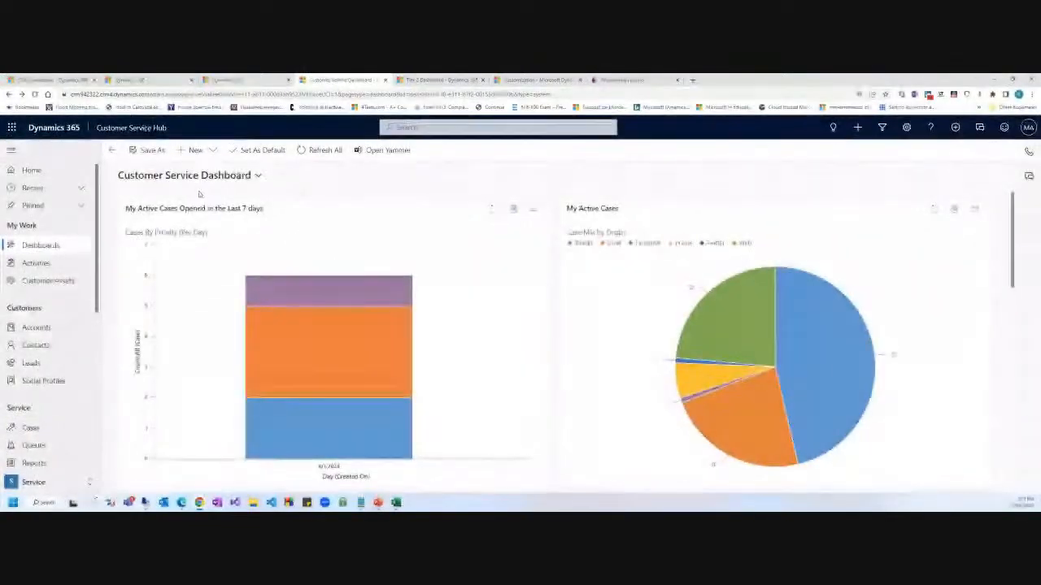
click(191, 176)
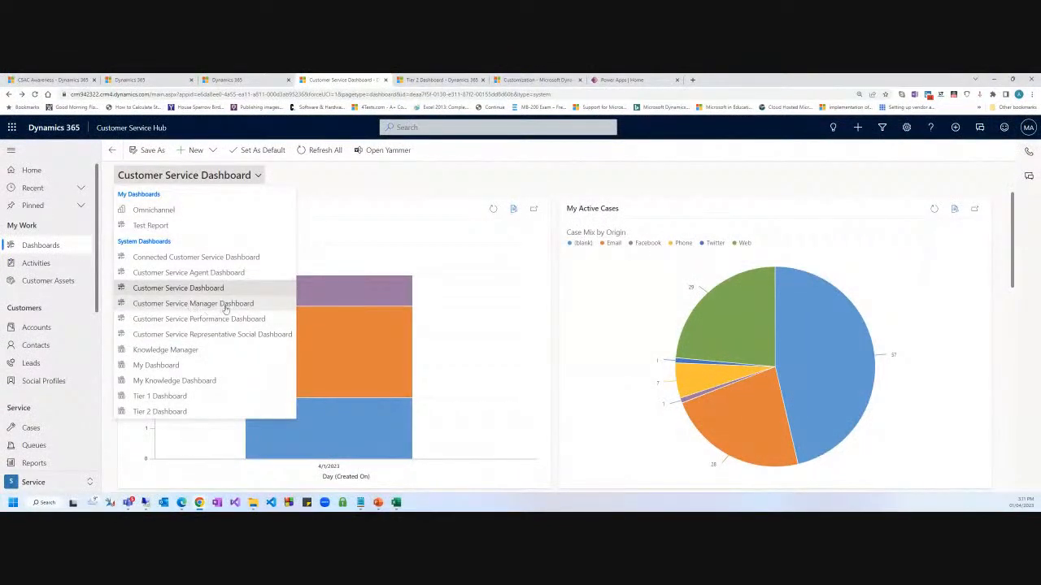
Open the Customer Service Manager Dashboard, then switch to the admin center's case topic settings.
click(225, 306)
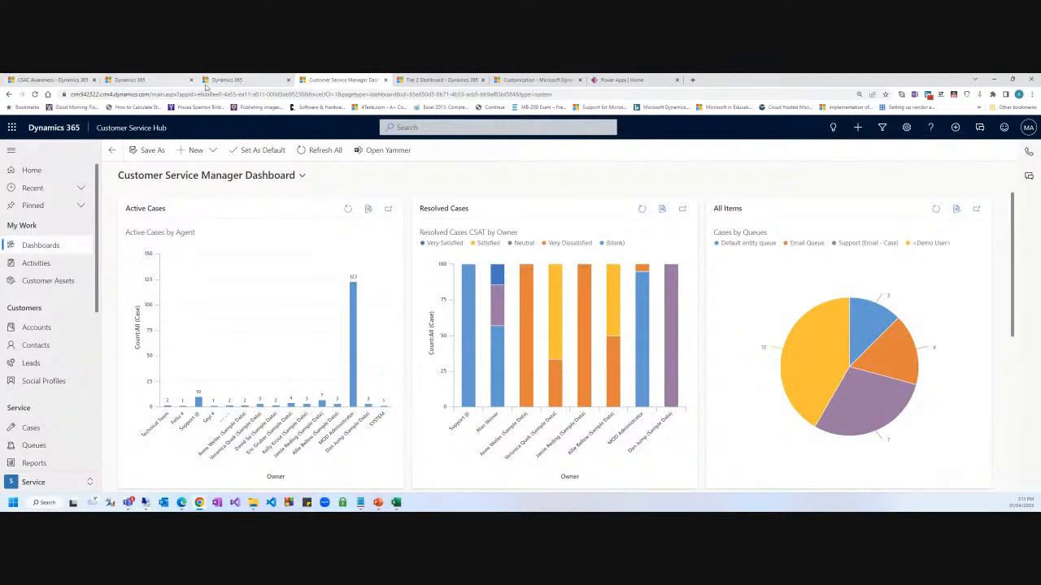
click(236, 79)
scroll(463, 322, up, 2)
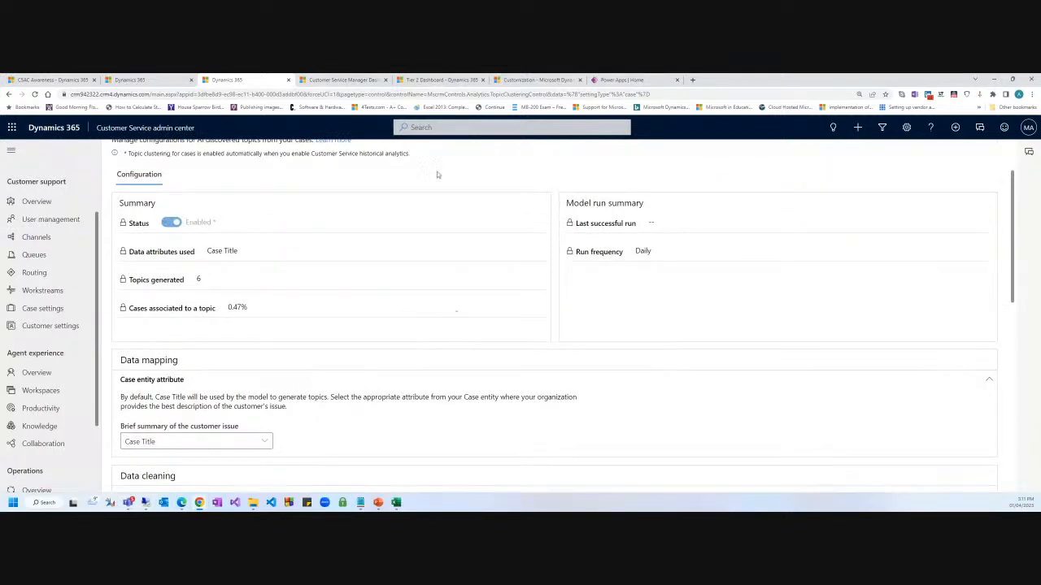
Go from the Power Apps home page through Tables to the Contoso environment's Apps list.
click(342, 80)
click(622, 80)
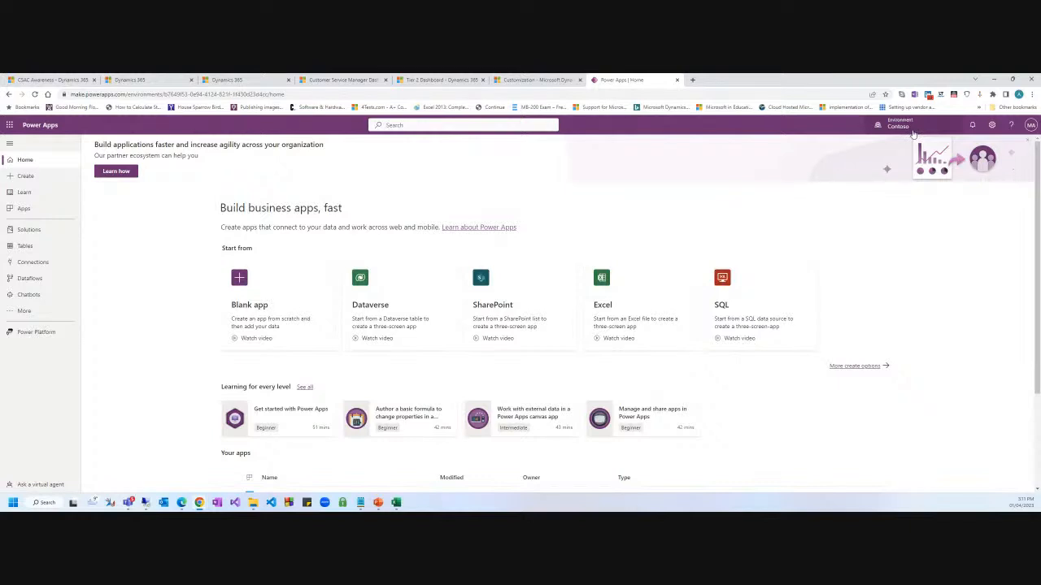
click(24, 247)
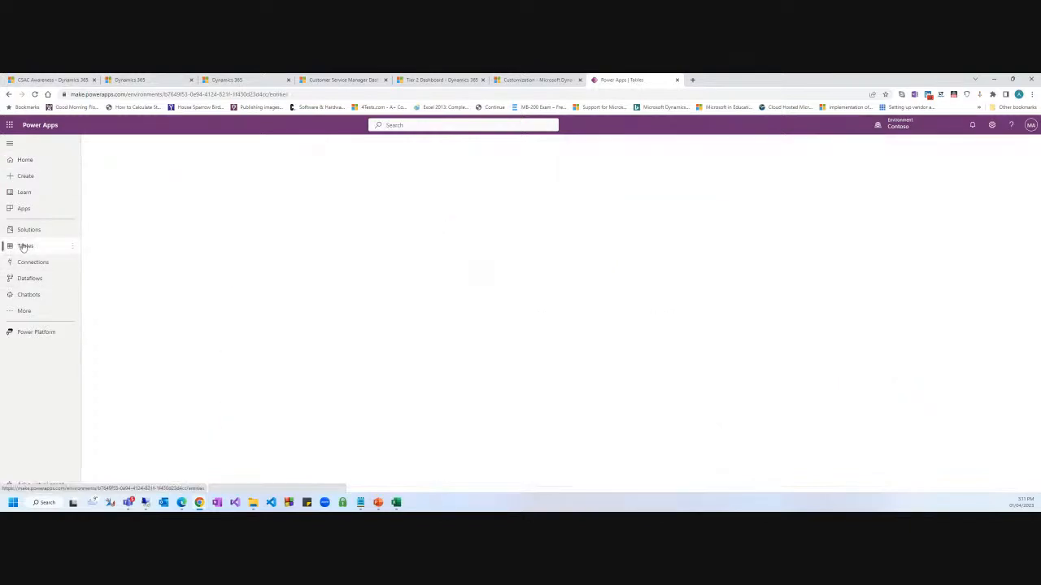
click(34, 213)
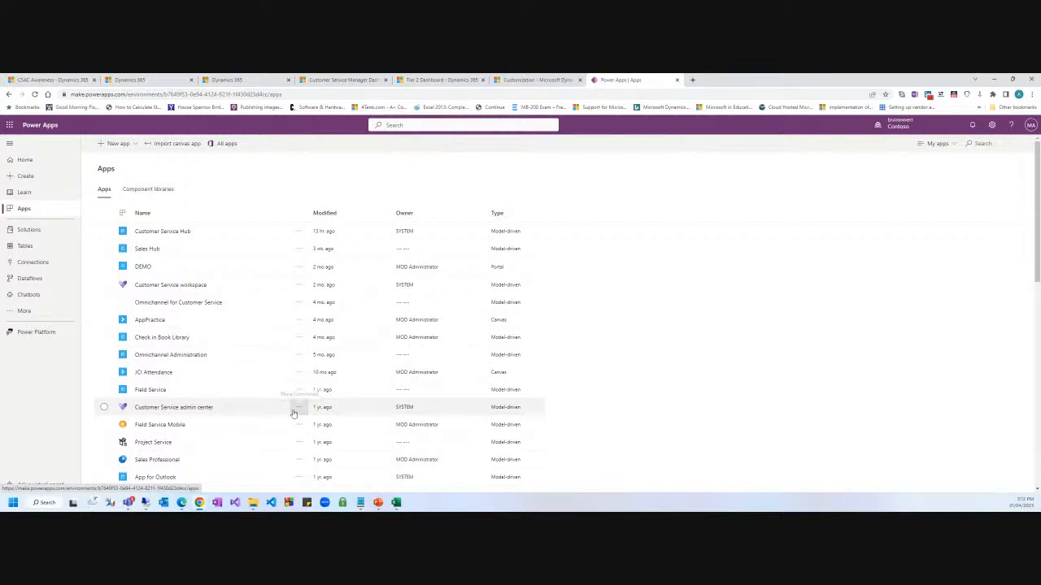
Search apps for 'Customer' and open Customer Service Hub in the app designer via Edit.
scroll(290, 415, down, 5)
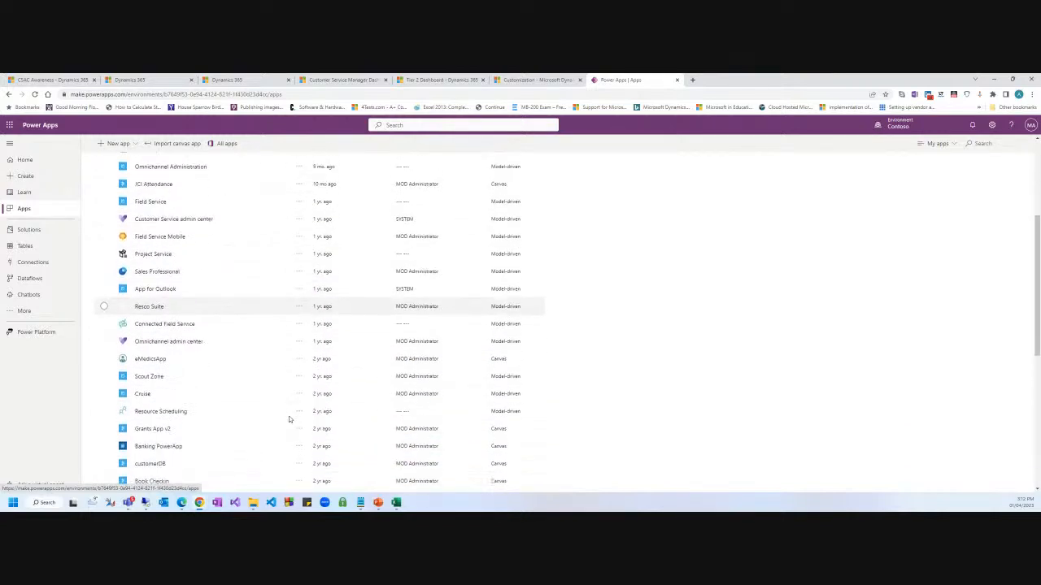
click(974, 143)
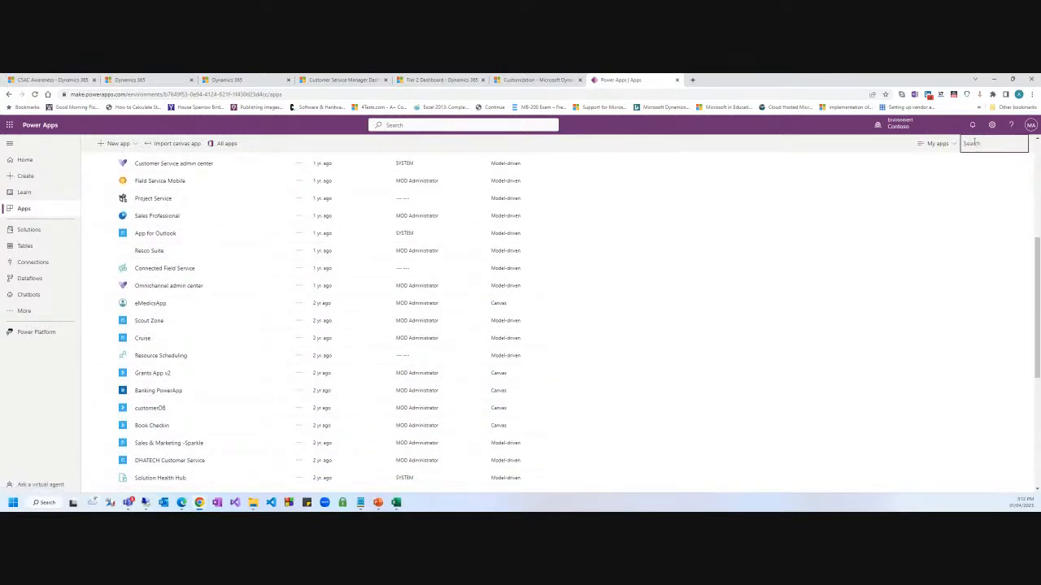
text(Customer)
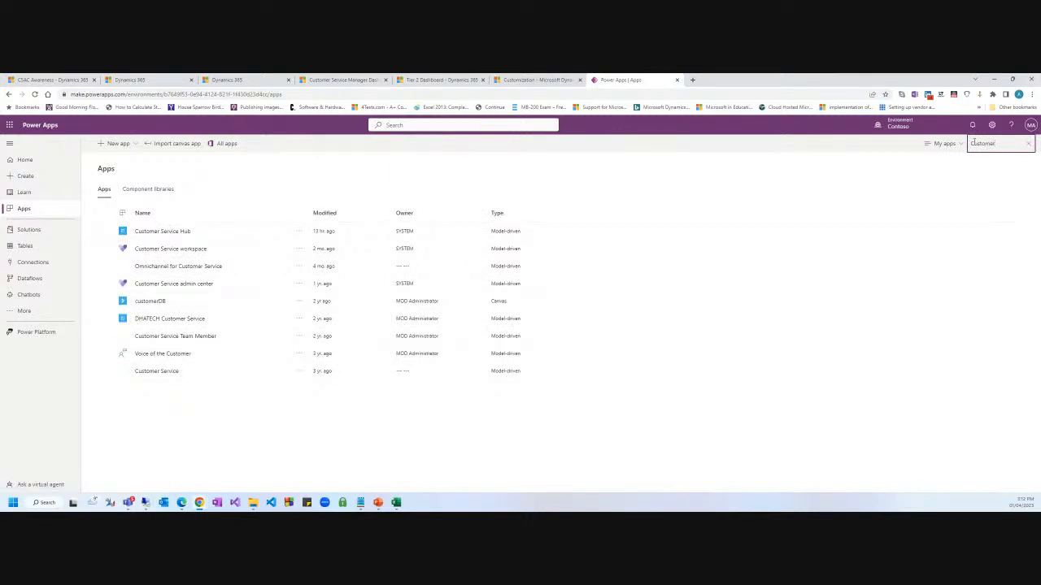
click(299, 231)
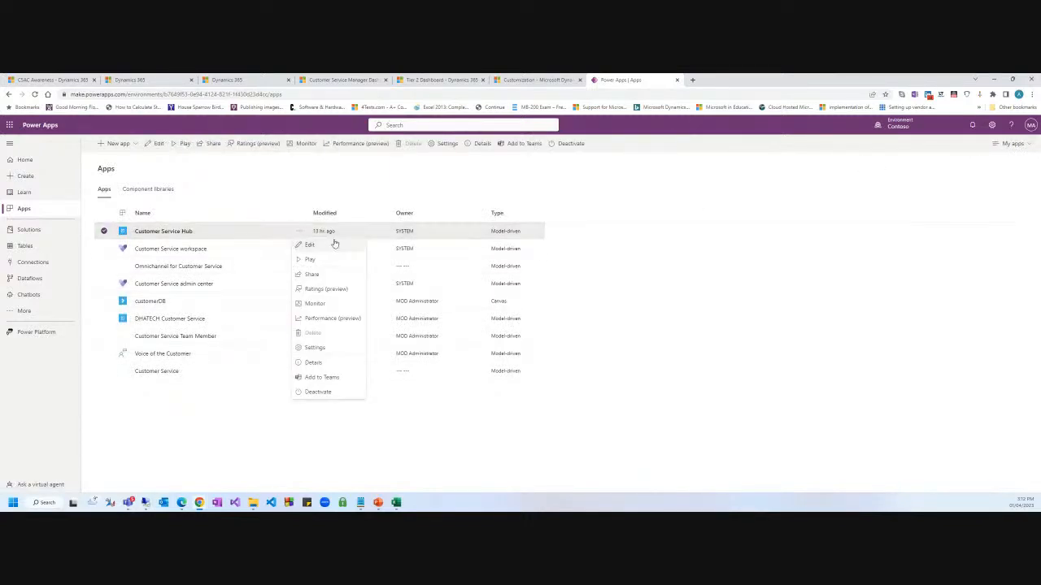
click(310, 244)
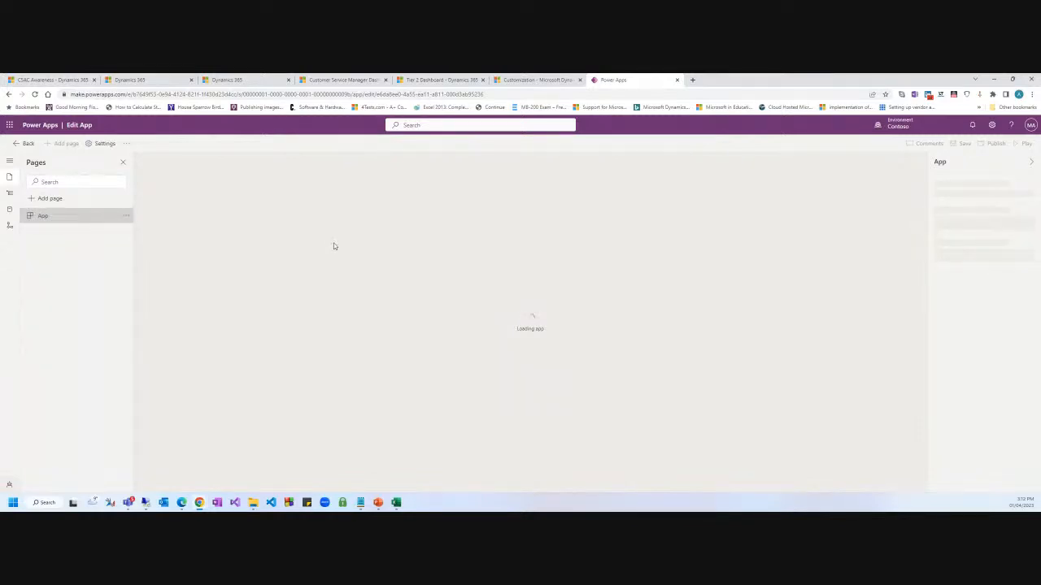
Open Customer Service Hub in the classic App Designer, cancelling the unpublished-changes prompt.
click(127, 145)
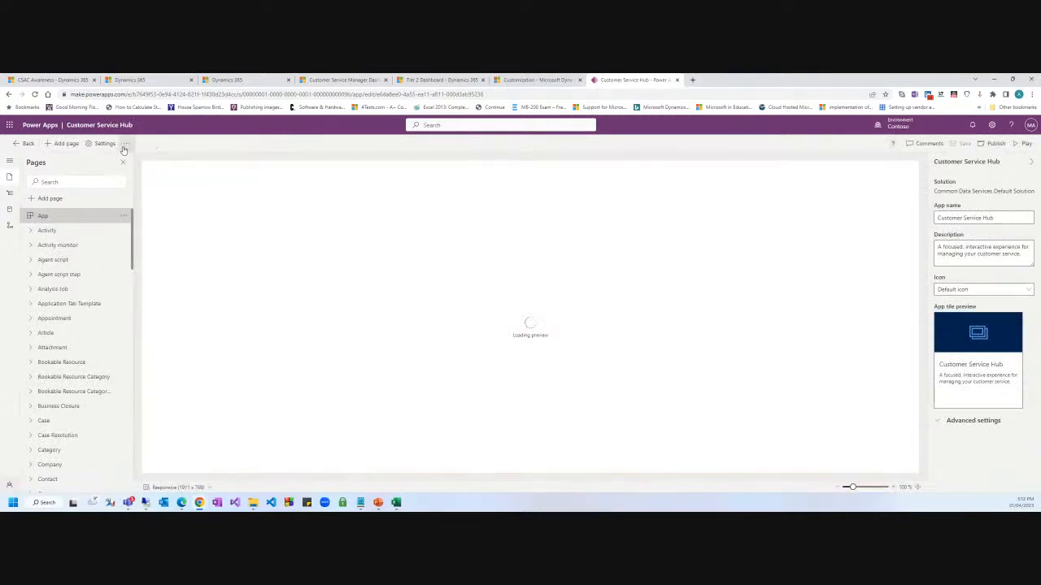
click(127, 143)
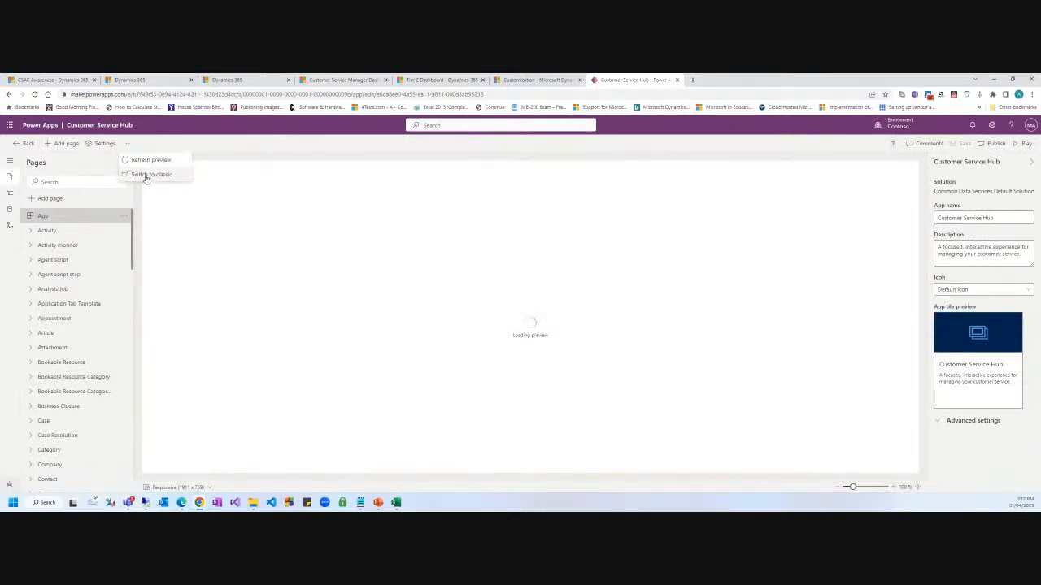
click(140, 174)
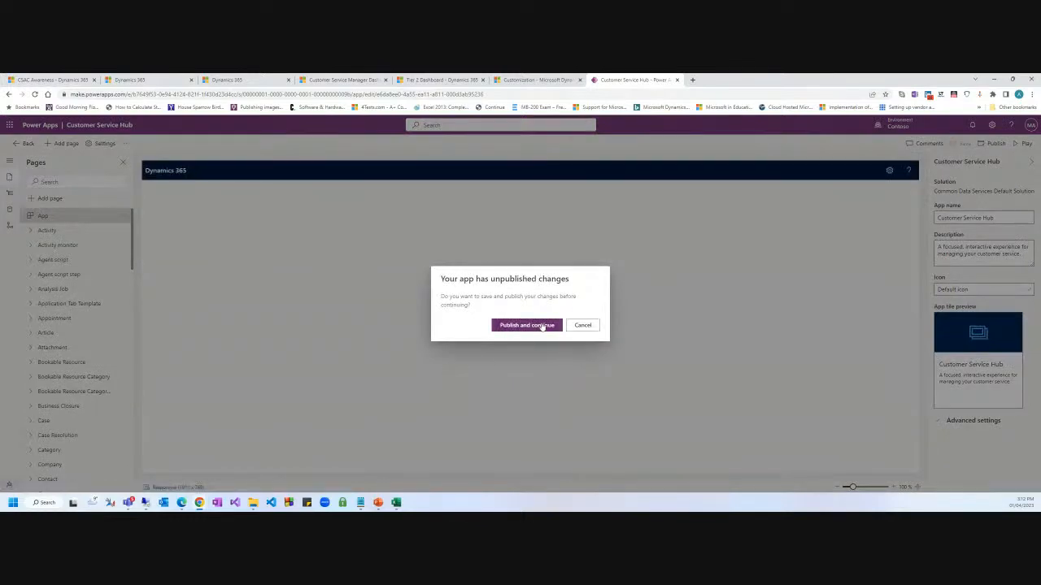
click(585, 328)
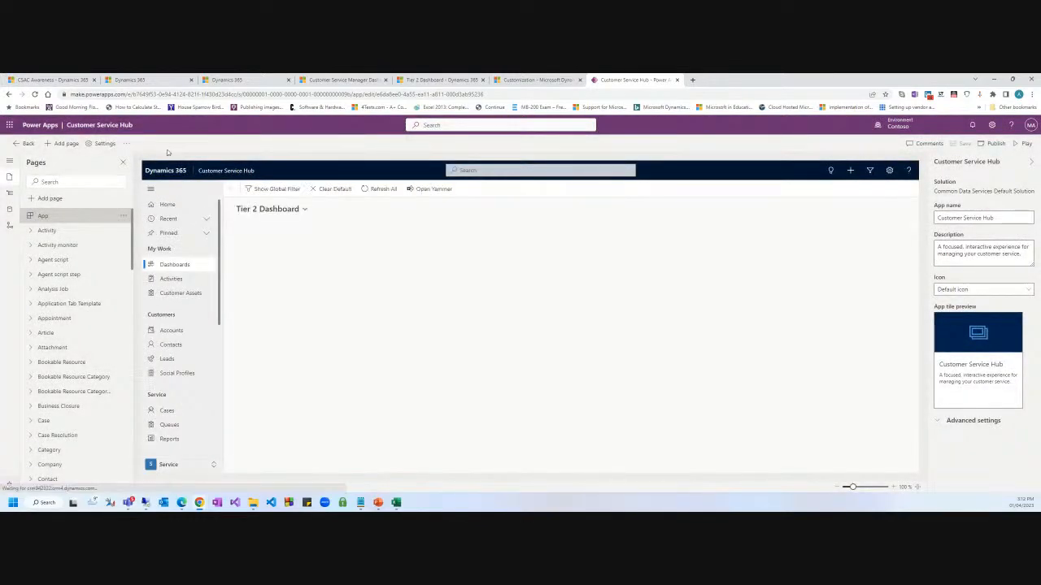
click(128, 144)
click(144, 174)
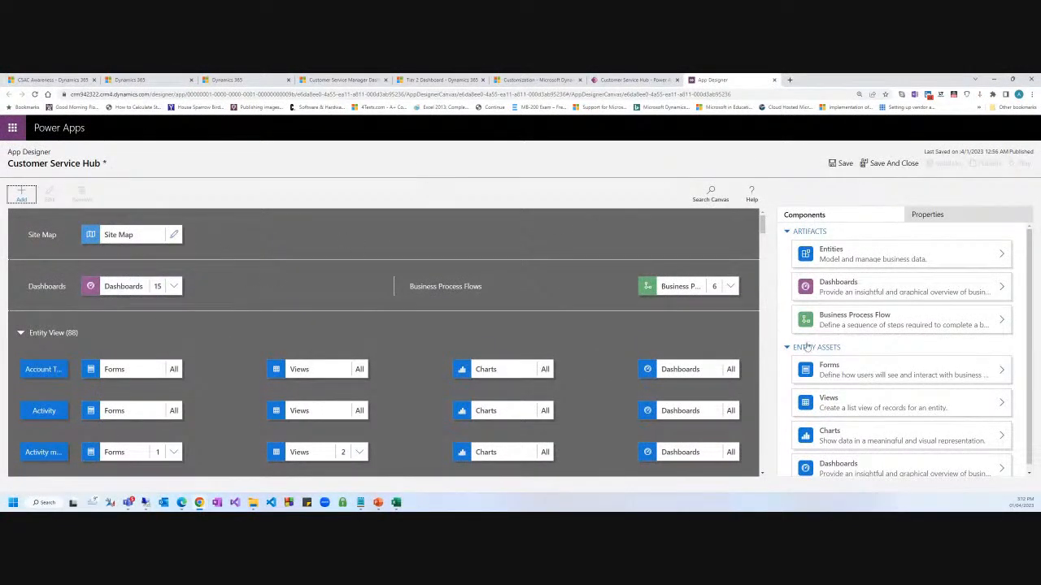
scroll(581, 353, down, 5)
scroll(479, 348, down, 2)
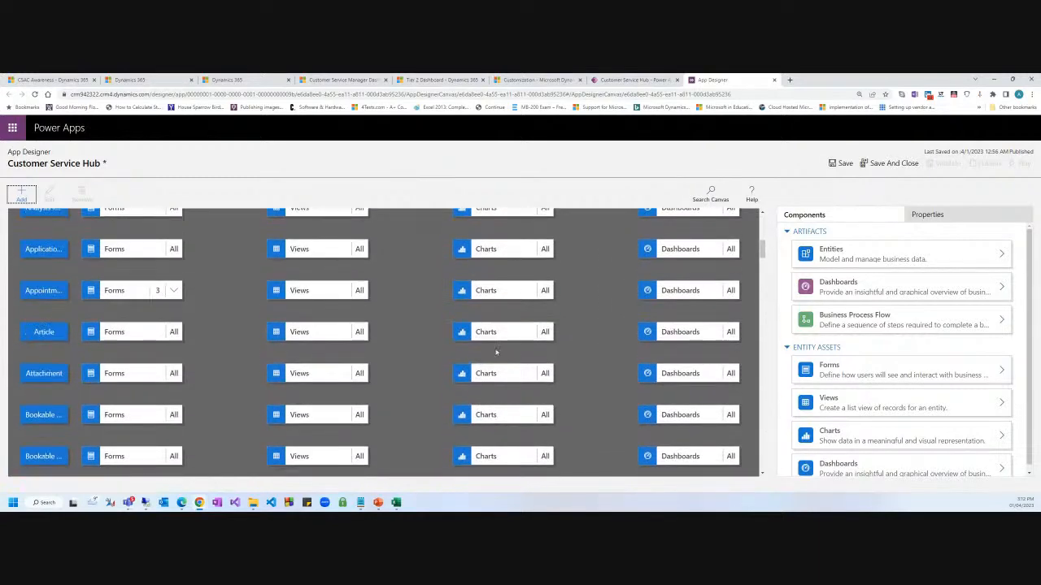
scroll(495, 351, up, 3)
click(745, 168)
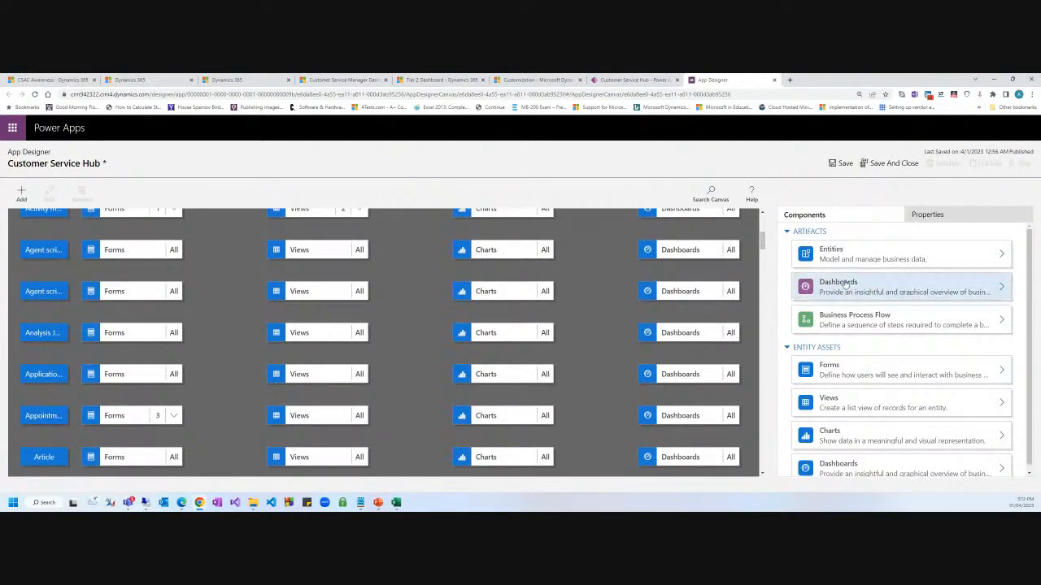
click(818, 300)
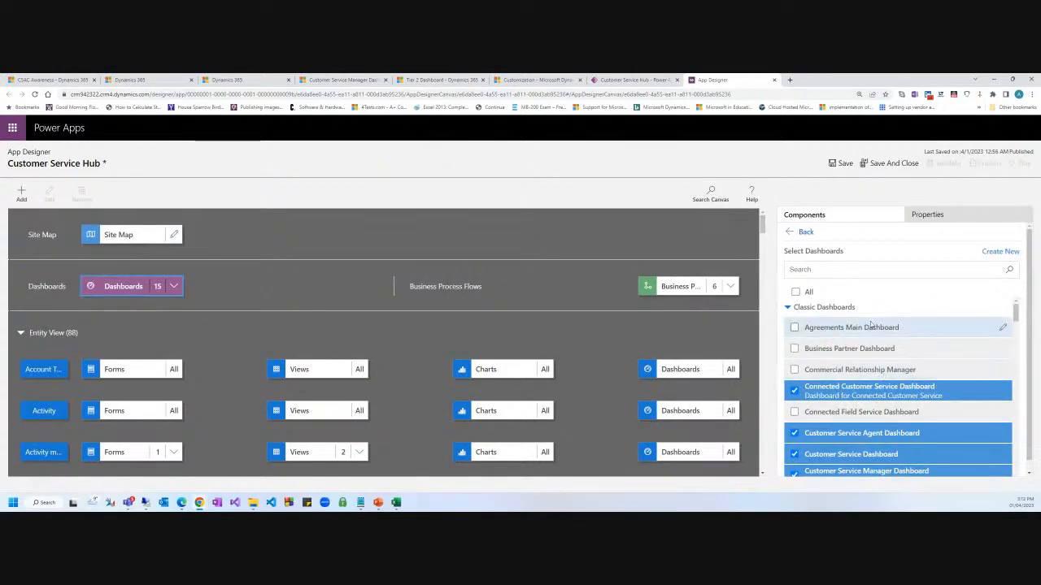
scroll(882, 382, down, 5)
scroll(886, 392, up, 5)
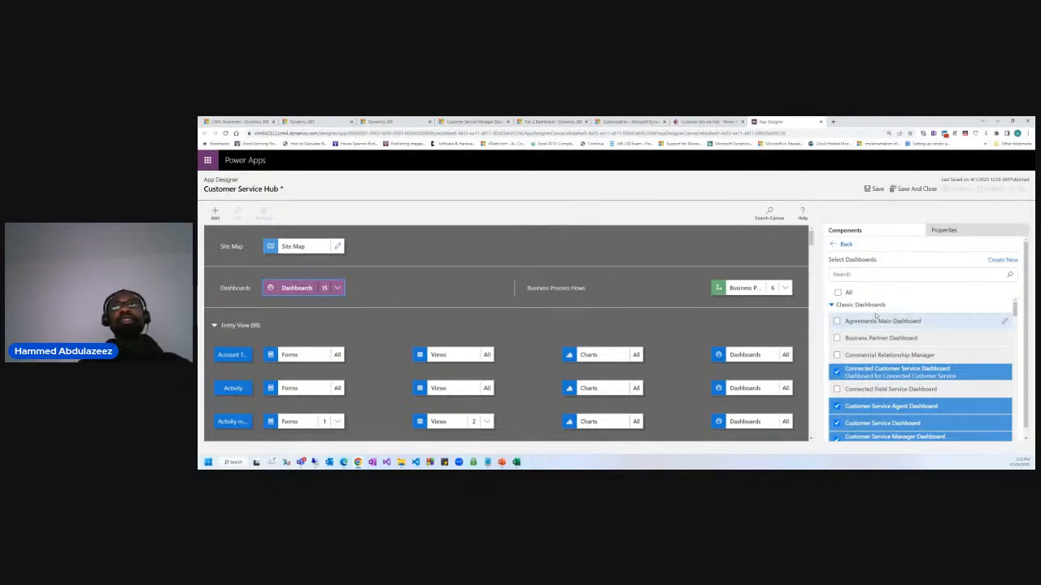
click(844, 244)
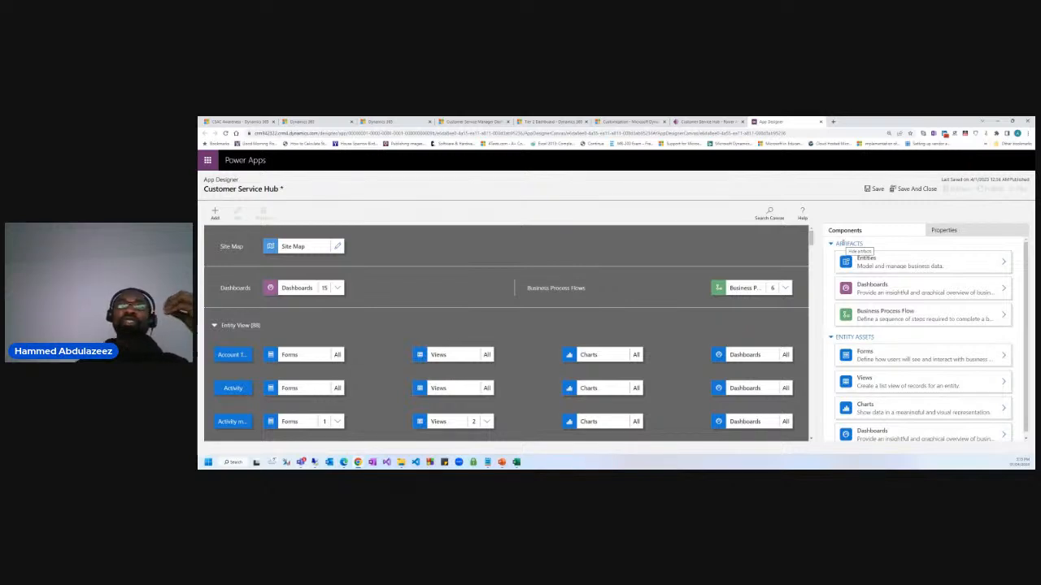
List the Case table's charts under Entity Assets and start a new Case chart.
click(898, 410)
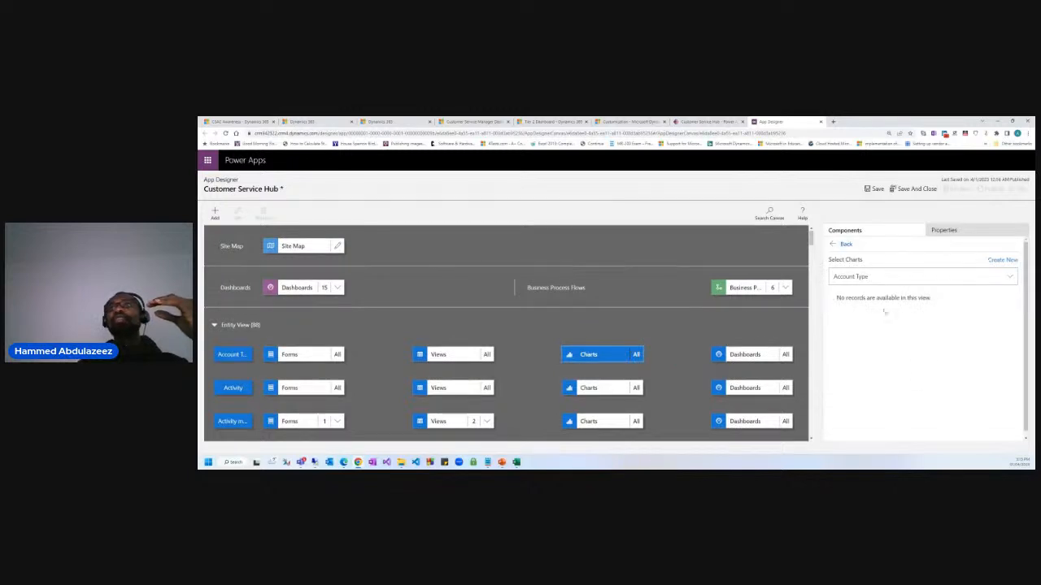
click(872, 278)
click(790, 278)
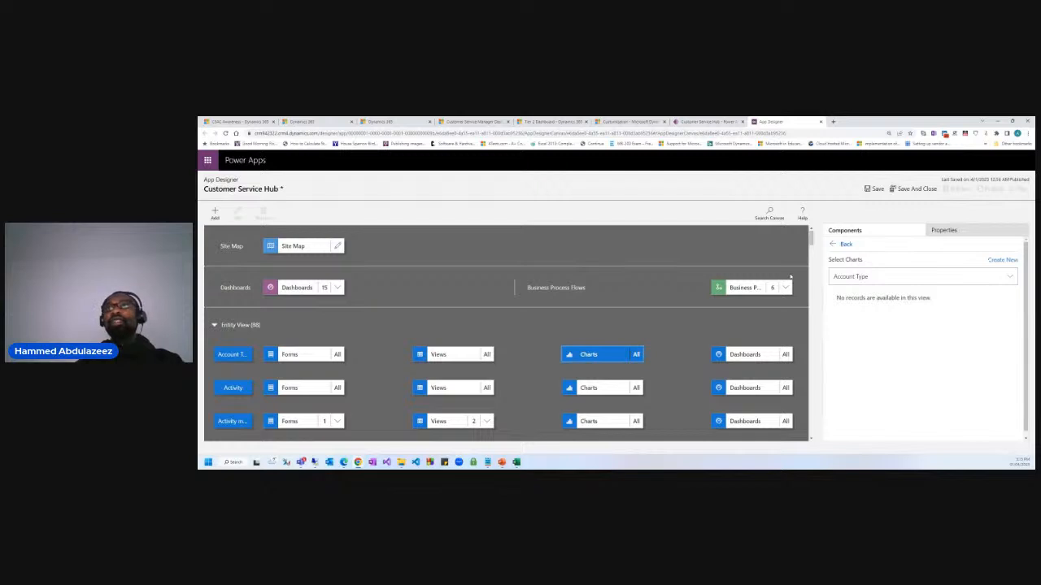
click(919, 277)
text(case)
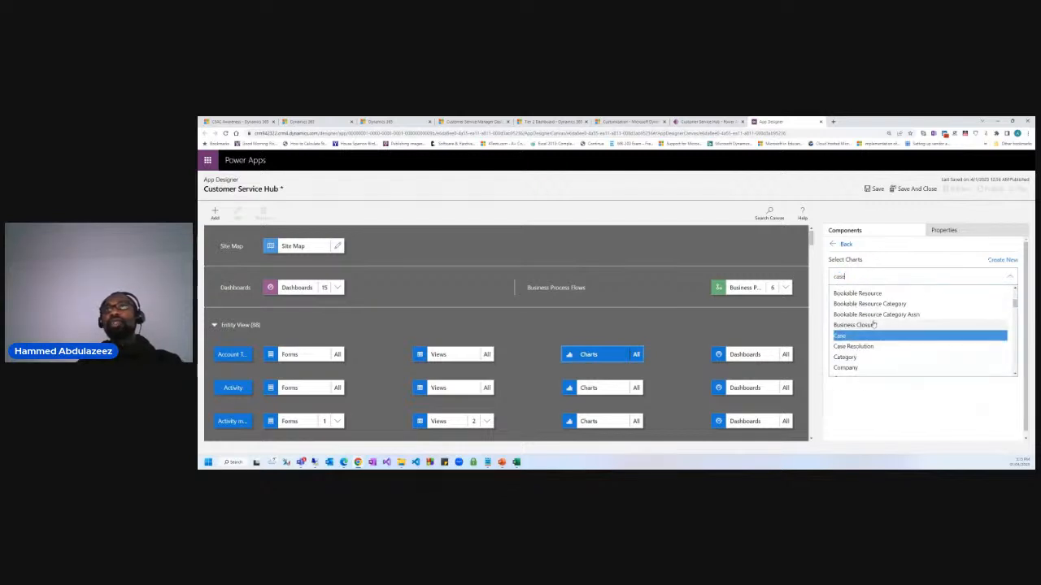
click(859, 336)
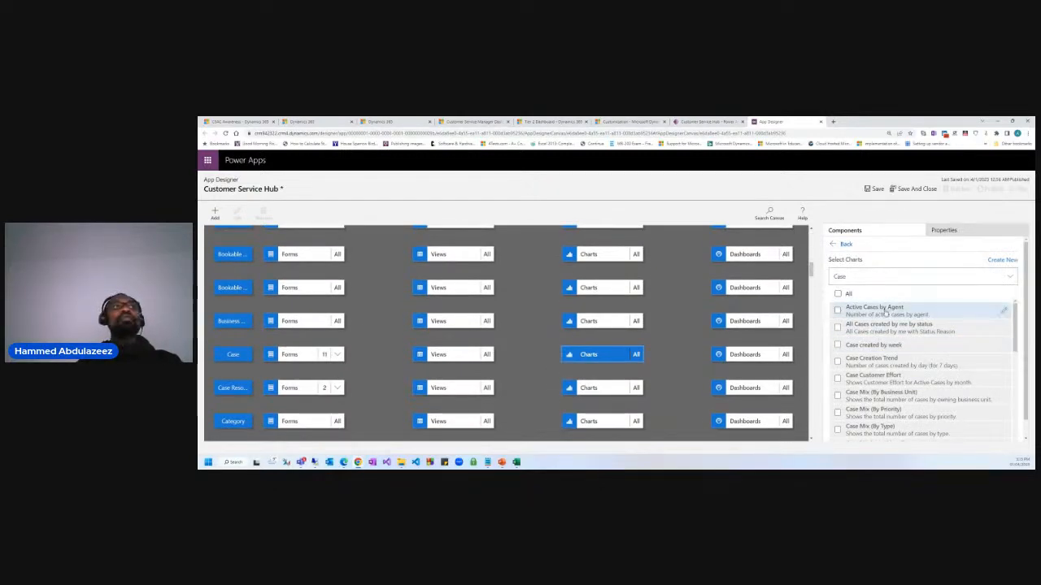
scroll(907, 349, down, 5)
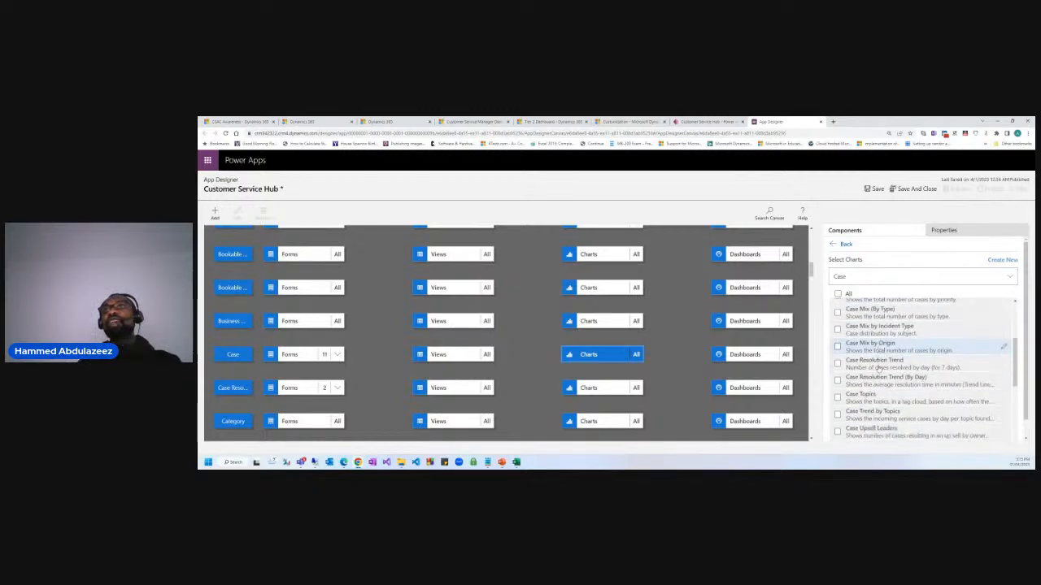
scroll(897, 379, down, 3)
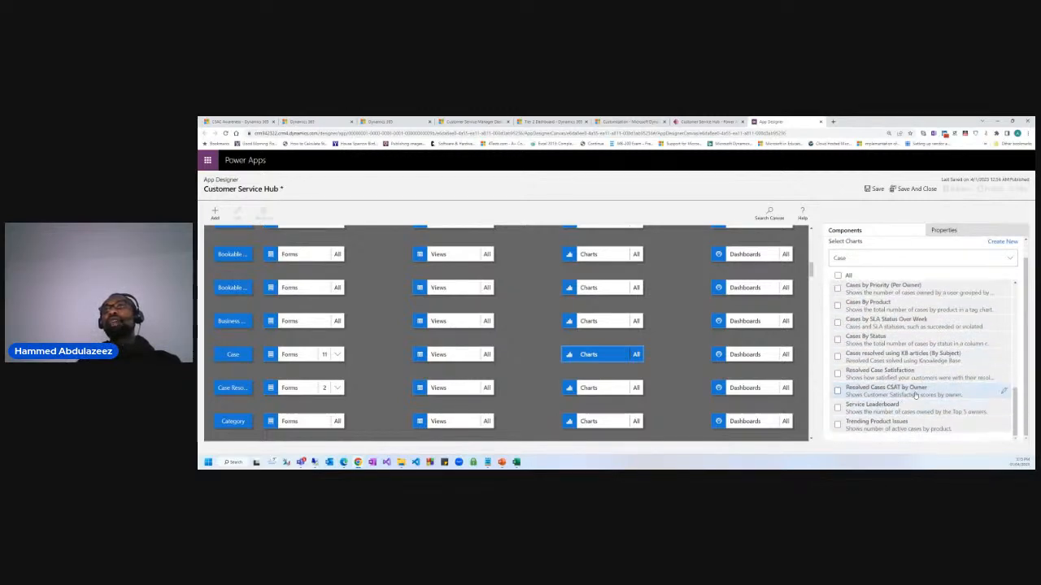
click(1004, 242)
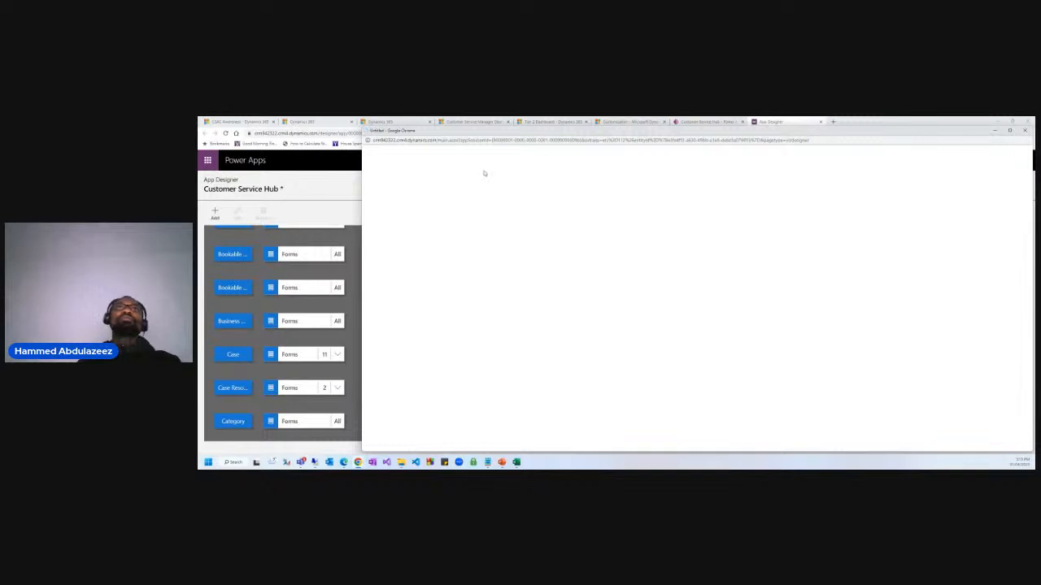
Resize and reposition the new chart designer window while it loads.
drag(474, 133, 445, 130)
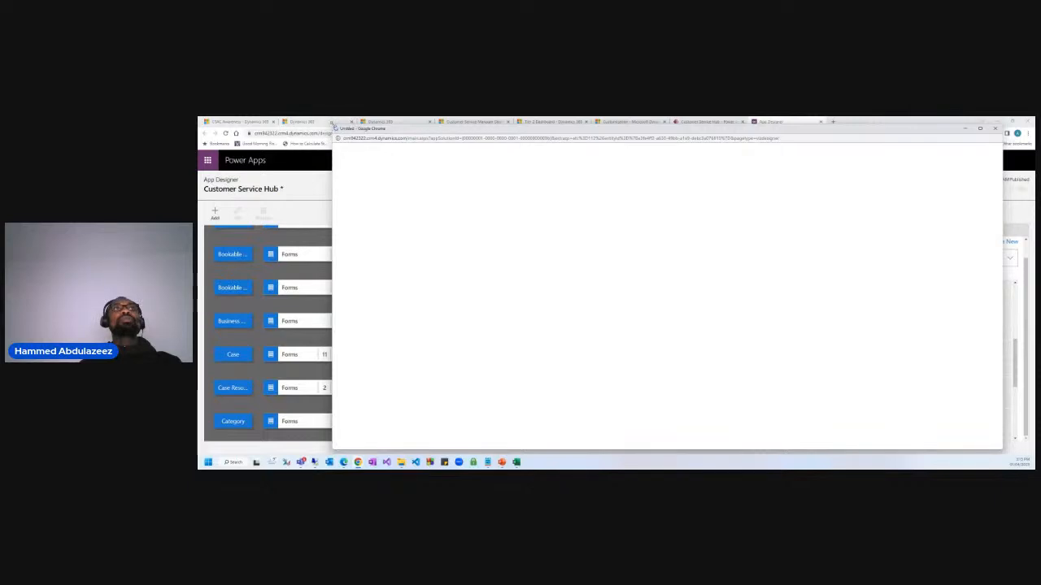
drag(334, 128, 498, 155)
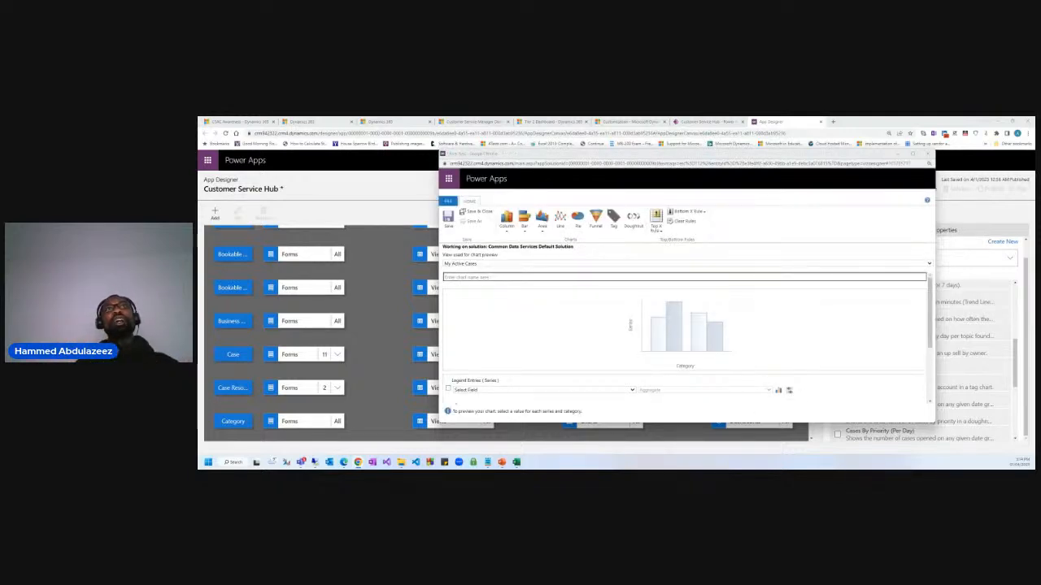
drag(494, 153, 539, 154)
Look over the Customer Service Manager Dashboard charts, then return to the new chart window.
click(409, 122)
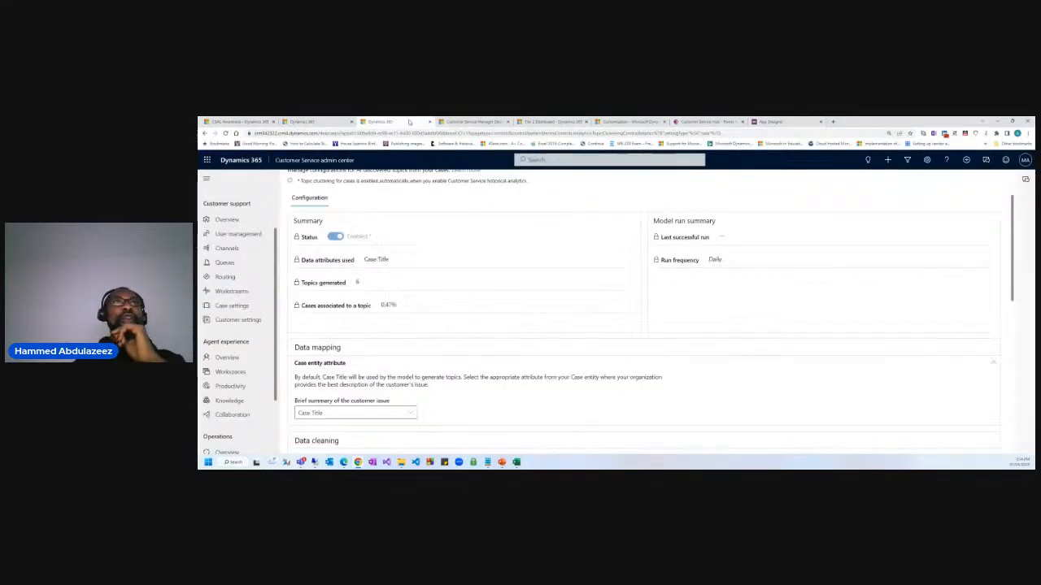
click(468, 122)
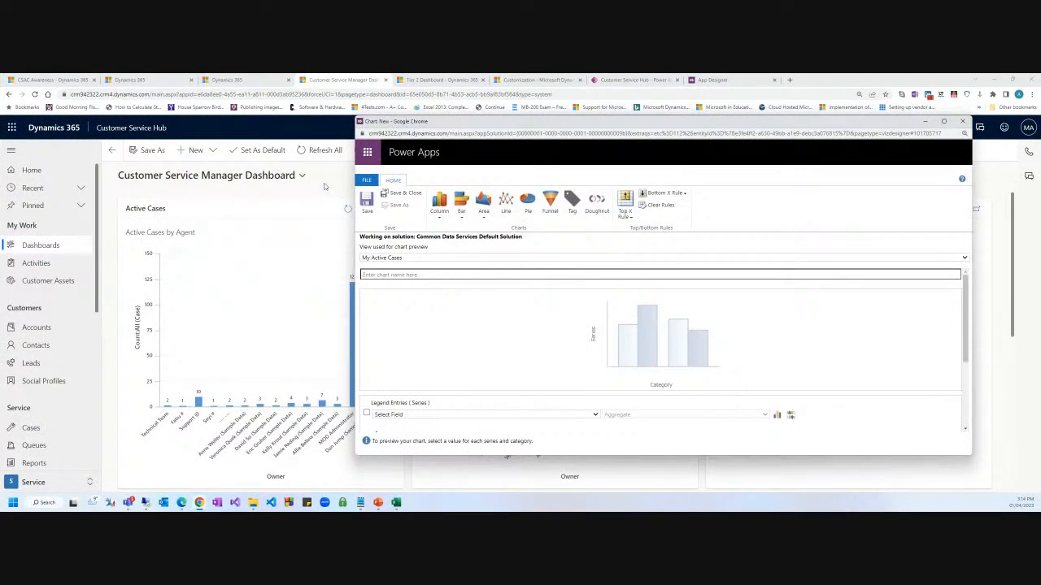
click(327, 187)
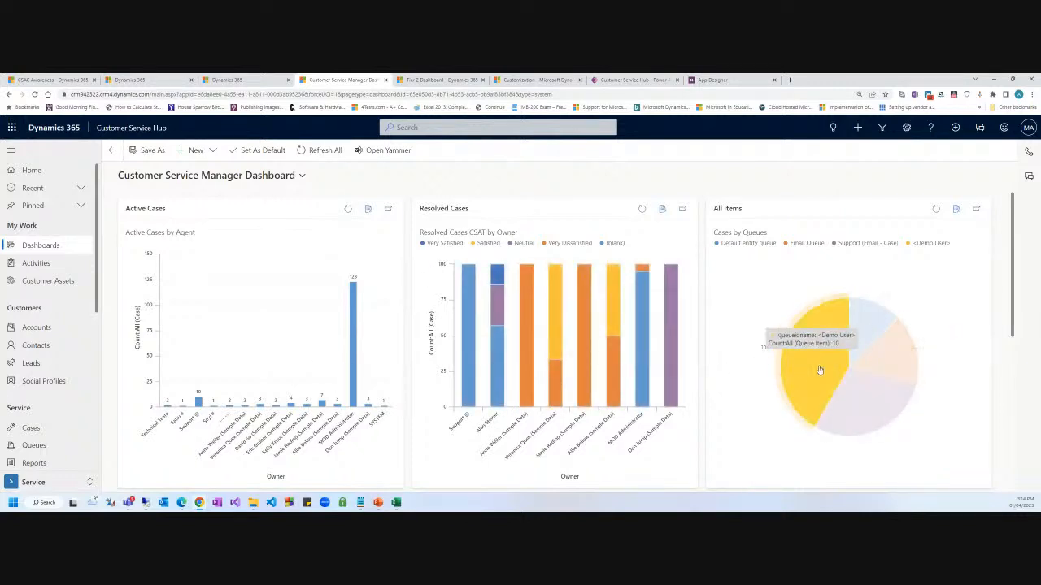
scroll(820, 370, down, 3)
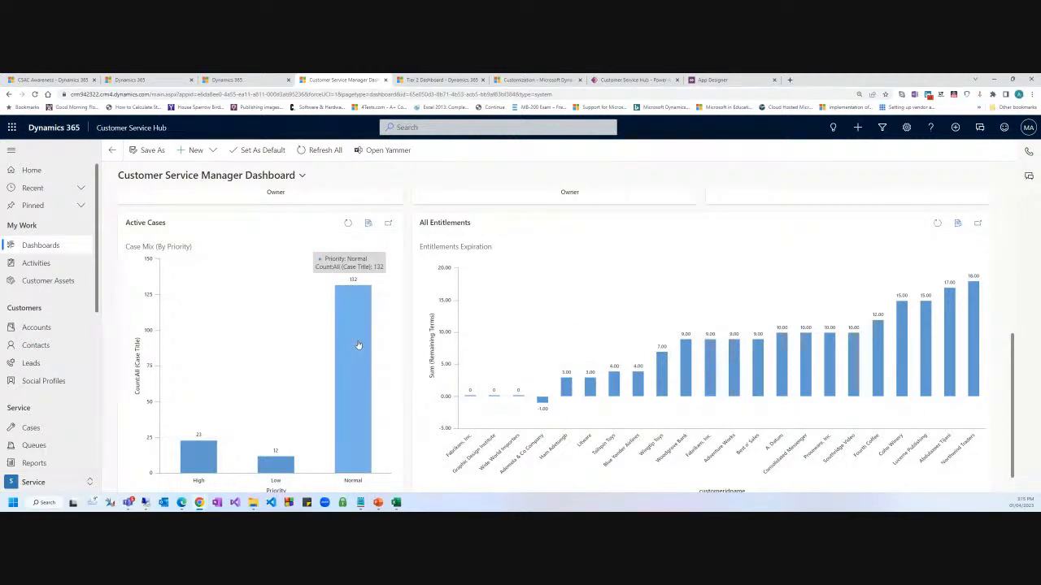
scroll(555, 330, up, 3)
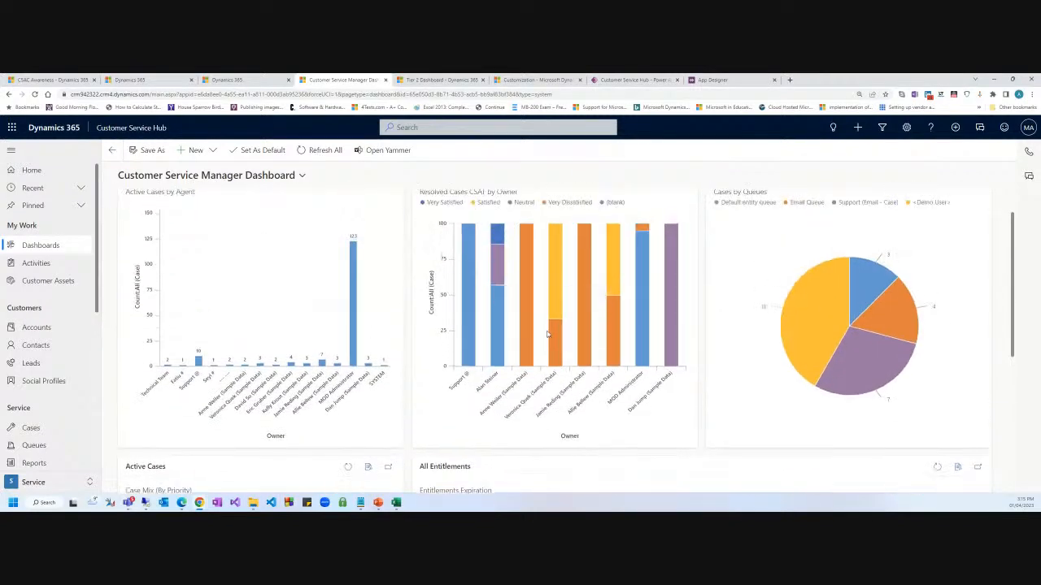
key(alt+Tab)
click(380, 258)
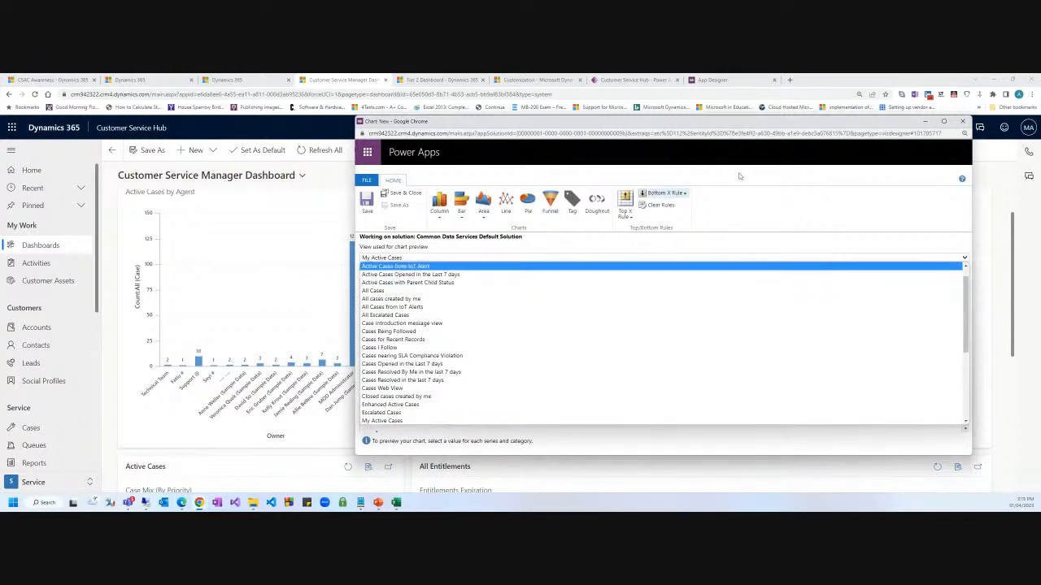
Set the chart's preview view to Active Cases.
click(390, 258)
click(390, 259)
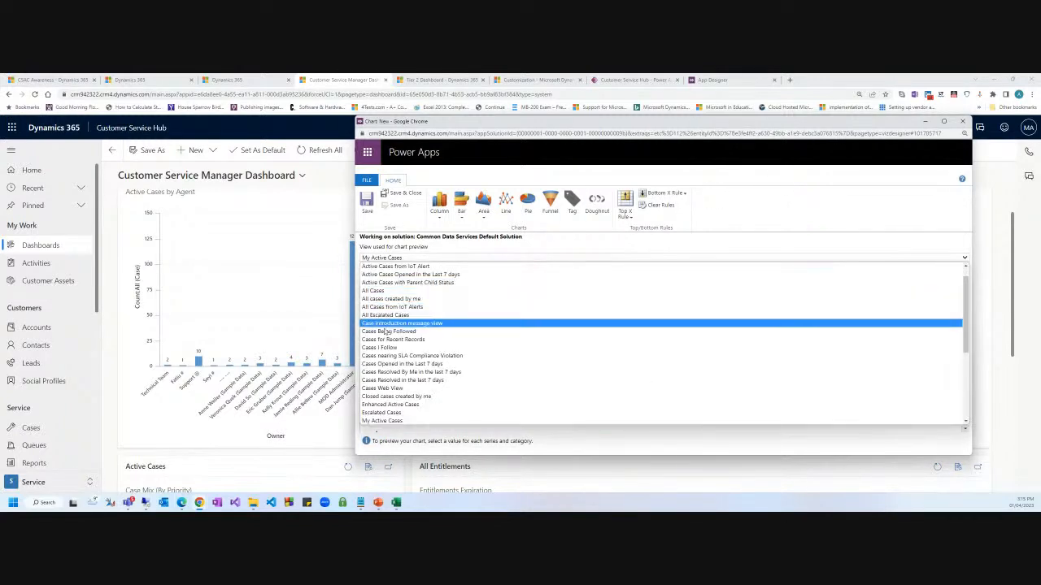
click(379, 283)
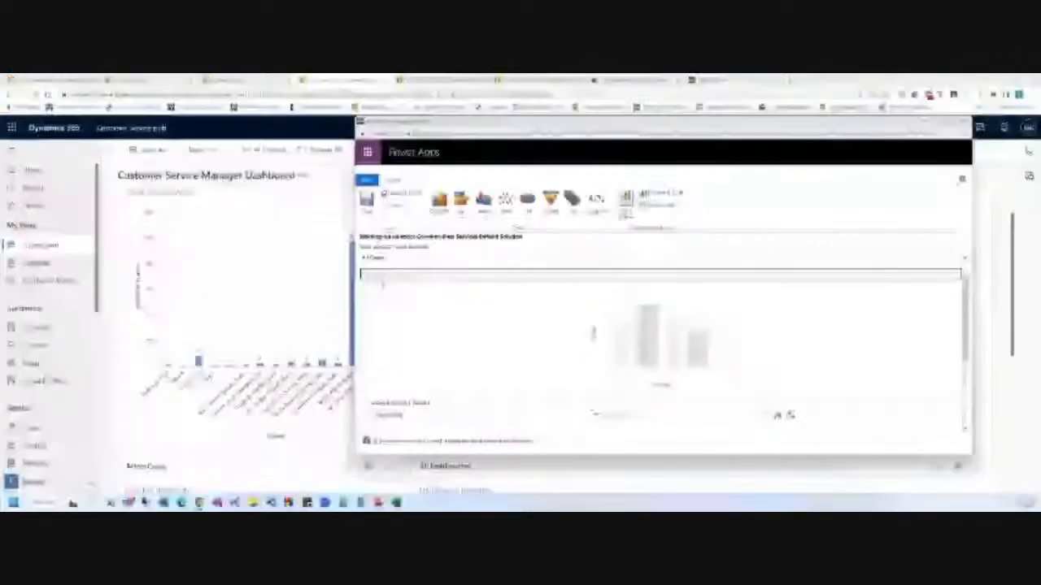
click(395, 275)
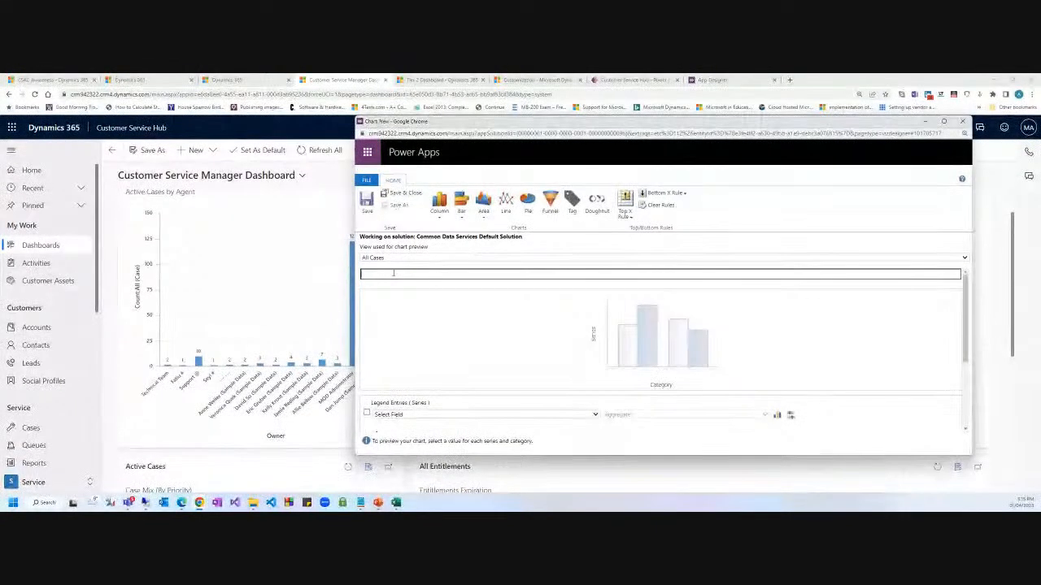
key(BackSpace)
key(BackSpace)
click(388, 259)
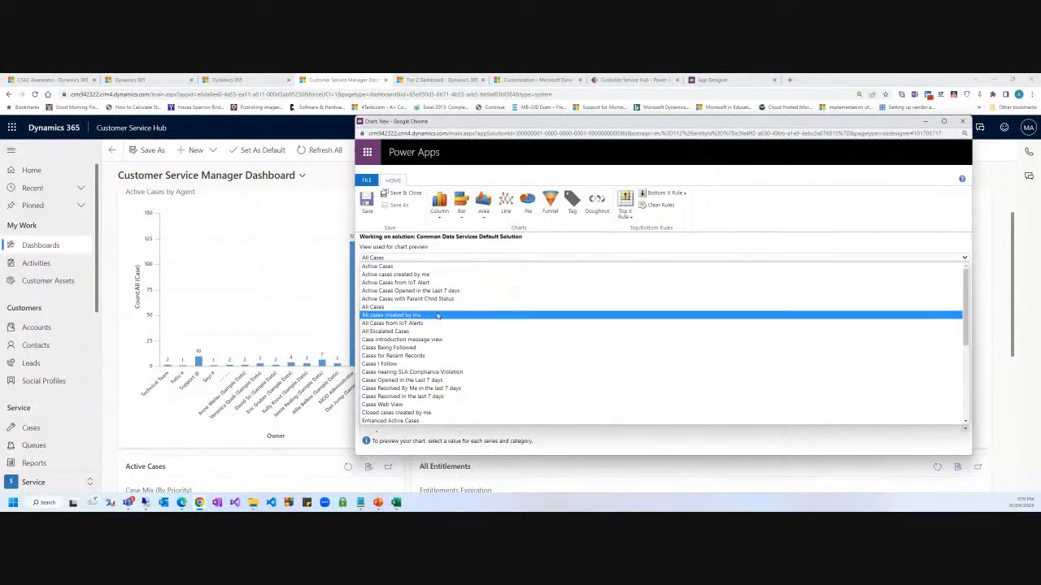
scroll(455, 333, down, 3)
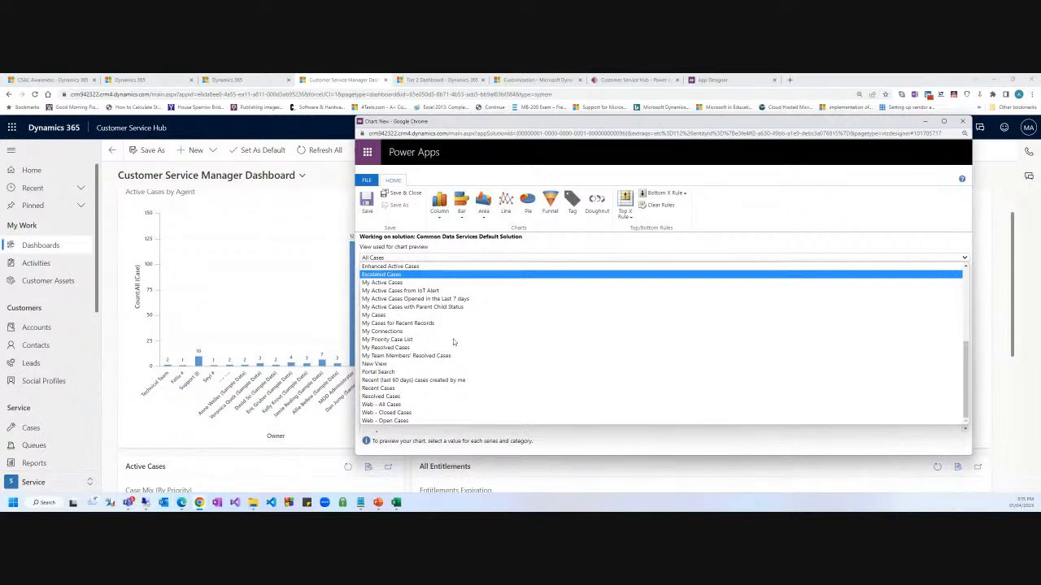
scroll(451, 337, up, 3)
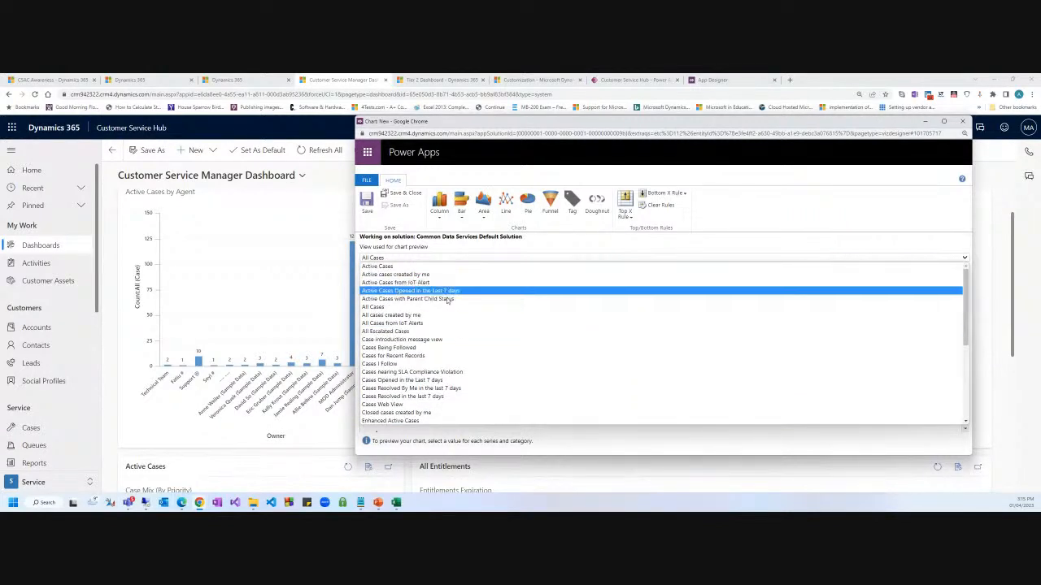
scroll(432, 361, down, 3)
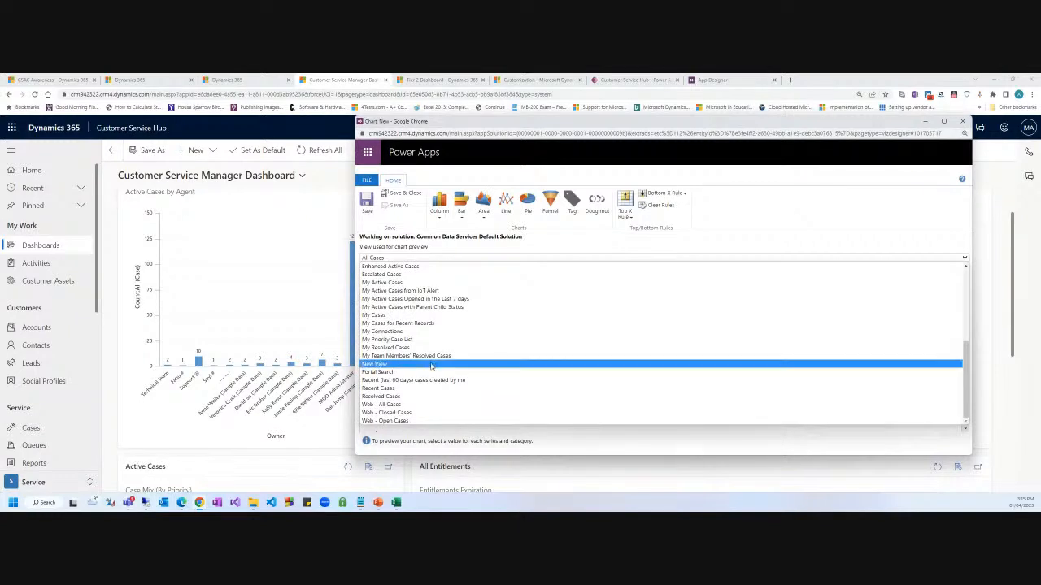
scroll(432, 370, up, 3)
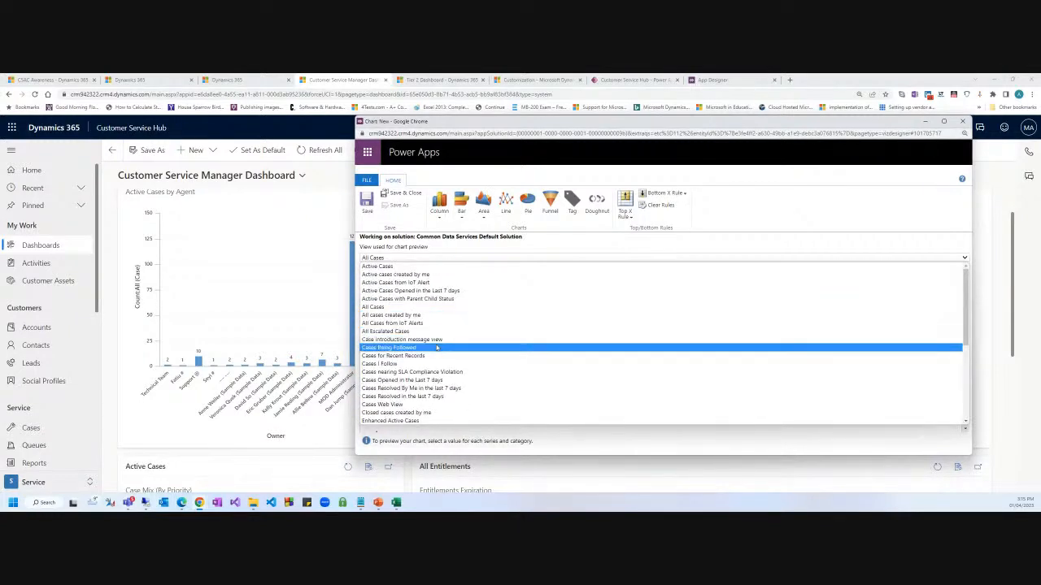
scroll(444, 380, down, 3)
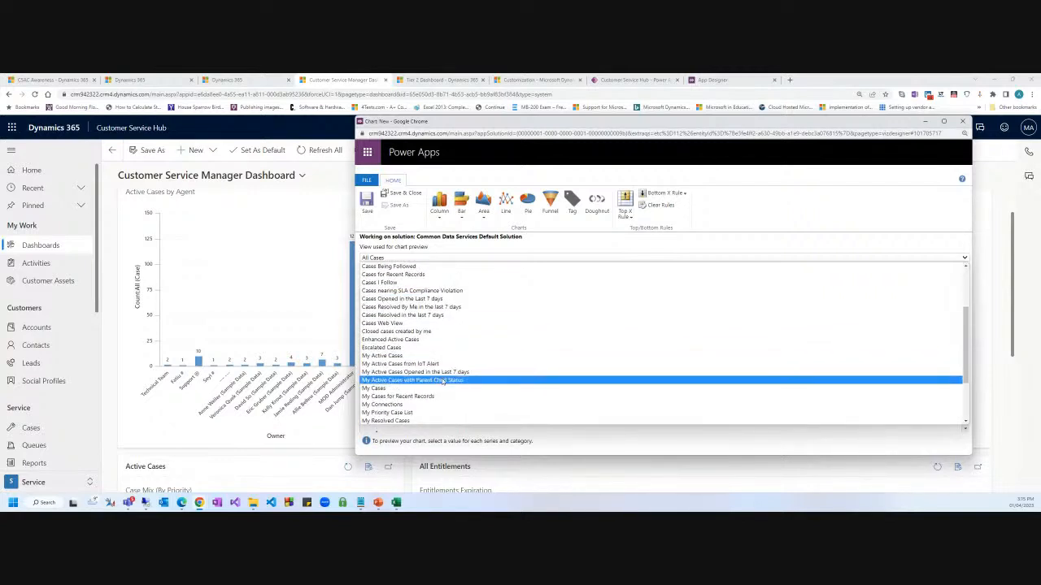
scroll(443, 379, up, 4)
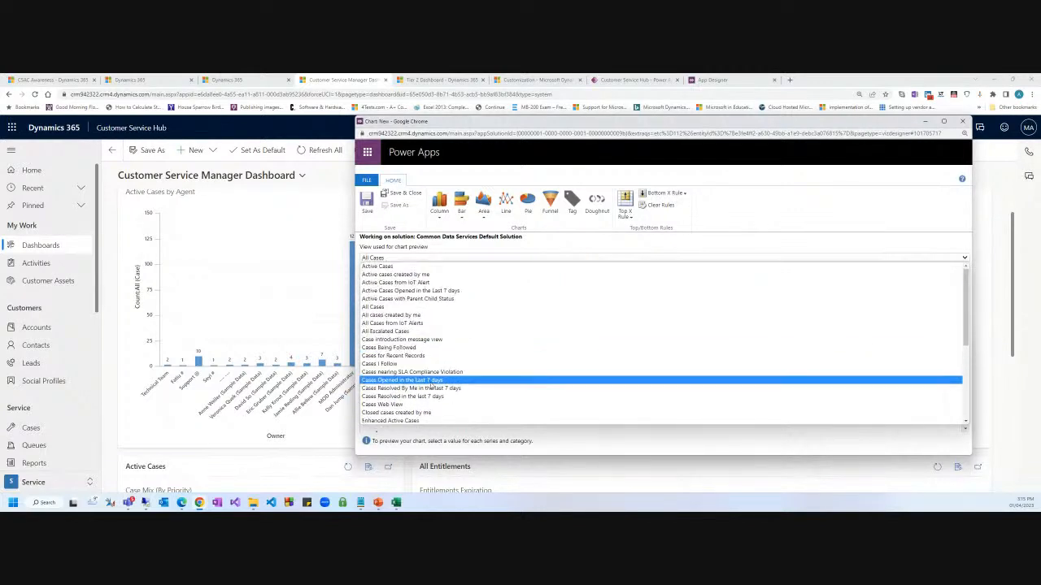
click(393, 267)
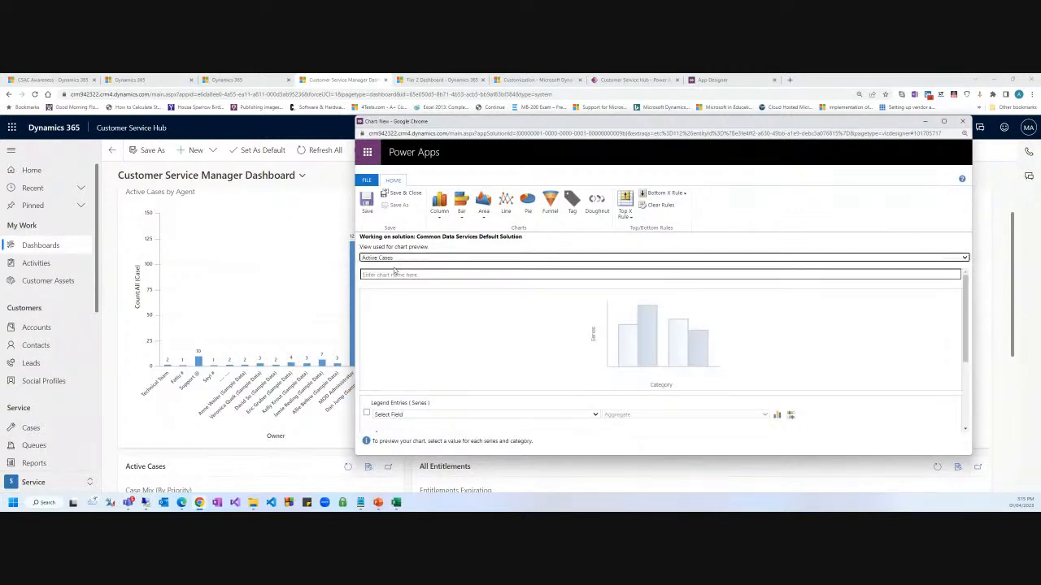
Name the chart 'Case by Active'.
click(378, 275)
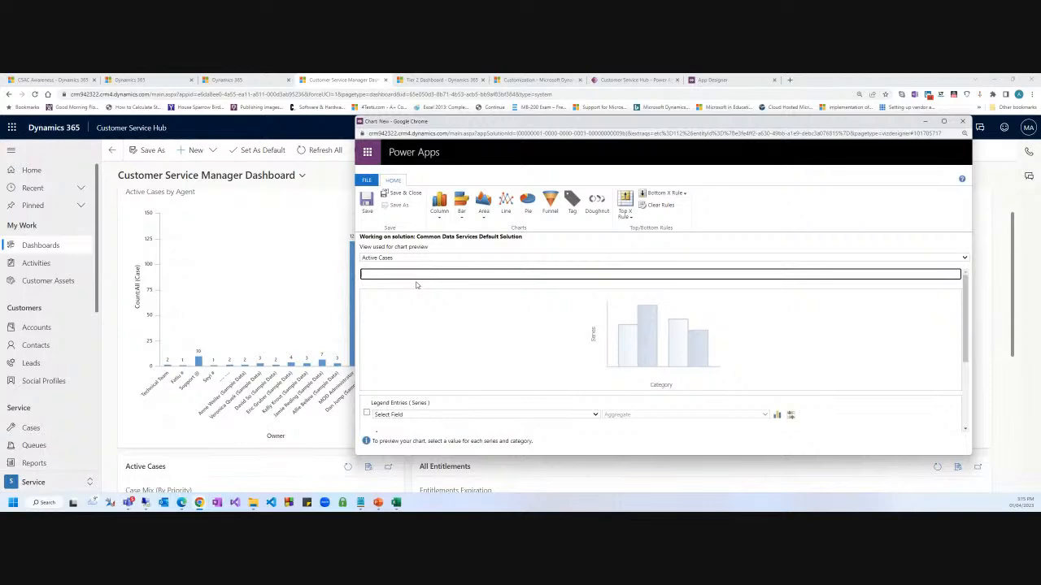
text(Case by)
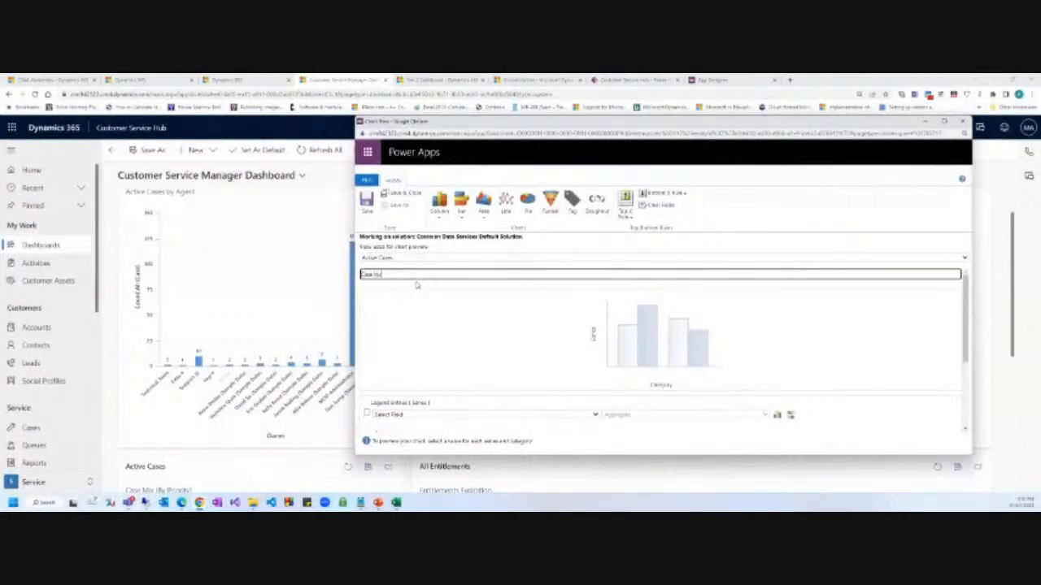
text(e bu)
key(BackSpace)
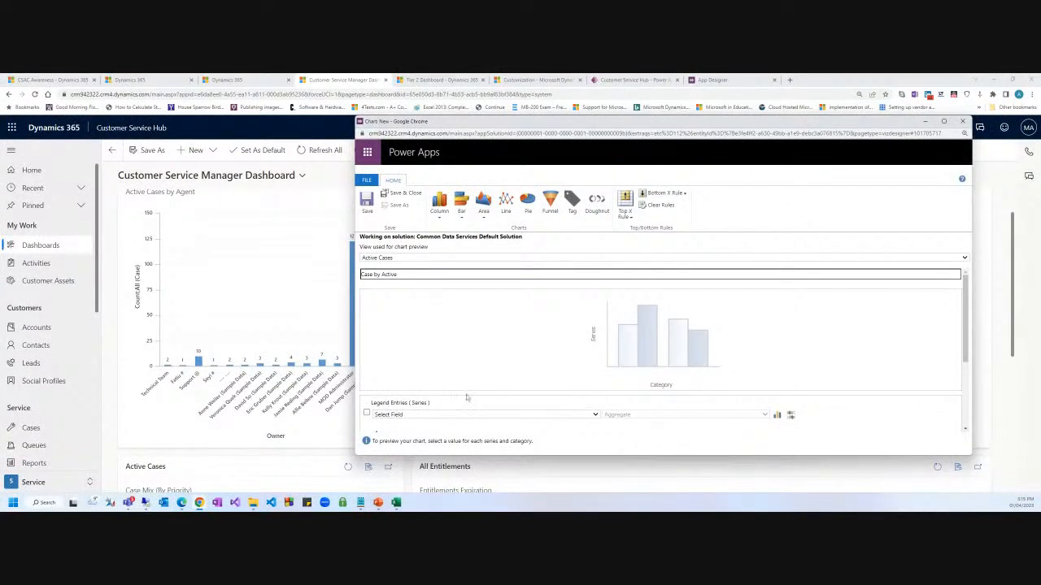
click(437, 415)
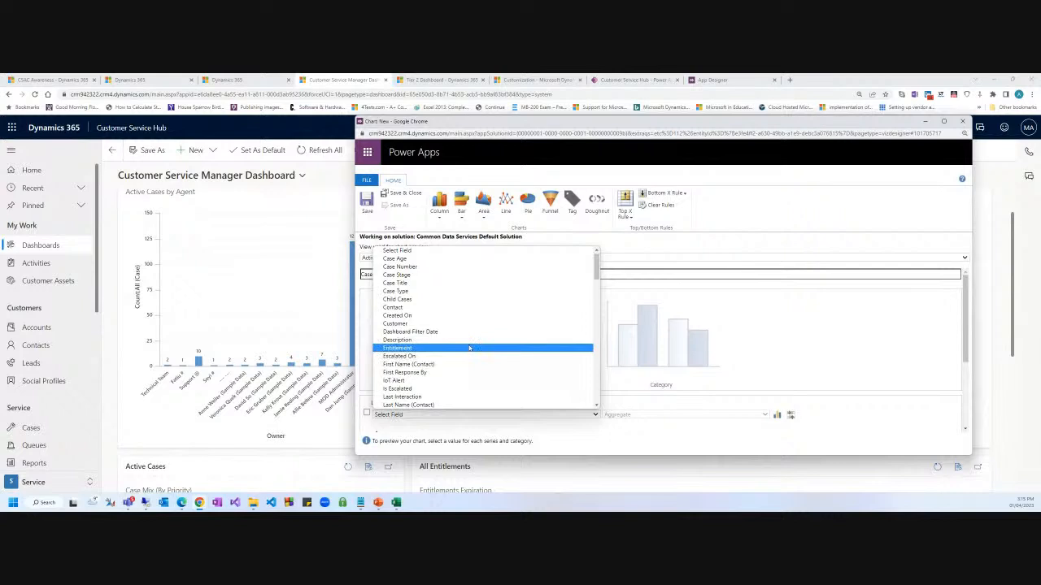
Choose Origin as the Legend Entries (Series) field, keeping the Count:All aggregate.
key(a)
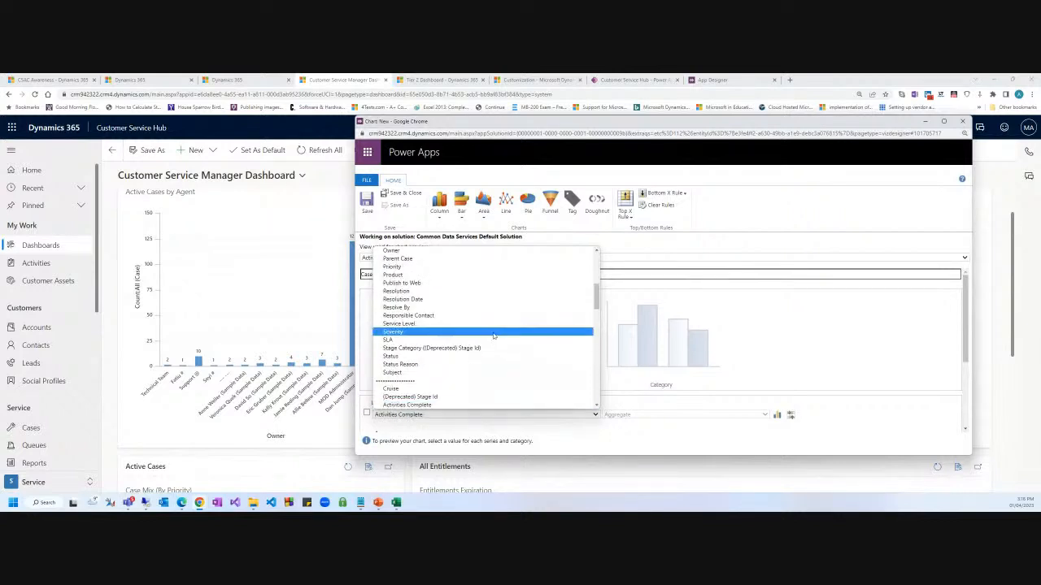
scroll(492, 335, up, 4)
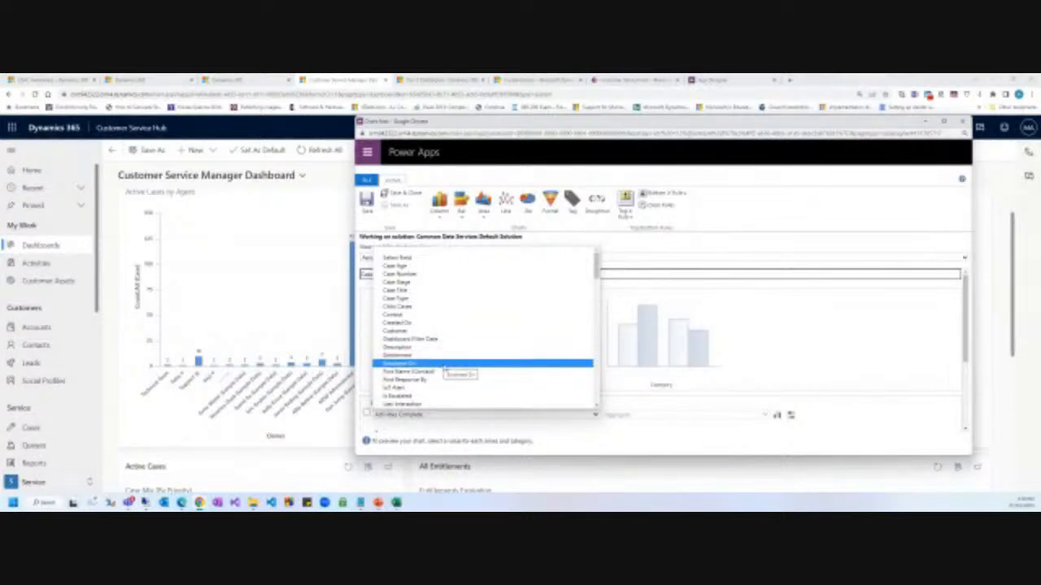
scroll(445, 369, down, 3)
scroll(450, 370, down, 3)
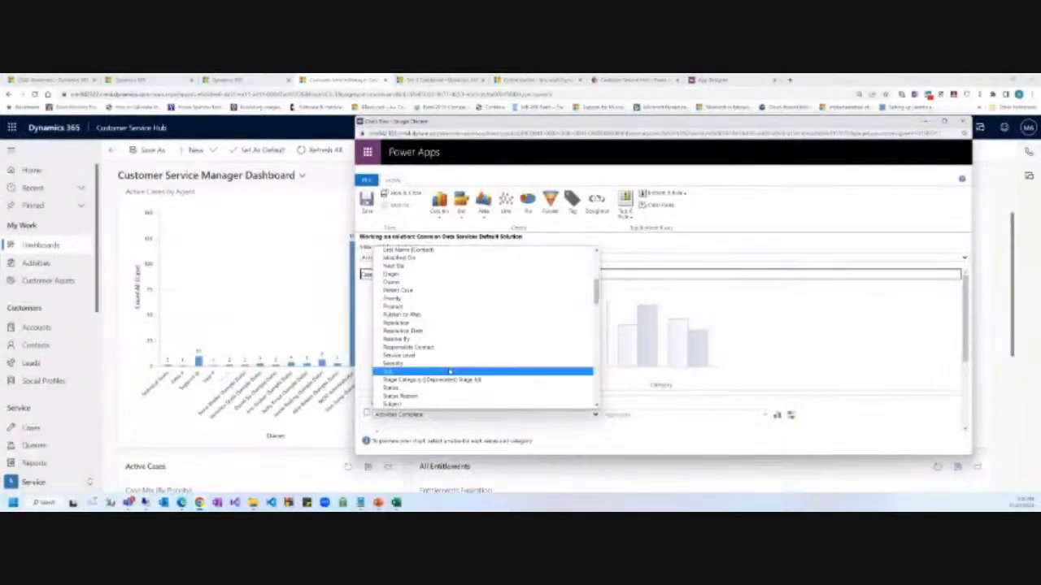
click(413, 277)
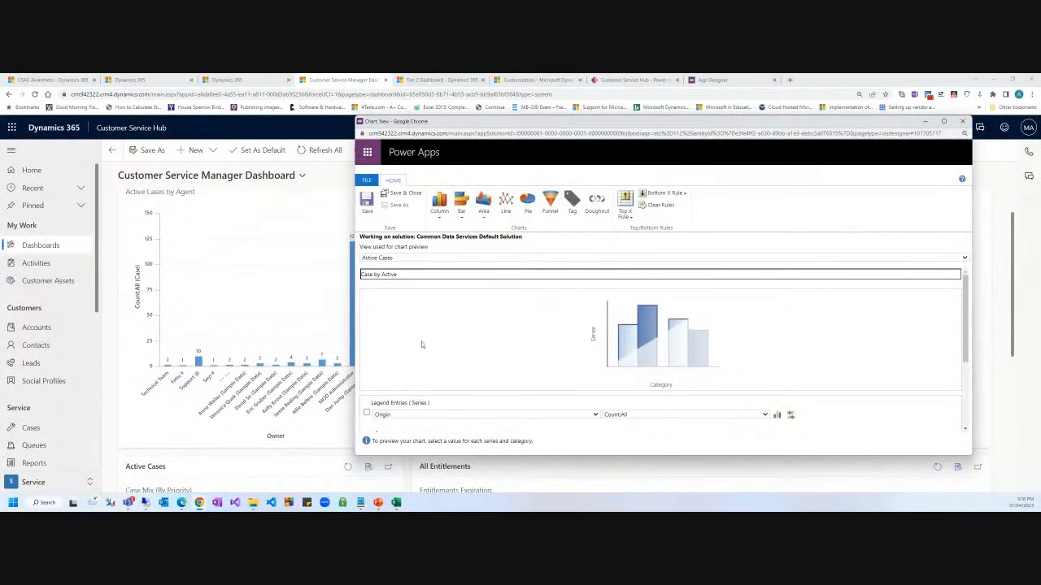
scroll(439, 394, down, 2)
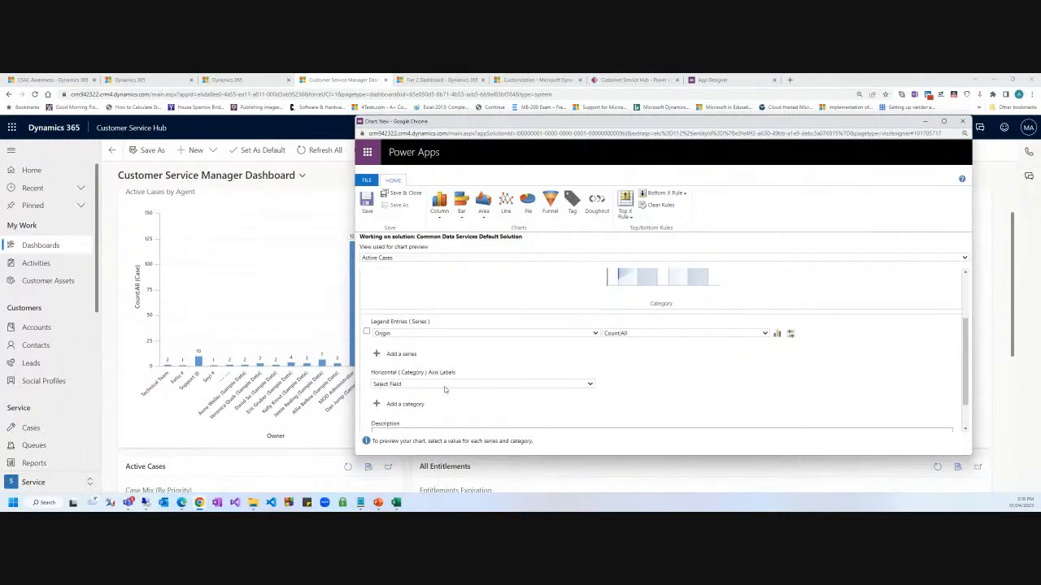
Set Origin as the horizontal axis category, previewing Case Title counts 61, 47, 1, 12, 8, 40.
click(445, 384)
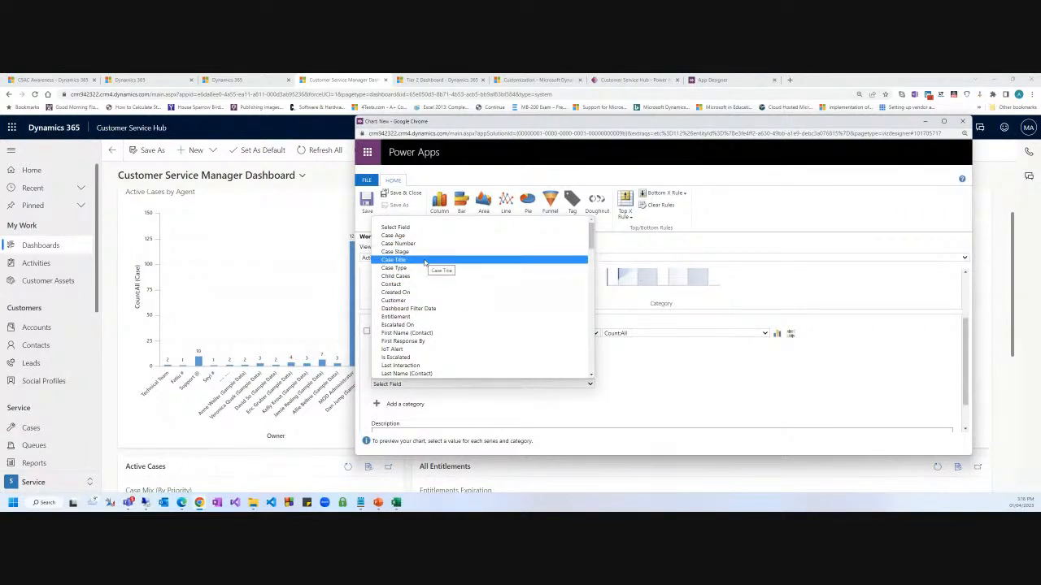
click(423, 260)
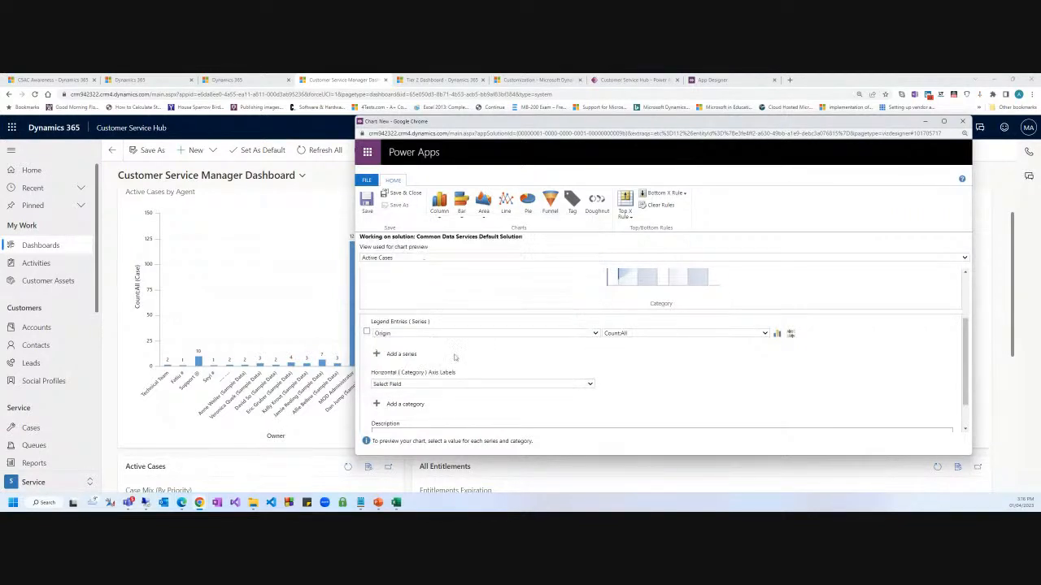
click(409, 333)
scroll(439, 238, up, 1)
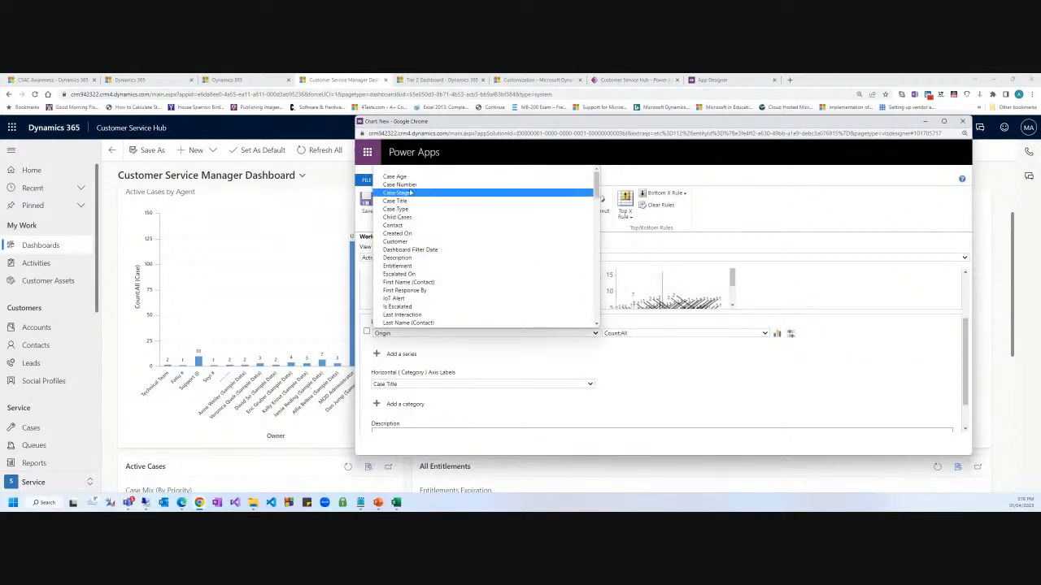
click(416, 202)
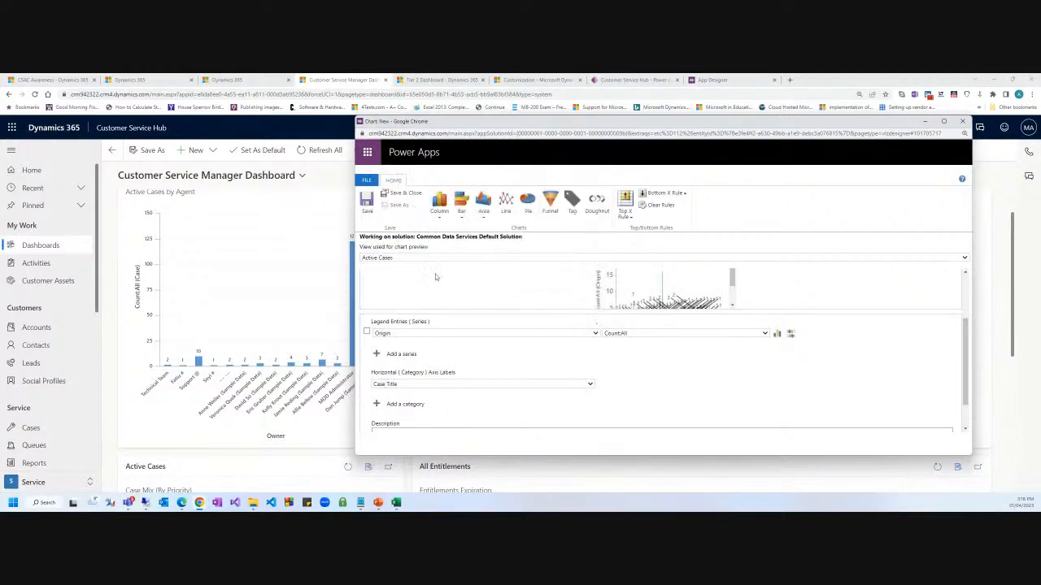
click(409, 385)
scroll(414, 333, down, 3)
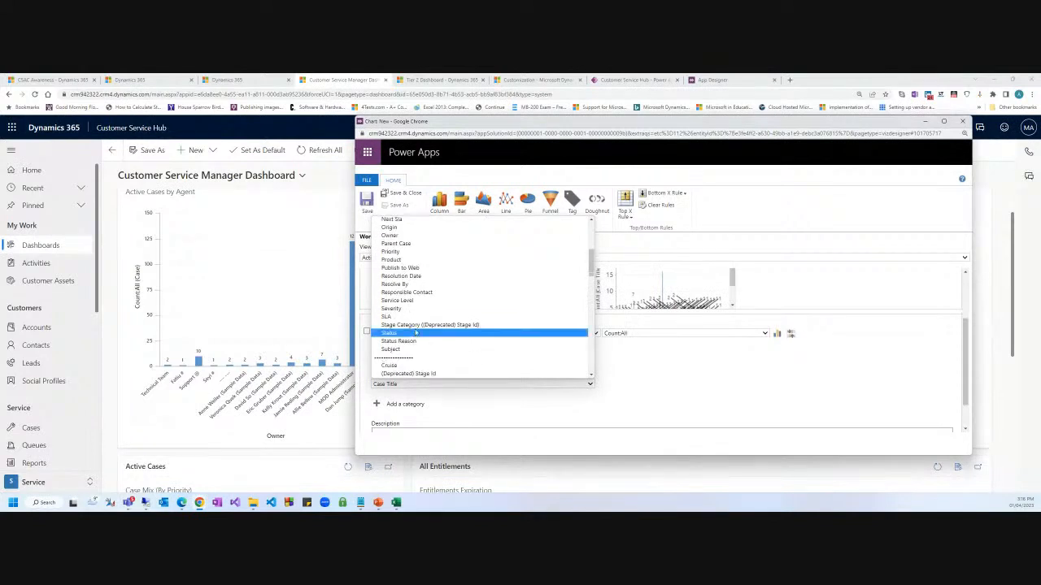
scroll(436, 309, up, 3)
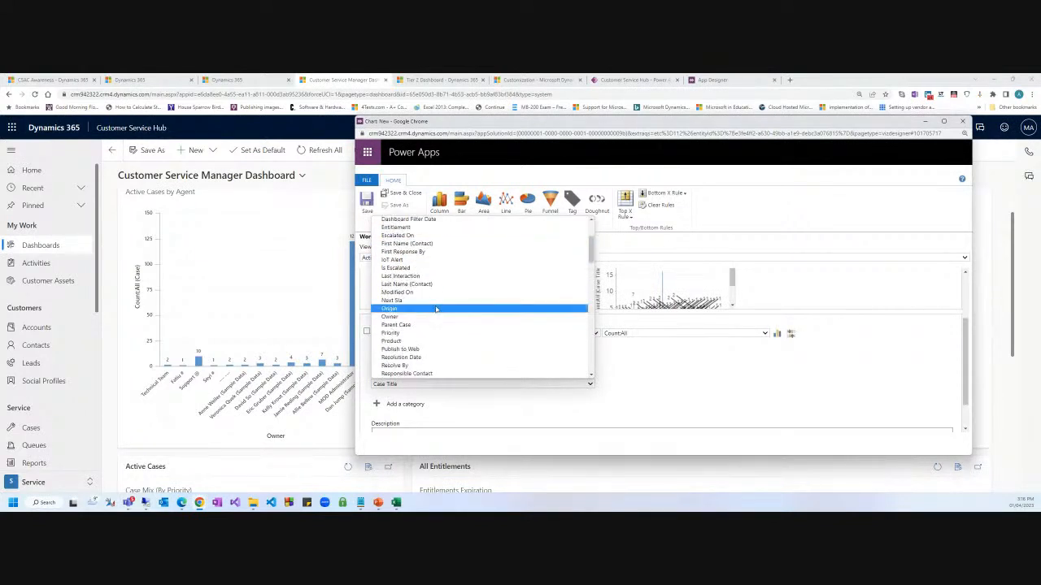
scroll(436, 307, up, 3)
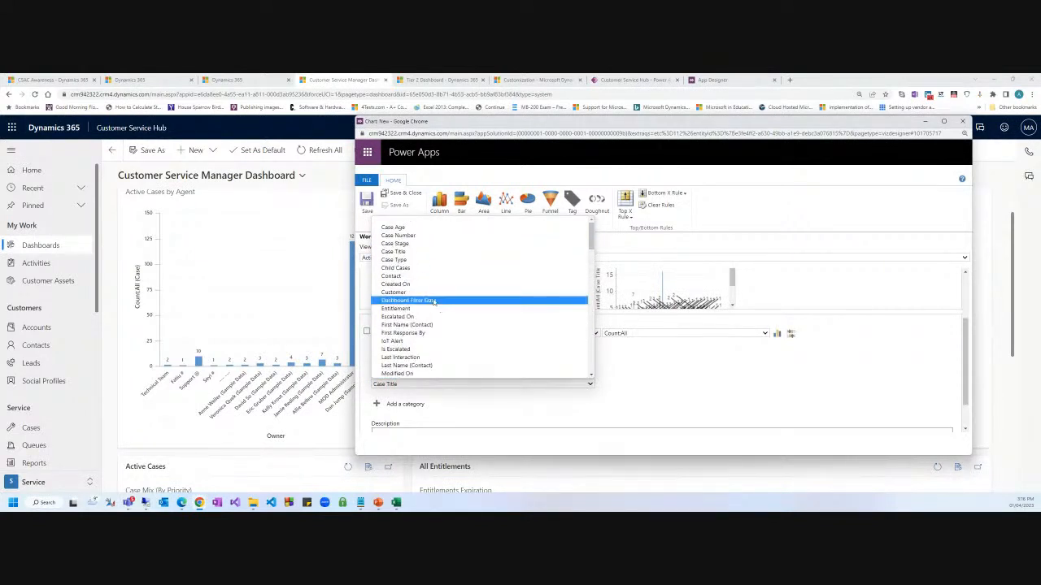
scroll(434, 315, down, 4)
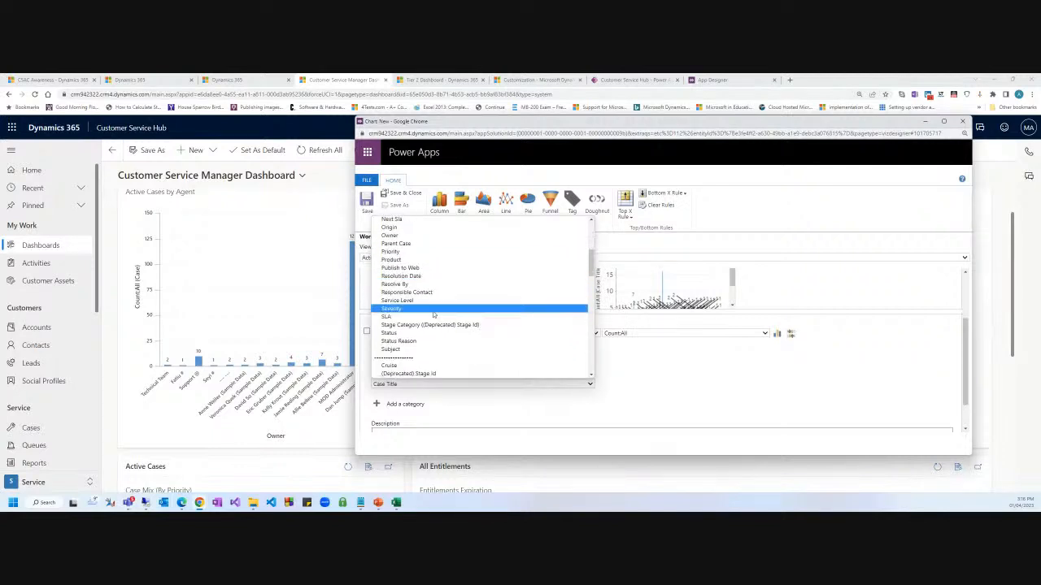
key(o)
key(o)
key(Return)
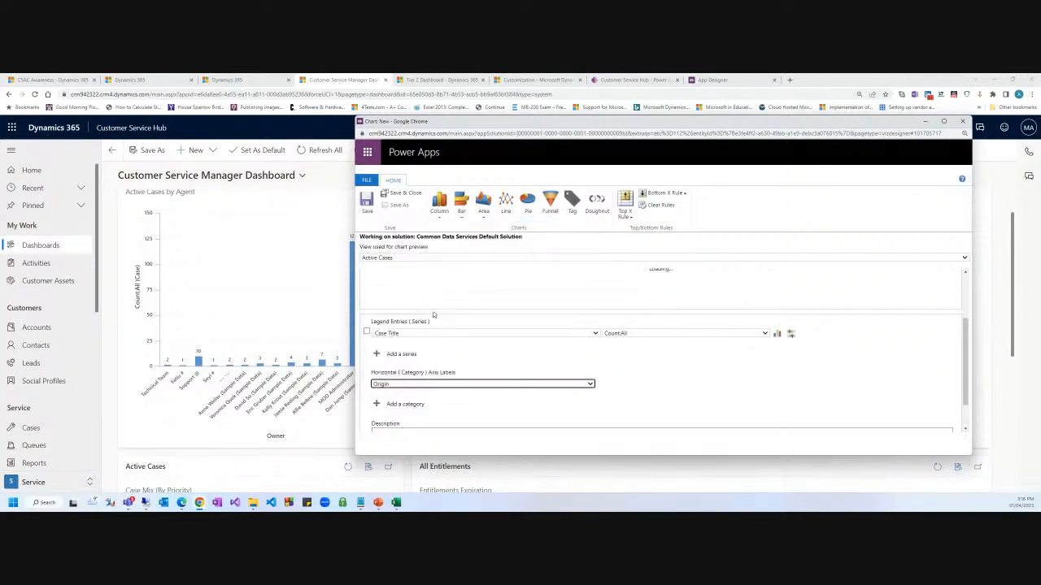
scroll(673, 317, up, 2)
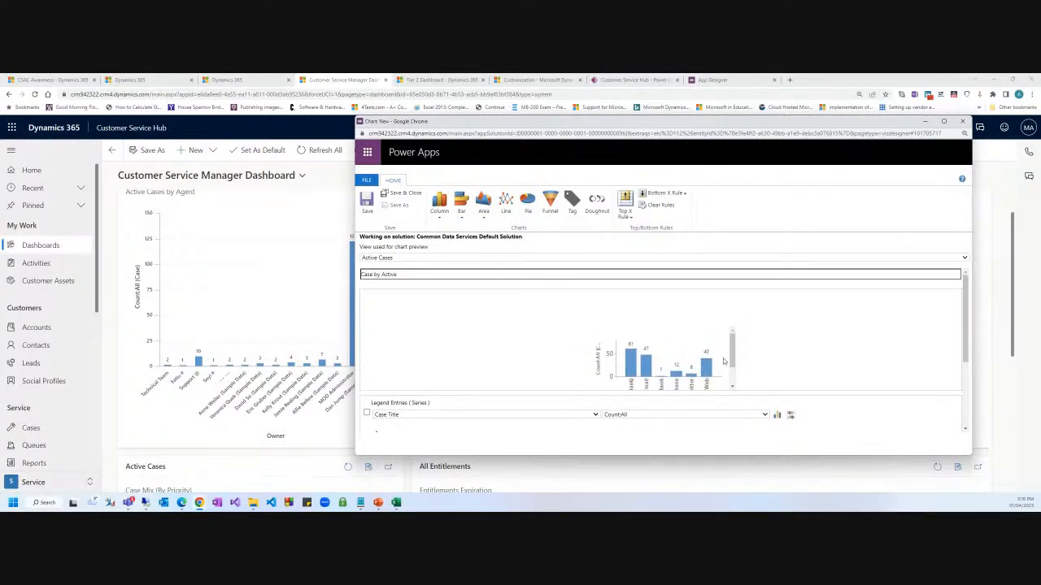
Change the Case by Active chart type to Funnel.
click(529, 200)
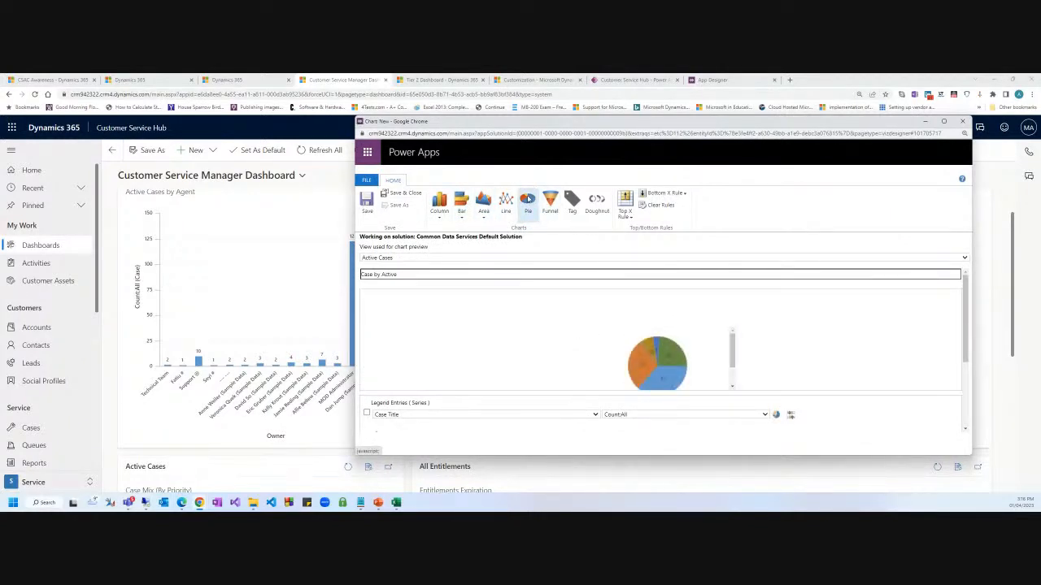
scroll(790, 360, down, 2)
click(550, 202)
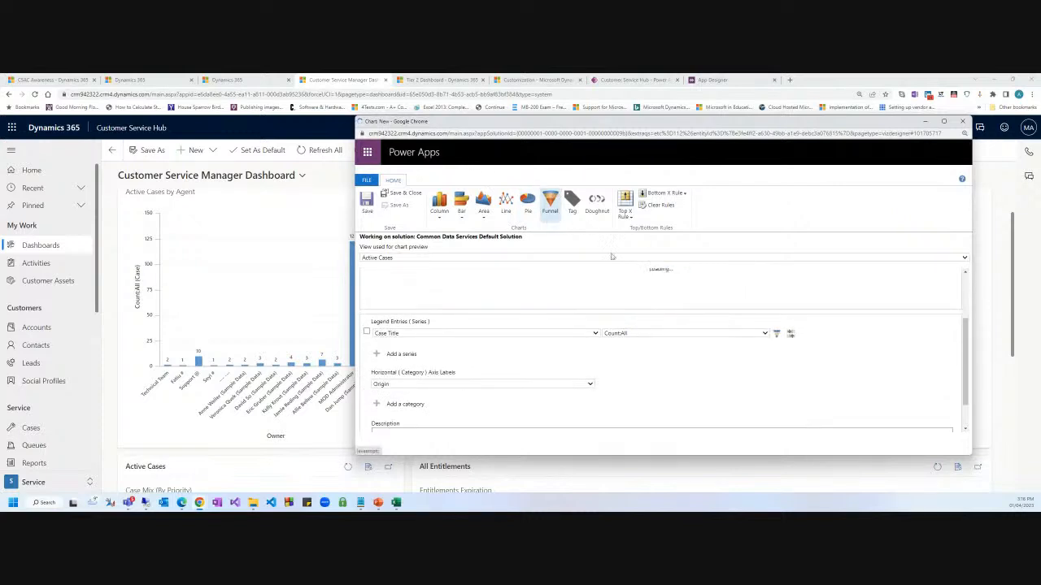
Maximize the chart designer, then restore it and move it off the dashboard.
click(944, 122)
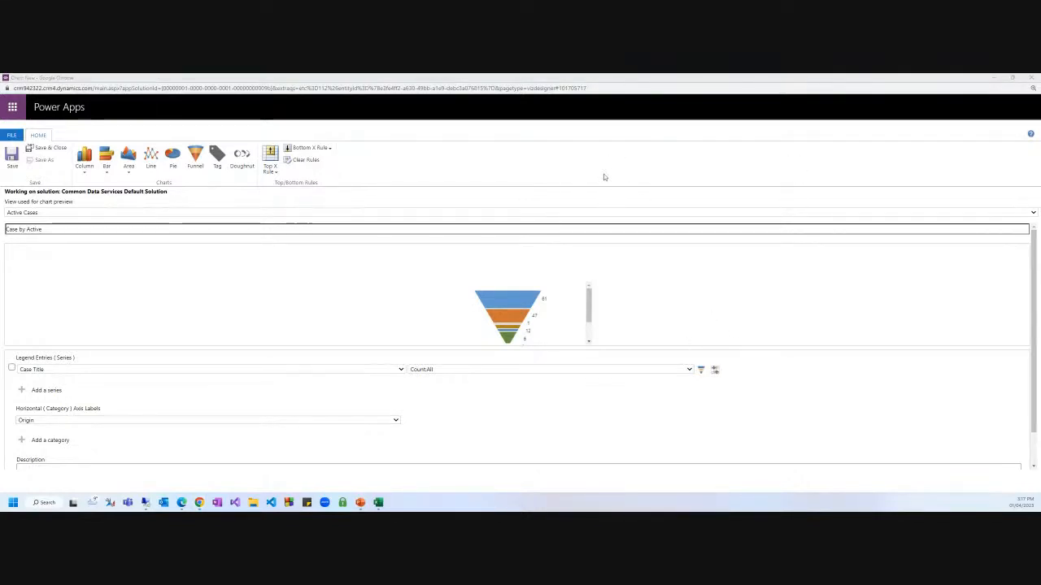
drag(480, 77, 478, 101)
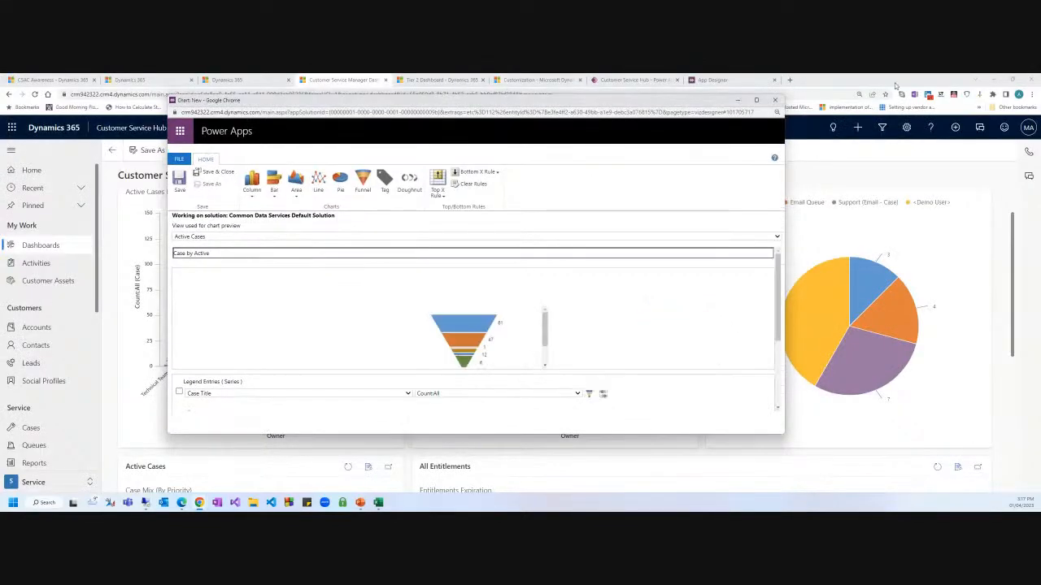
drag(863, 80, 1040, 78)
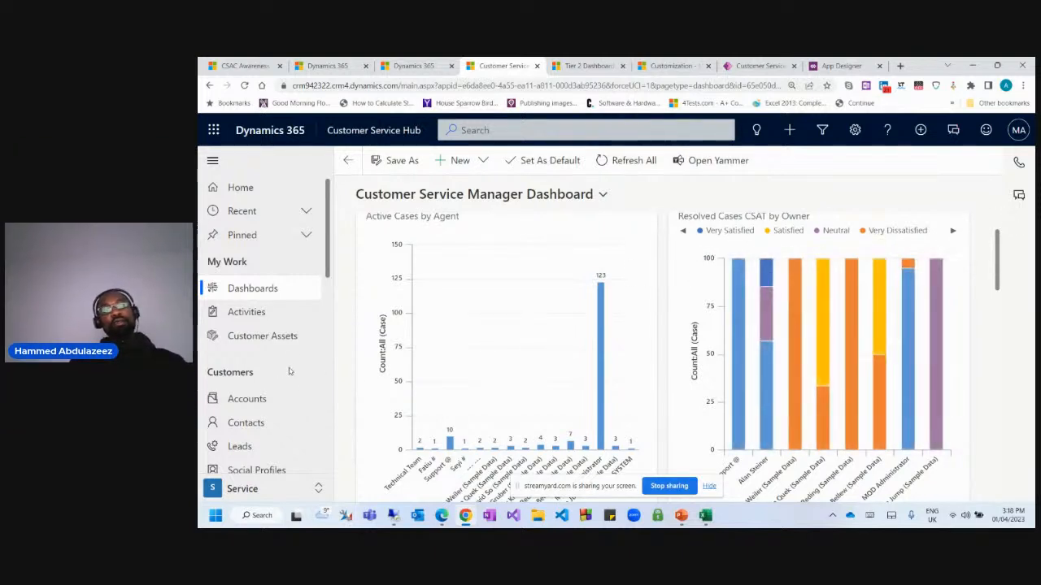
Bring the Chart: New designer window back on screen and maximize it.
scroll(298, 360, down, 2)
scroll(506, 367, up, 1)
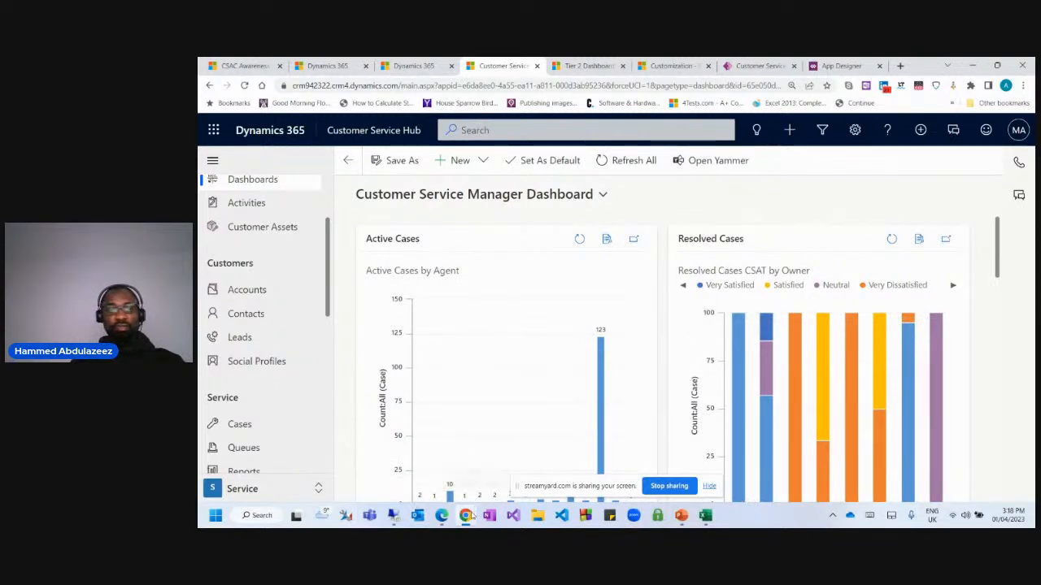
mouse_move(470, 517)
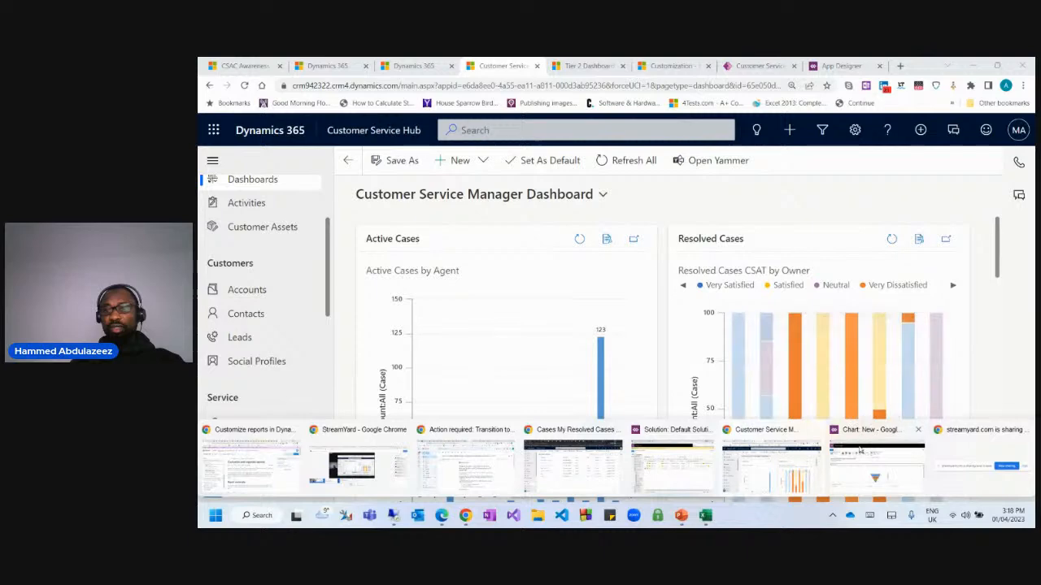
drag(199, 234, 410, 126)
click(799, 122)
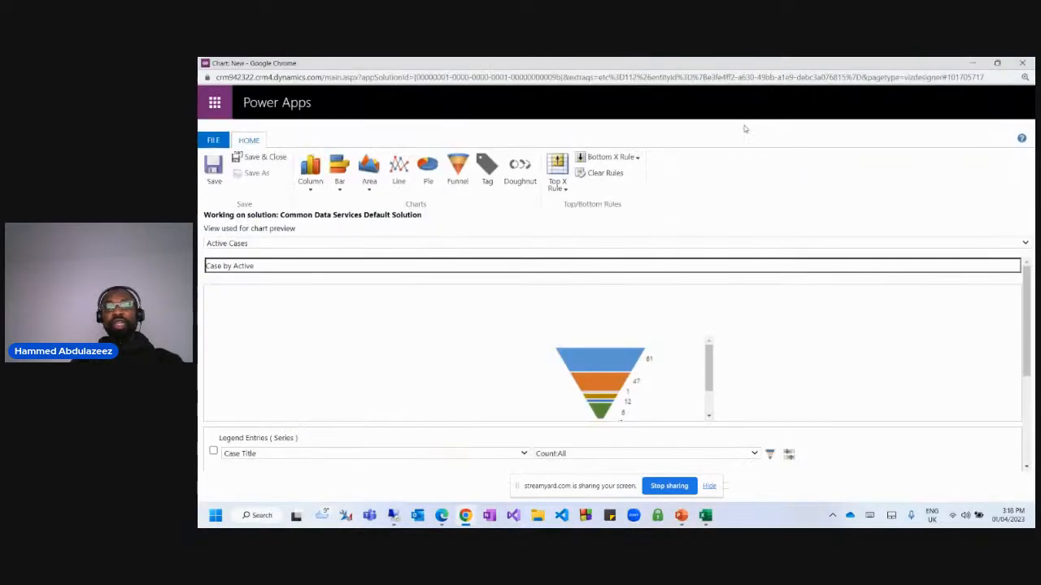
Preview the chart as Column, 100% Stacked Column and Stacked Column.
scroll(321, 321, down, 2)
scroll(342, 288, up, 1)
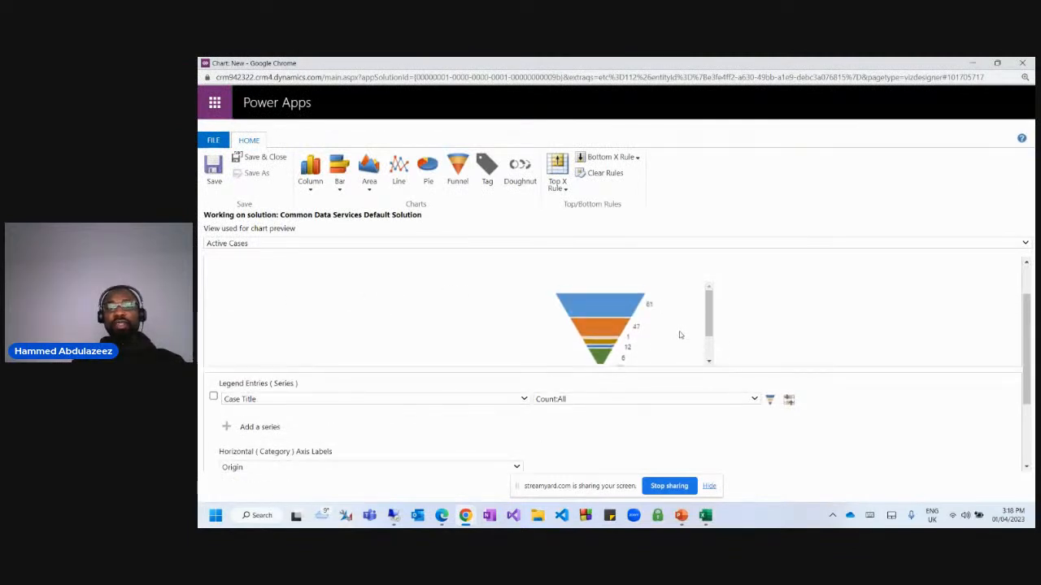
scroll(676, 332, up, 1)
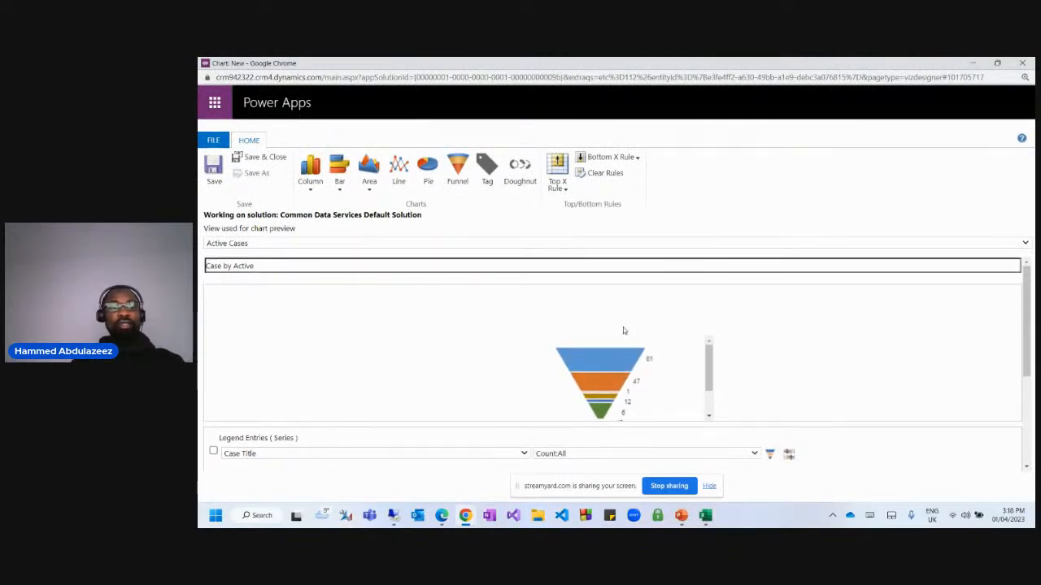
click(311, 192)
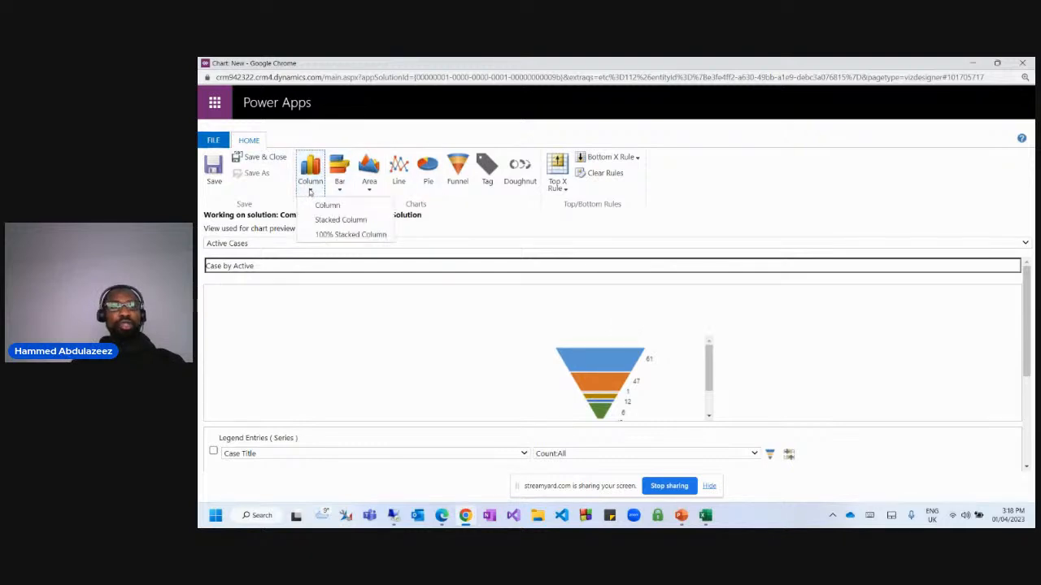
click(319, 204)
click(308, 189)
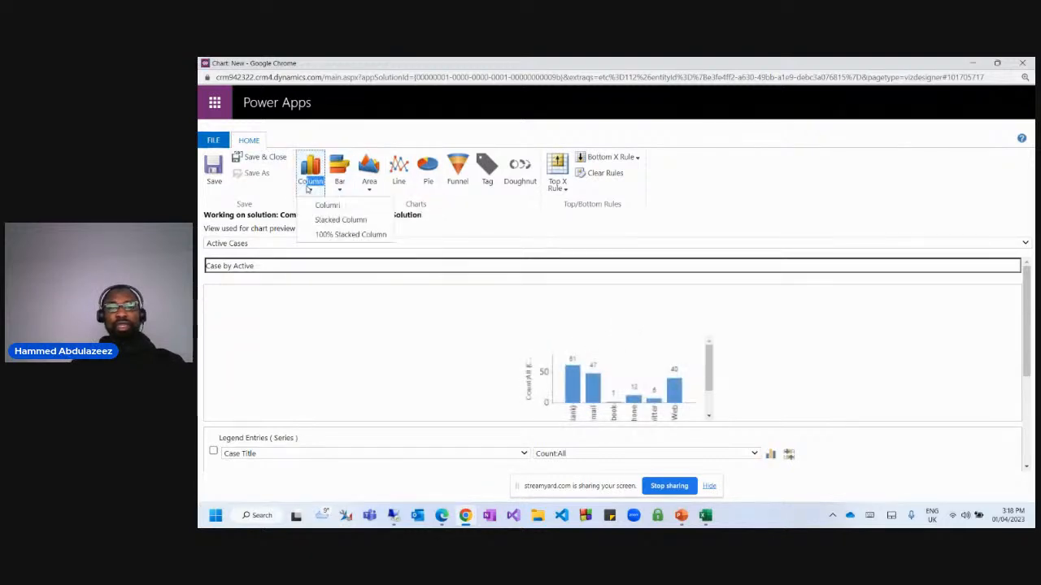
click(325, 237)
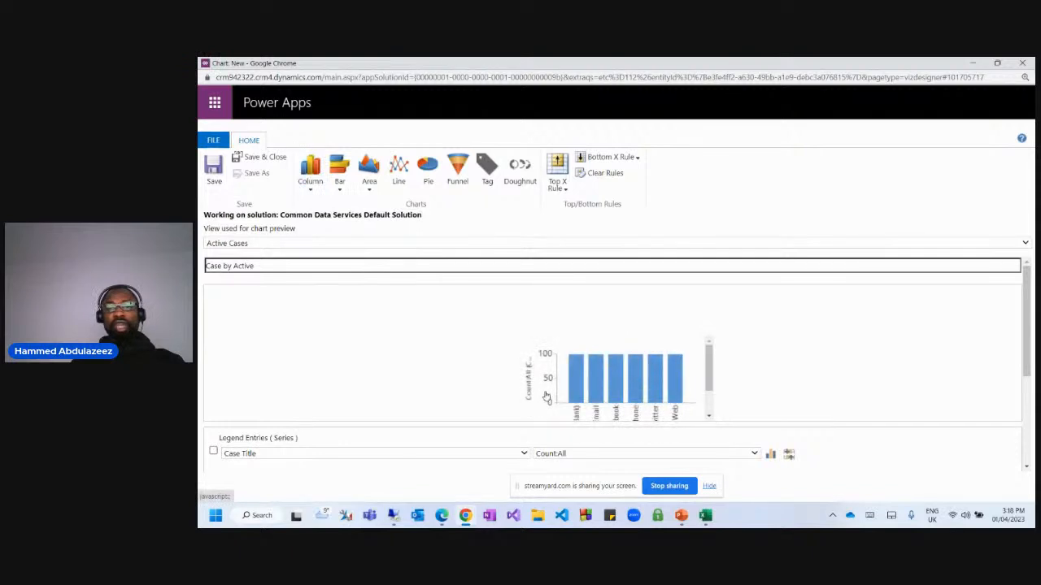
scroll(546, 396, down, 3)
scroll(733, 355, up, 2)
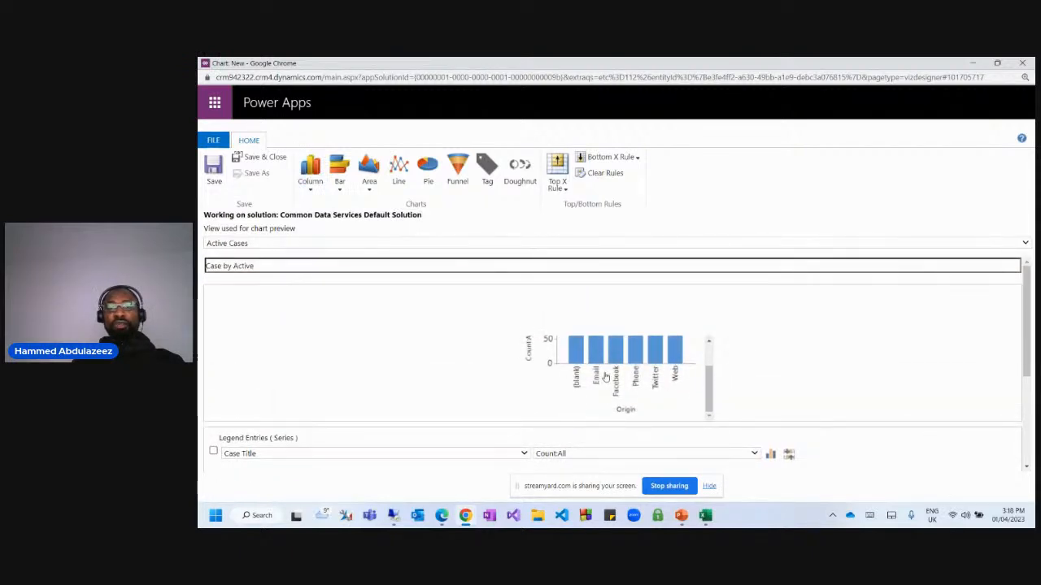
scroll(605, 376, up, 2)
click(307, 192)
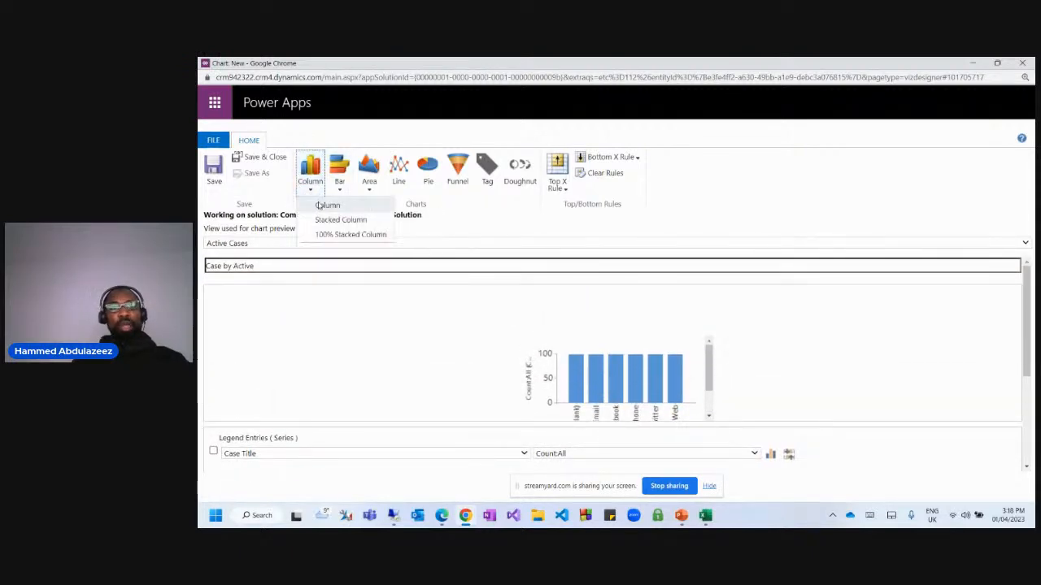
click(325, 219)
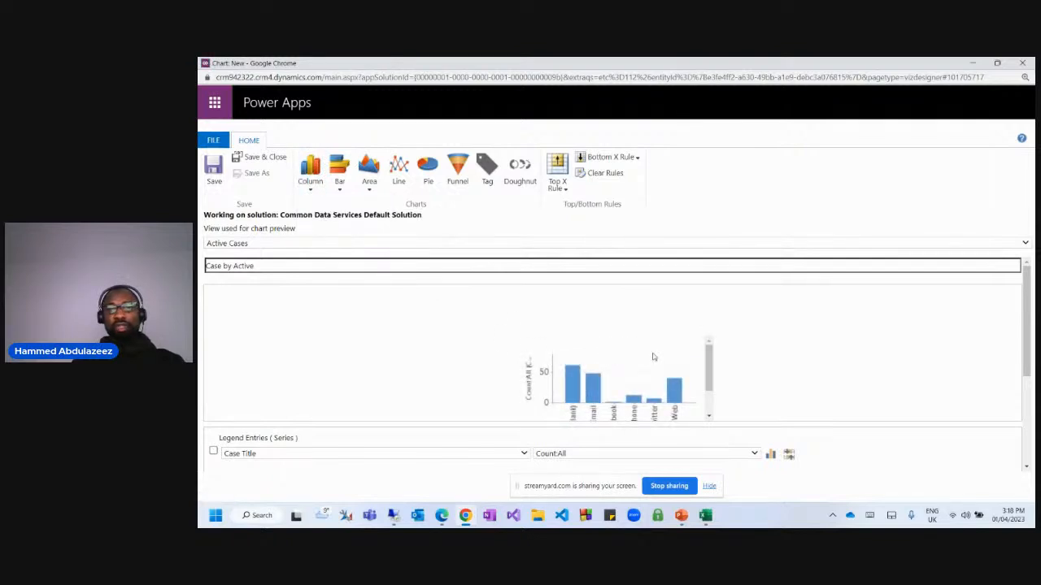
scroll(778, 366, down, 2)
scroll(770, 309, up, 2)
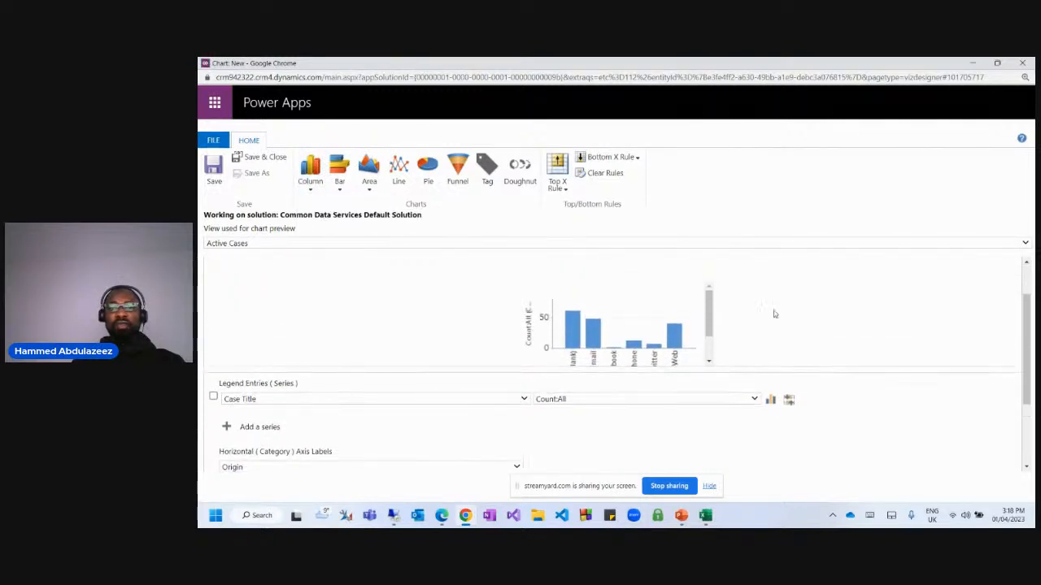
Settle on a Line chart for Case by Active.
click(399, 171)
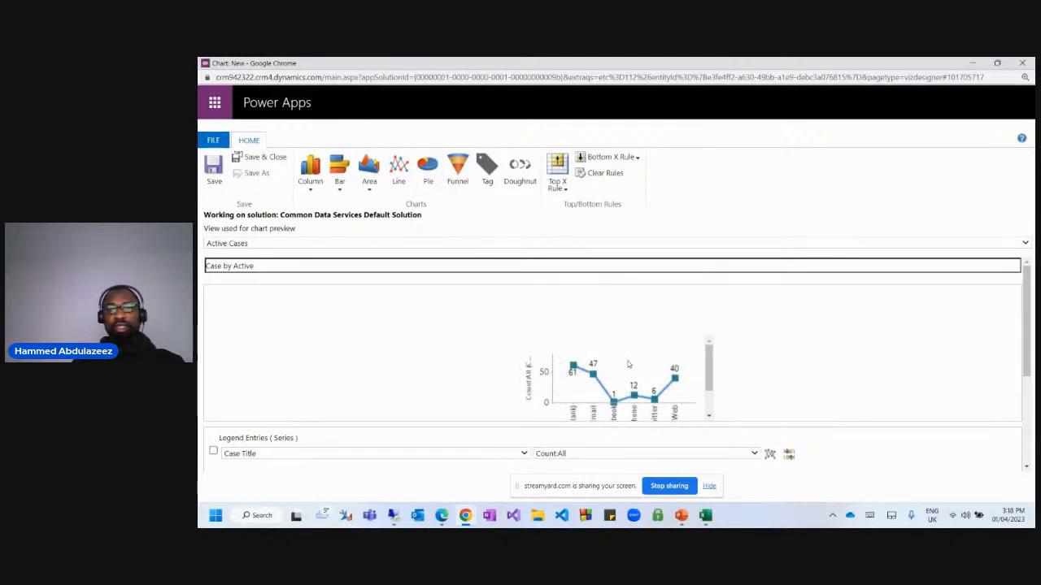
scroll(628, 365, down, 1)
scroll(310, 472, down, 3)
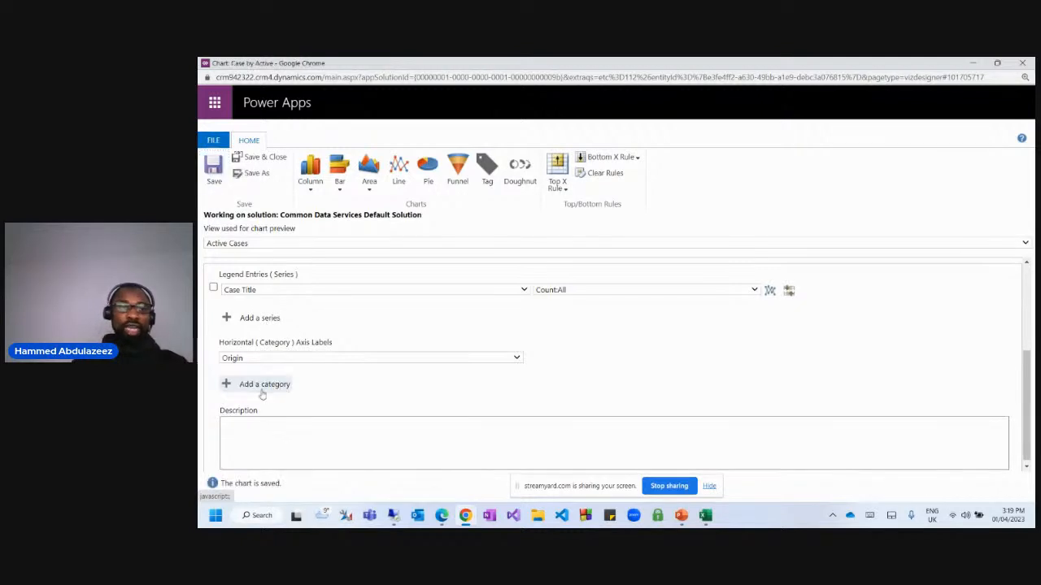
Save the Case by Active line chart and close the Power Apps chart designer.
scroll(816, 298, up, 2)
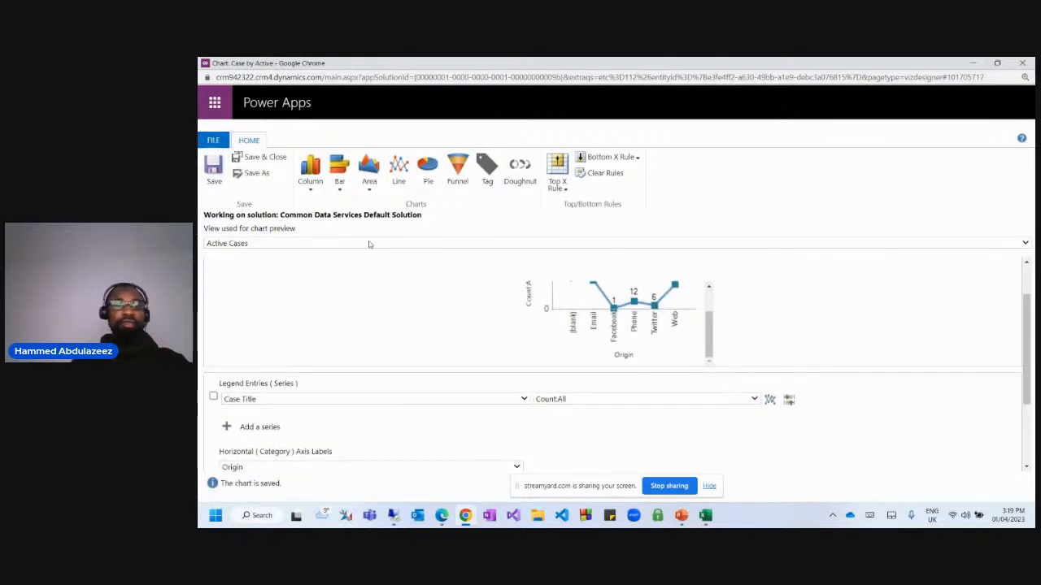
click(211, 175)
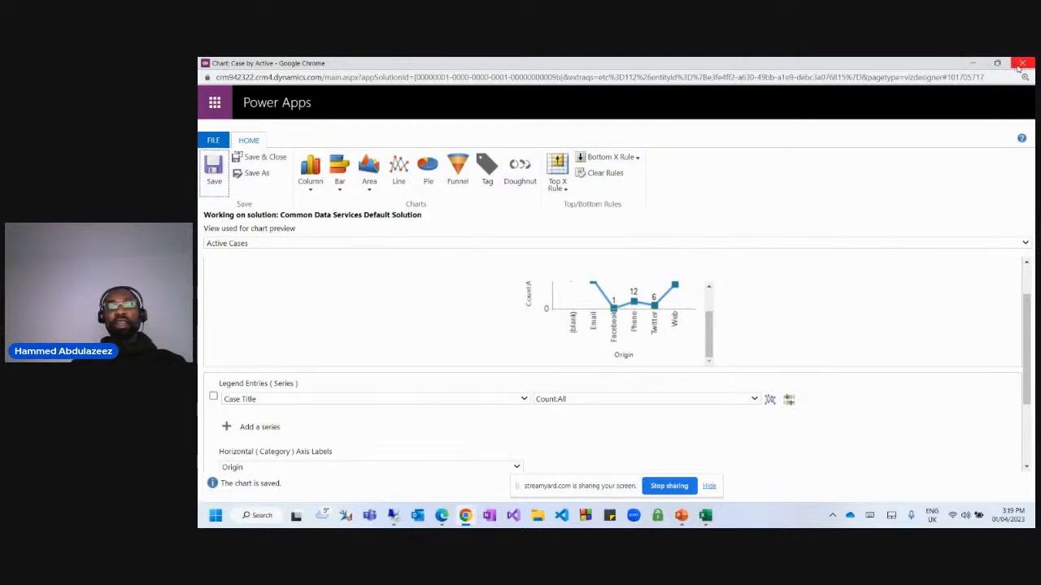
click(259, 162)
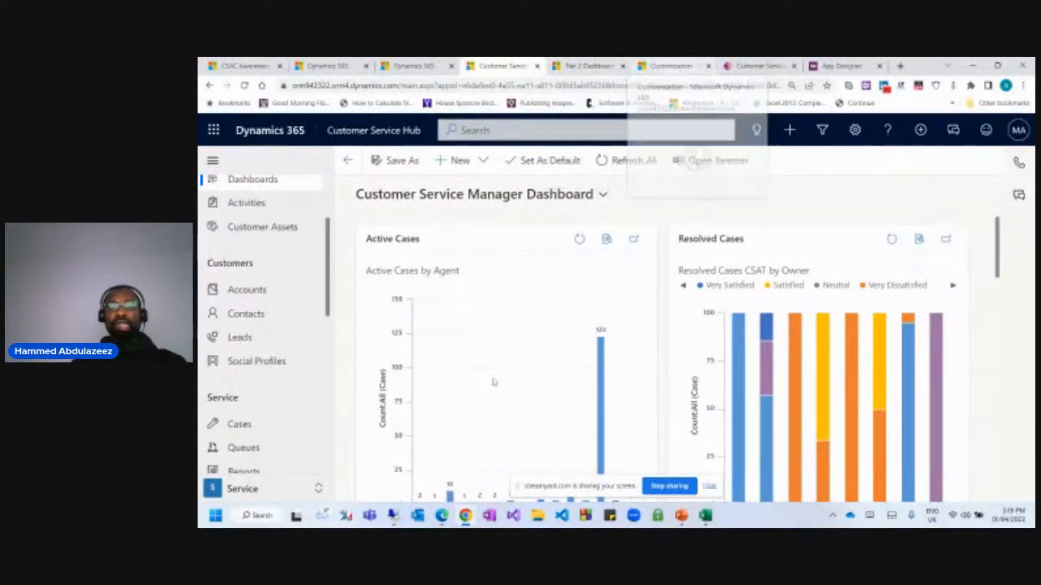
In the Customer Service Hub App Designer, find Case by Active in the Case charts list.
mouse_move(466, 517)
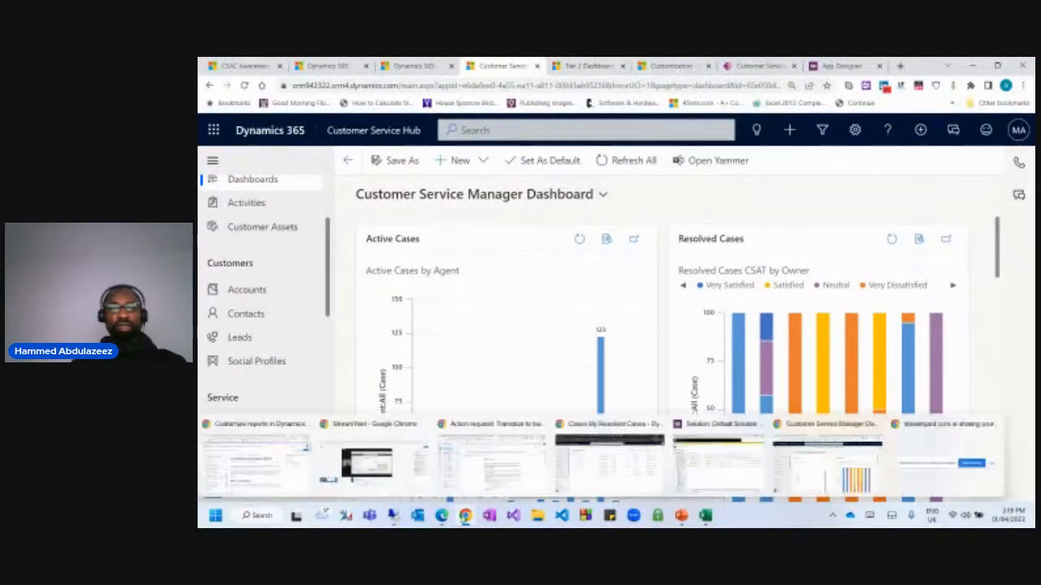
click(824, 66)
scroll(899, 396, down, 10)
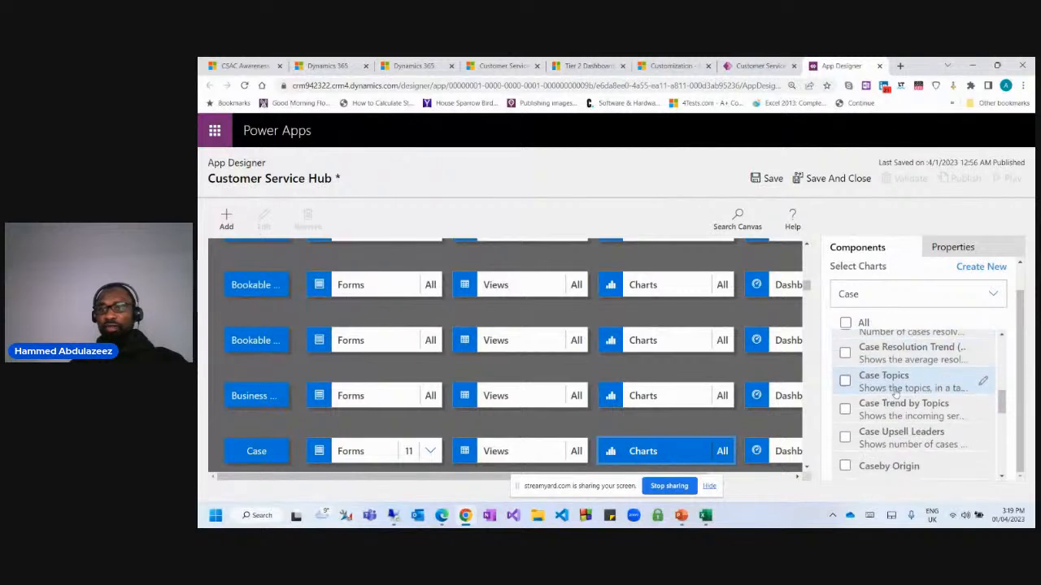
scroll(899, 397, down, 5)
scroll(906, 386, up, 6)
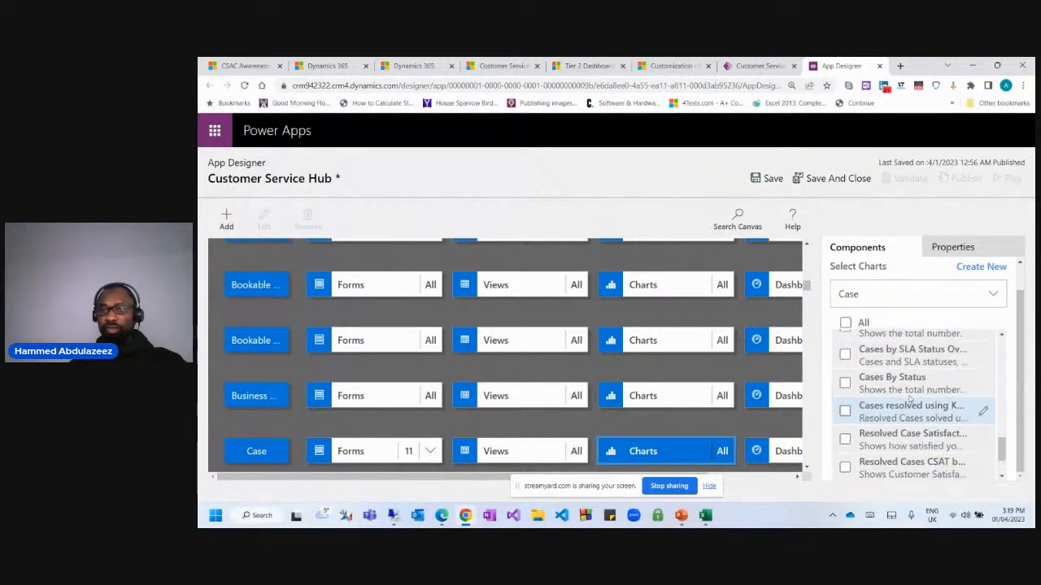
Start another new Case chart and shift its designer window slightly left.
scroll(910, 382, up, 3)
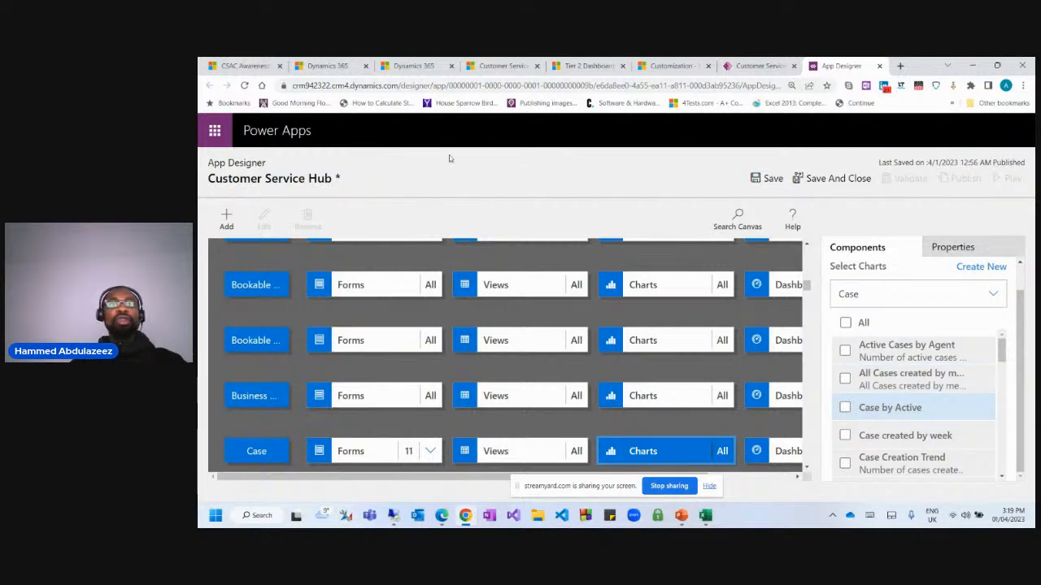
click(978, 267)
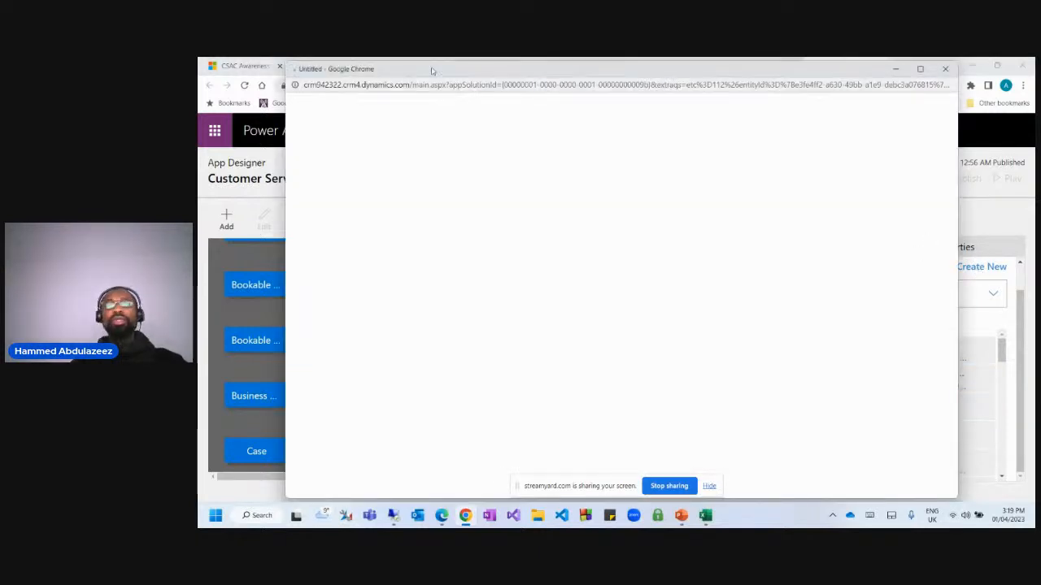
drag(493, 69, 480, 69)
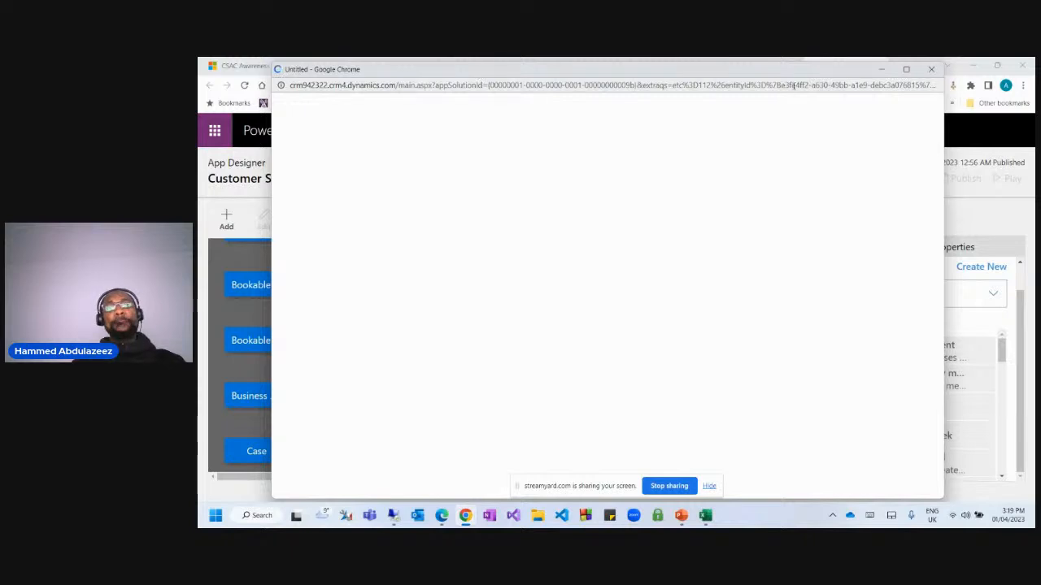
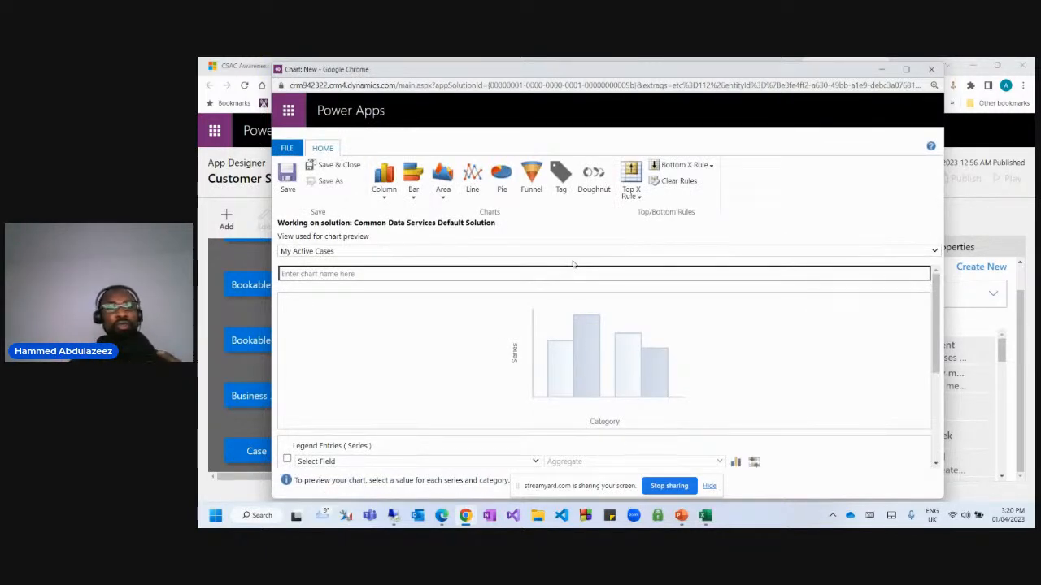
Preview the new chart with the My Resolved Cases view.
click(521, 253)
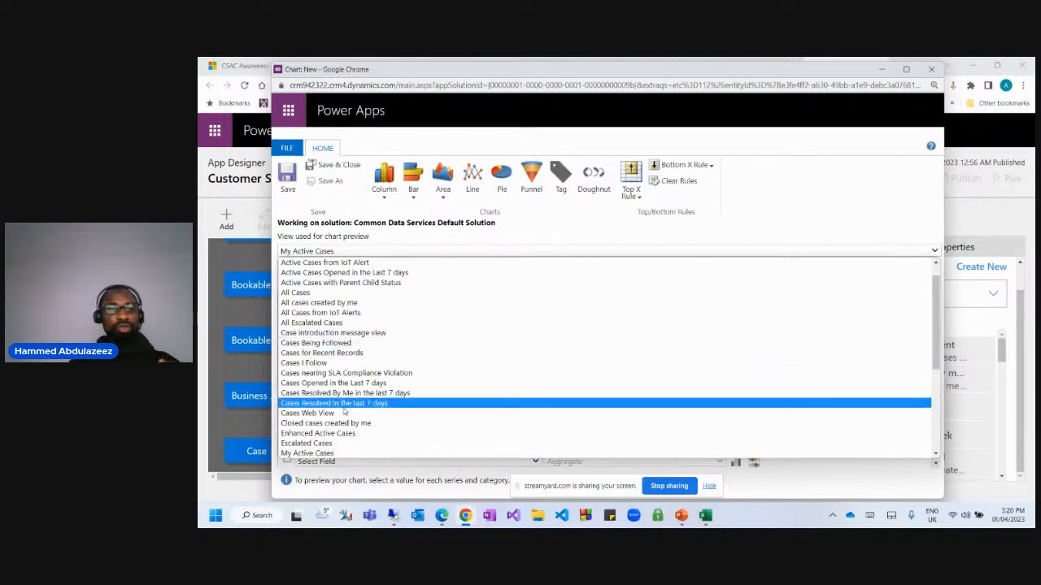
scroll(385, 412, down, 3)
scroll(385, 412, up, 3)
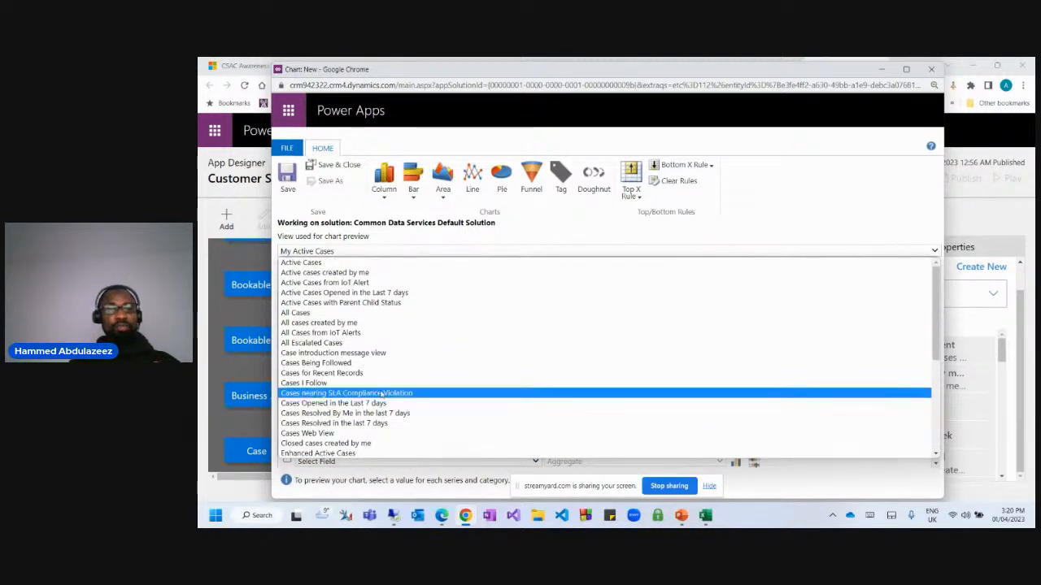
scroll(342, 334, down, 6)
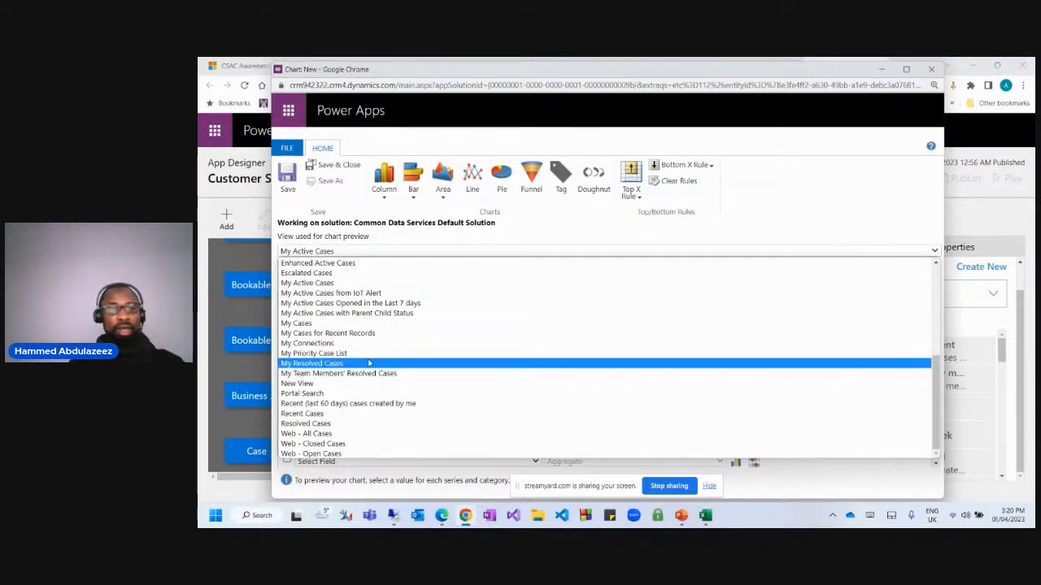
click(358, 363)
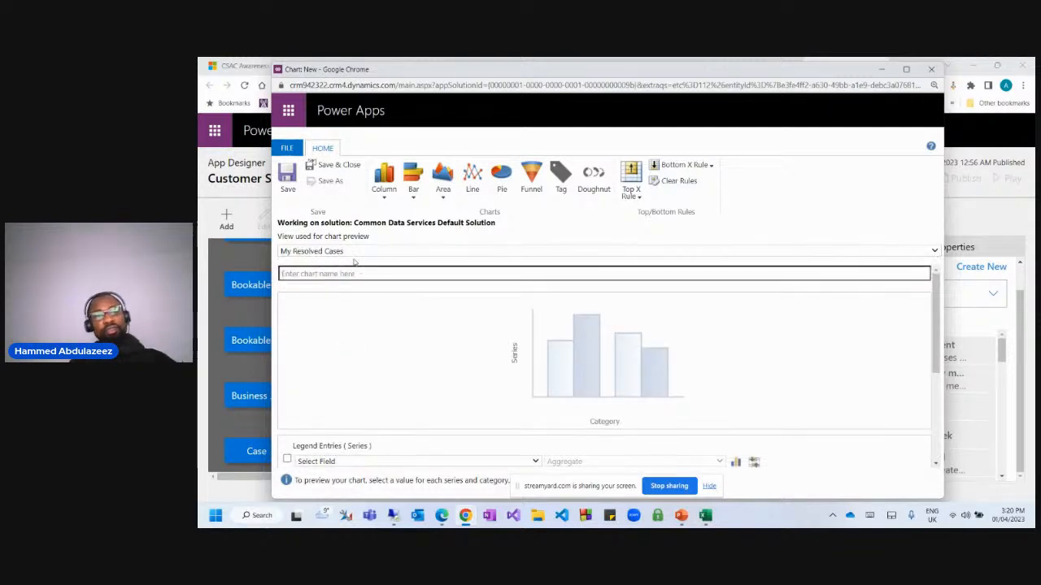
Name the chart 'My Cases By Resolved'.
click(333, 277)
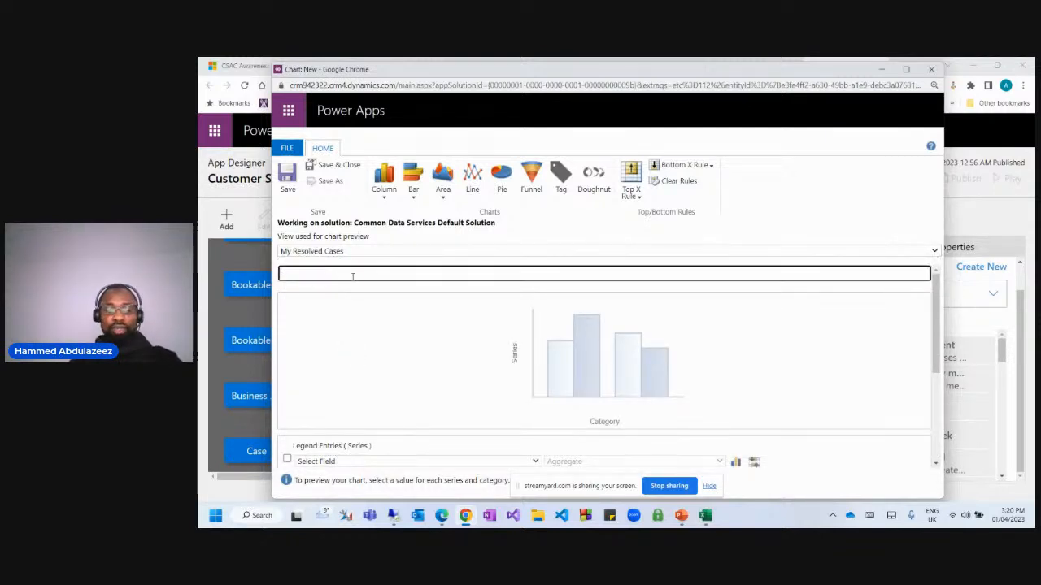
text(Resolc)
key(BackSpace)
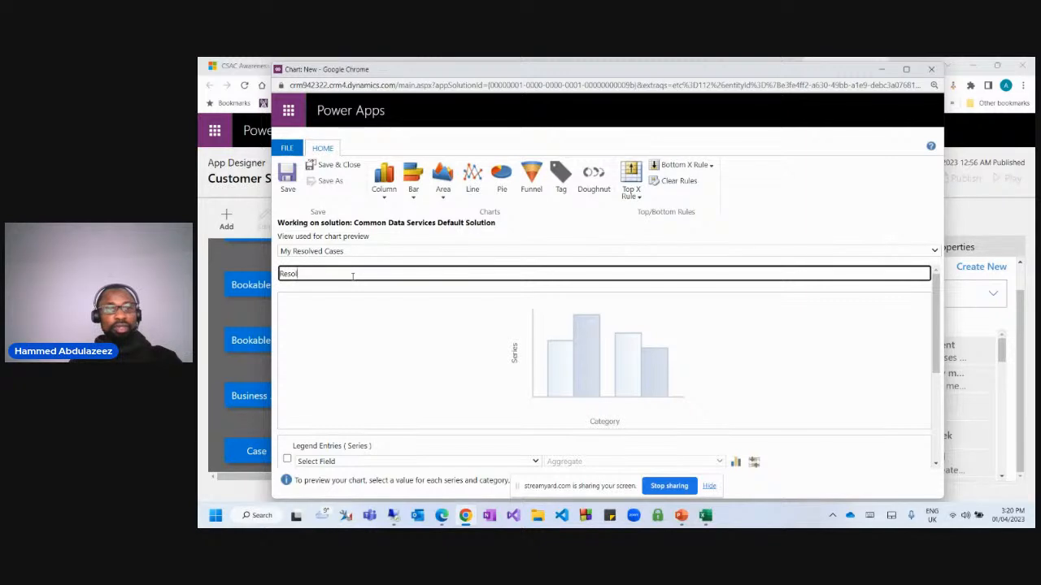
text(ves)
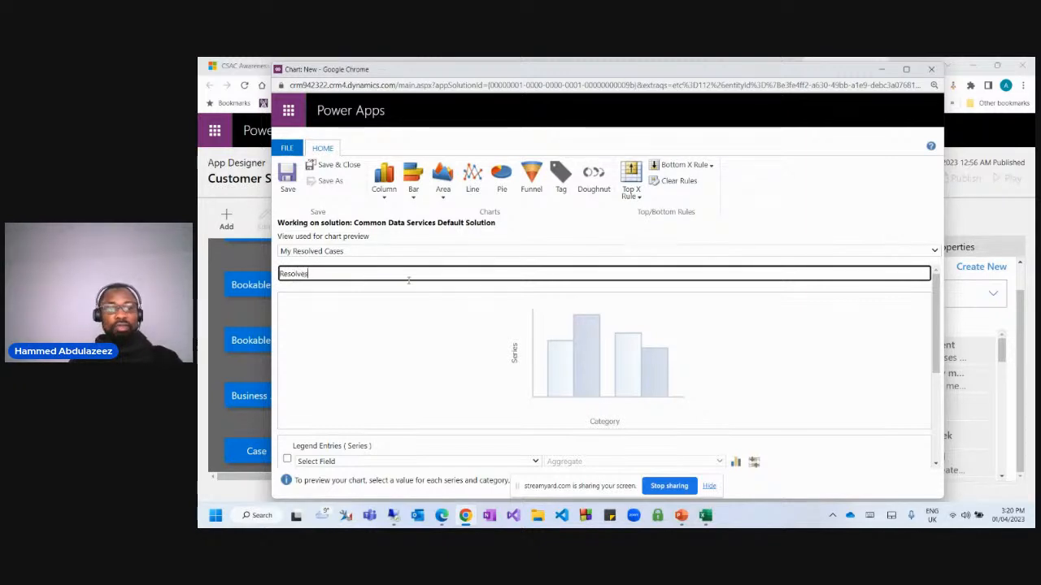
key(BackSpace)
text(d)
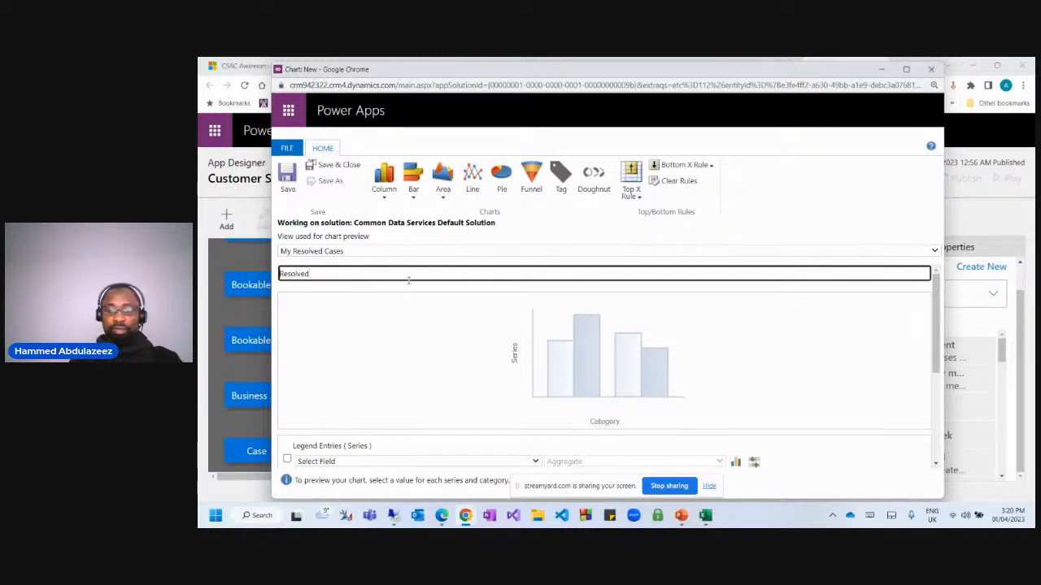
key(Home)
text(My Case)
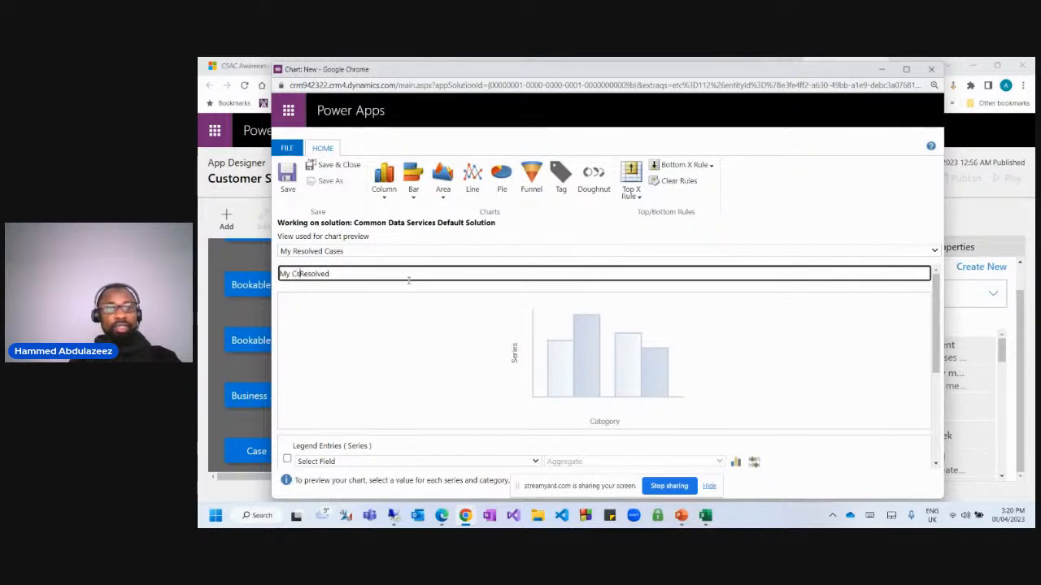
text(s by)
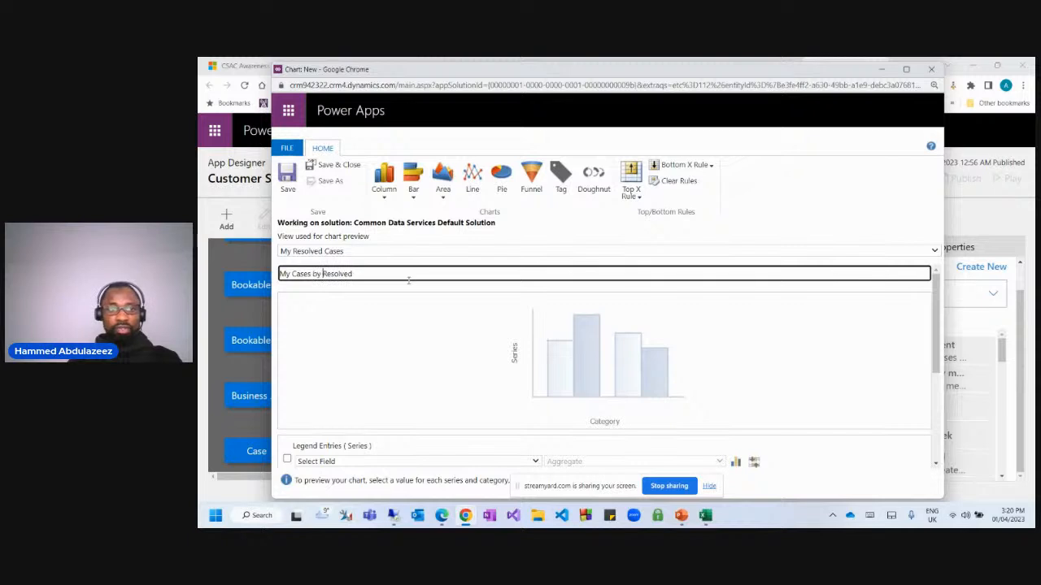
key(BackSpace)
key(BackSpace)
text(By)
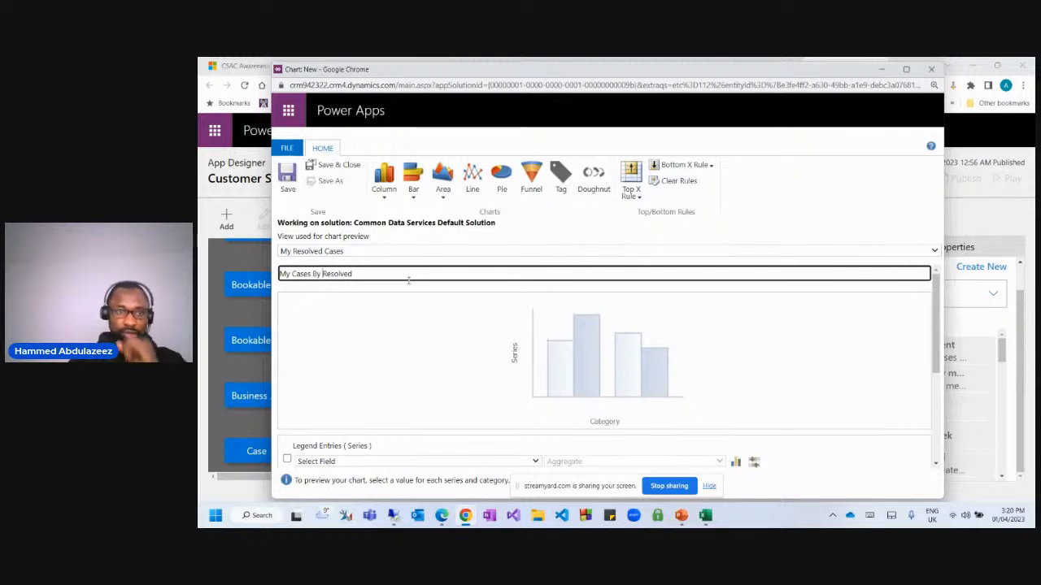
Use Case Type as the legend series and Priority as the category axis.
scroll(404, 322, down, 1)
scroll(404, 322, down, 3)
click(341, 352)
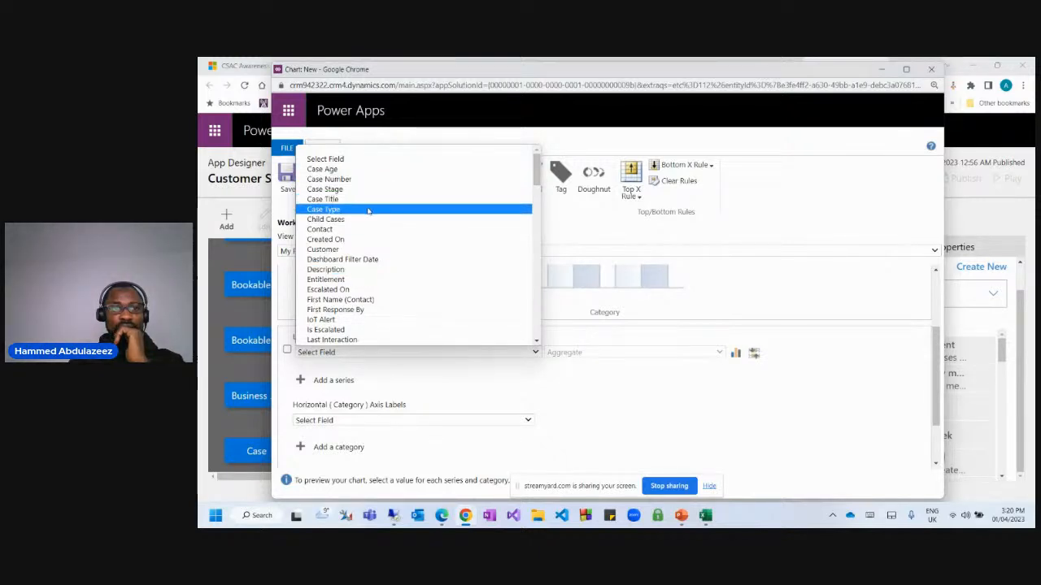
click(368, 210)
scroll(411, 302, down, 2)
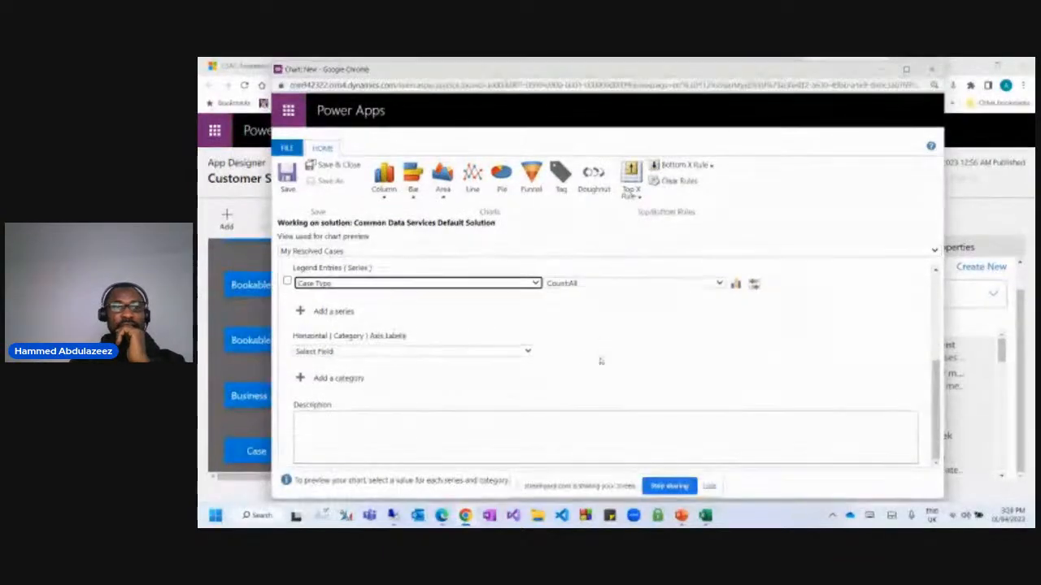
click(341, 352)
scroll(409, 275, down, 5)
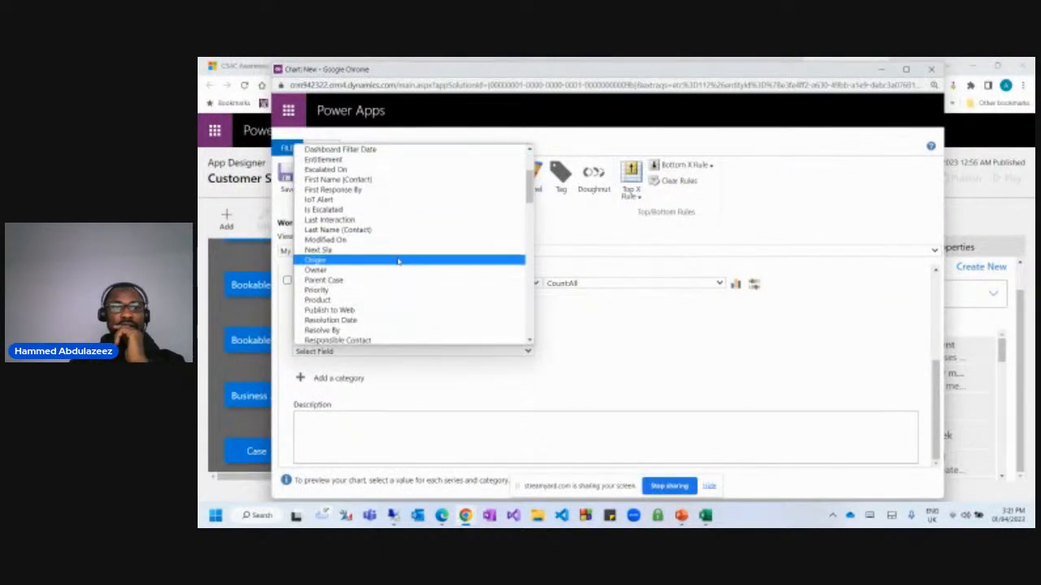
scroll(419, 280, down, 6)
scroll(411, 261, up, 12)
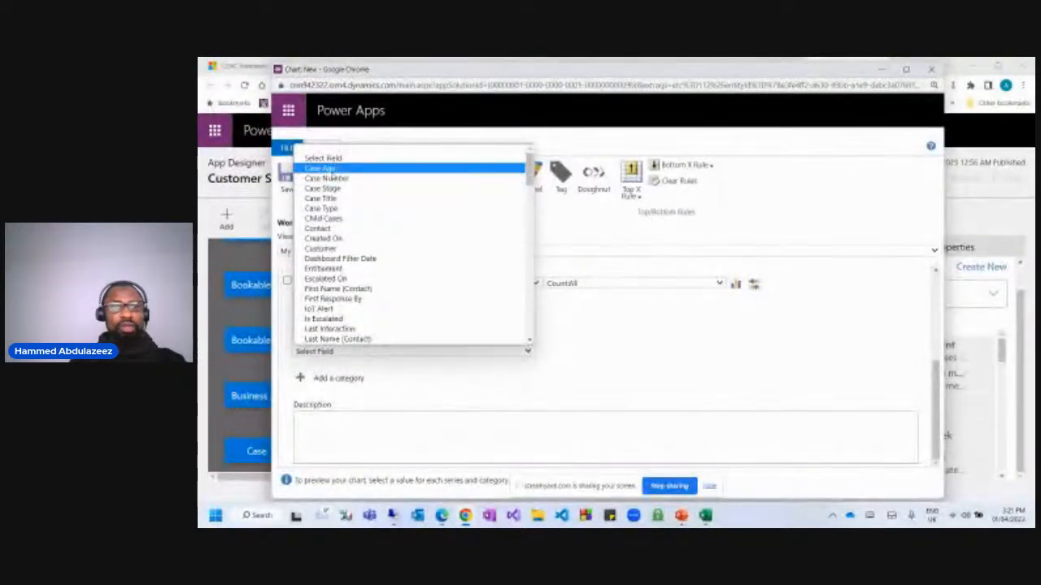
scroll(360, 216, down, 8)
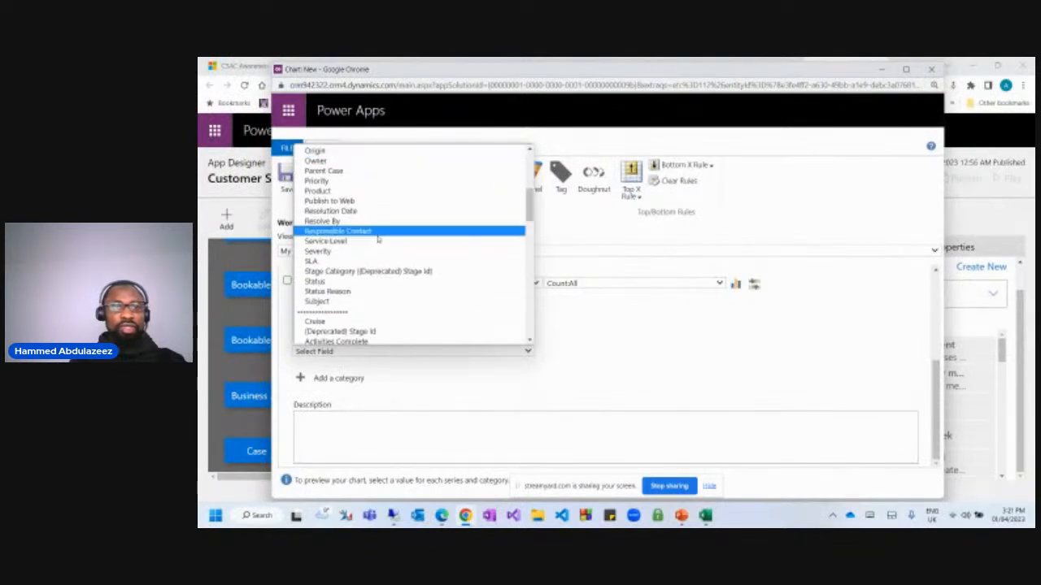
click(338, 180)
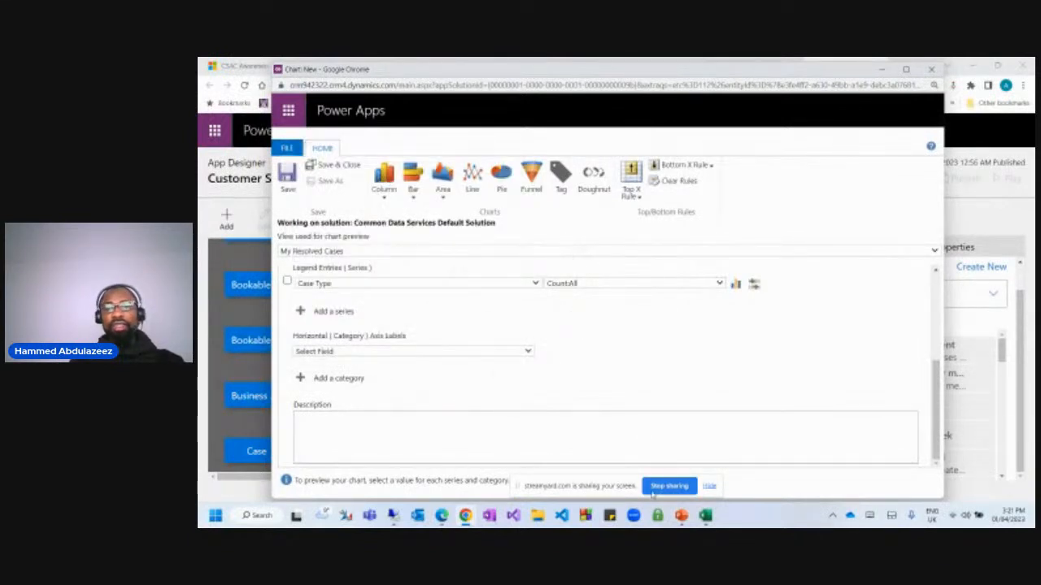
click(811, 209)
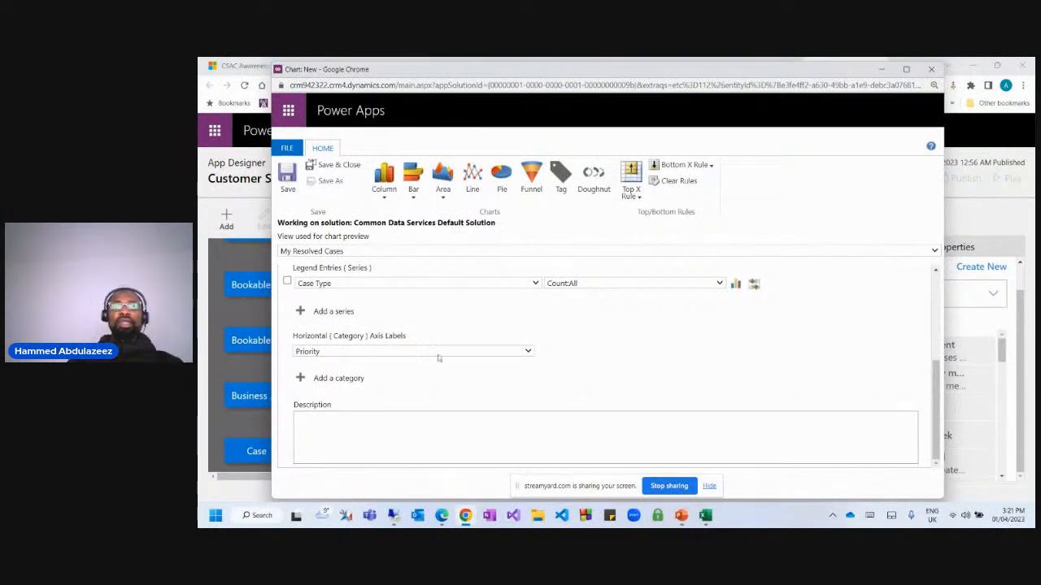
scroll(378, 322, up, 2)
scroll(368, 304, down, 2)
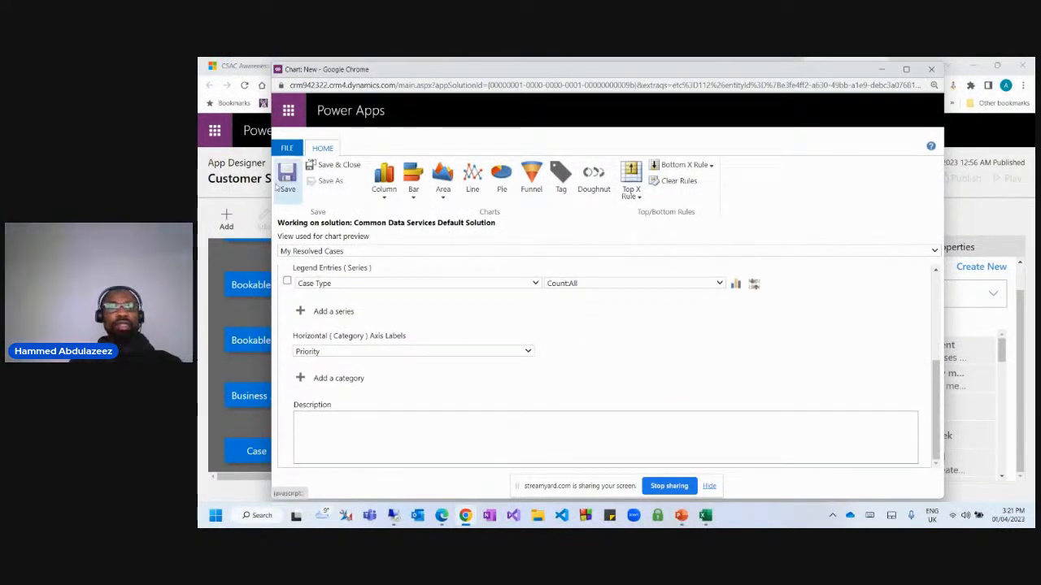
Turn My Cases By Resolved into a pie chart, save and close it, and start a new Case chart.
click(289, 185)
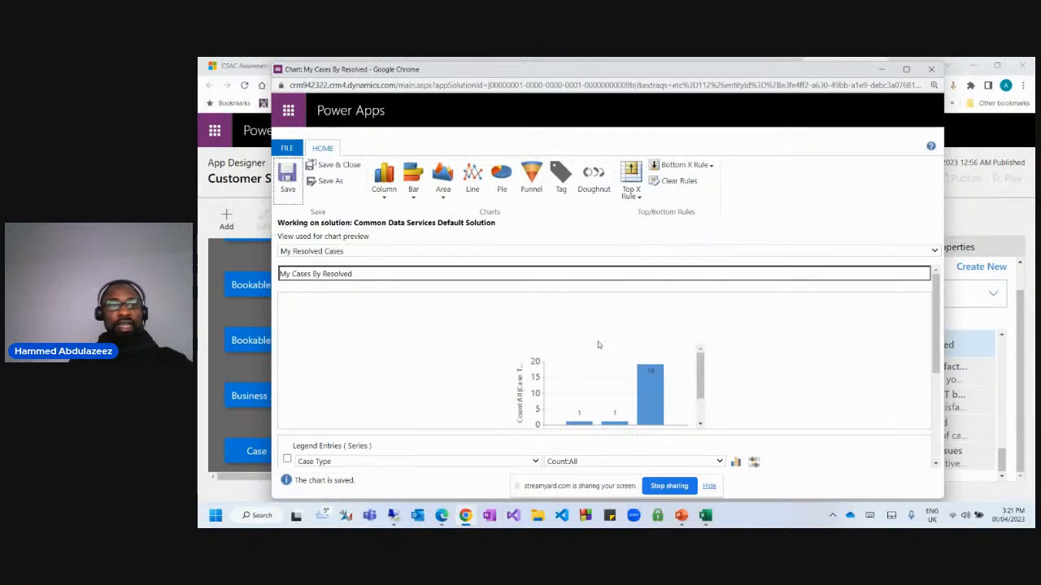
click(501, 183)
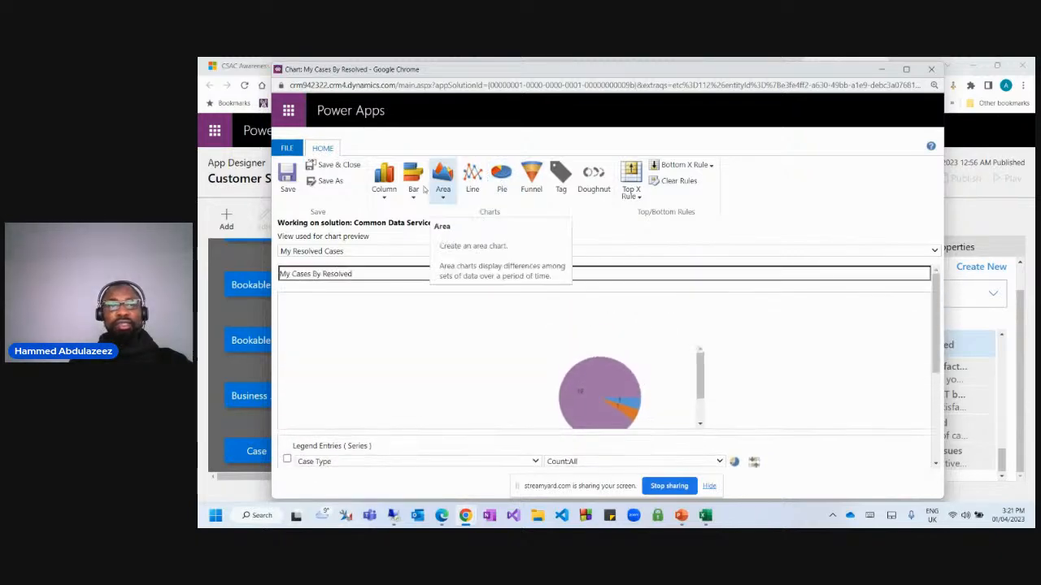
click(333, 165)
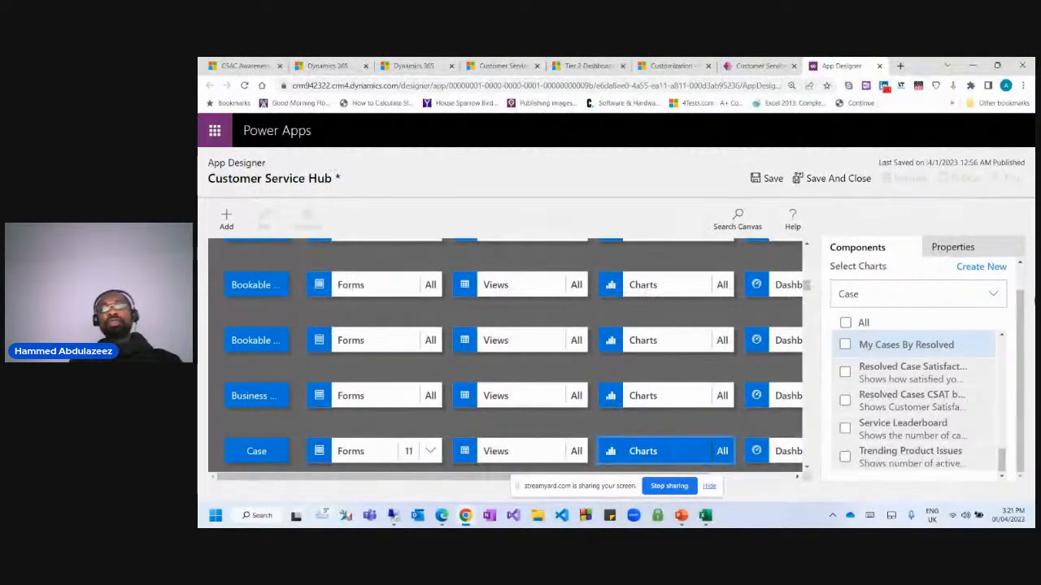
click(985, 267)
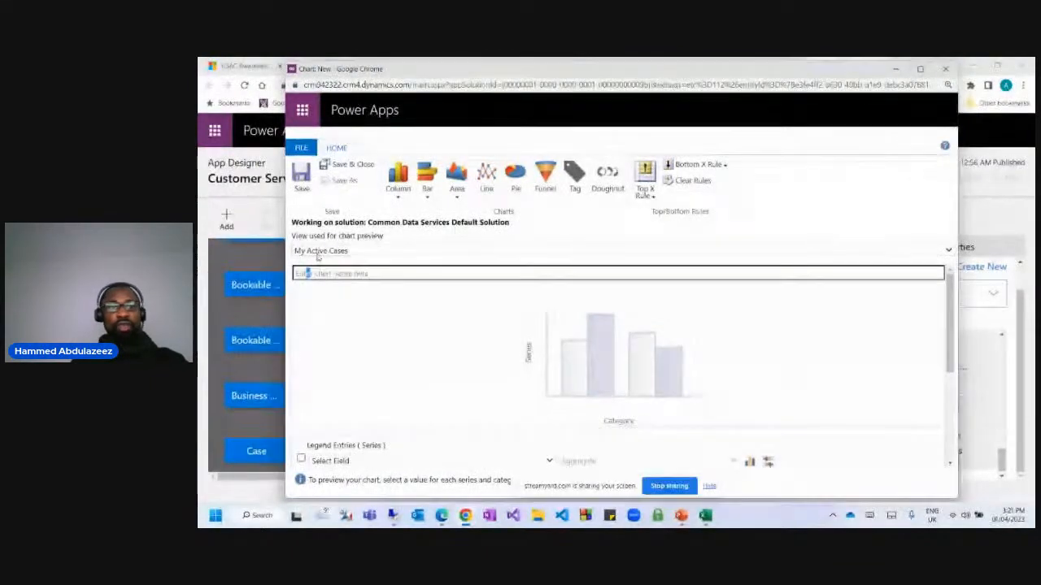
Preview the chart on All Cases and name it 'Case by Priority'.
click(318, 254)
click(318, 298)
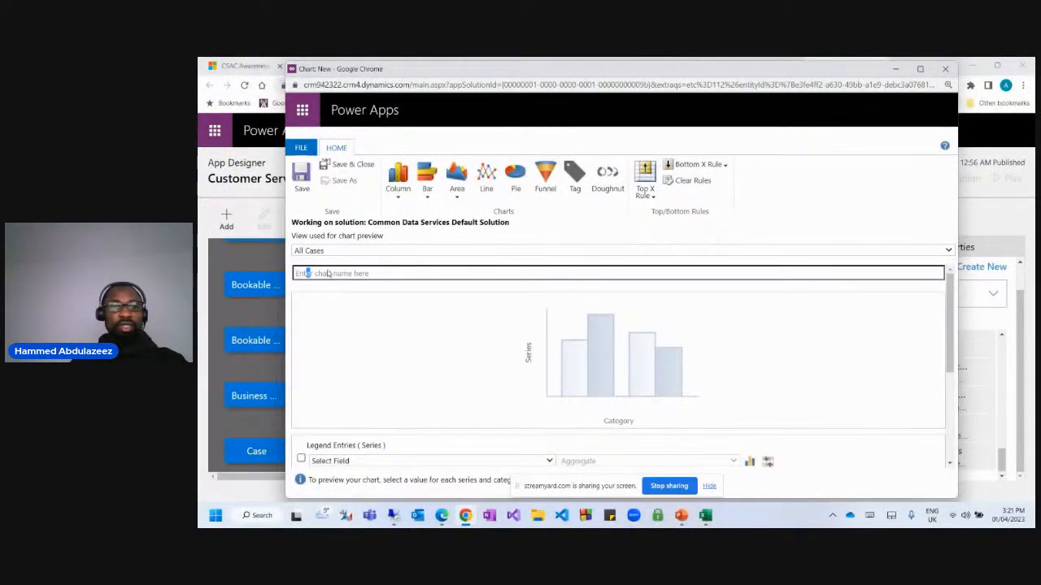
click(329, 274)
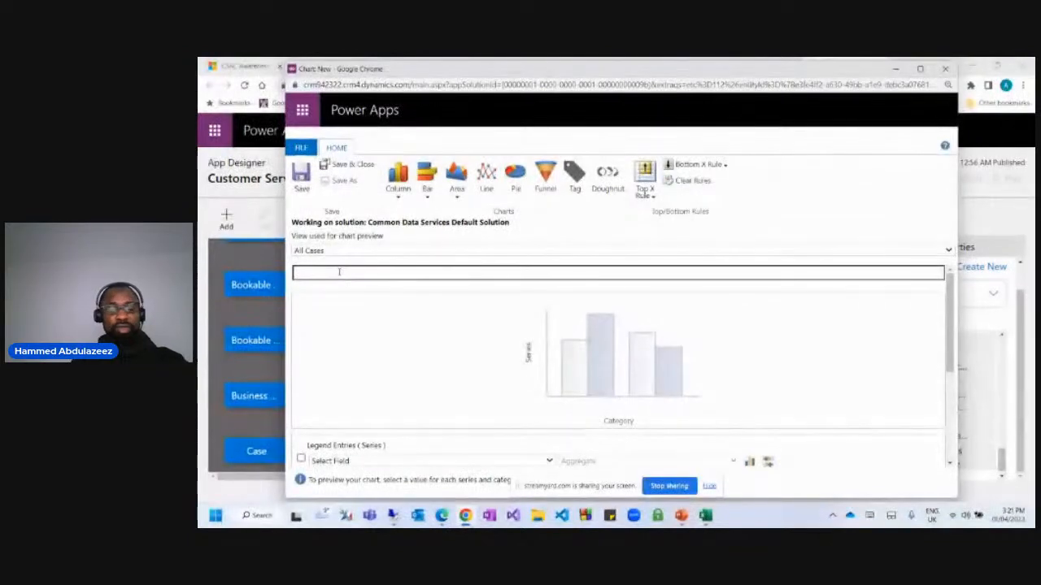
text(Case)
key(BackSpace)
key(BackSpace)
key(BackSpace)
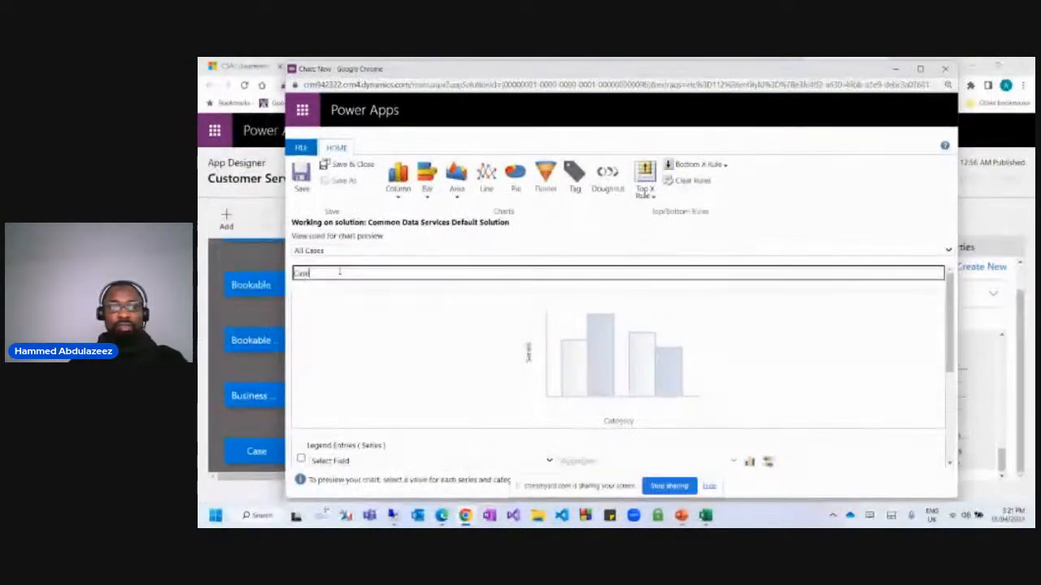
key(BackSpace)
key(BackSpace)
key(BackSpace)
key(BackSpace)
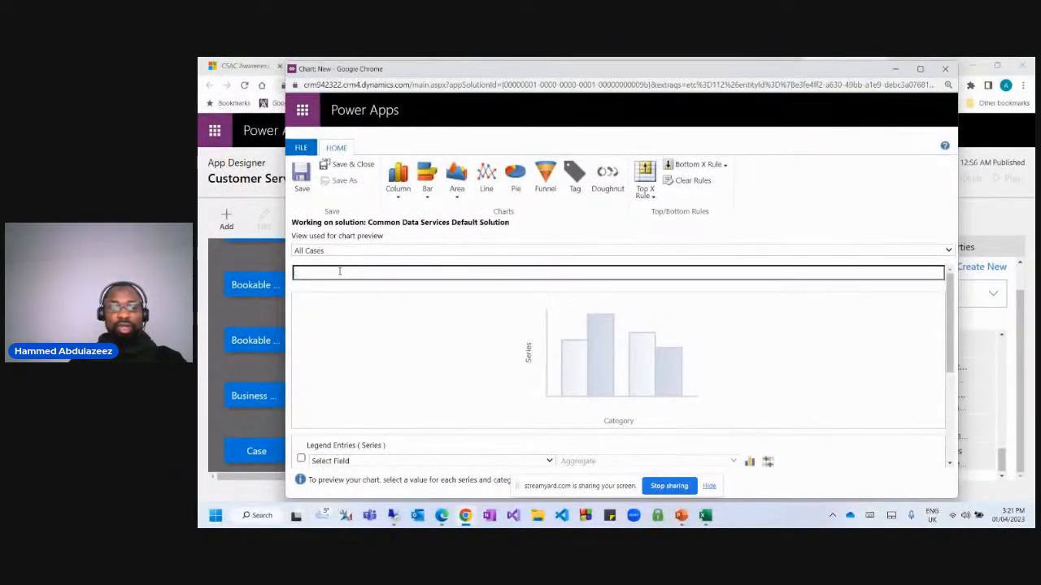
text(Case by)
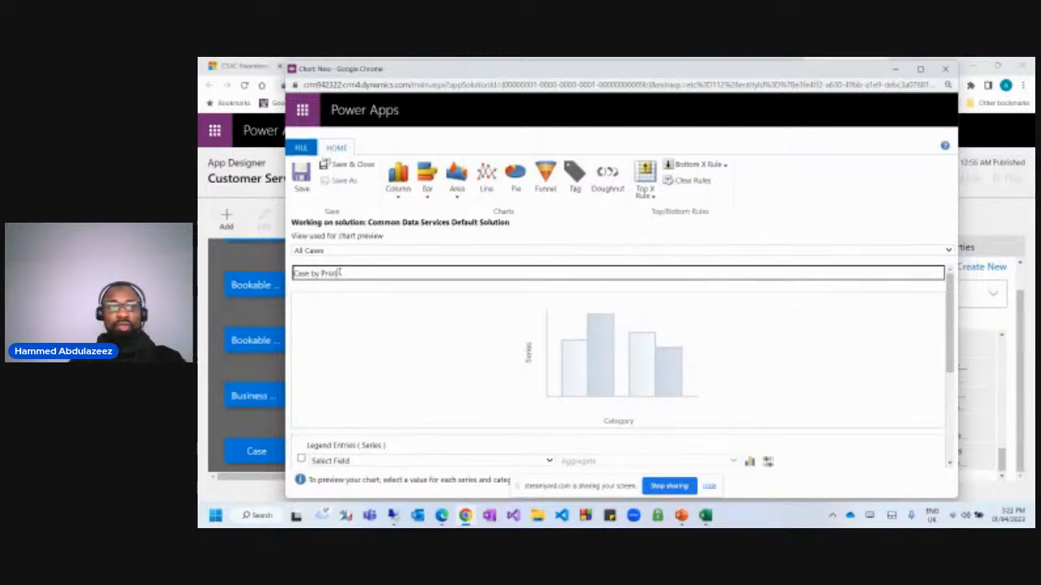
text(Prio)
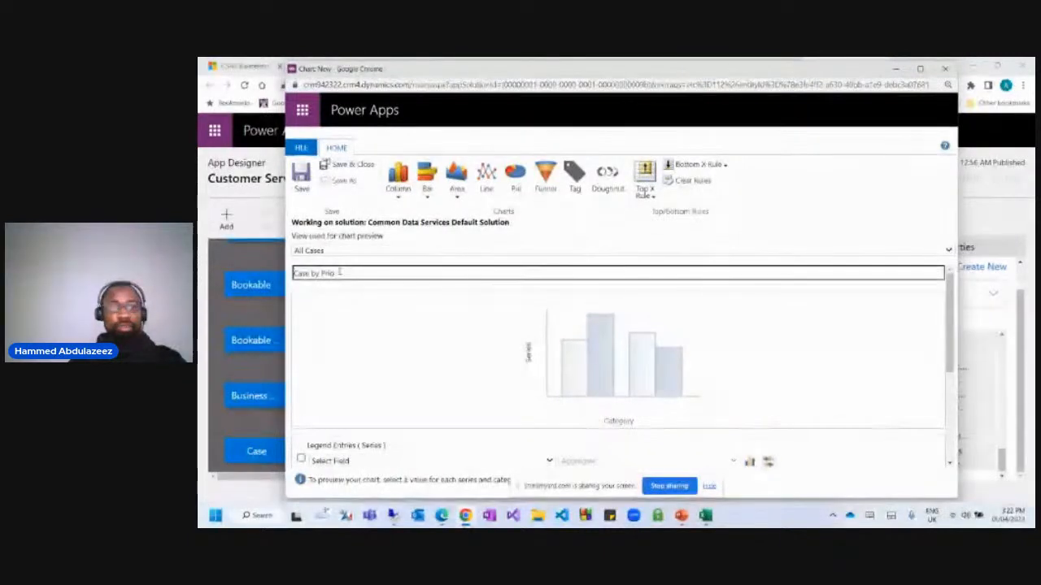
text(rity)
Set the series to Priority (Count:All) and the category axis to Origin.
scroll(390, 341, down, 3)
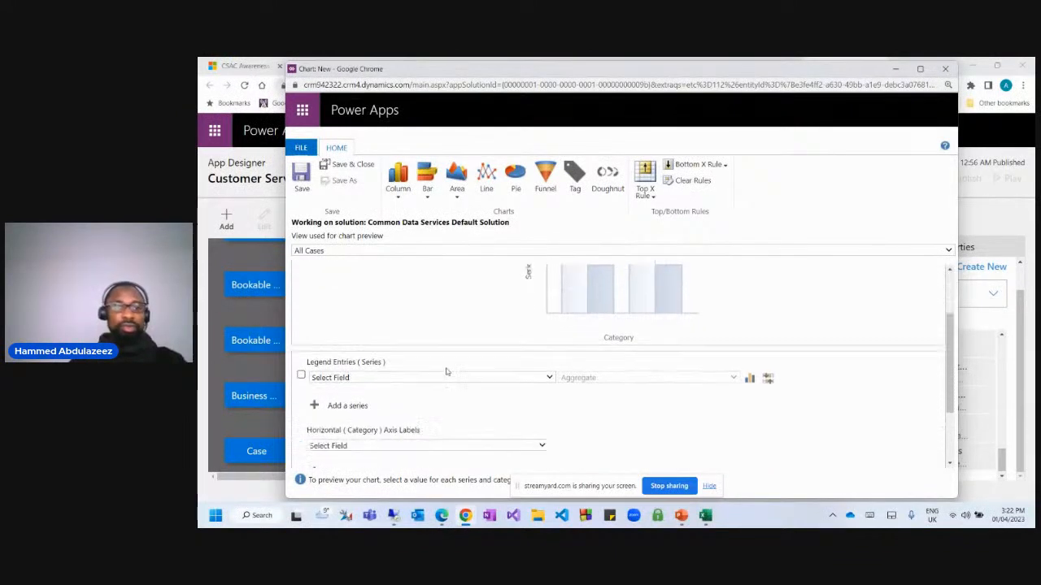
click(386, 299)
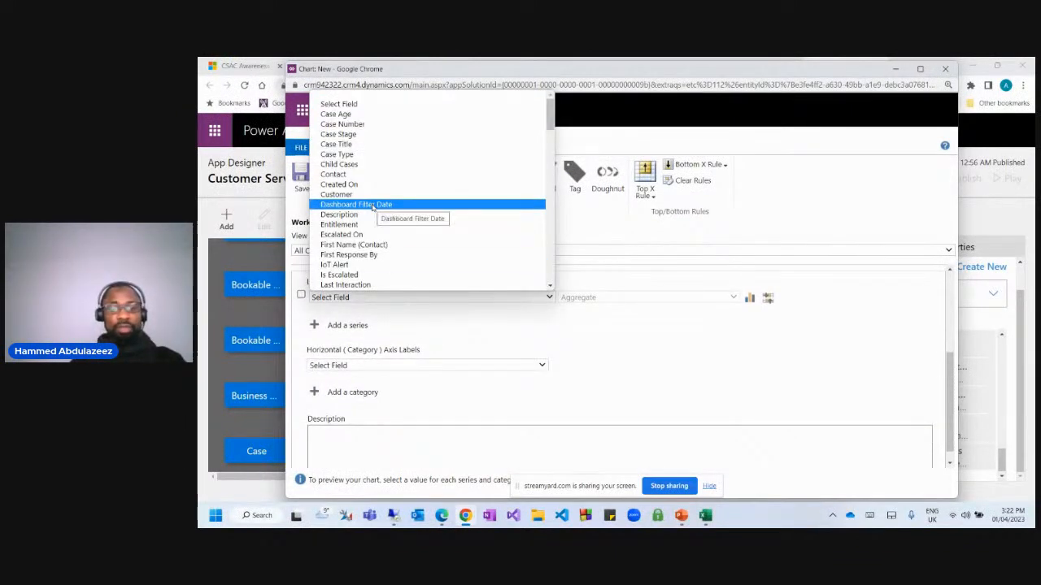
text(pr)
key(Return)
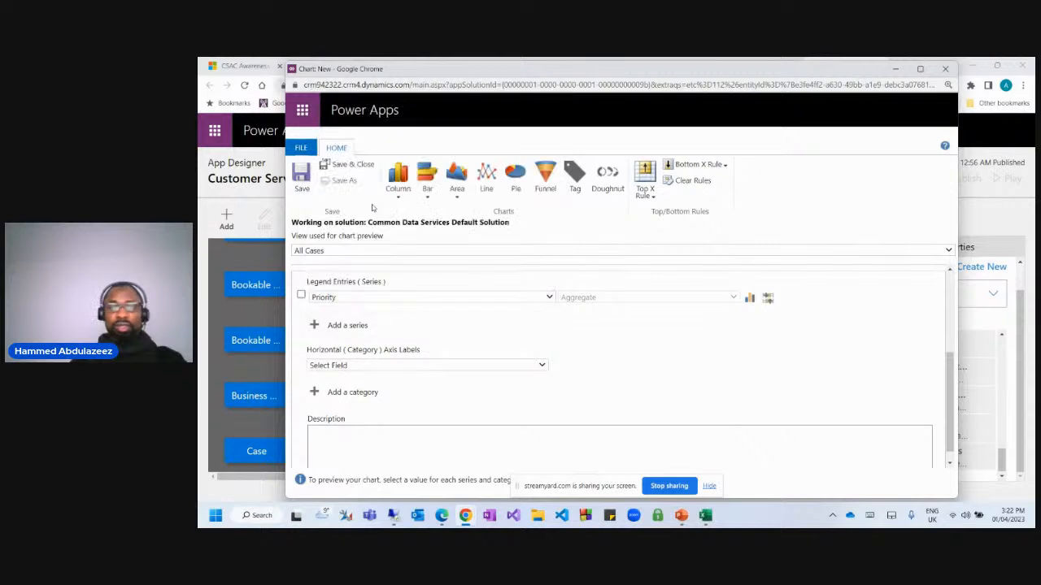
click(382, 365)
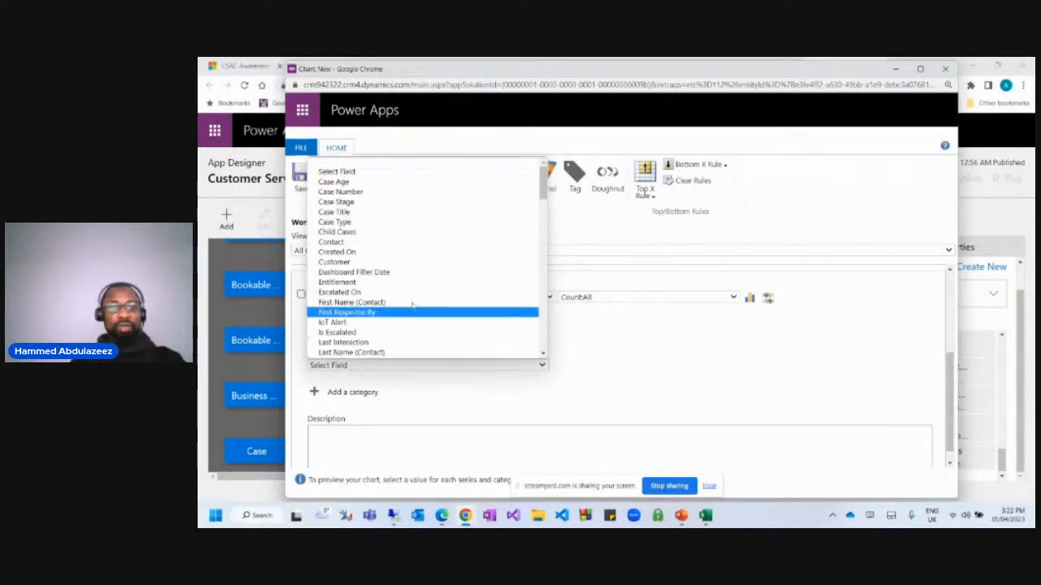
text(o)
key(Return)
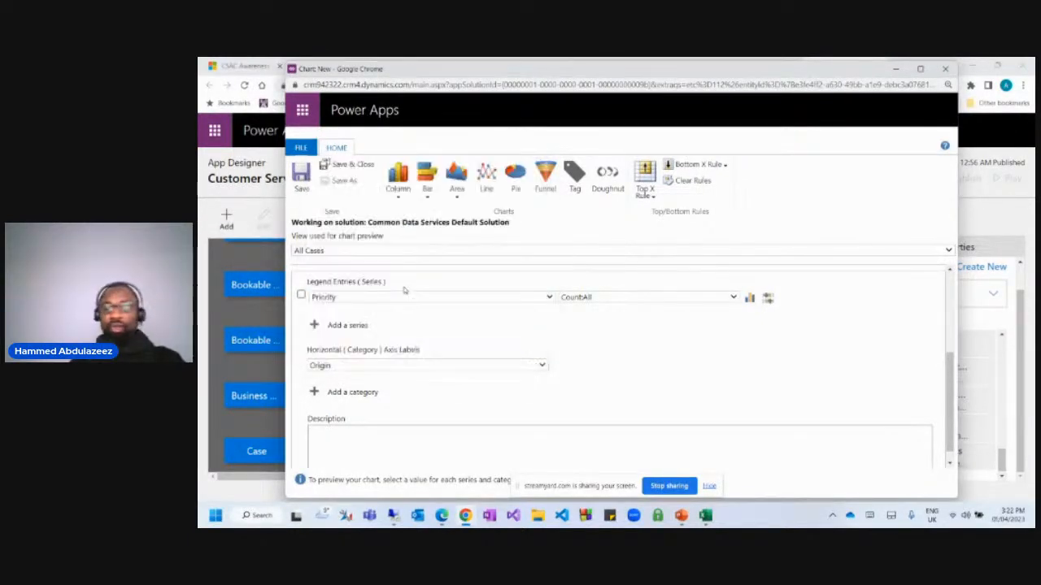
scroll(420, 345, down, 1)
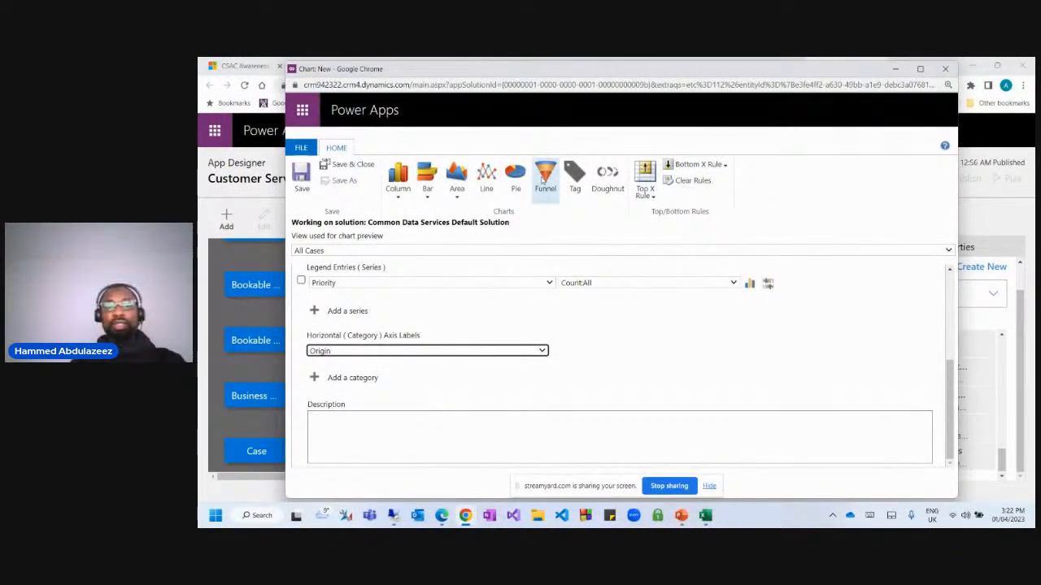
click(457, 194)
click(597, 253)
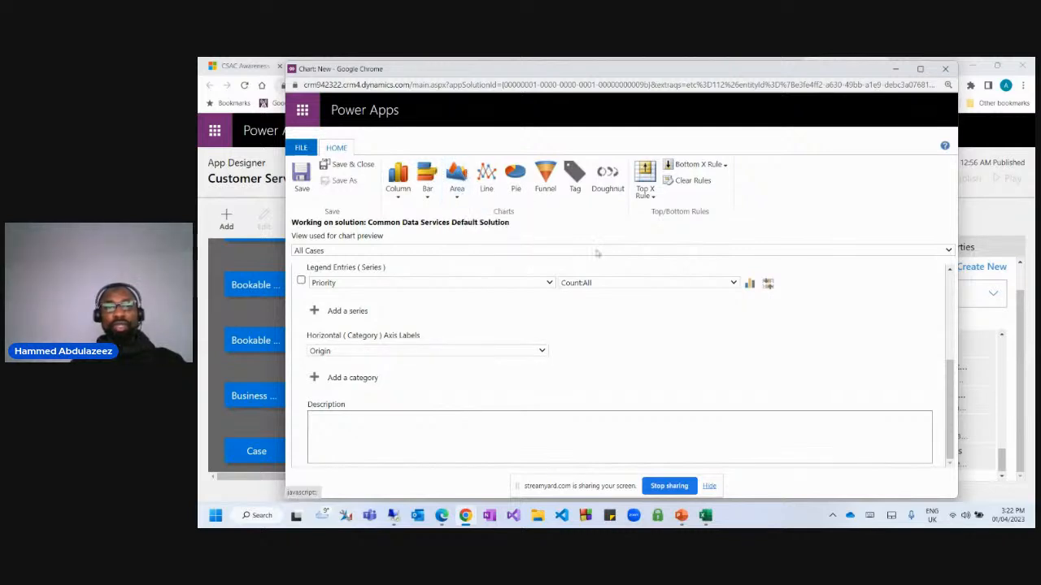
scroll(675, 335, up, 5)
Compare line and pie previews, then save Case by Priority as a funnel chart.
click(453, 180)
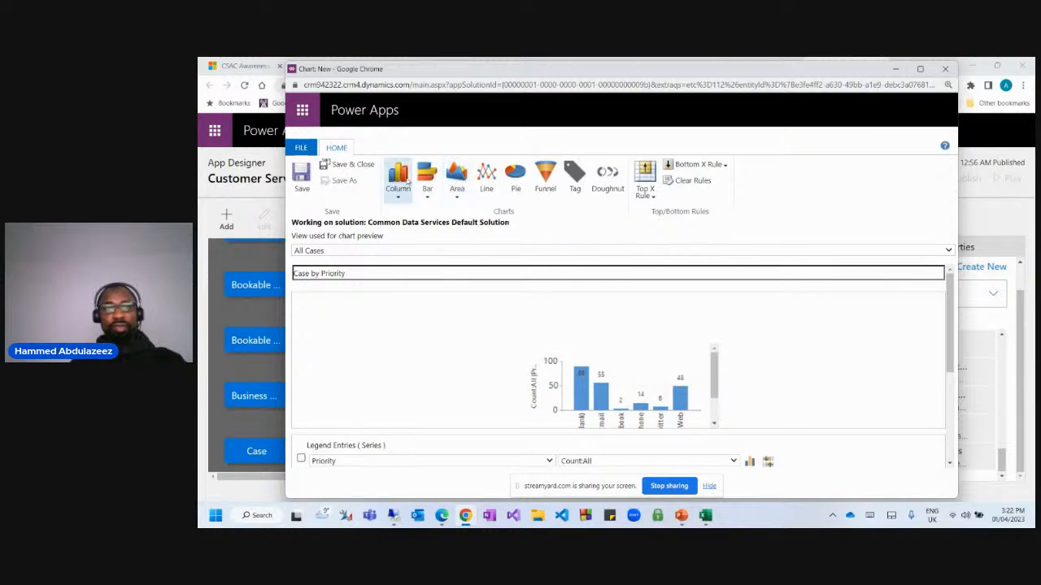
click(486, 175)
click(516, 175)
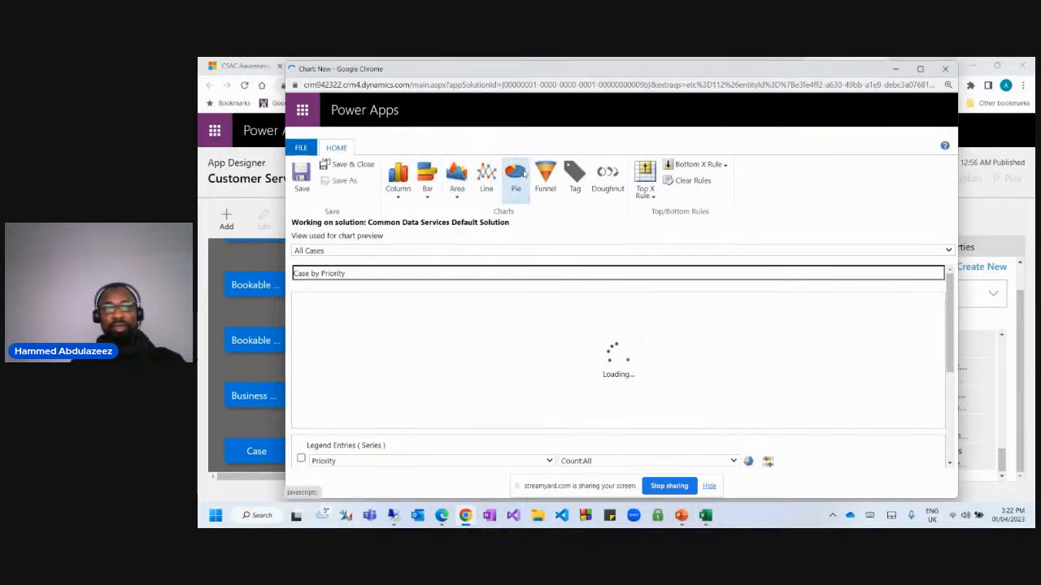
click(545, 176)
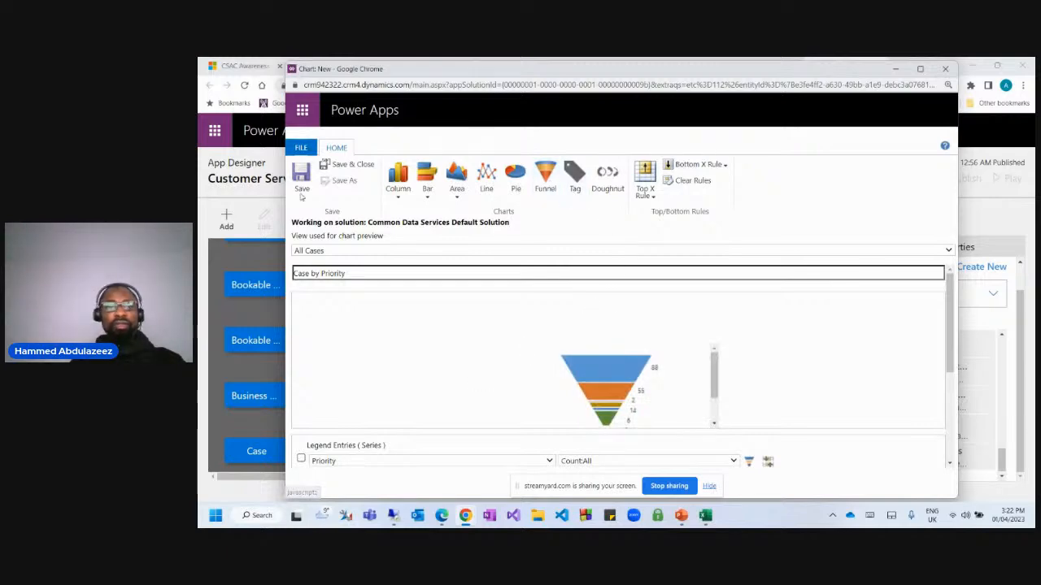
click(348, 167)
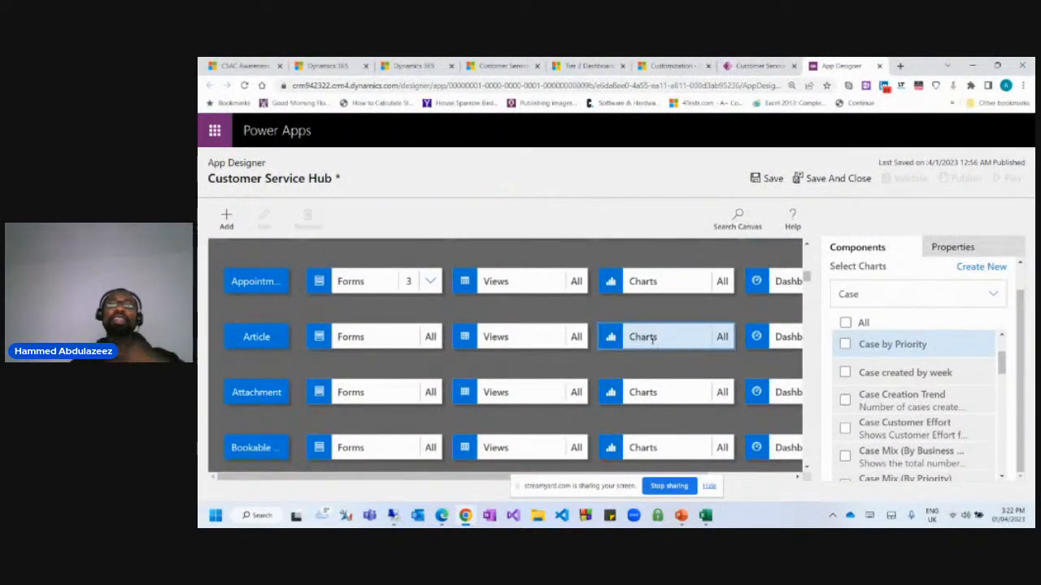
Save and publish the Customer Service Hub app in App Designer.
scroll(652, 340, down, 4)
scroll(707, 341, up, 2)
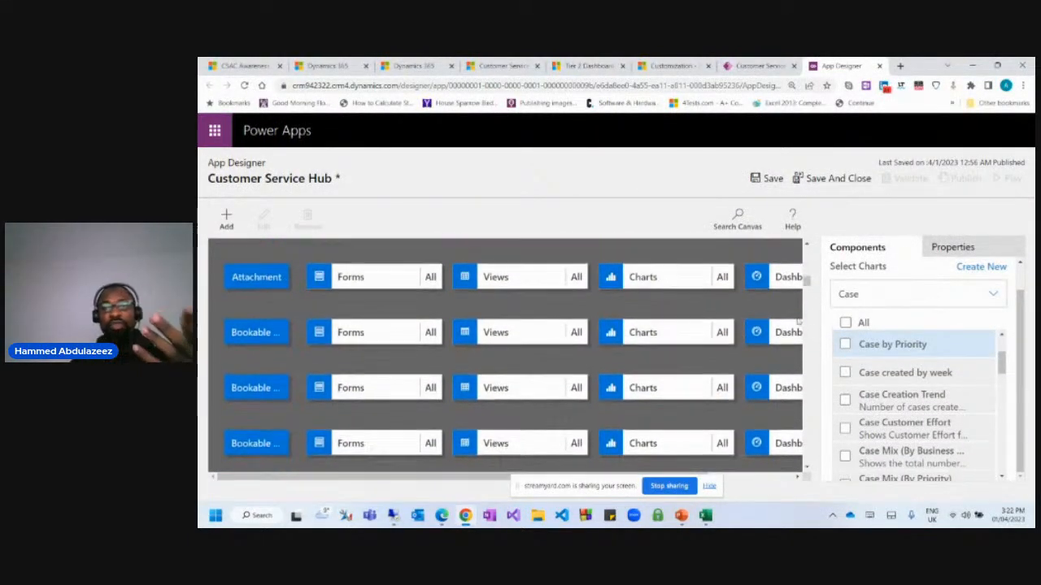
scroll(504, 358, up, 2)
click(765, 179)
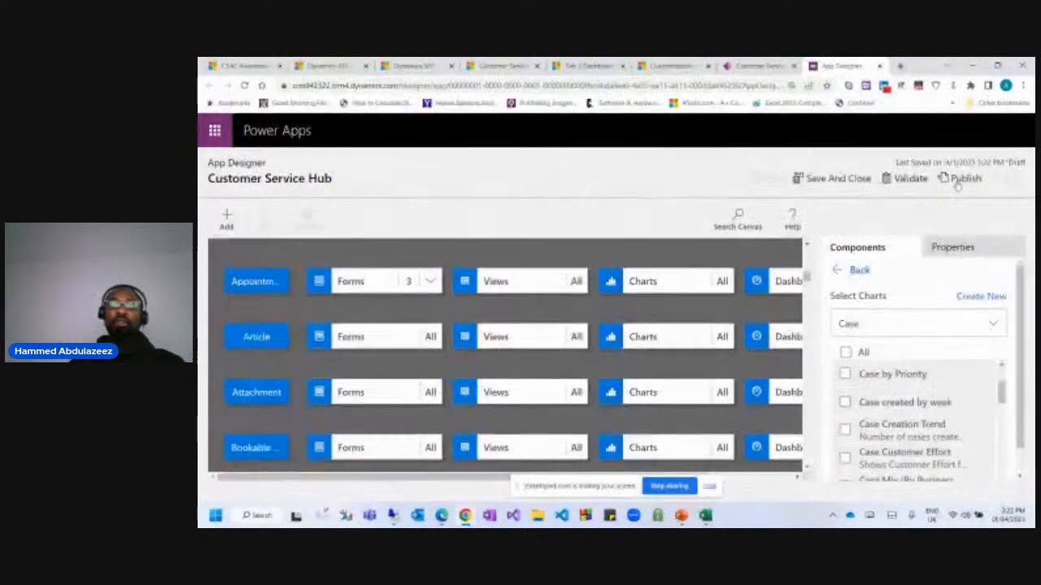
click(960, 181)
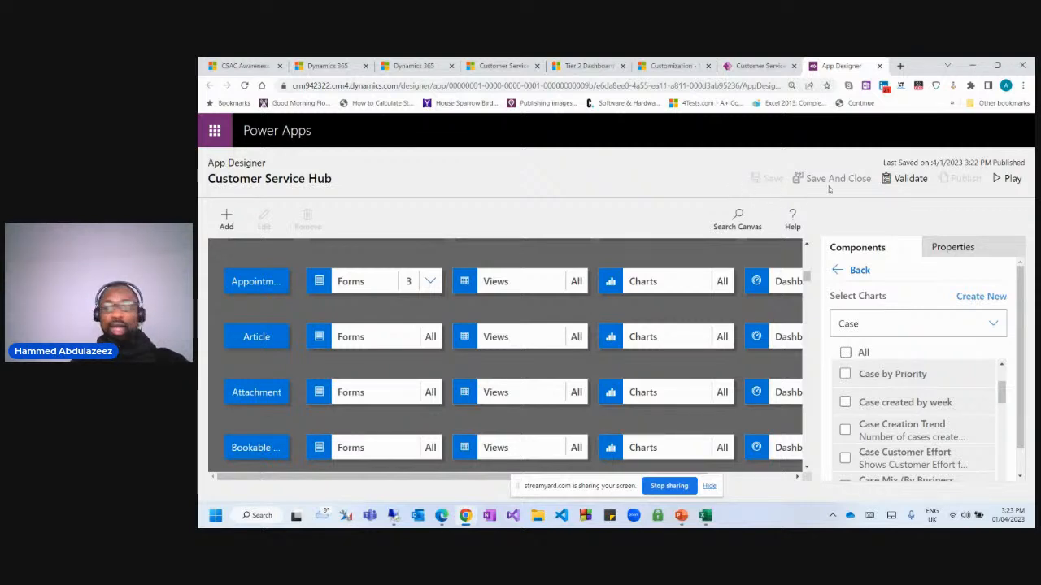
click(868, 275)
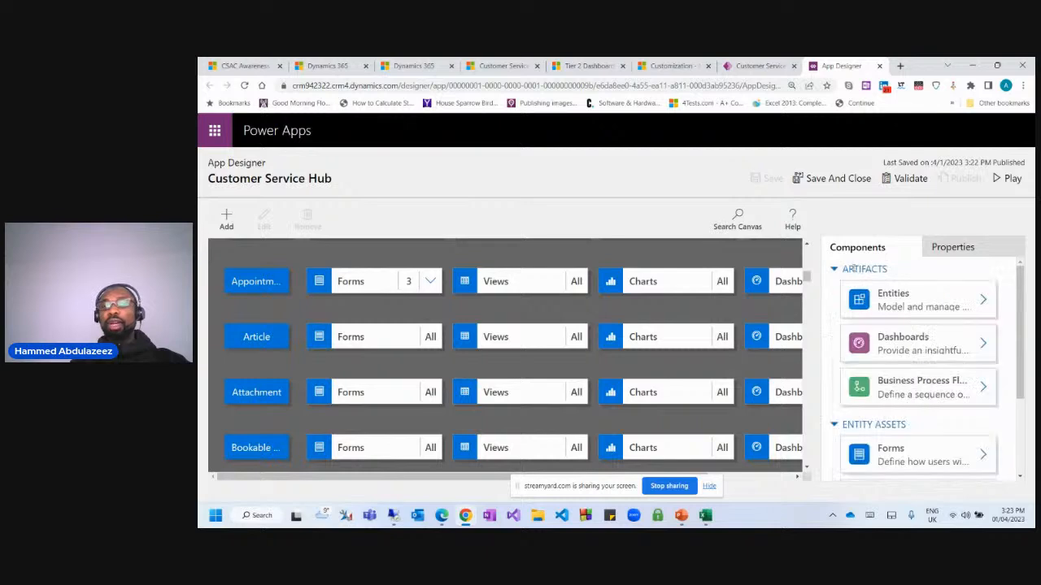
List the app's 15 dashboards and bring up the classic/interactive new dashboard choice.
click(902, 345)
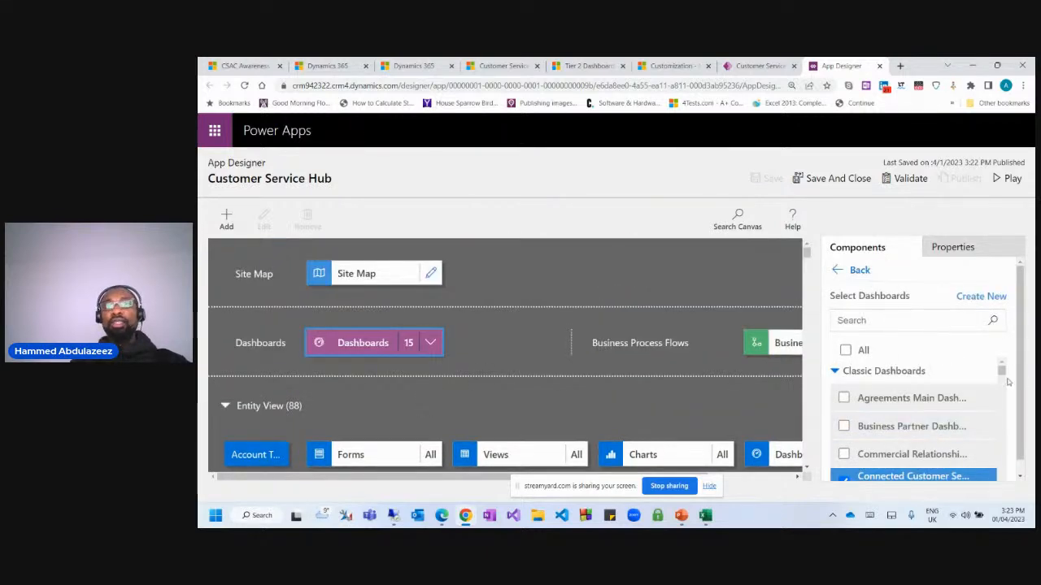
scroll(901, 357, down, 5)
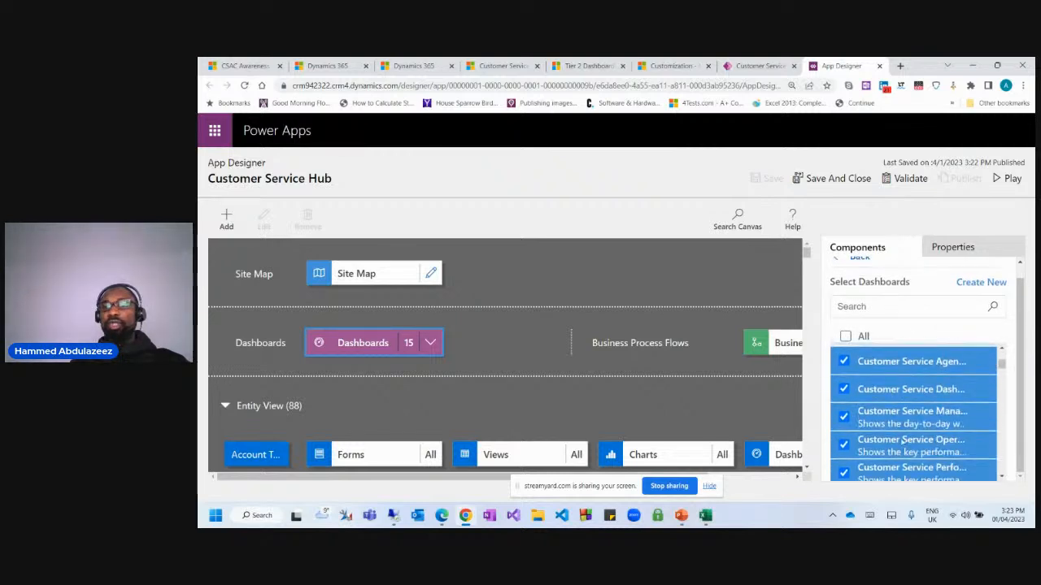
scroll(902, 446, down, 2)
click(979, 283)
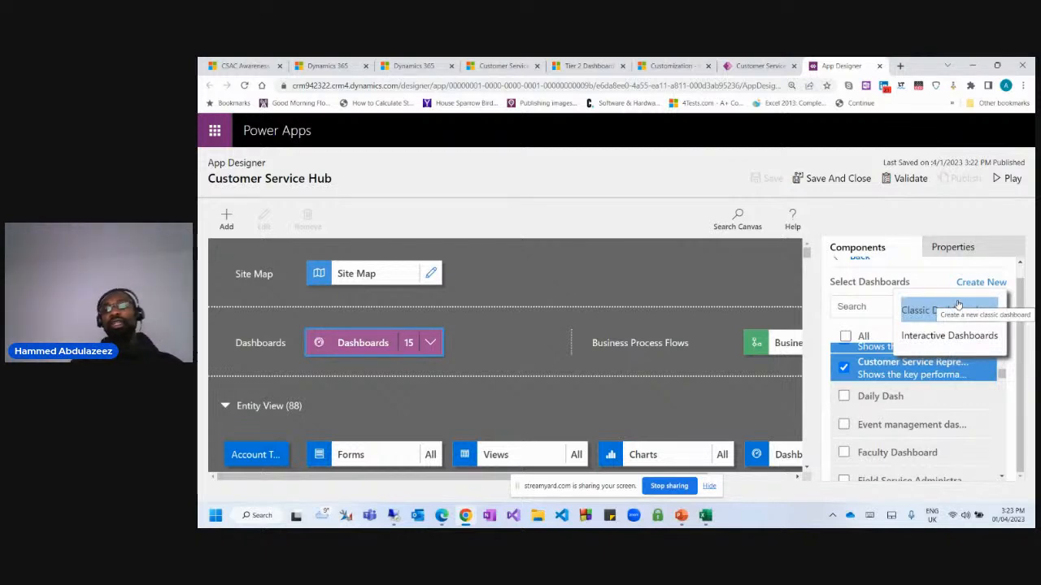
Create an interactive dashboard with the Single-Stream 5-Column Overview layout.
click(960, 338)
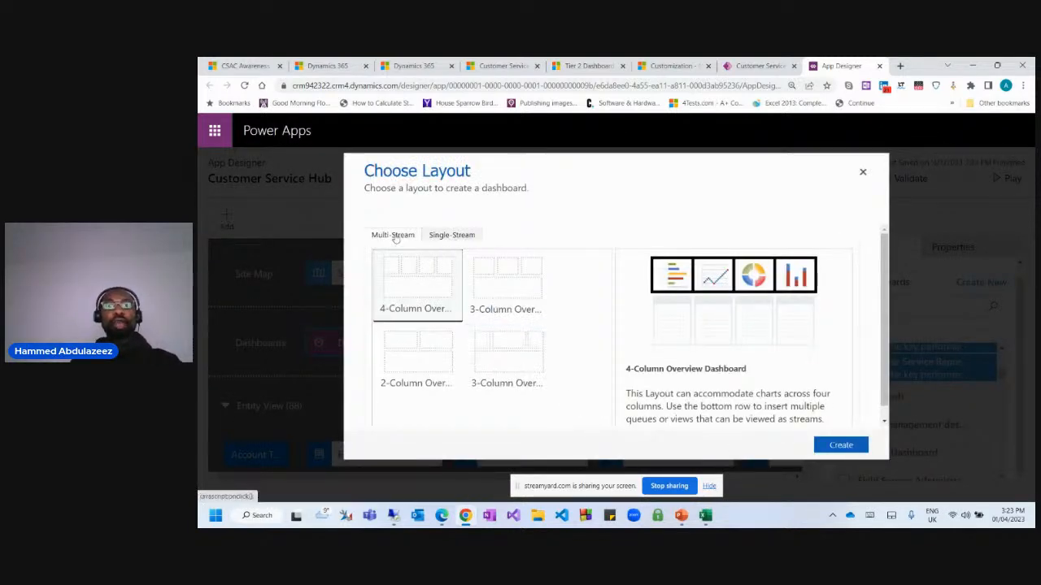
click(446, 237)
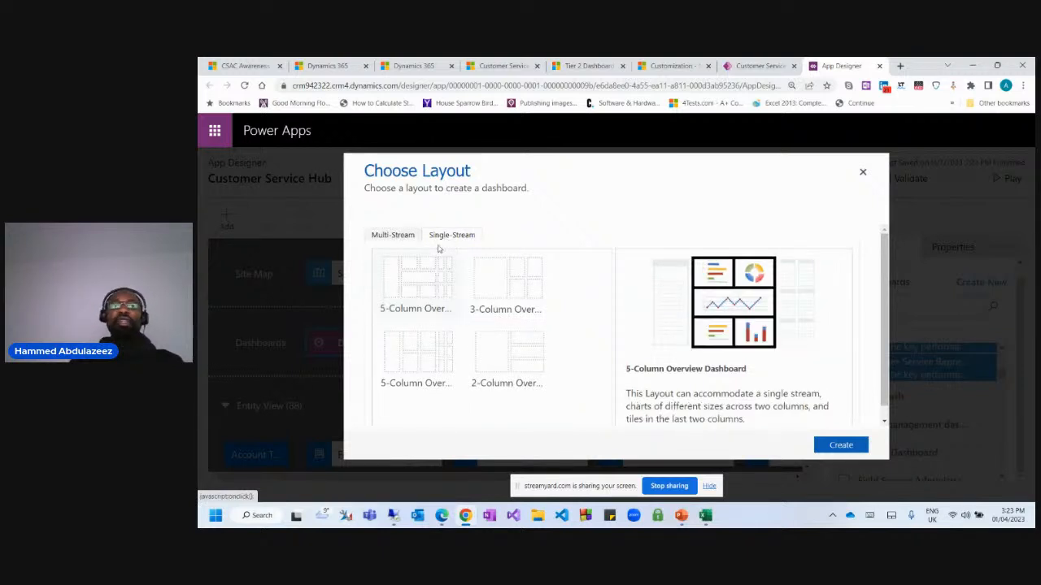
click(397, 234)
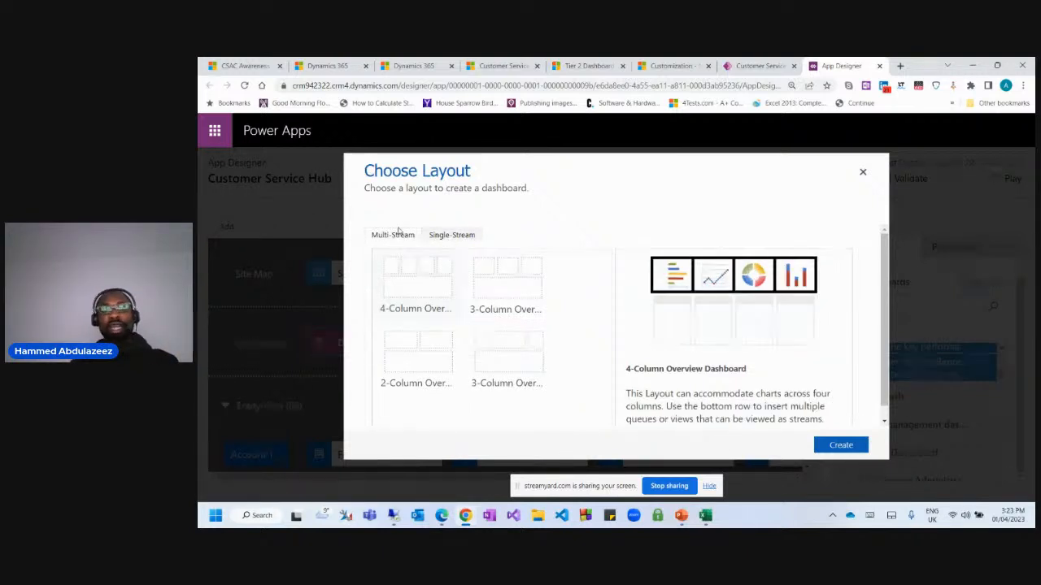
click(445, 236)
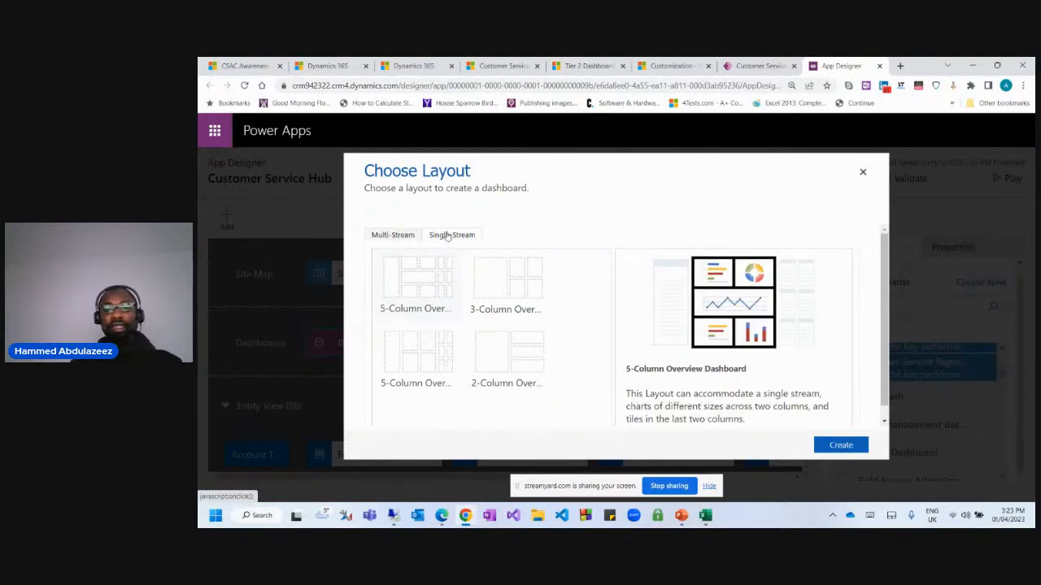
click(845, 446)
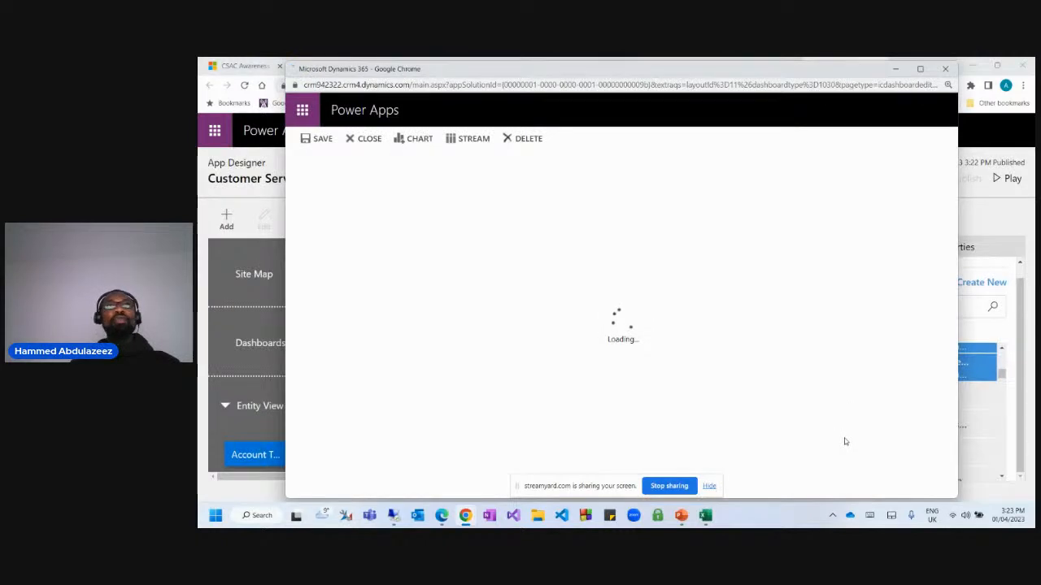
Set the filter entity to Case and name the dashboard 'Case by SingleStream'.
click(396, 218)
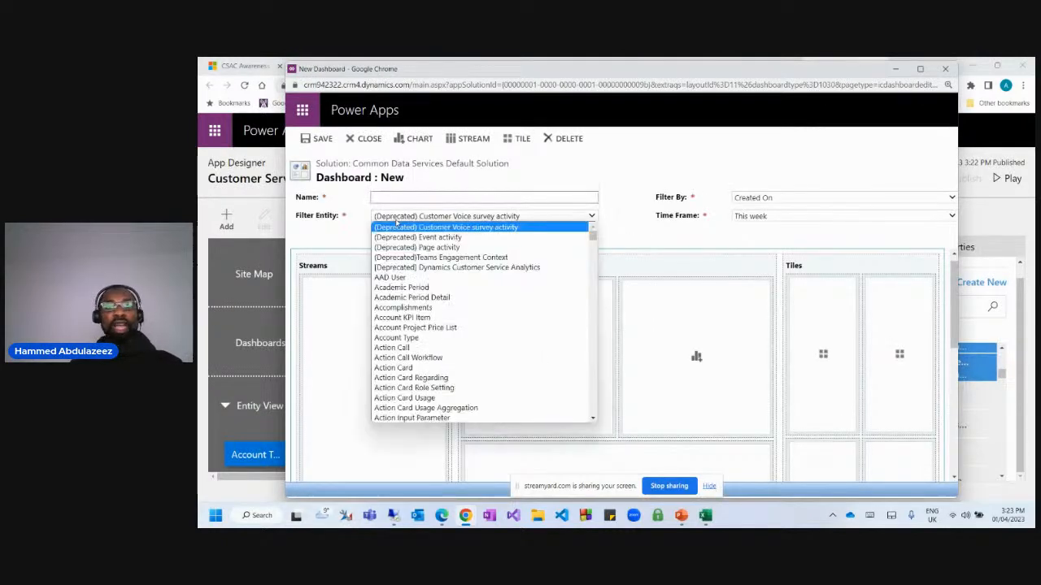
text(case)
key(Return)
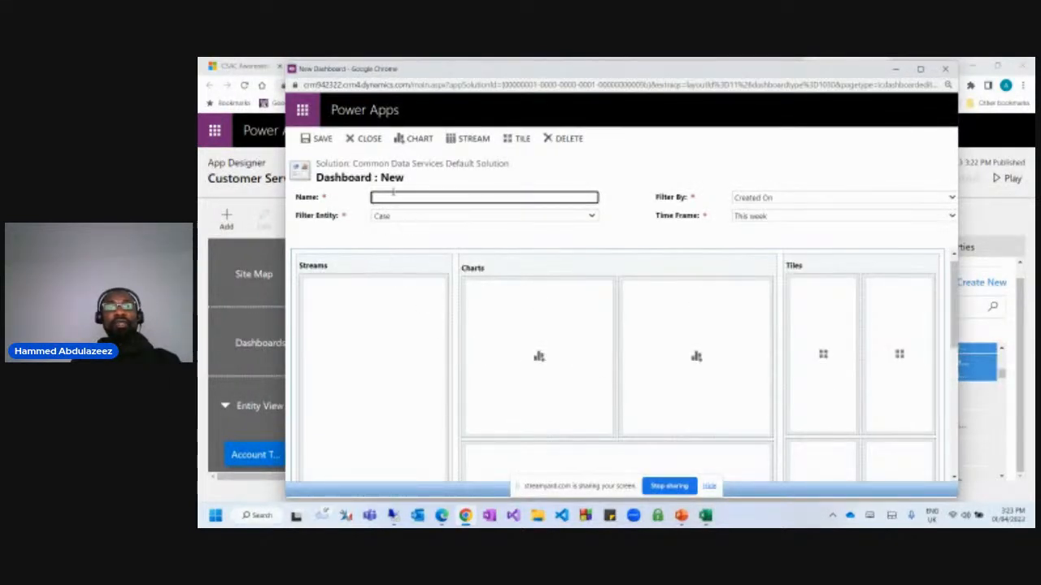
click(395, 195)
text(cas)
key(BackSpace)
key(BackSpace)
key(BackSpace)
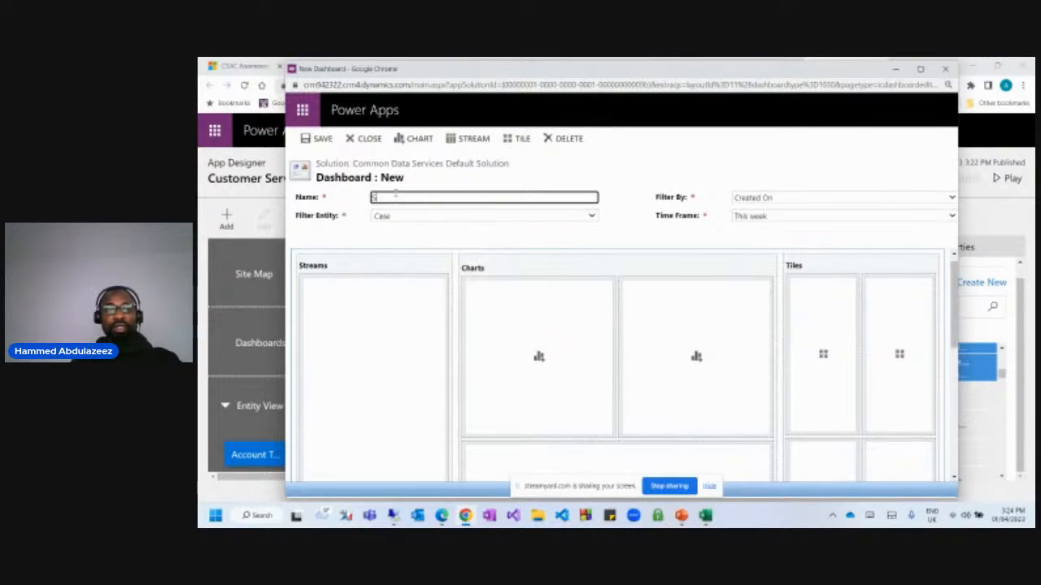
text(Case by)
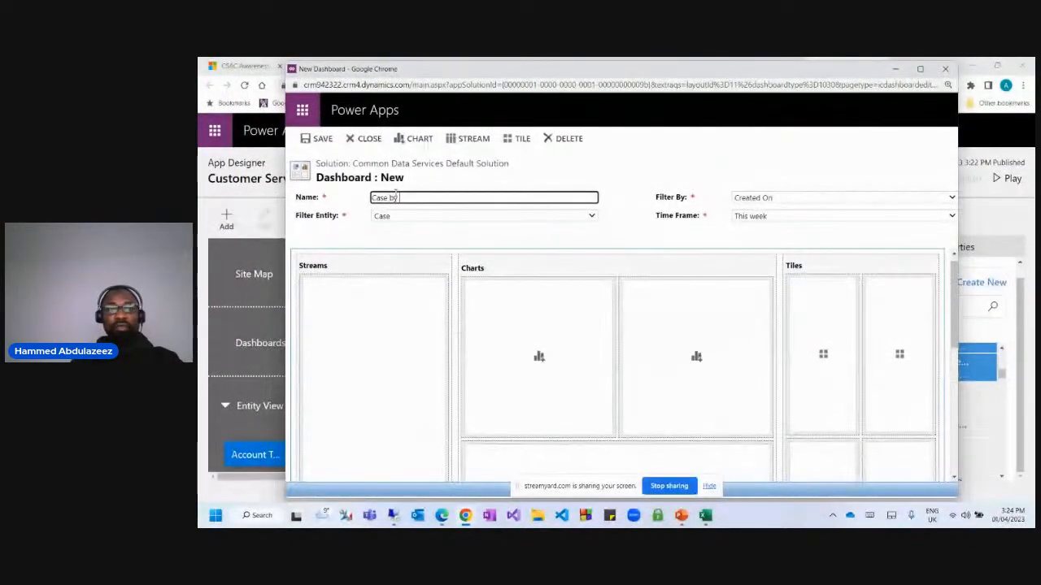
text( SingleStre)
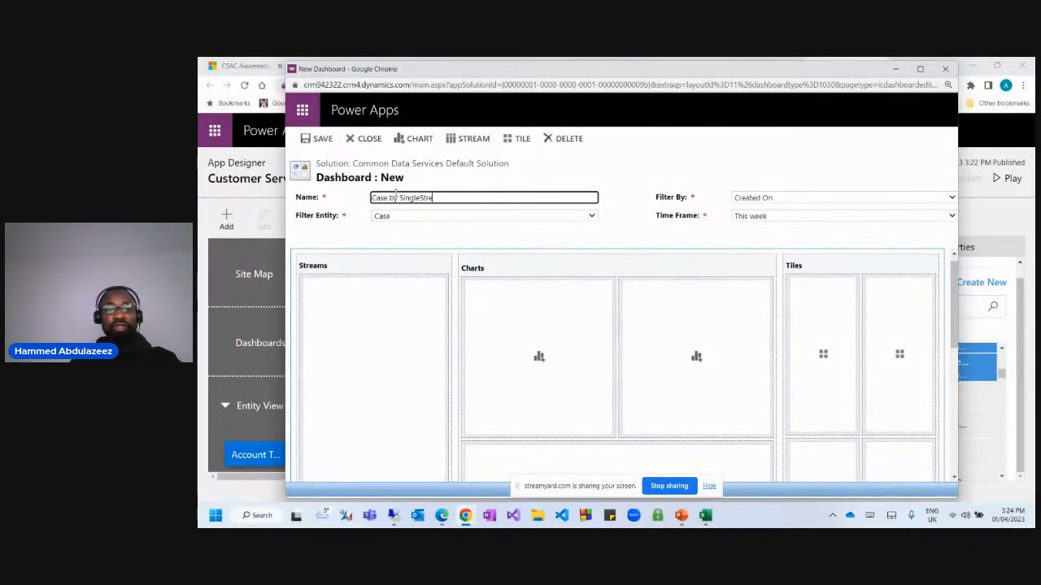
text(am)
click(657, 158)
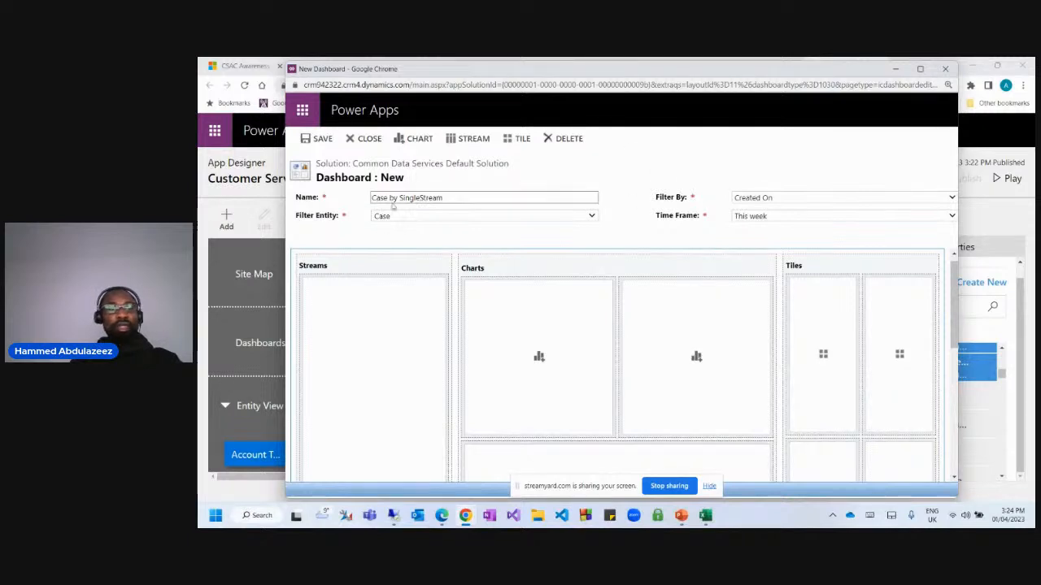
click(391, 216)
click(662, 163)
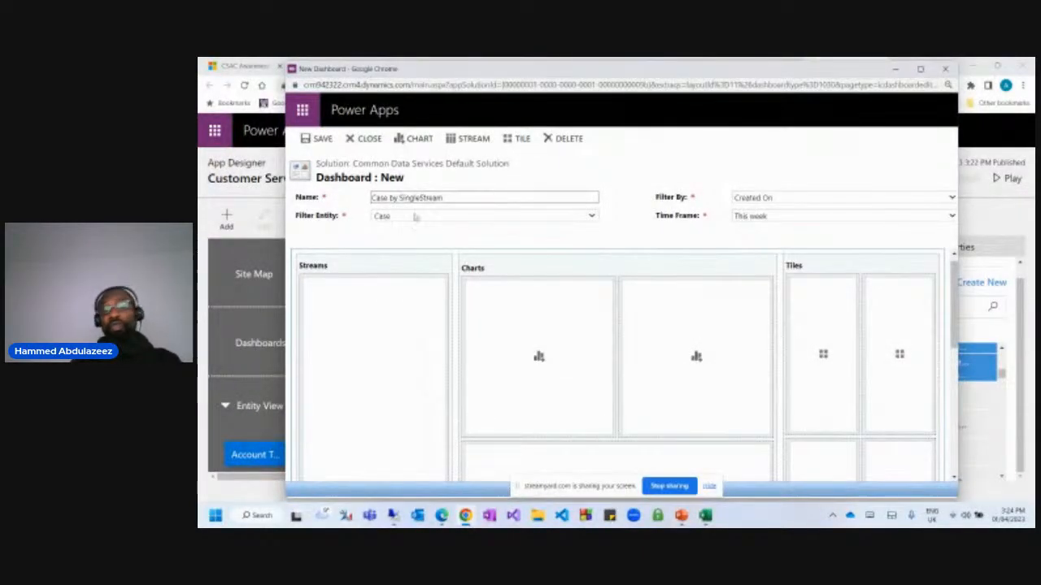
Scroll down to the layout and add a stream to the empty Streams area.
drag(627, 64, 627, 72)
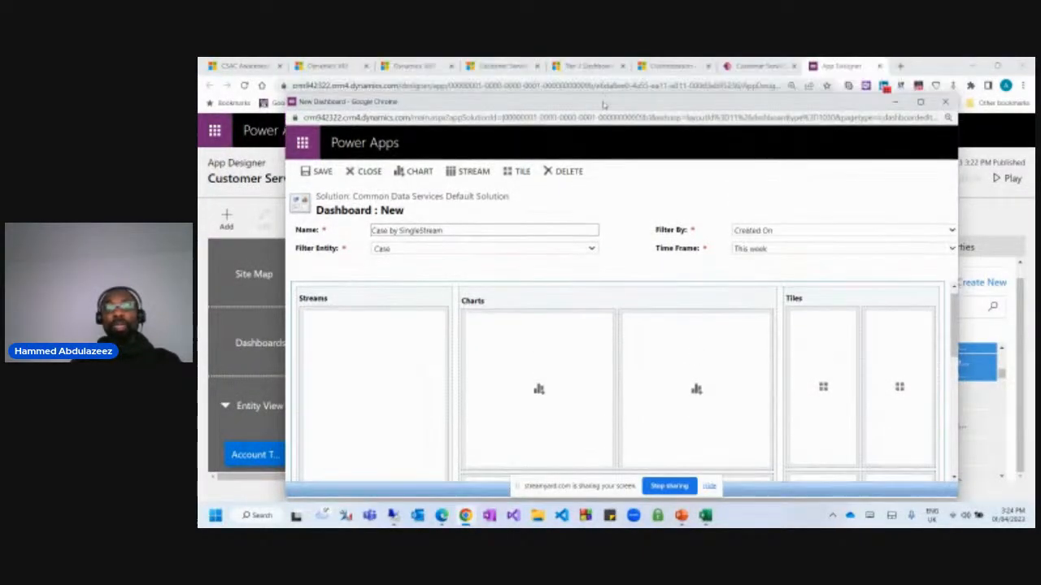
scroll(375, 343, down, 2)
click(372, 358)
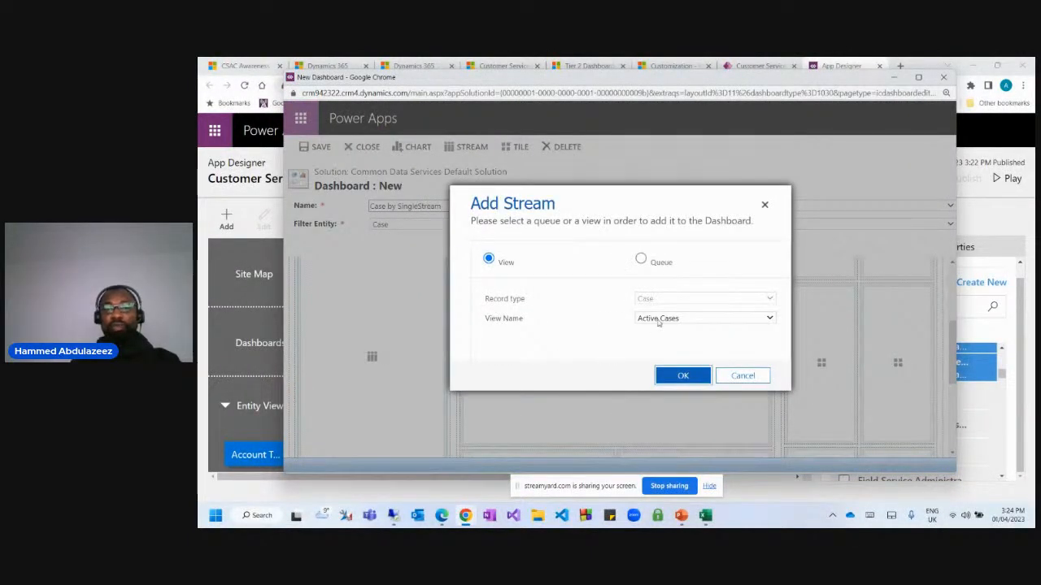
Keep Active Cases as the stream's view, then bring the main Dynamics 365 browser window forward.
click(658, 319)
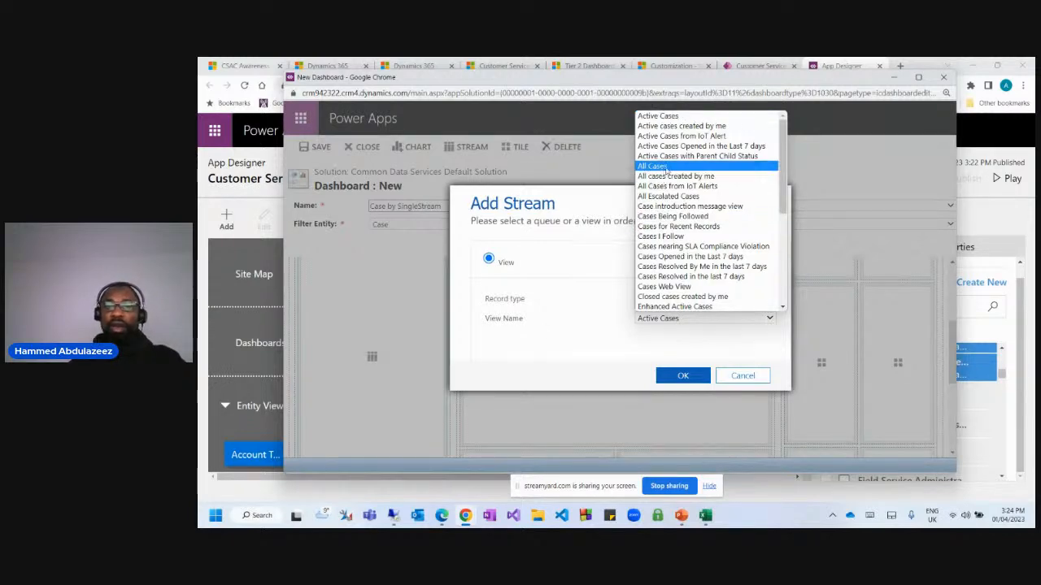
click(674, 118)
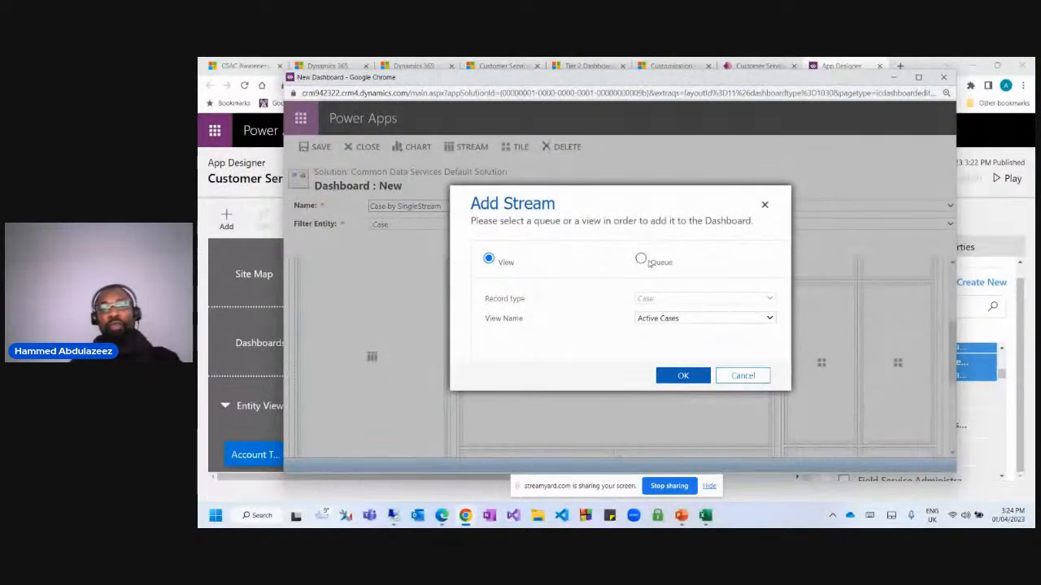
click(642, 259)
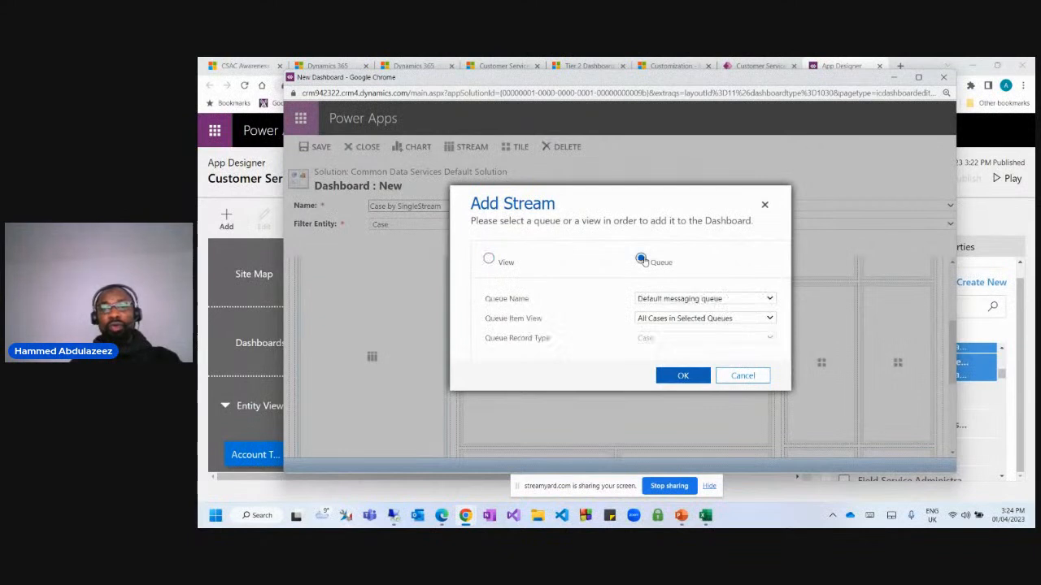
click(489, 259)
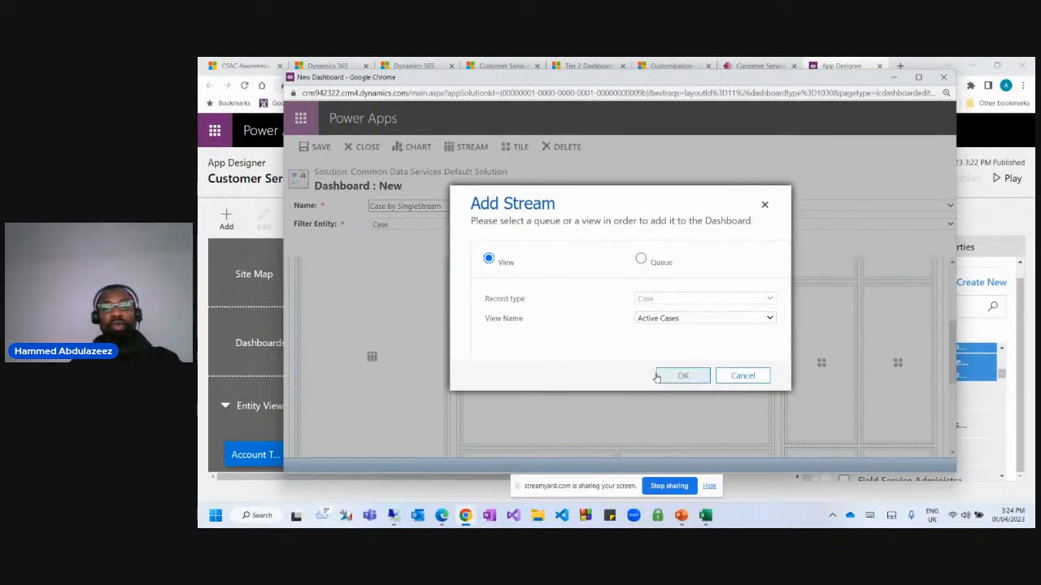
click(660, 319)
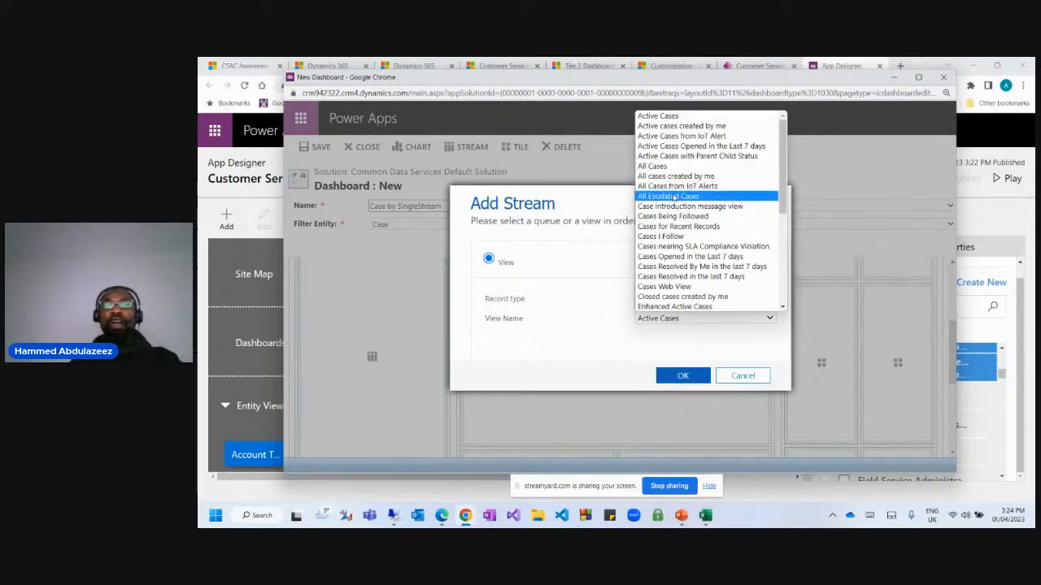
scroll(668, 242, down, 2)
scroll(671, 248, up, 6)
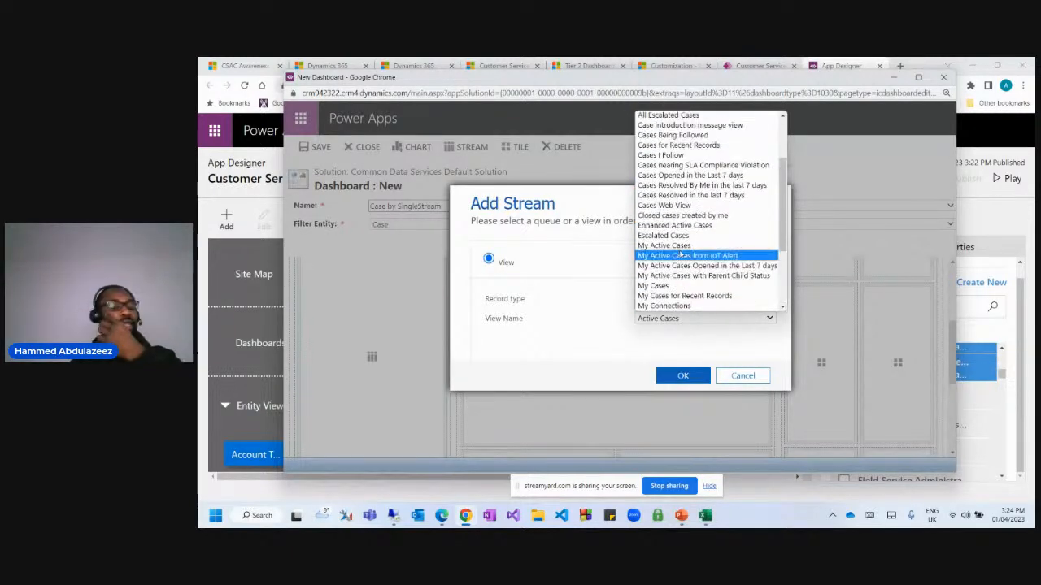
scroll(688, 169, down, 3)
scroll(688, 171, up, 3)
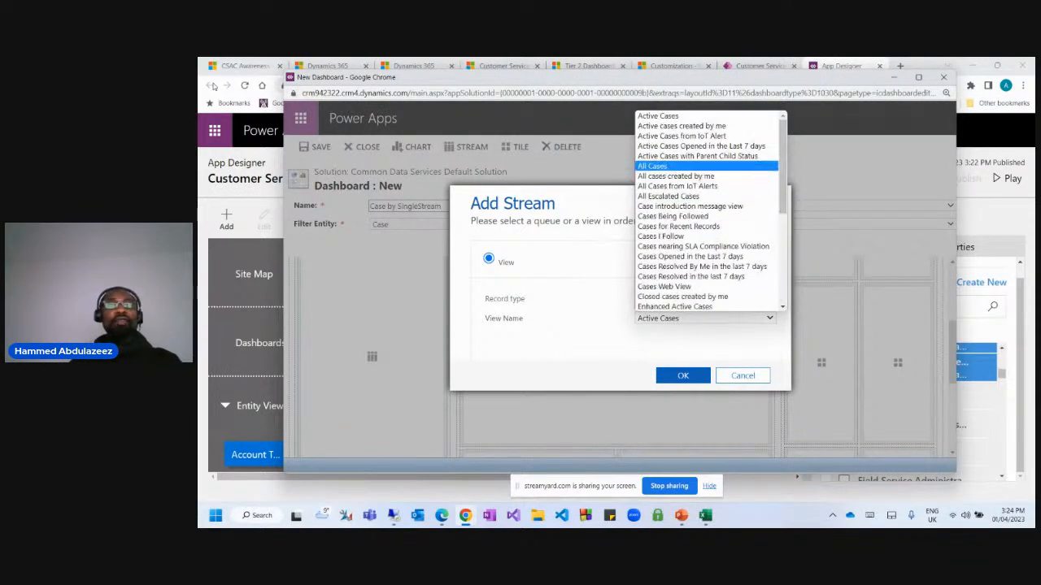
click(344, 66)
click(414, 66)
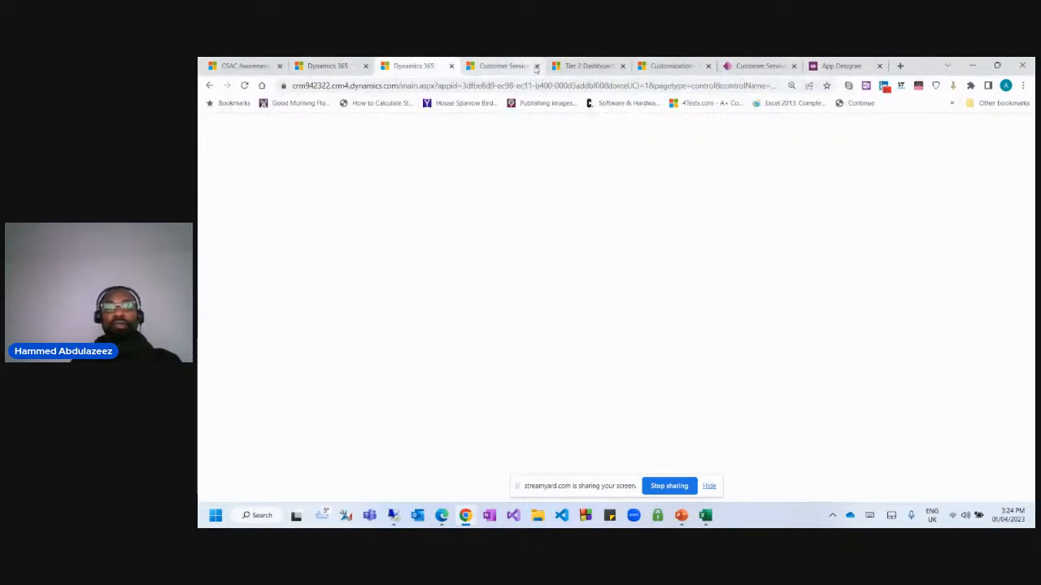
Review the available case views in the Cases list, then return to the dashboard editor.
click(571, 67)
scroll(260, 325, down, 3)
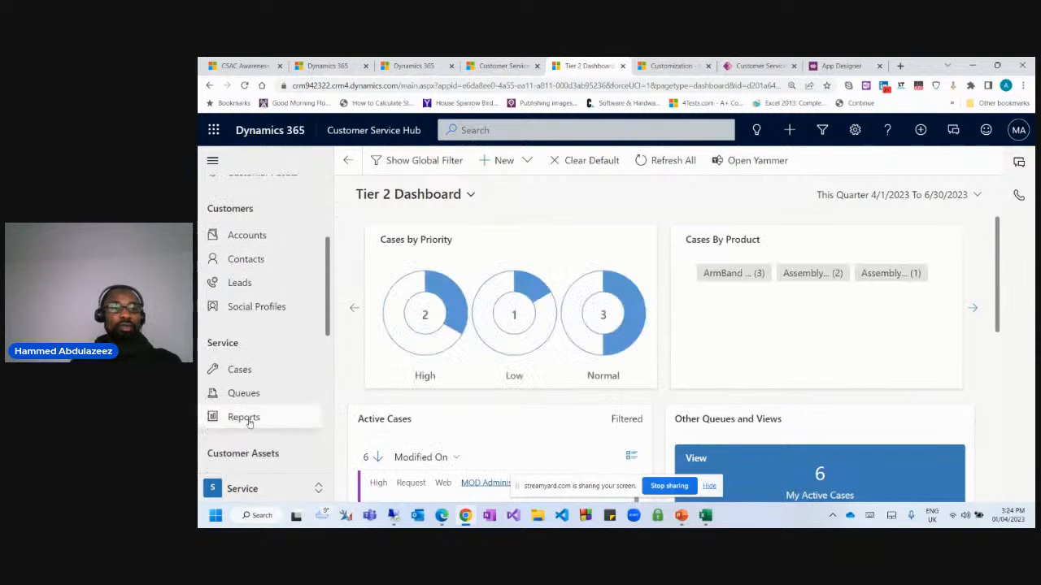
click(239, 371)
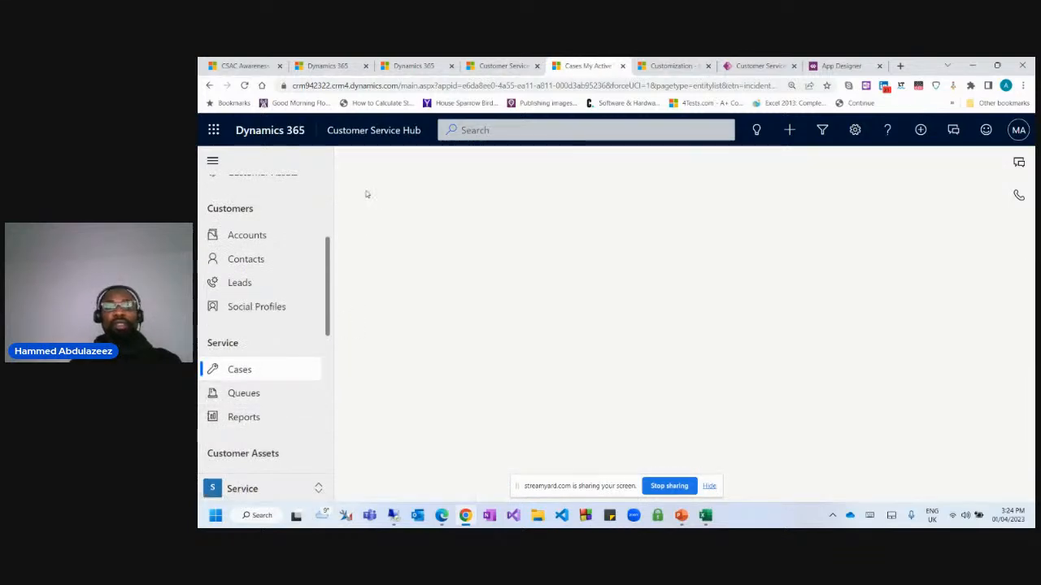
click(423, 195)
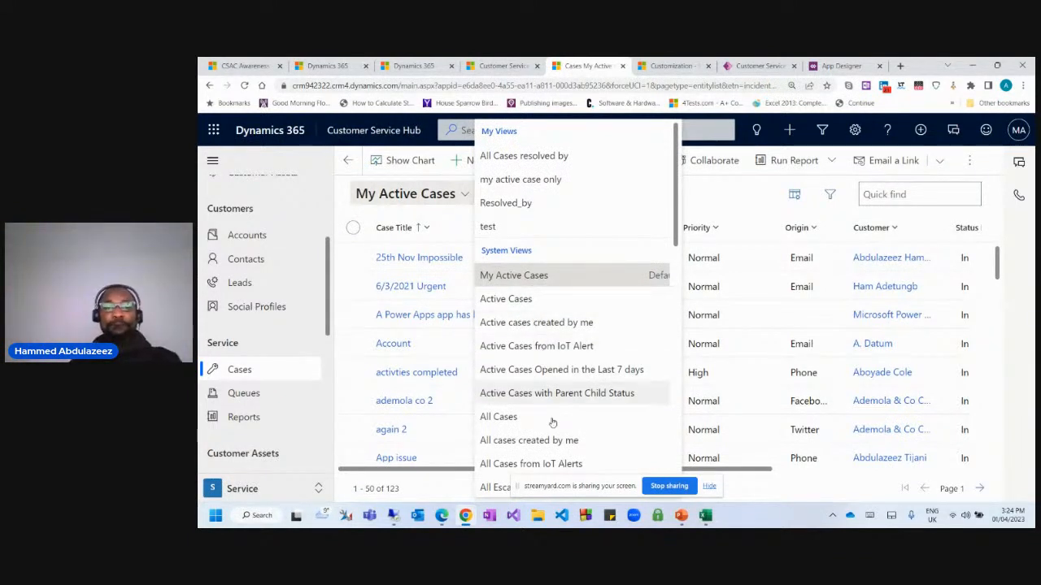
scroll(549, 411, down, 3)
scroll(548, 407, up, 3)
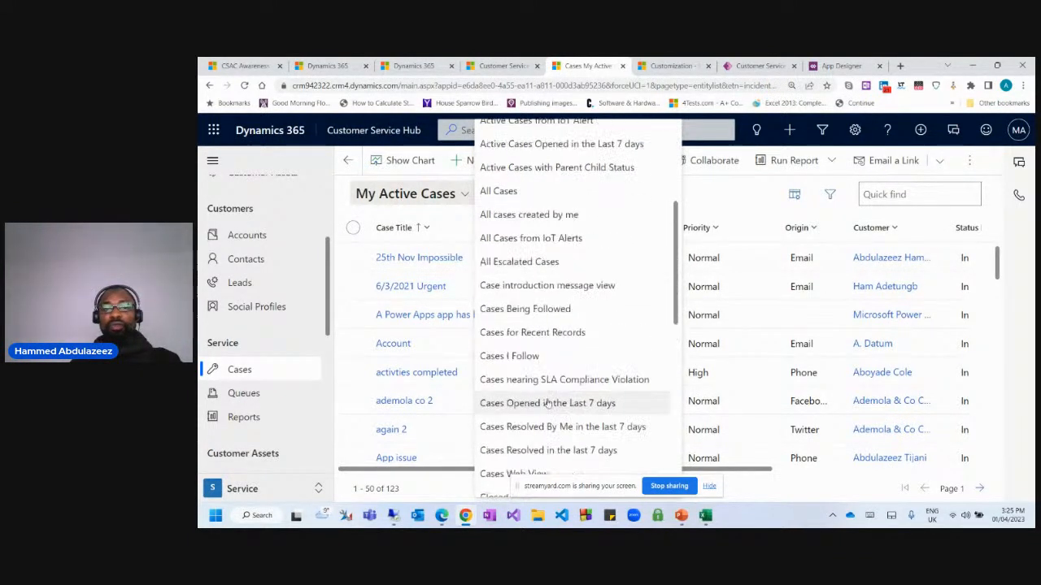
click(683, 202)
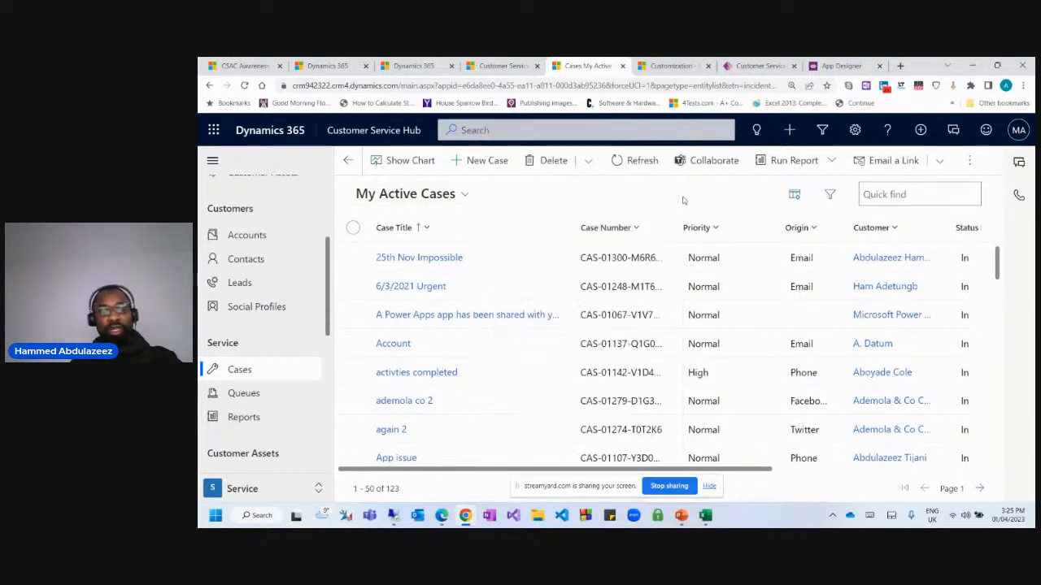
key(alt+Tab)
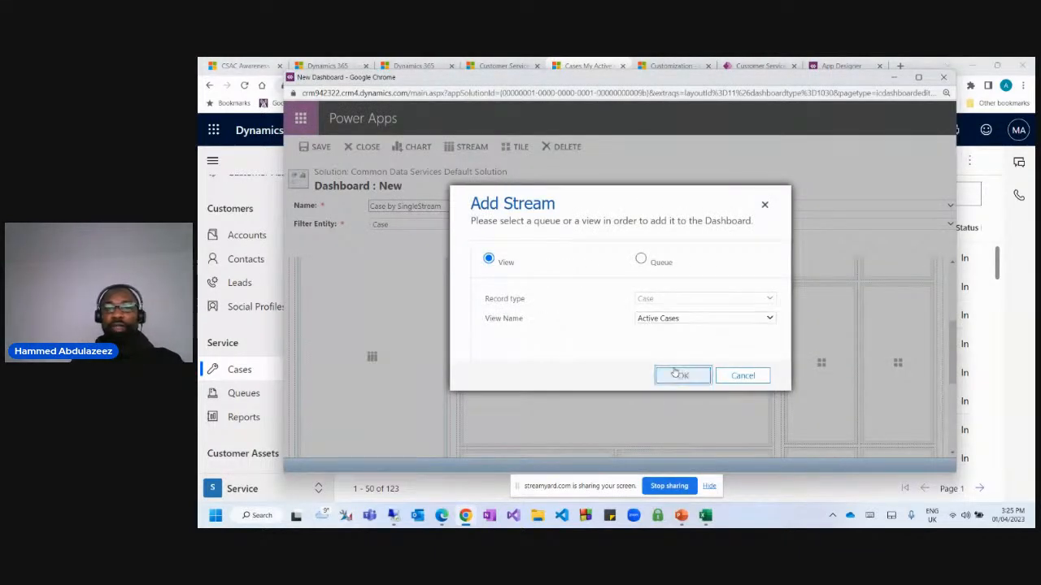
Add the Active Cases stream and confirm the 'Cannot add more than one stream' alert.
click(680, 375)
scroll(425, 356, up, 3)
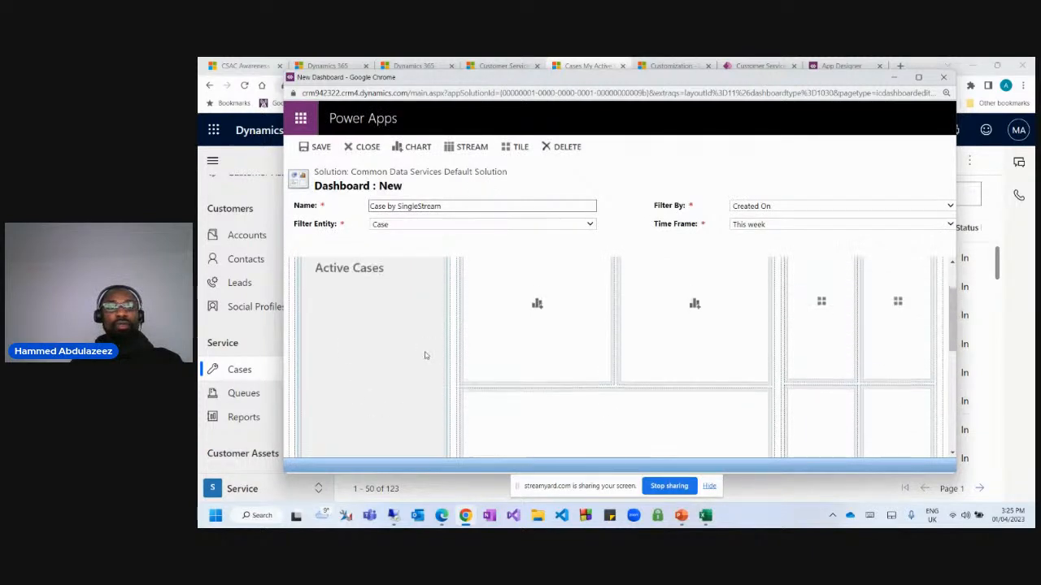
scroll(425, 355, down, 5)
scroll(425, 349, up, 5)
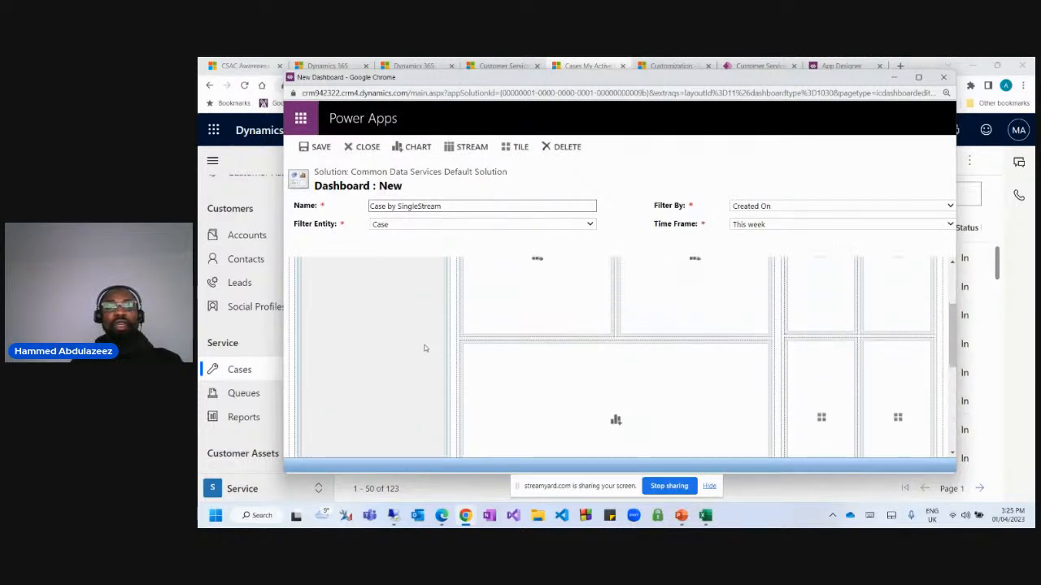
click(457, 153)
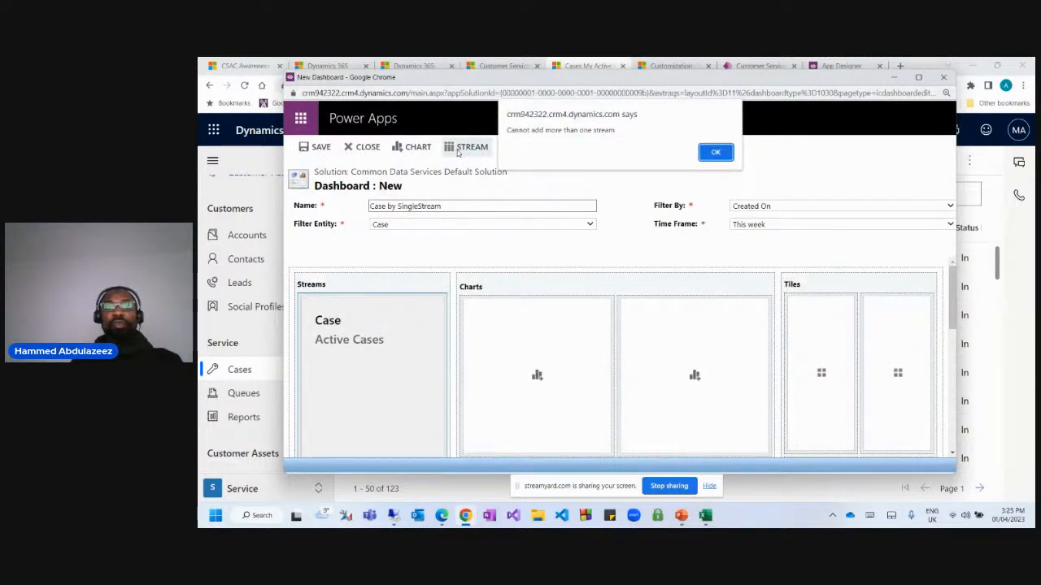
drag(512, 131, 617, 129)
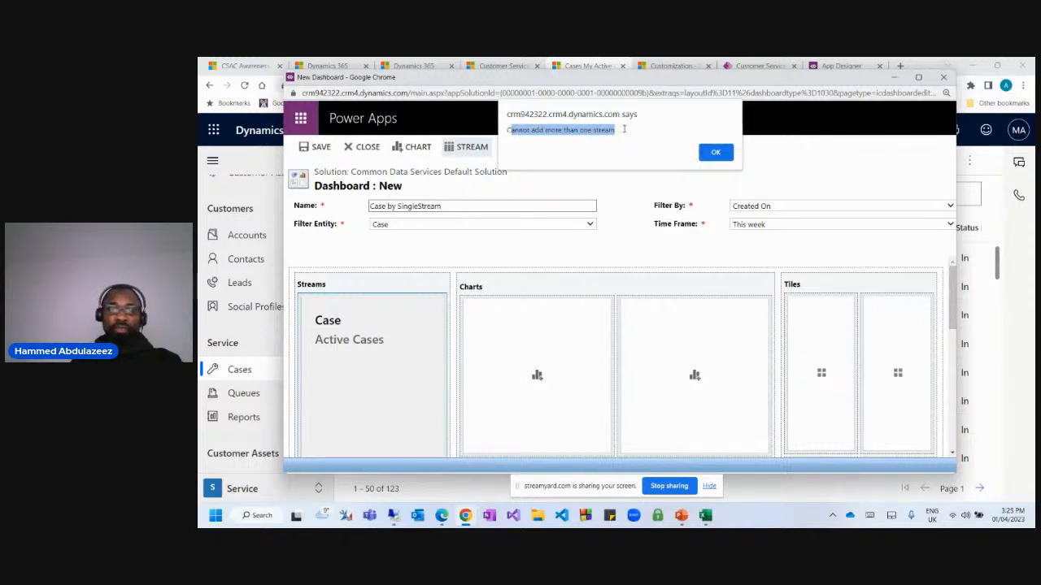
click(717, 153)
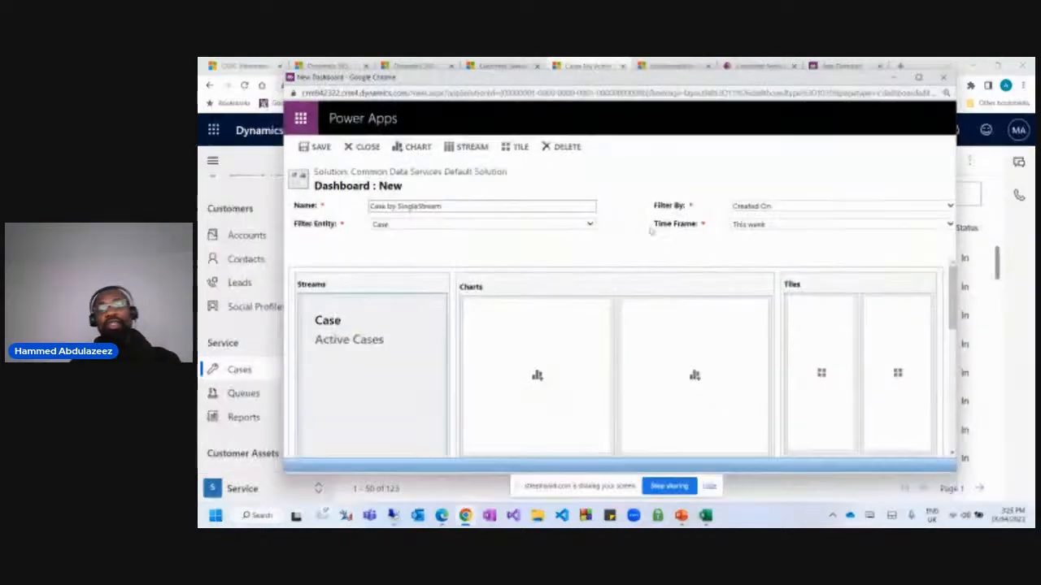
Change the dashboard's Time Frame dropdown to Last quarter on Created On.
click(775, 225)
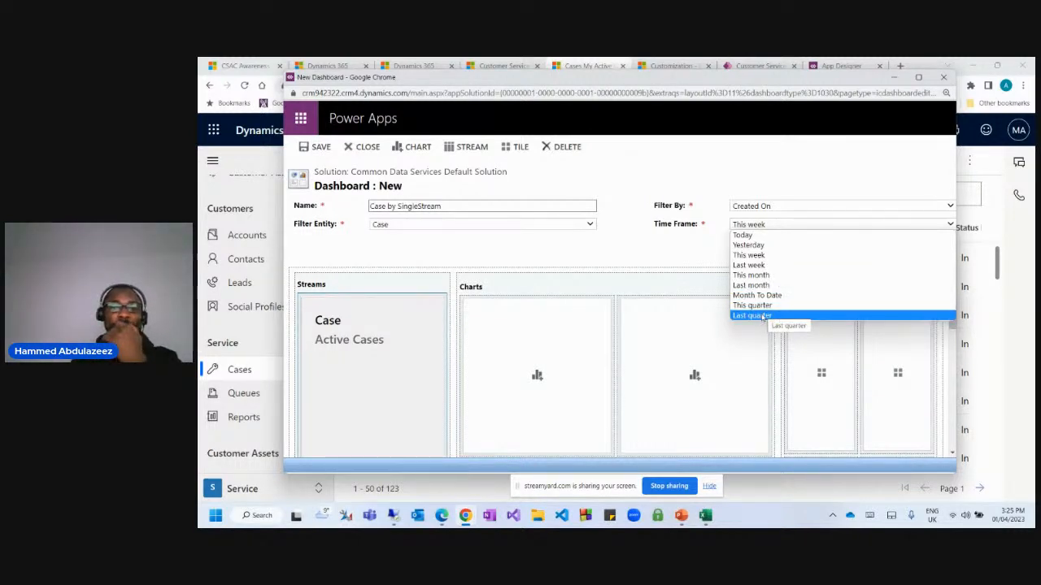
click(767, 229)
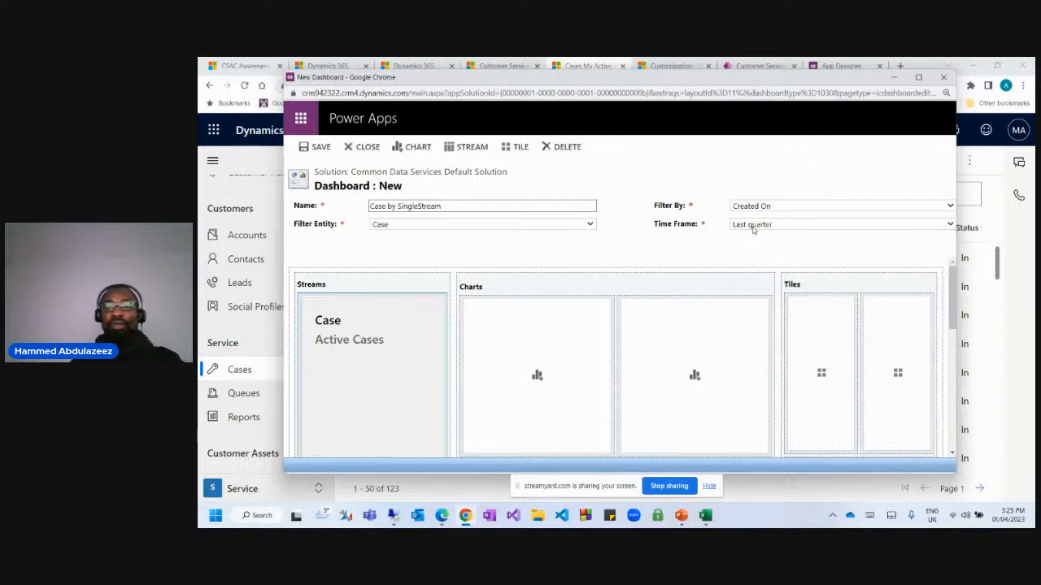
scroll(529, 337, down, 3)
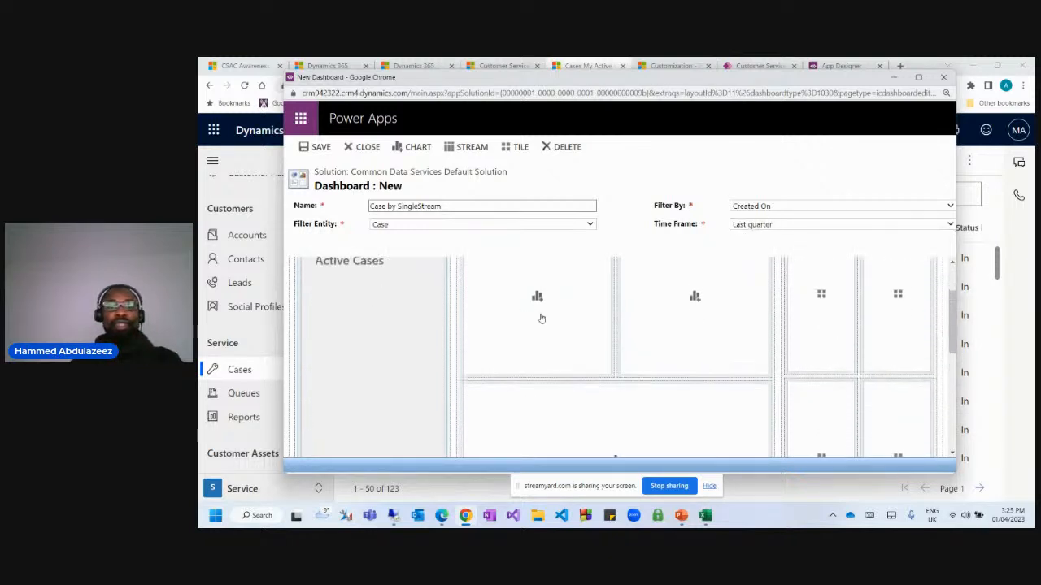
scroll(539, 362, up, 3)
Place the Case by Priority chart in the first top chart slot.
click(539, 374)
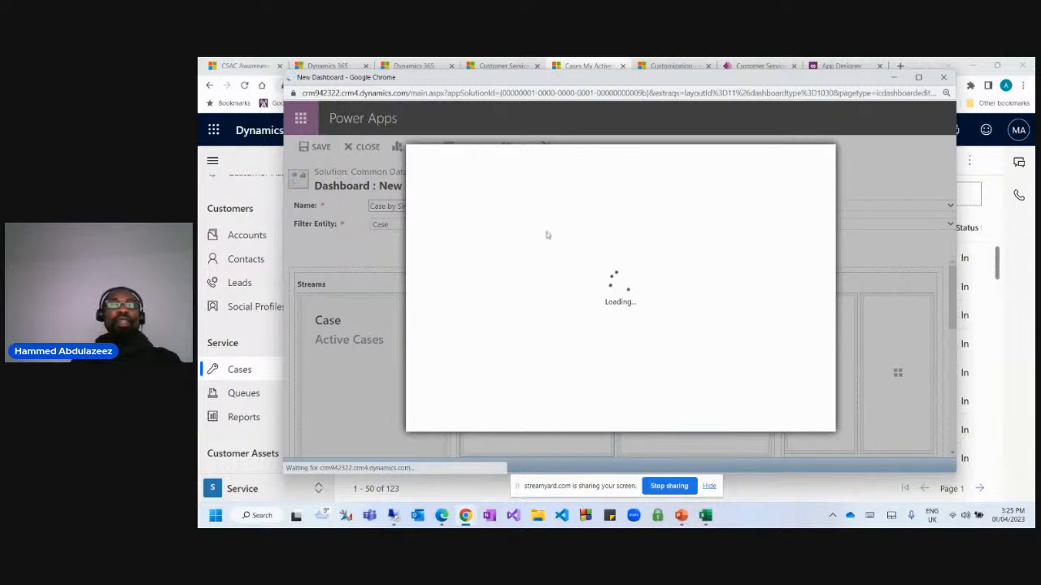
click(452, 318)
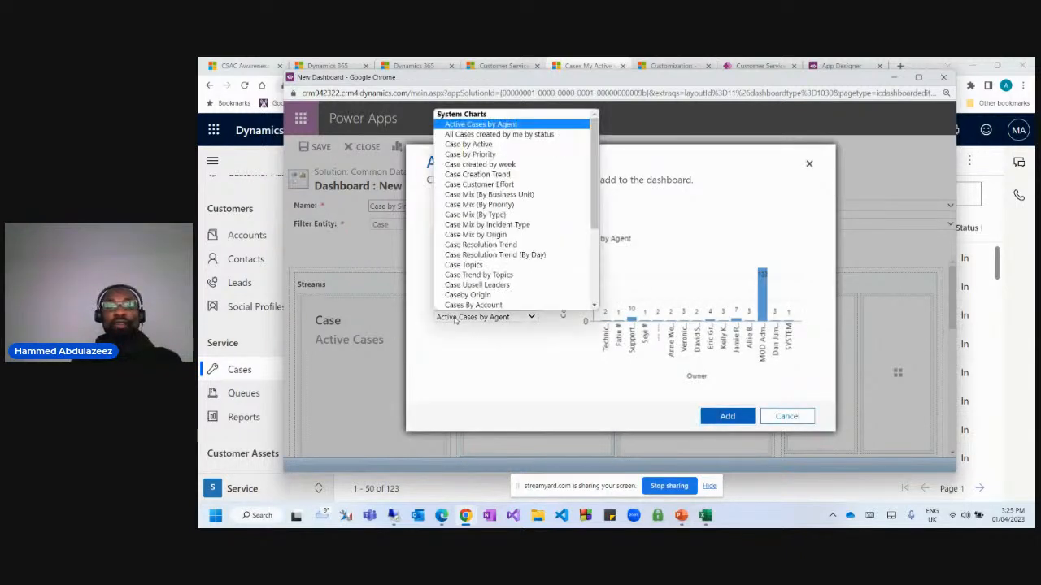
scroll(530, 211, down, 3)
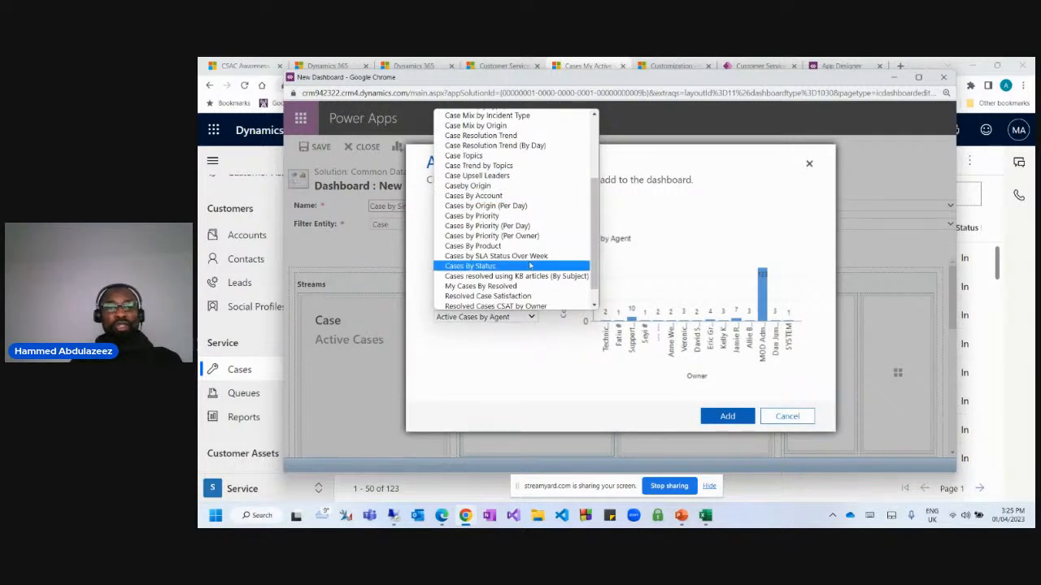
scroll(527, 266, down, 1)
scroll(527, 268, up, 5)
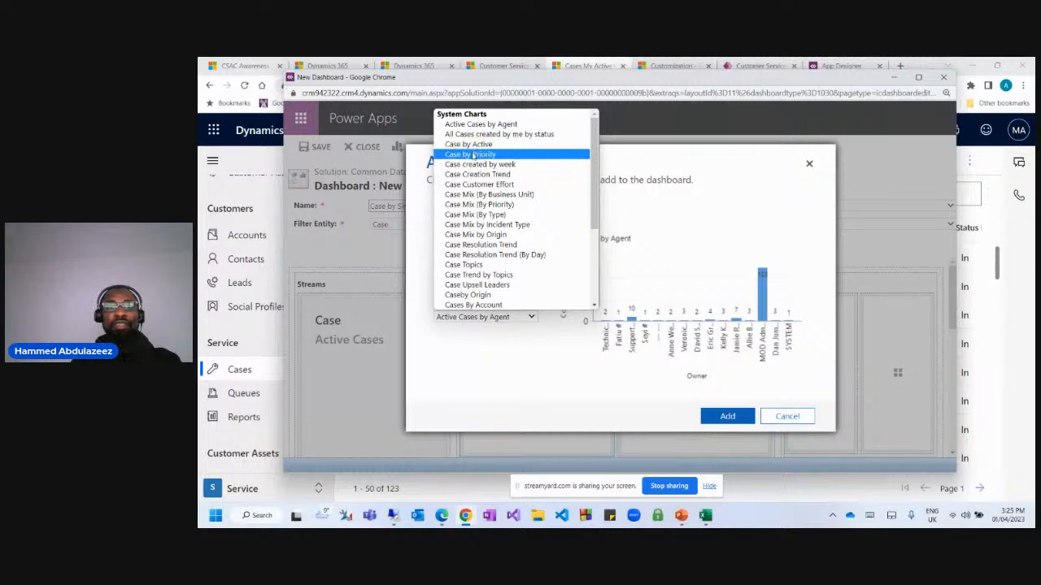
click(475, 155)
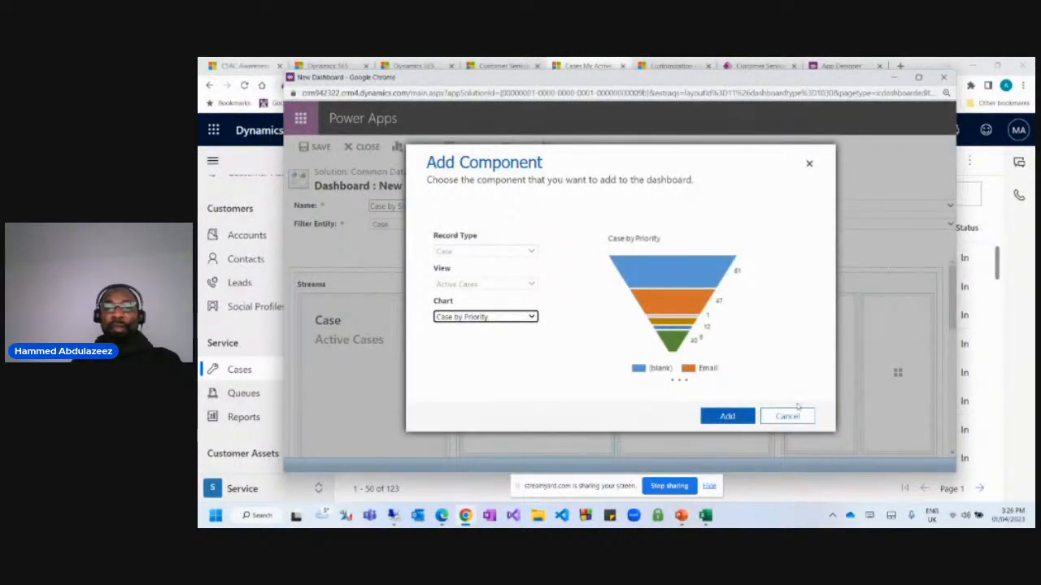
click(727, 417)
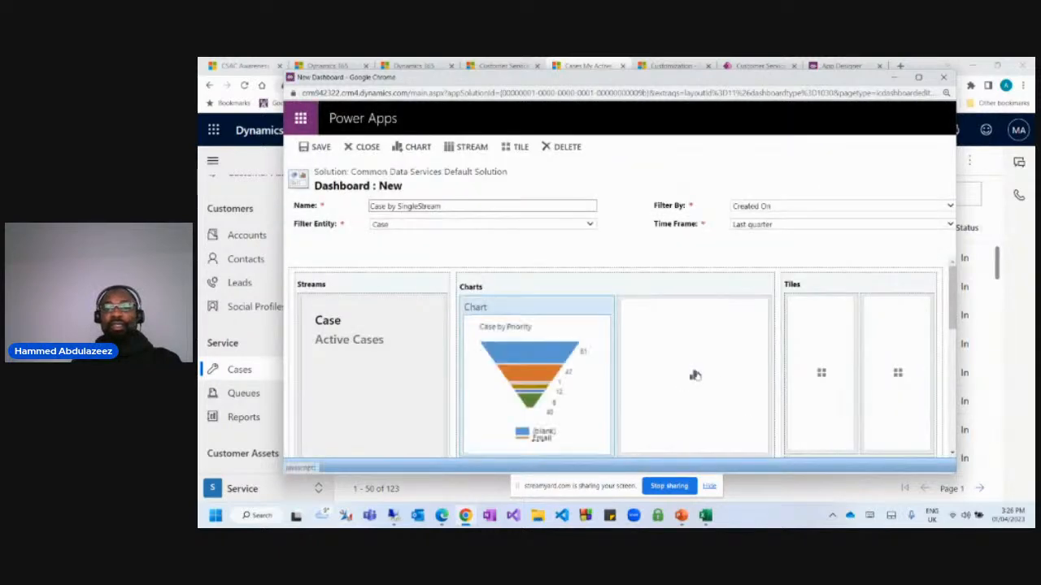
Place the Case by Active chart in the second top chart slot.
click(696, 375)
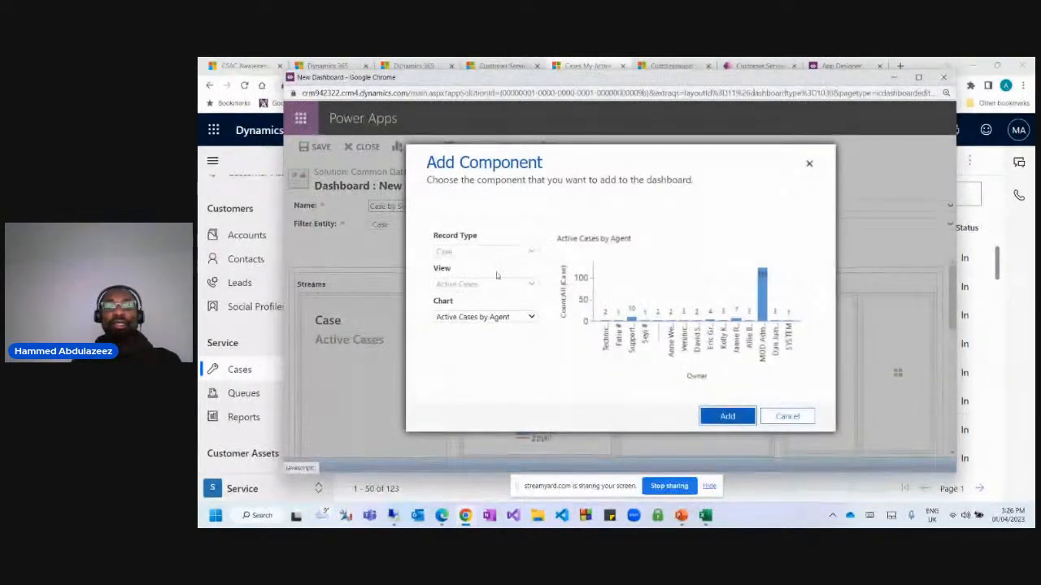
click(481, 317)
click(520, 144)
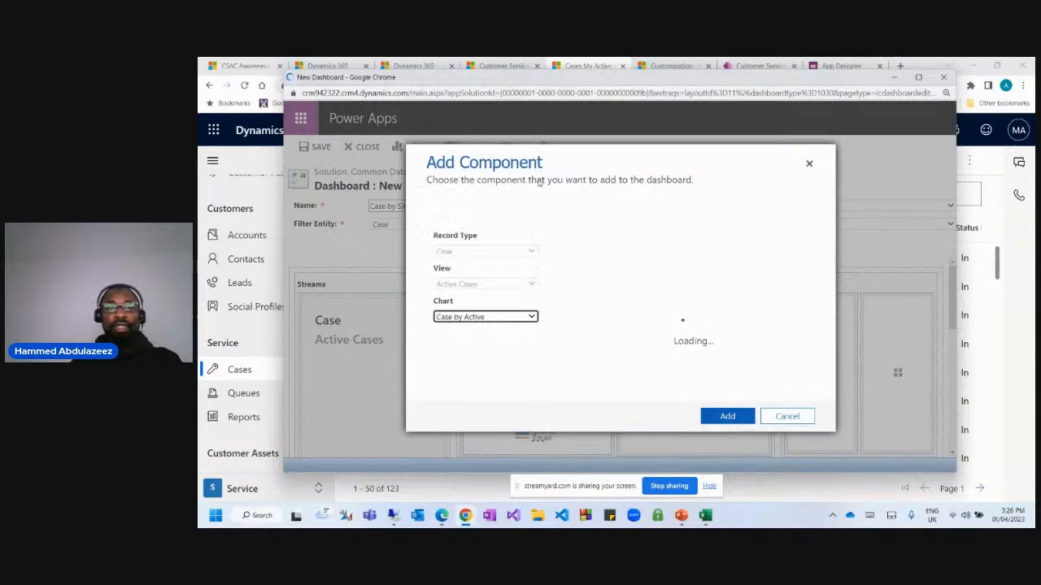
click(722, 417)
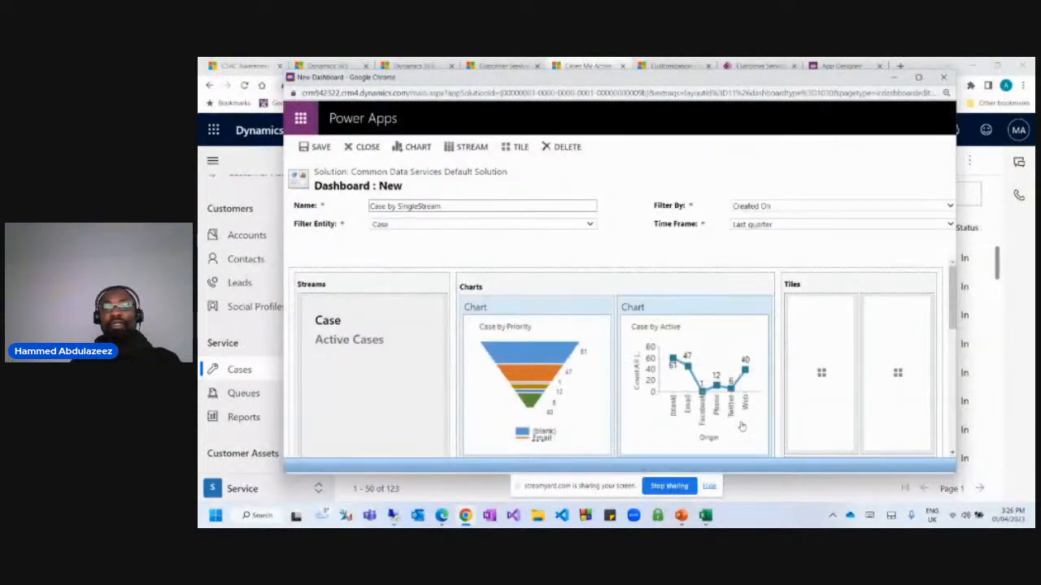
click(821, 374)
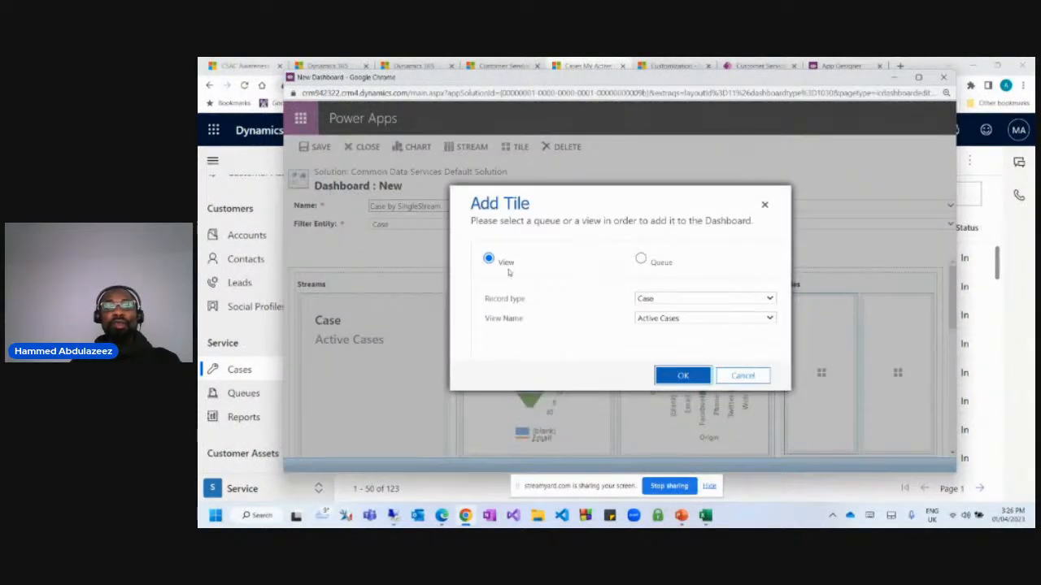
Dismiss the Add Tile dialog without adding a tile.
click(741, 377)
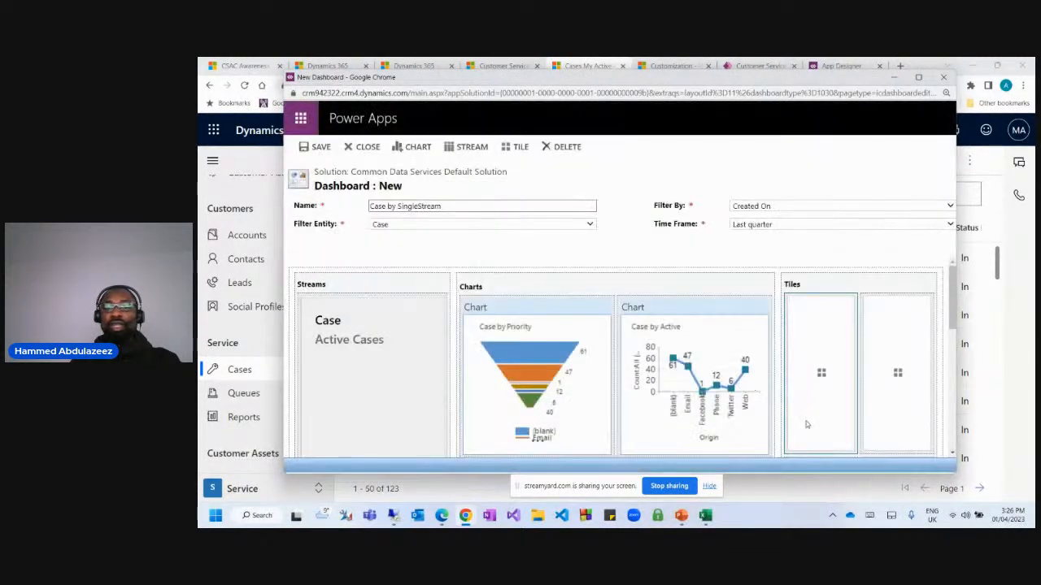
scroll(742, 372, down, 5)
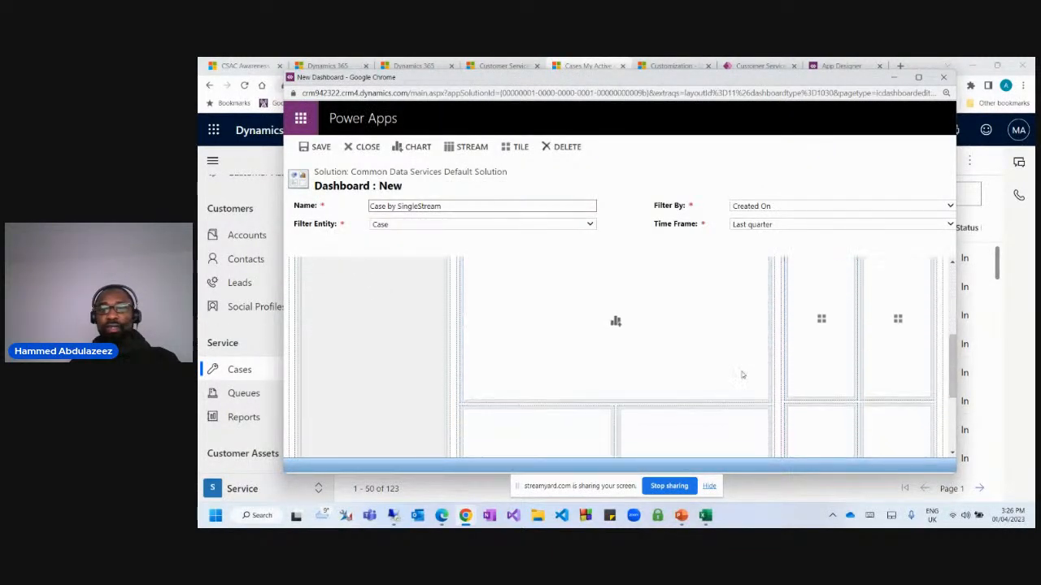
scroll(742, 371, up, 5)
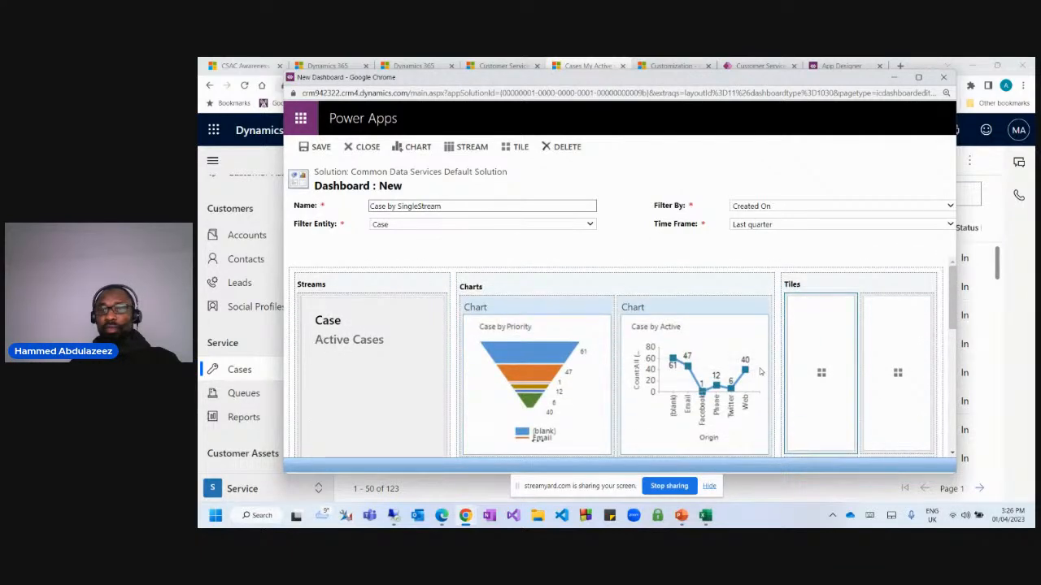
scroll(756, 374, down, 5)
scroll(776, 376, up, 3)
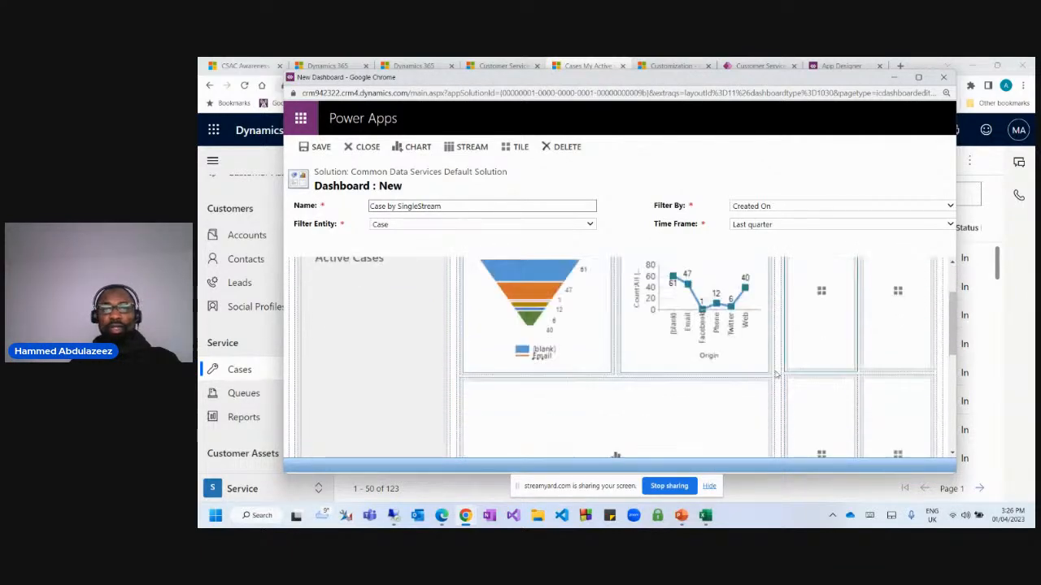
scroll(616, 374, down, 3)
Add the Case Mix (By Priority) chart to the large lower chart slot.
click(615, 377)
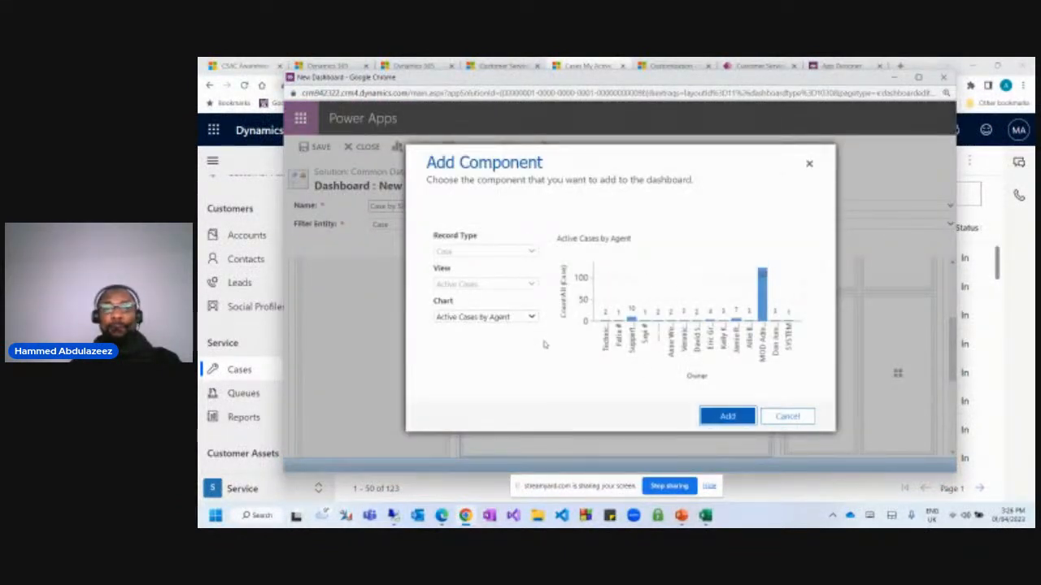
click(493, 318)
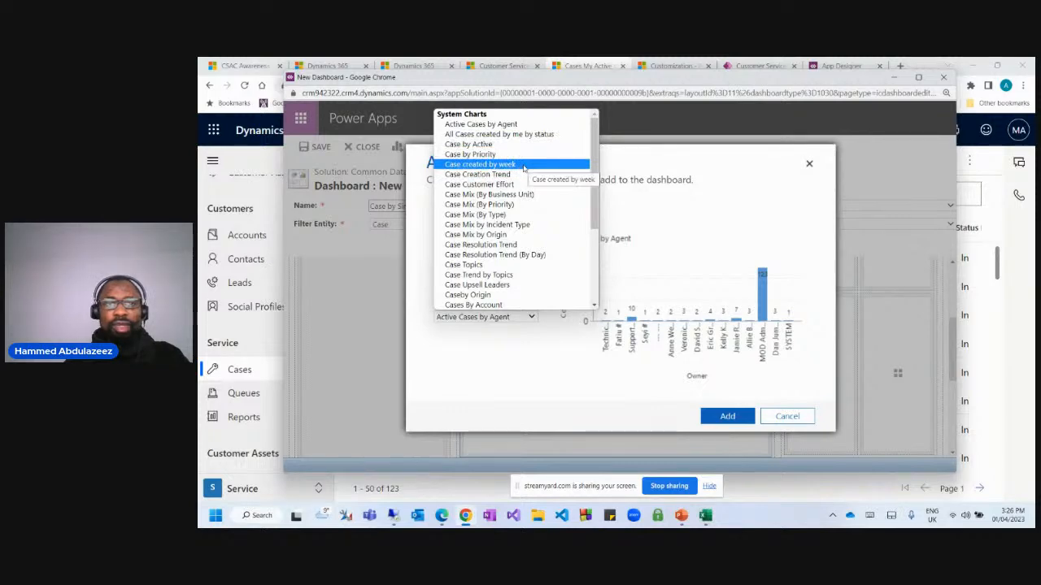
click(523, 167)
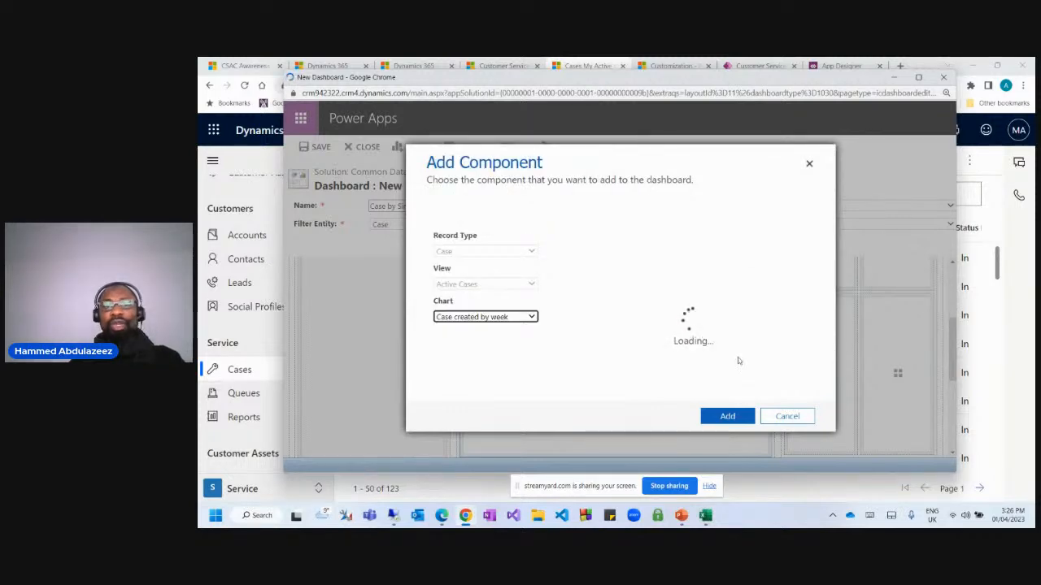
click(503, 317)
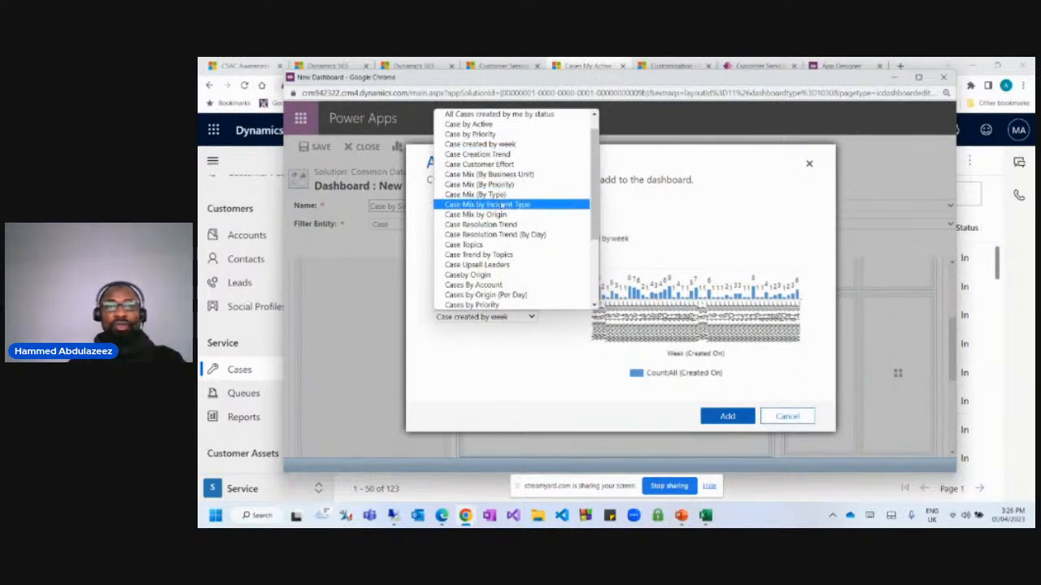
click(508, 188)
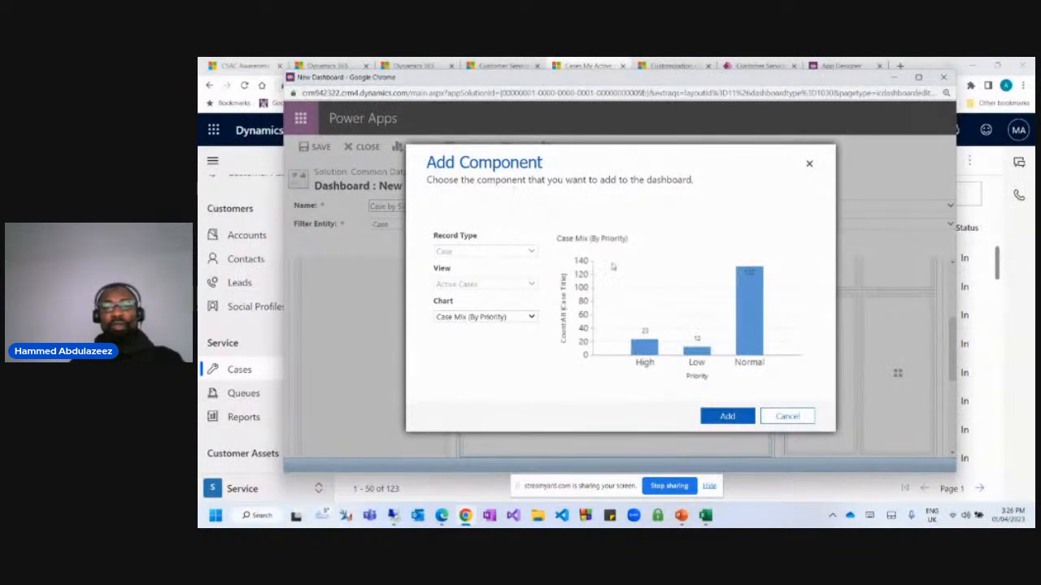
click(714, 410)
scroll(826, 383, up, 4)
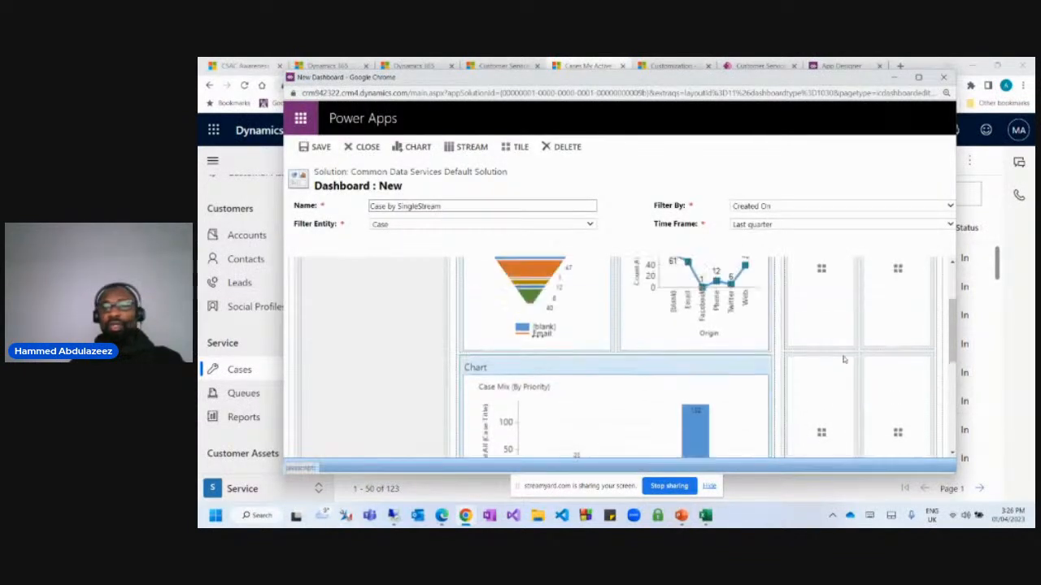
click(821, 372)
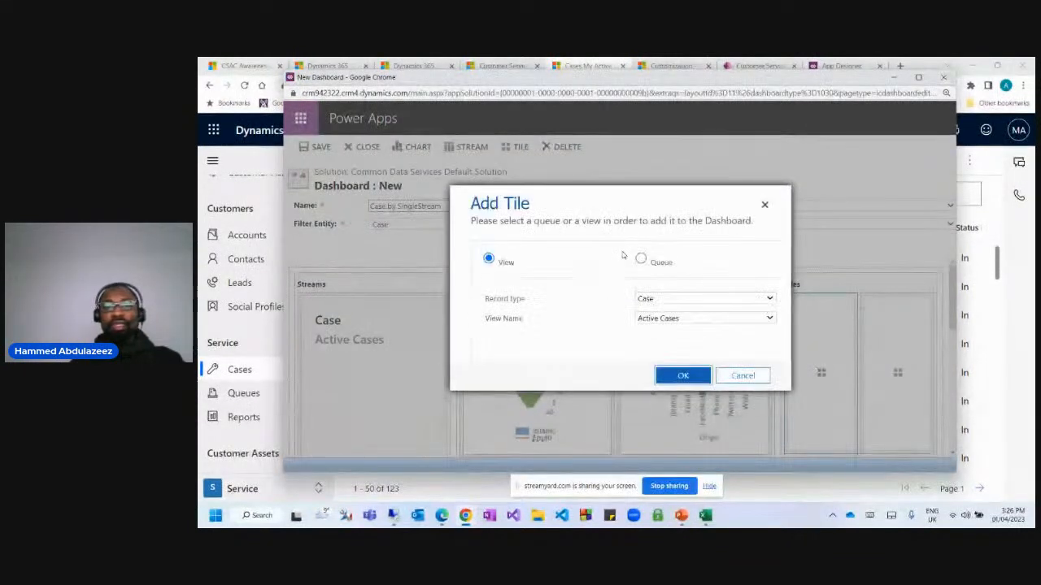
Add My Active Cases and My Resolved Cases view tiles to the first two tile slots.
click(651, 319)
scroll(692, 209, down, 1)
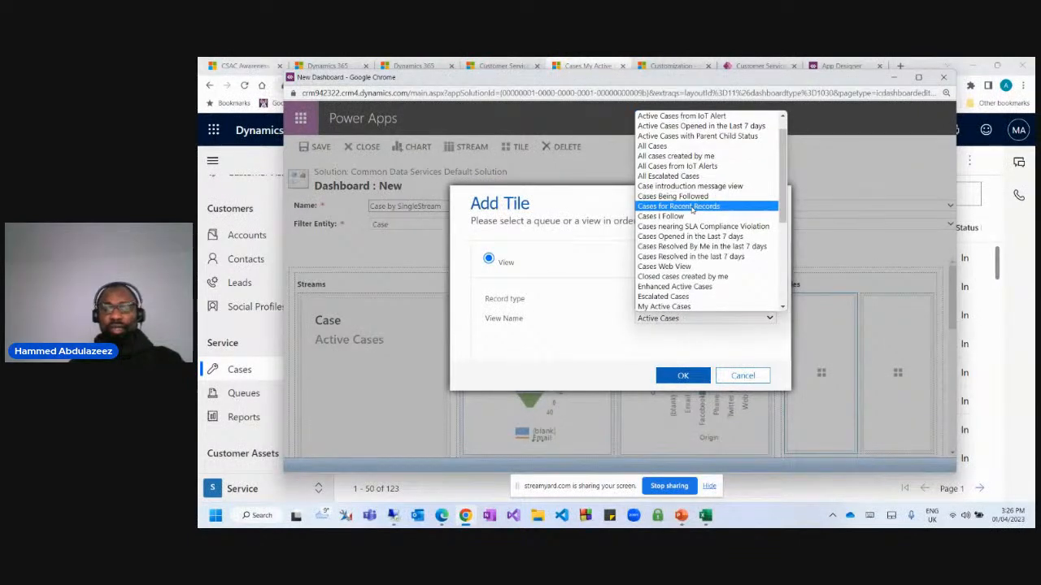
key(m)
key(Return)
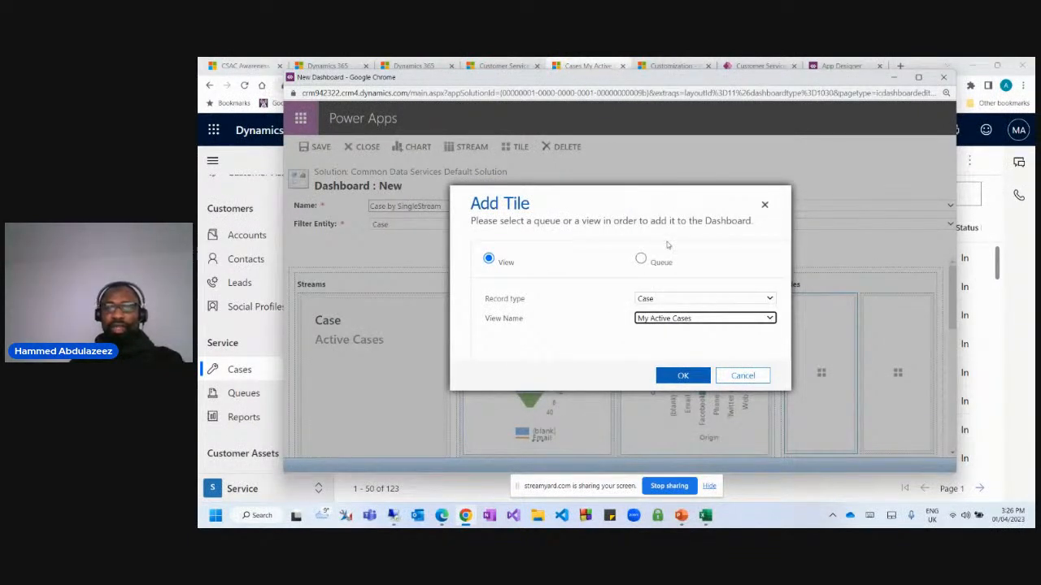
click(679, 375)
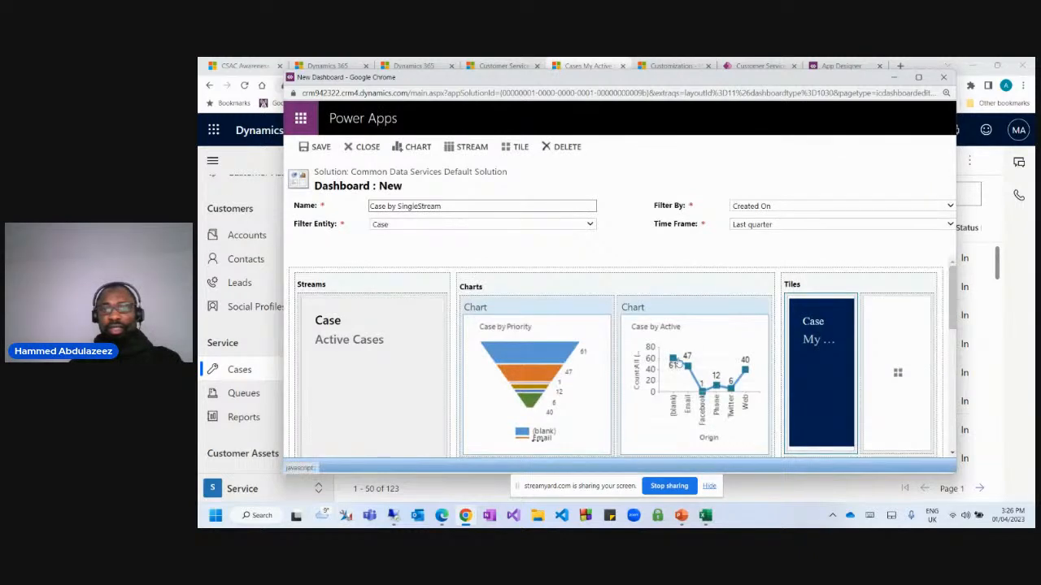
click(898, 373)
click(669, 319)
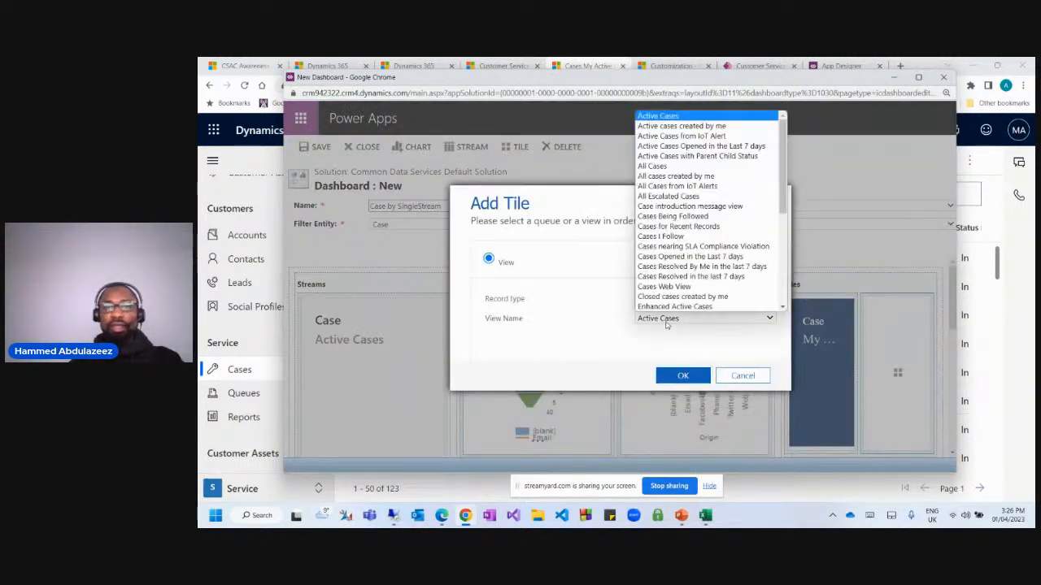
key(Down)
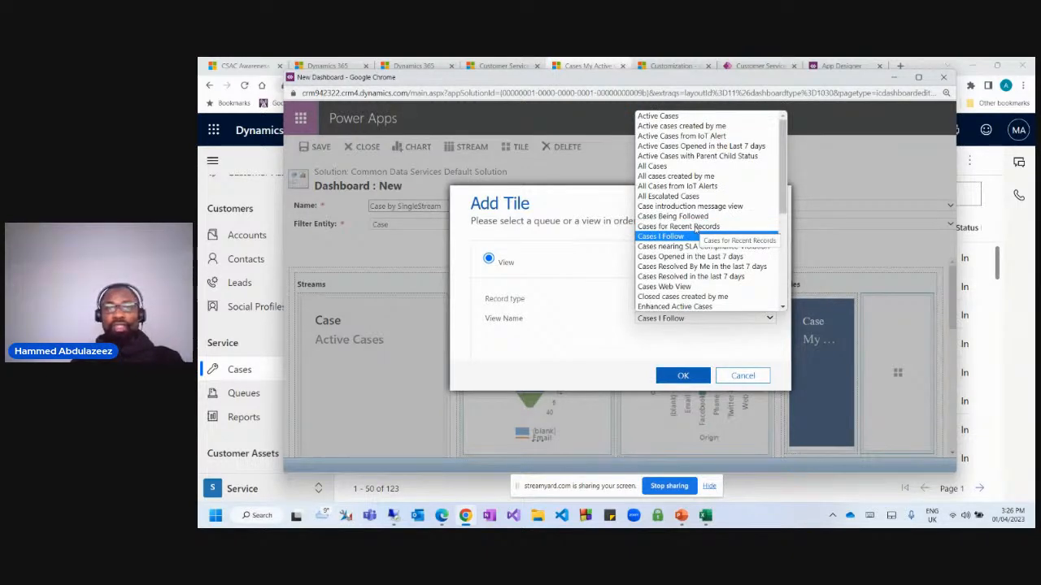
key(m)
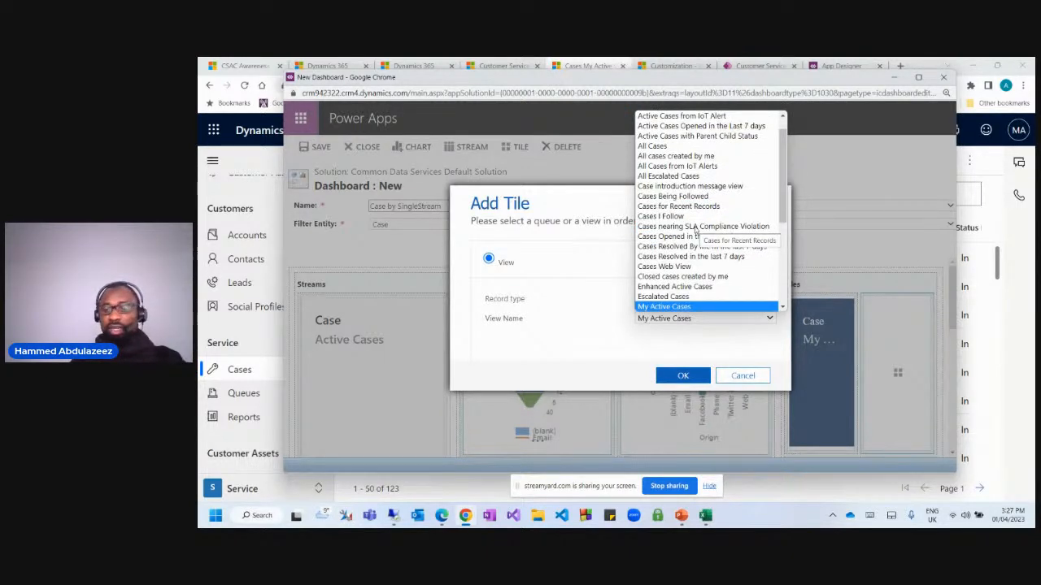
key(Down)
key(Down)
key(Down)
key(Down)
key(Down)
key(Down)
key(Down)
key(Down)
key(Down)
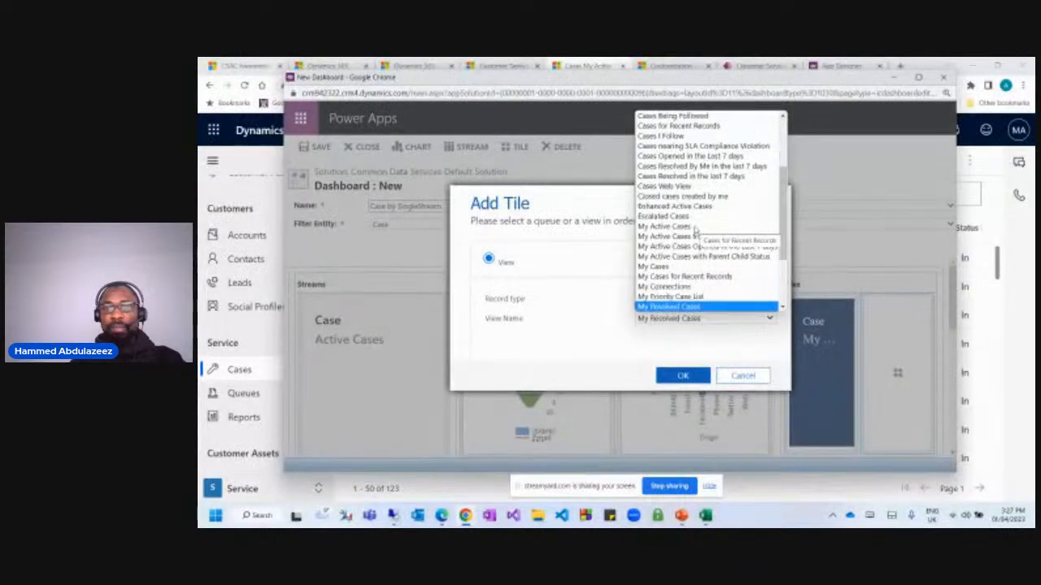
key(Down)
key(Down)
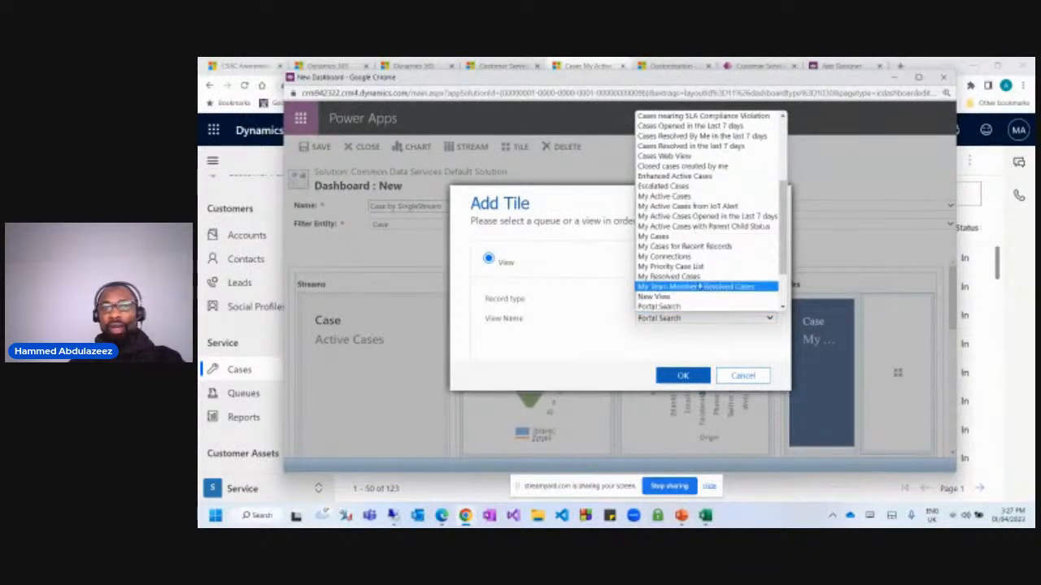
click(690, 277)
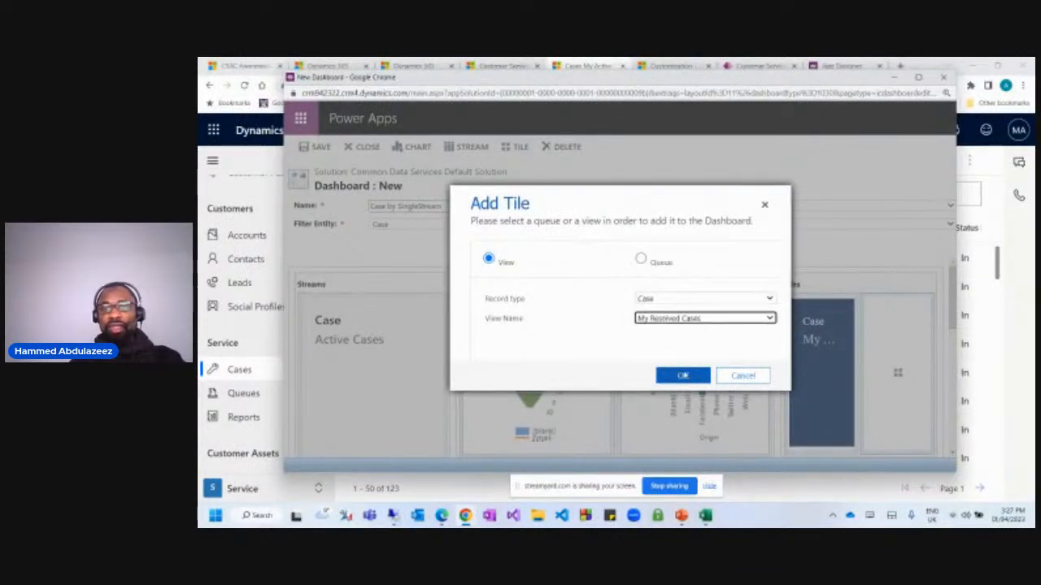
click(682, 376)
Add Resolved Cases and Recent Cases view tiles to the empty lower tile cells.
scroll(787, 369, down, 3)
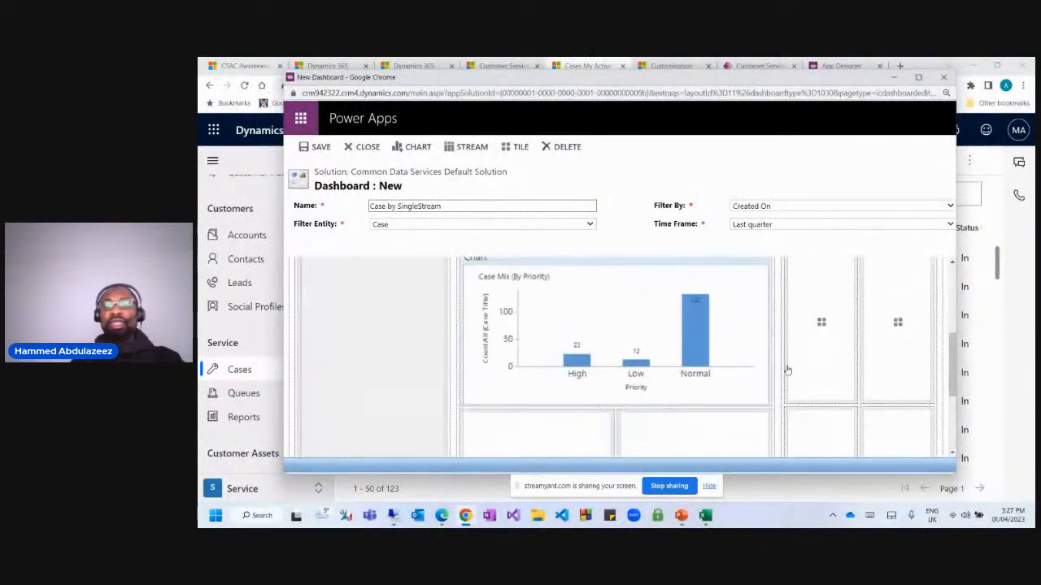
scroll(792, 366, down, 1)
scroll(805, 364, up, 3)
scroll(813, 370, down, 2)
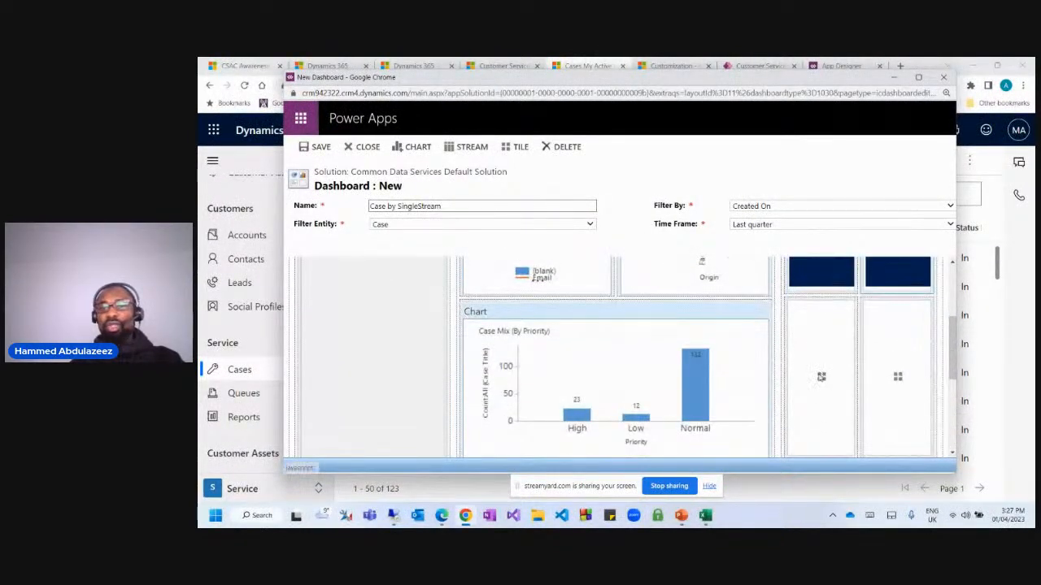
click(821, 376)
click(649, 318)
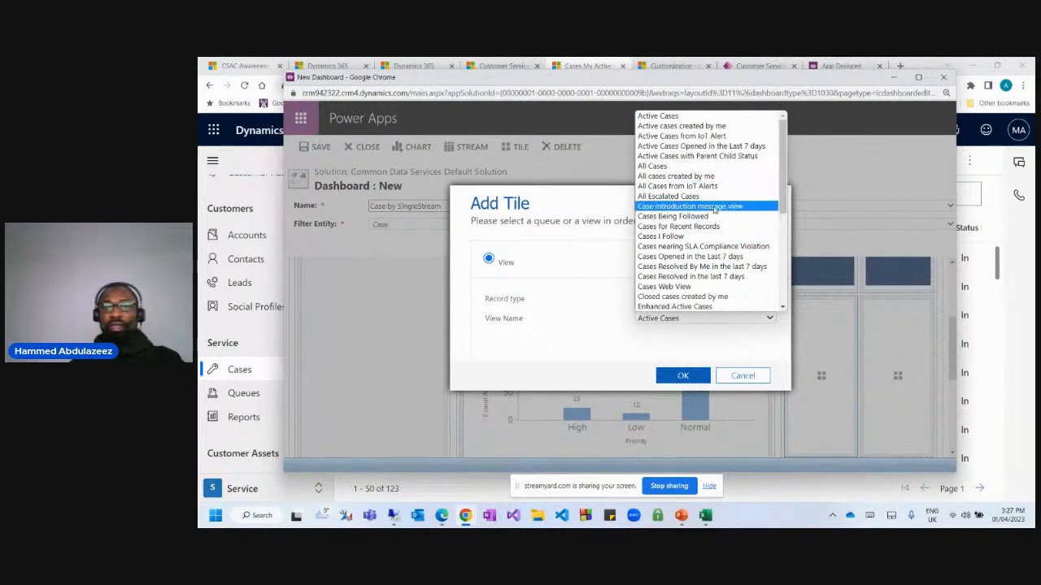
scroll(695, 236, down, 6)
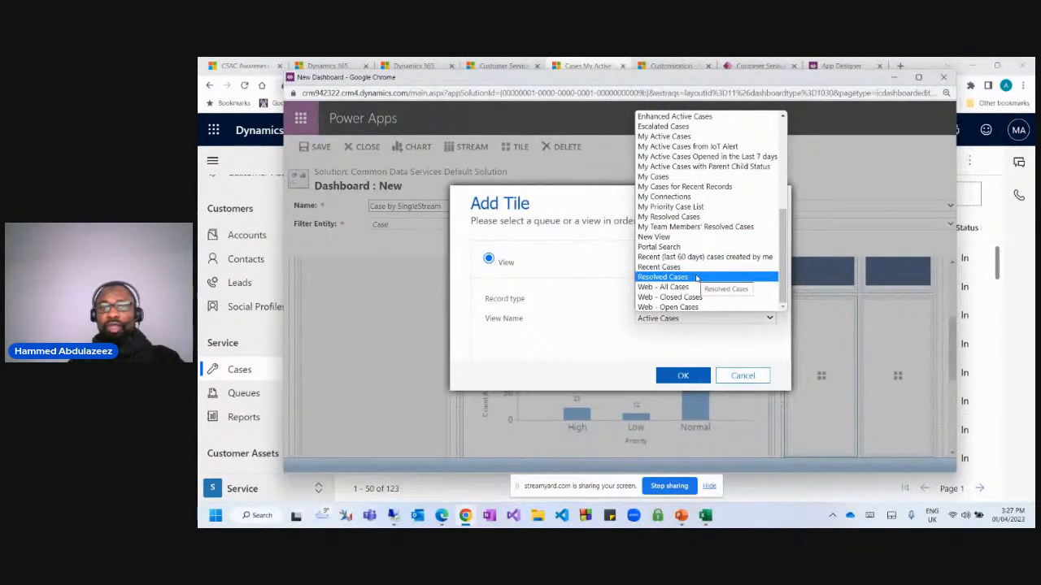
click(697, 278)
click(684, 376)
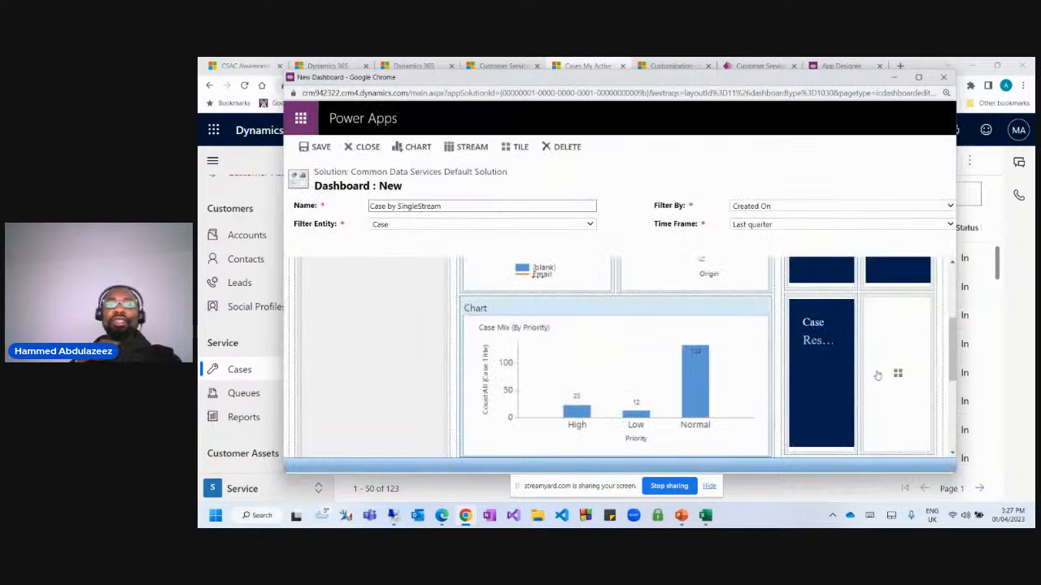
click(891, 376)
click(662, 318)
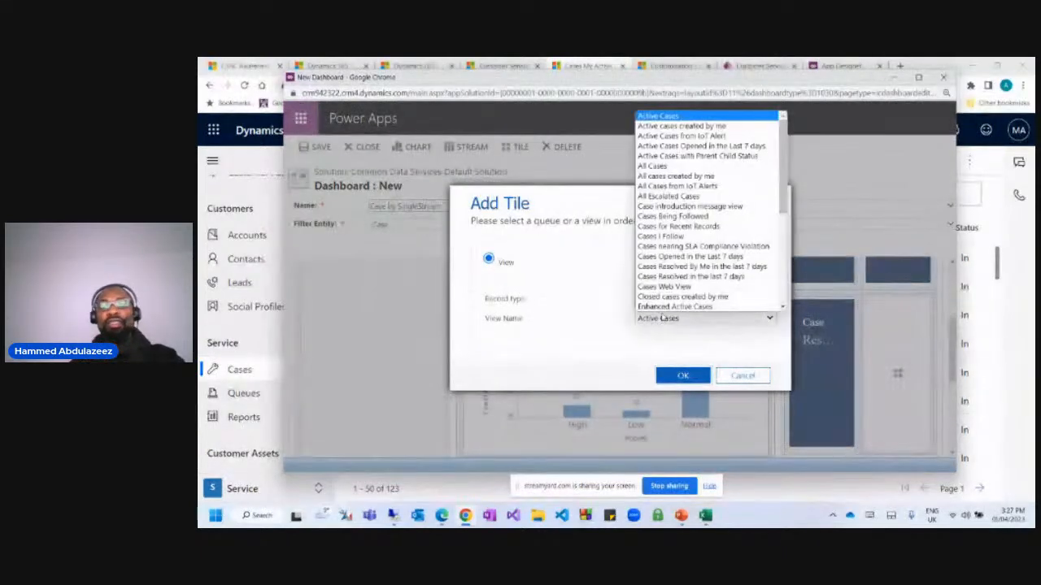
scroll(663, 318, down, 2)
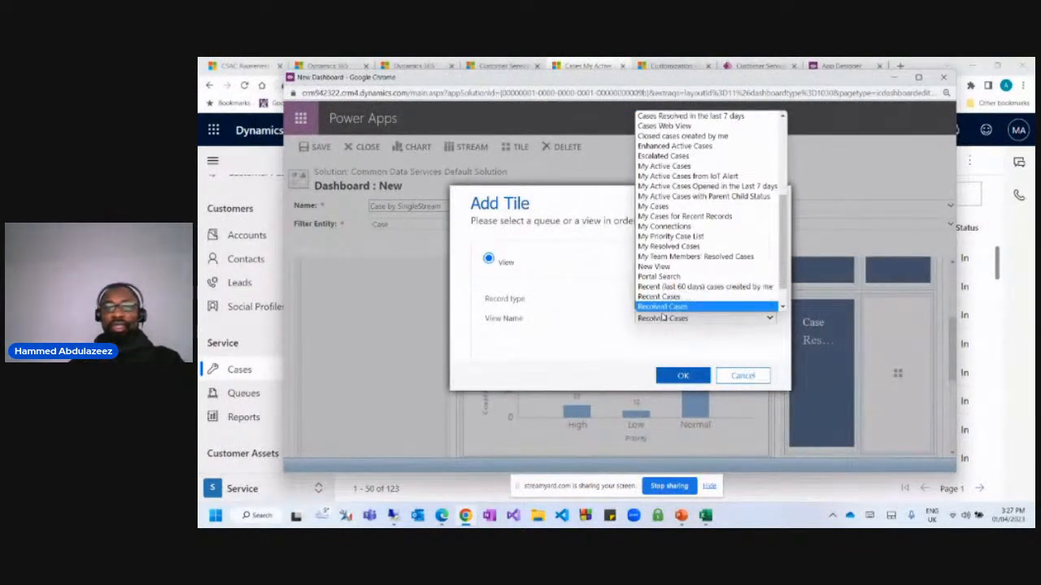
click(662, 317)
click(668, 374)
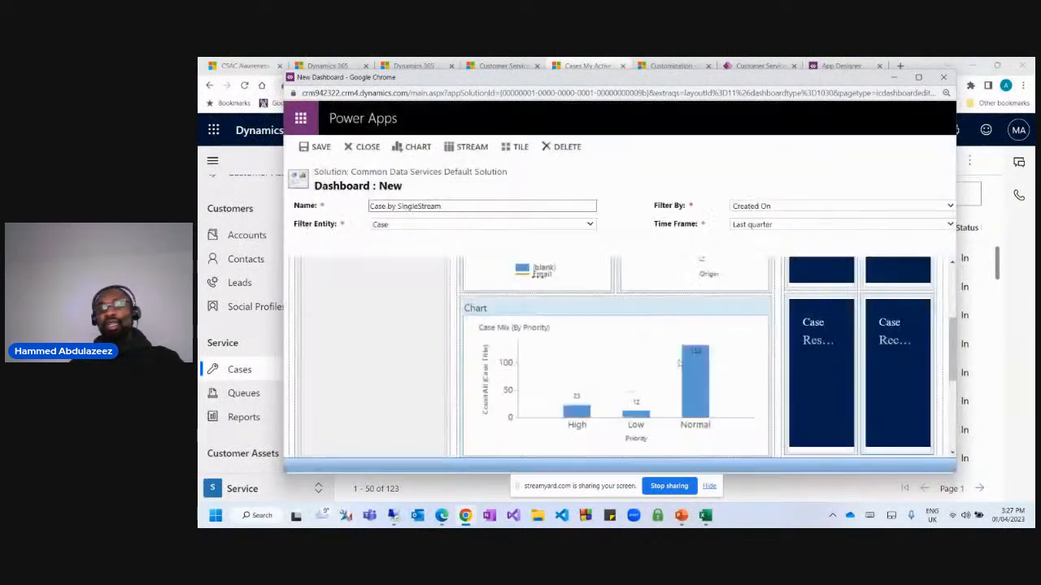
scroll(704, 369, down, 2)
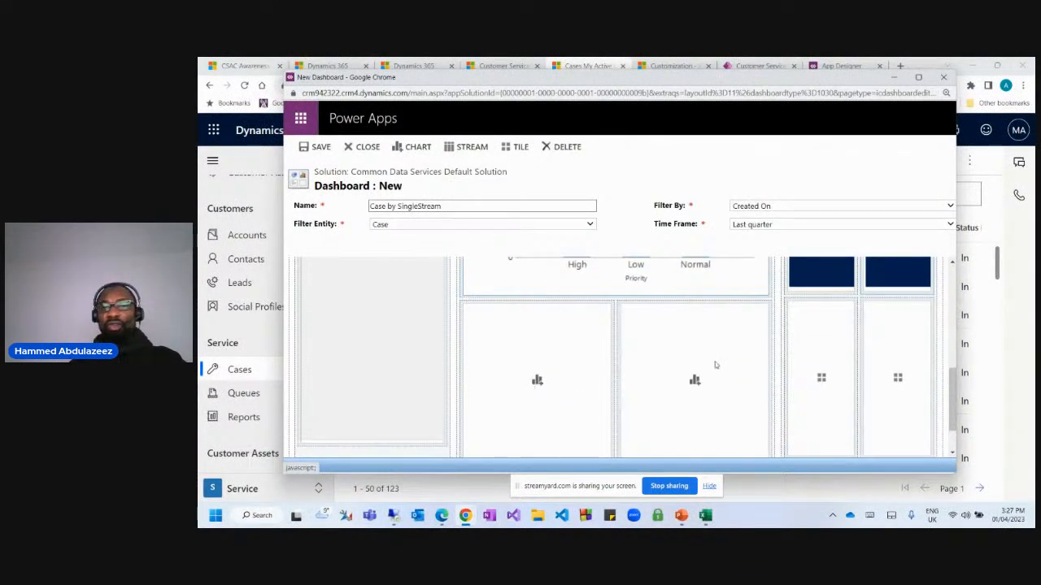
Add the Case Trend by Topics chart to the empty chart slot.
scroll(716, 364, up, 3)
scroll(731, 371, down, 3)
click(537, 383)
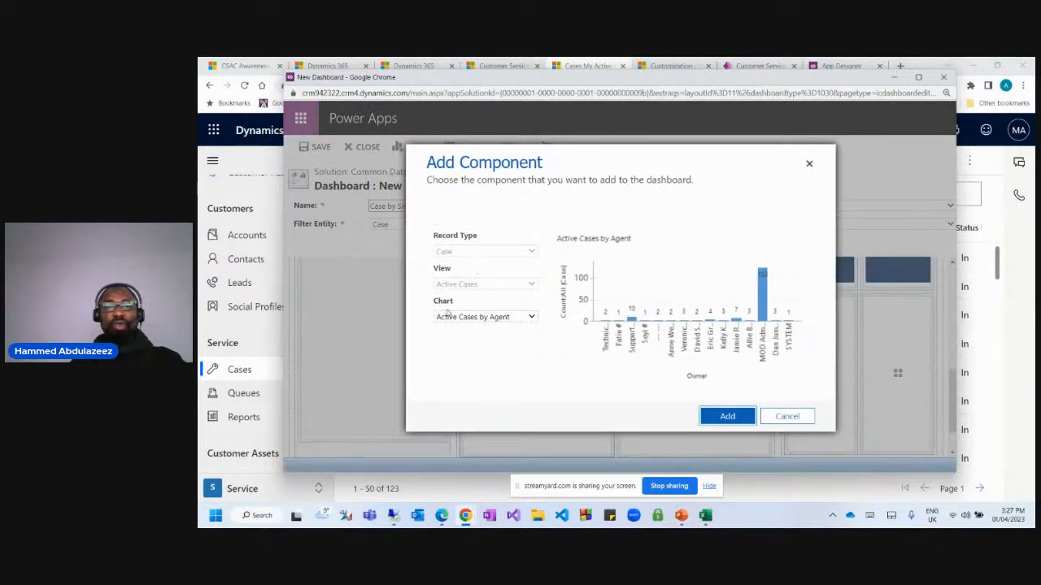
click(448, 315)
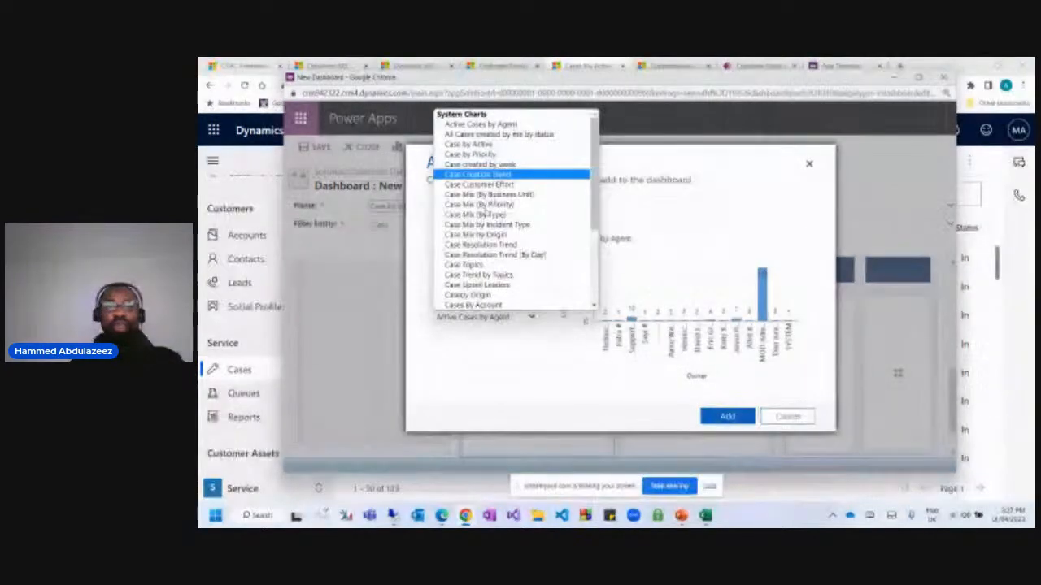
click(524, 276)
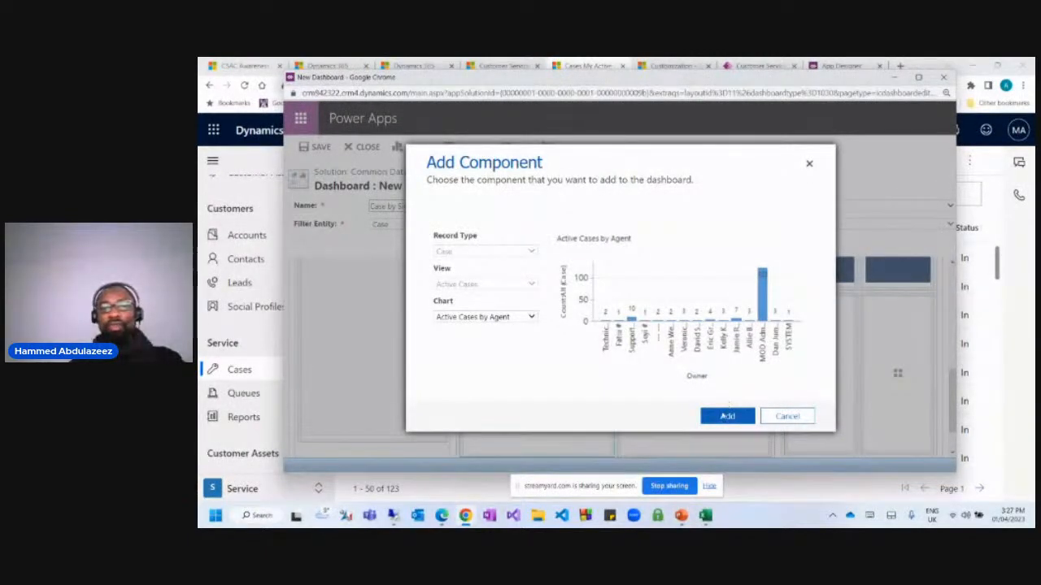
click(727, 415)
Add Cases By Product to the next slot and delete the Case Trend by Topics chart.
click(695, 377)
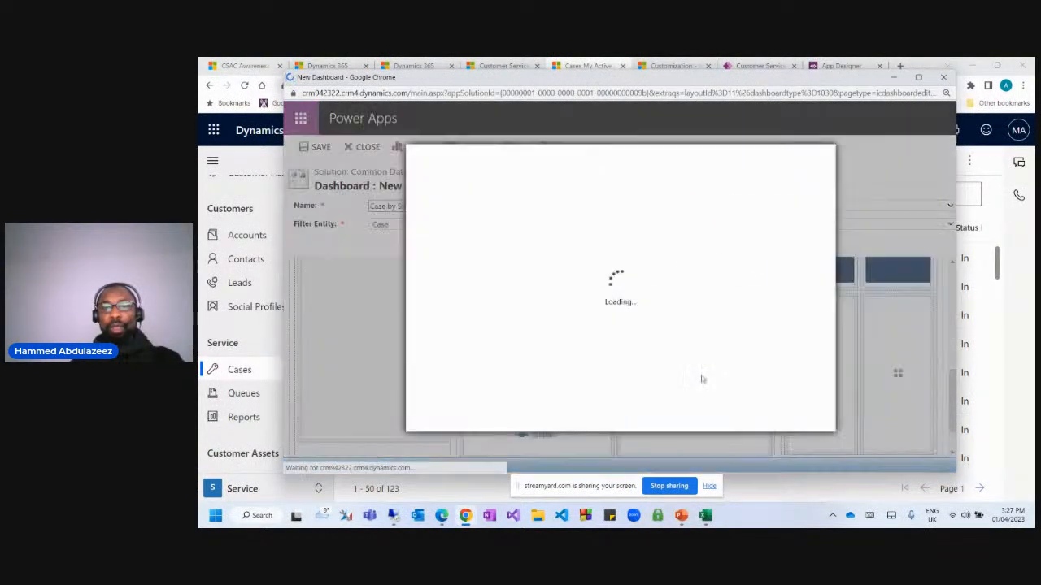
click(504, 319)
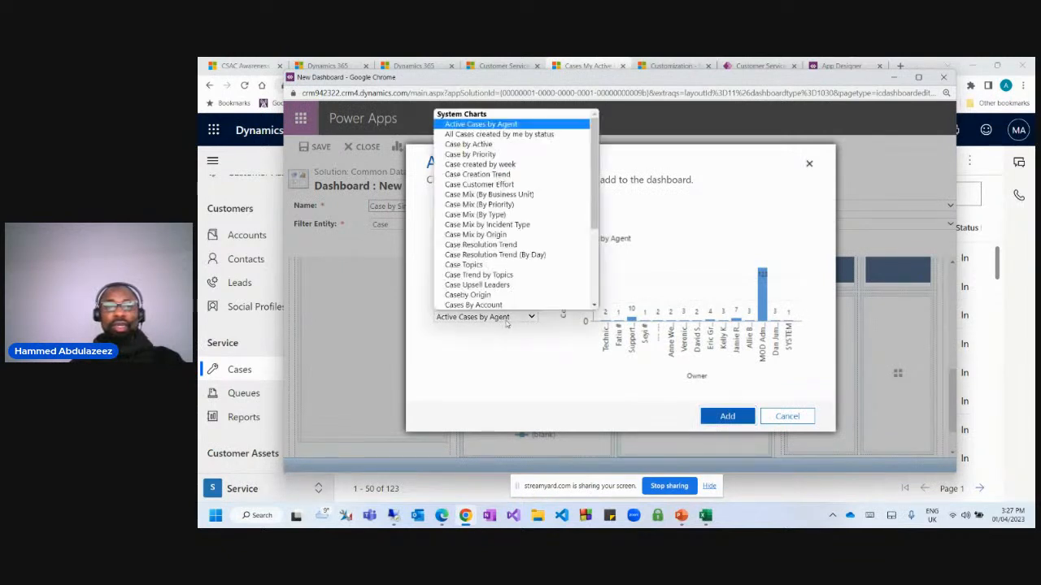
scroll(508, 273, down, 3)
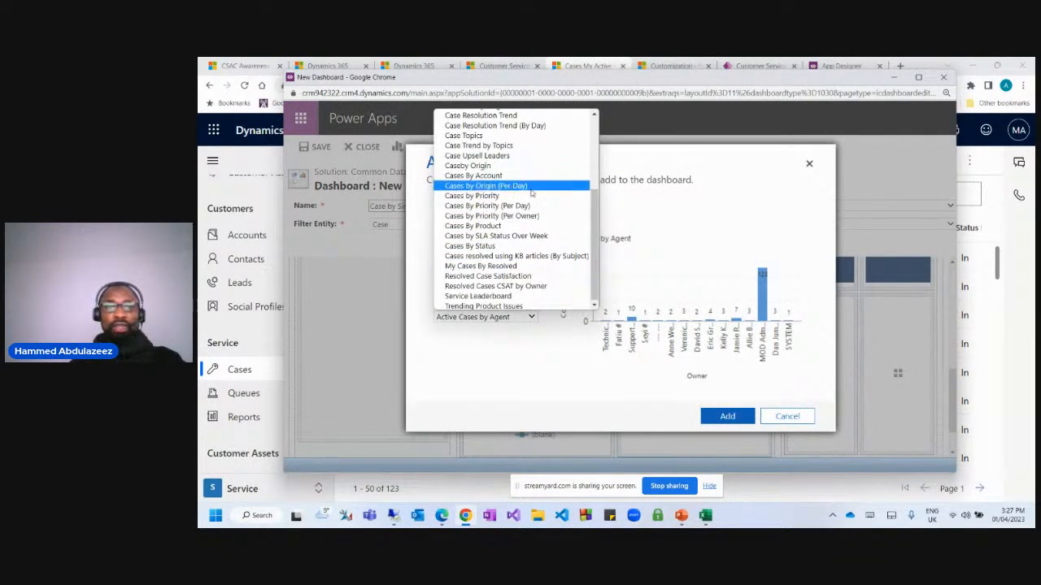
click(510, 226)
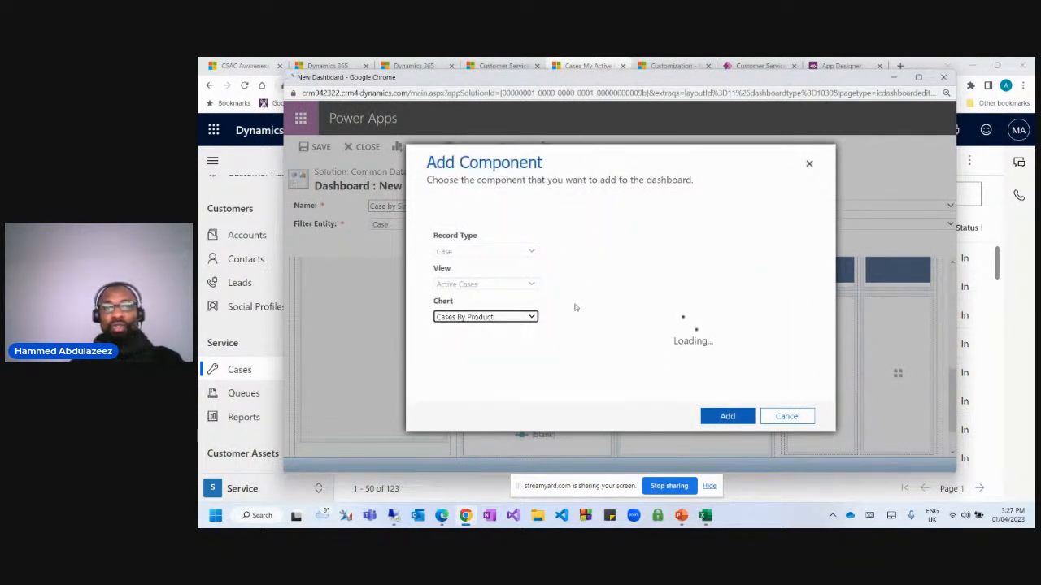
click(733, 418)
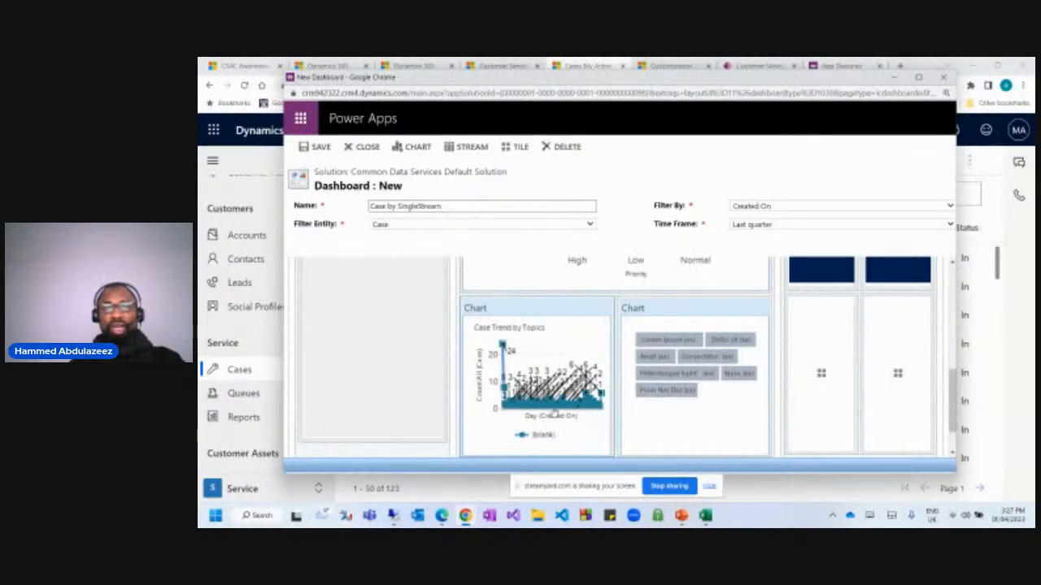
scroll(590, 399, down, 1)
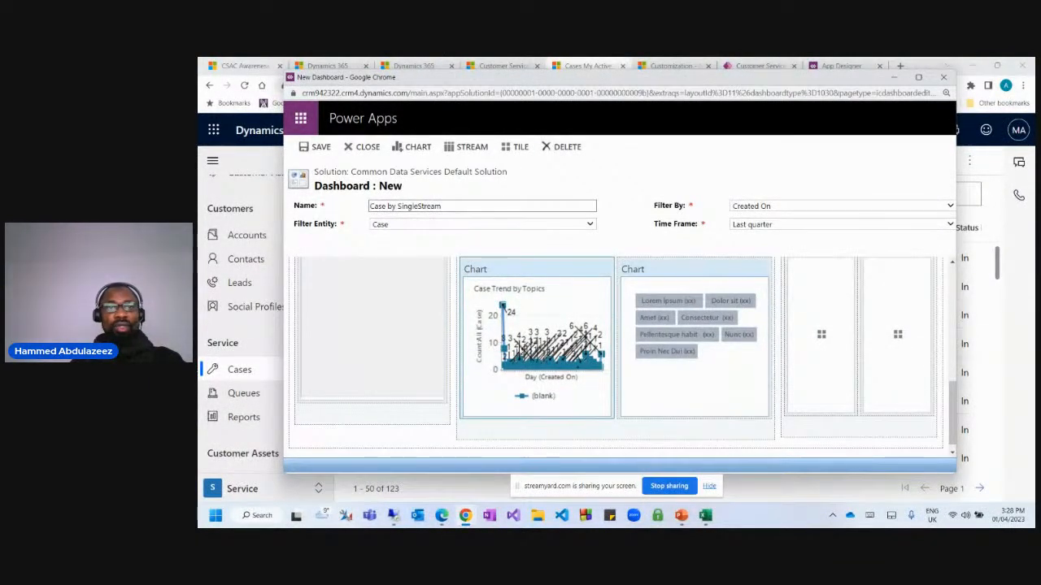
key(Delete)
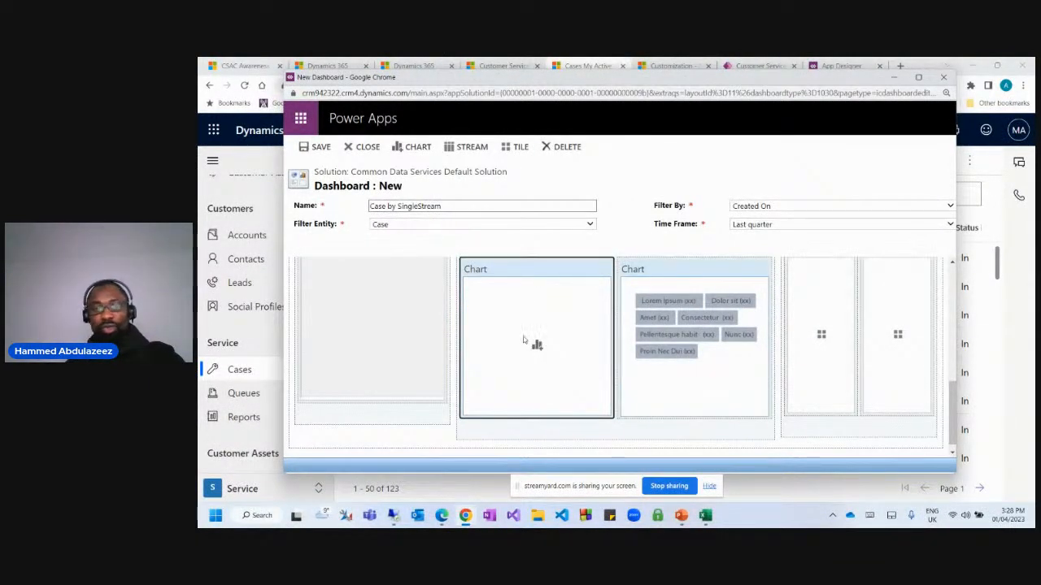
Fill the emptied chart slot with the Caseby Origin chart.
click(537, 345)
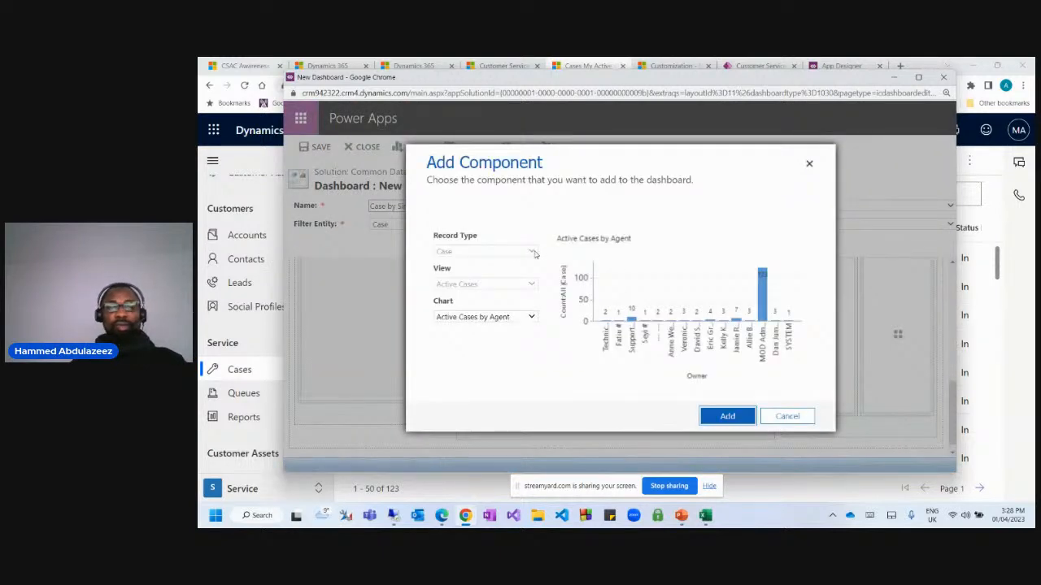
click(512, 317)
scroll(508, 274, down, 3)
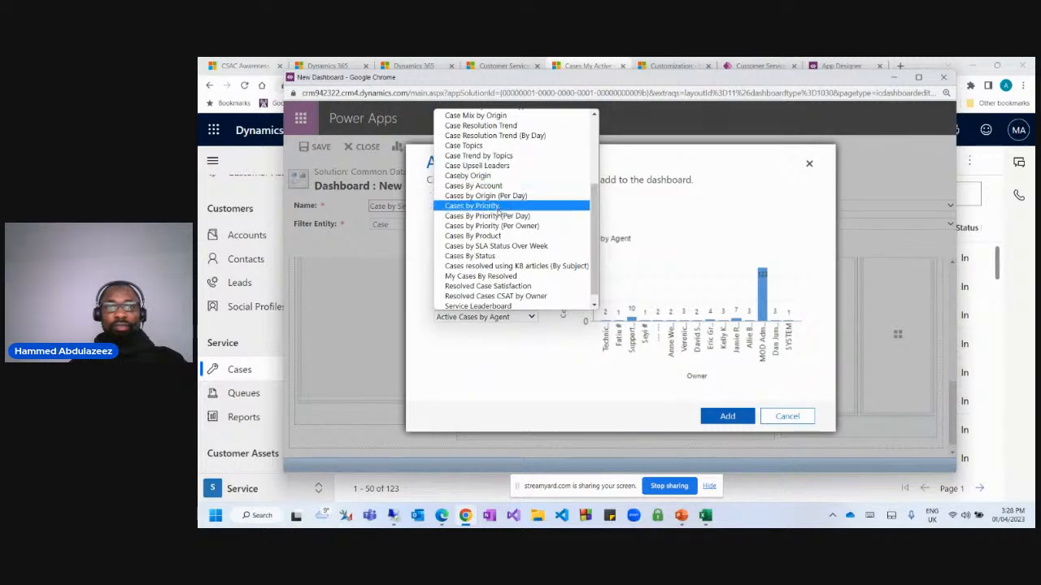
click(477, 187)
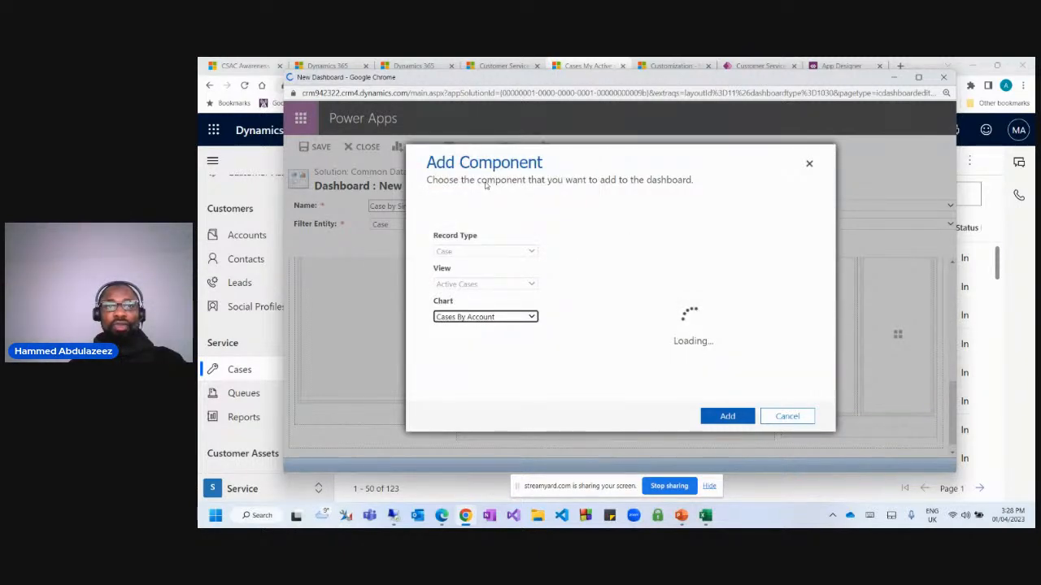
key(Up)
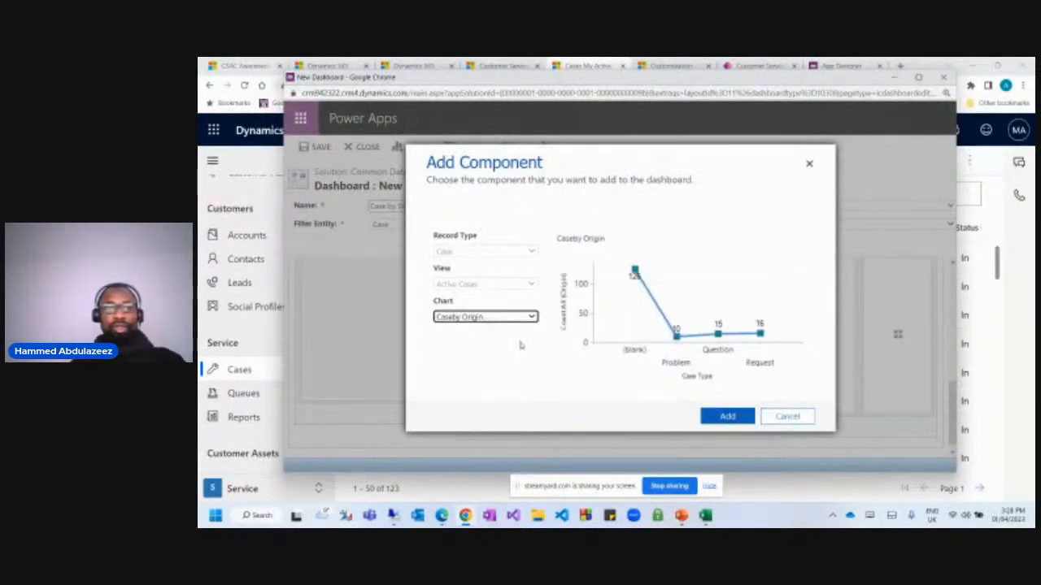
click(727, 416)
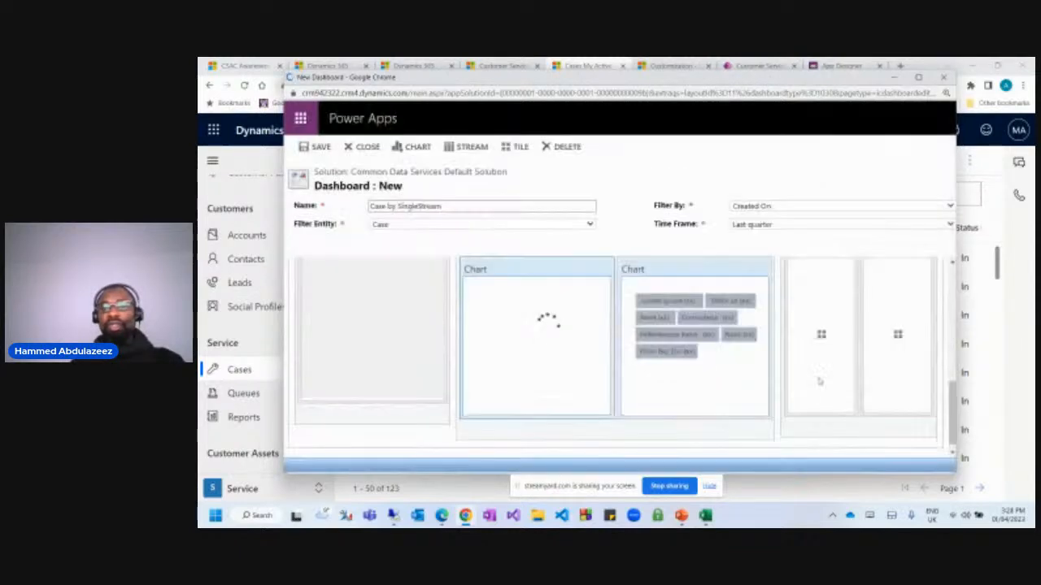
click(821, 335)
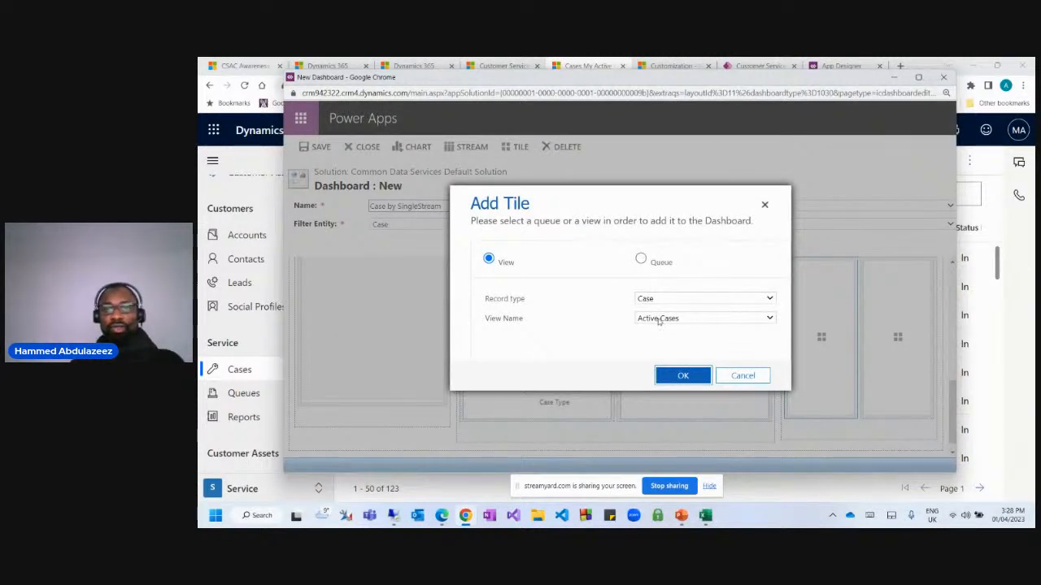
Add an All Cases view tile to the dashboard.
click(659, 323)
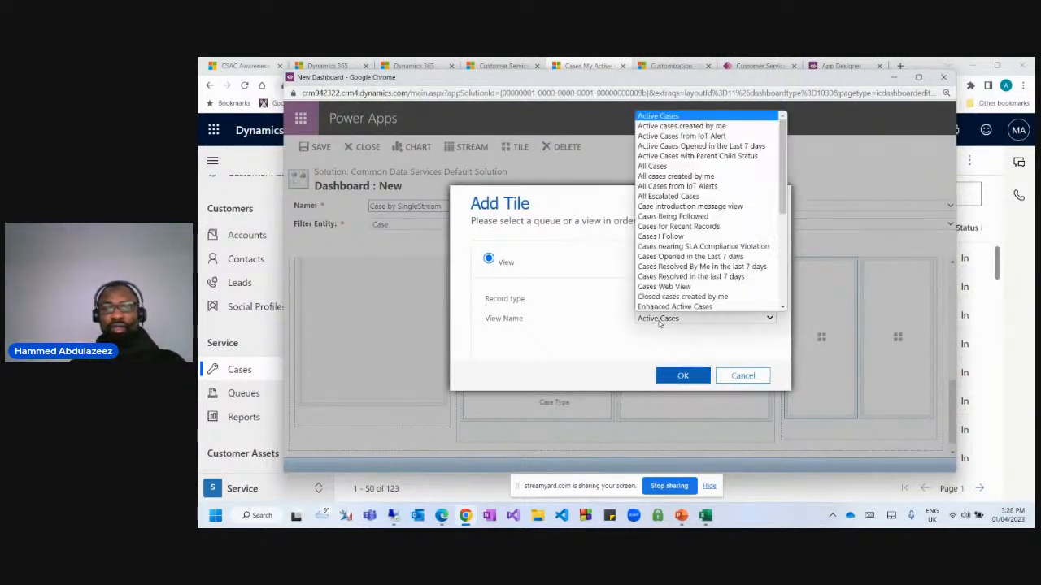
scroll(690, 227, down, 1)
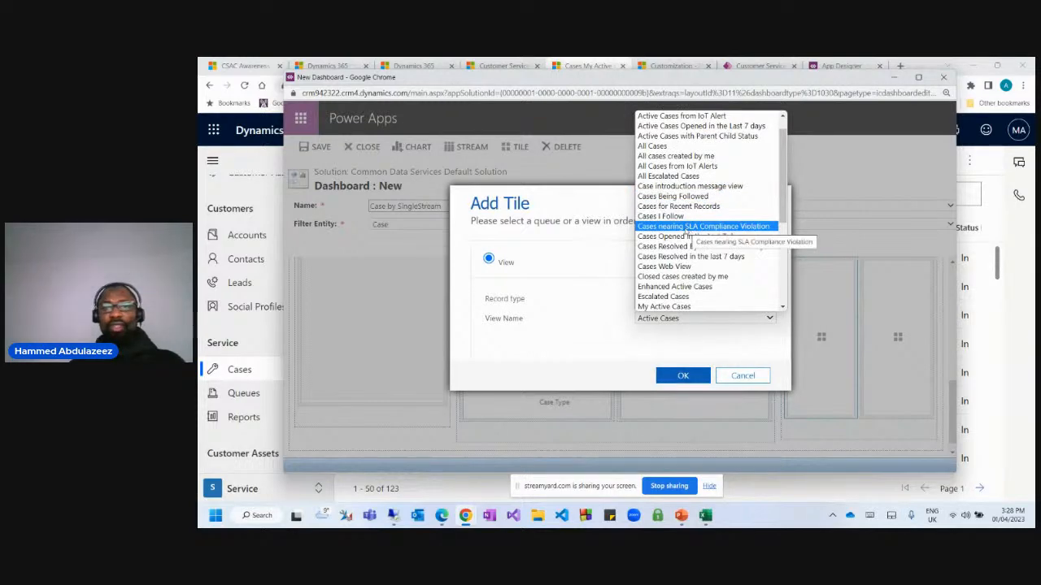
click(663, 148)
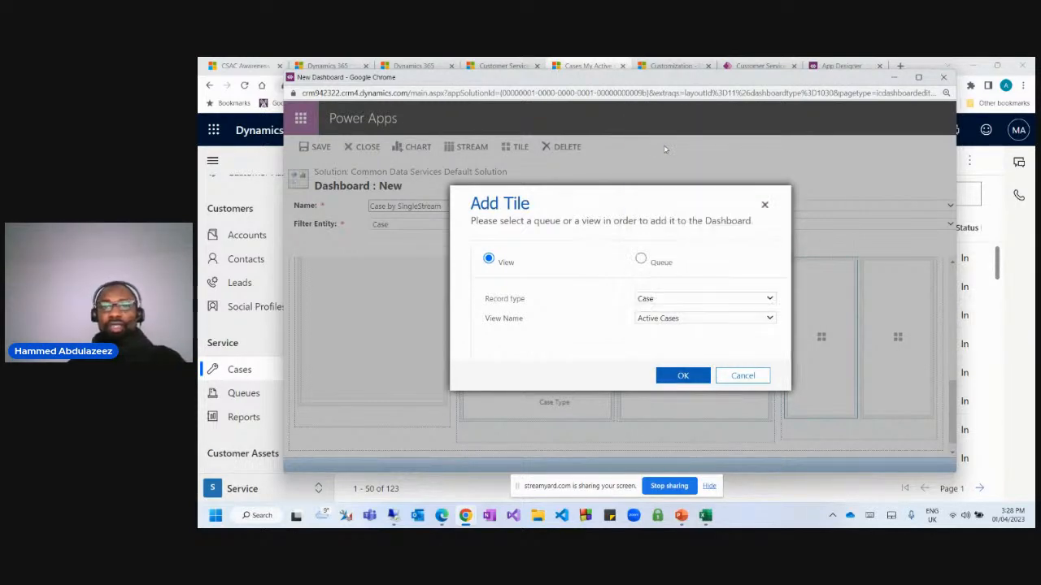
click(687, 376)
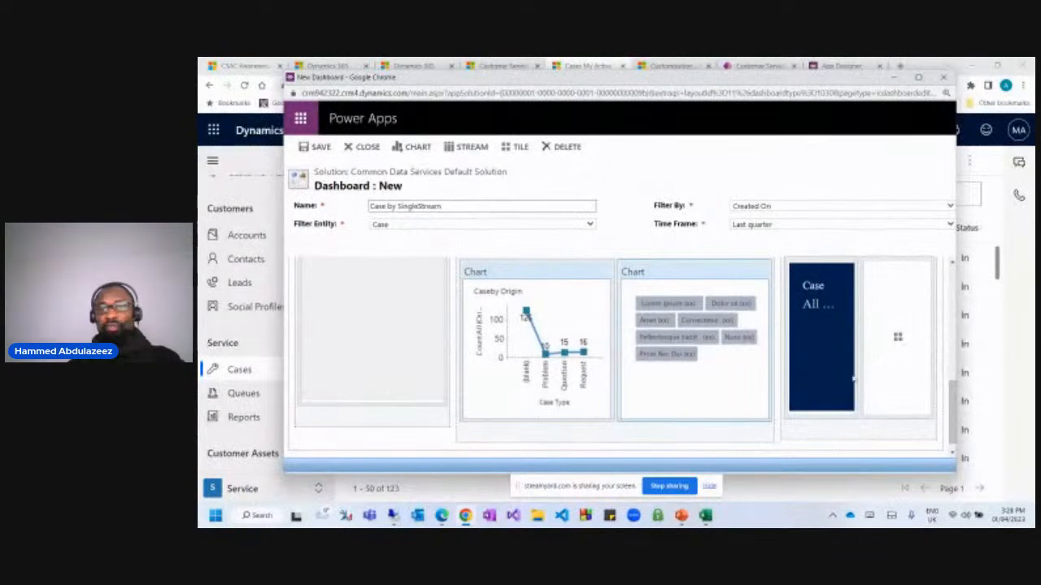
scroll(865, 341, down, 1)
Add an Active Cases tile to the remaining cell, keeping the Last quarter time frame.
double_click(899, 328)
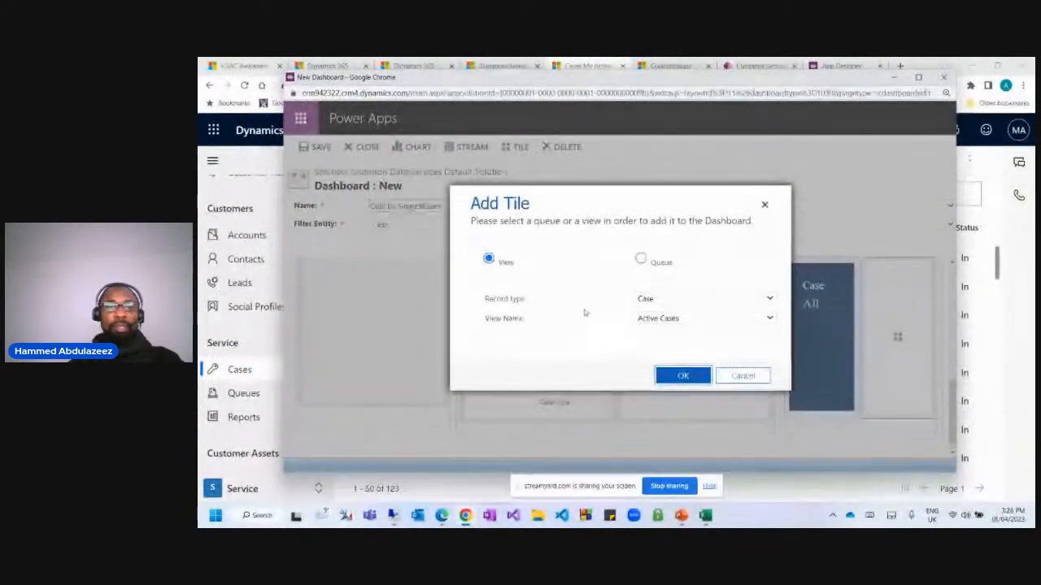
click(665, 325)
scroll(675, 244, down, 1)
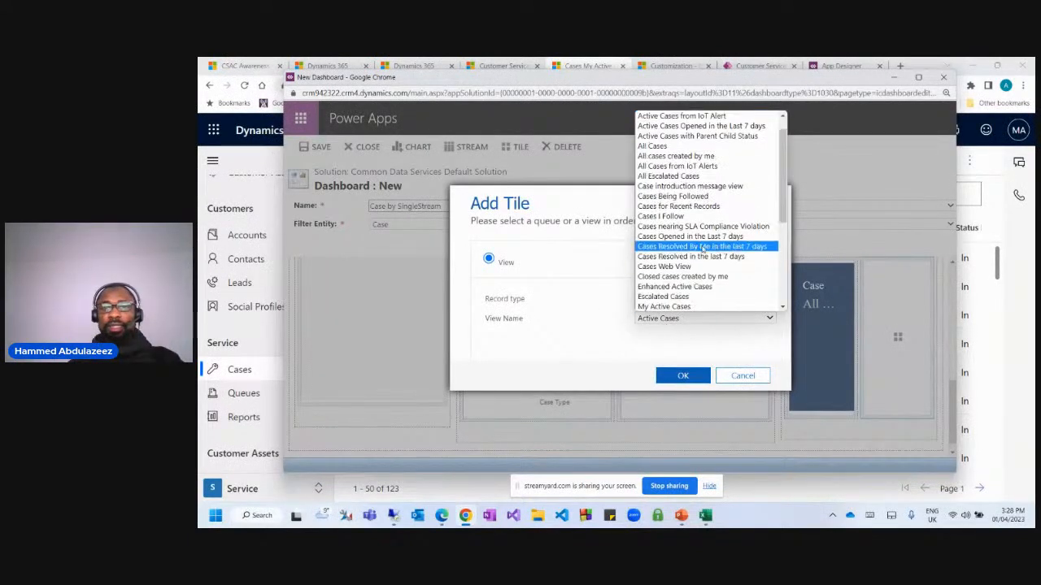
scroll(683, 268, down, 5)
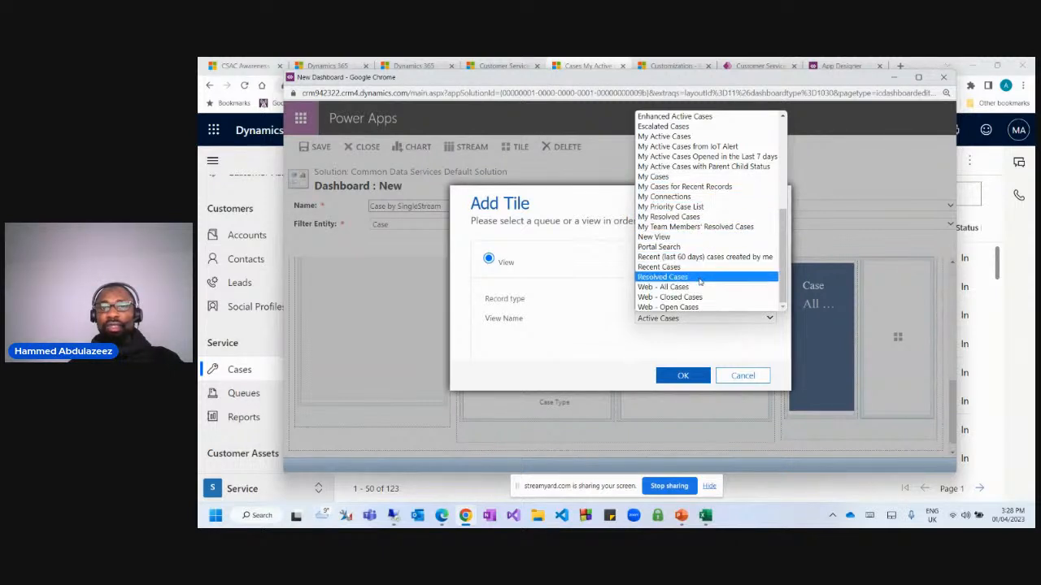
scroll(700, 281, up, 5)
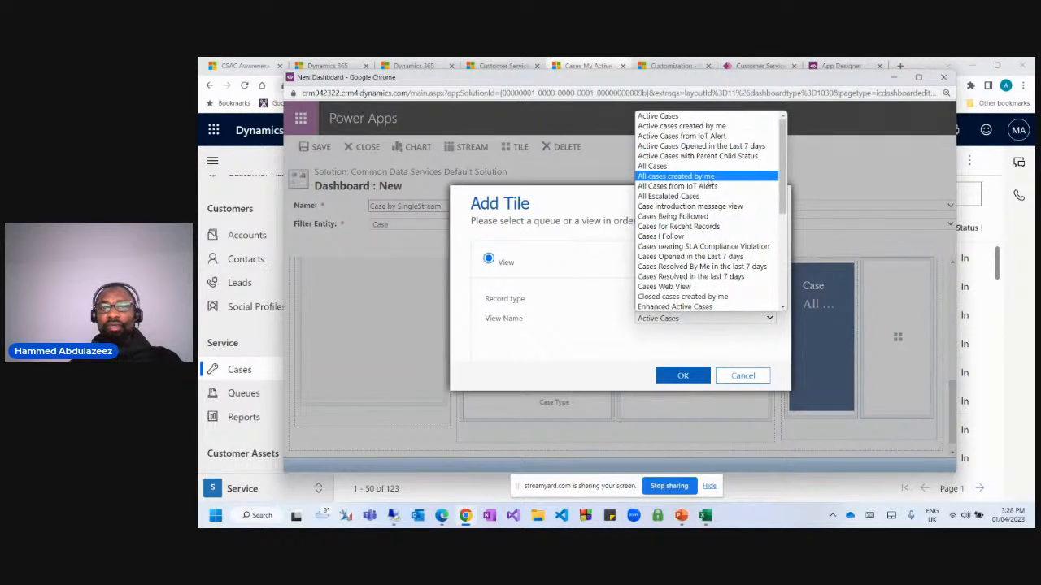
click(681, 376)
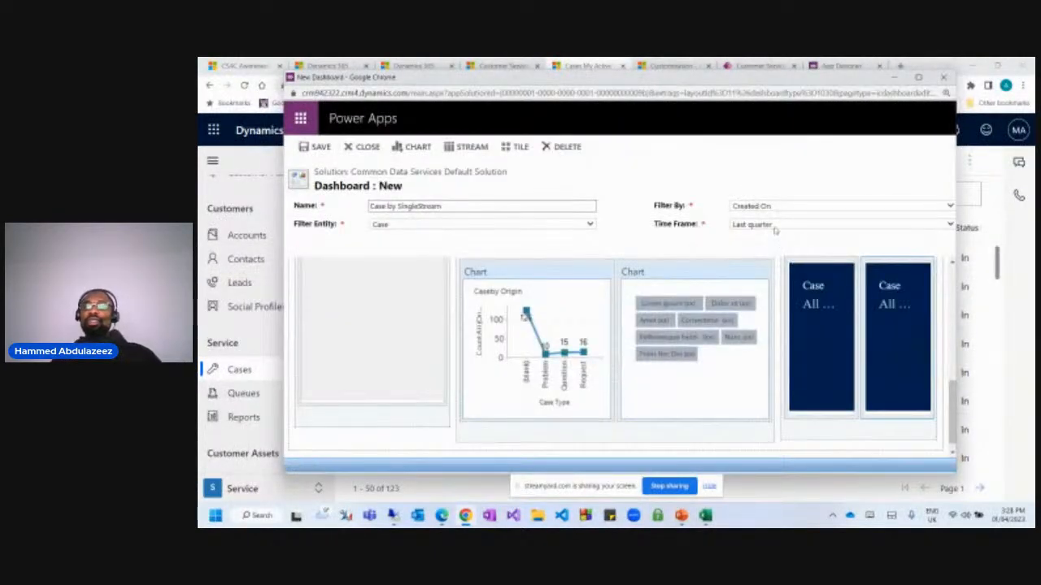
click(775, 226)
click(757, 213)
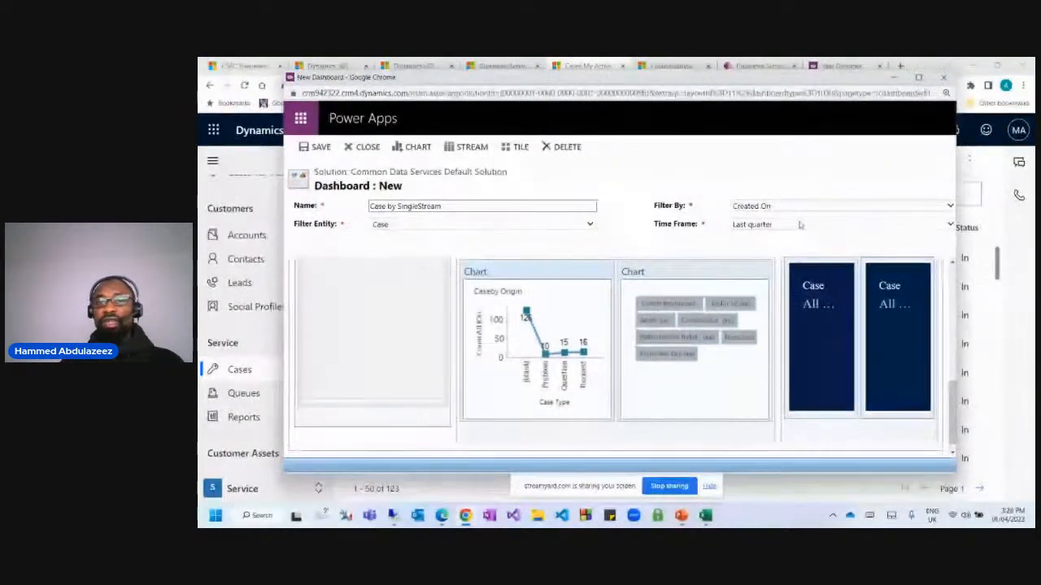
Confirm Last quarter and Created On filtering, then save and close Case by SingleStream.
click(917, 76)
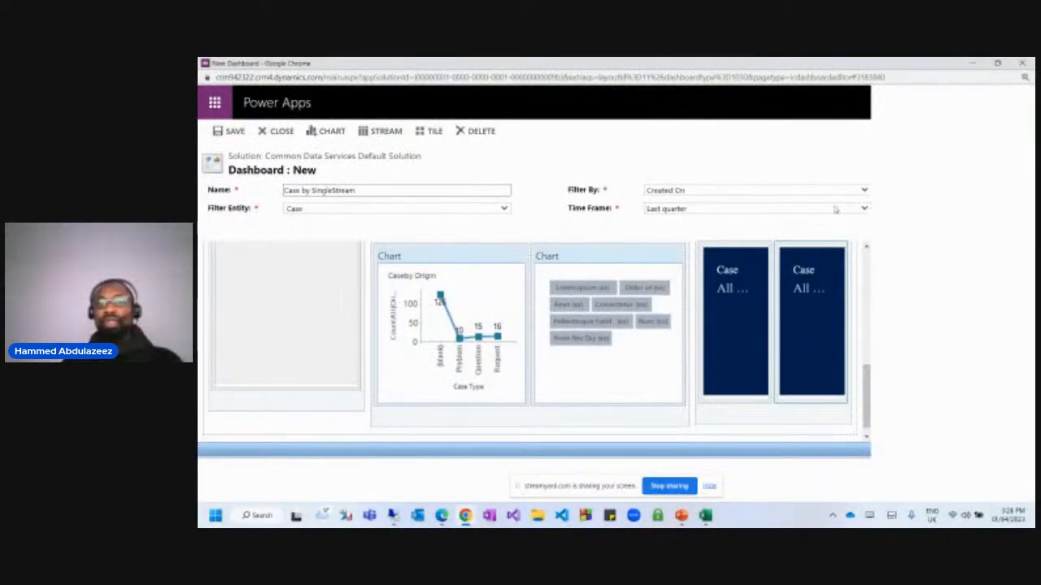
click(867, 209)
click(792, 209)
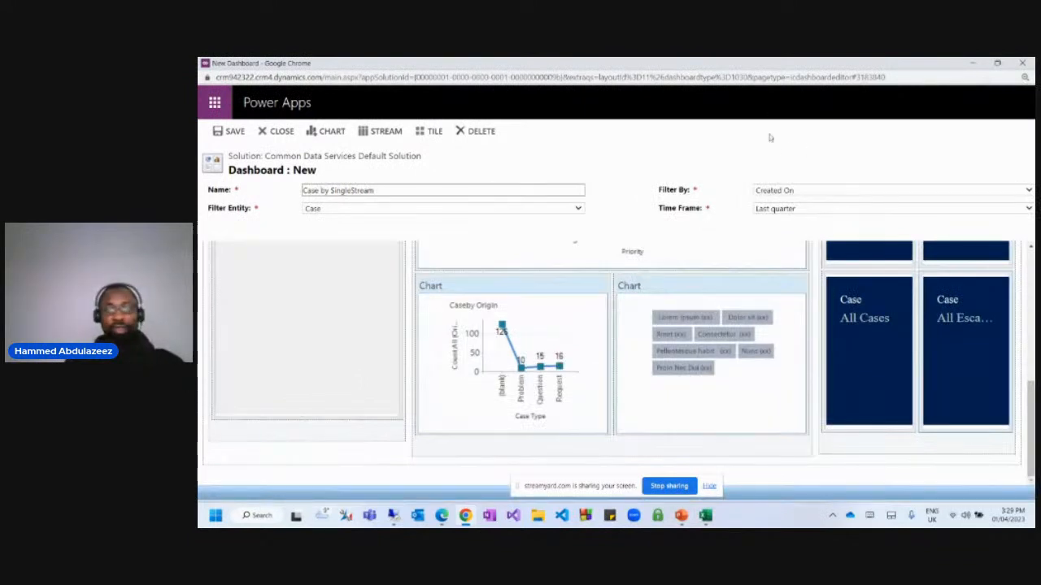
click(835, 194)
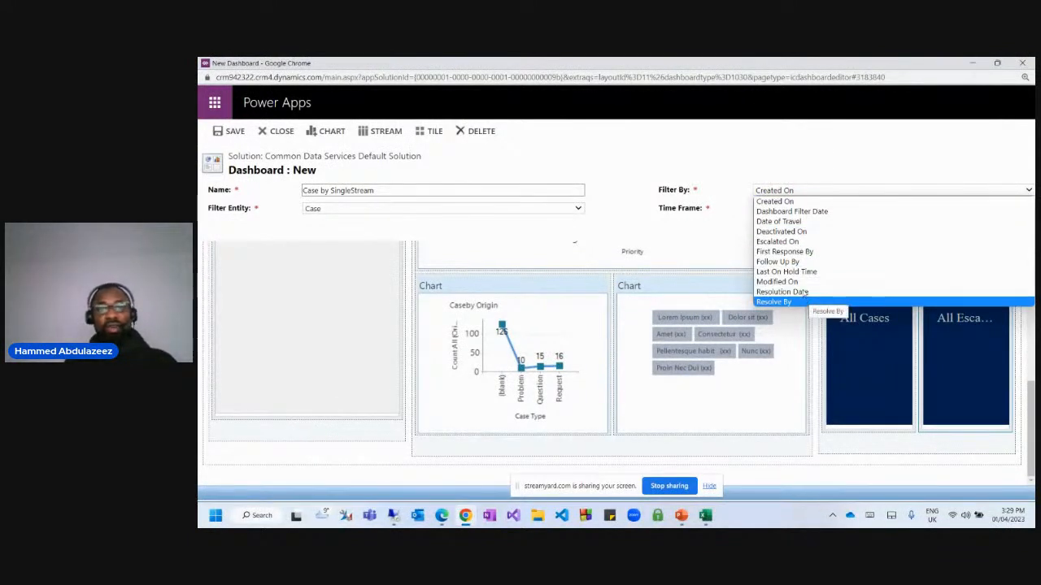
click(793, 149)
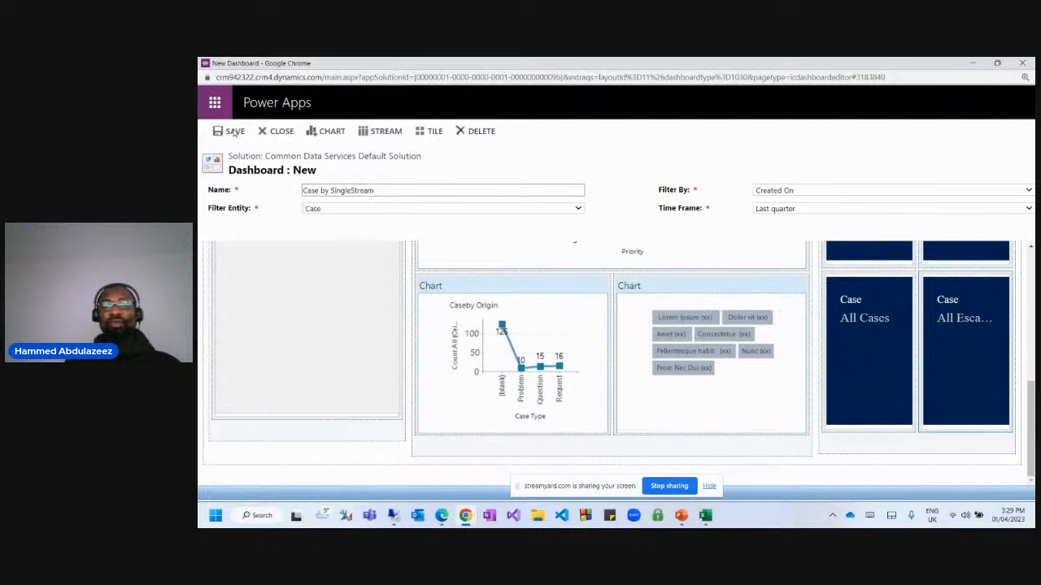
click(234, 131)
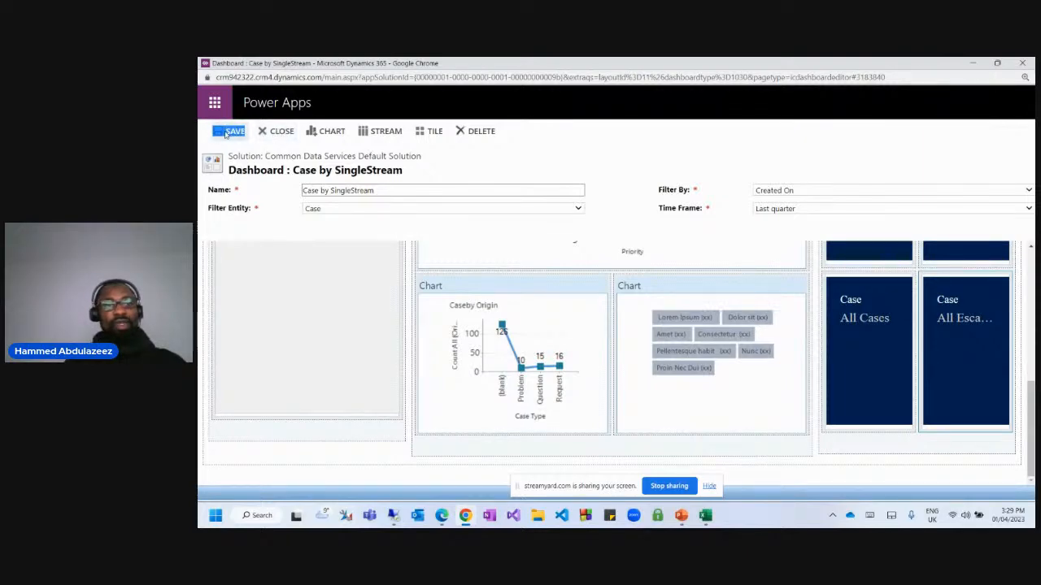
click(276, 131)
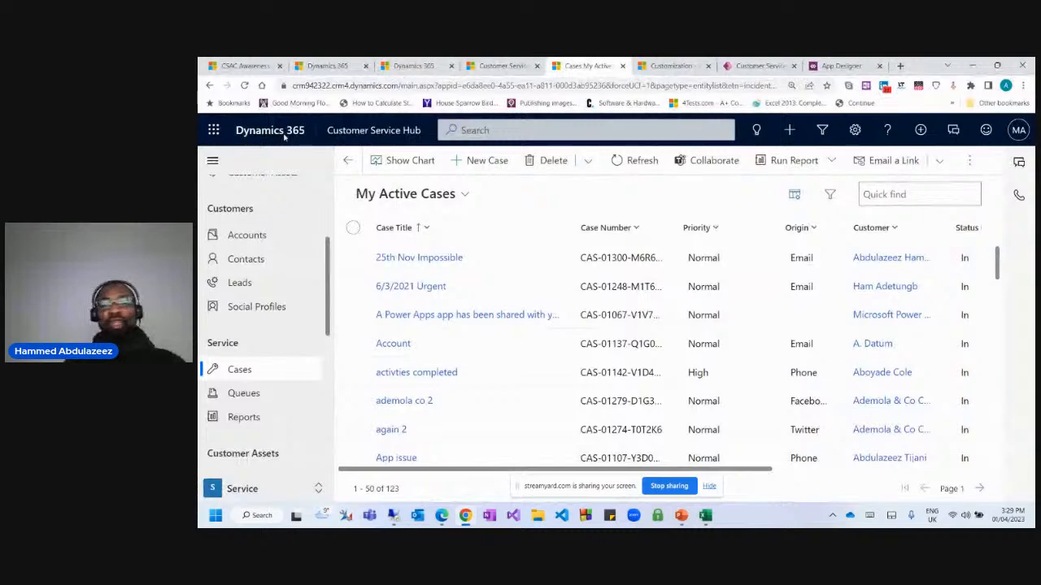
Create a new interactive dashboard from the 3-Column Overview layout after comparing the layouts.
click(841, 66)
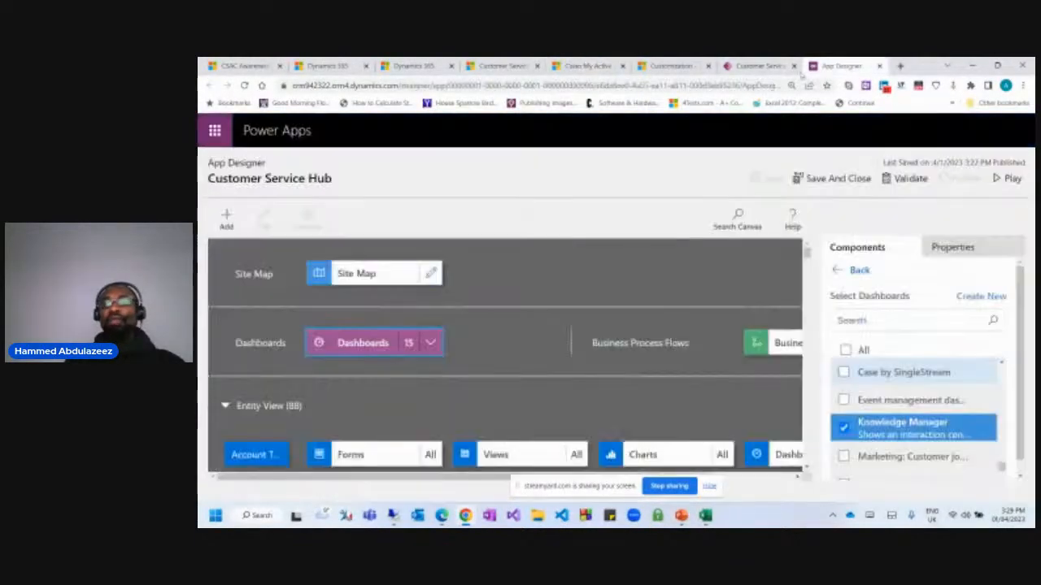
click(982, 298)
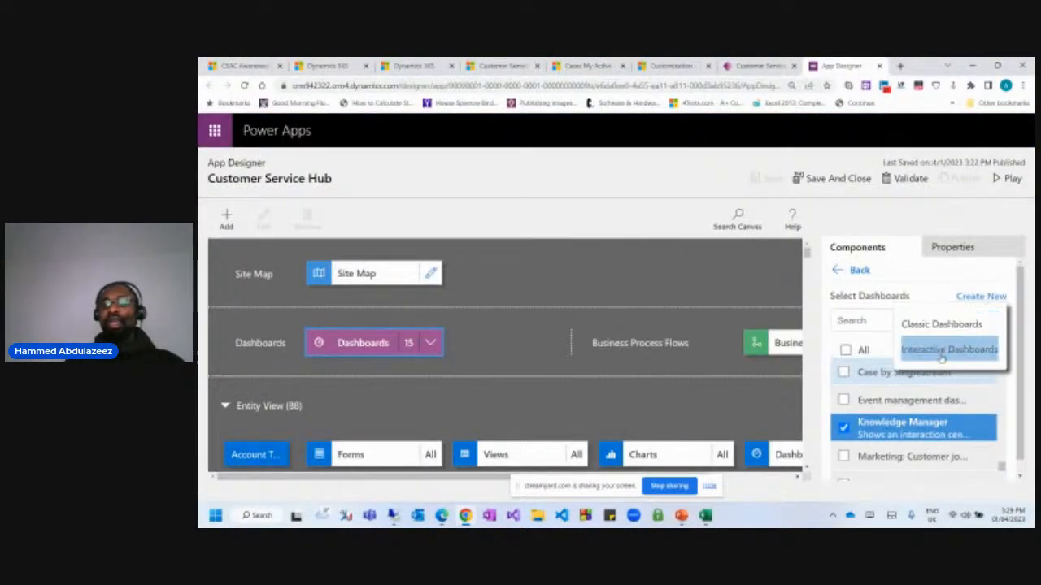
click(941, 350)
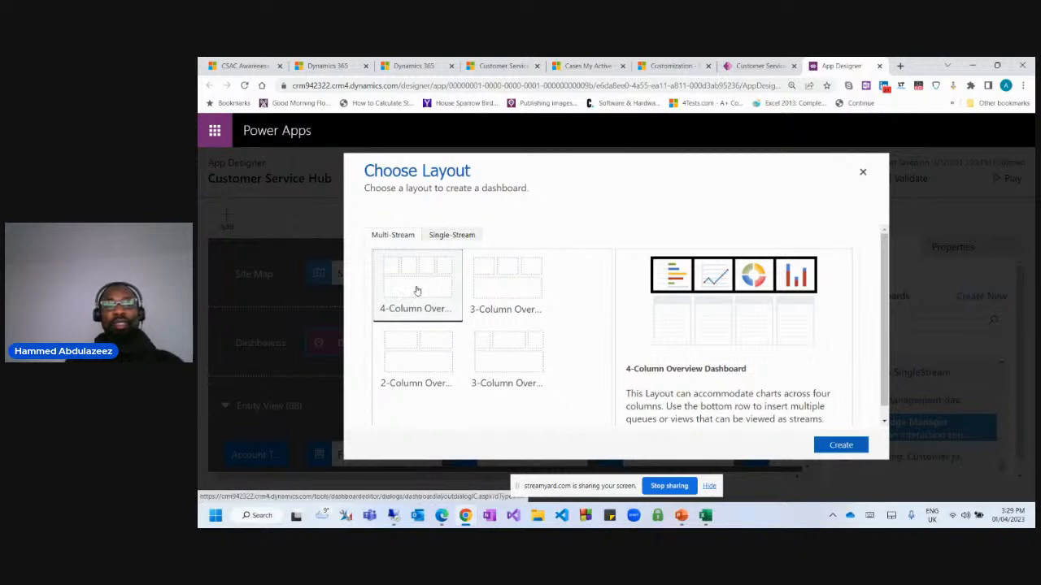
click(489, 287)
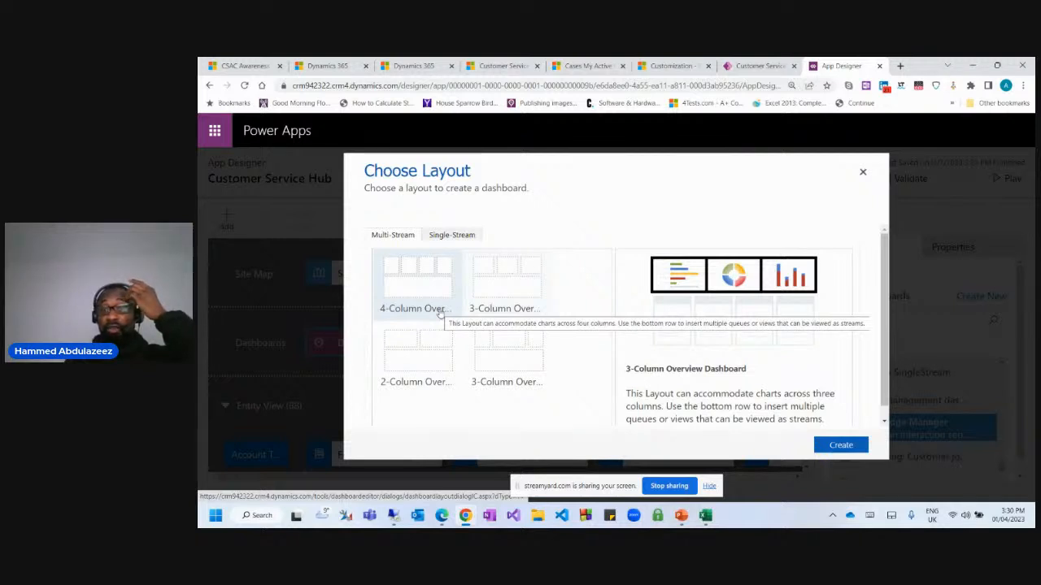
click(425, 355)
click(488, 351)
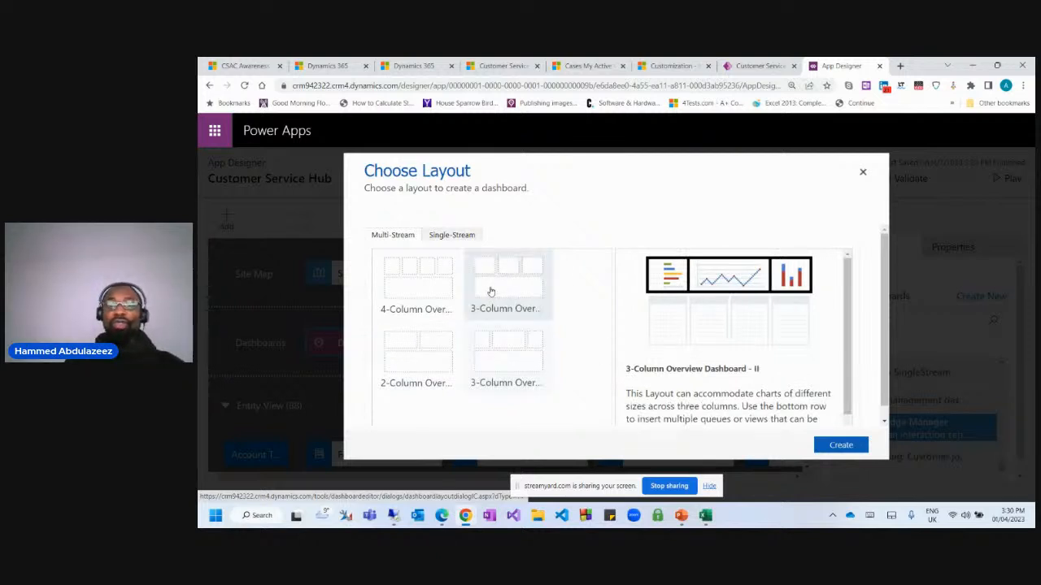
click(418, 283)
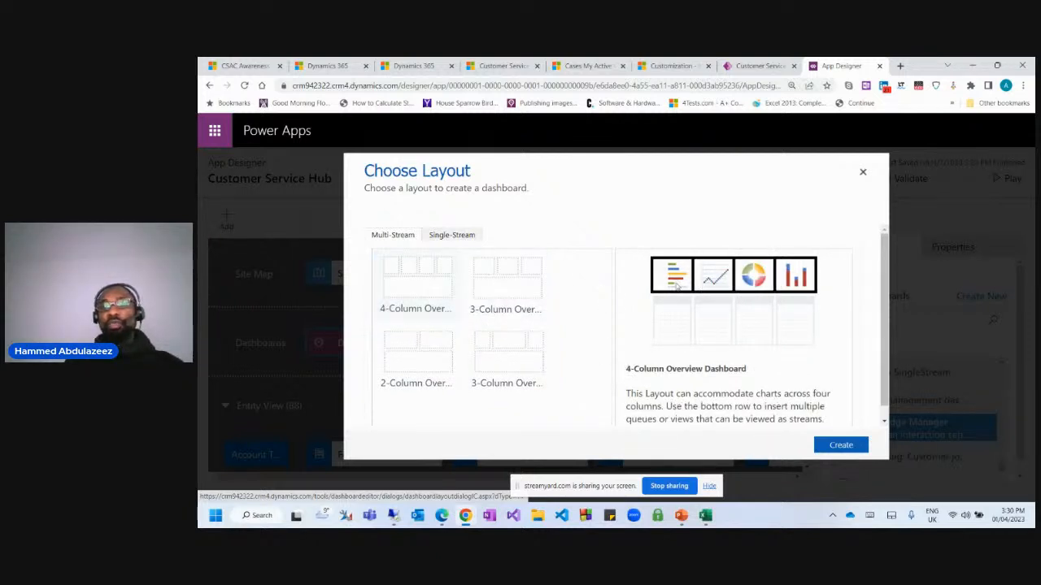
click(496, 273)
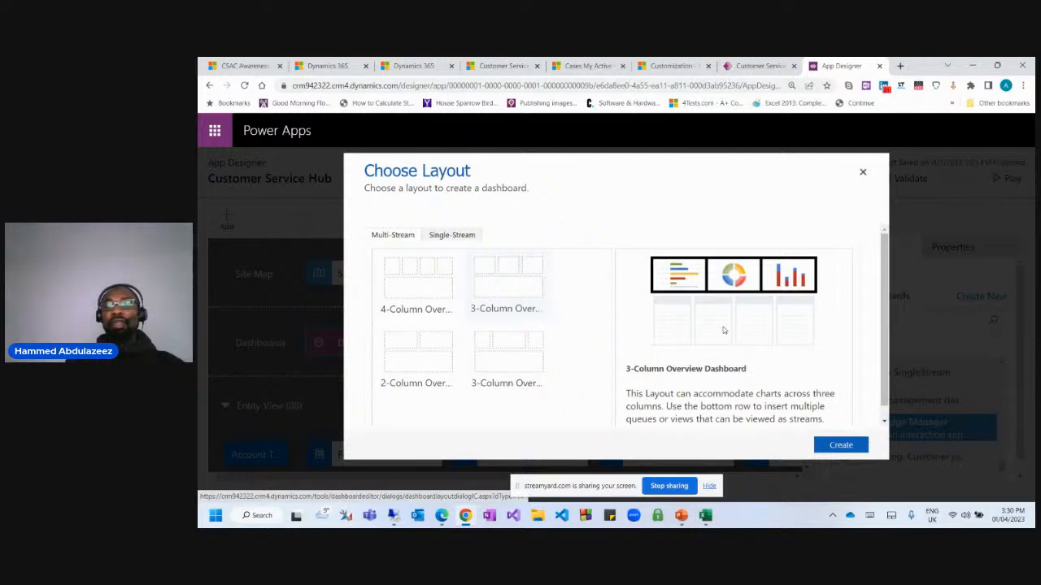
scroll(721, 343, down, 1)
scroll(716, 347, up, 1)
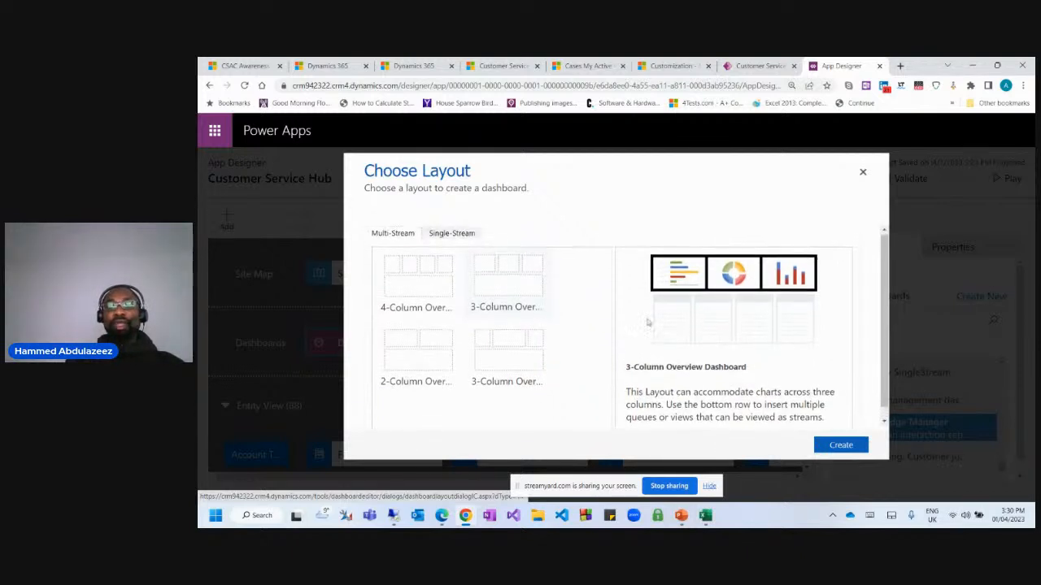
double_click(517, 277)
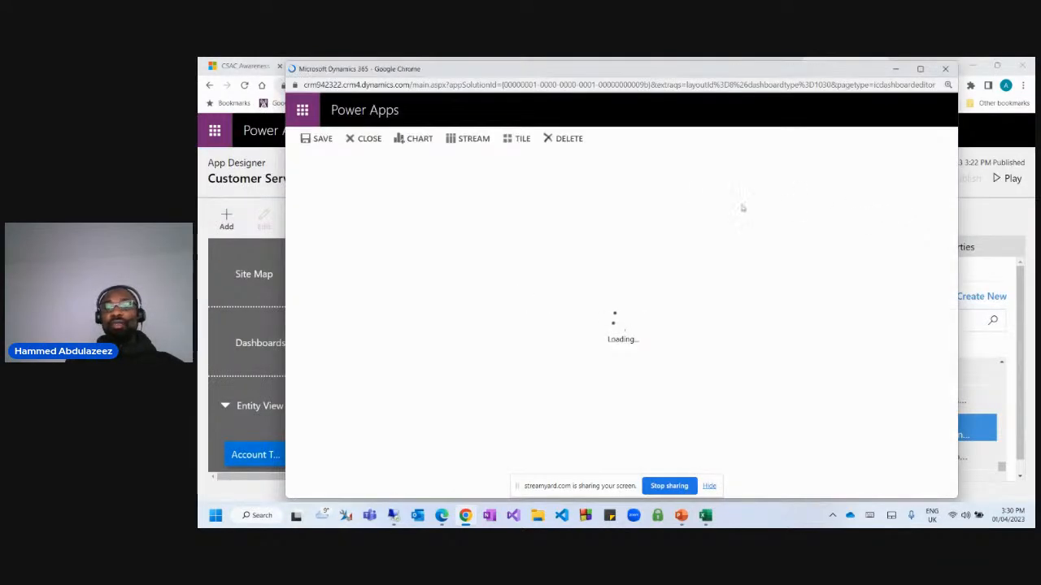
Set Filter Entity to Case, Entity View to All Cases, and name it 'Case by MultiStream'.
click(407, 215)
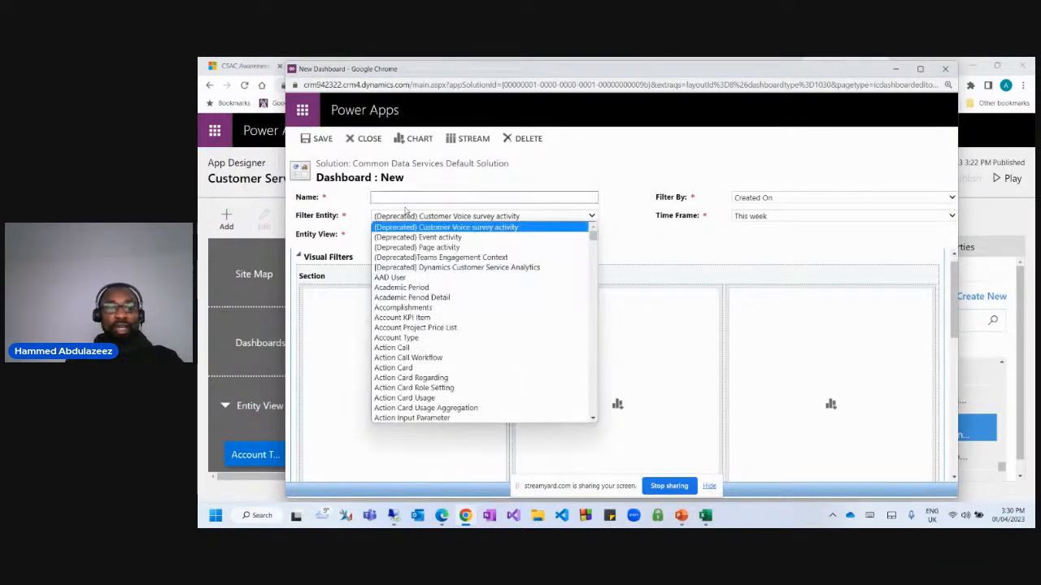
text(case)
key(Return)
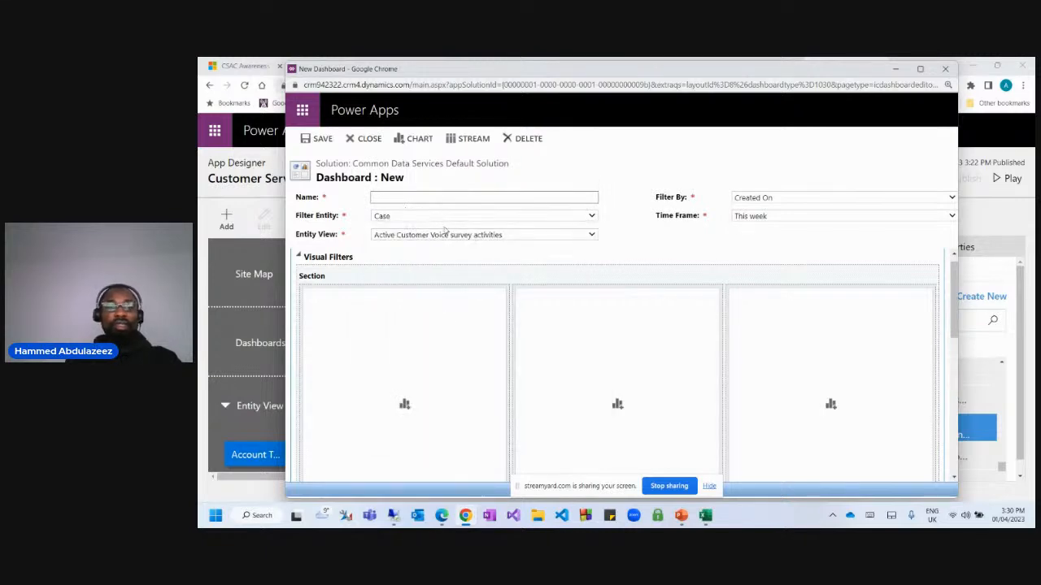
click(397, 237)
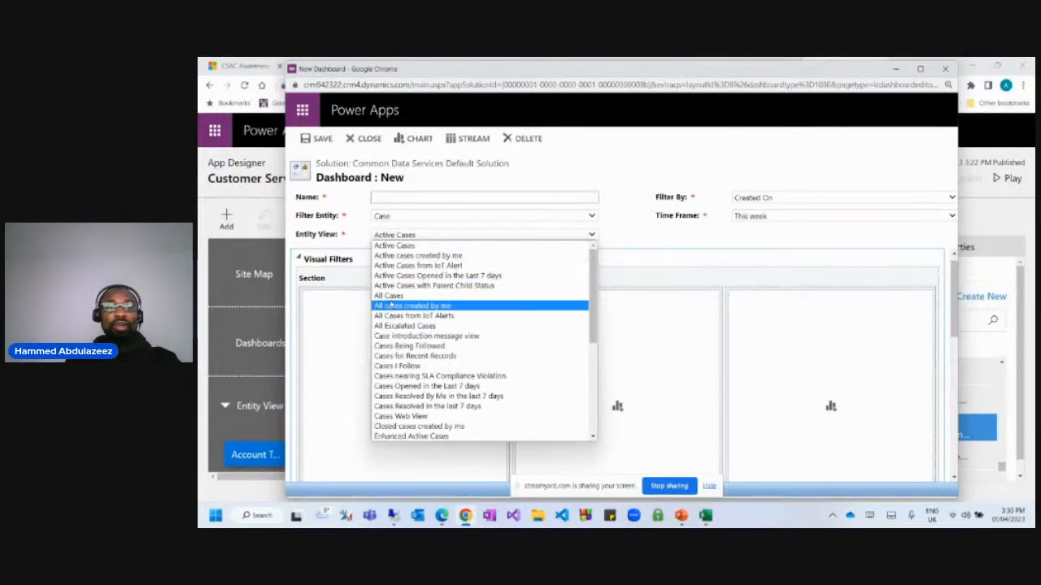
click(389, 300)
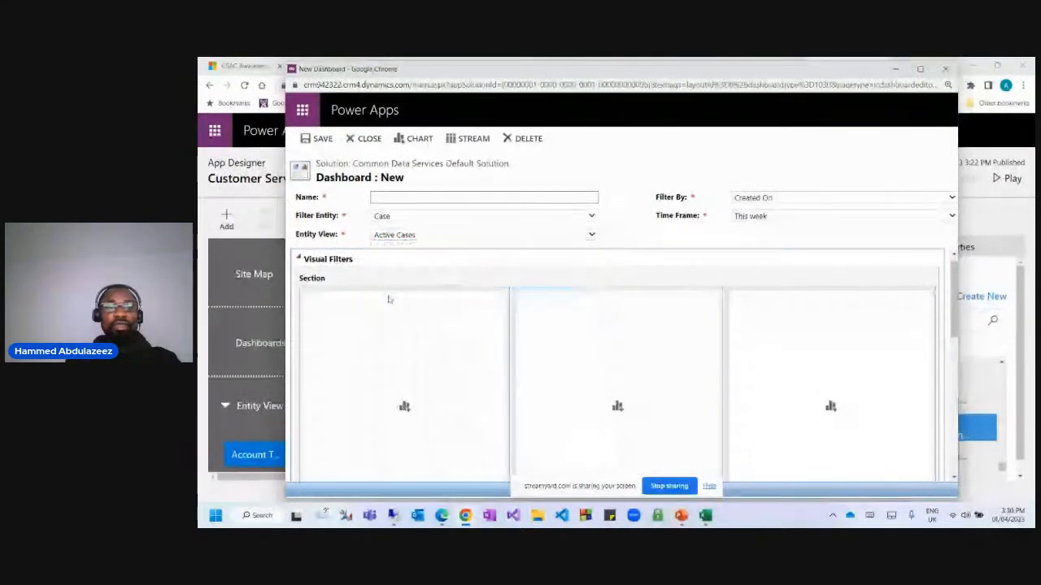
click(385, 199)
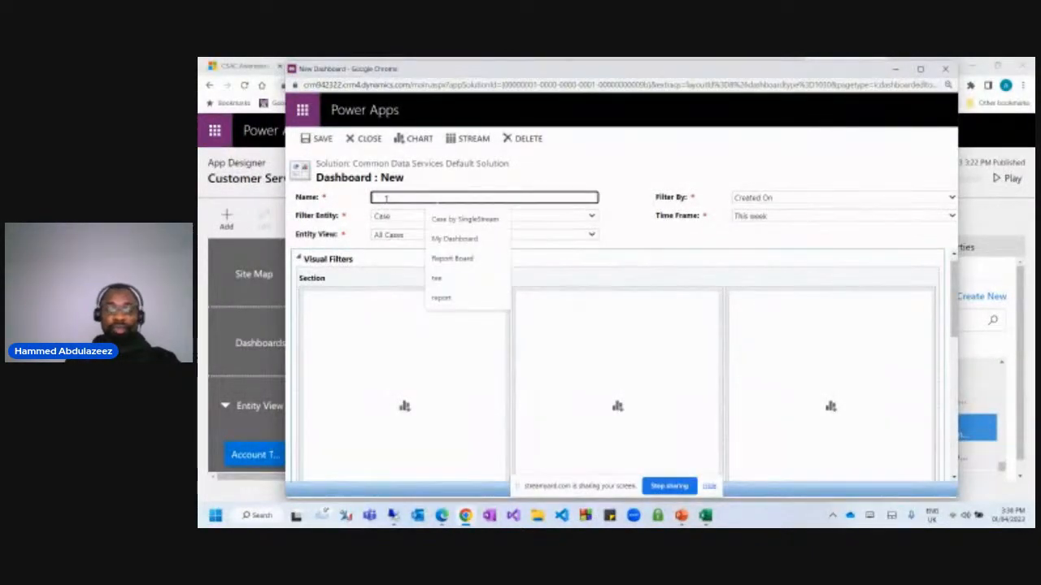
text(Case)
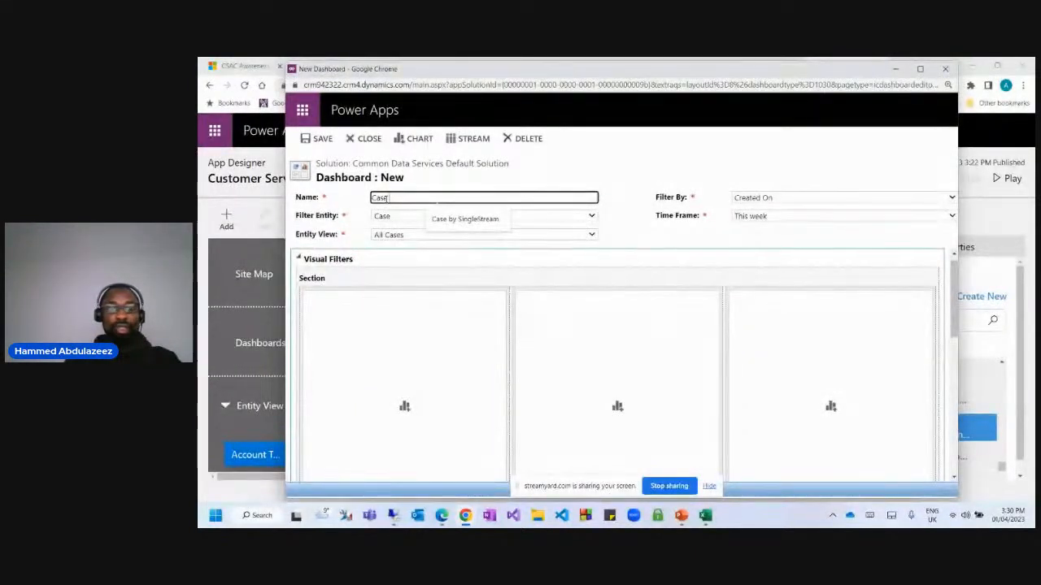
text( by MultiS)
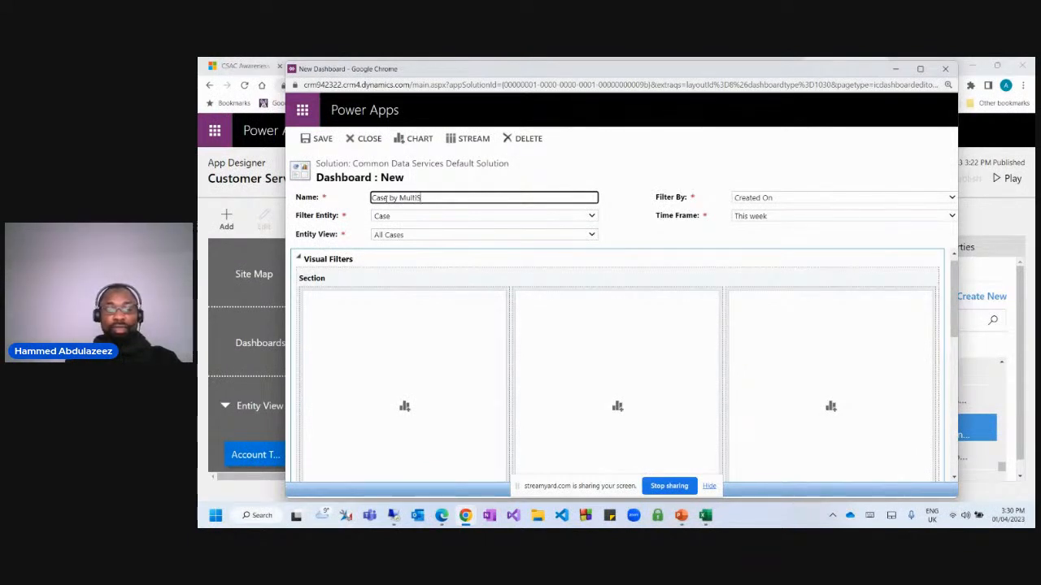
text(tream)
key(Tab)
key(Tab)
key(Tab)
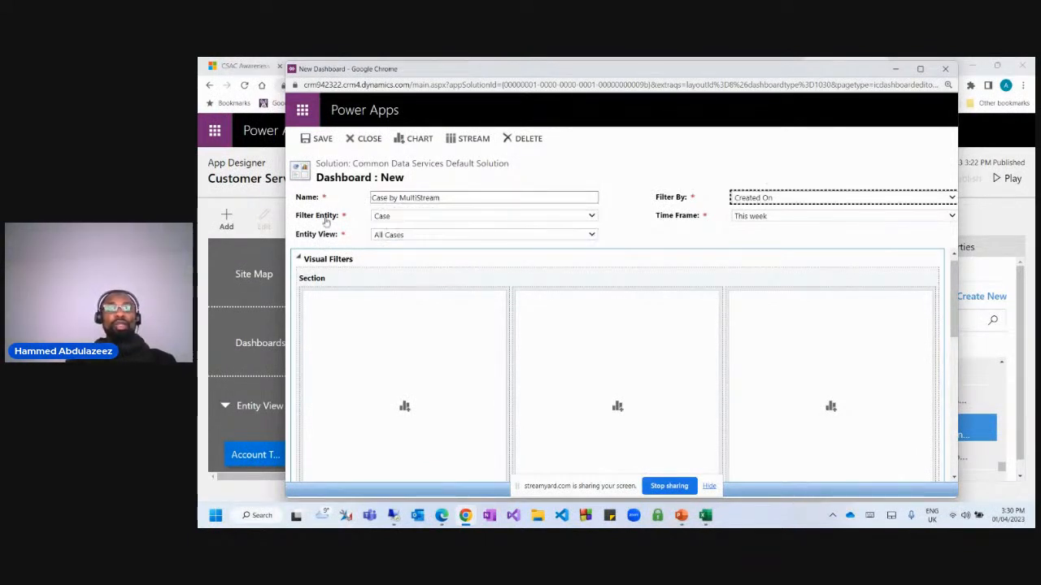
Fill the first two chart cells with Case Mix (By Priority) and Case Mix by Origin.
click(404, 406)
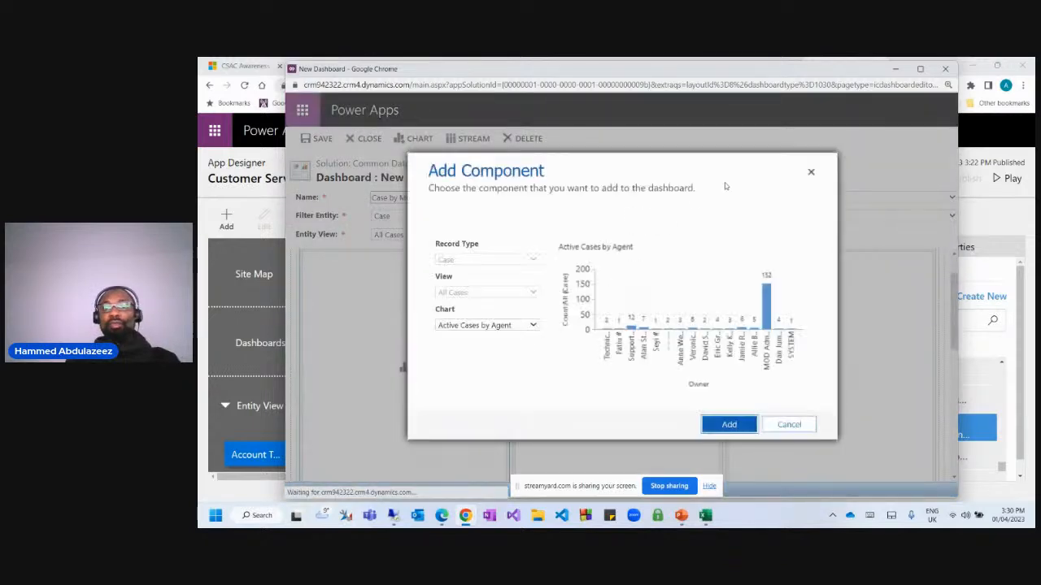
click(468, 325)
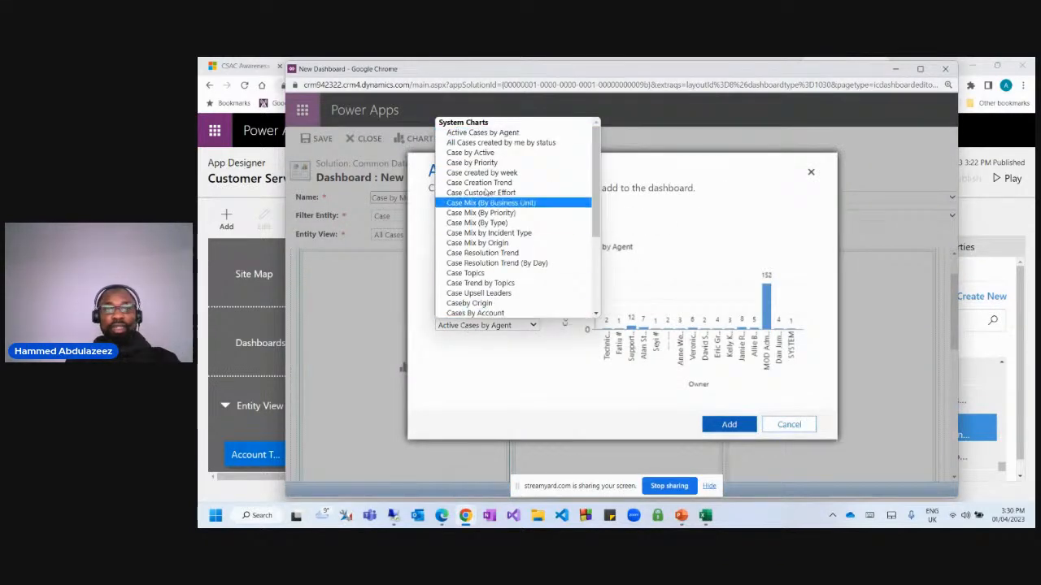
click(524, 213)
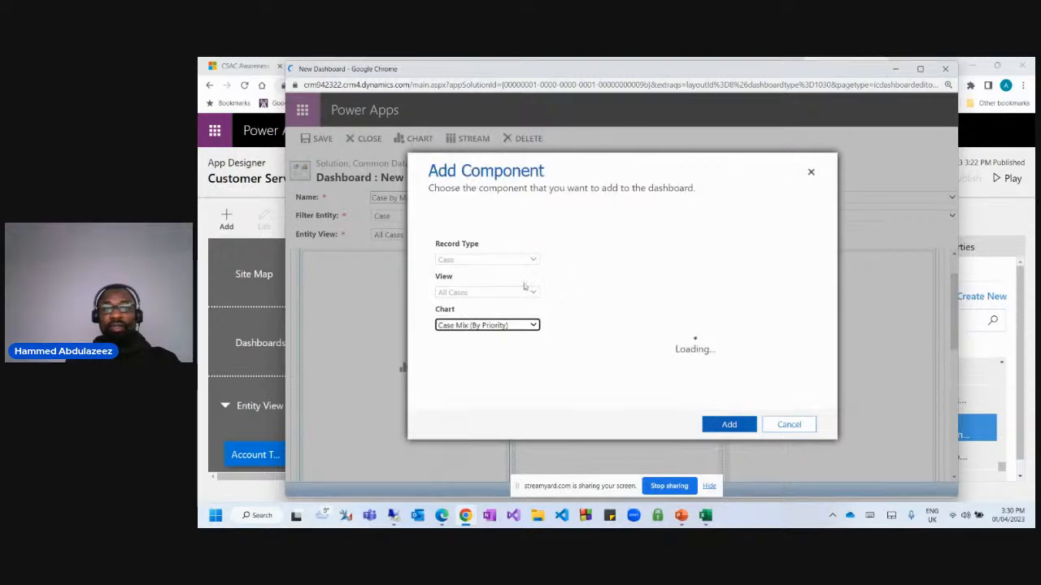
click(731, 425)
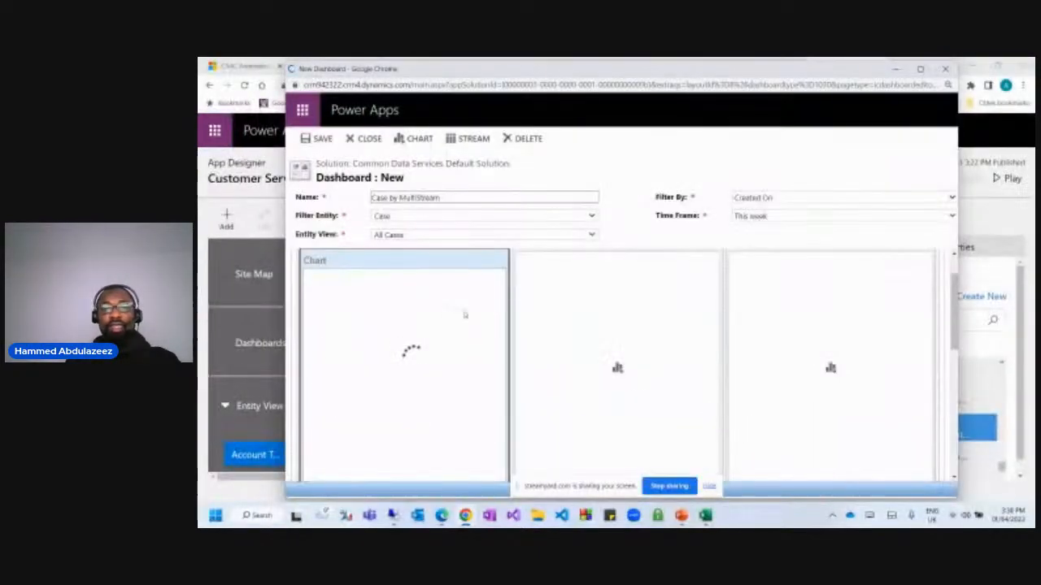
click(618, 369)
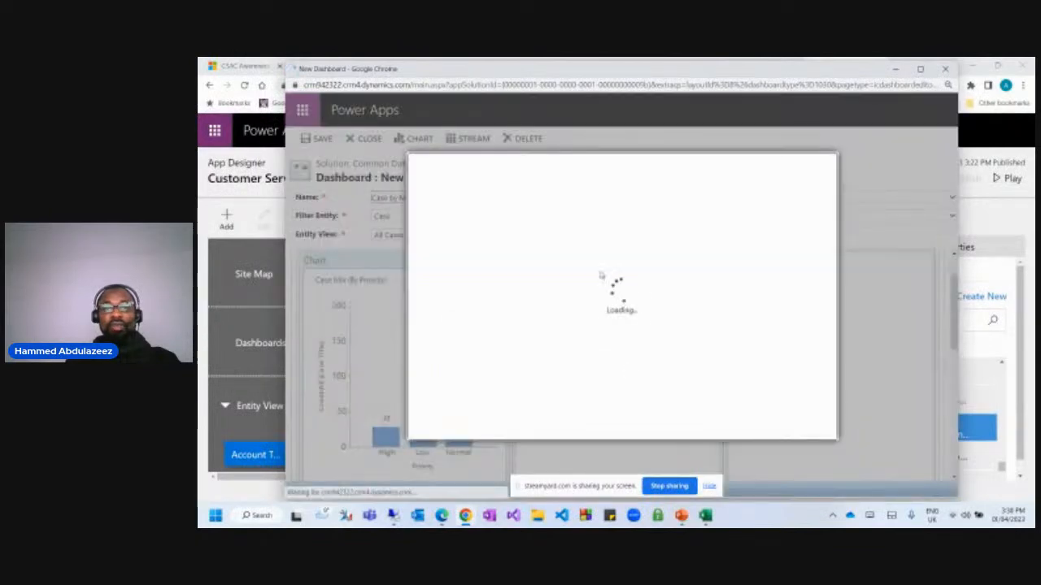
click(476, 326)
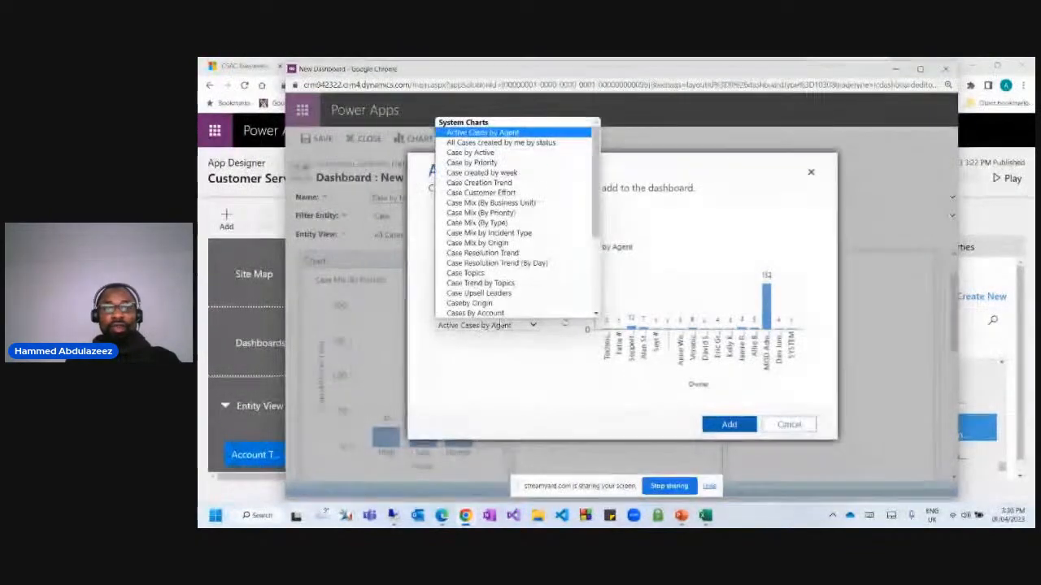
click(537, 238)
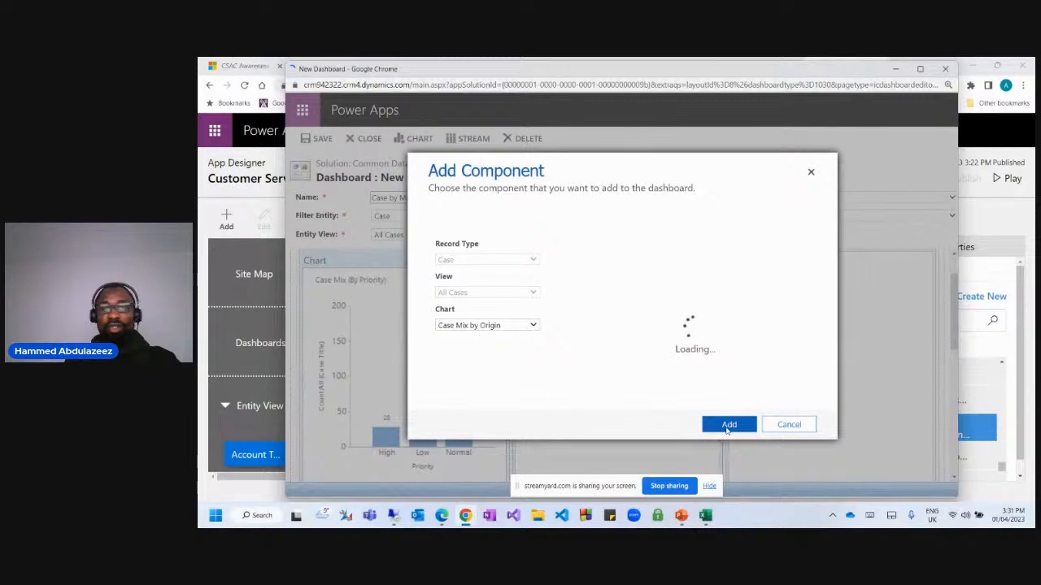
click(728, 426)
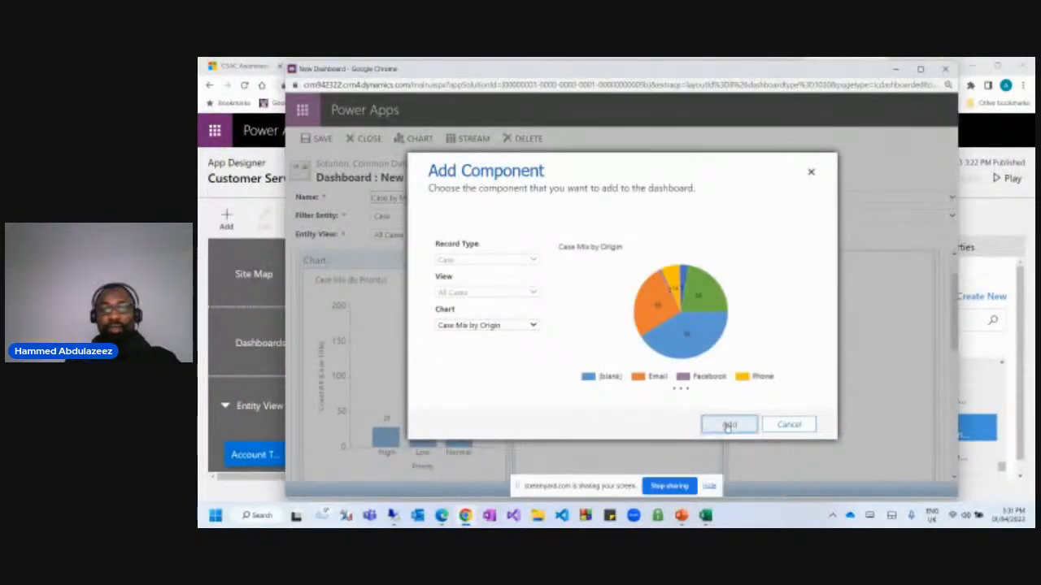
Put the Cases By Account chart in the third chart cell.
click(833, 368)
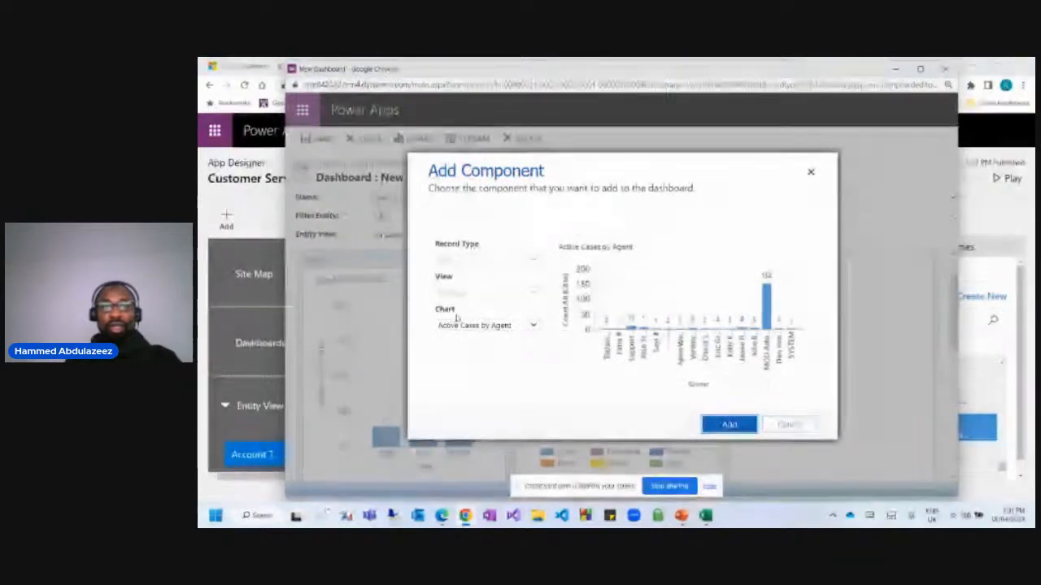
click(486, 325)
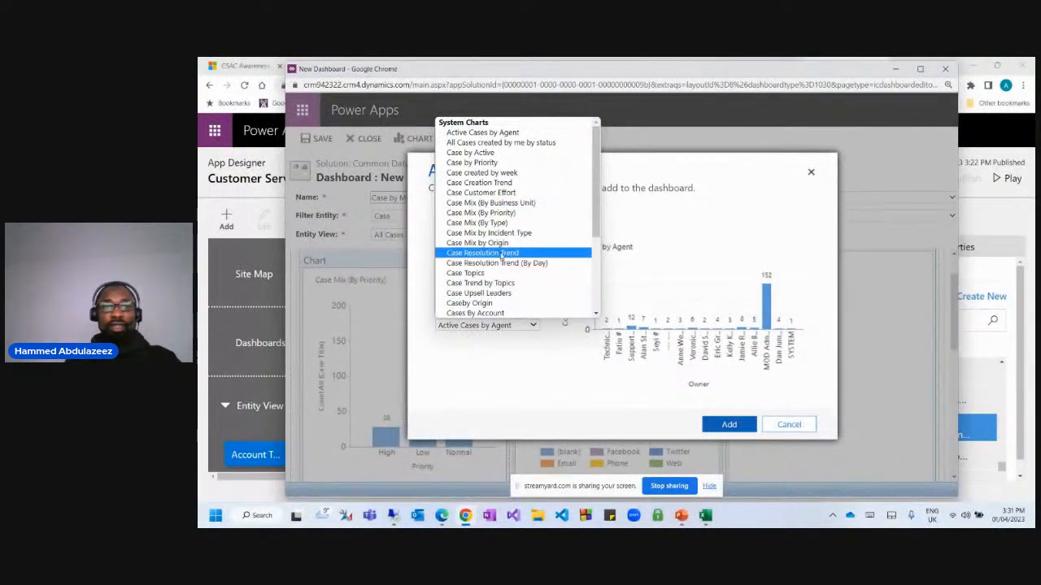
click(651, 242)
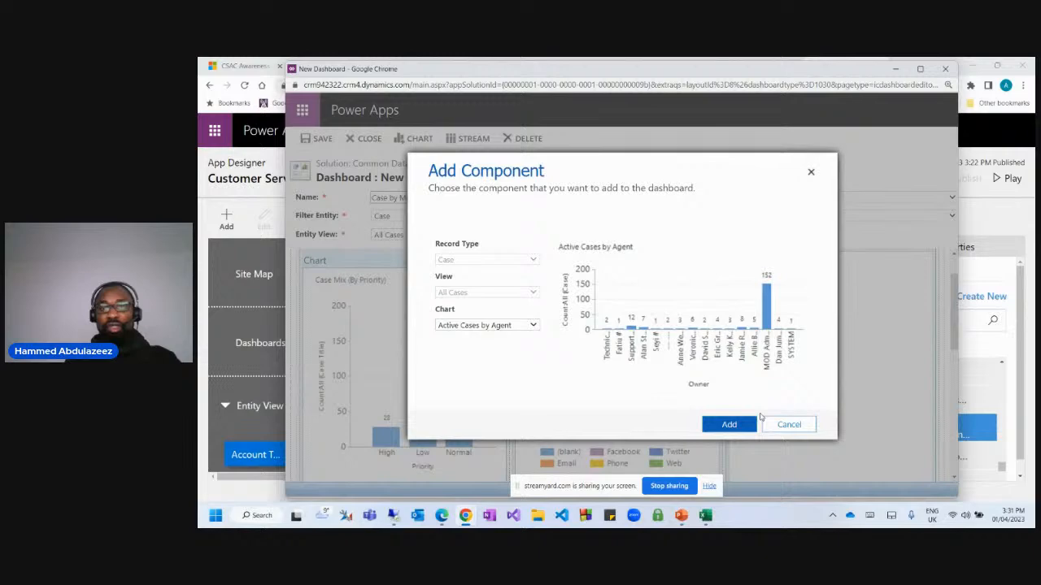
click(485, 325)
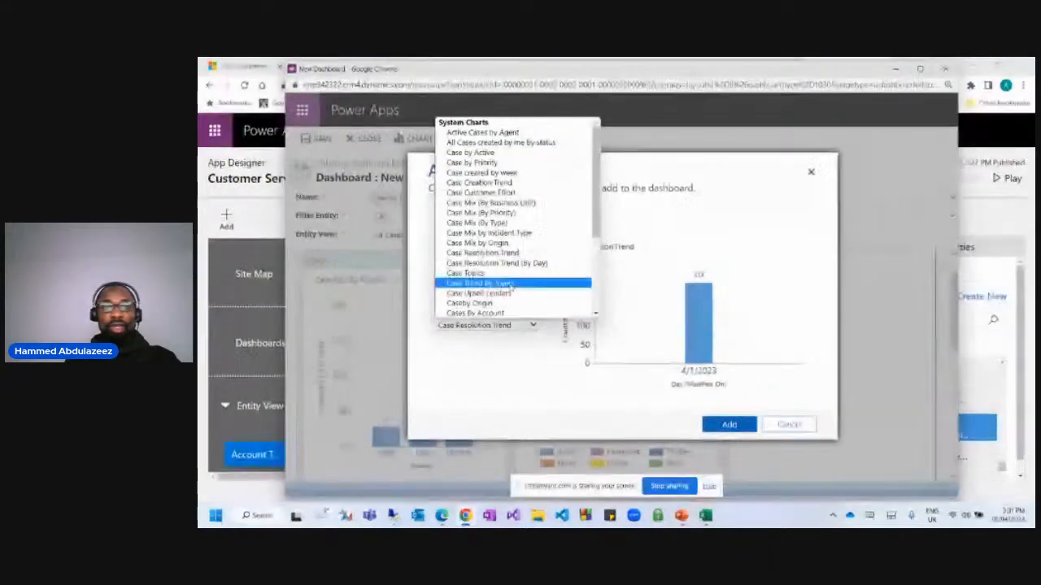
click(517, 264)
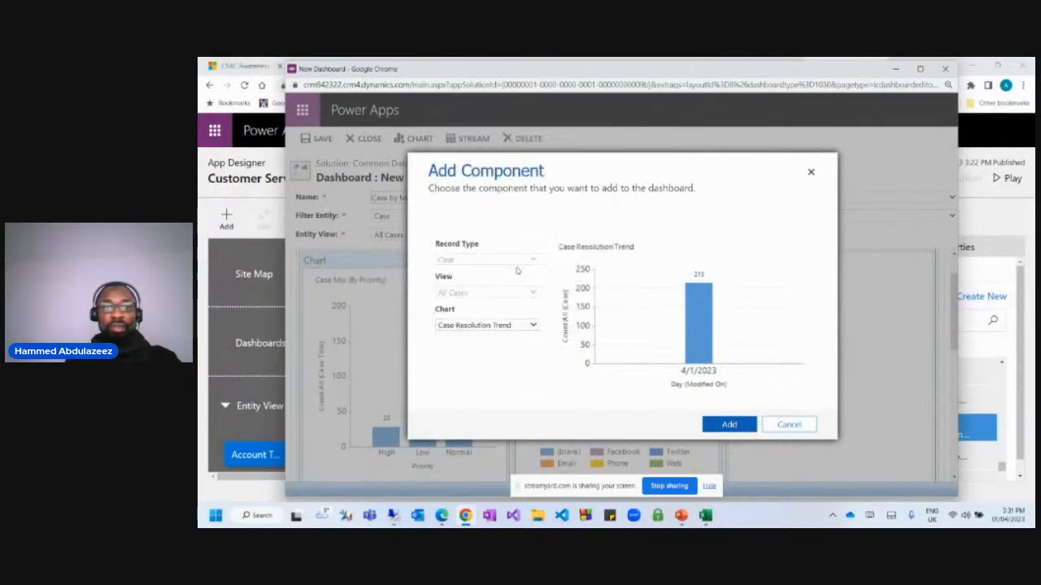
click(489, 326)
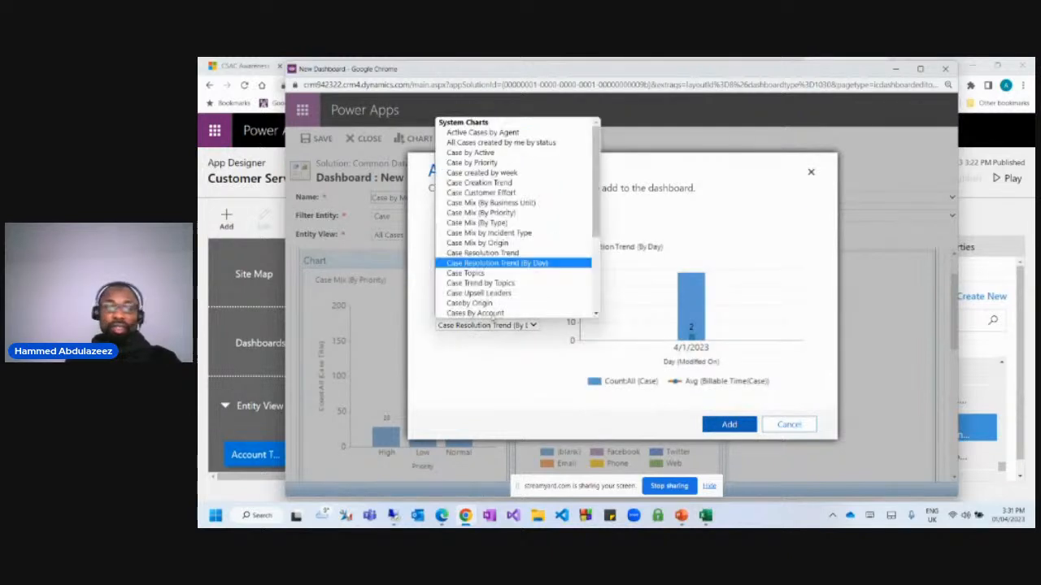
scroll(492, 264, down, 1)
click(504, 293)
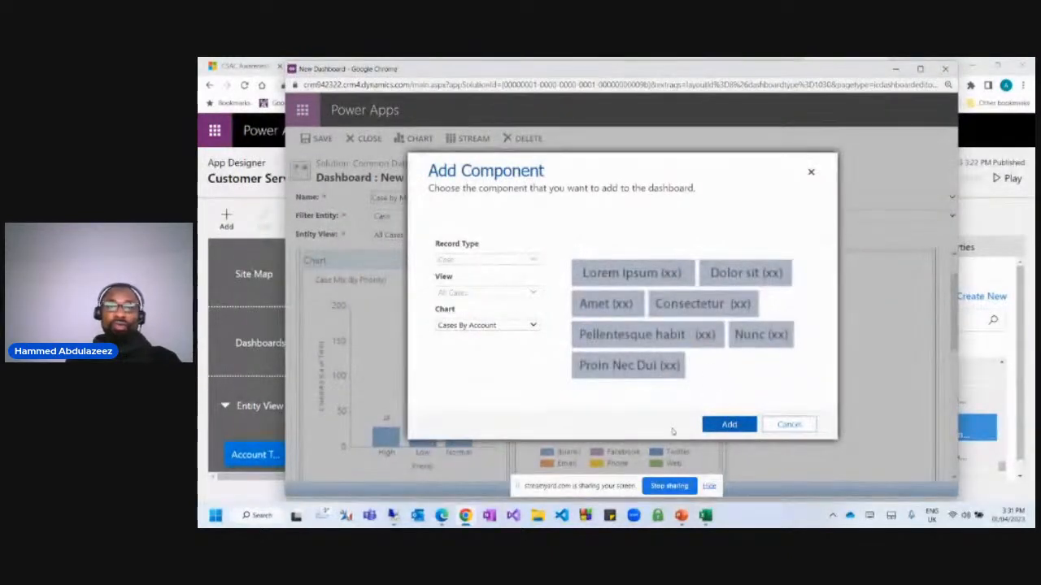
click(728, 424)
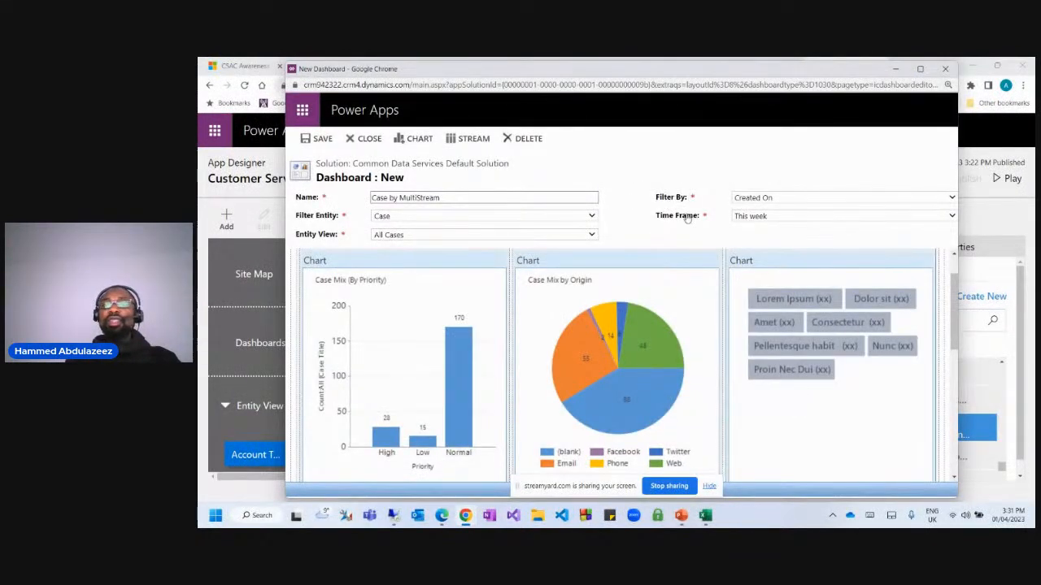
click(757, 216)
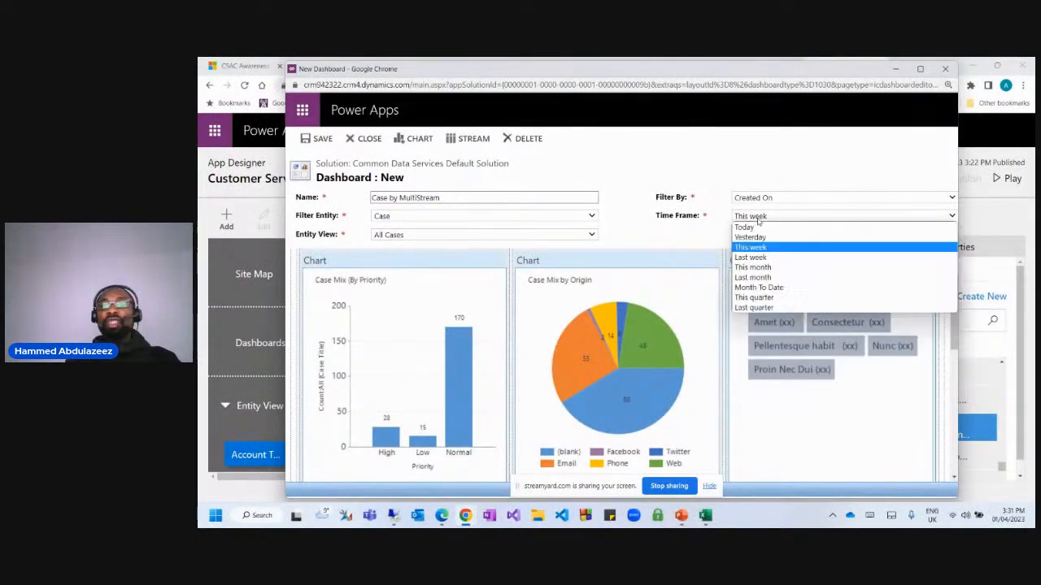
Set the dashboard time frame to This quarter.
click(770, 300)
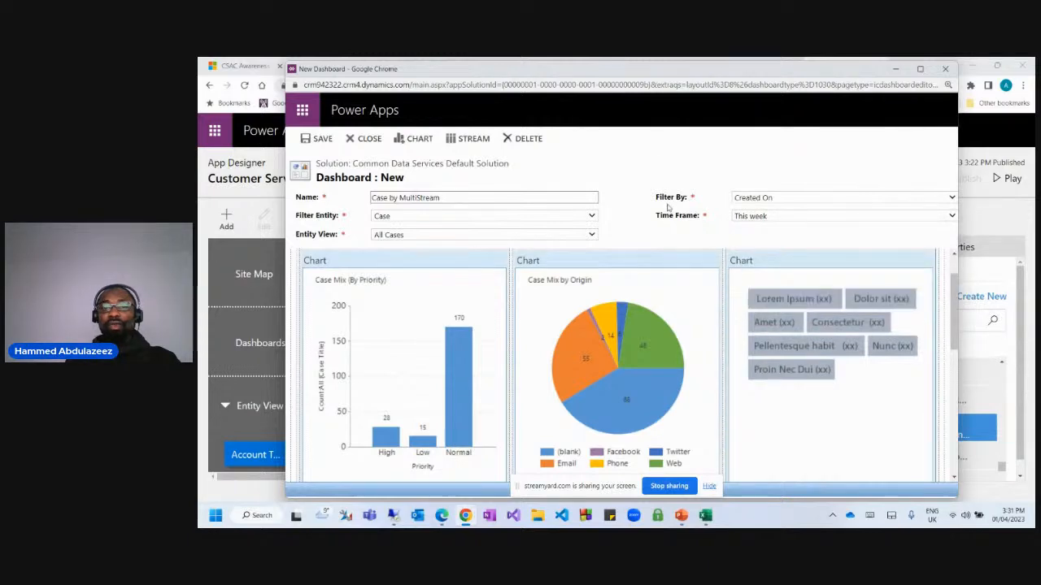
scroll(618, 342, down, 3)
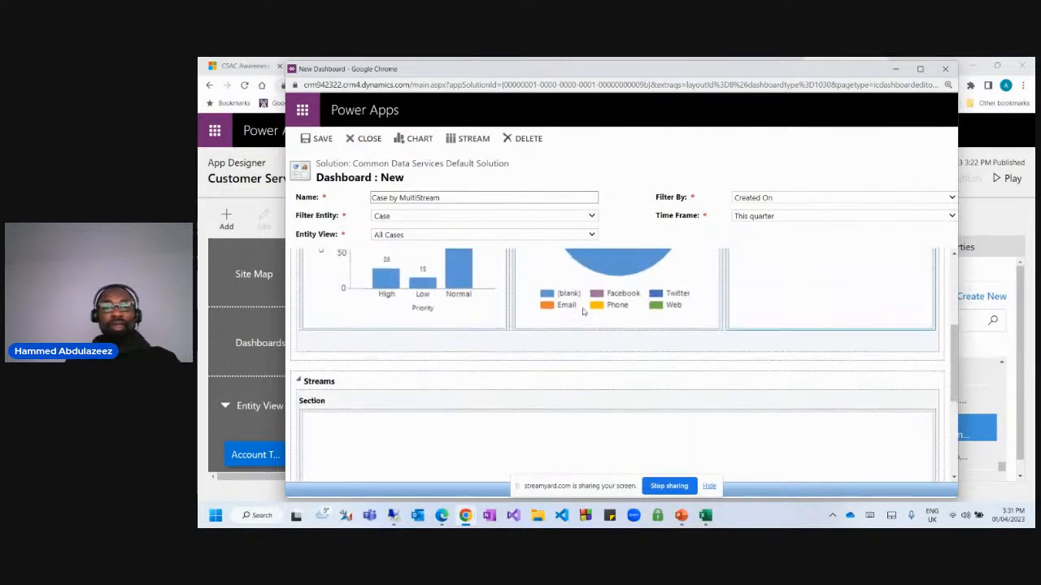
scroll(617, 325, down, 3)
Add a Case stream on the Active Cases view to the Streams section.
click(618, 365)
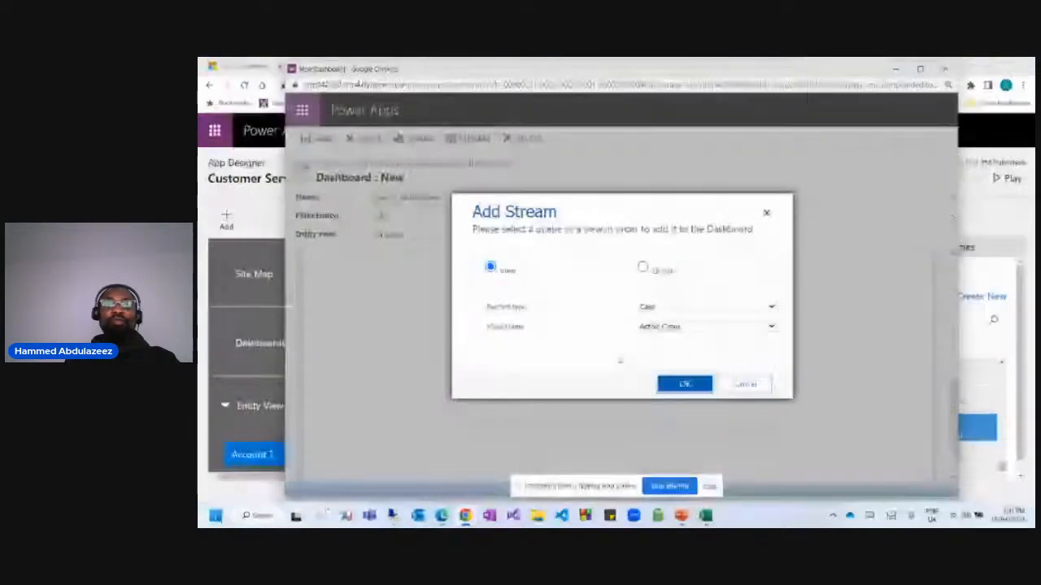
click(663, 329)
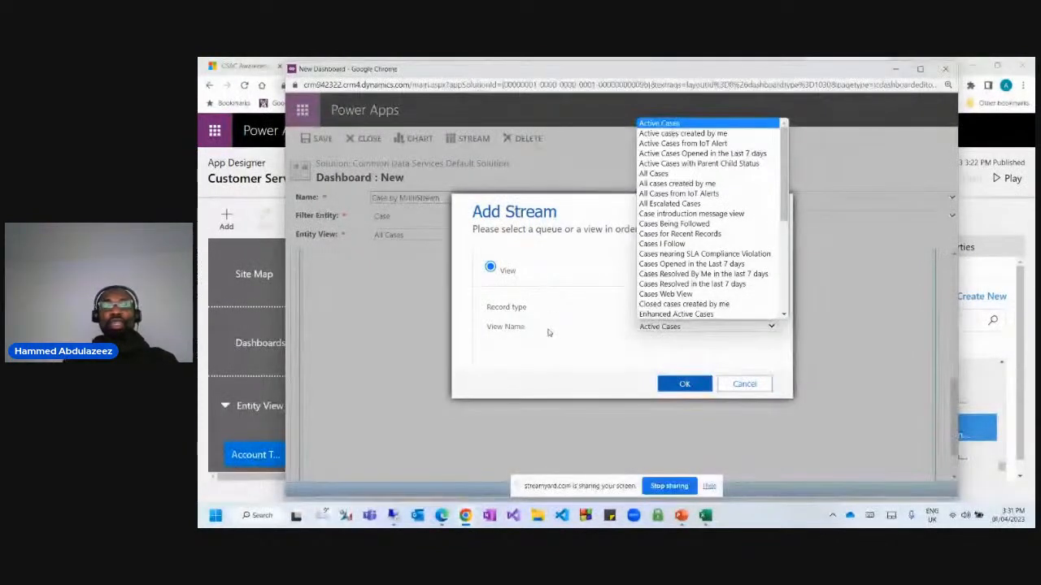
click(557, 337)
click(670, 329)
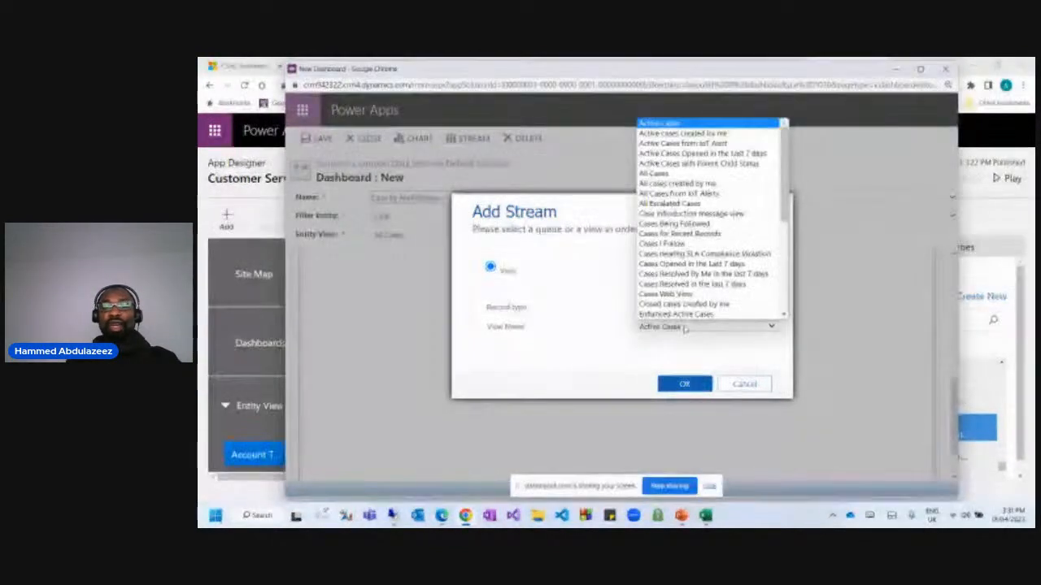
click(537, 323)
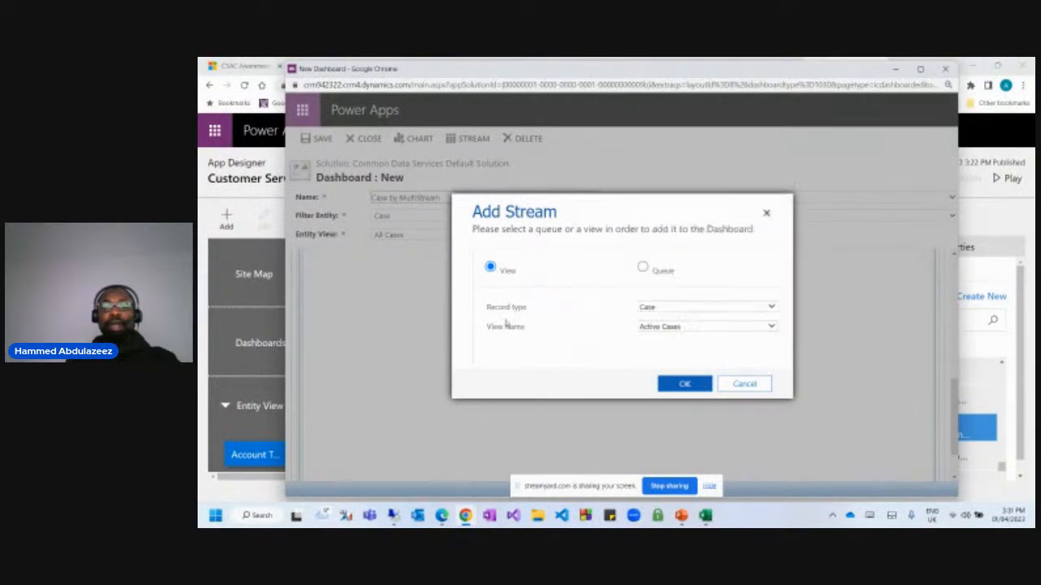
click(652, 329)
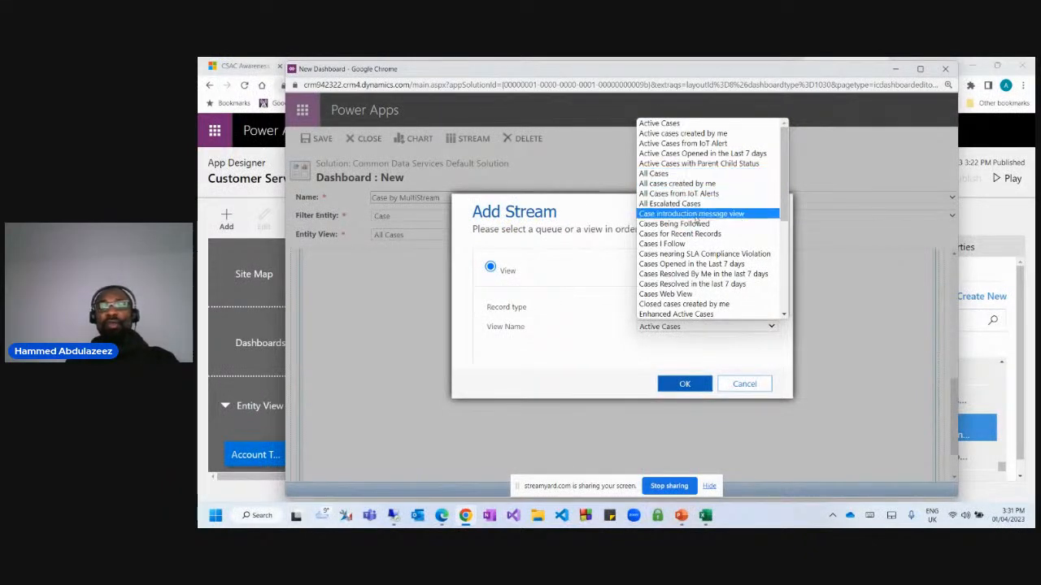
scroll(654, 232, down, 3)
scroll(655, 224, up, 3)
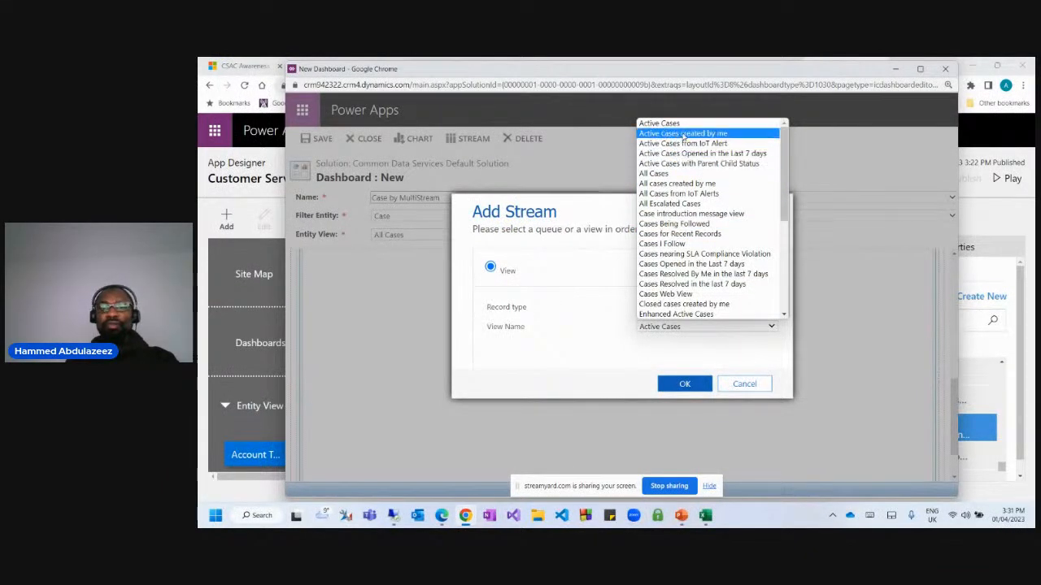
click(663, 123)
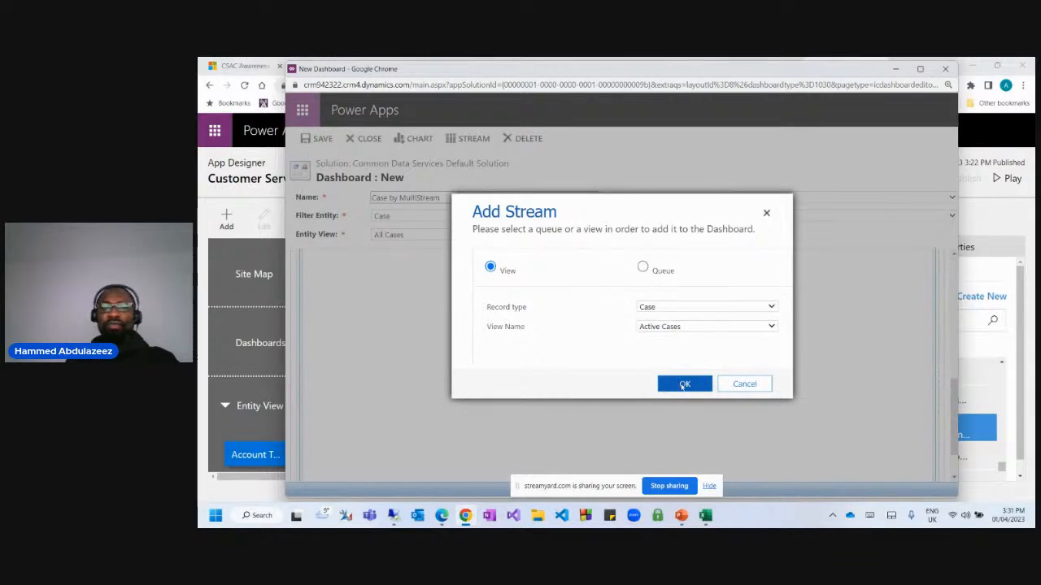
click(683, 384)
scroll(618, 330, up, 2)
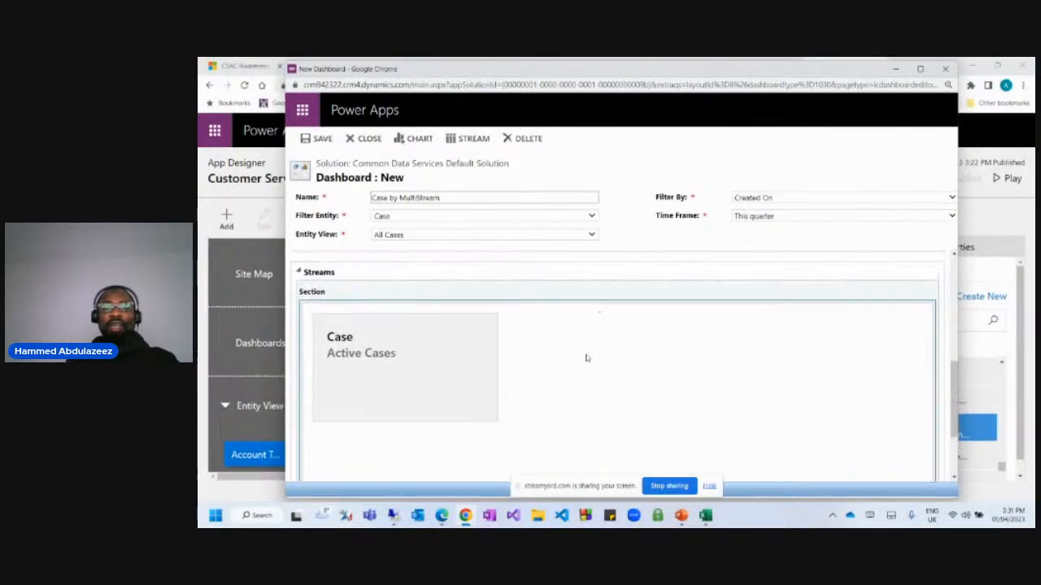
Start another stream and browse record types, landing on Customer Voice survey invite.
double_click(588, 358)
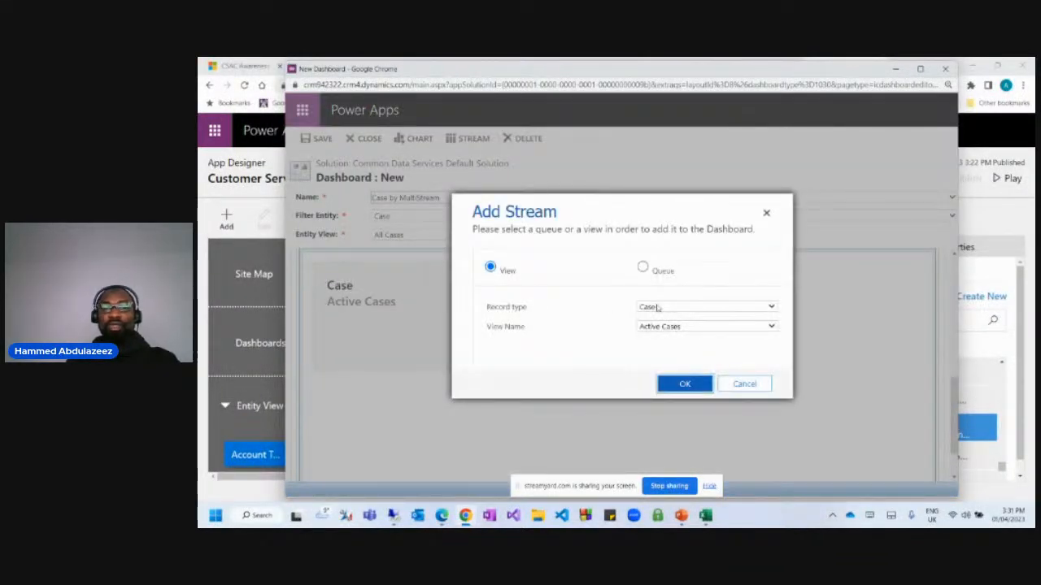
click(658, 308)
scroll(705, 221, down, 5)
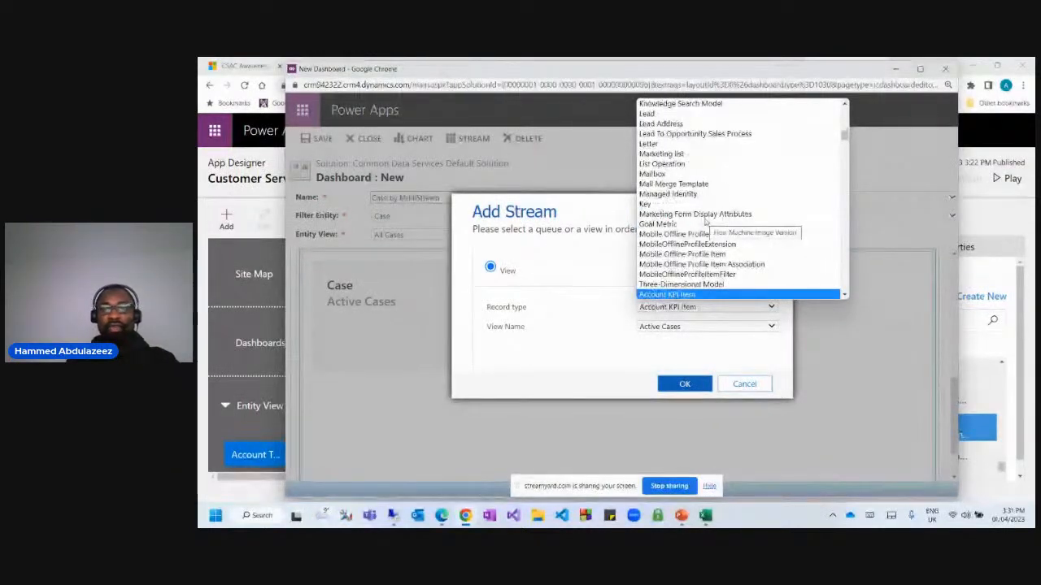
key(Down)
key(Down)
key(Down)
text(cont)
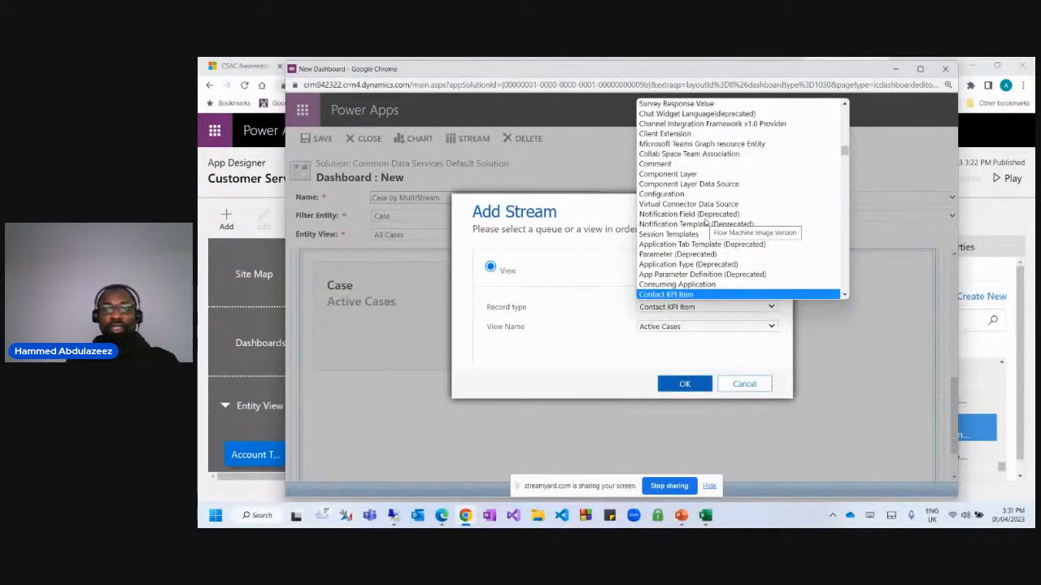
key(Down)
key(Down)
key(Down)
key(Down)
key(Down)
key(Down)
key(Down)
key(Down)
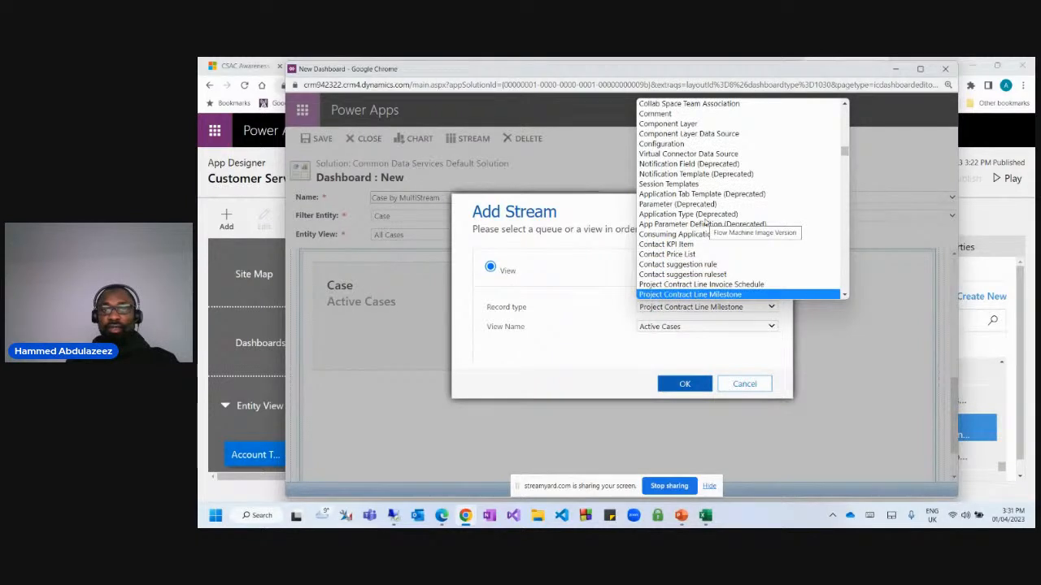
key(Down)
key(Down)
key(Down)
key(Down)
key(Down)
key(Down)
key(Down)
key(Down)
key(Down)
key(Down)
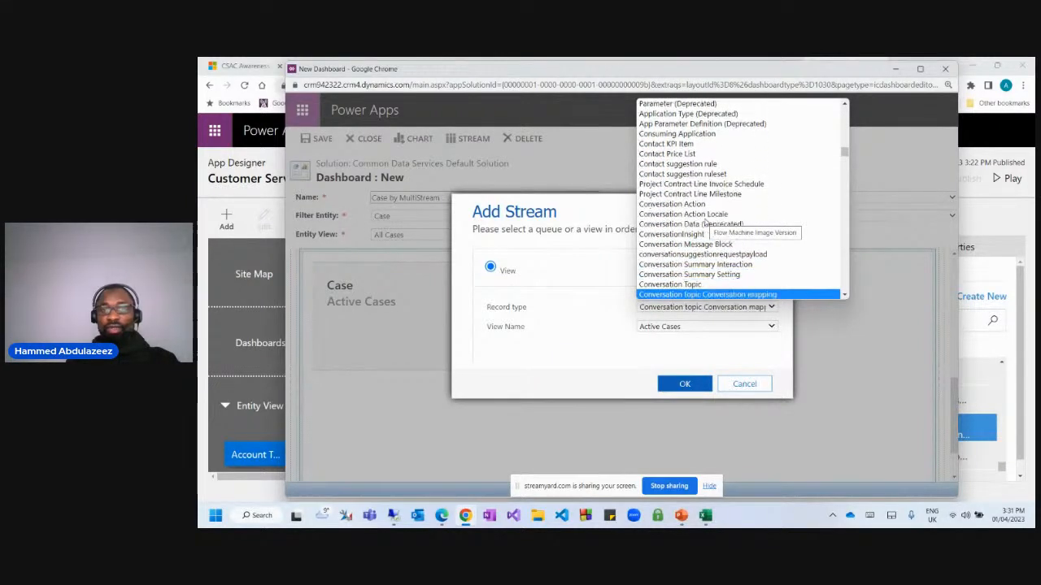
key(Down)
key(Down)
key(Down)
key(Down)
key(Down)
key(Down)
key(Down)
key(Down)
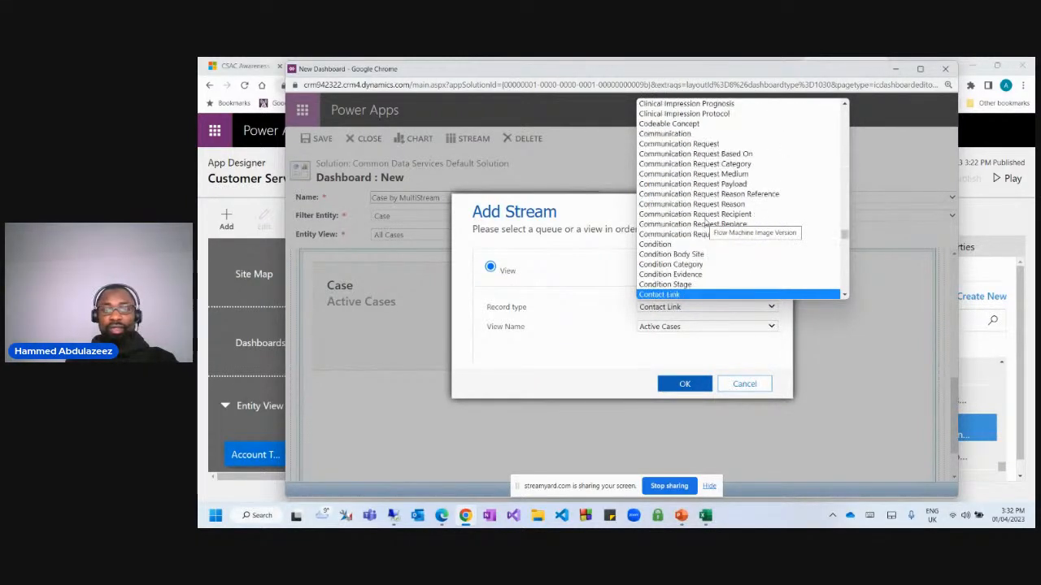
key(Down)
key(Down)
key(Down)
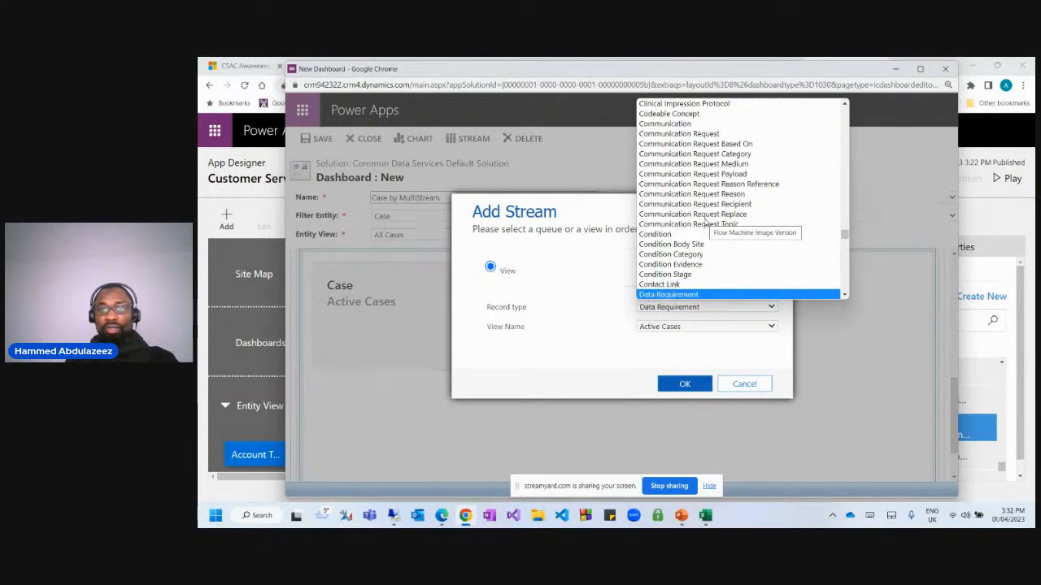
key(Up)
key(Up)
key(Up)
key(Up)
key(Up)
key(Up)
key(Up)
key(Up)
key(Up)
key(Up)
key(Up)
key(Up)
key(Up)
key(Up)
key(Up)
key(Up)
key(Up)
key(Up)
key(Up)
key(Up)
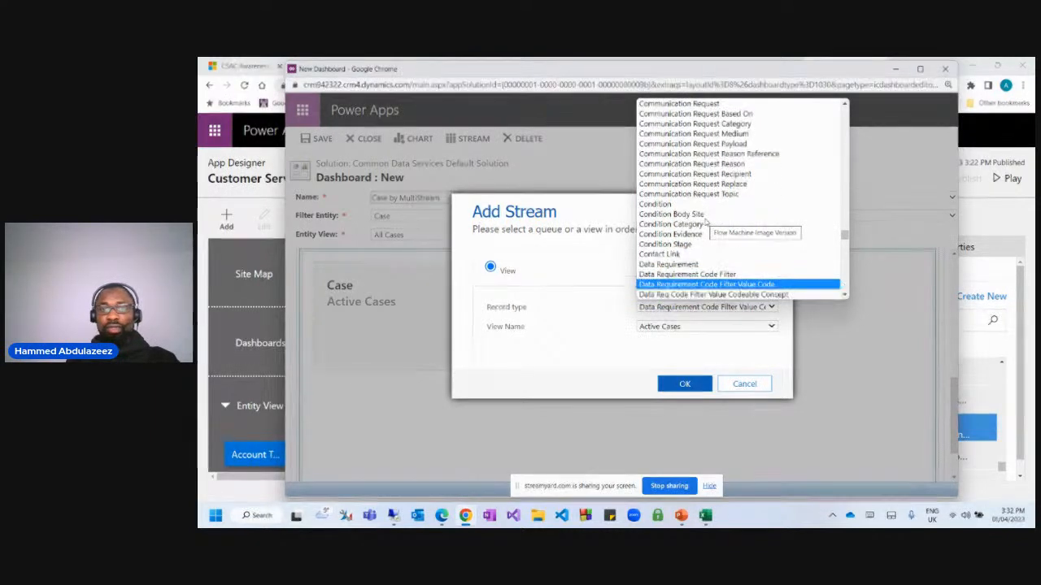
key(Up)
key(Up)
key(Up)
key(Up)
key(Up)
key(Up)
key(Up)
key(Down)
key(Down)
key(Down)
key(Down)
key(Down)
key(Down)
key(Down)
key(Down)
key(Down)
key(Down)
key(Down)
key(Down)
key(Down)
key(Down)
key(Down)
key(Down)
key(Down)
key(Down)
key(Down)
key(Down)
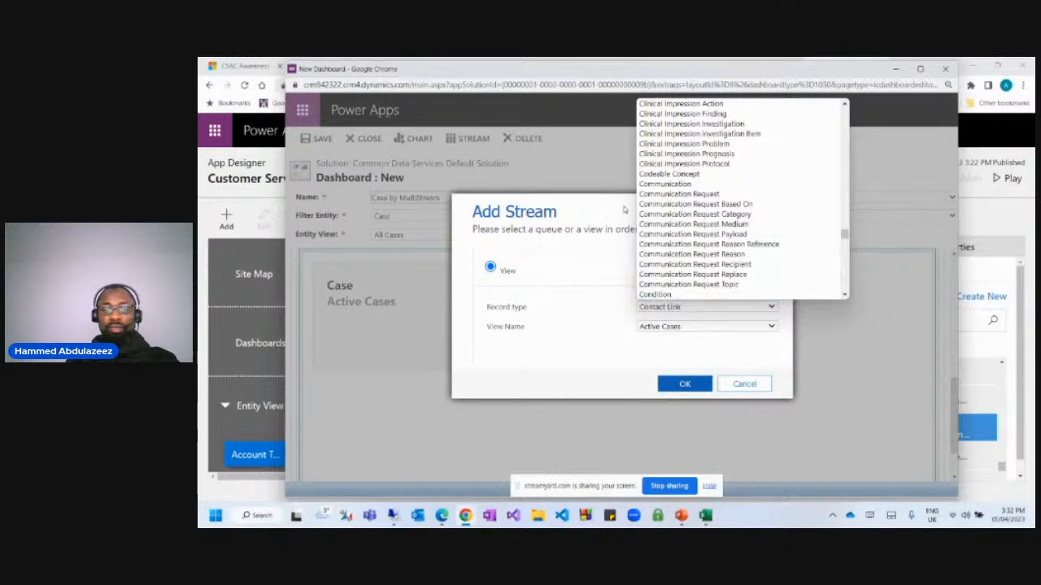
key(Down)
key(Down)
key(Down)
key(Down)
key(Down)
key(Down)
key(Down)
key(Down)
key(Down)
key(Down)
key(Down)
key(Down)
key(Down)
key(Down)
key(Down)
key(Down)
key(Down)
key(Down)
key(Down)
key(Down)
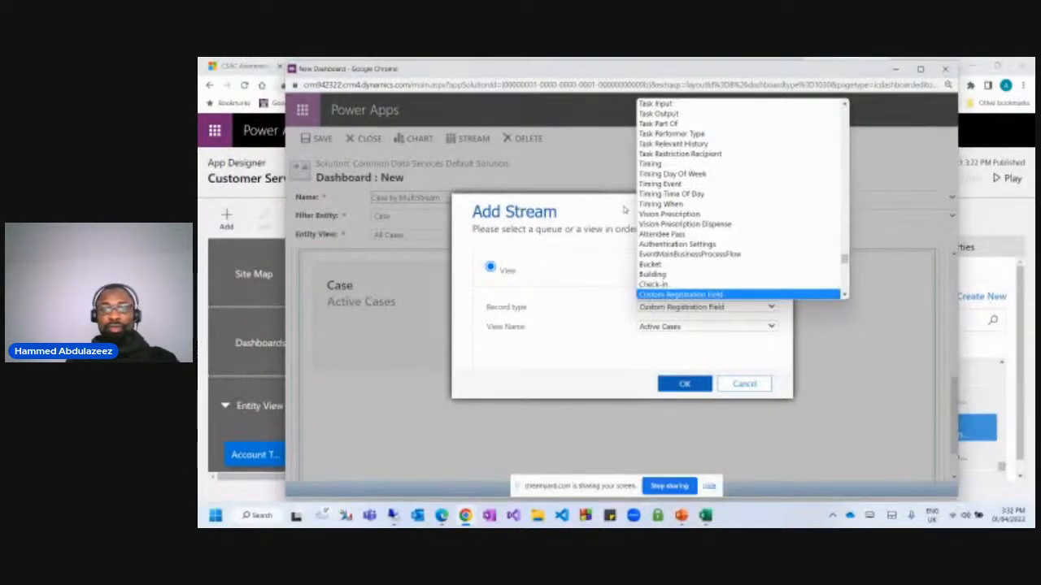
key(Down)
key(Down)
key(Down)
key(Down)
key(Down)
key(Down)
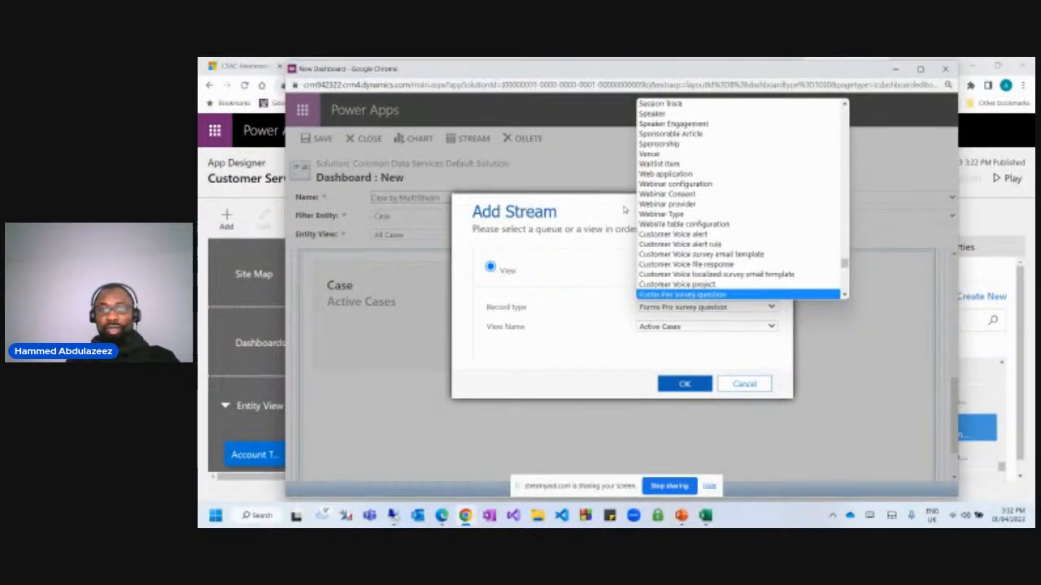
key(Return)
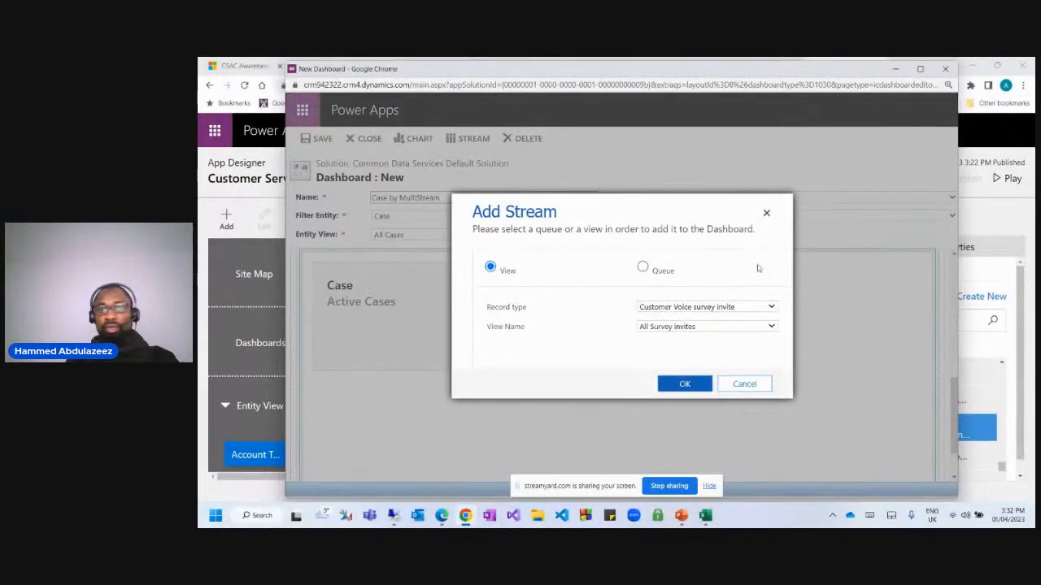
Change the new stream's record type to Contact.
click(712, 311)
key(Down)
key(Down)
key(Down)
key(Down)
key(Down)
key(Down)
key(Down)
key(Down)
key(Down)
key(Down)
key(Down)
key(Down)
key(Down)
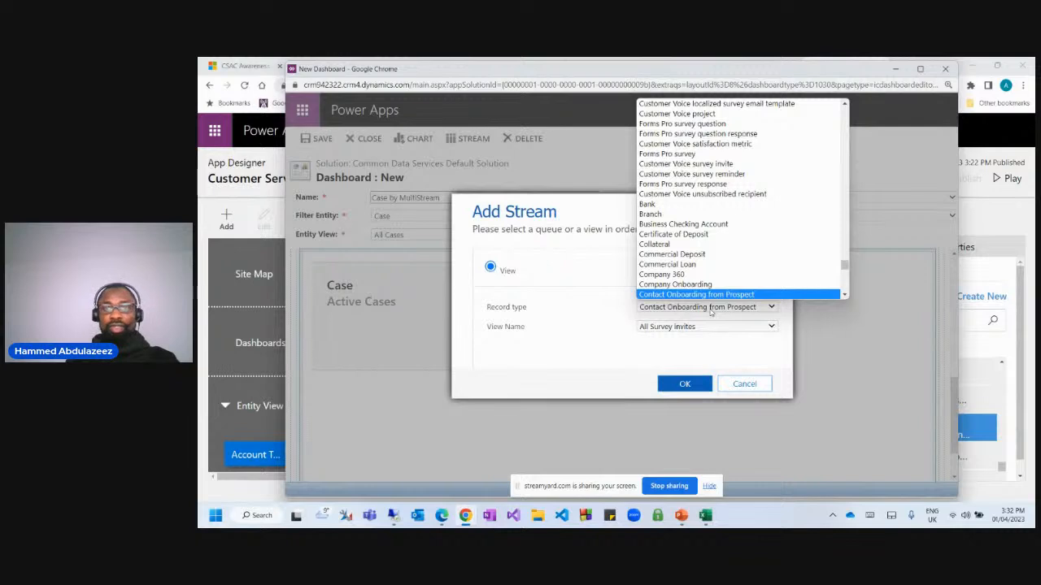
key(Down)
key(Down)
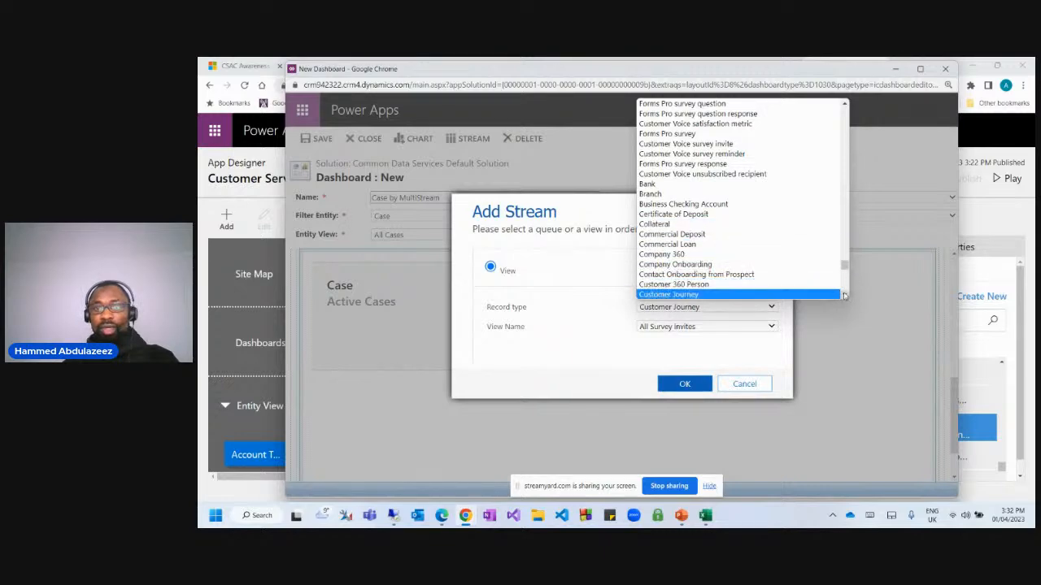
click(845, 295)
click(845, 296)
click(844, 295)
click(845, 295)
click(845, 296)
click(845, 296)
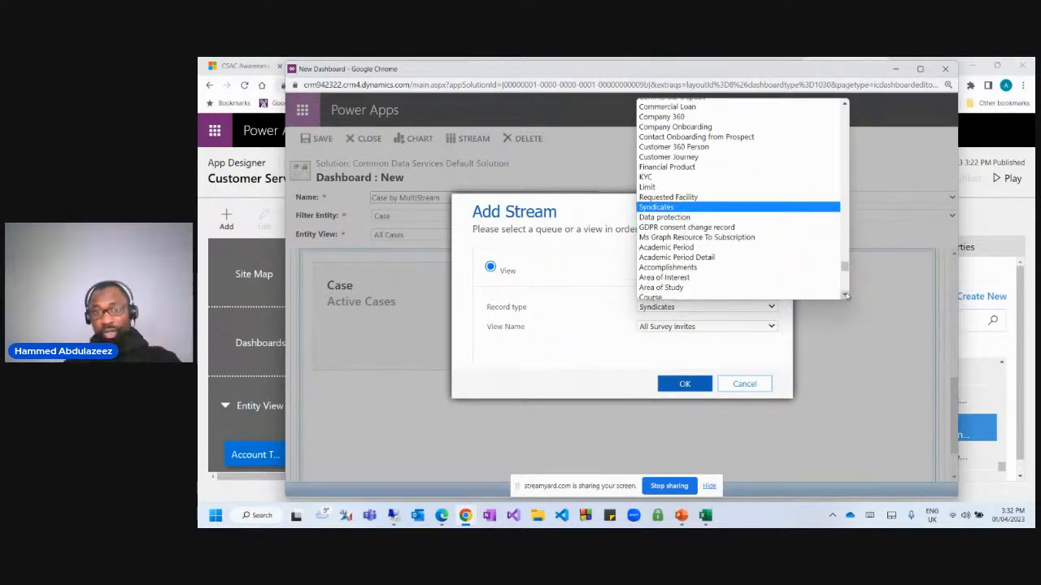
scroll(718, 216, down, 5)
scroll(718, 232, down, 5)
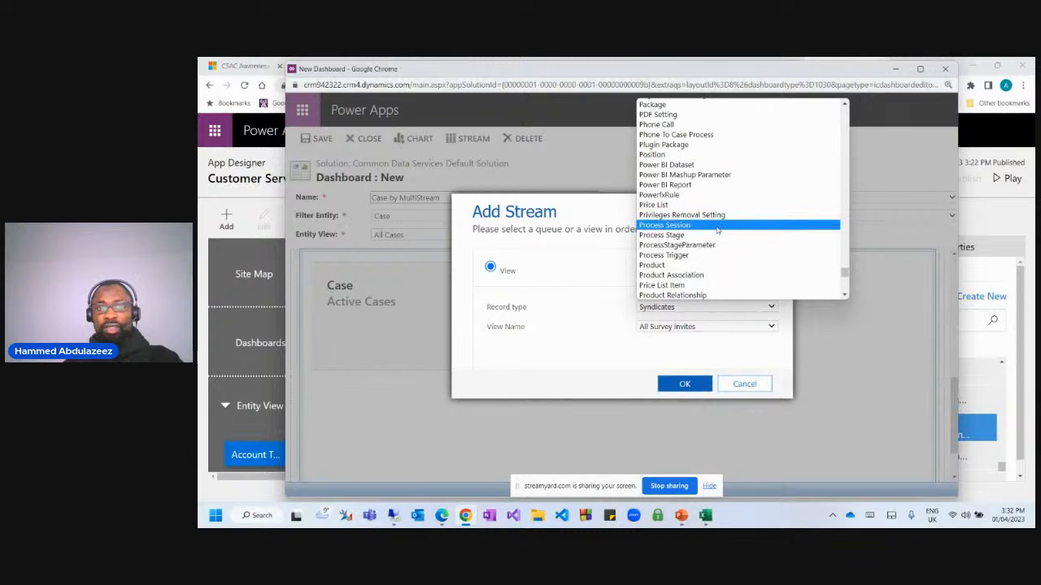
text(conta)
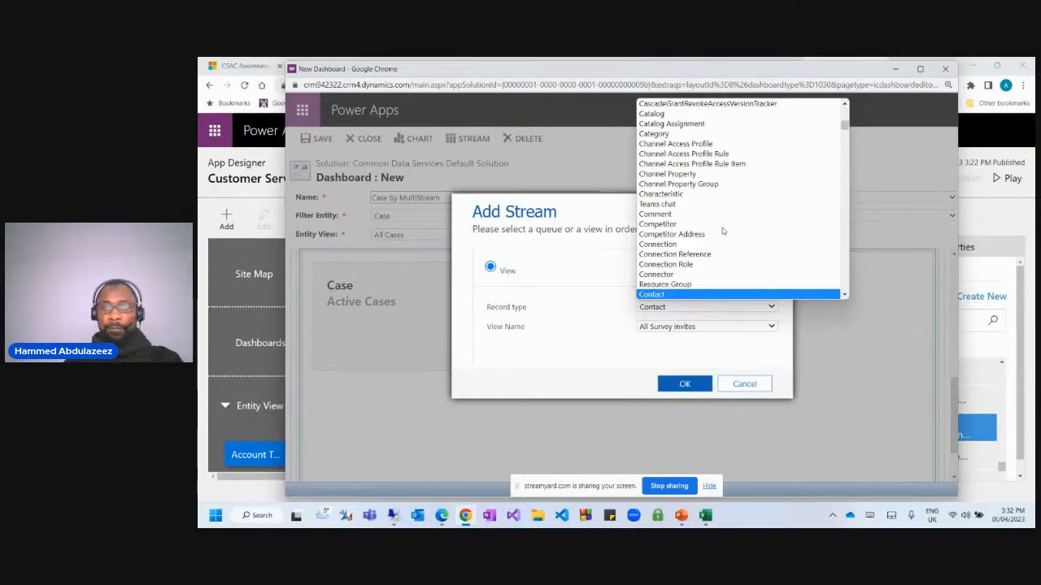
key(Return)
Choose the Active Contacts view and add the Contact stream.
click(666, 327)
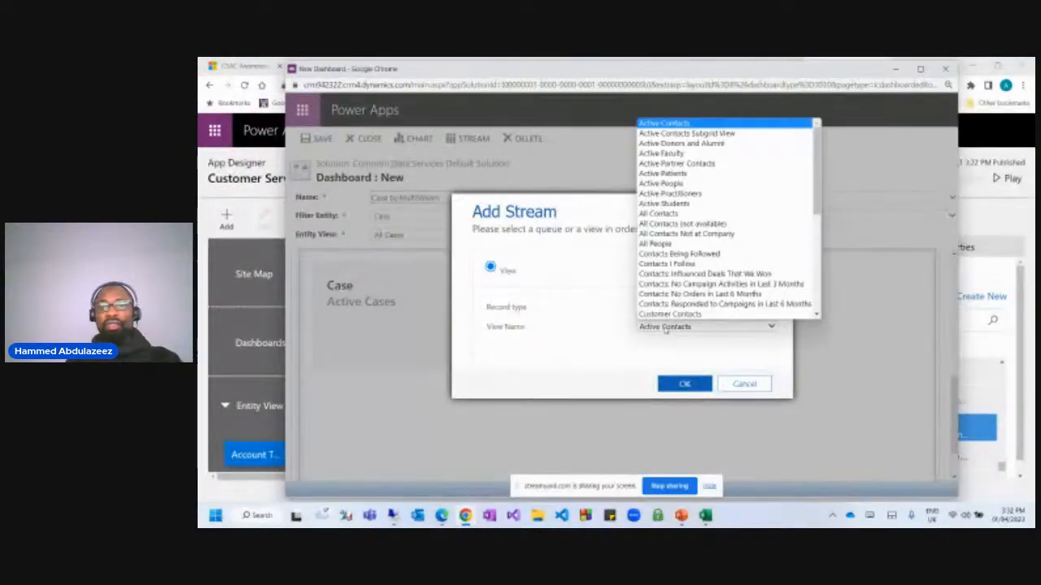
scroll(781, 195, down, 5)
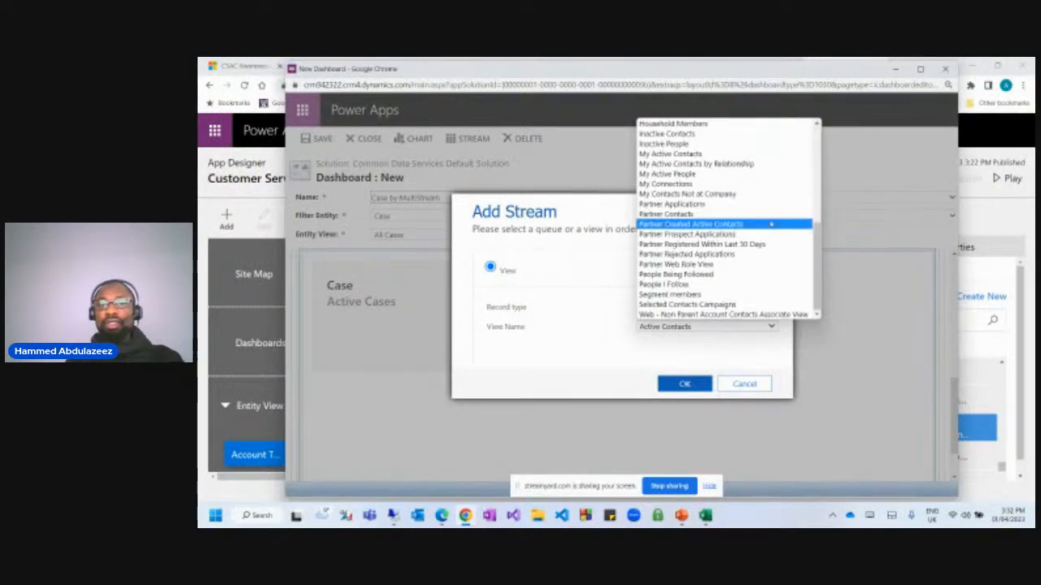
scroll(774, 240, up, 5)
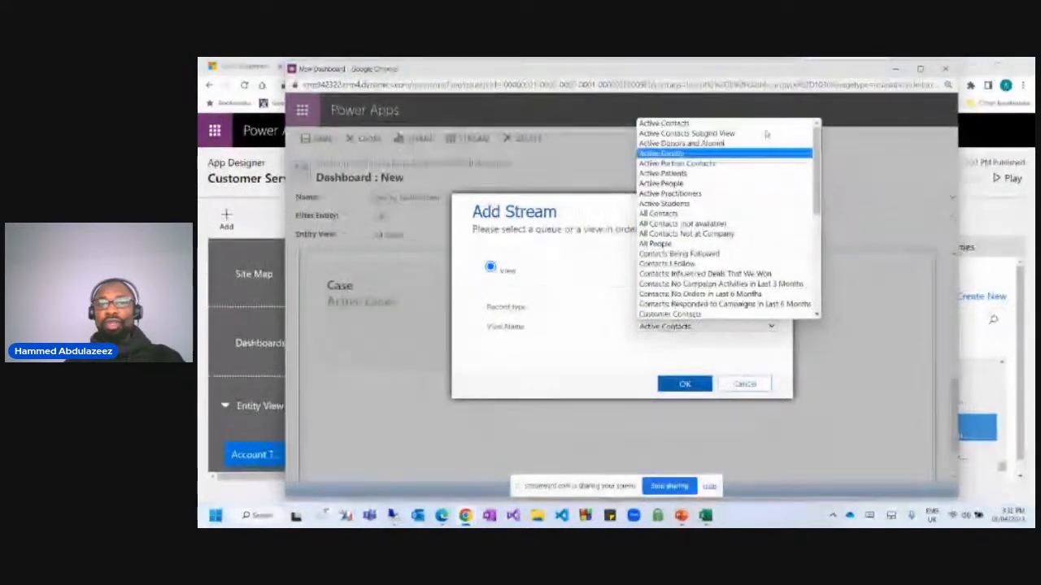
click(629, 370)
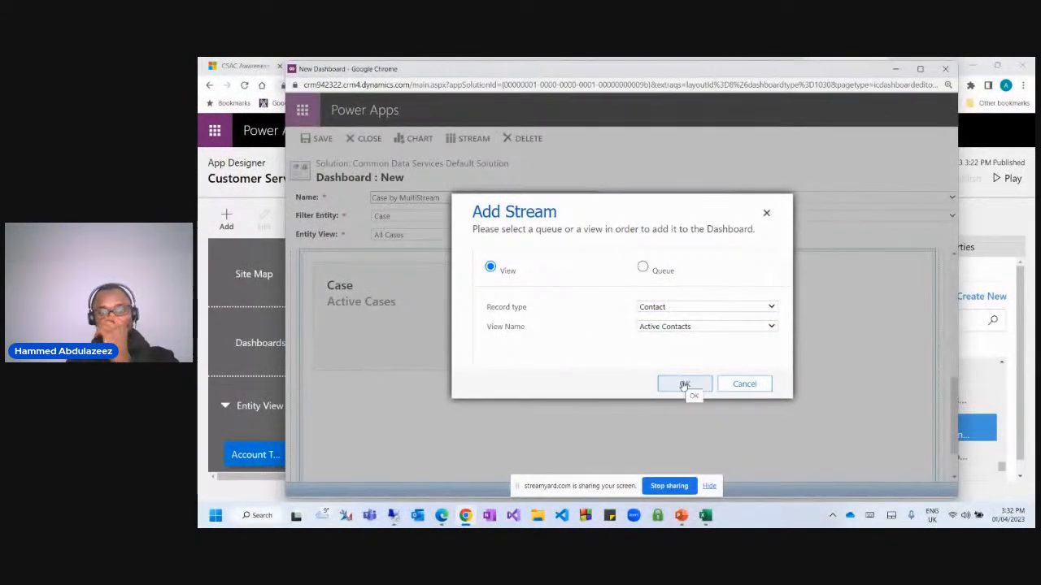
click(700, 326)
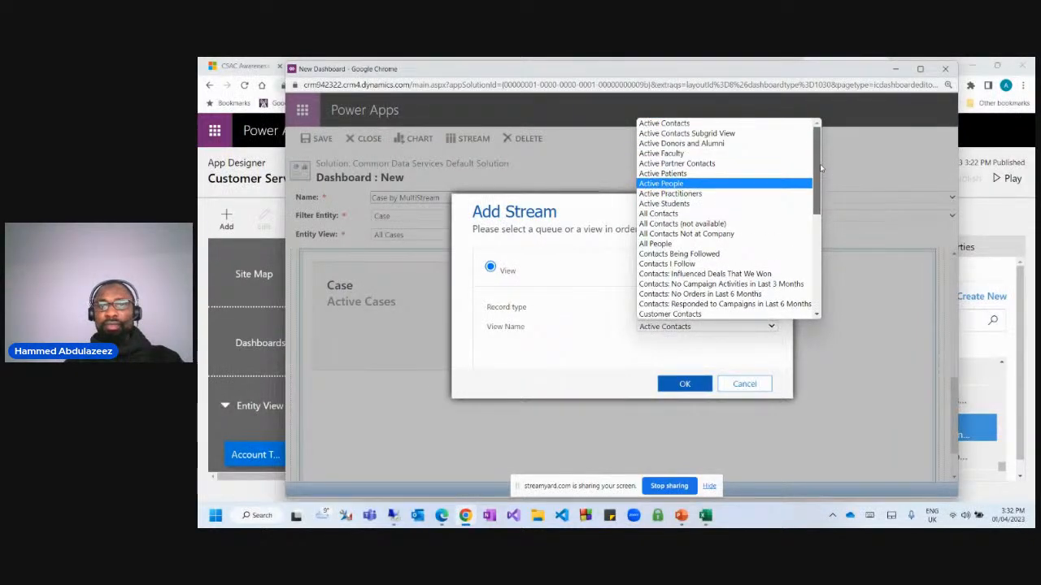
scroll(760, 276, down, 5)
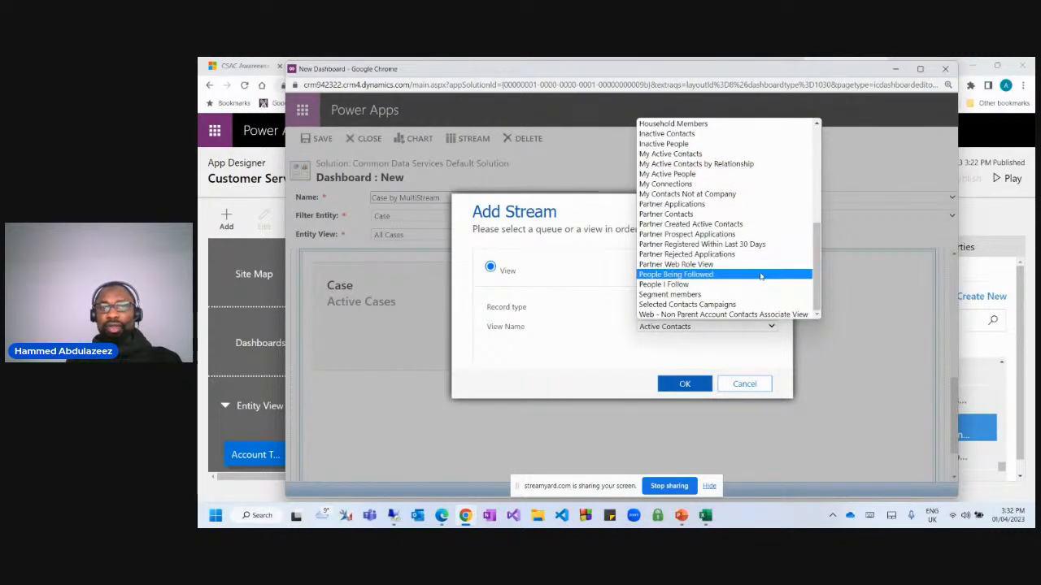
click(610, 338)
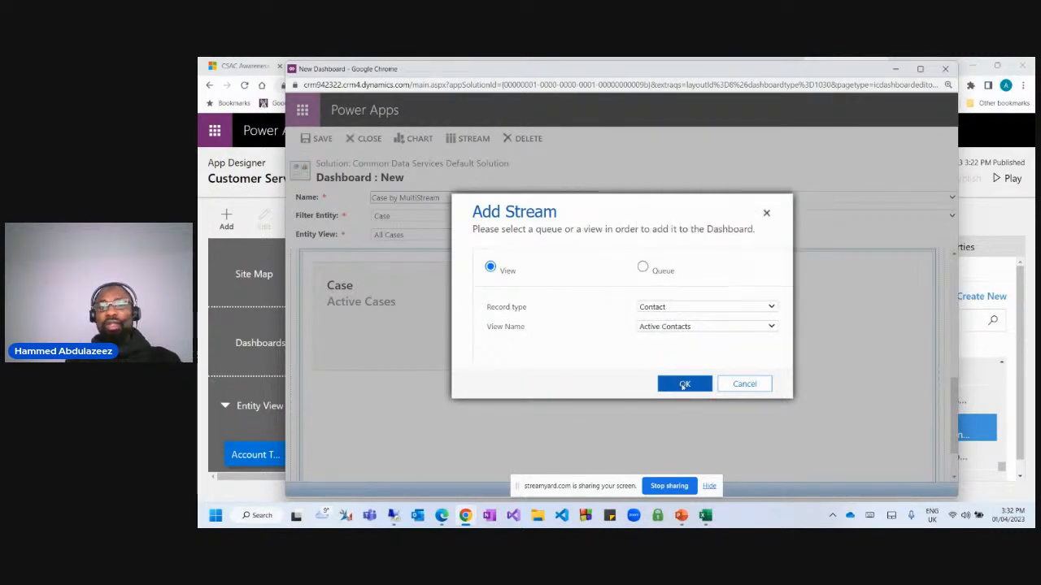
click(660, 384)
click(726, 279)
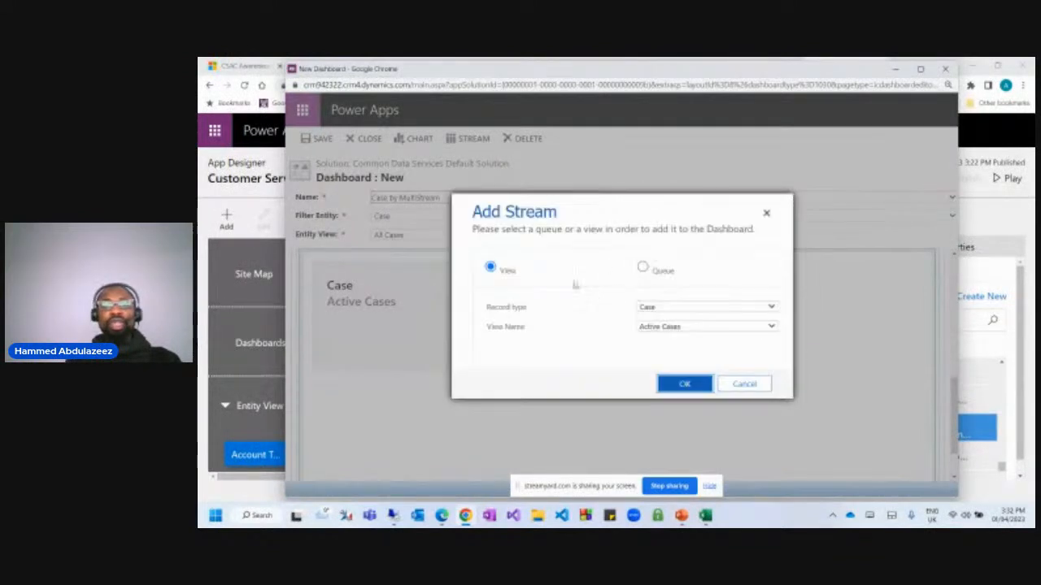
click(667, 307)
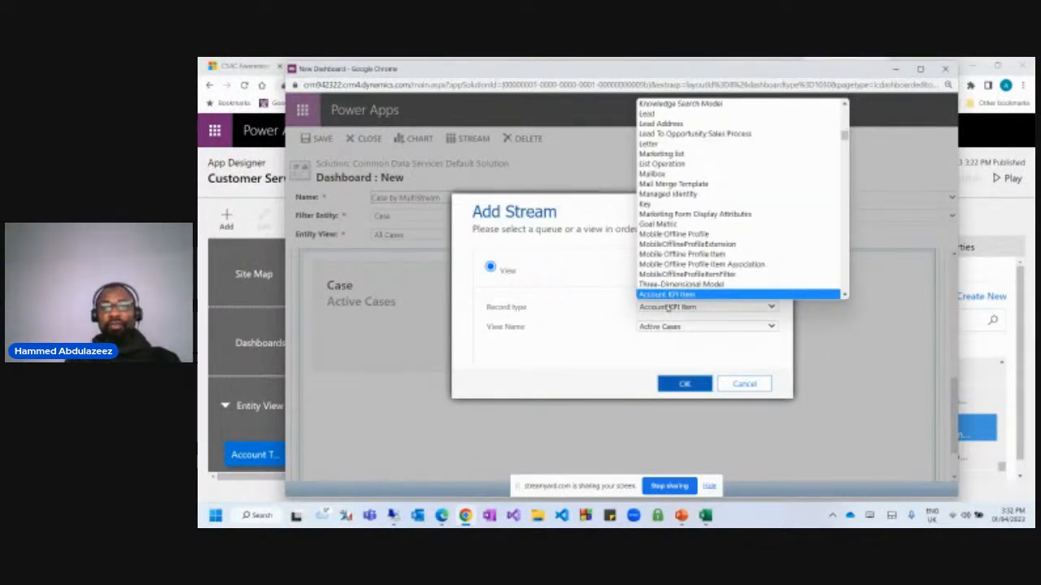
key(Down)
key(Down)
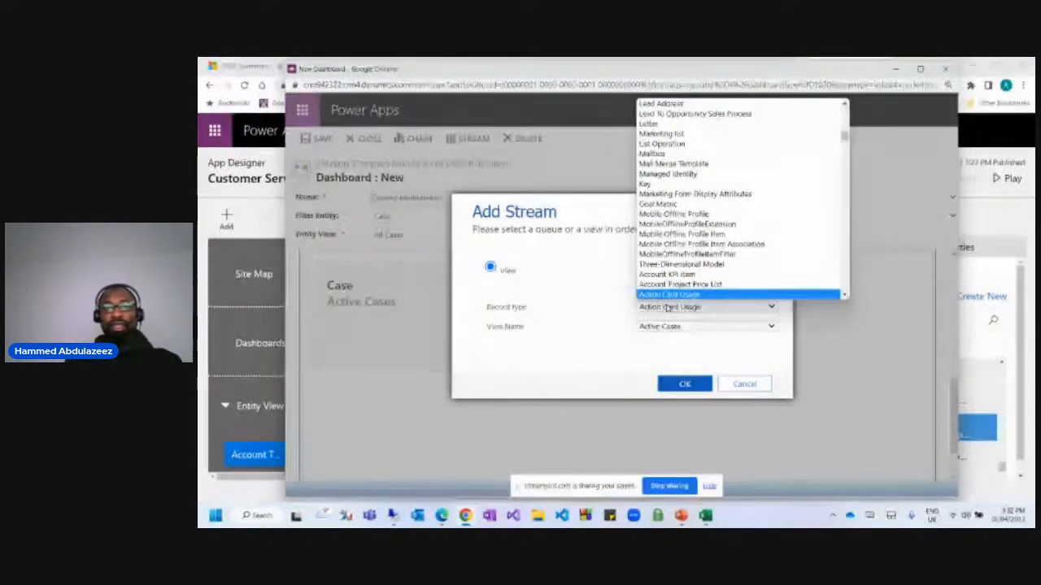
key(Down)
key(Down)
key(Down)
key(Down)
key(Down)
key(Down)
key(Down)
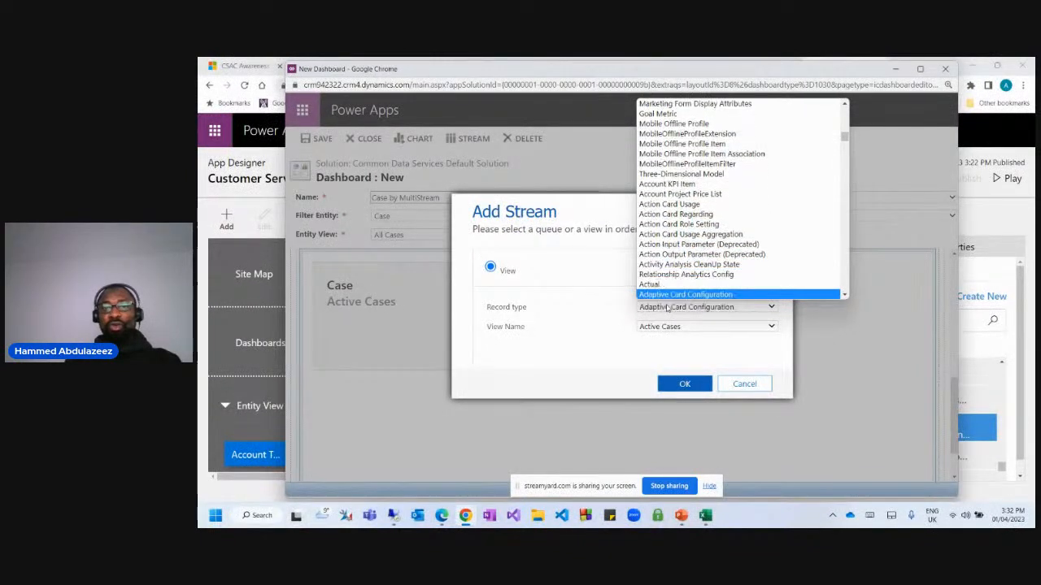
key(Down)
text(acc)
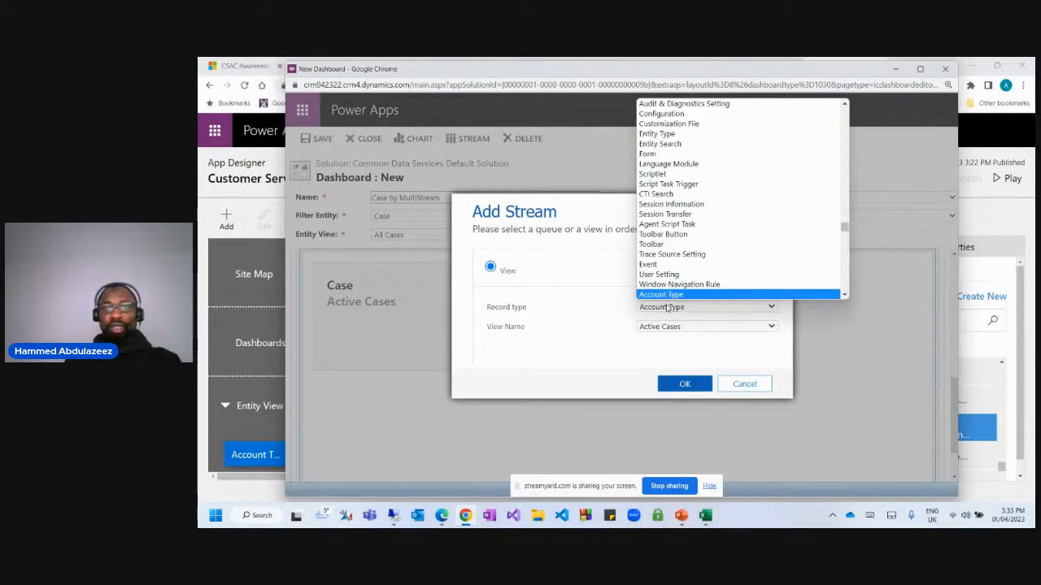
key(Down)
key(Down)
key(Down)
key(Down)
key(Down)
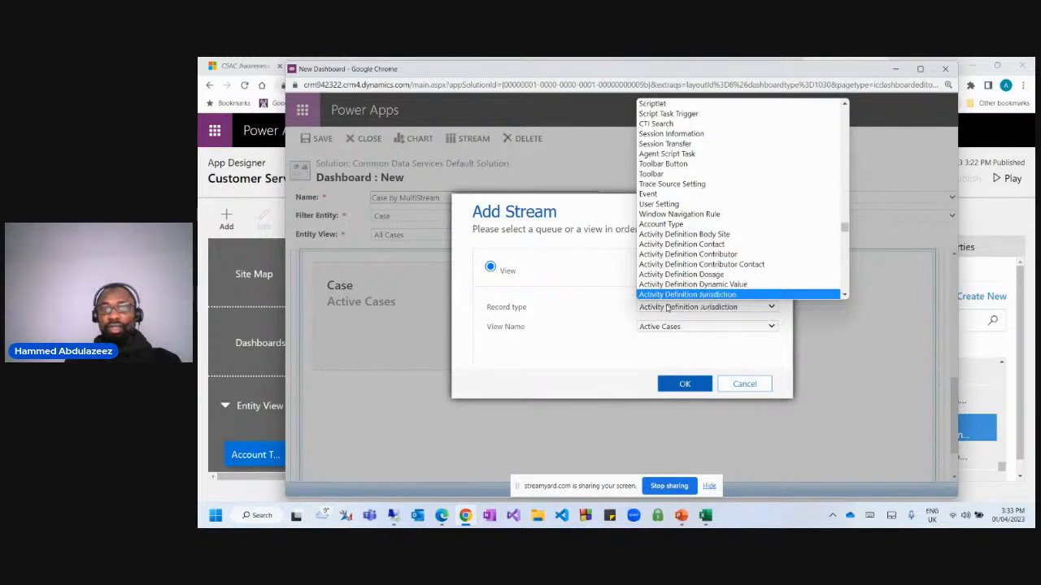
key(Up)
key(Up)
key(Up)
key(Up)
key(Up)
key(Return)
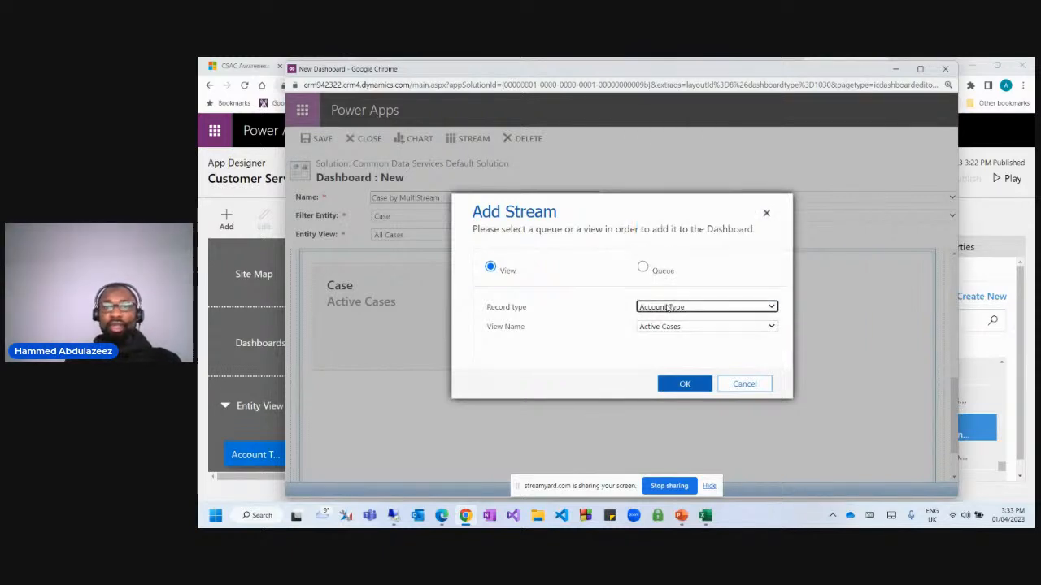
click(662, 327)
click(602, 357)
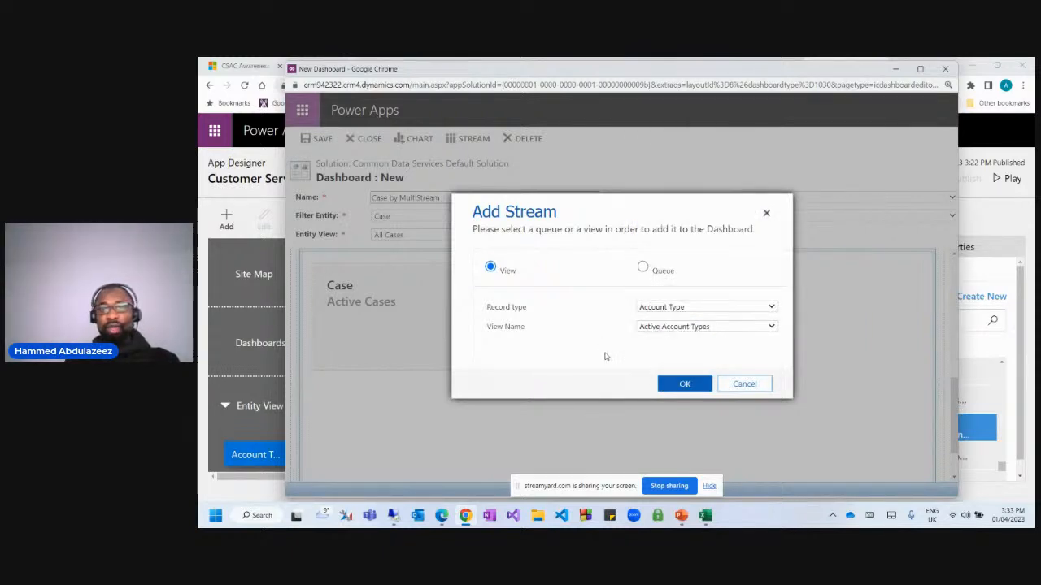
click(685, 384)
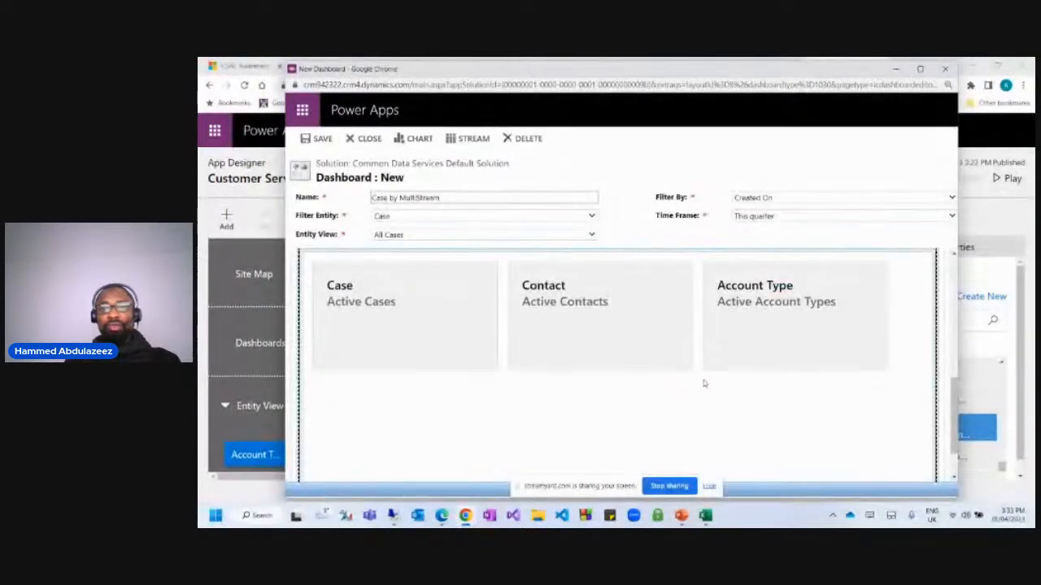
scroll(657, 358, down, 2)
scroll(657, 353, up, 4)
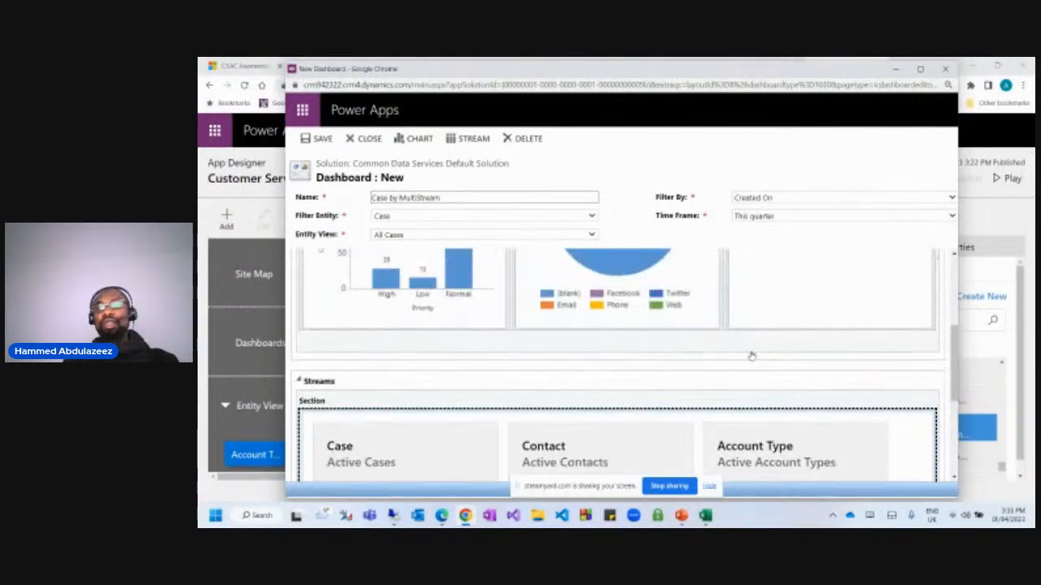
scroll(756, 355, down, 3)
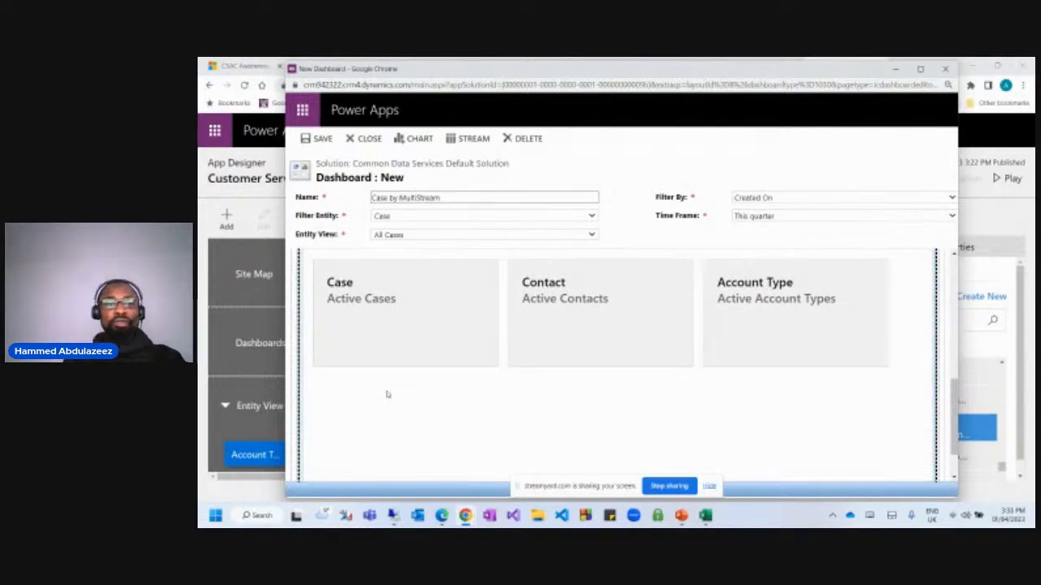
click(469, 138)
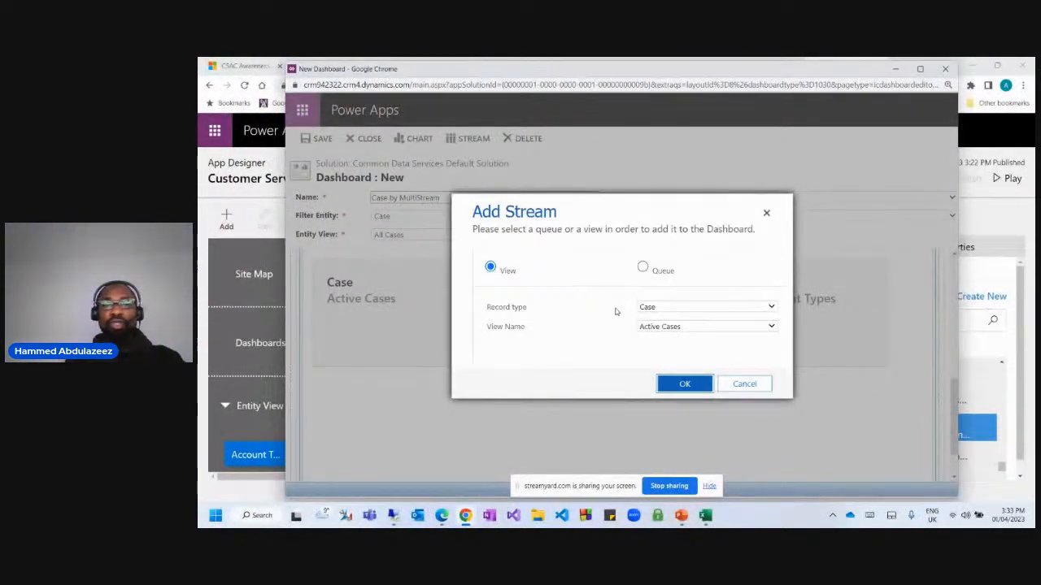
Pick Recent Cases from the Case view list and add it as a stream.
click(691, 326)
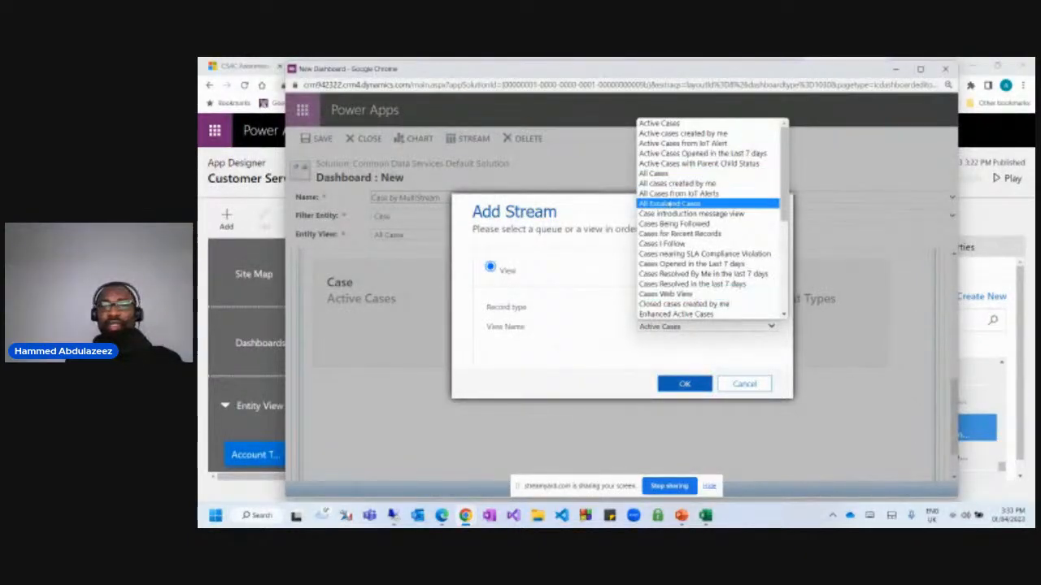
key(r)
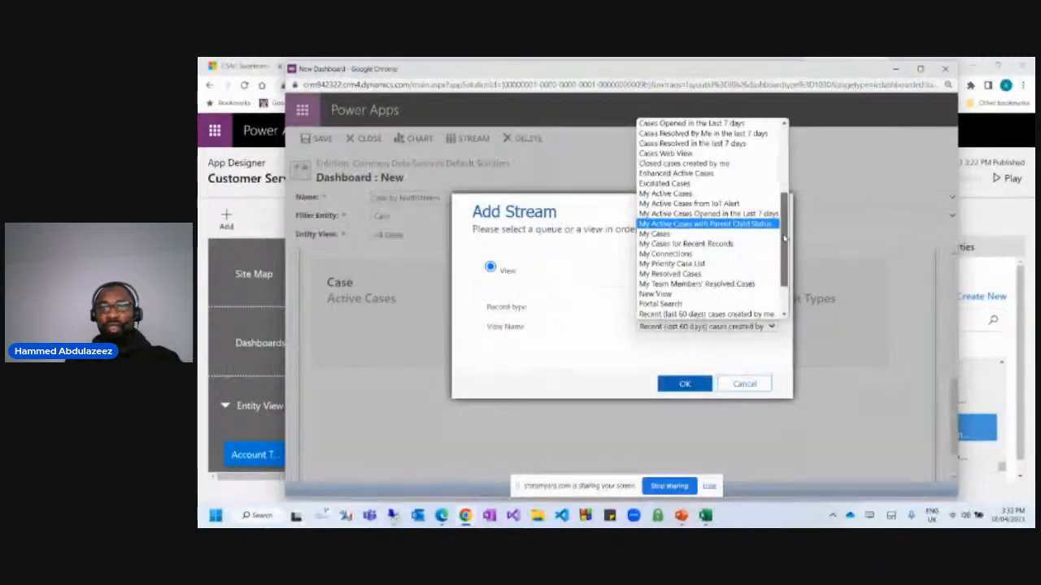
drag(782, 242, 783, 269)
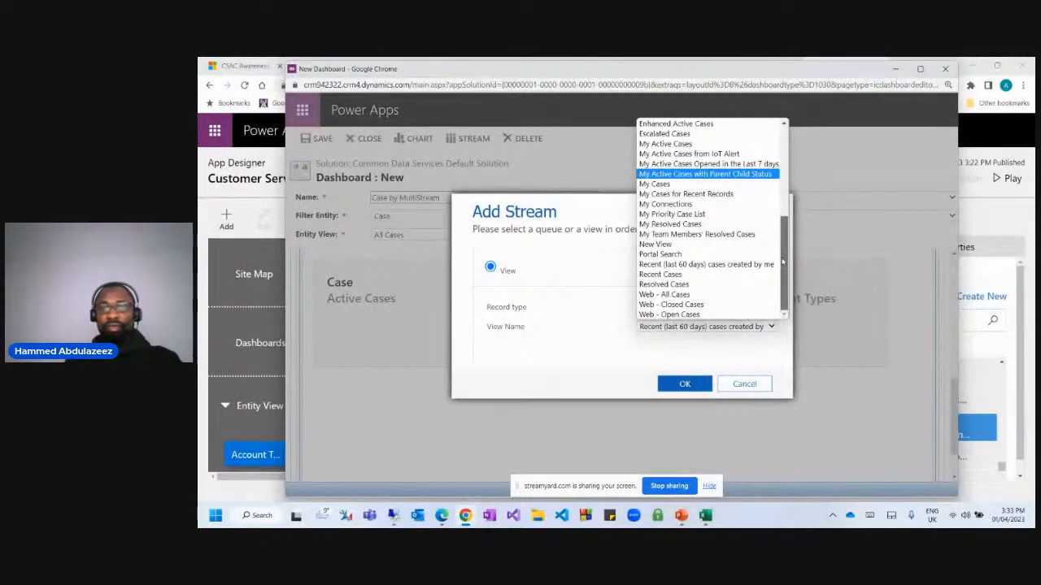
drag(783, 261, 782, 203)
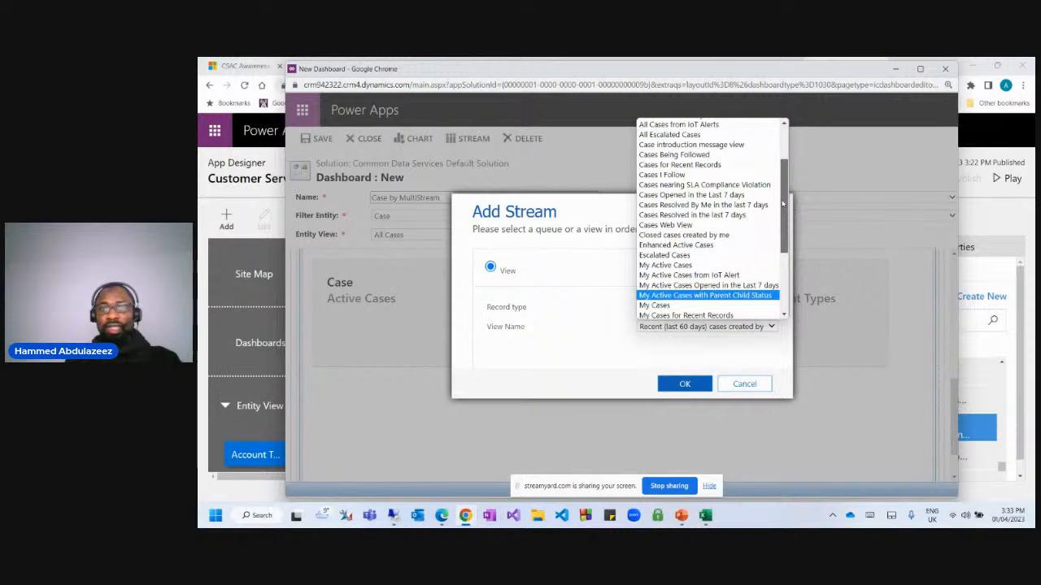
drag(783, 203, 782, 193)
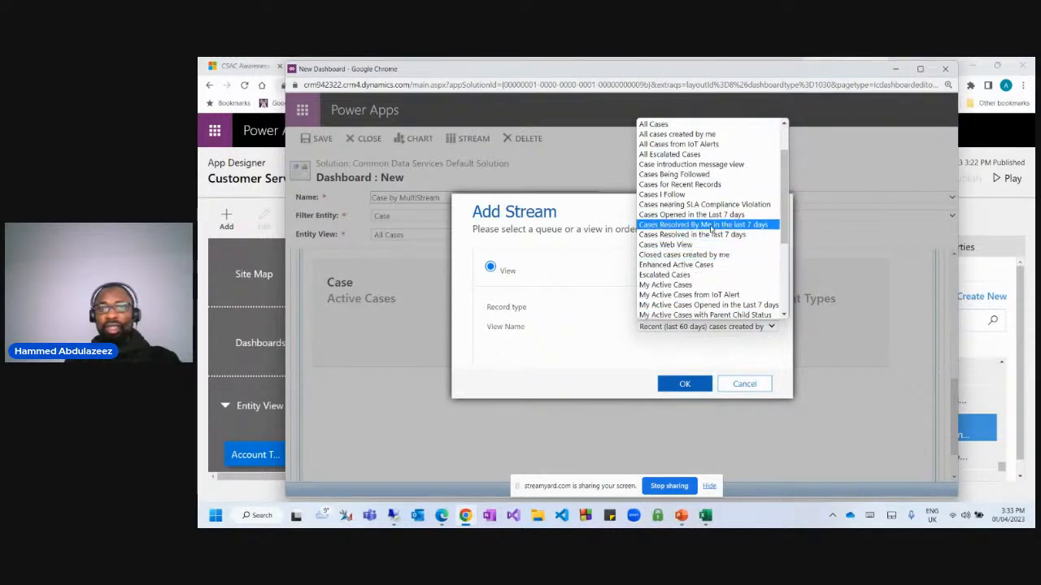
drag(782, 184, 786, 161)
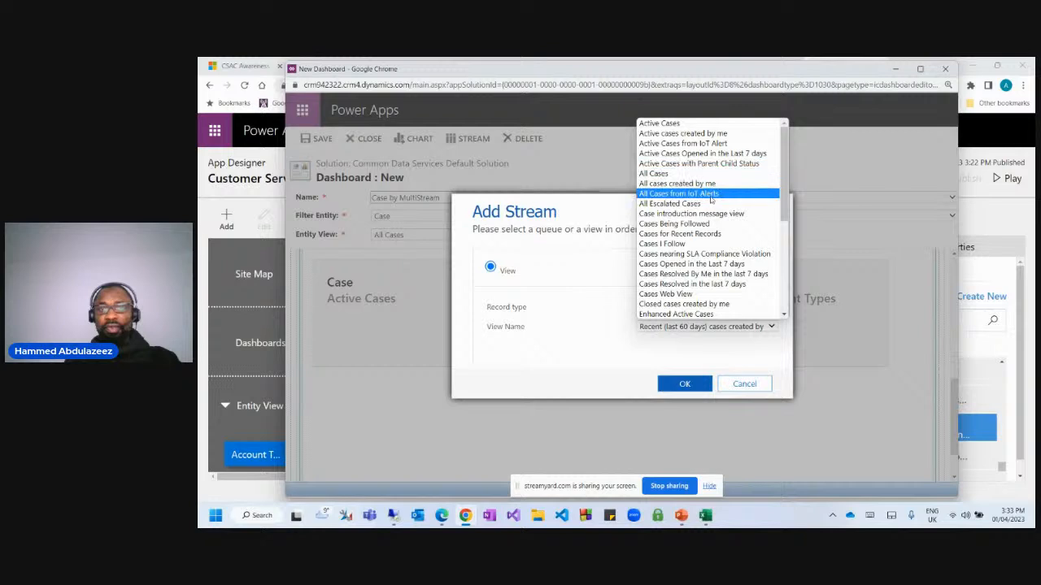
drag(784, 172, 778, 264)
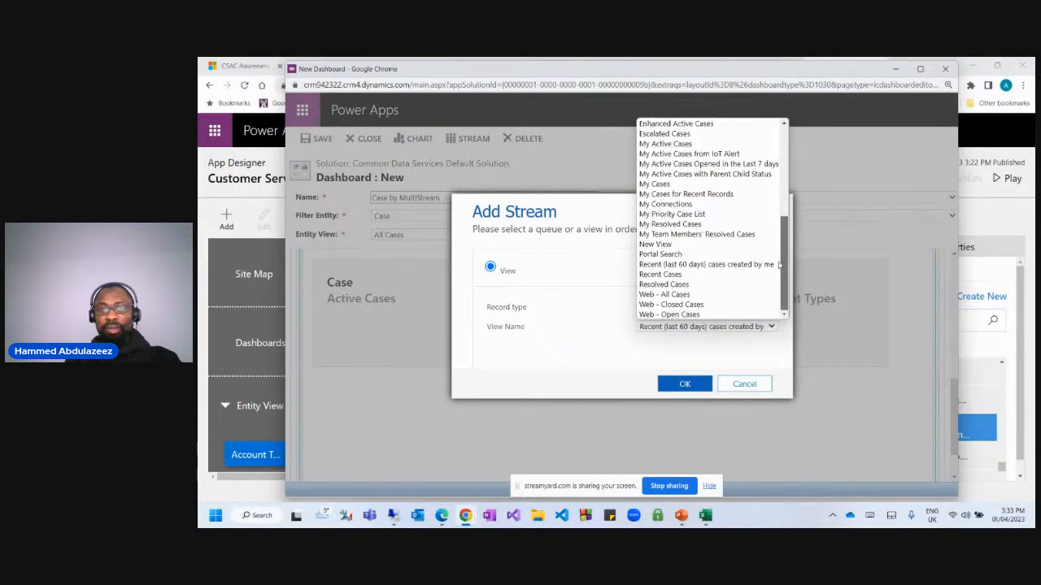
click(685, 275)
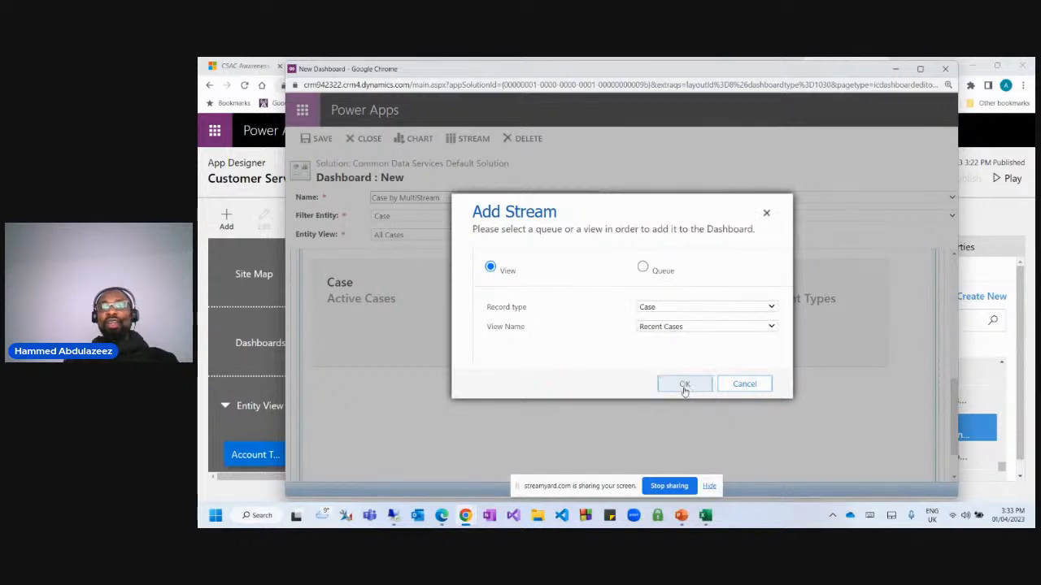
click(683, 385)
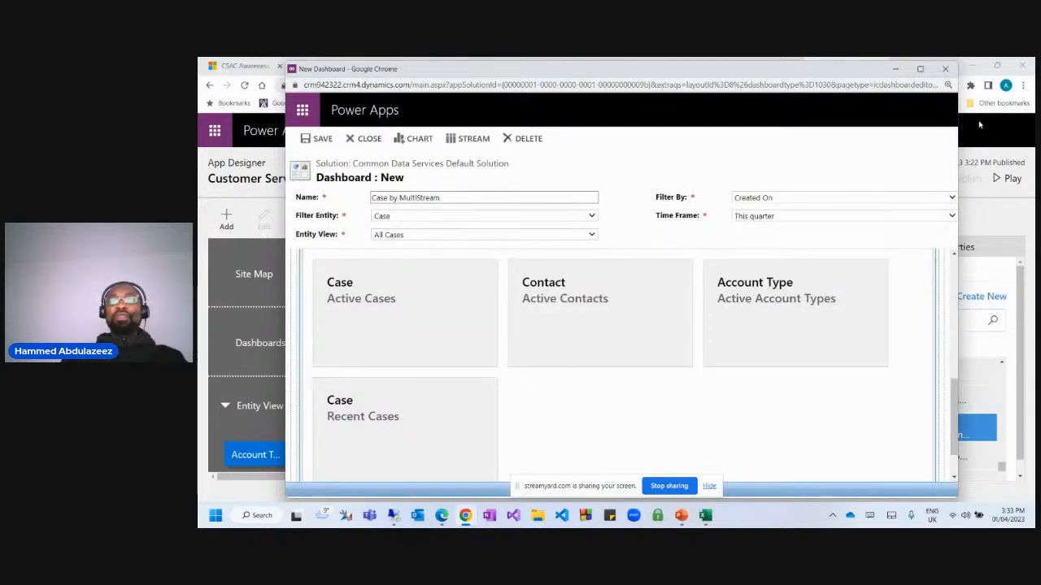
Maximize the editor, review charts and streams, and keep Time Frame at This quarter.
click(919, 69)
scroll(301, 293, up, 3)
scroll(326, 302, up, 3)
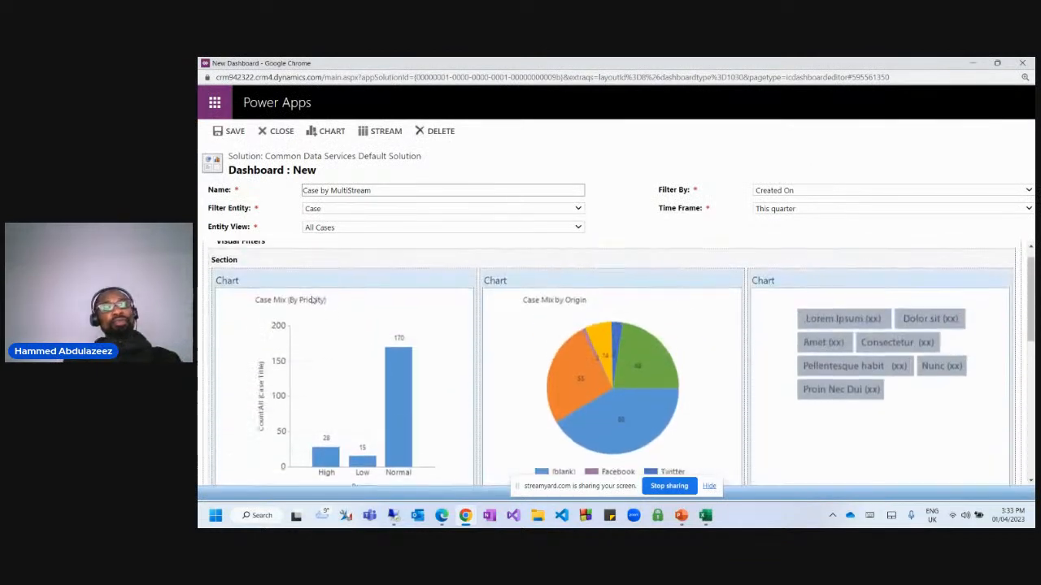
scroll(641, 309, down, 2)
scroll(641, 309, down, 3)
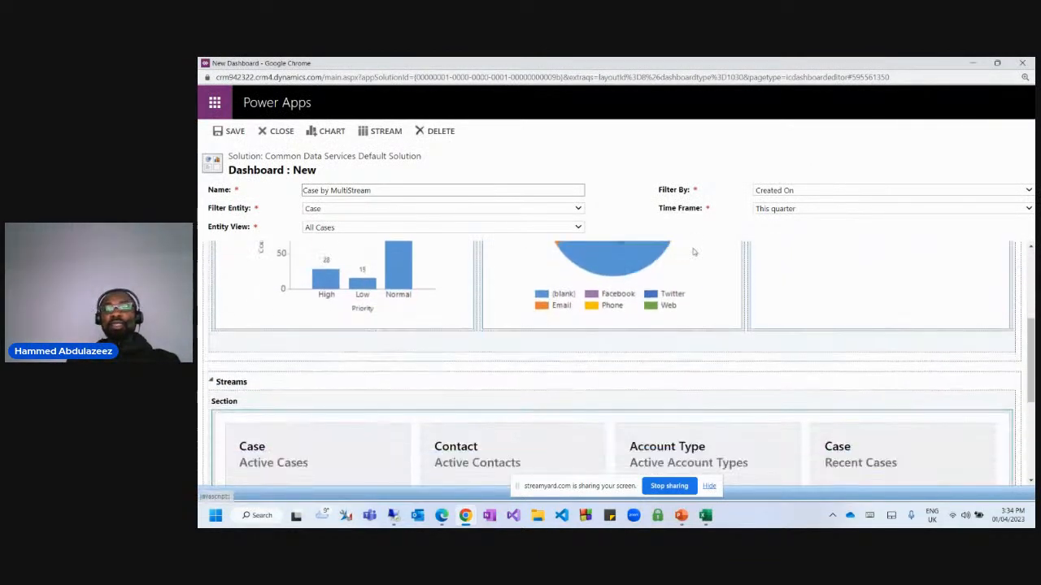
scroll(463, 325, down, 5)
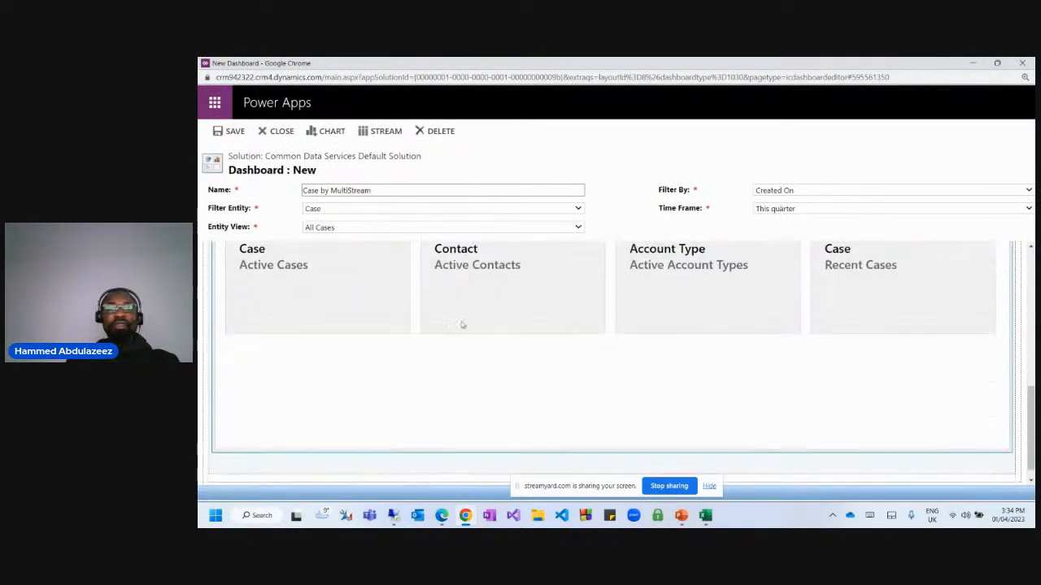
scroll(657, 301, up, 6)
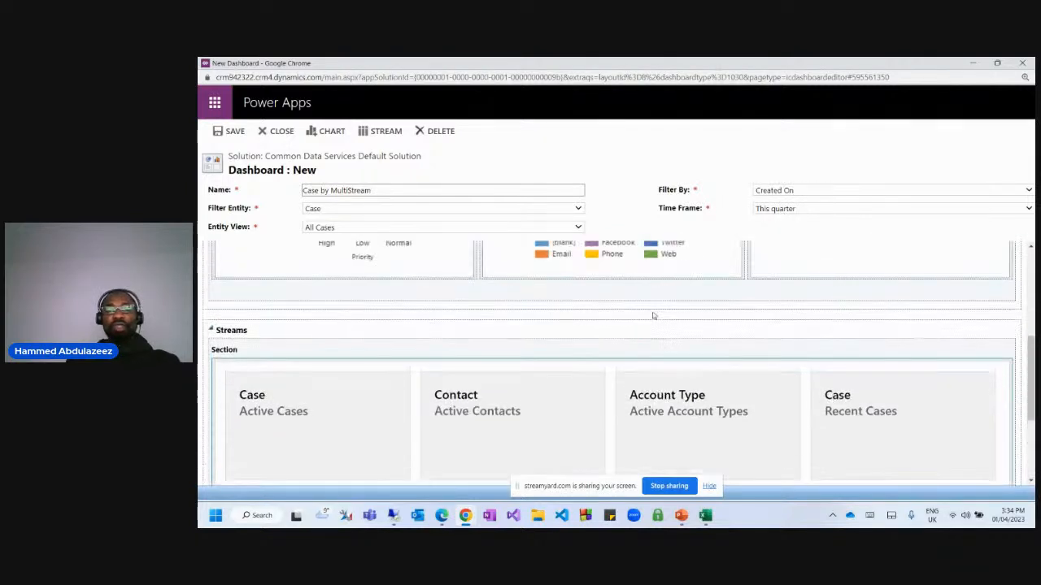
mouse_move(655, 315)
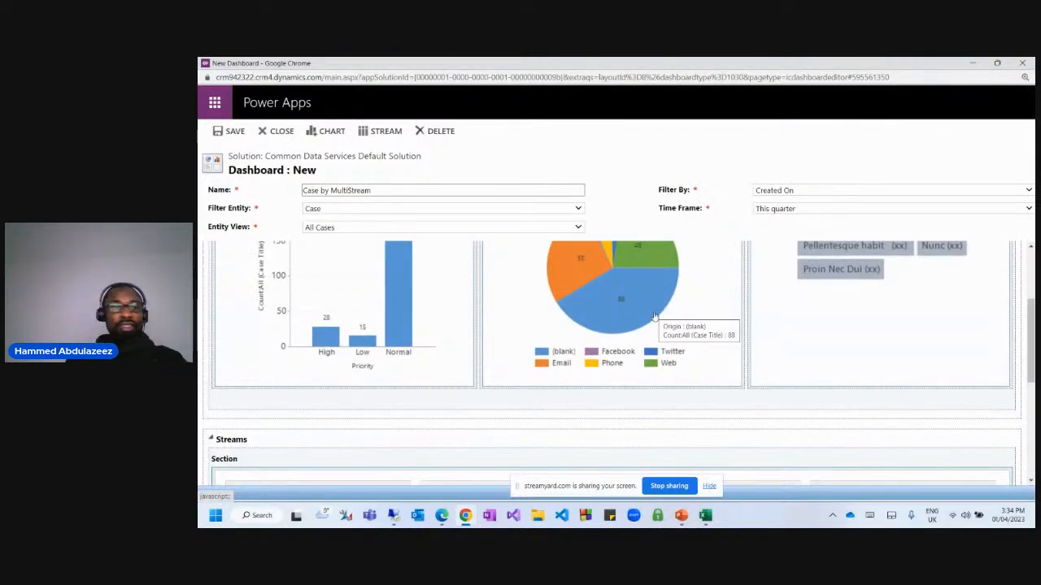
scroll(654, 316, down, 4)
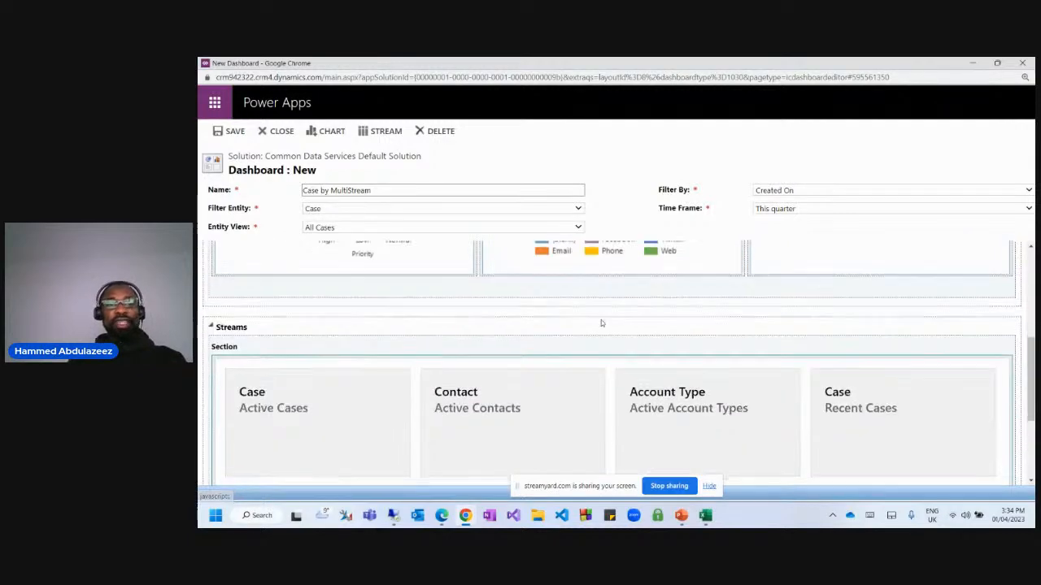
scroll(601, 319, up, 7)
click(782, 210)
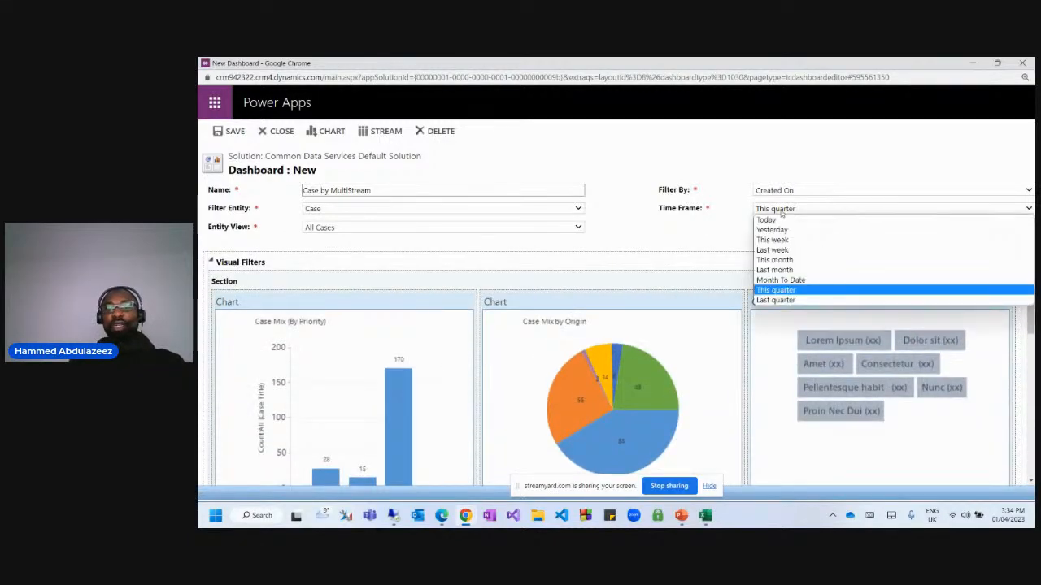
click(688, 160)
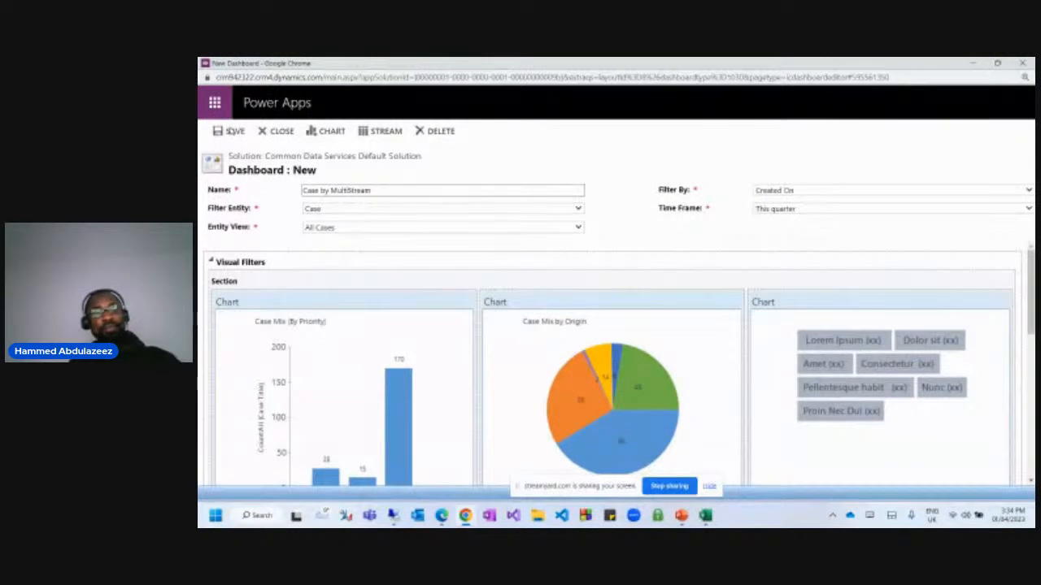
Save the Case by MultiStream dashboard and close its editor.
click(232, 131)
scroll(581, 415, down, 5)
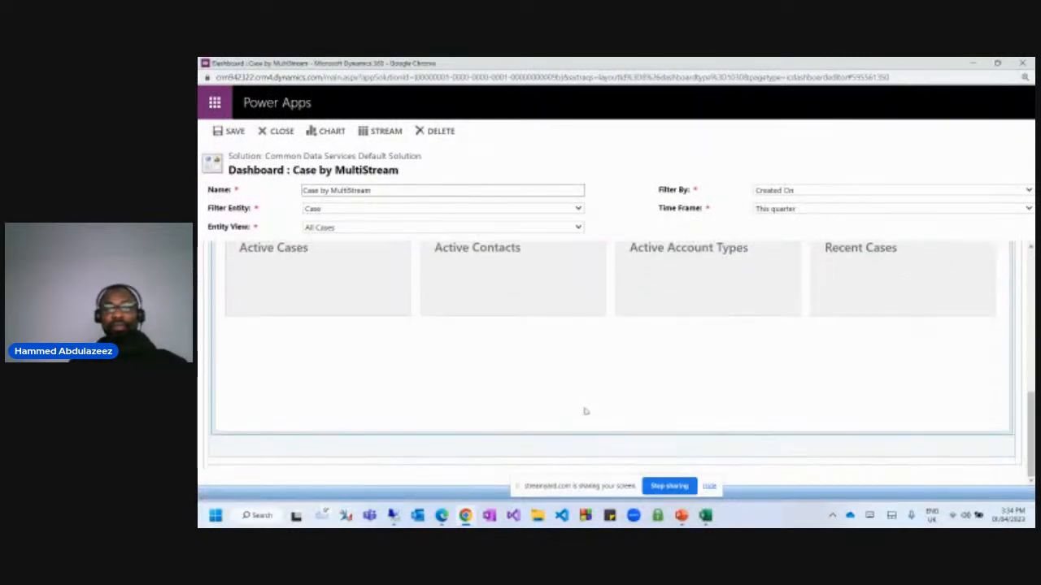
scroll(580, 369, up, 4)
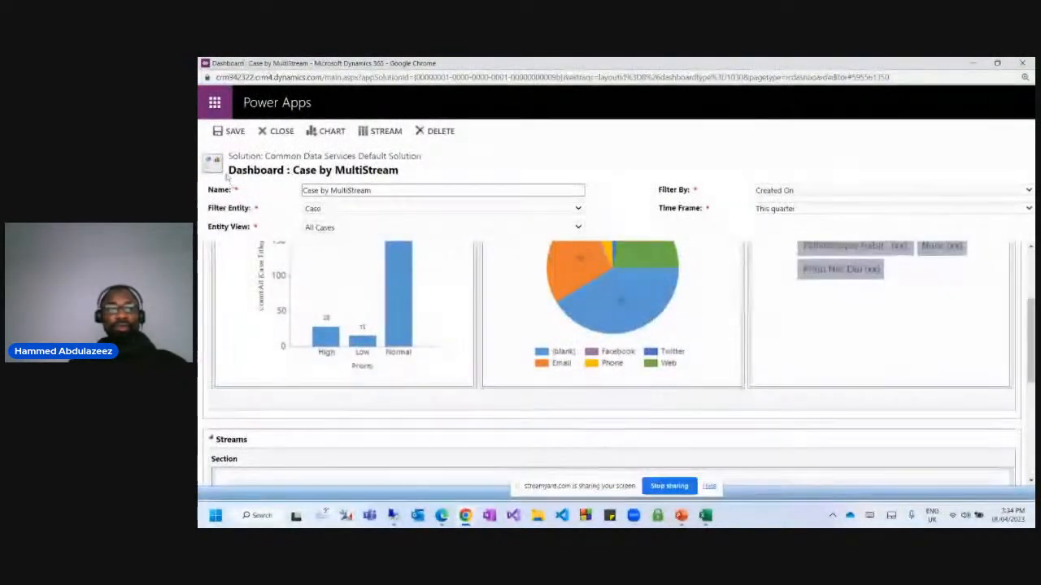
double_click(236, 131)
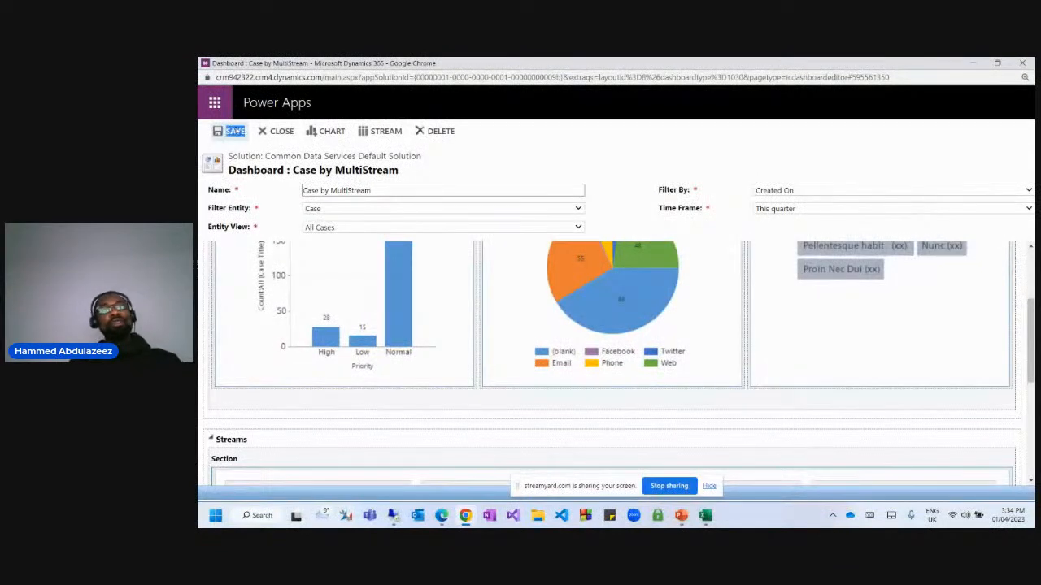
click(279, 131)
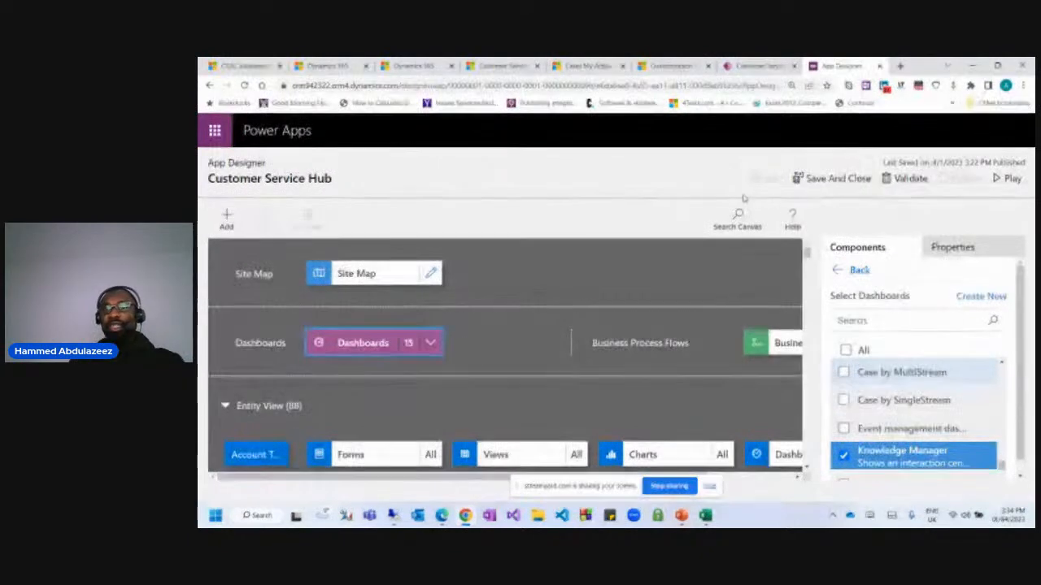
Tick the Case by MultiStream and Case by SingleStream dashboards and save the app.
scroll(936, 386, down, 3)
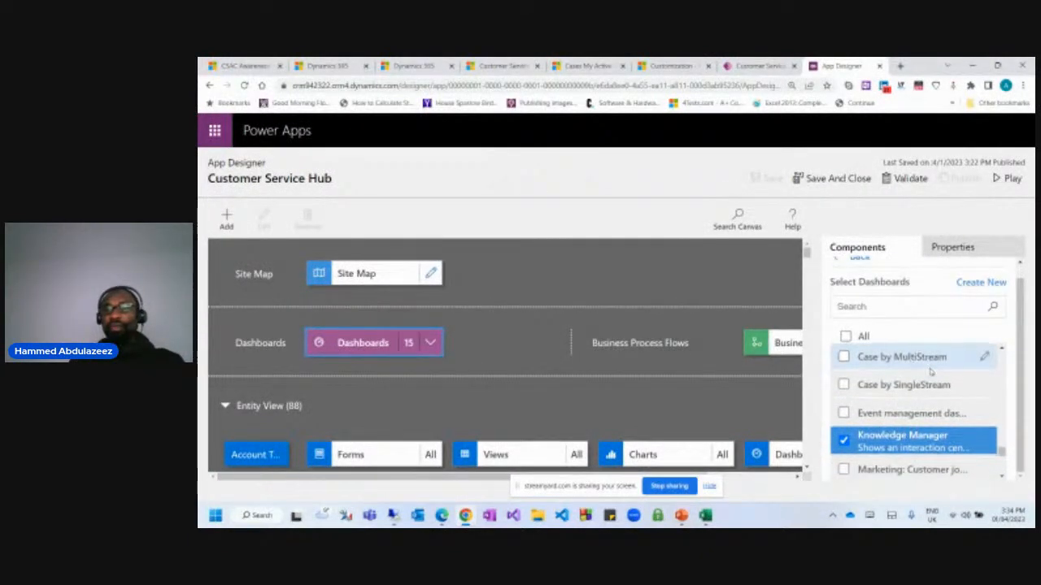
scroll(925, 402, down, 3)
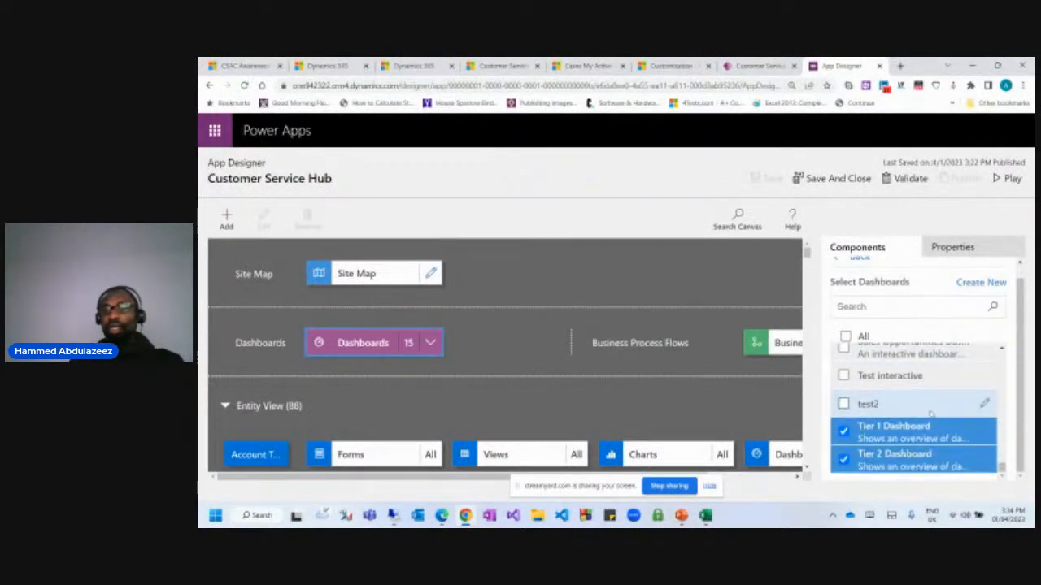
scroll(930, 415, up, 3)
scroll(928, 416, down, 2)
scroll(925, 416, up, 2)
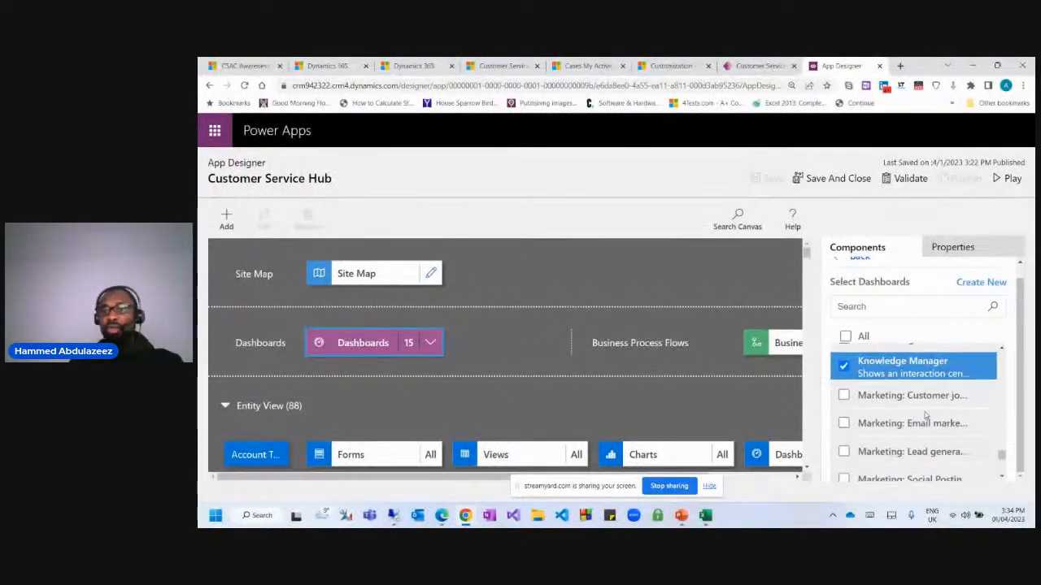
click(876, 307)
text(mul)
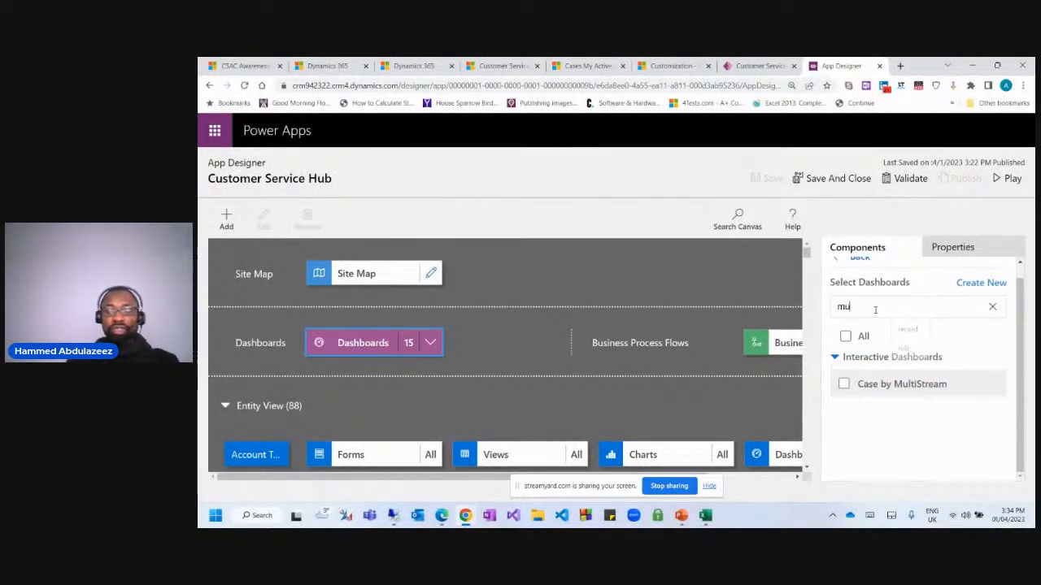
key(BackSpace)
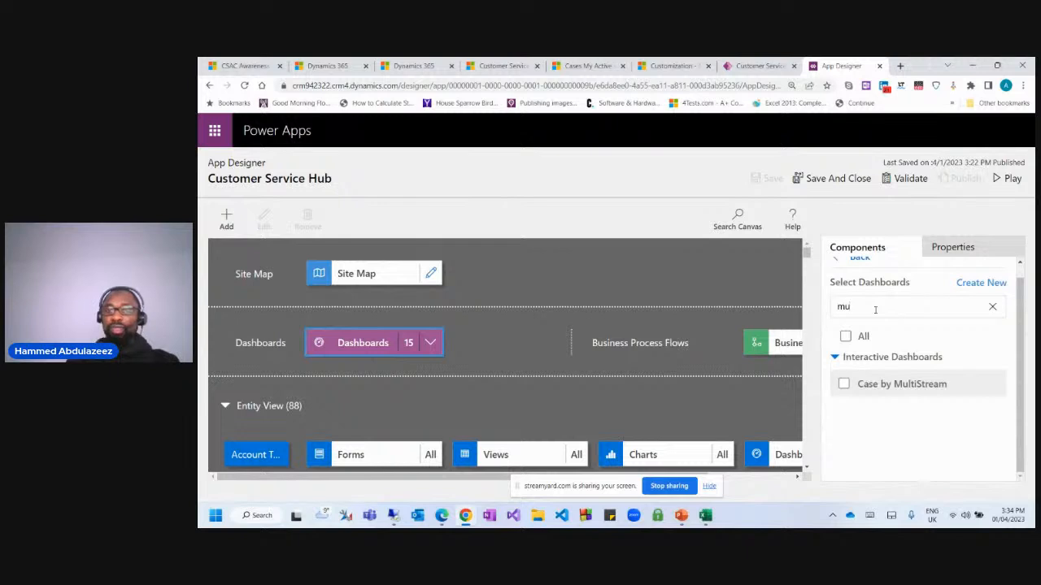
click(846, 385)
text(single)
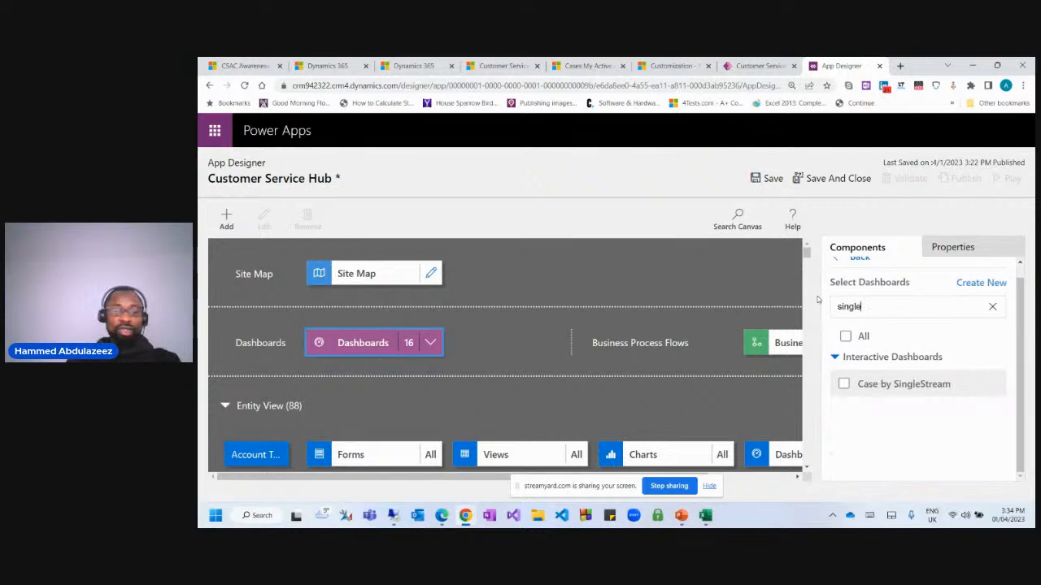
click(844, 384)
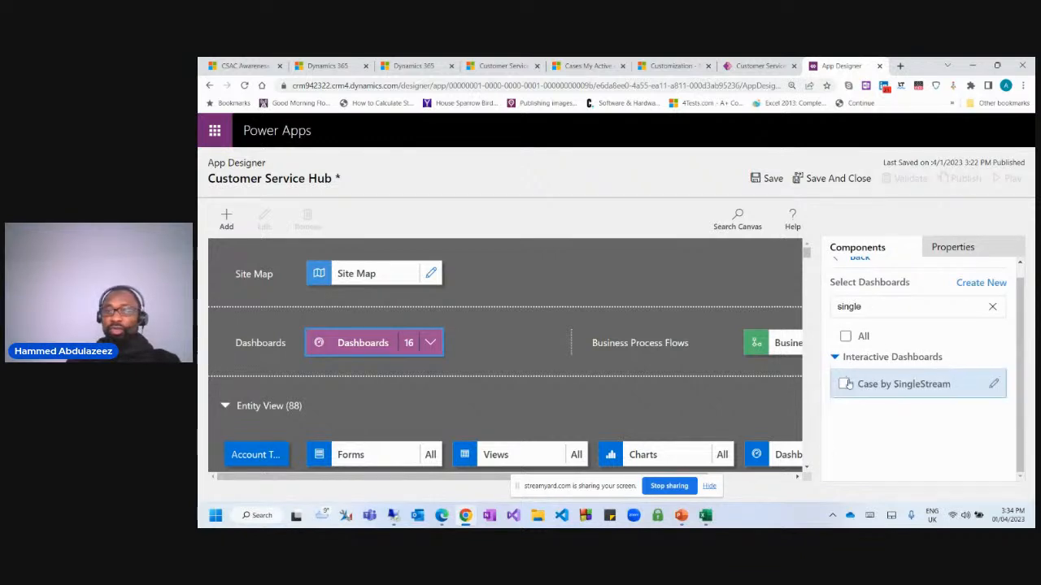
click(769, 179)
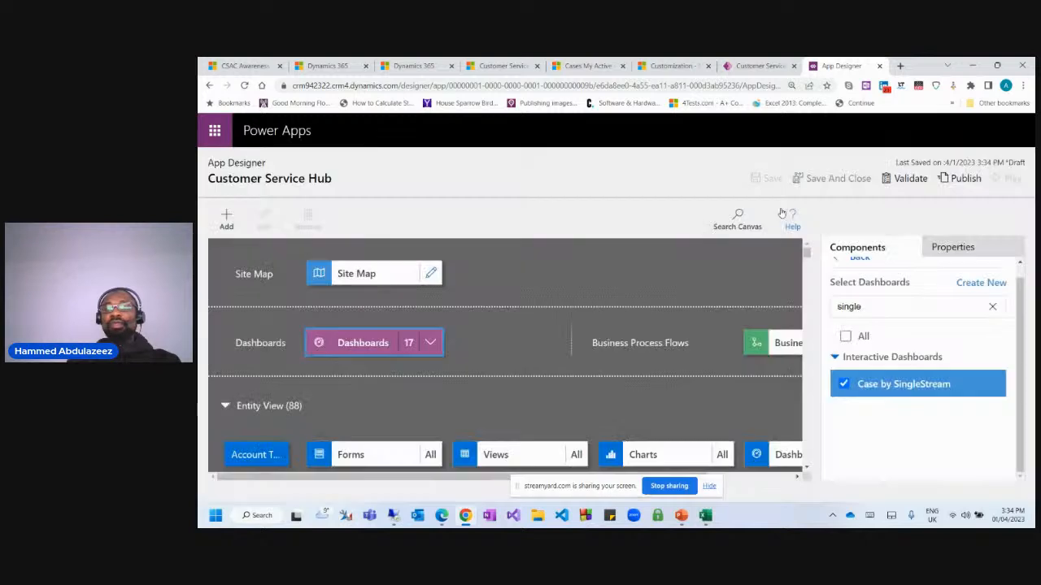
Filter the app's charts to the Case table and publish the app.
click(855, 258)
scroll(940, 386, down, 1)
scroll(940, 386, down, 1)
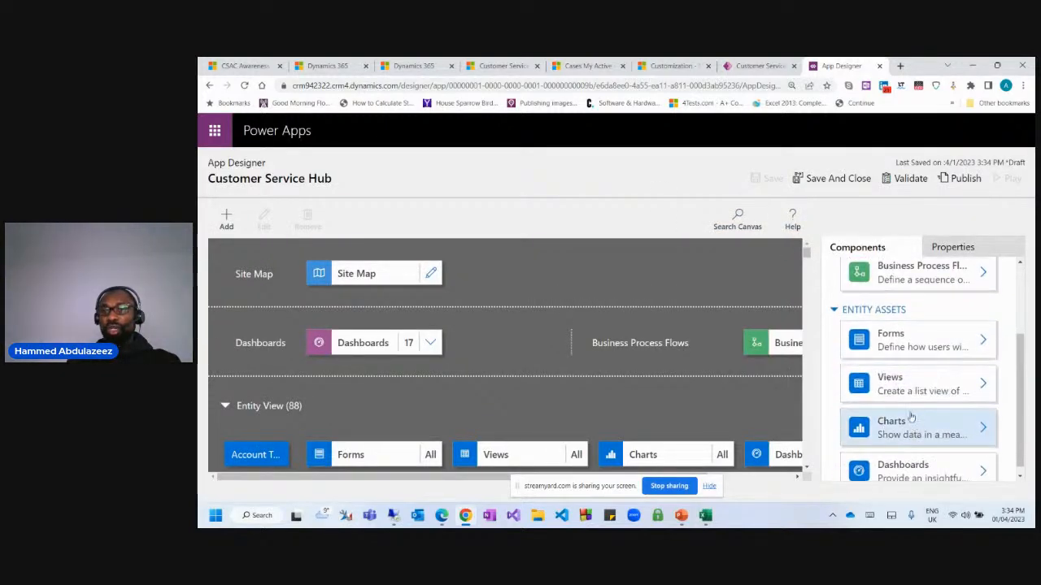
click(914, 420)
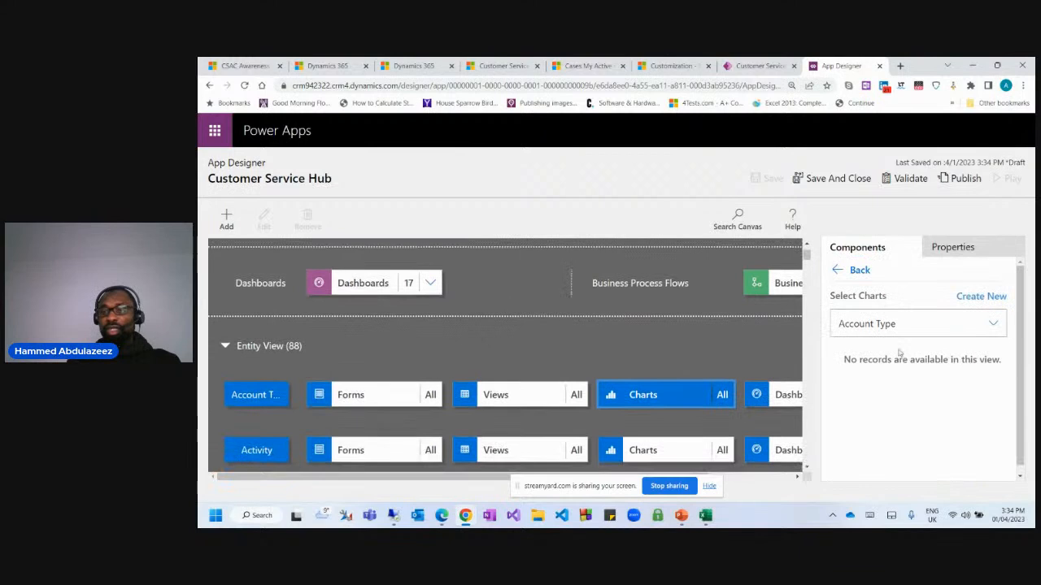
click(945, 324)
text(caa)
key(ctrl+a)
key(BackSpace)
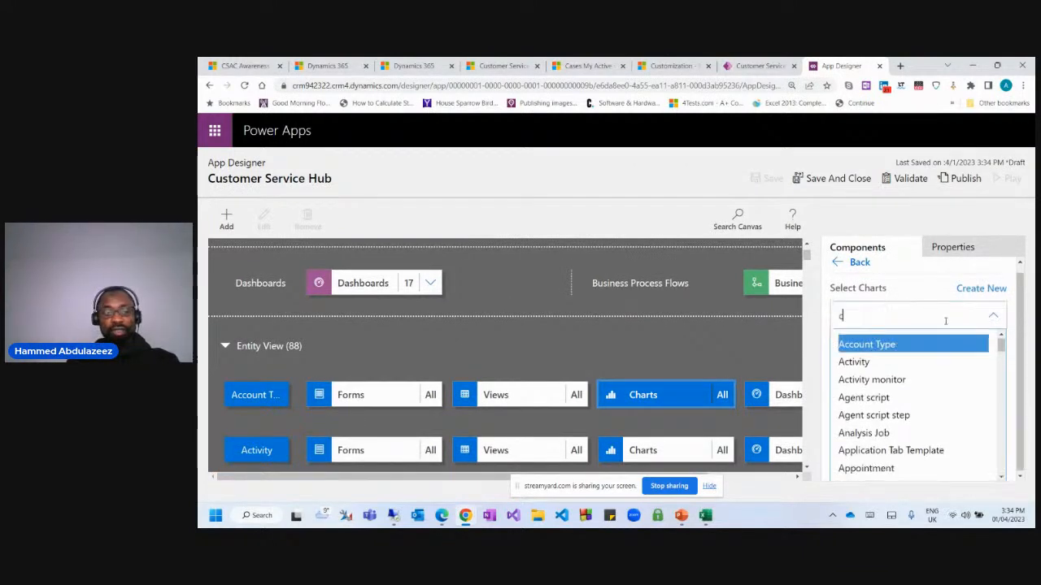
text(case)
click(927, 415)
scroll(927, 417, down, 5)
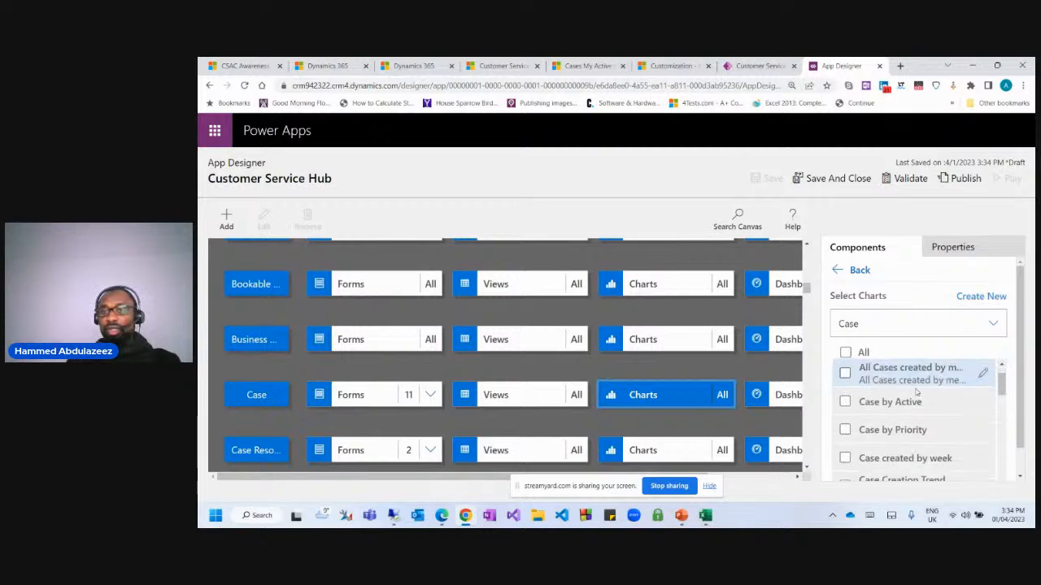
scroll(927, 417, down, 3)
scroll(976, 422, up, 5)
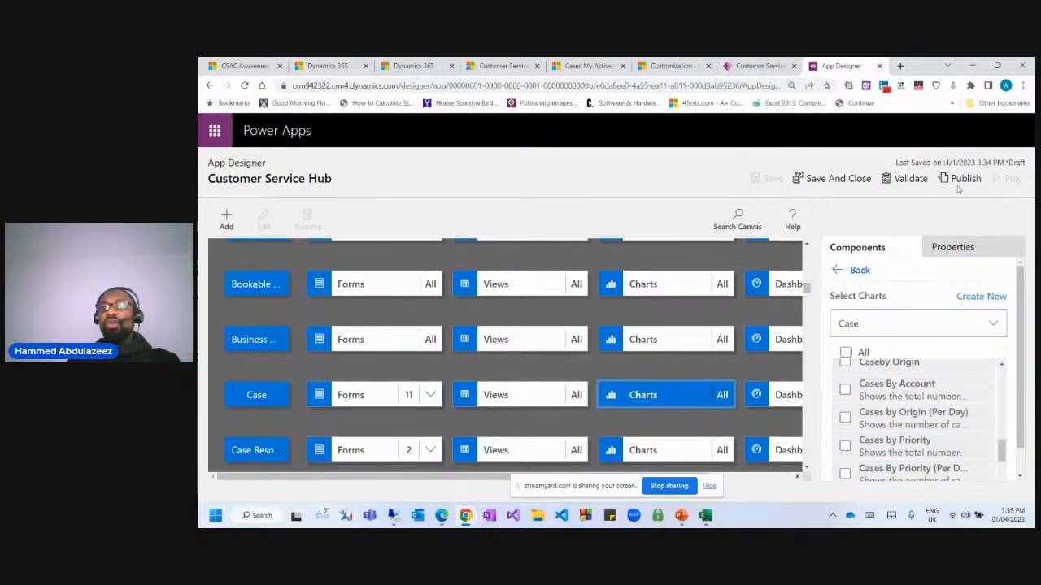
click(959, 177)
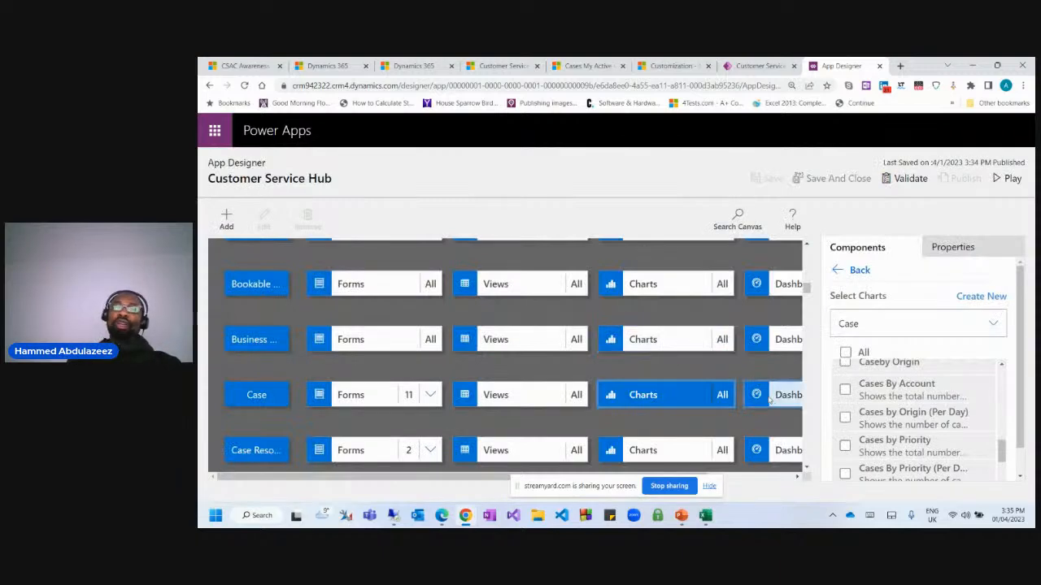
After publishing finishes, open the Dashboards tile on the Case row.
click(774, 396)
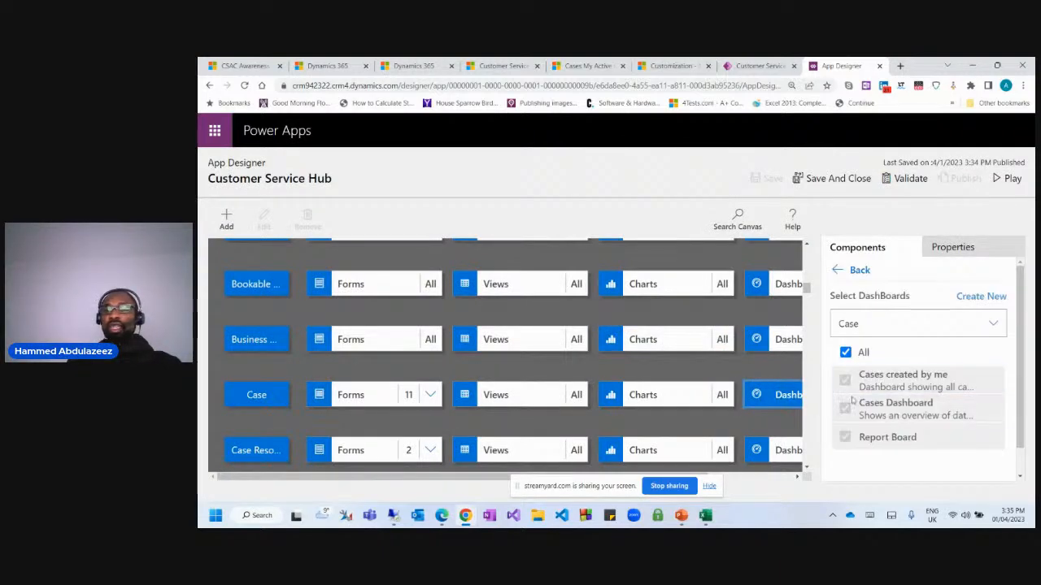
Bring up the app's full list of selected dashboards.
scroll(704, 382, up, 5)
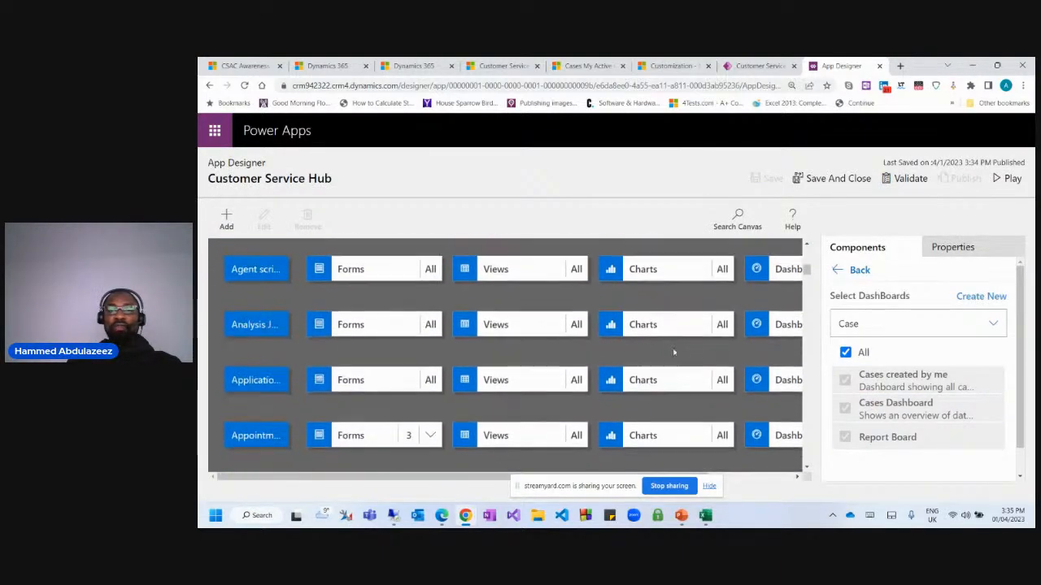
scroll(666, 352, up, 5)
scroll(634, 348, down, 1)
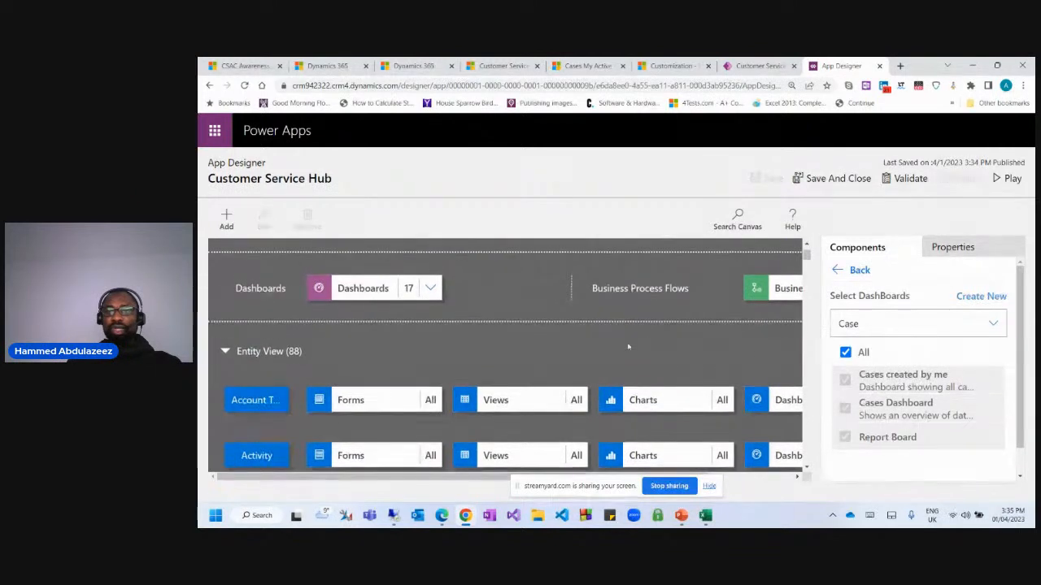
click(363, 288)
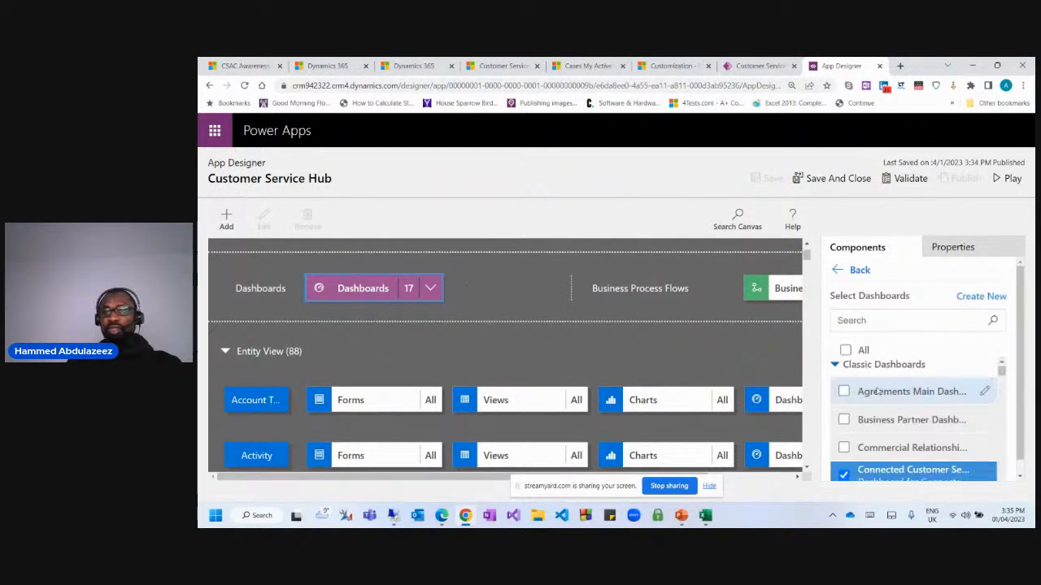
scroll(887, 398, down, 3)
scroll(903, 407, up, 2)
scroll(919, 413, down, 1)
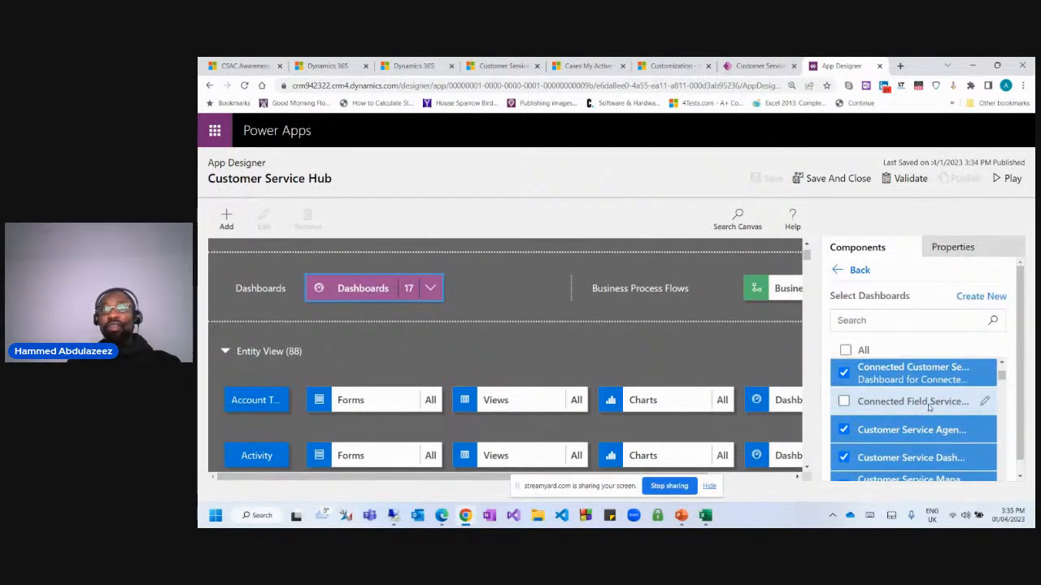
scroll(928, 406, down, 5)
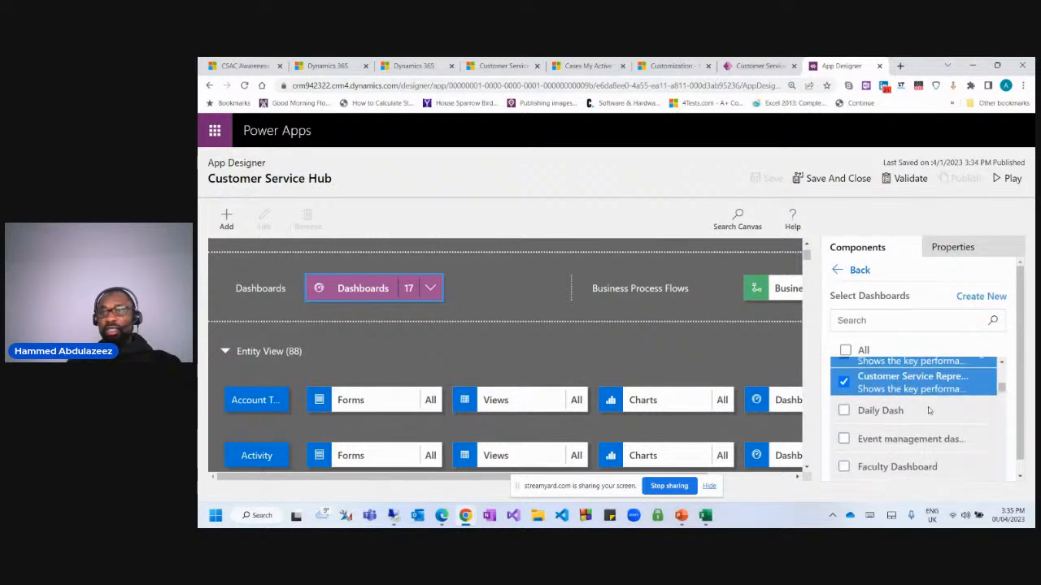
scroll(929, 411, up, 3)
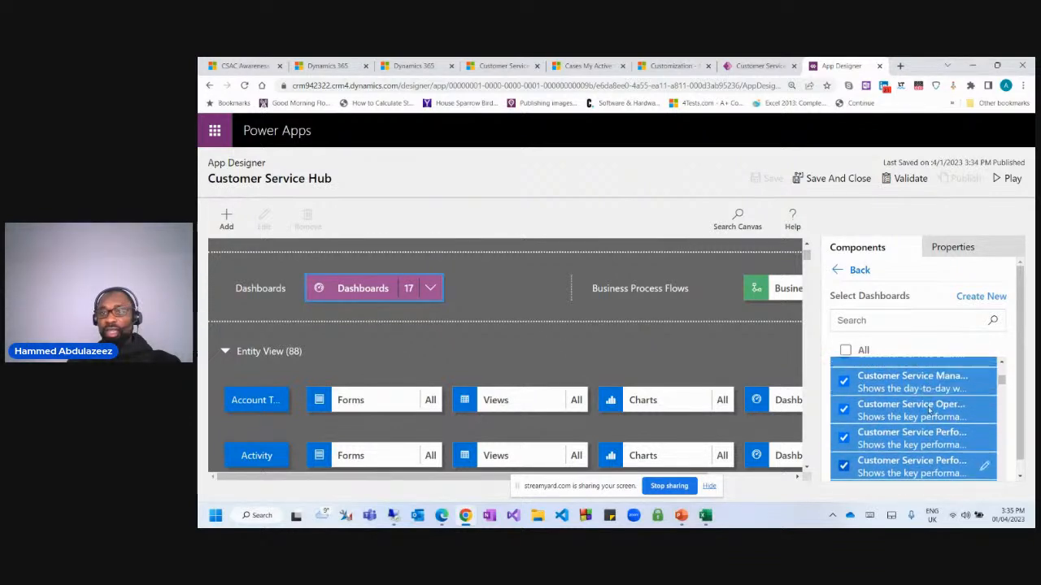
scroll(926, 406, up, 4)
Search the dashboards for 'mu' and 'single', then clear the filter.
click(894, 322)
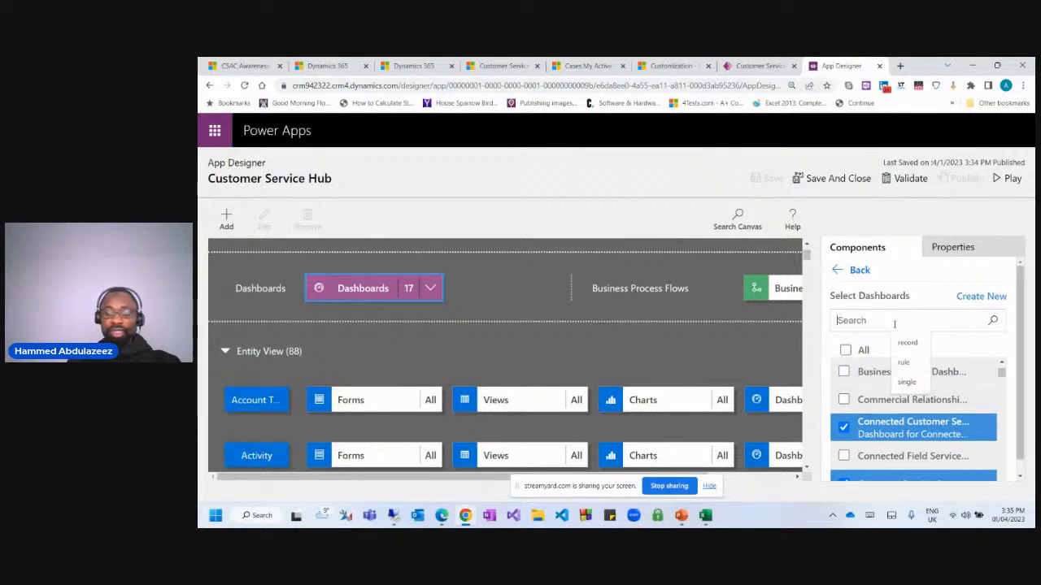
text(mu)
key(BackSpace)
key(BackSpace)
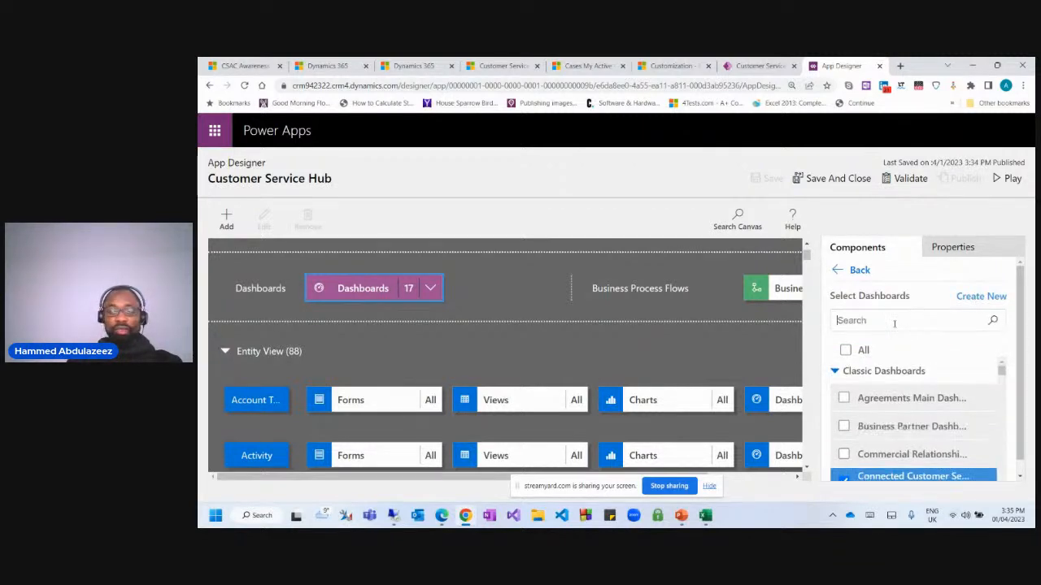
text(sin)
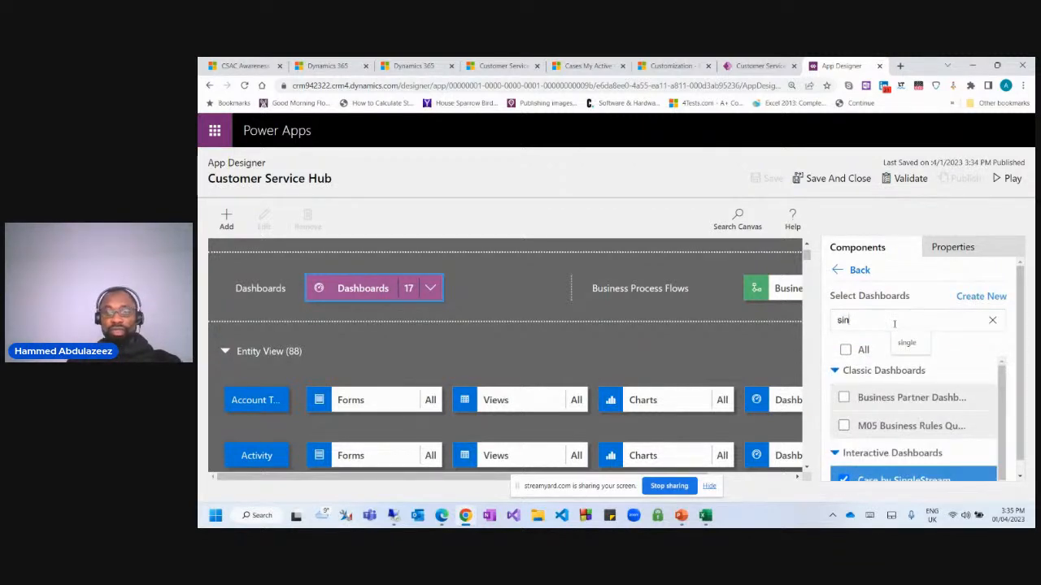
text(gle)
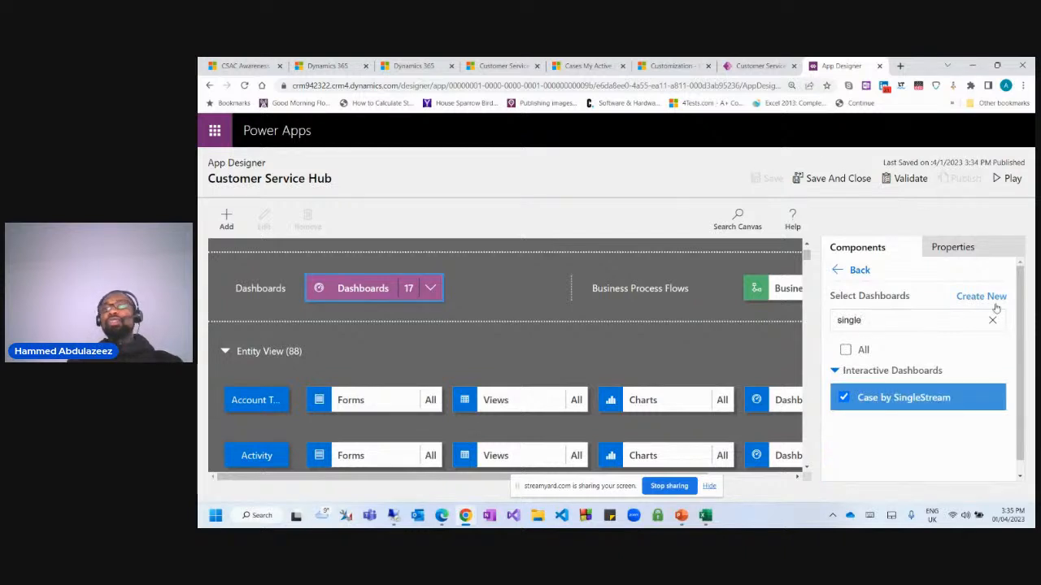
click(992, 321)
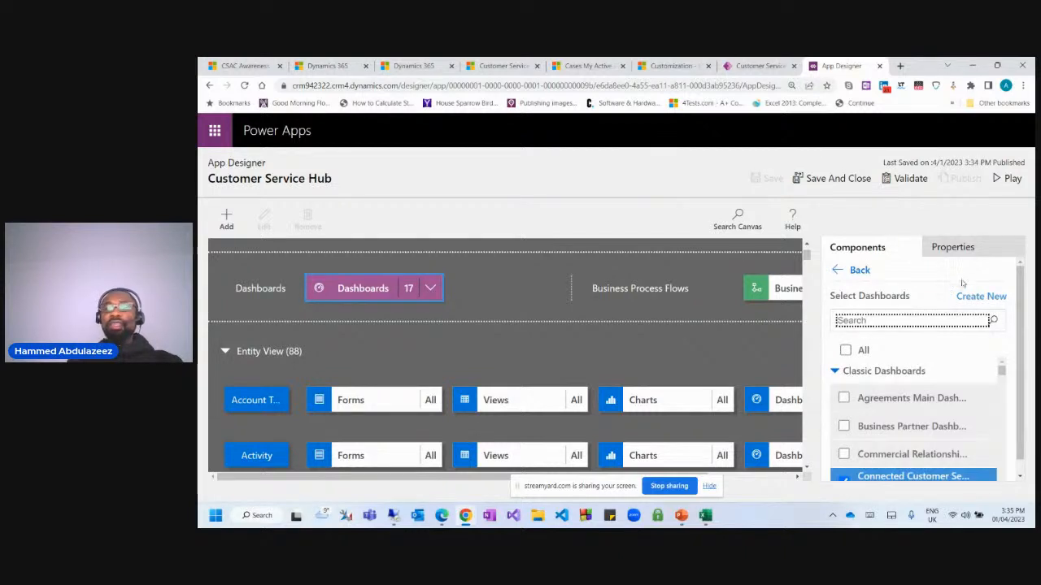
click(980, 298)
Create a classic dashboard from the 3-Column Multi-Focused Dashboard layout.
click(924, 322)
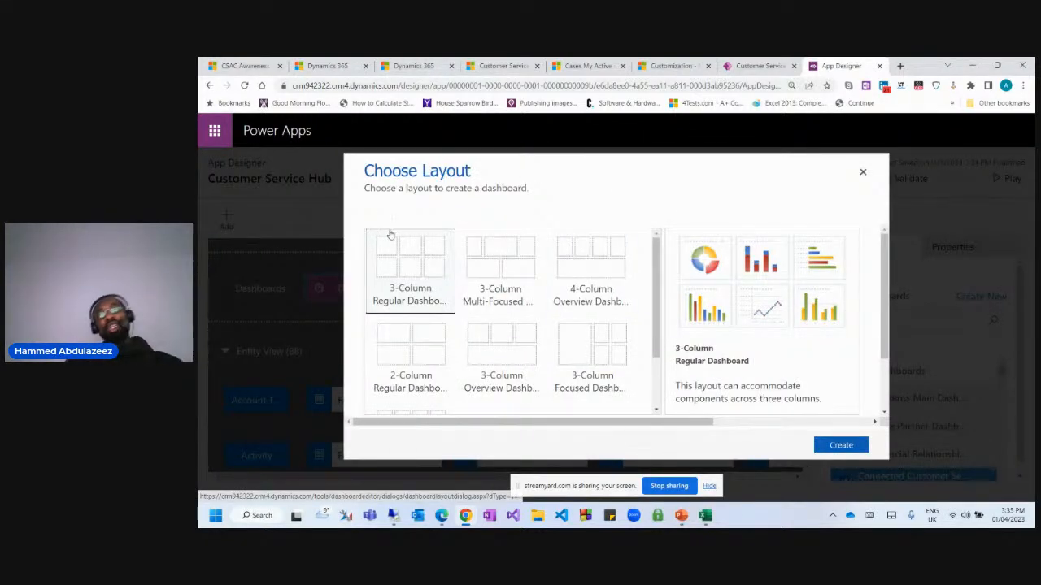
scroll(574, 292, down, 1)
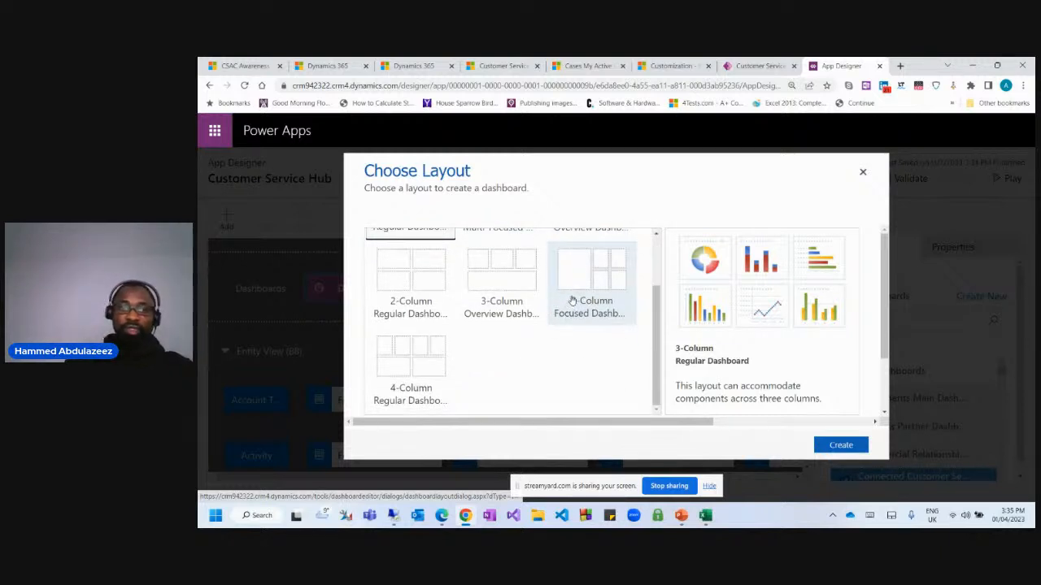
scroll(574, 301, up, 1)
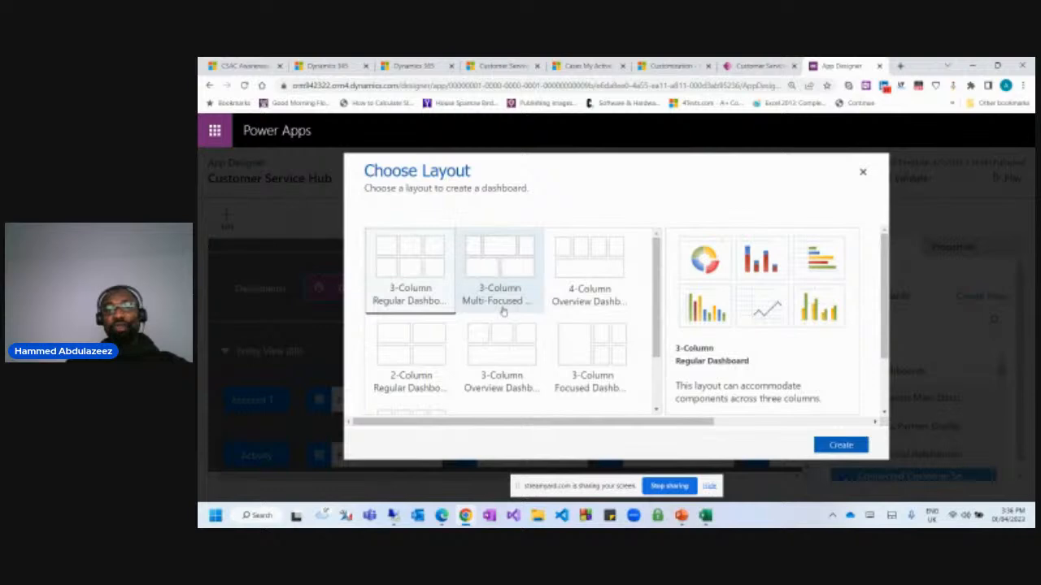
click(502, 254)
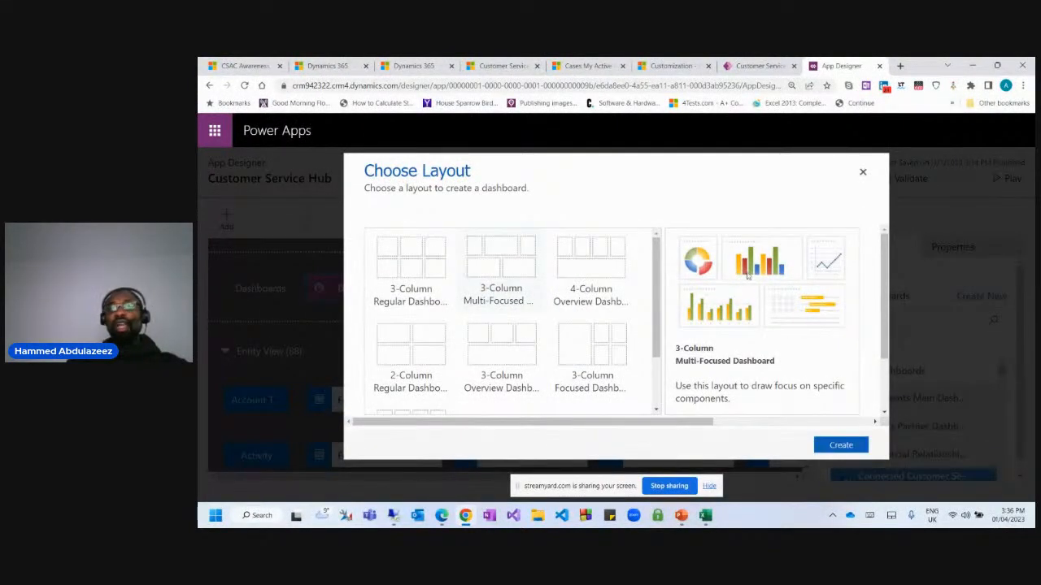
click(841, 445)
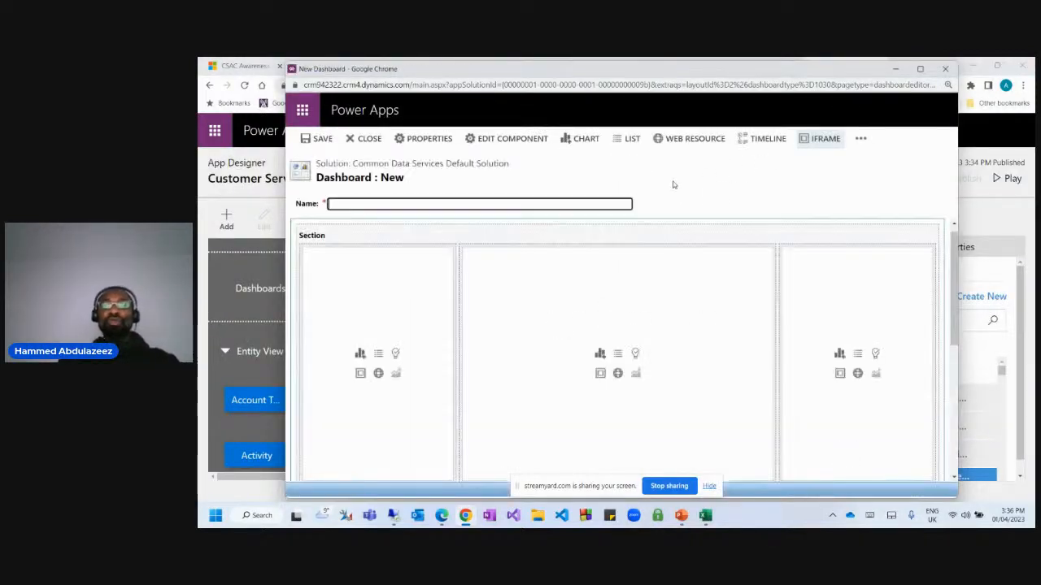
Maximize the new dashboard's editor window after reviewing its three empty component columns and two lower cells.
scroll(588, 298, down, 3)
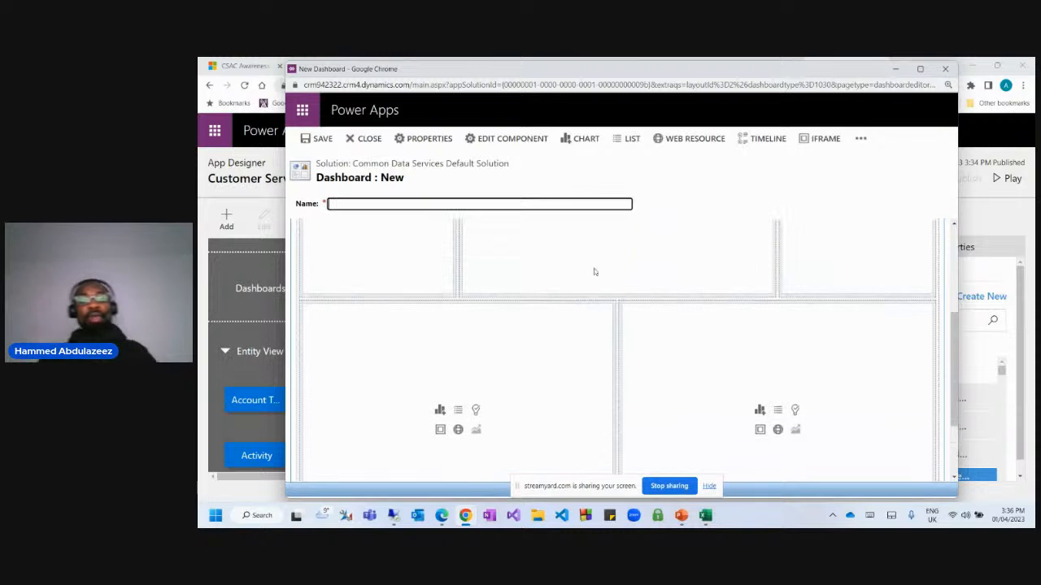
scroll(593, 272, up, 3)
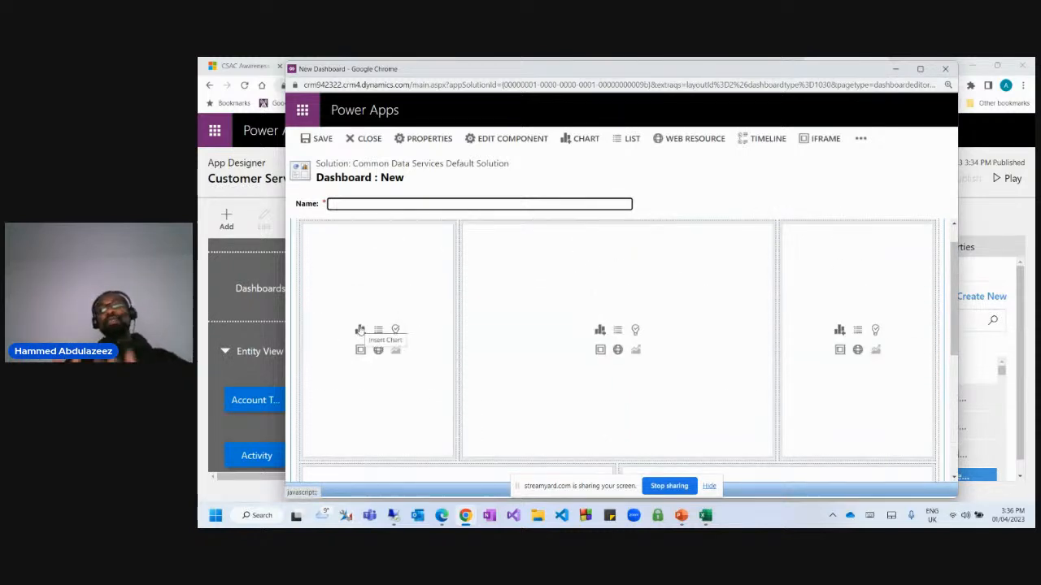
click(924, 68)
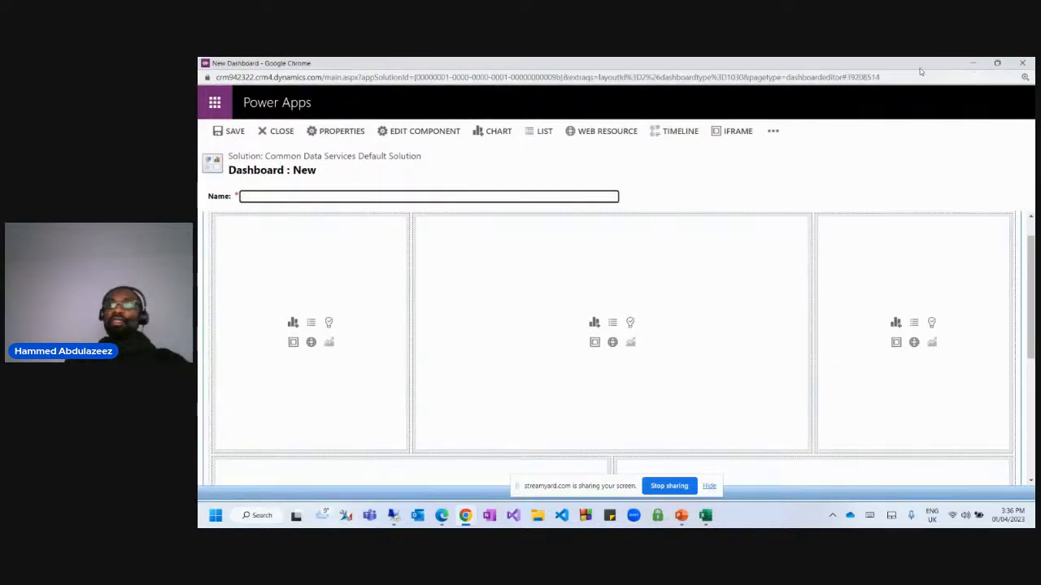
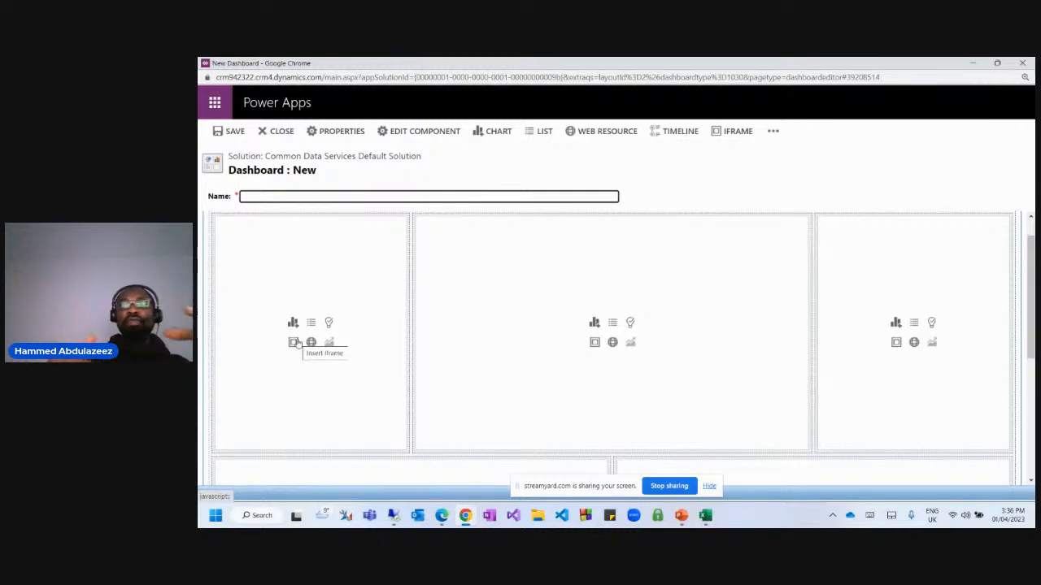
Try embedding a web page in the first cell, then cancel it and dismiss the error.
click(293, 342)
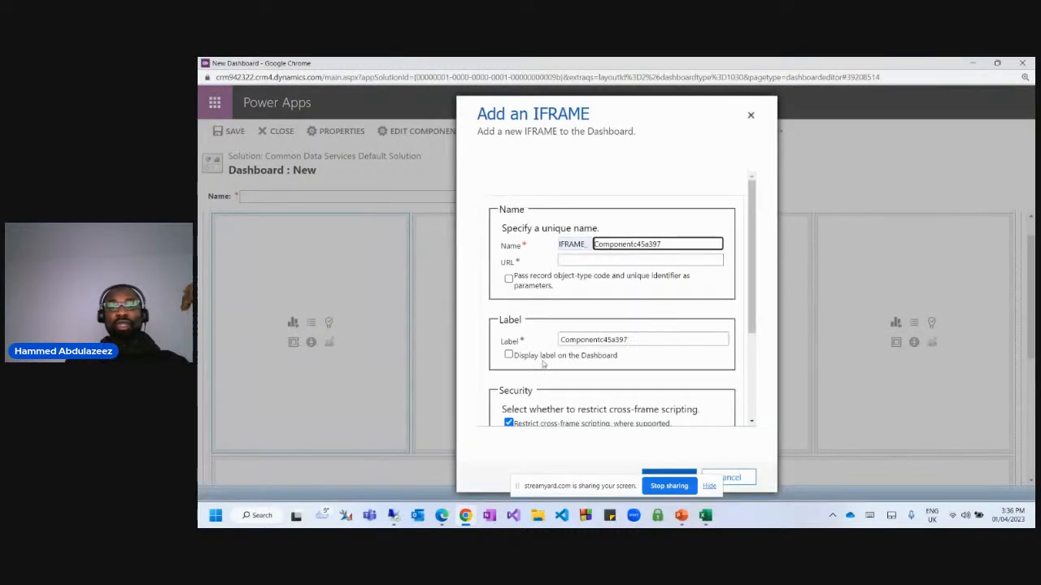
scroll(648, 253, down, 5)
scroll(648, 353, up, 5)
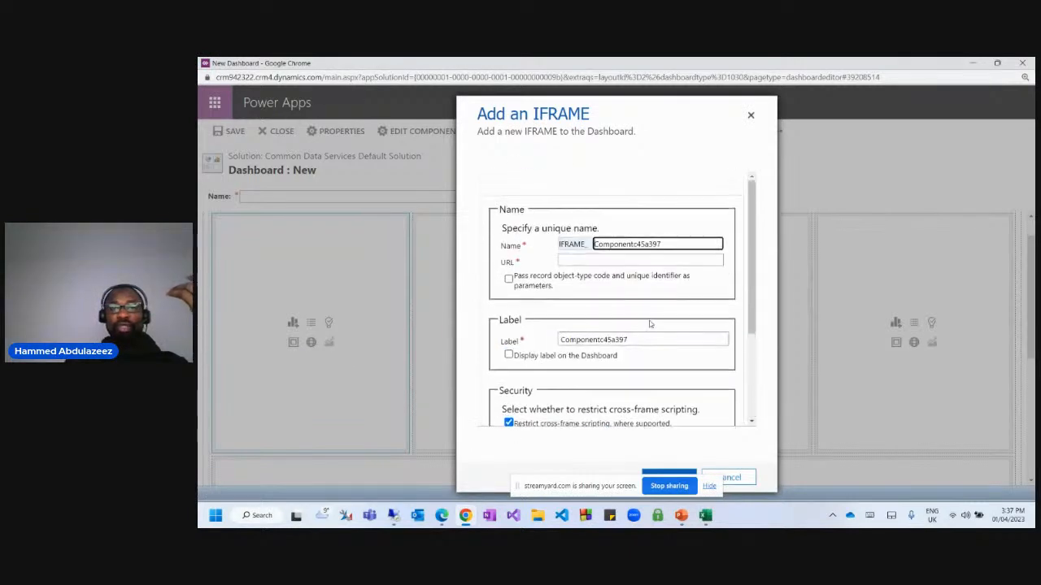
click(569, 260)
scroll(651, 371, down, 5)
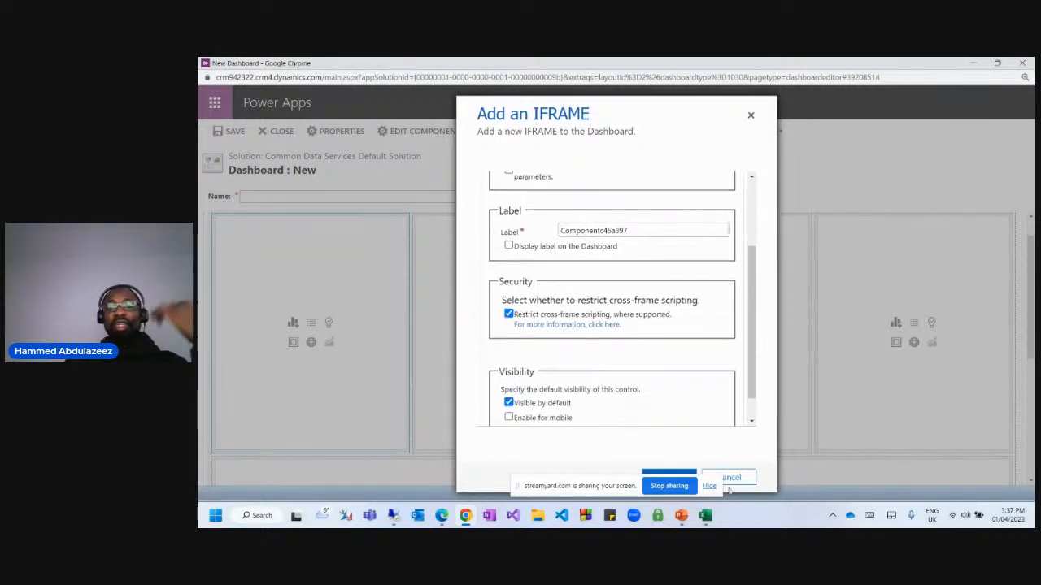
click(729, 477)
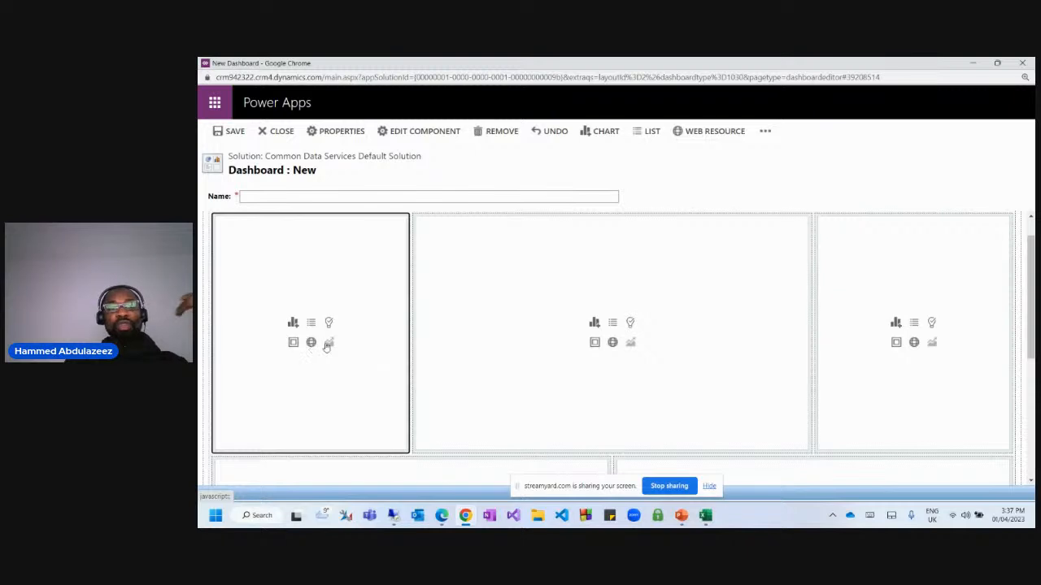
click(326, 344)
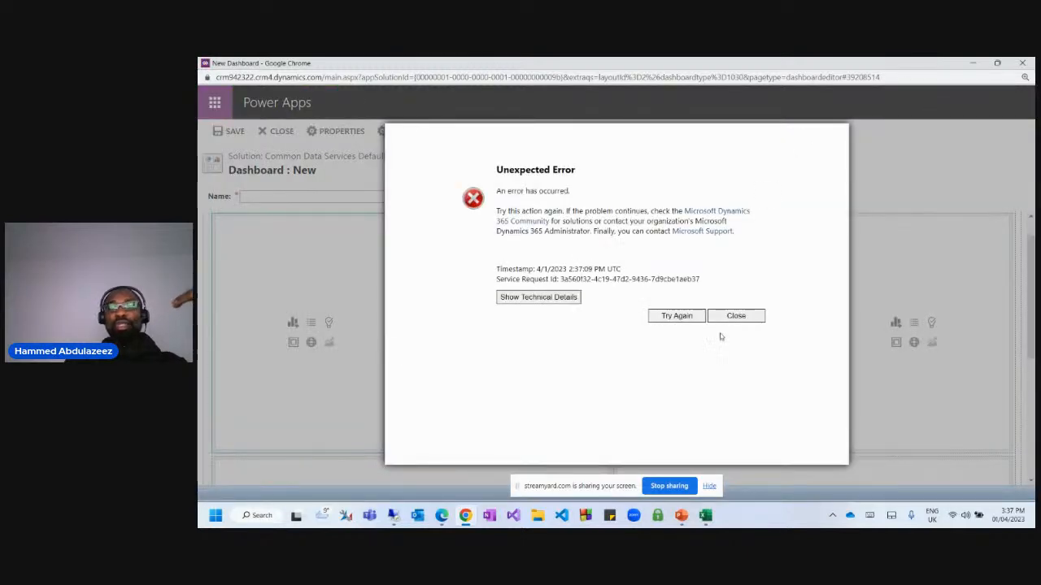
click(736, 317)
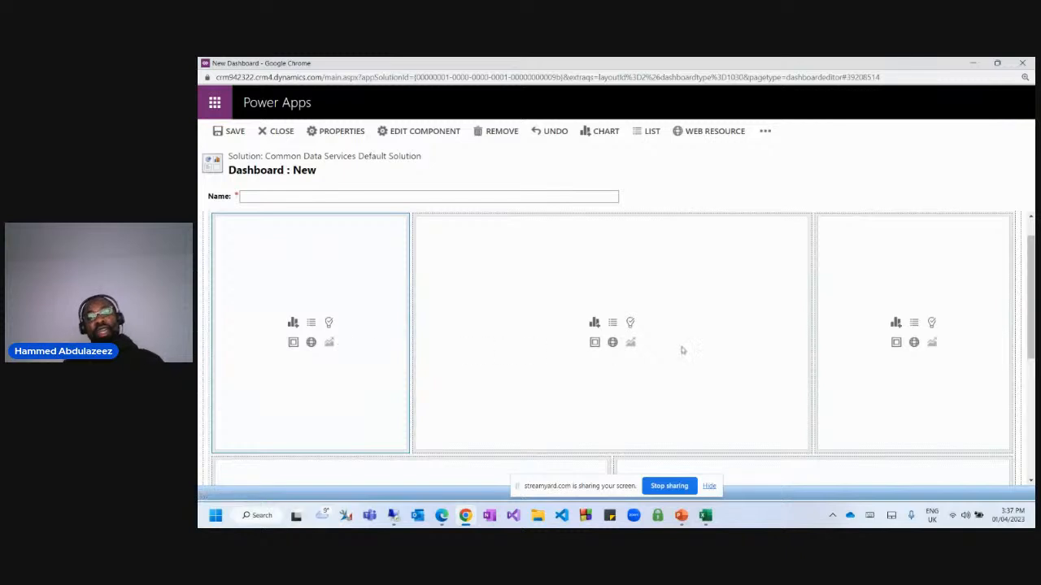
Name the dashboard 'Classic Dashboards'.
click(311, 196)
text(c)
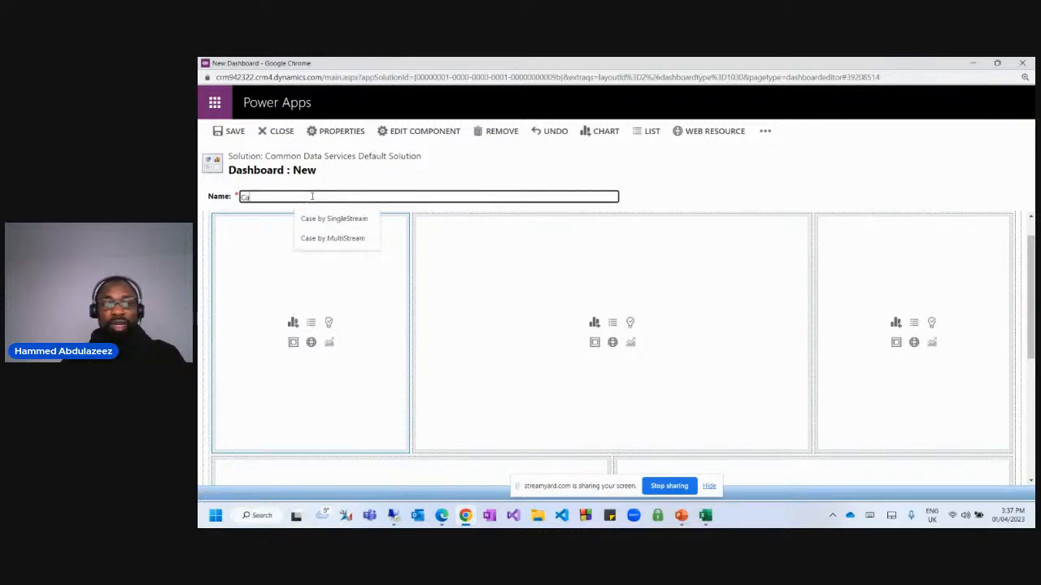
text(lassic Dashboards)
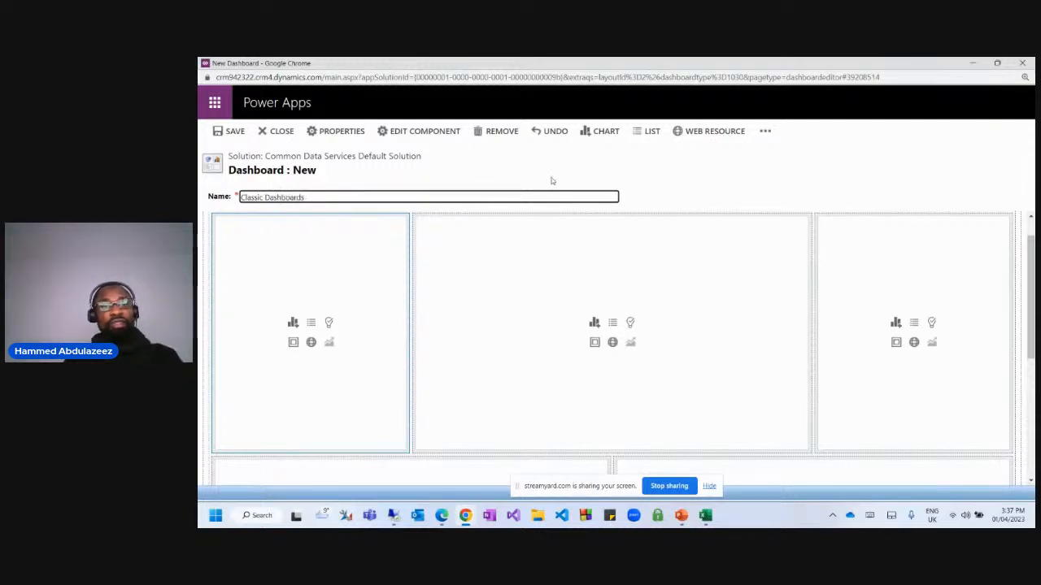
click(799, 170)
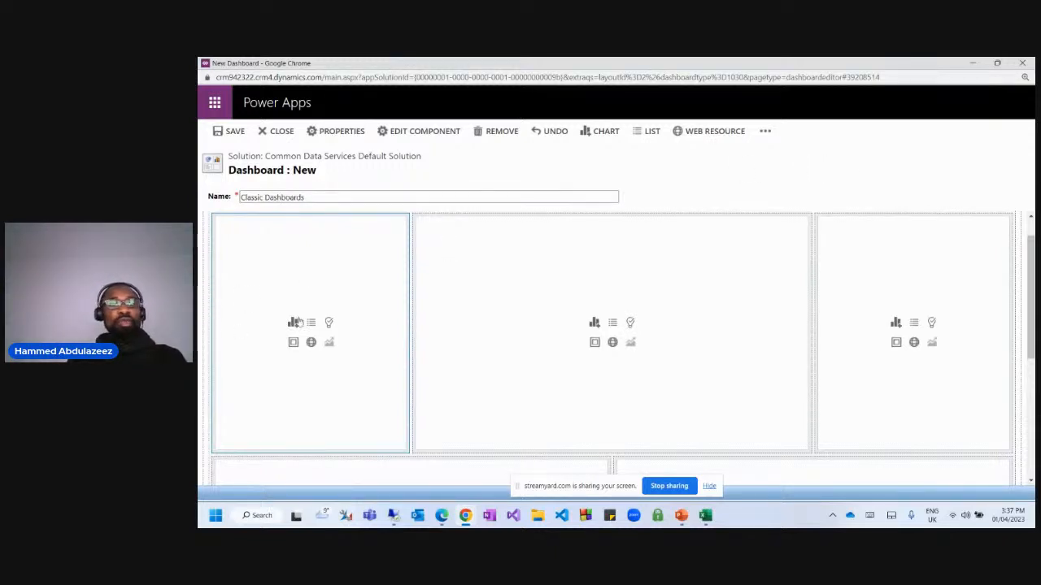
Add the Case chart Active Cases by Agent, using the All Cases view, to the first cell.
click(292, 323)
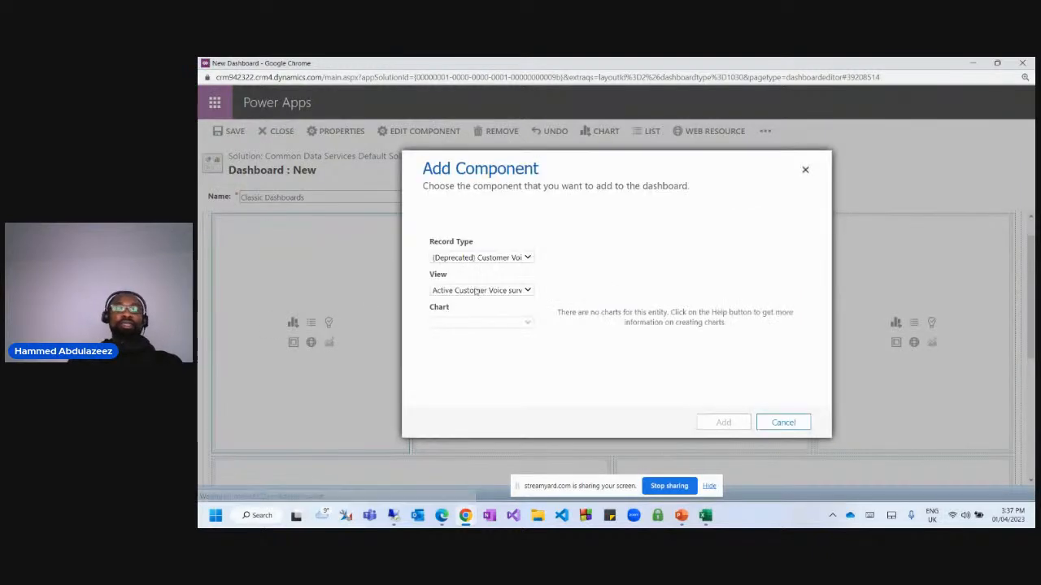
click(463, 257)
key(c)
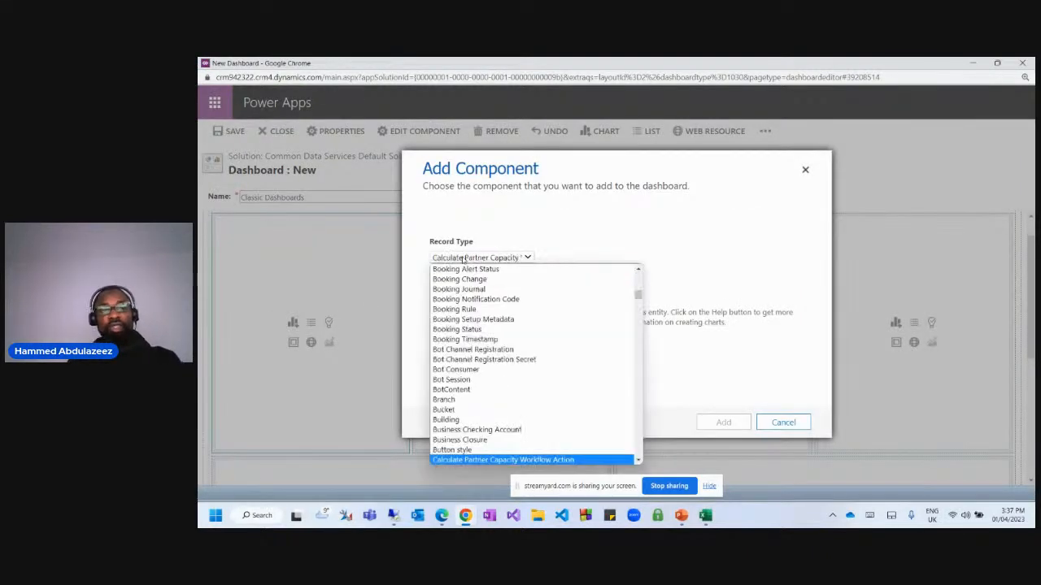
key(a)
key(s)
key(e)
key(Return)
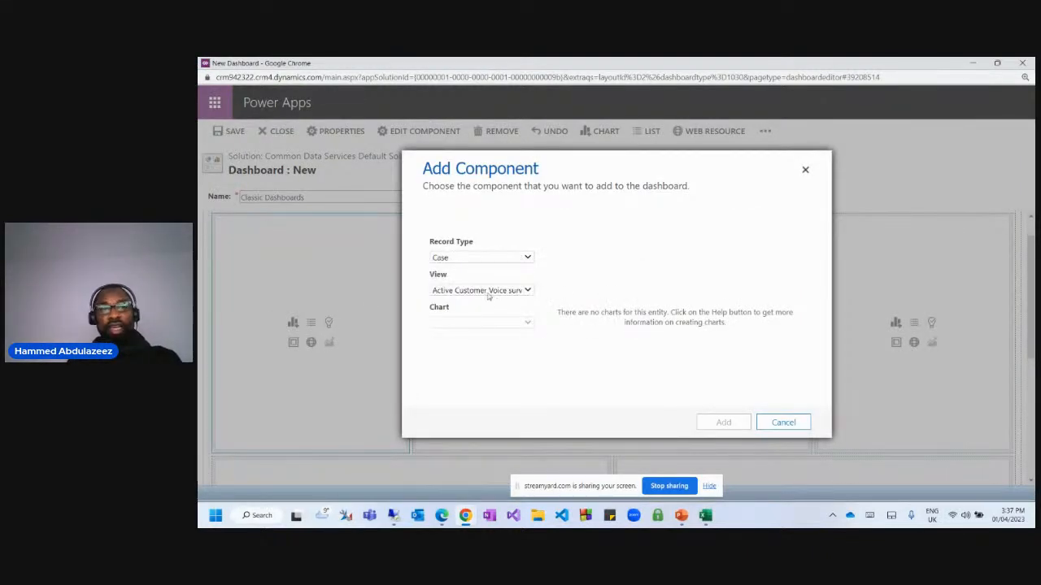
click(488, 293)
scroll(556, 364, up, 1)
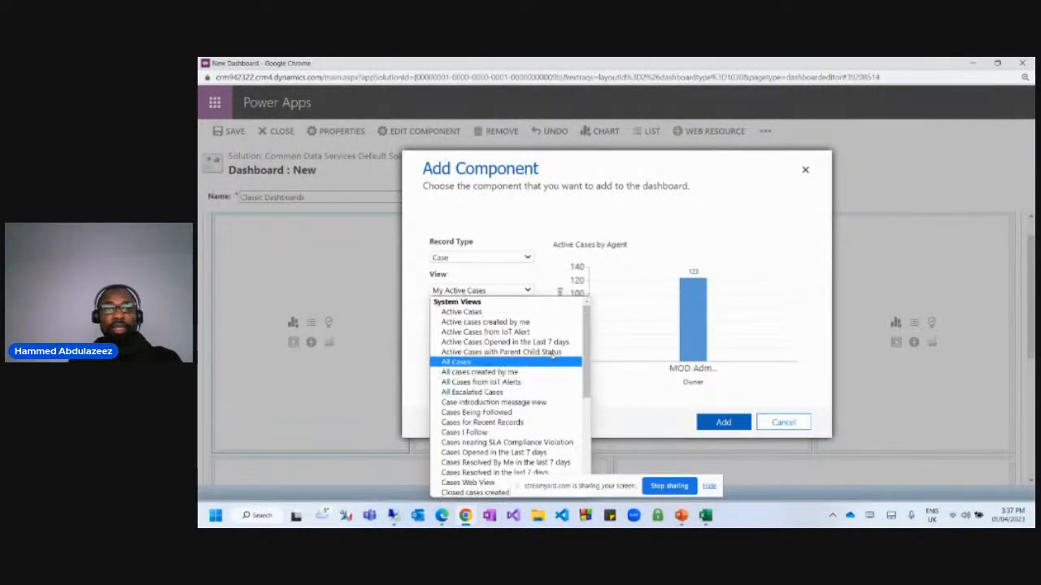
click(459, 364)
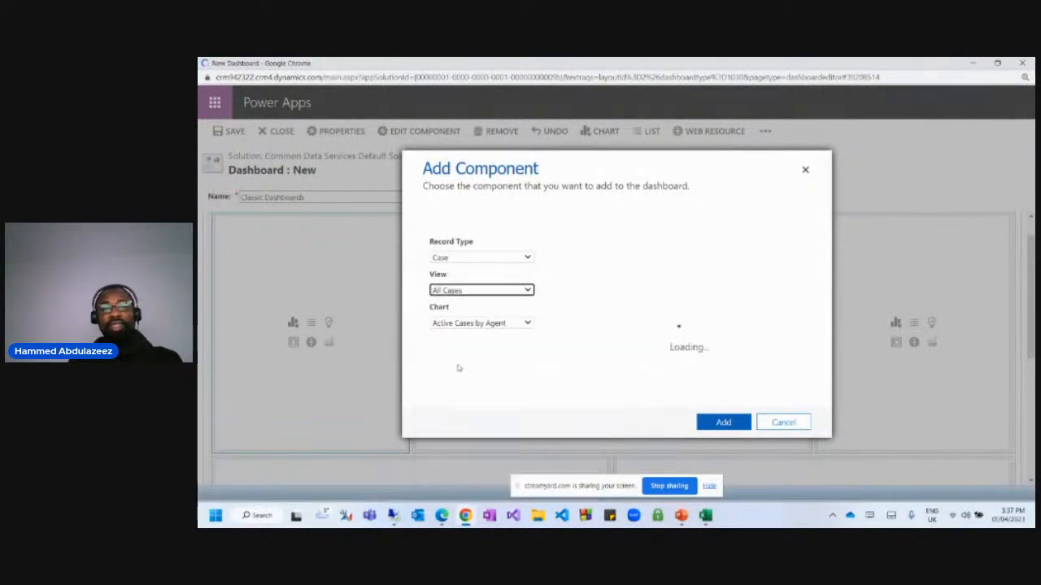
click(489, 323)
click(445, 367)
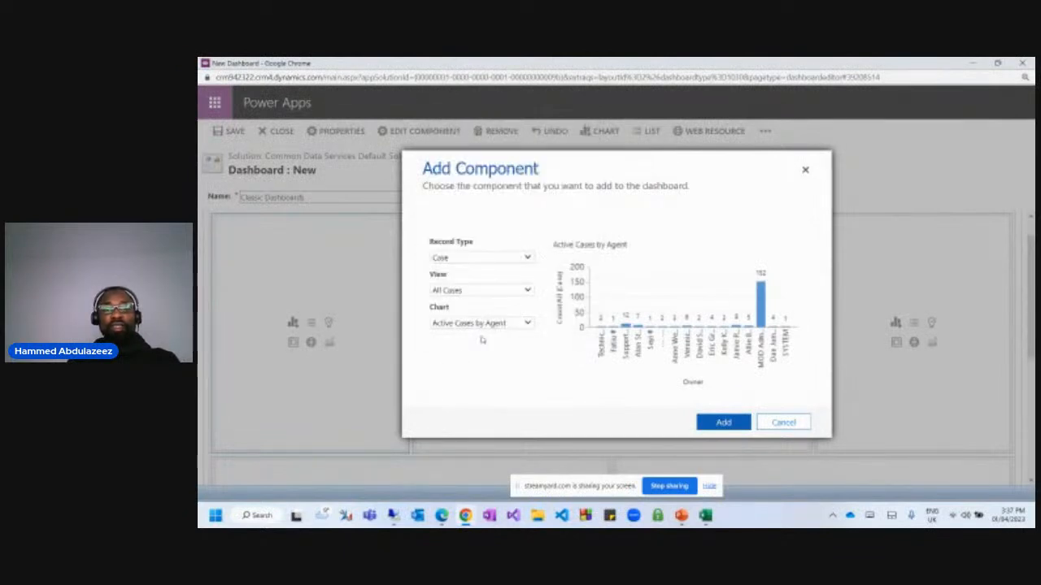
click(723, 422)
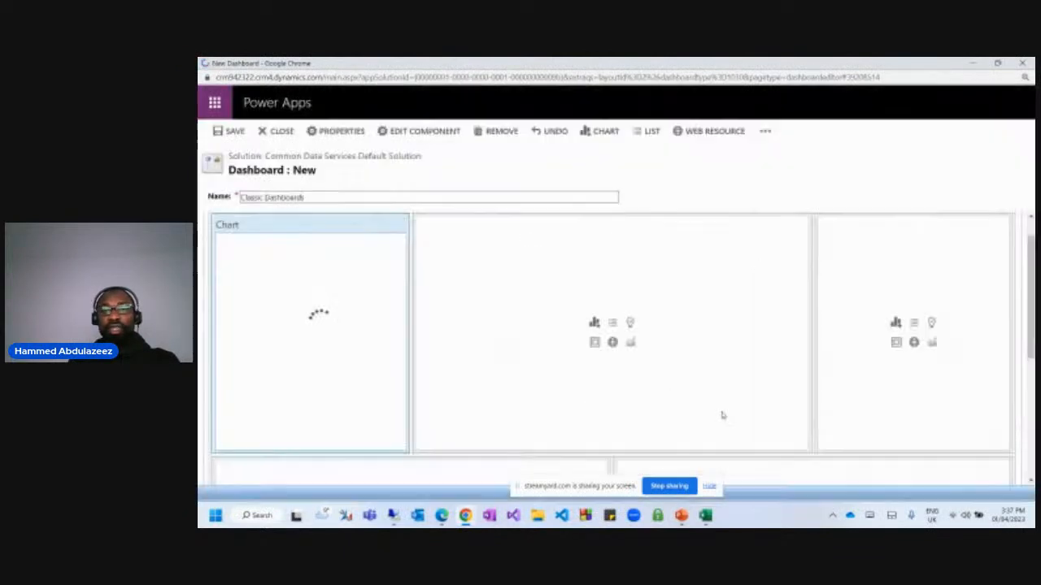
Put a Case Active Cases by Agent chart on the All Escalated Cases view in the middle cell.
click(594, 325)
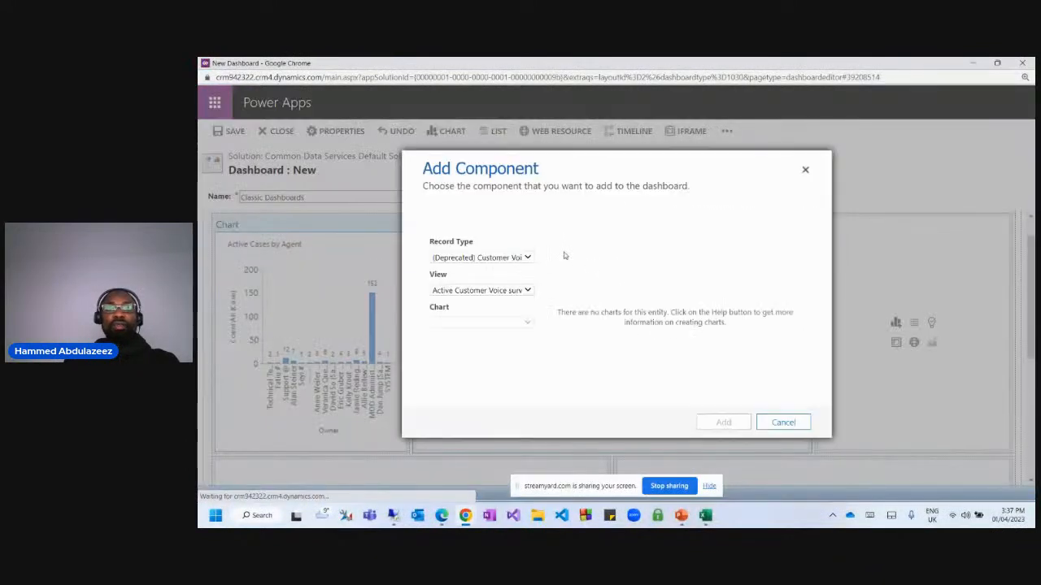
click(469, 258)
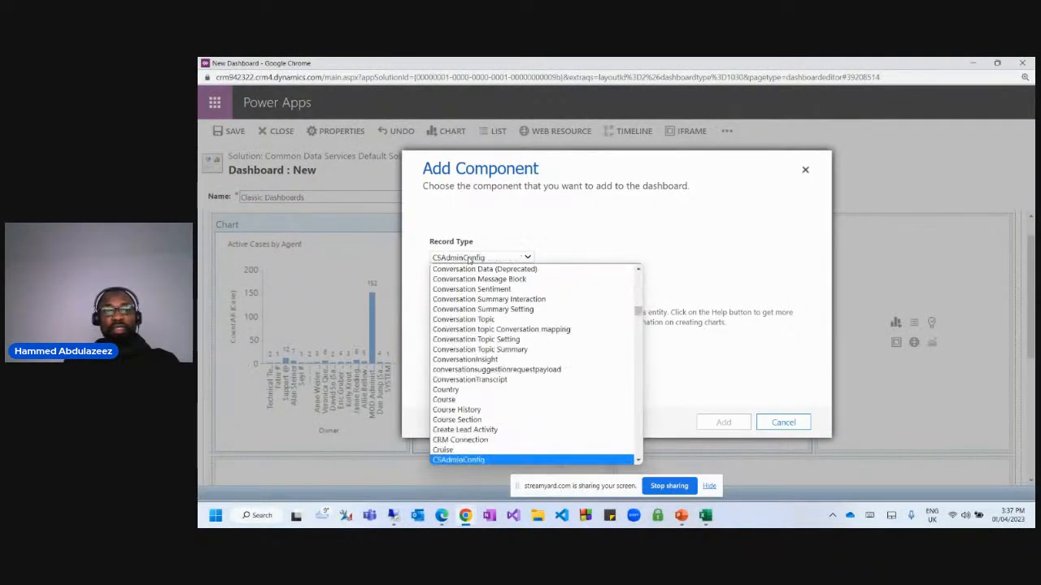
key(Down)
key(Down)
key(Down)
key(Down)
key(Down)
key(Down)
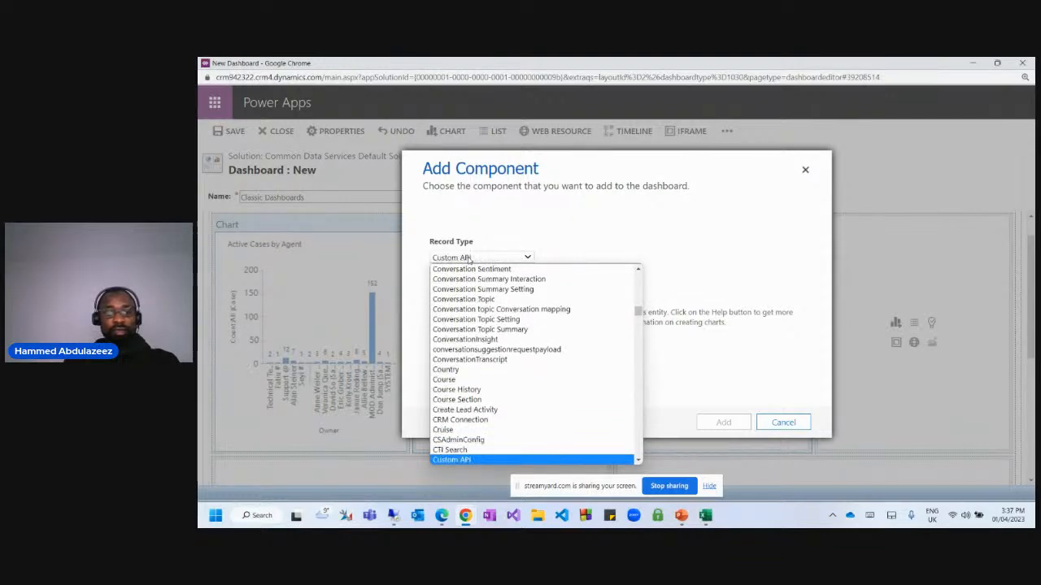
text(case)
key(Return)
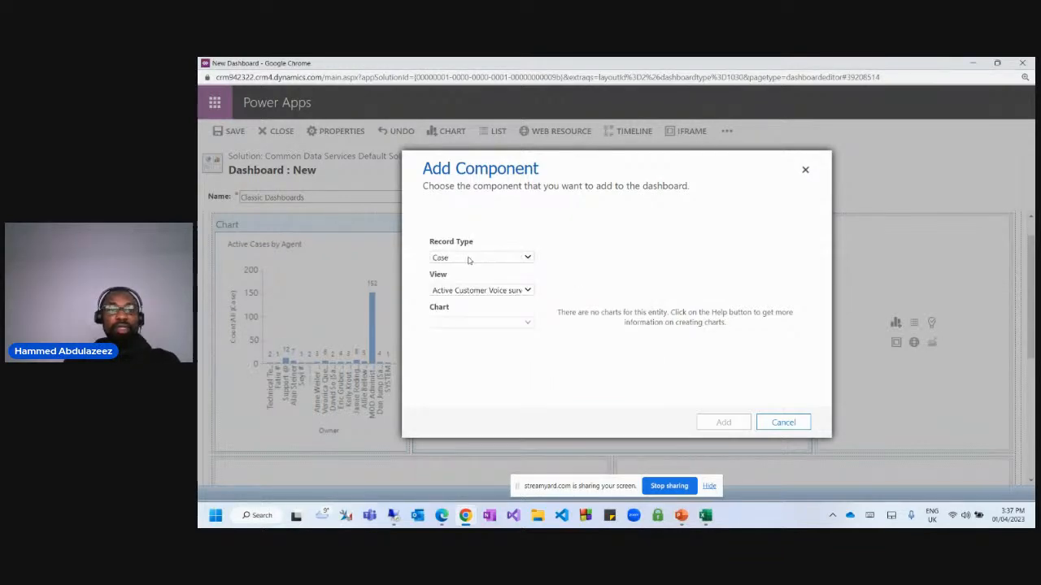
click(501, 294)
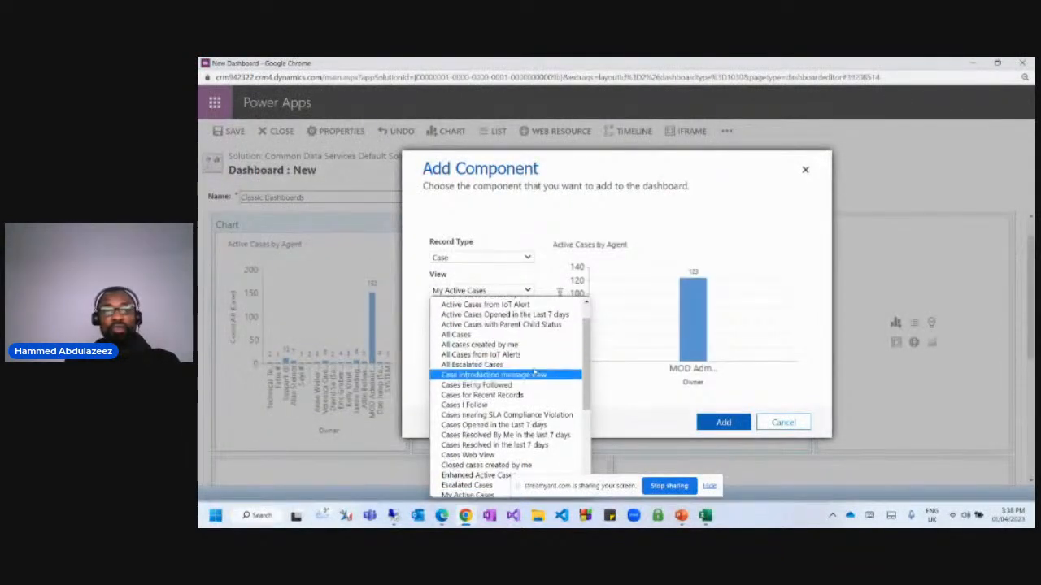
scroll(524, 379, up, 1)
scroll(529, 387, down, 5)
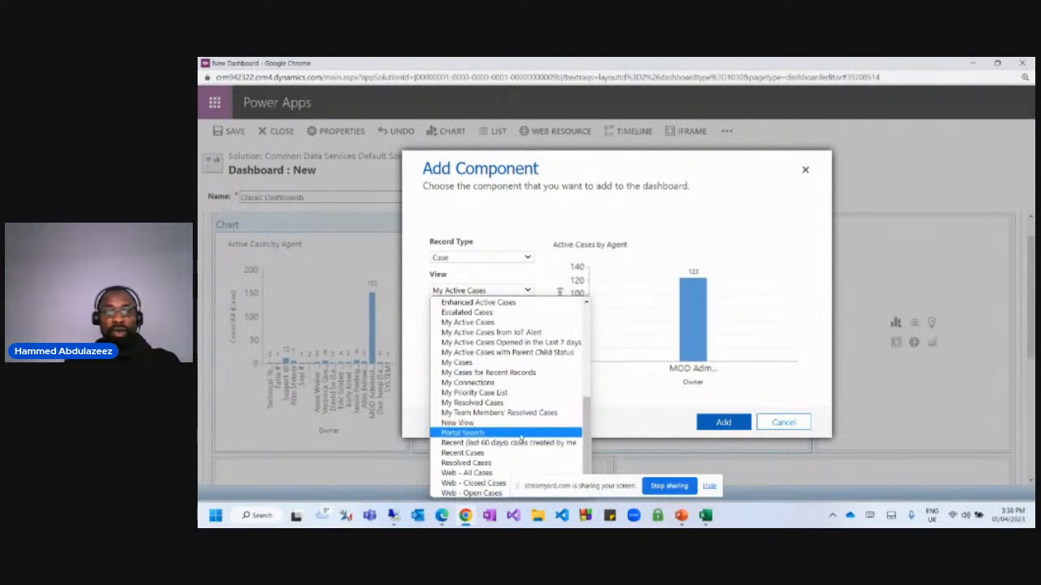
click(504, 394)
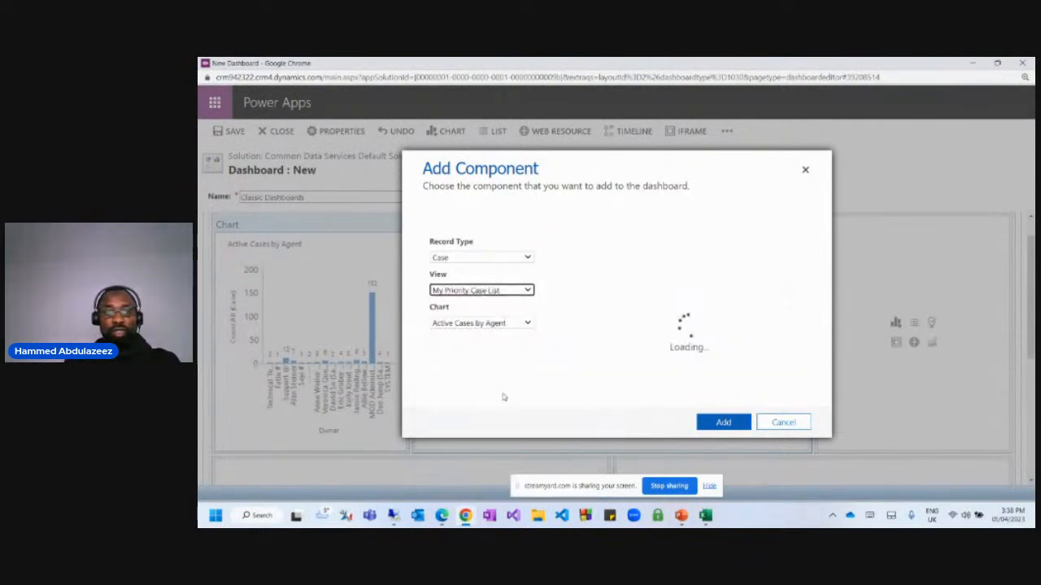
click(486, 295)
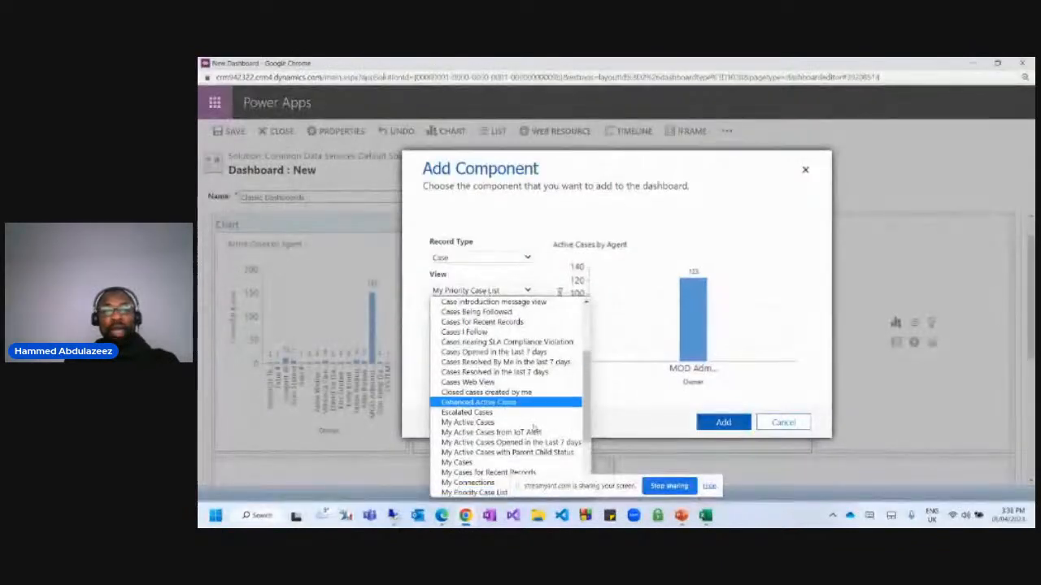
scroll(584, 392, up, 3)
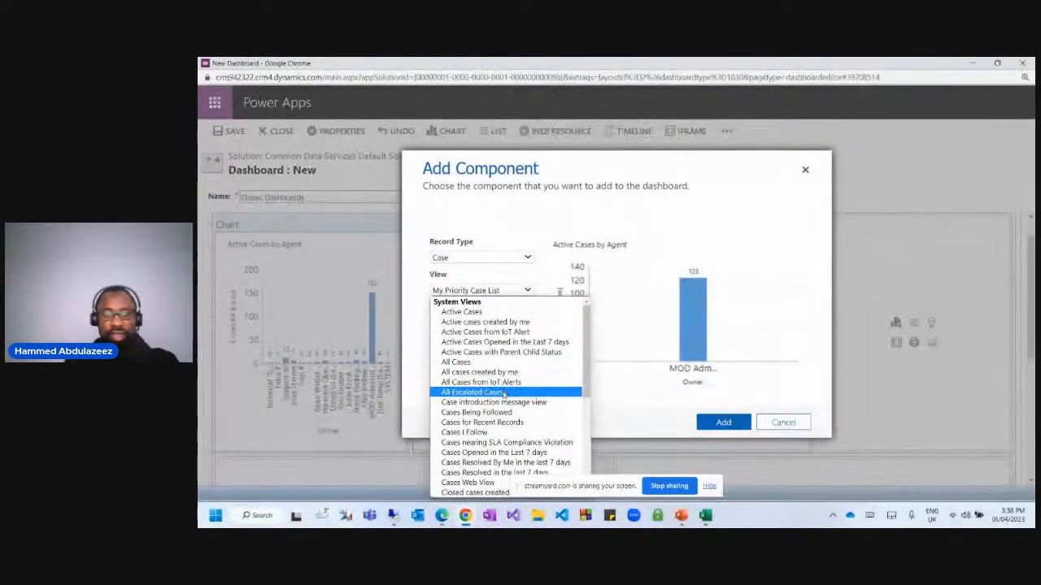
click(502, 395)
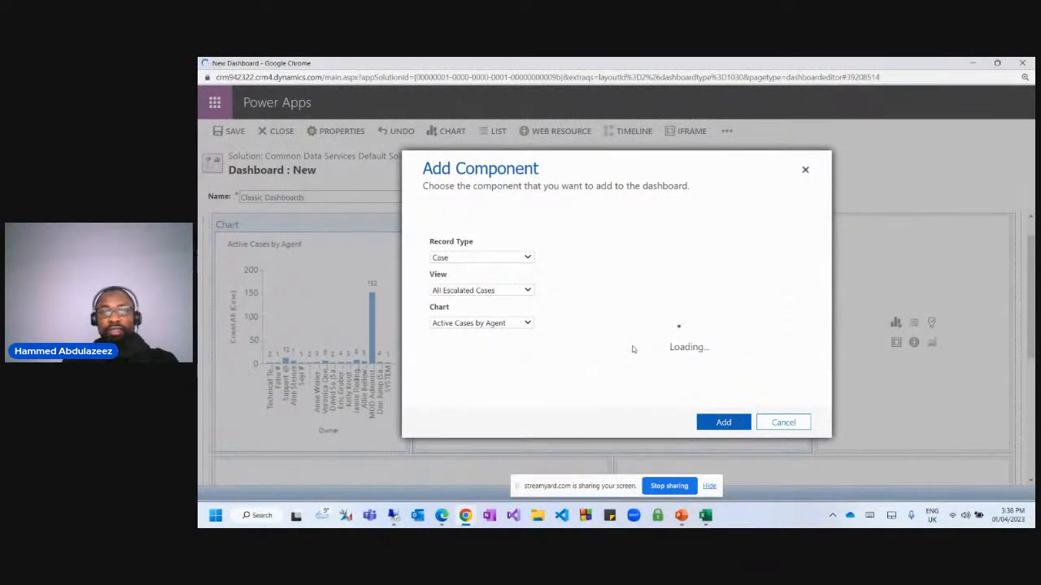
click(721, 421)
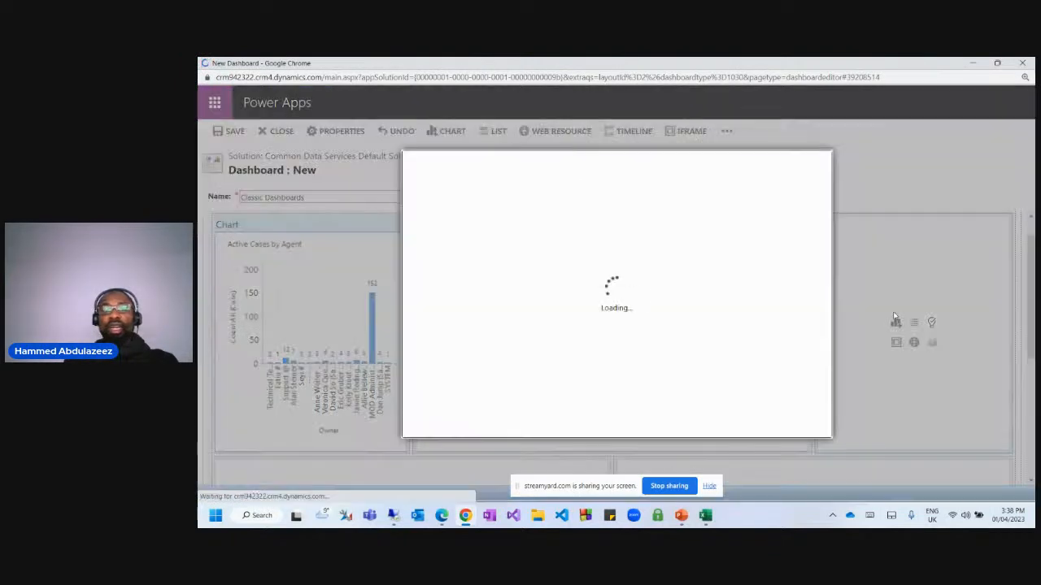
Start a chart in the right-hand cell with record type Case.
click(895, 323)
click(484, 258)
text(case)
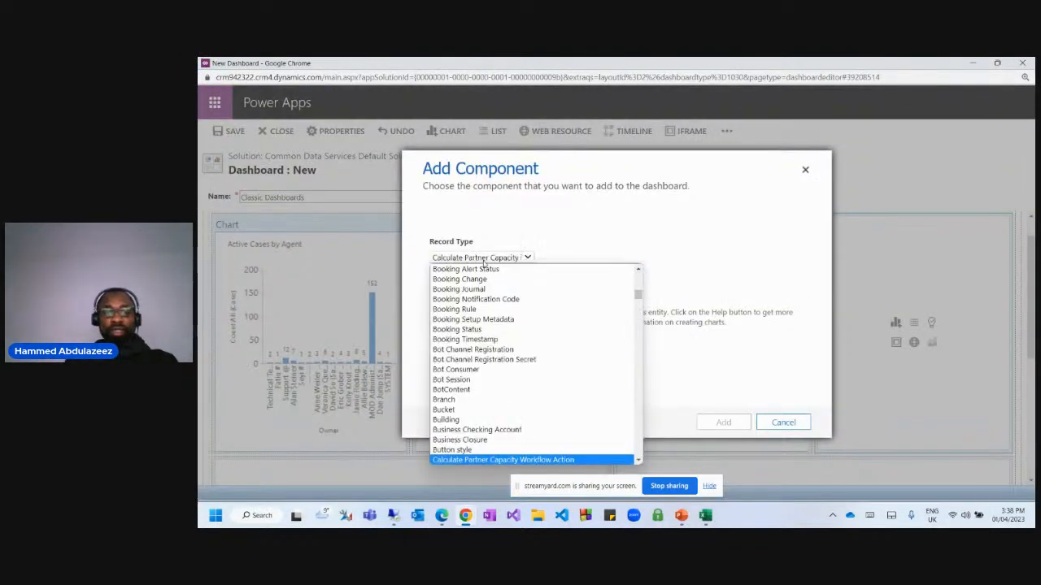
key(Up)
key(Down)
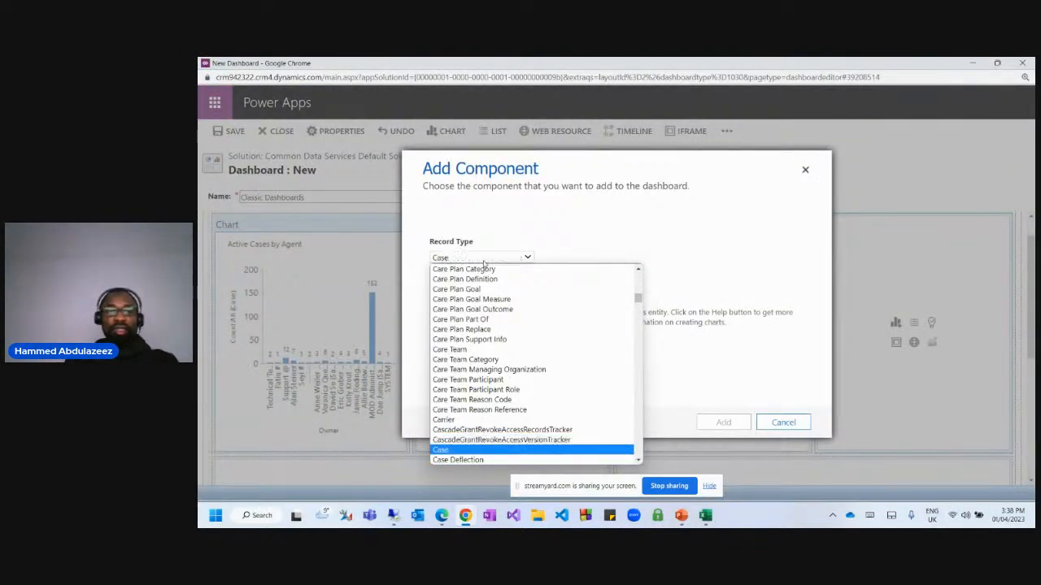
key(Return)
click(498, 295)
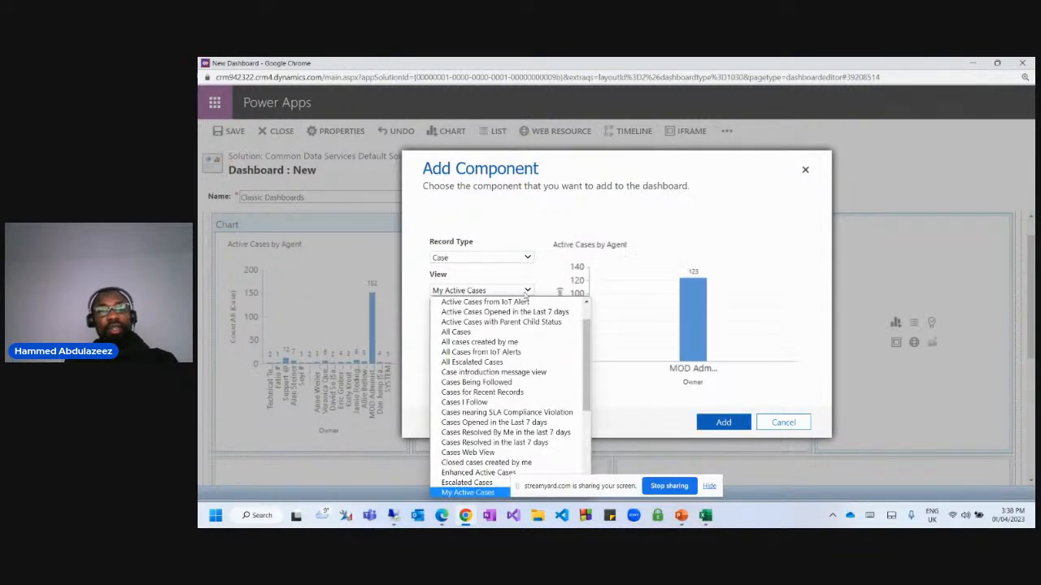
click(708, 225)
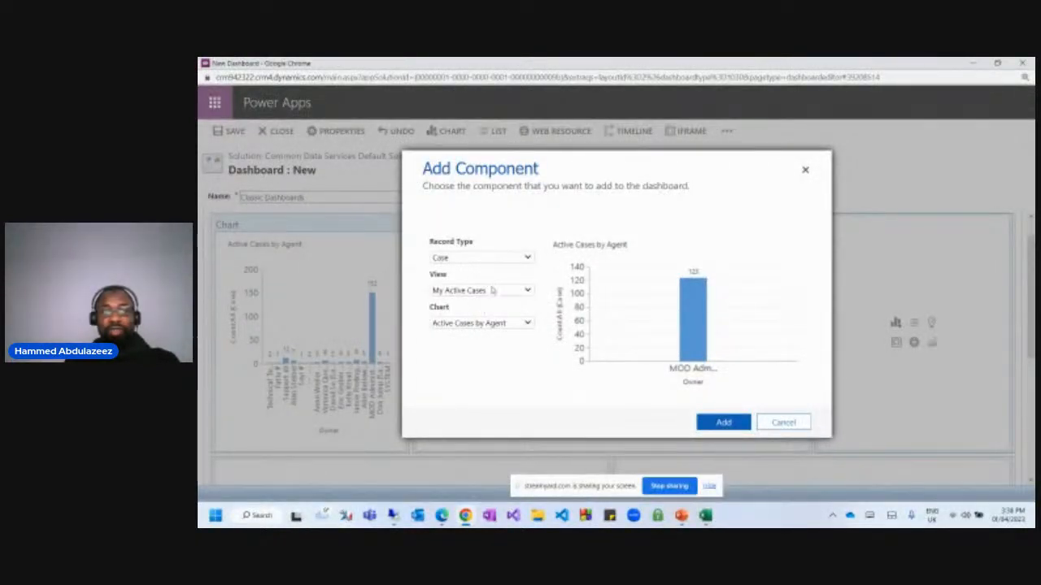
Base the Active Cases by Agent chart on the Web - All Cases view and add it.
click(496, 290)
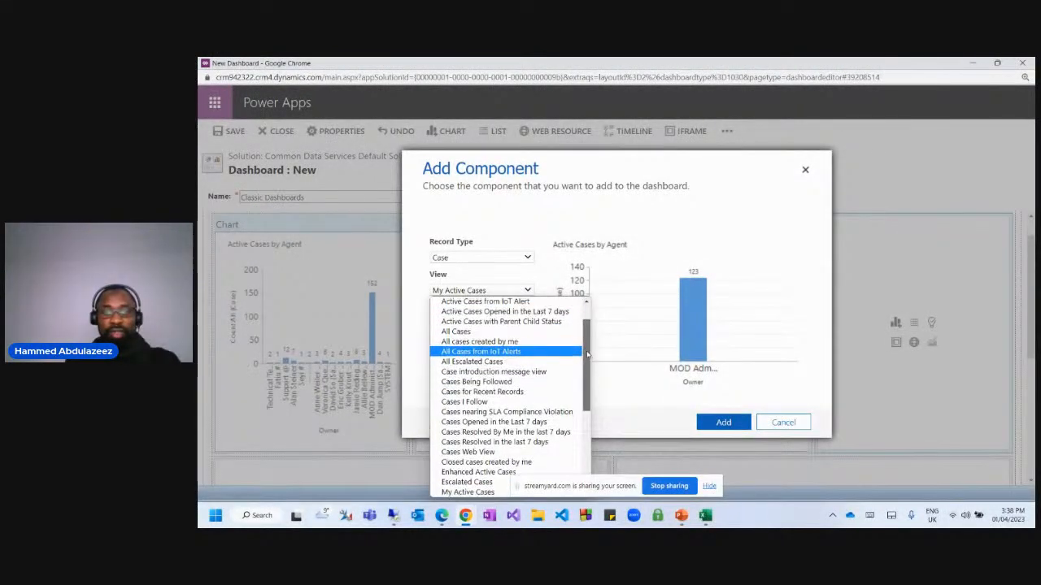
scroll(585, 345, up, 1)
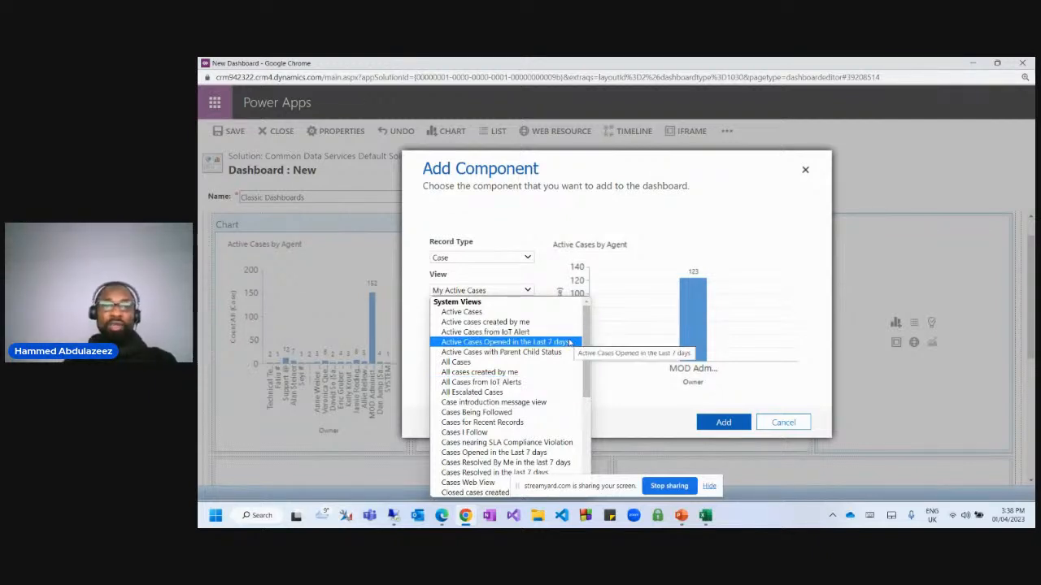
drag(586, 352, 590, 401)
click(535, 394)
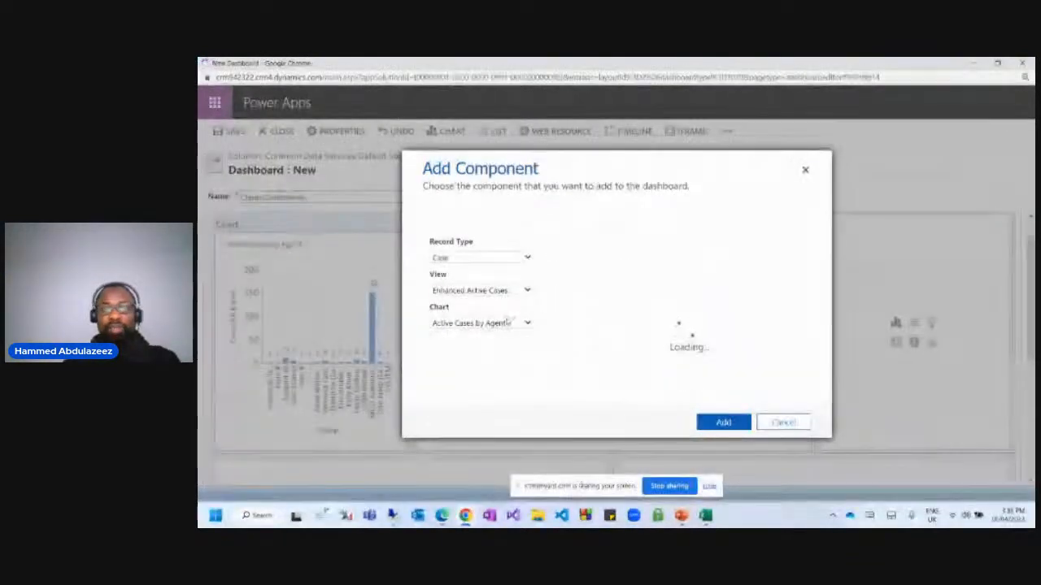
click(488, 291)
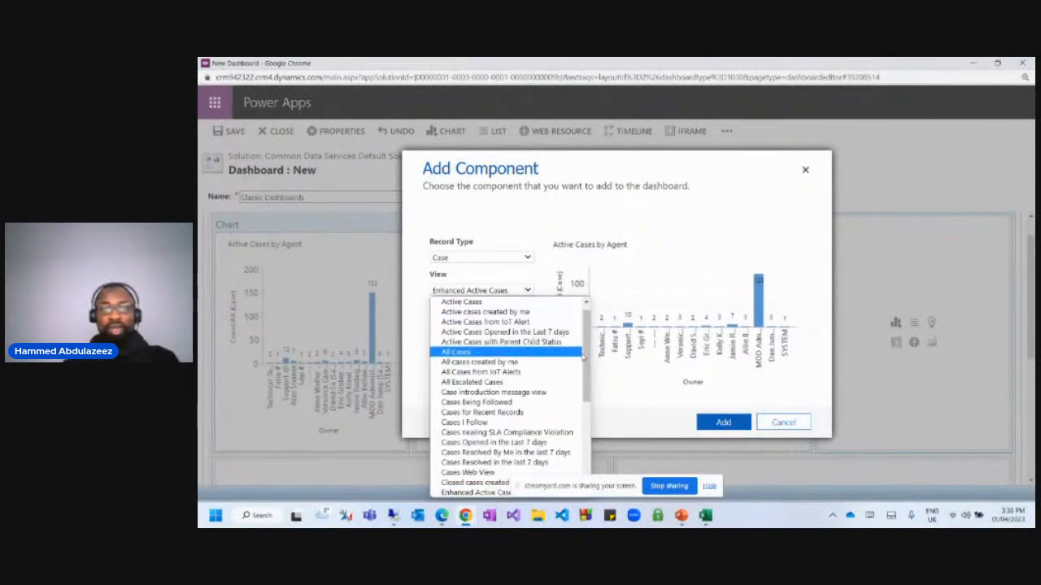
drag(586, 370, 580, 445)
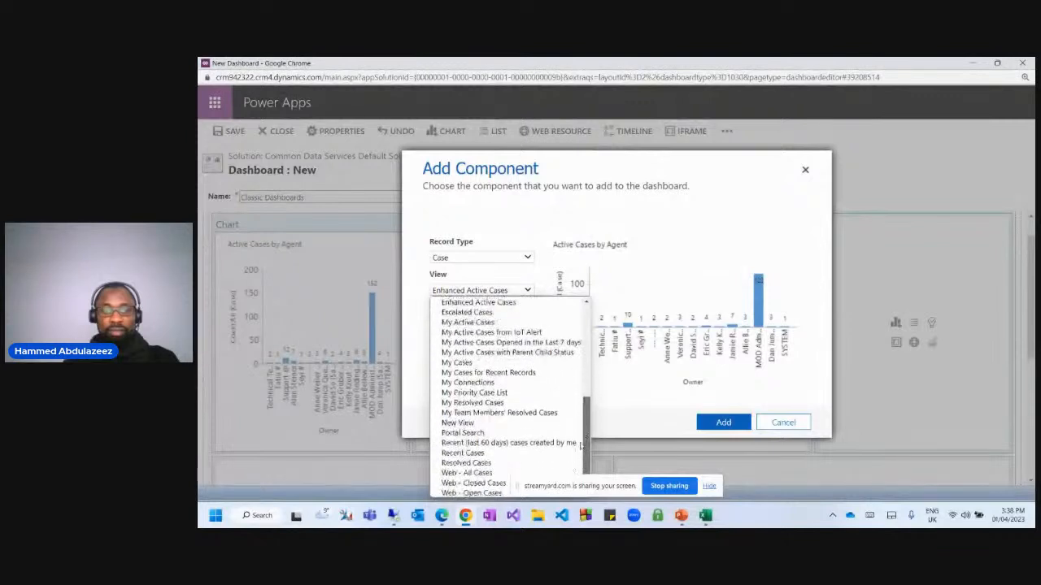
click(488, 473)
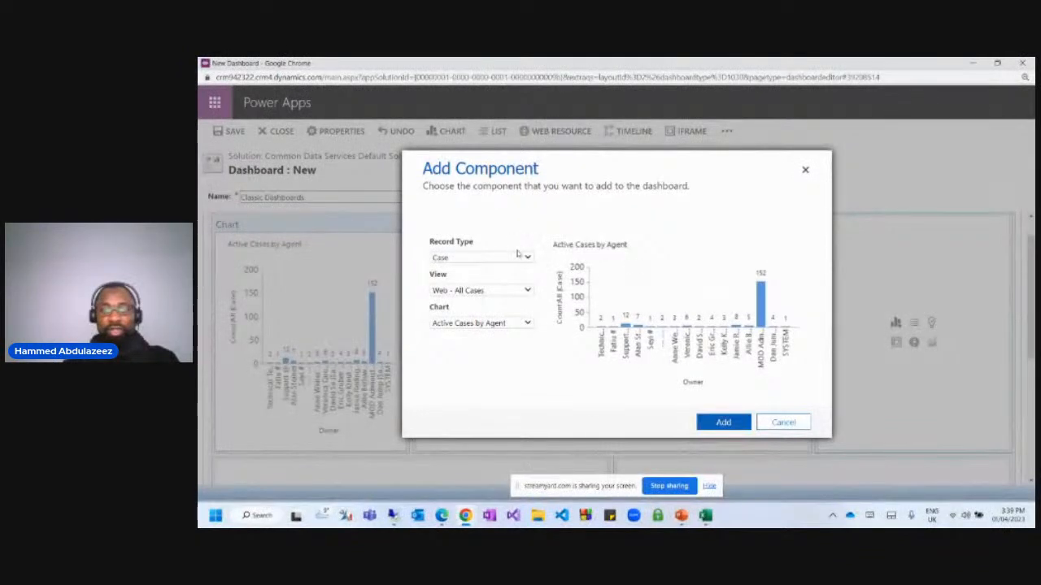
click(721, 424)
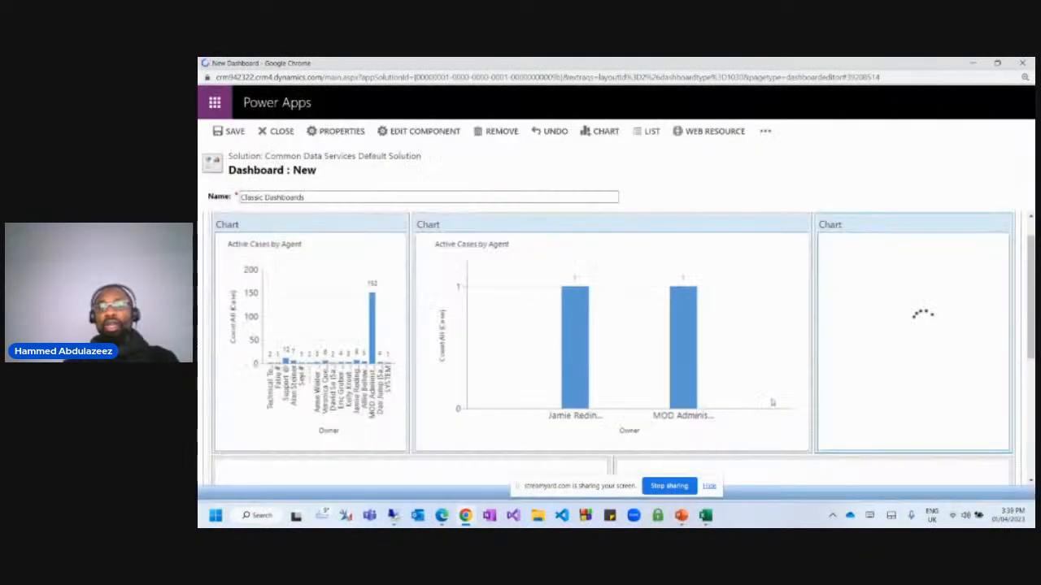
Add a Cases list using the All Cases view to the lower-left slot.
scroll(901, 367, down, 5)
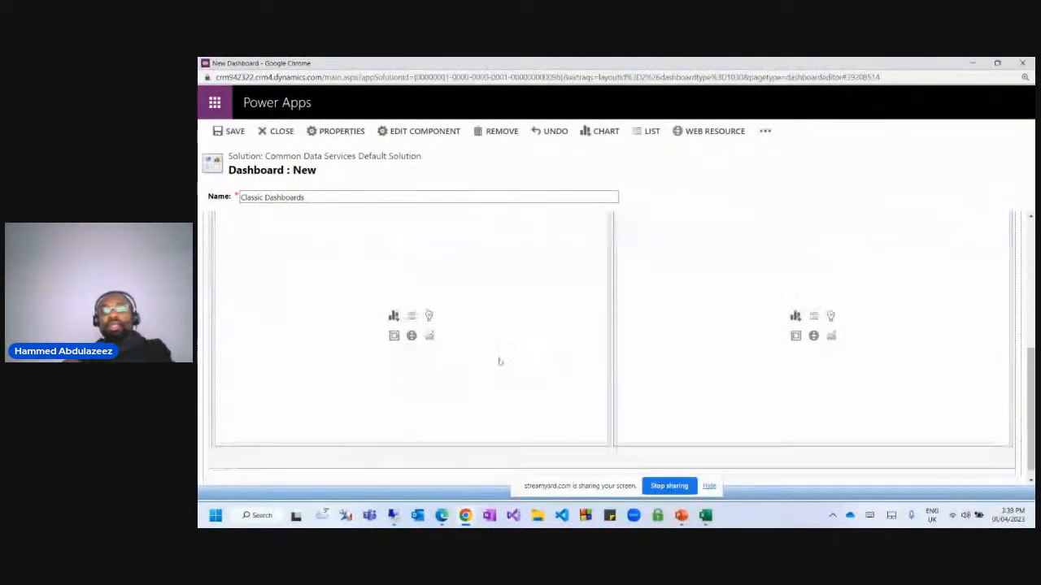
click(412, 308)
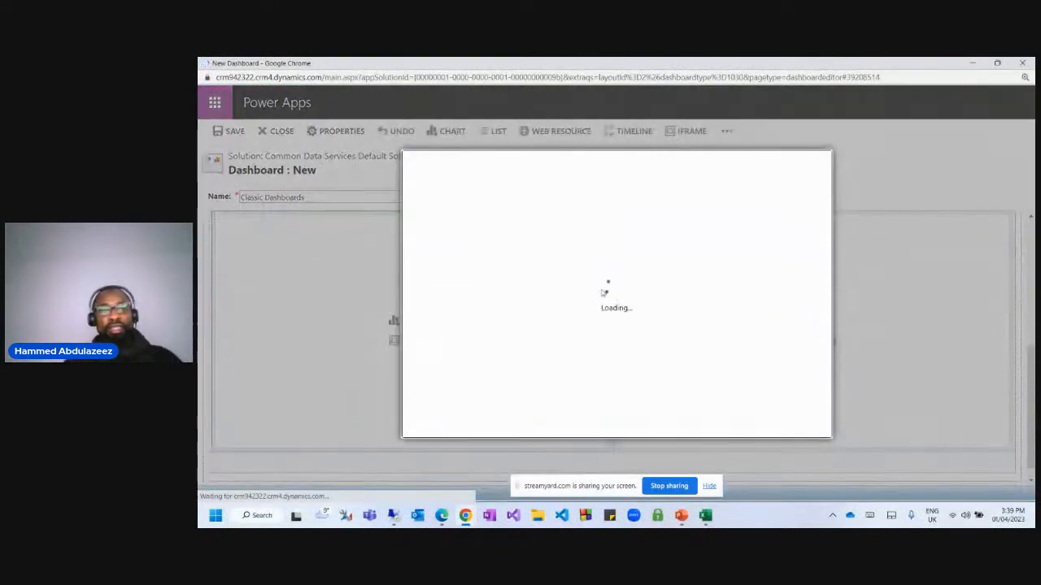
click(465, 261)
text(cas)
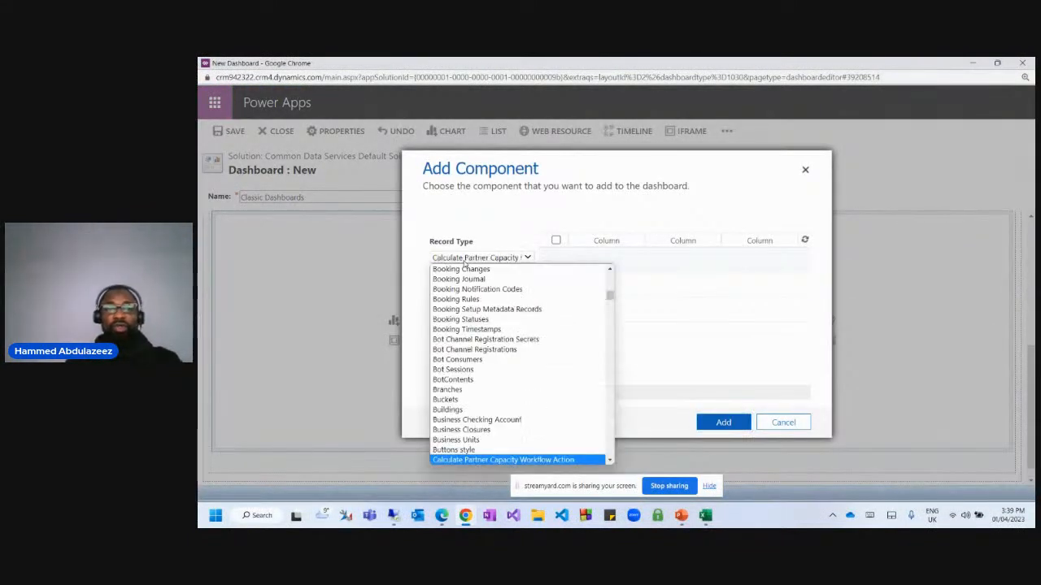
key(Down)
key(Down)
key(Down)
key(Down)
key(Down)
key(Down)
key(Down)
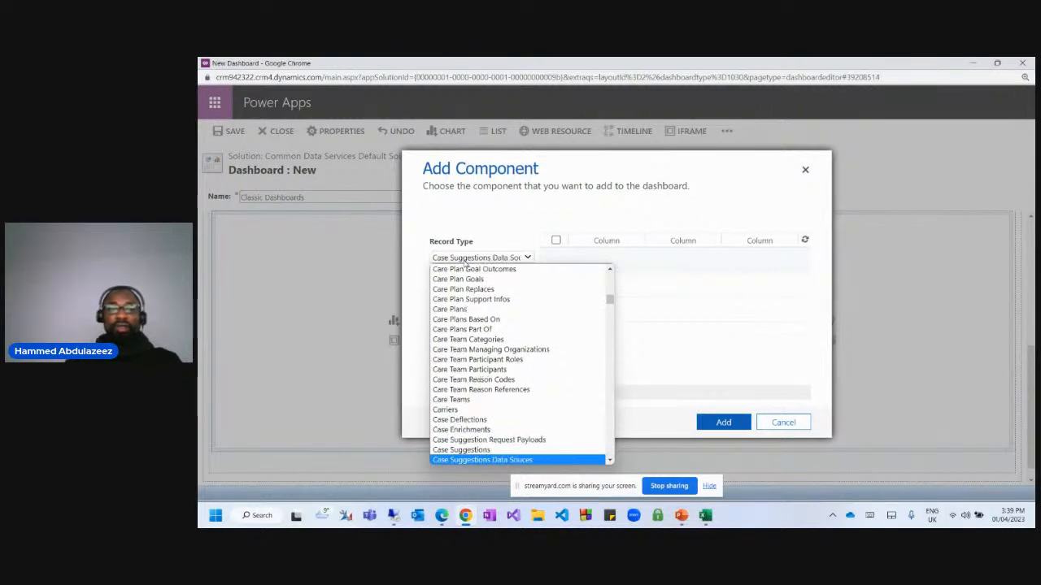
key(Down)
key(Down)
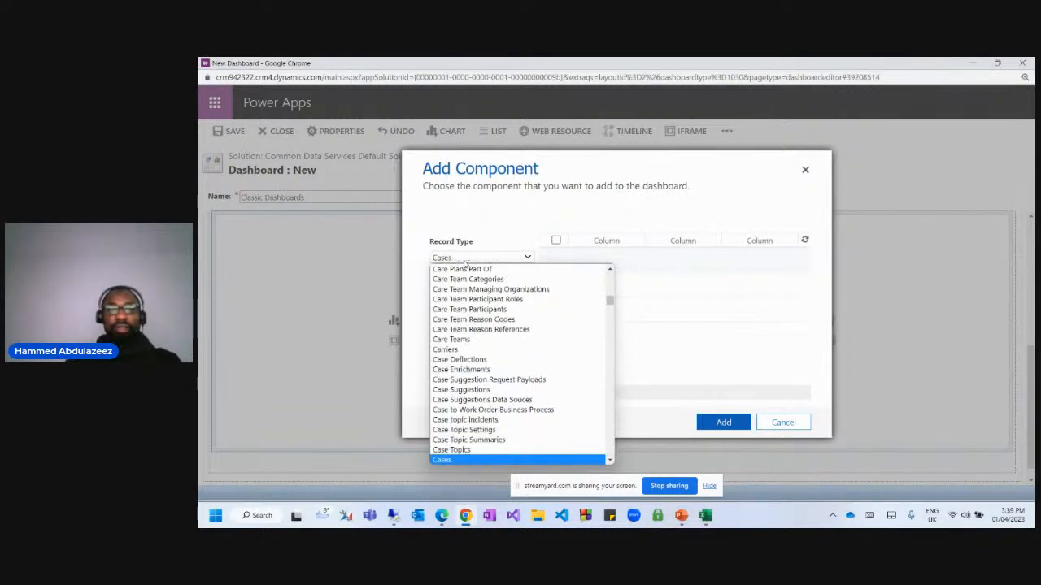
key(Return)
click(482, 290)
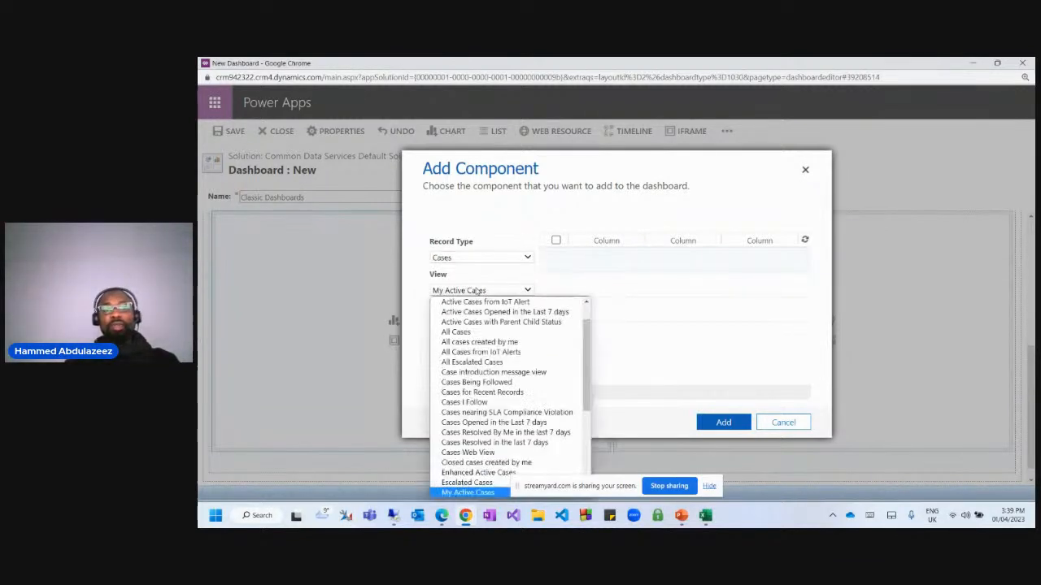
scroll(480, 348, up, 1)
scroll(480, 348, up, 1)
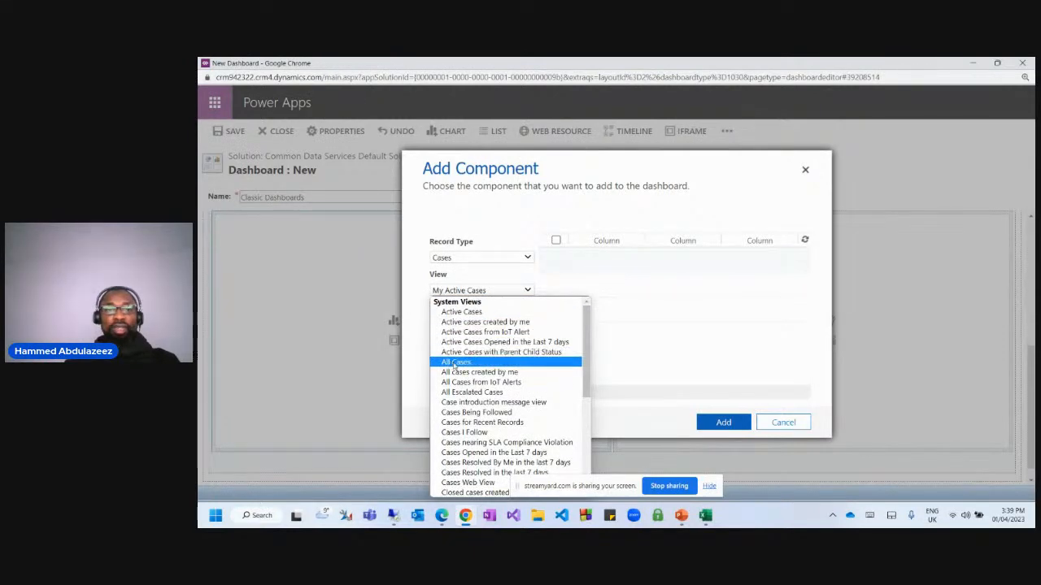
click(456, 362)
click(723, 421)
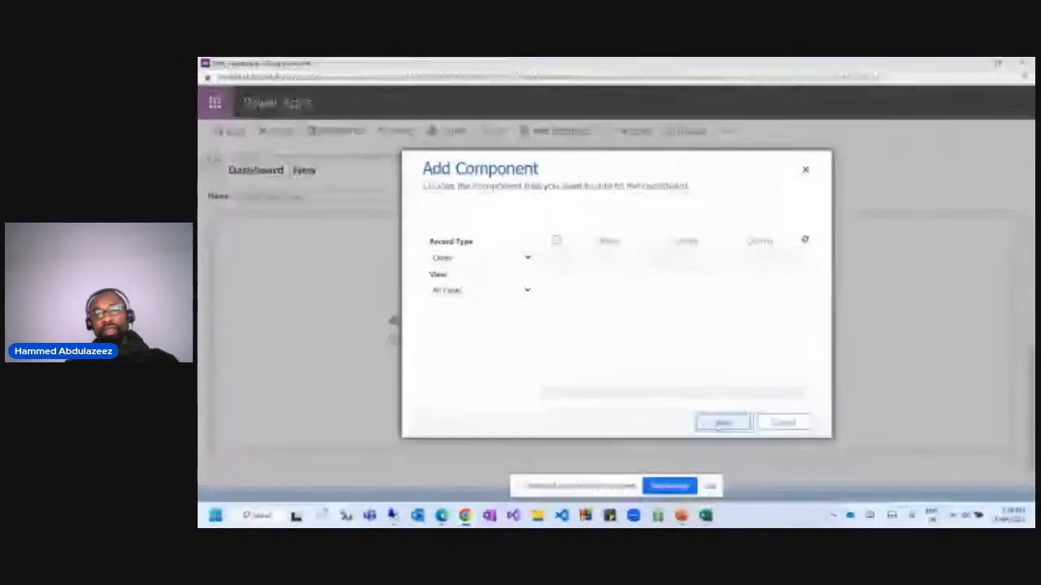
scroll(806, 360, down, 1)
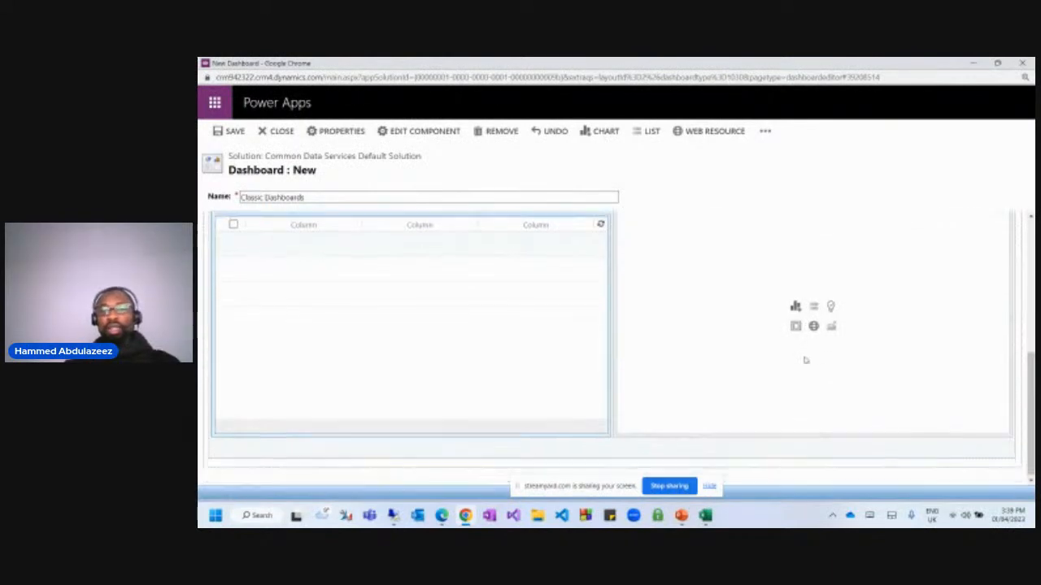
Start a list in the remaining empty slot with record type Cases.
scroll(815, 365, up, 3)
scroll(814, 374, down, 2)
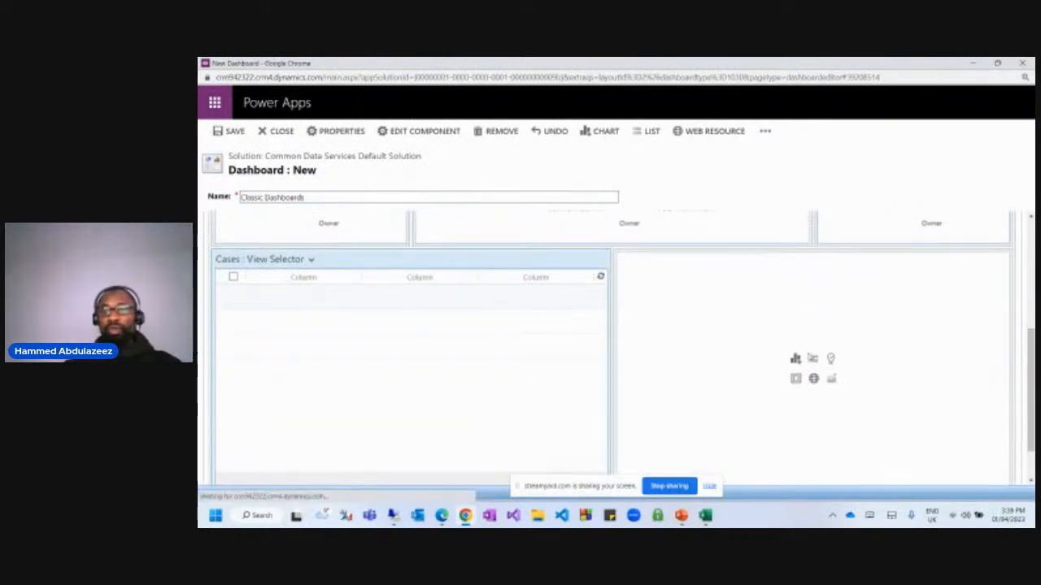
click(813, 362)
click(459, 258)
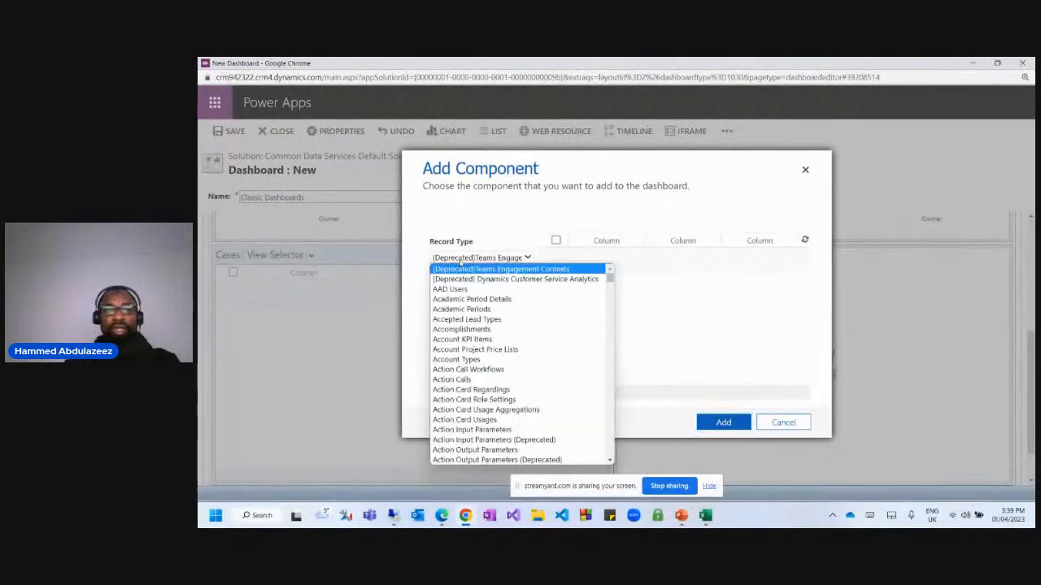
text(case)
key(Down)
key(Down)
key(Down)
key(Down)
key(Down)
key(Down)
key(Down)
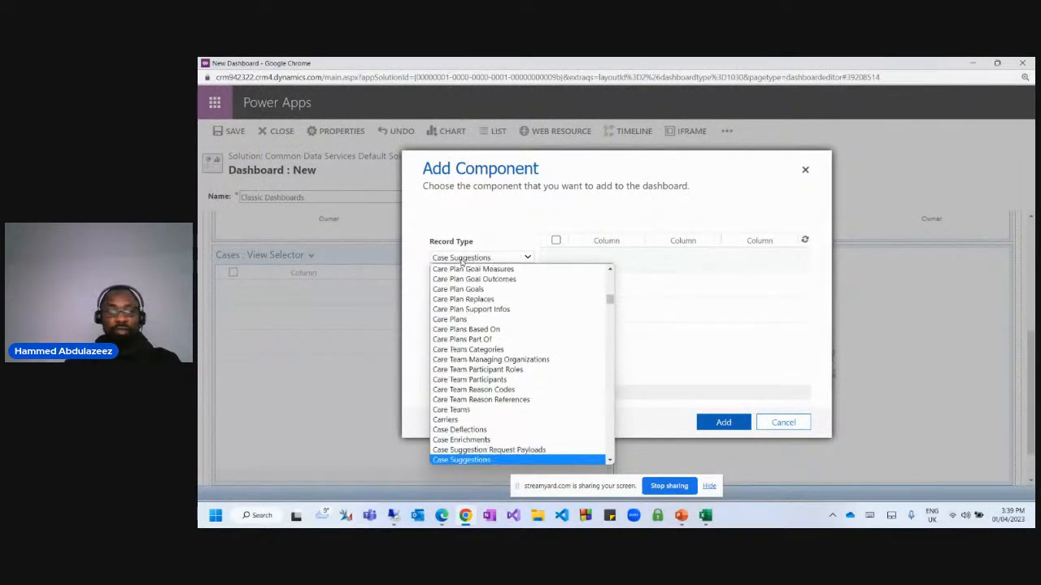
key(Down)
key(Down)
key(Down)
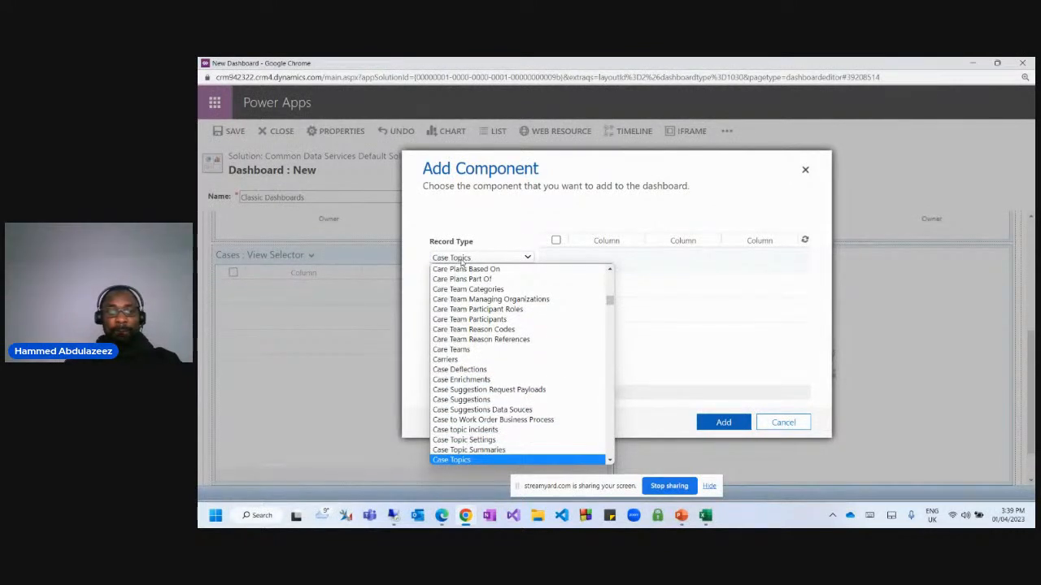
key(Return)
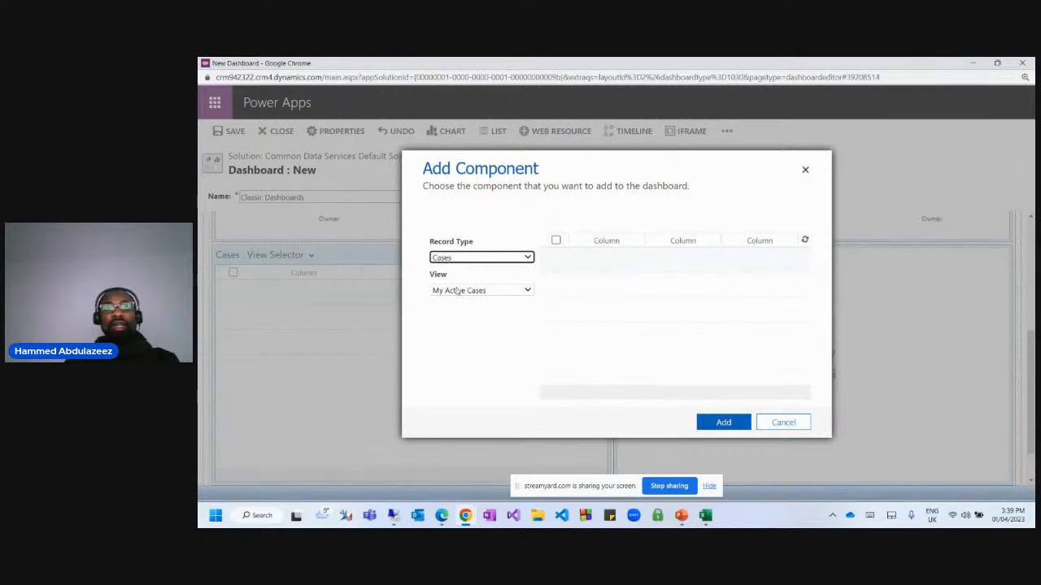
Choose the Cases Being Followed view for the list and add it.
click(462, 290)
scroll(512, 371, up, 2)
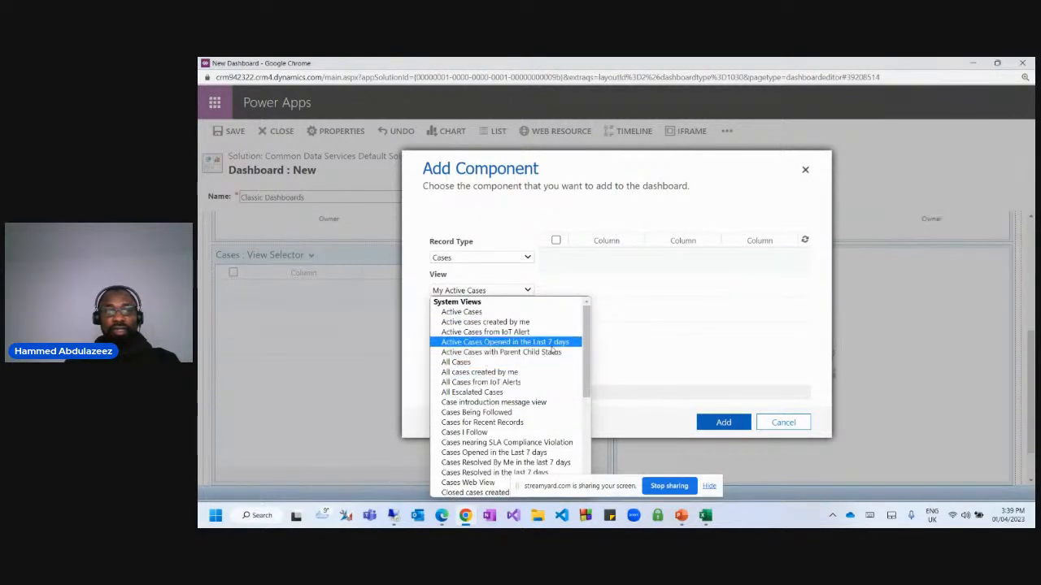
scroll(524, 348, down, 5)
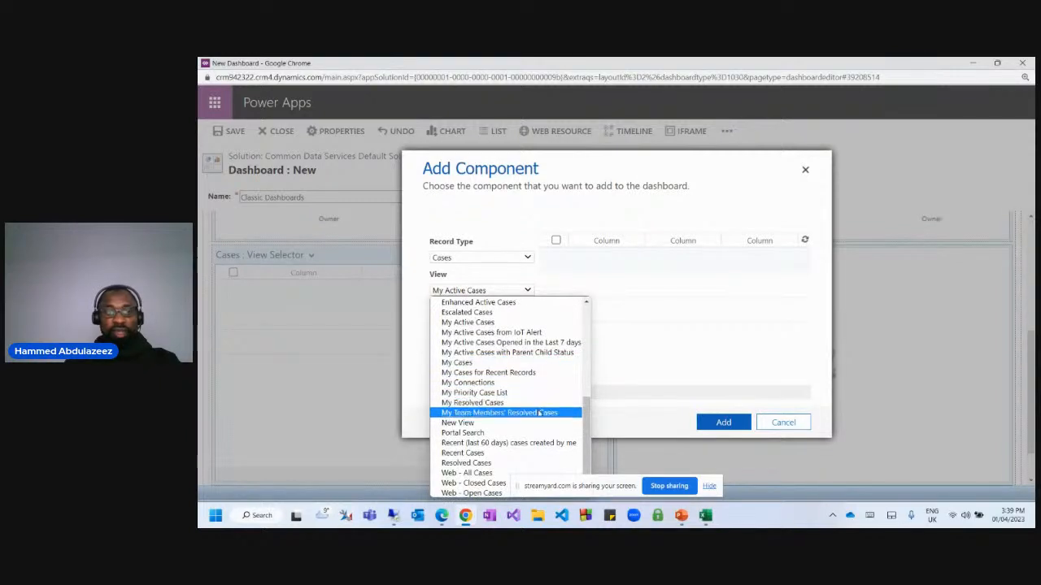
scroll(537, 410, up, 5)
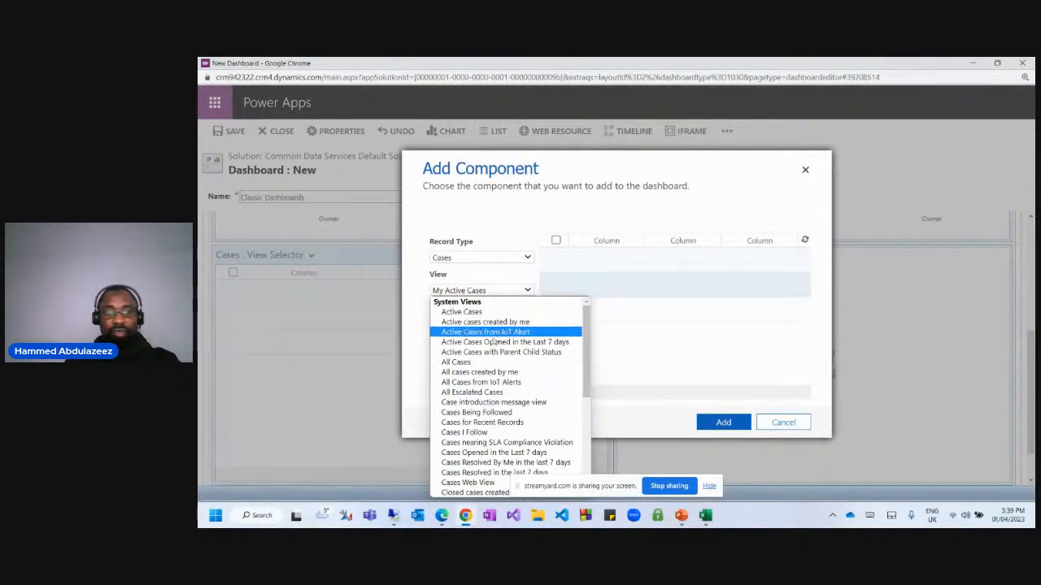
scroll(542, 415, down, 2)
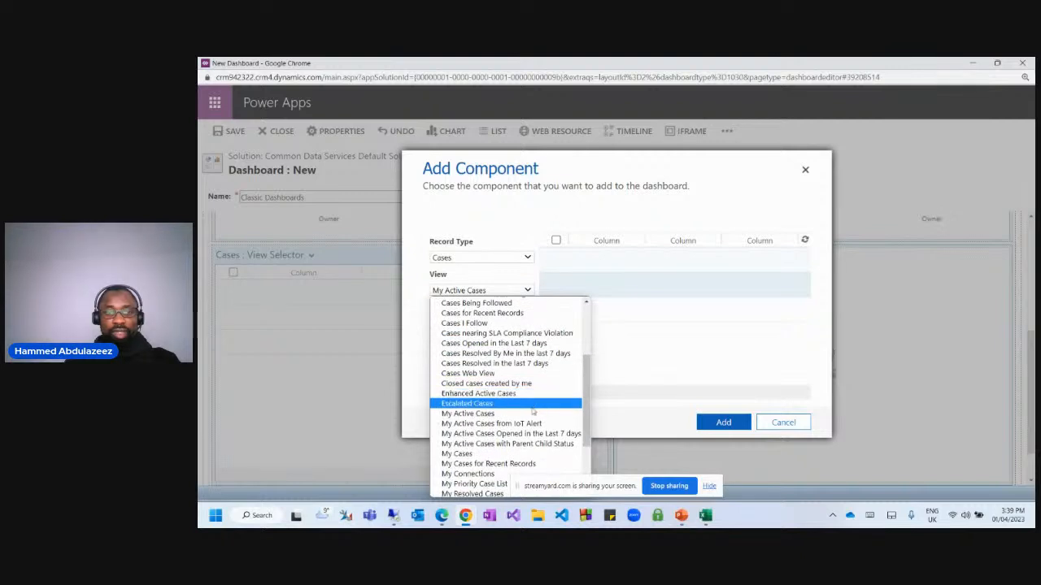
scroll(530, 439, down, 3)
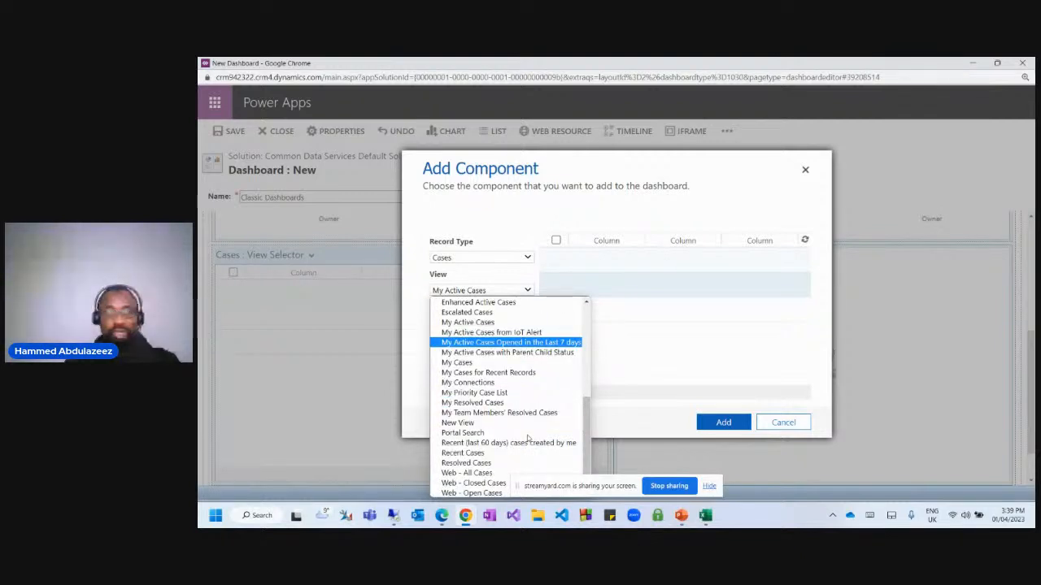
scroll(527, 439, up, 5)
scroll(526, 439, down, 2)
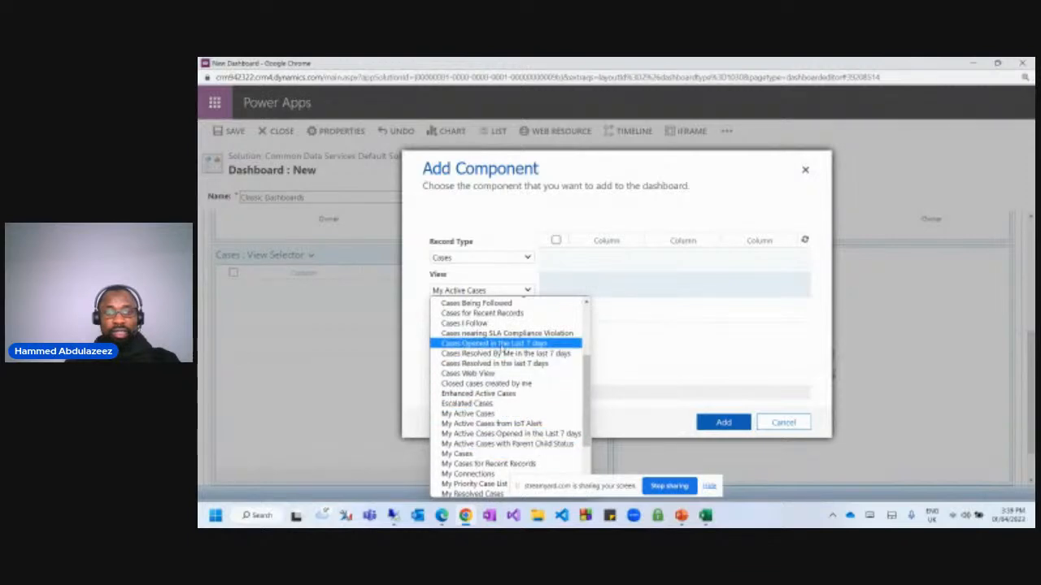
scroll(584, 355, up, 2)
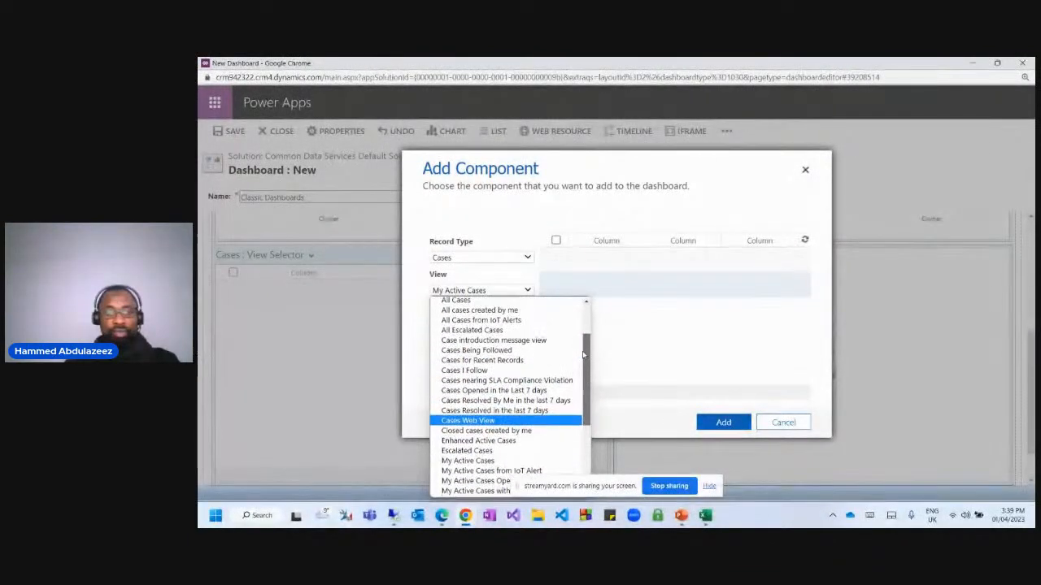
mouse_move(583, 355)
mouse_down()
mouse_move(582, 339)
mouse_move(577, 348)
mouse_up()
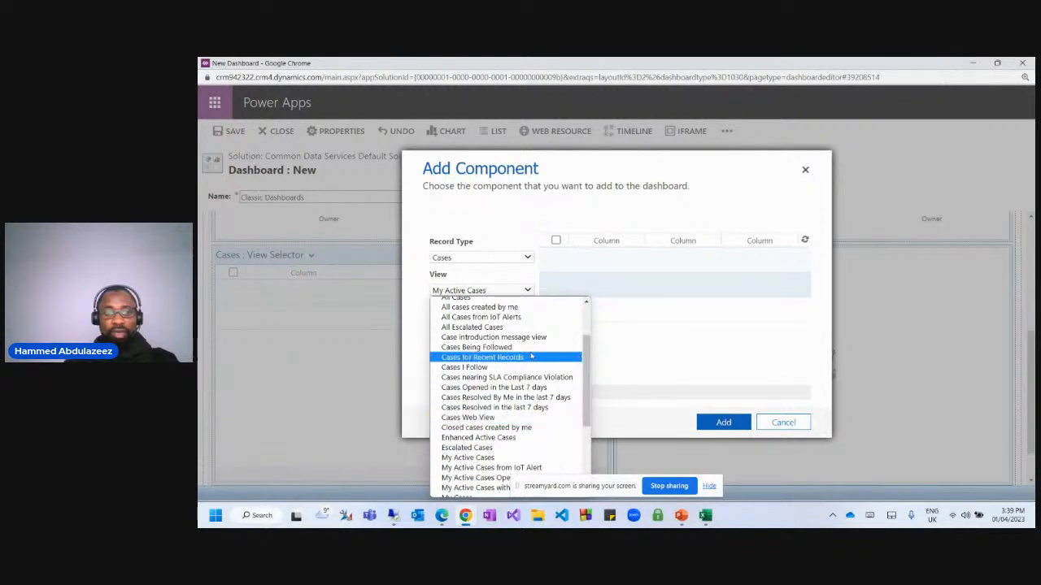
click(529, 352)
click(529, 291)
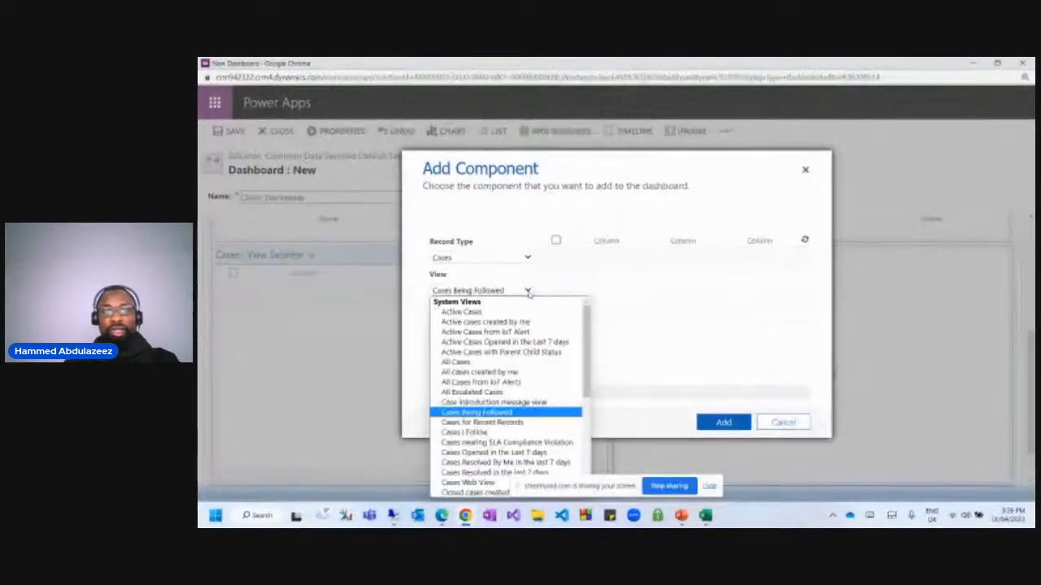
drag(586, 352, 586, 453)
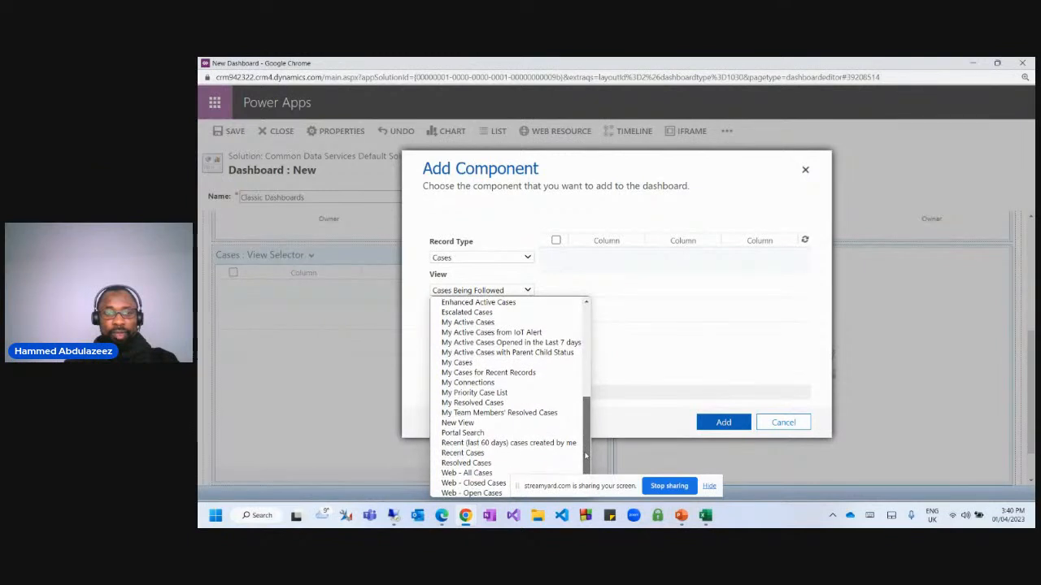
click(523, 464)
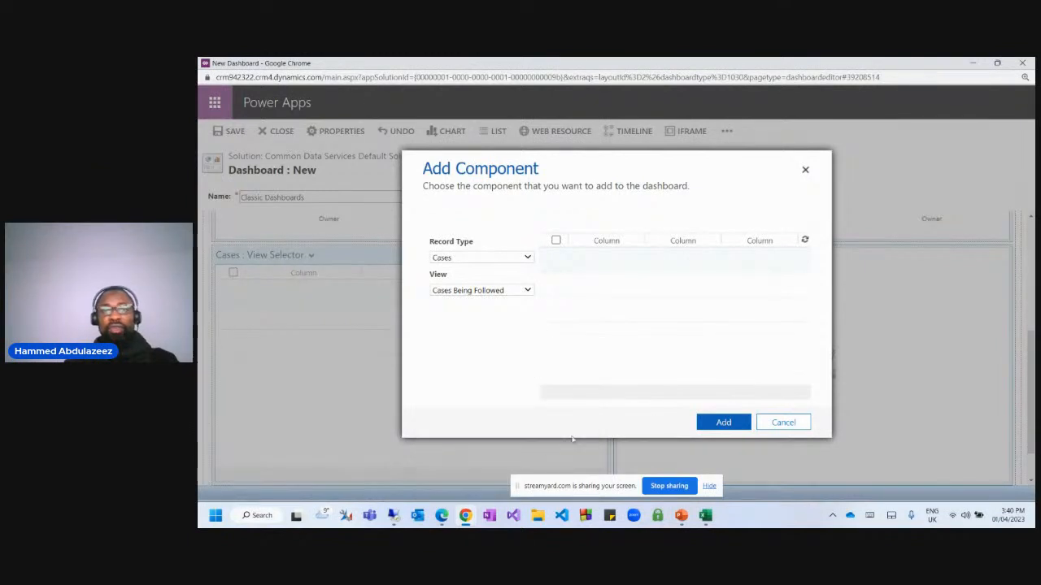
click(715, 423)
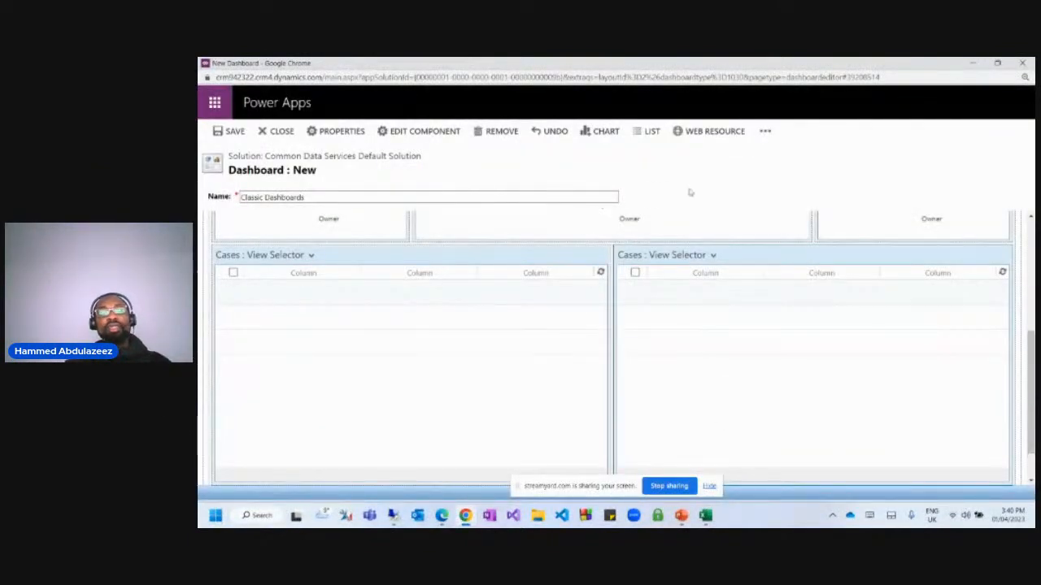
Save the Classic Dashboards dashboard and close the editor.
click(234, 130)
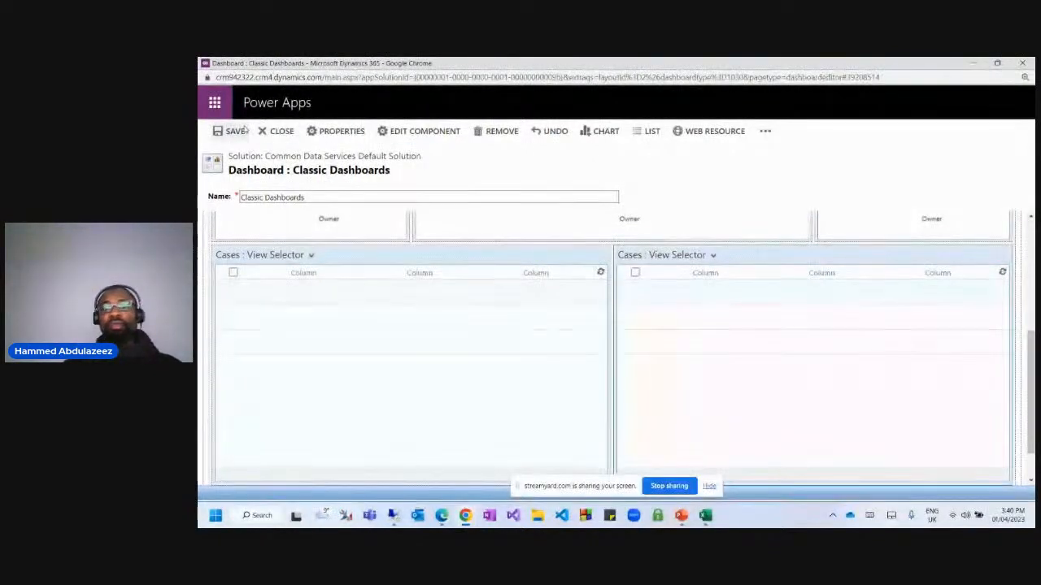
scroll(569, 334, down, 2)
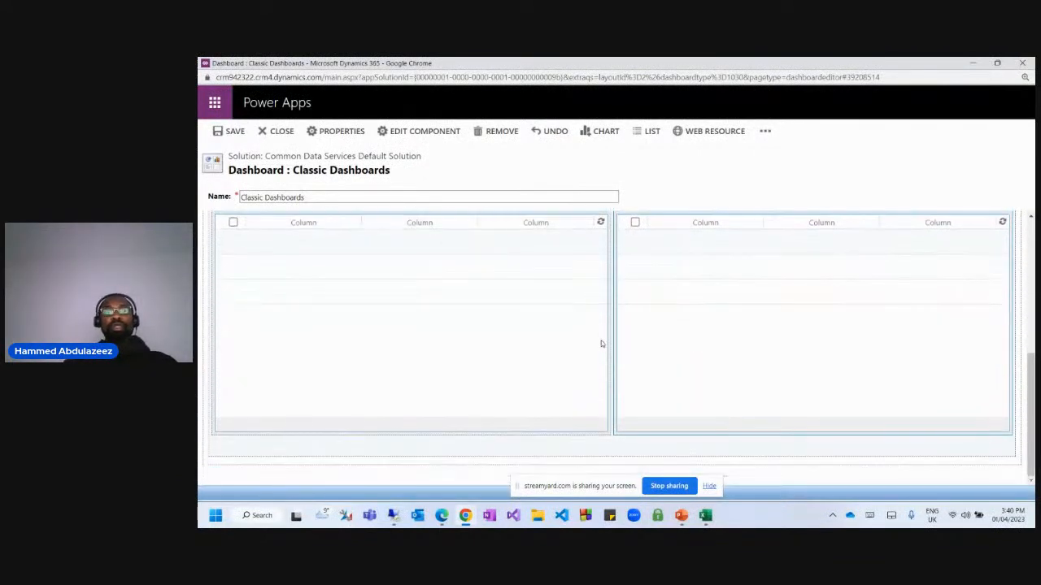
scroll(446, 338, up, 5)
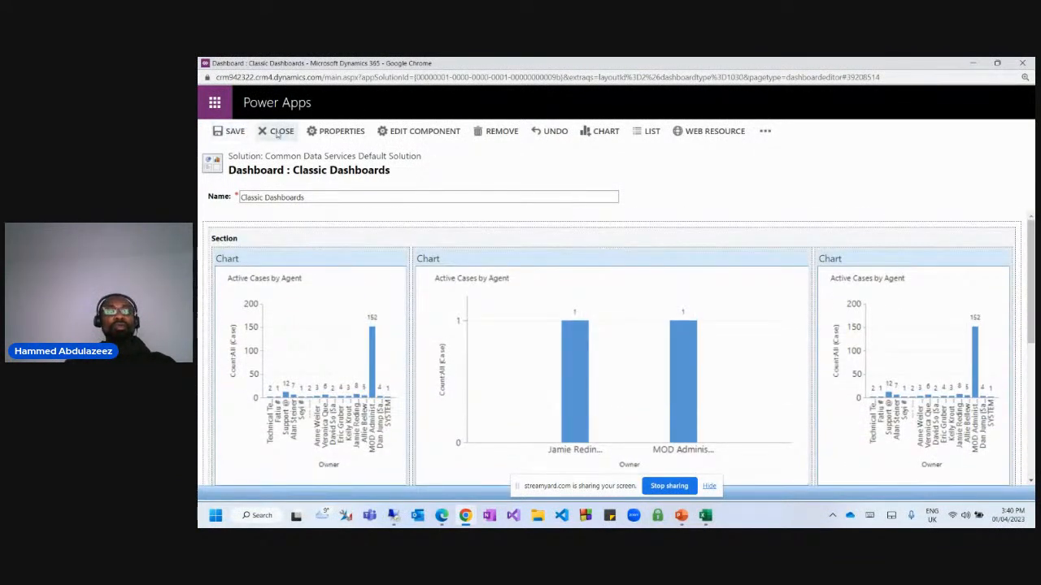
click(277, 131)
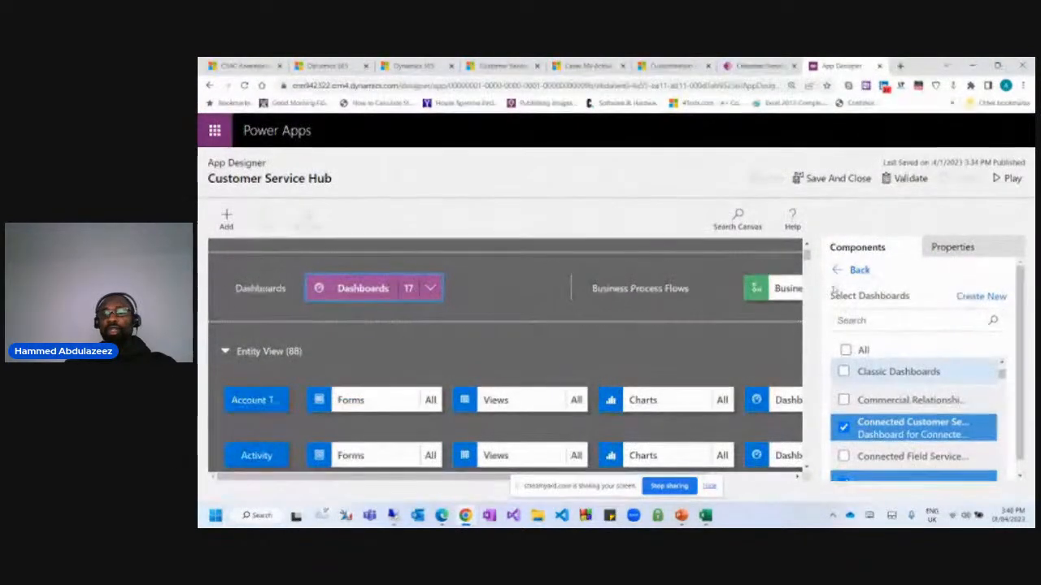
Find 'cla' in the app's dashboards, tick Classic Dashboards, then save and publish the app.
click(867, 319)
text(cla)
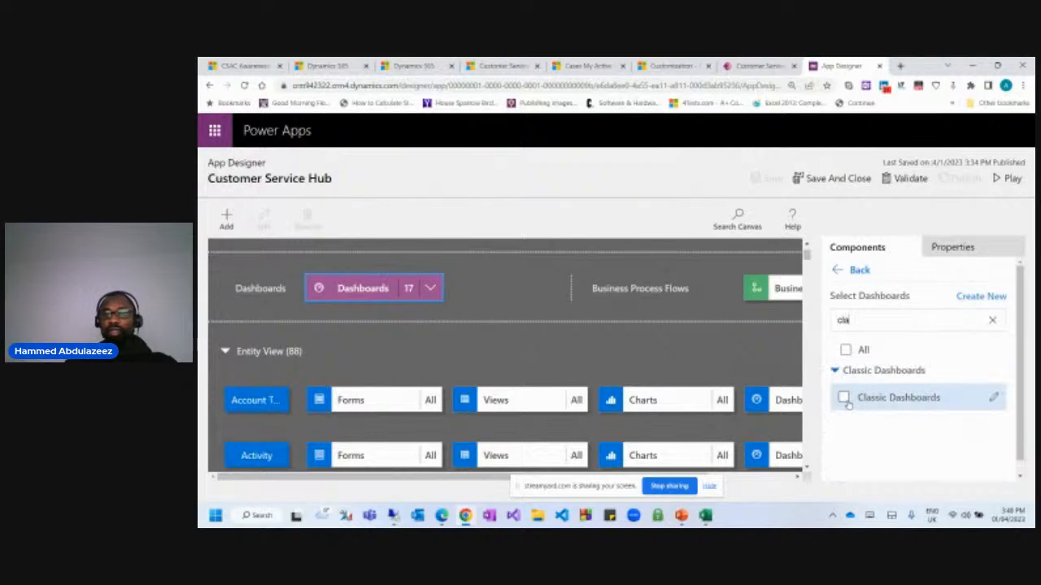
click(844, 397)
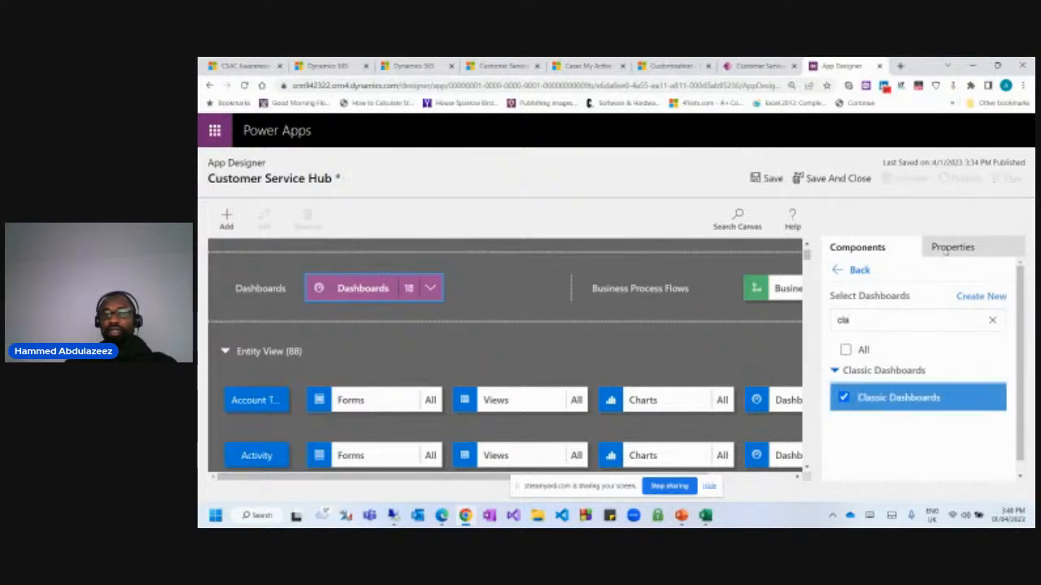
click(770, 178)
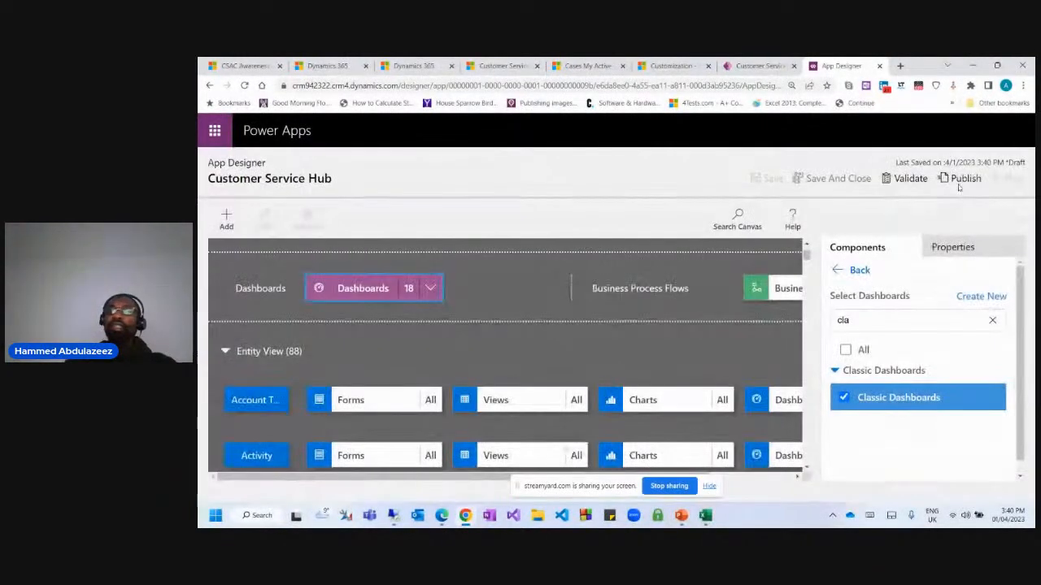
click(960, 180)
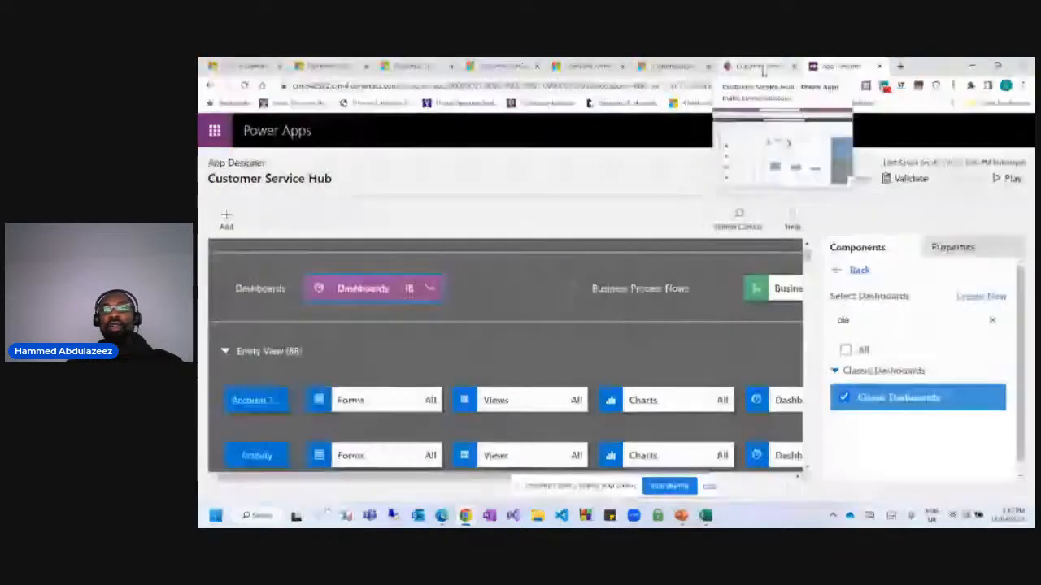
click(742, 66)
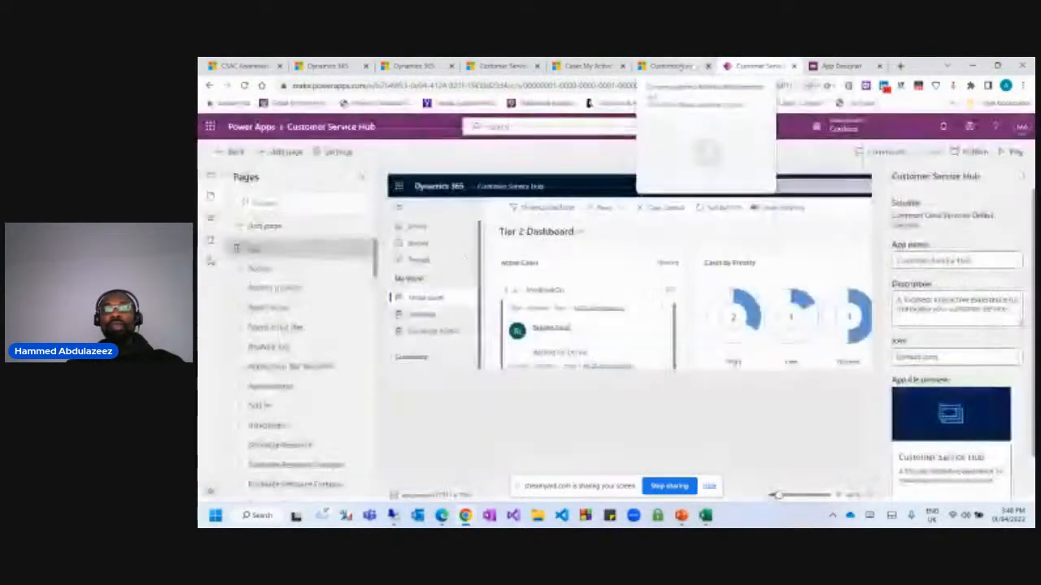
Open the running app's Dashboards area and browse the dashboard selector's entries.
click(677, 66)
click(756, 66)
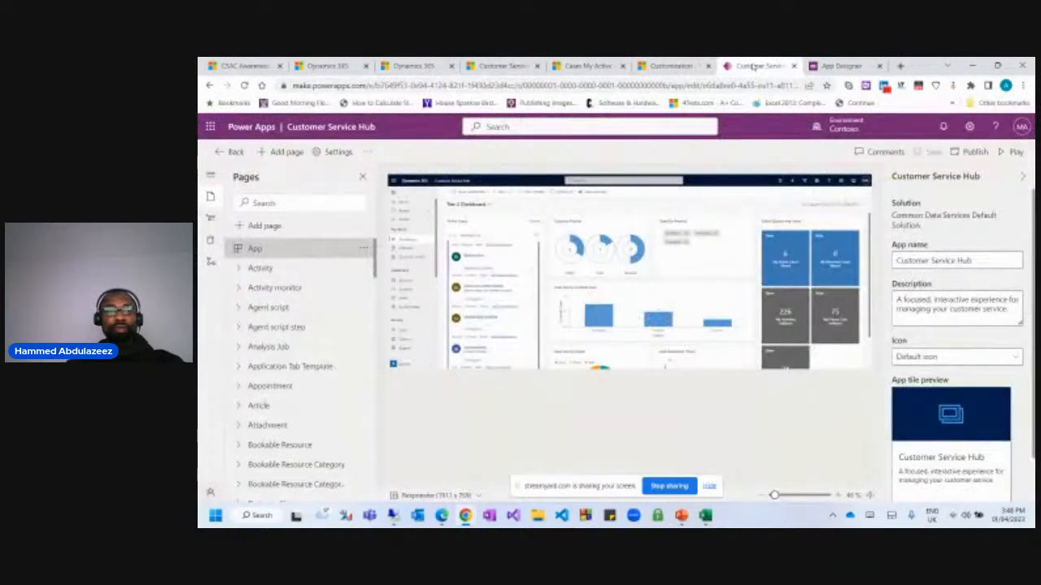
click(677, 67)
click(587, 67)
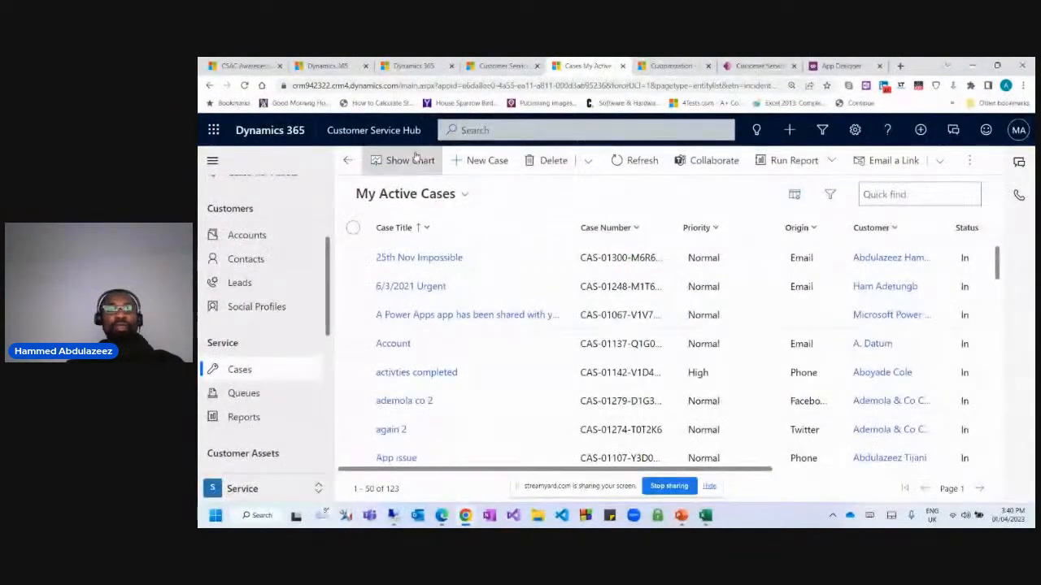
scroll(232, 319, up, 5)
click(244, 288)
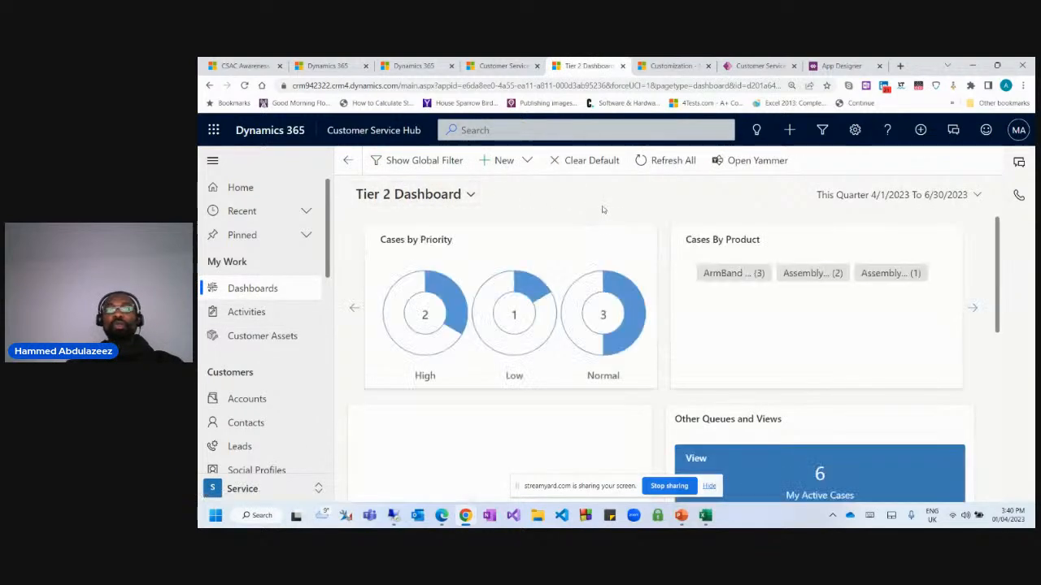
click(420, 197)
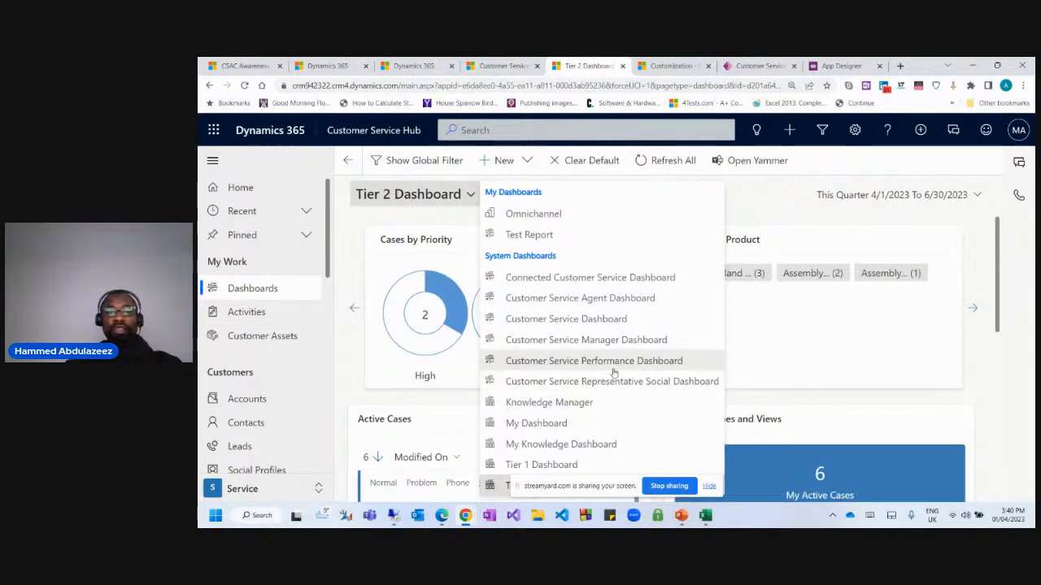
click(775, 199)
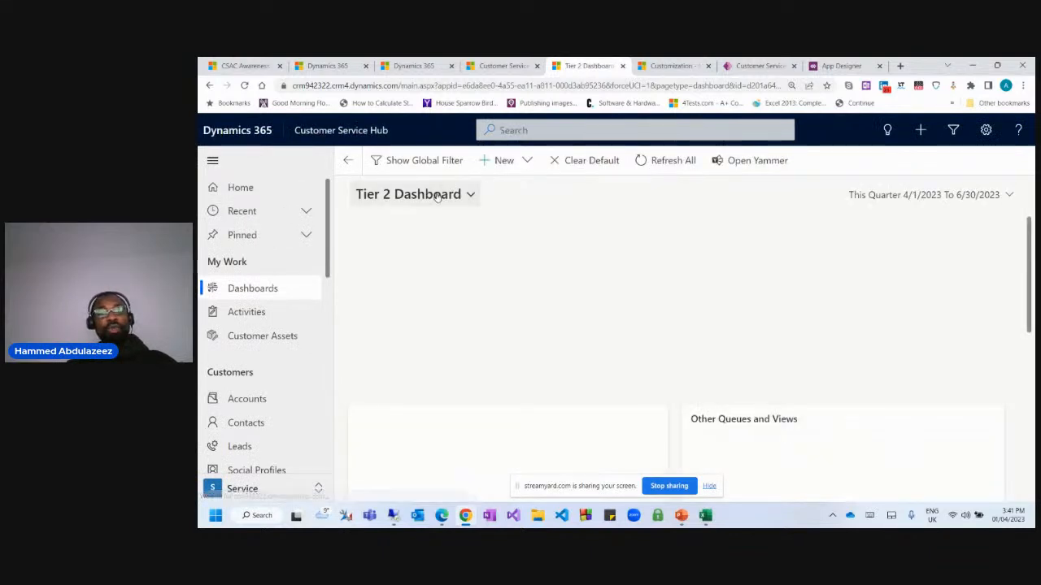
click(460, 193)
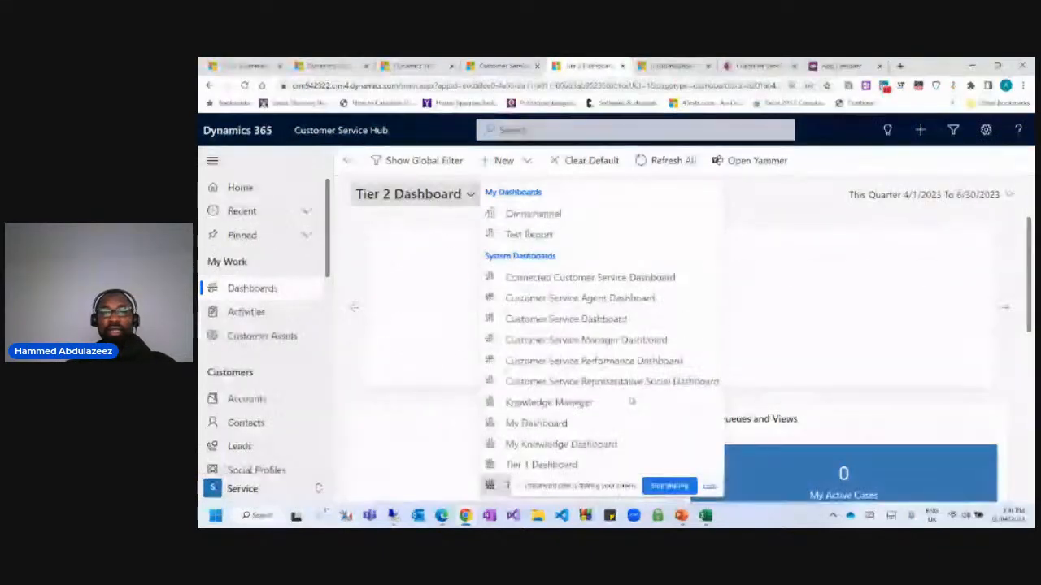
click(776, 205)
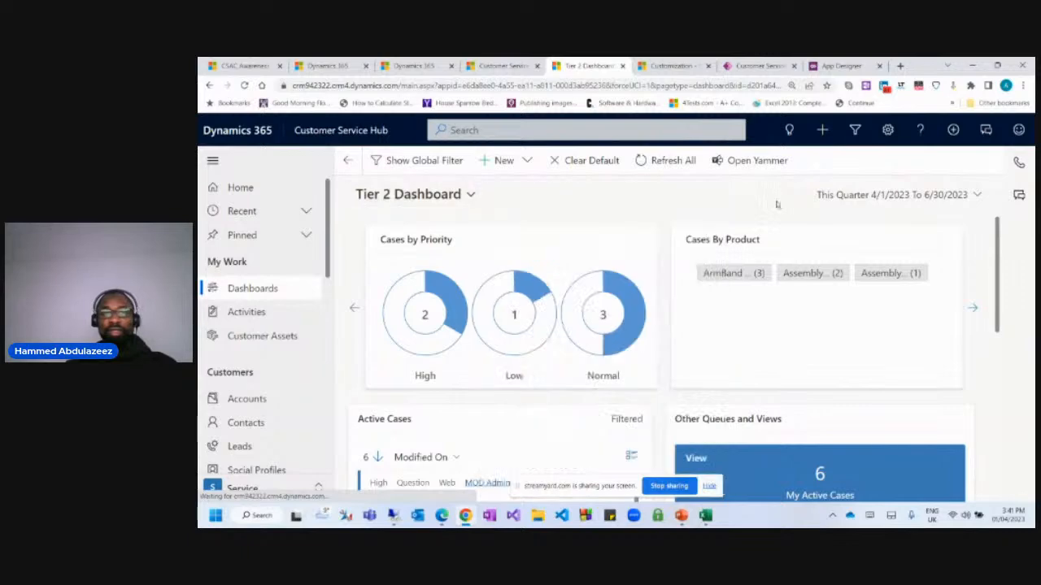
click(415, 193)
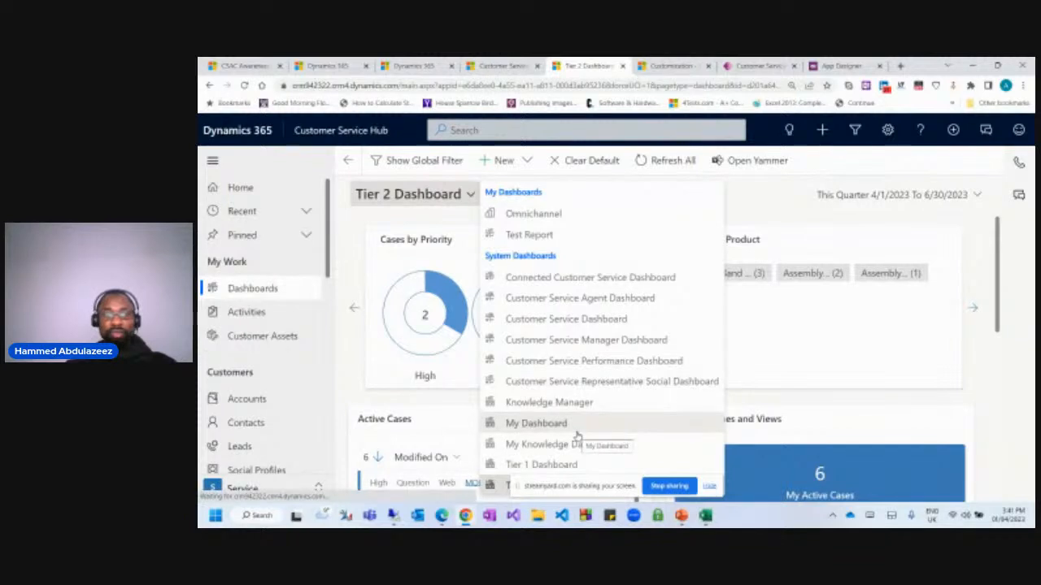
click(753, 200)
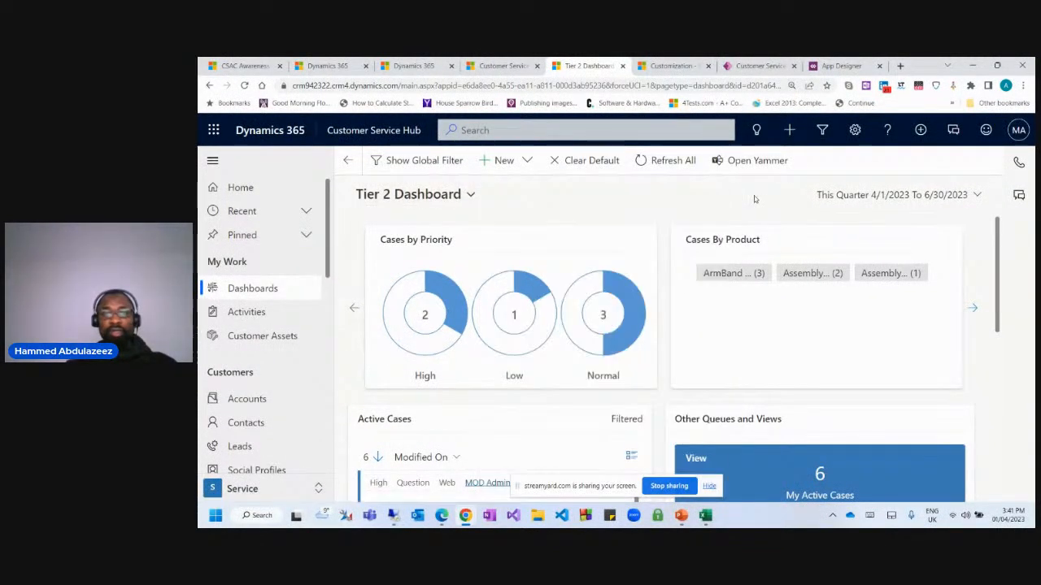
Recheck the Tier 2 Dashboard page's dashboard list, then return to the app designer.
click(842, 69)
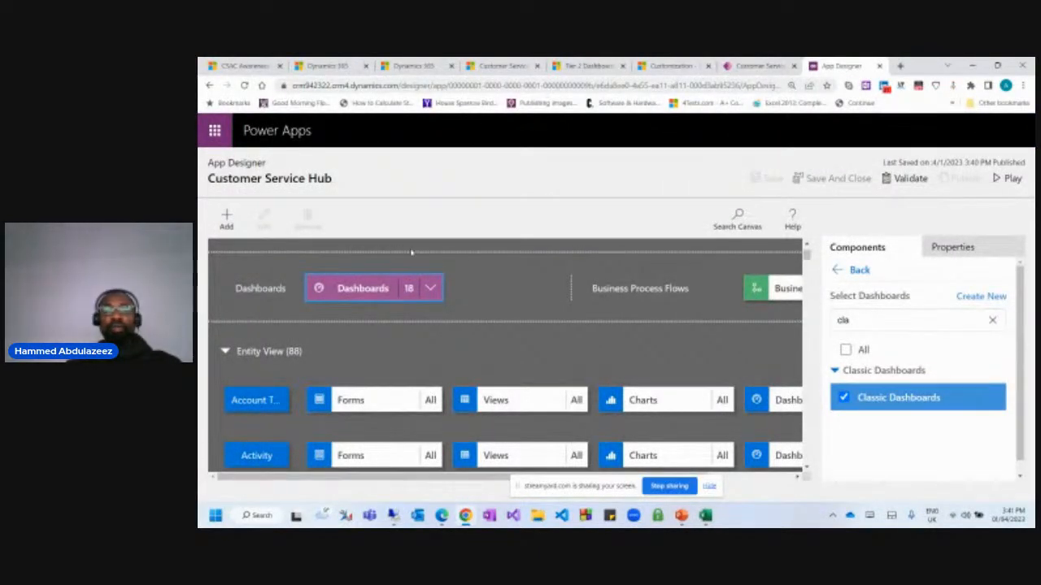
click(594, 68)
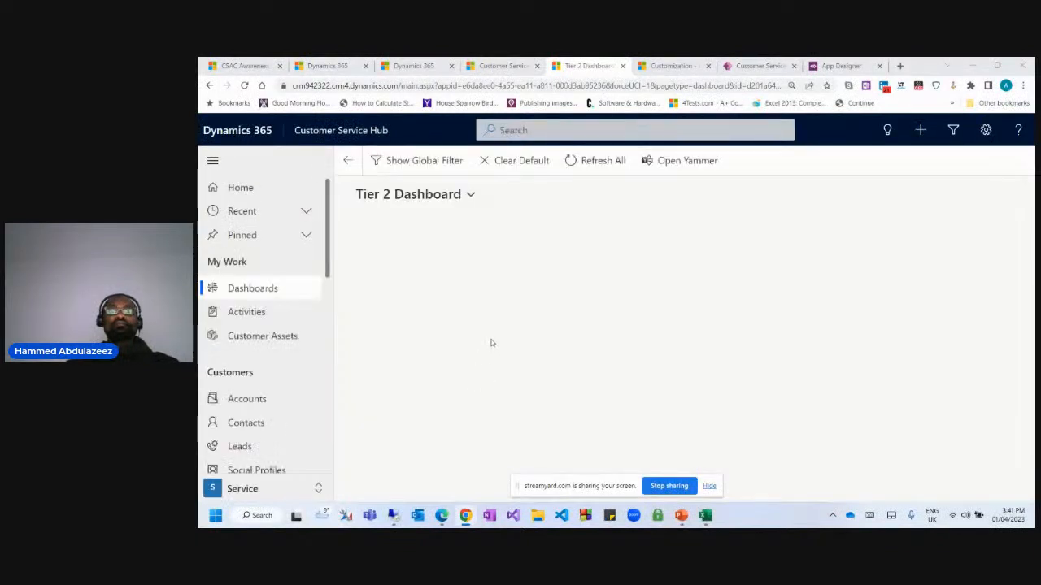
click(429, 201)
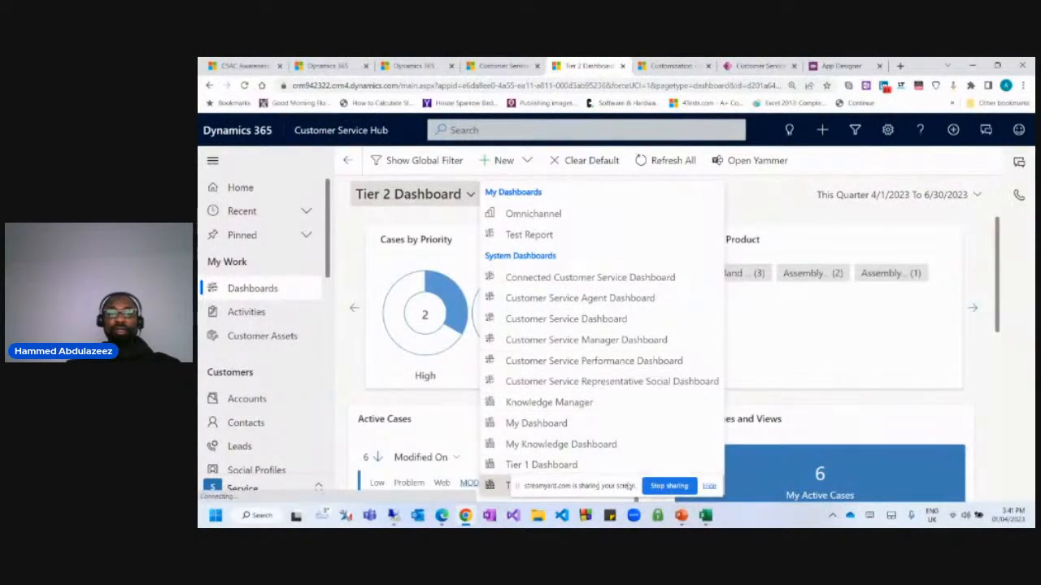
click(710, 486)
click(470, 194)
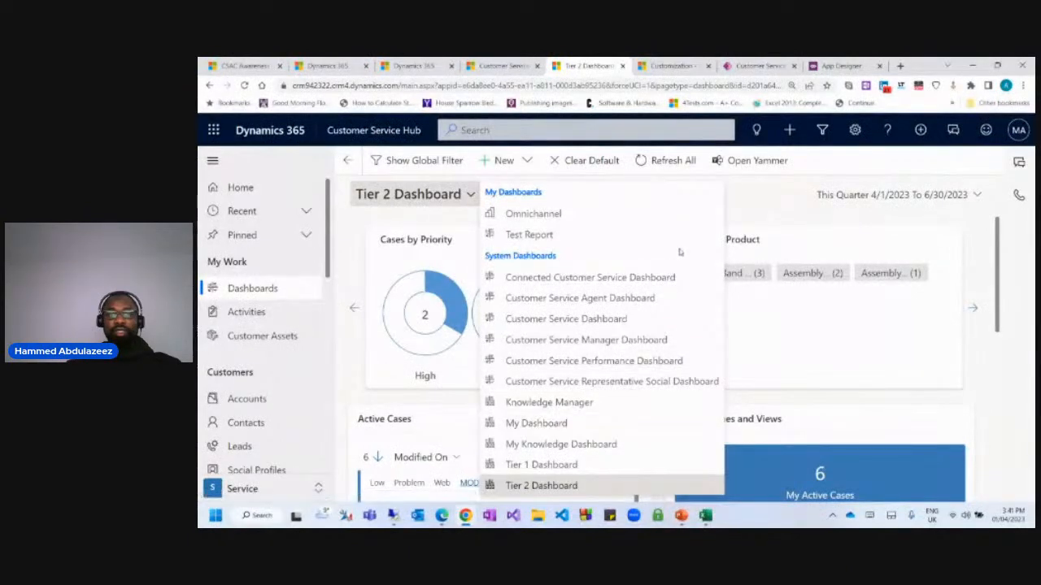
click(762, 196)
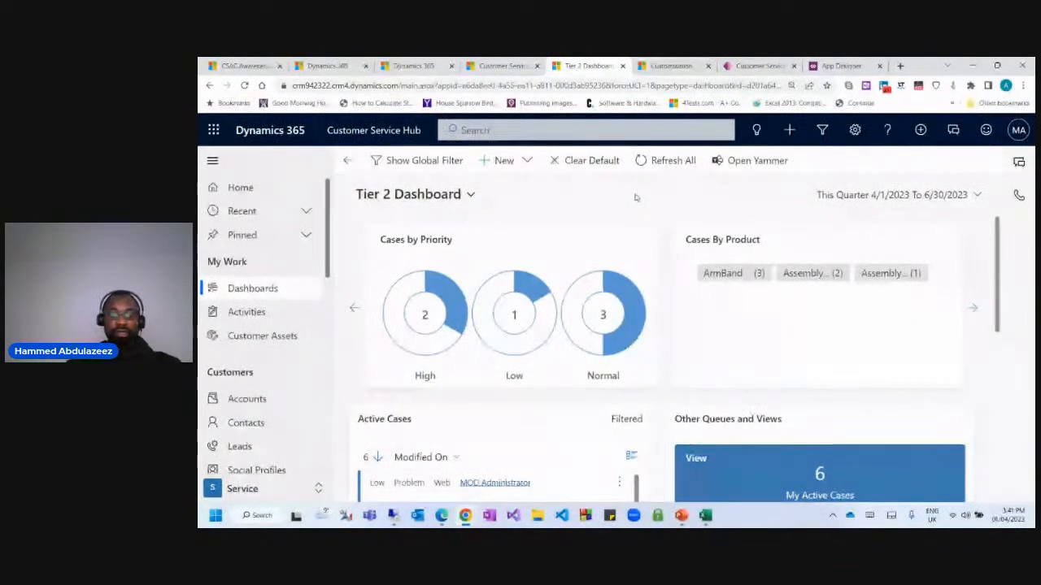
click(842, 67)
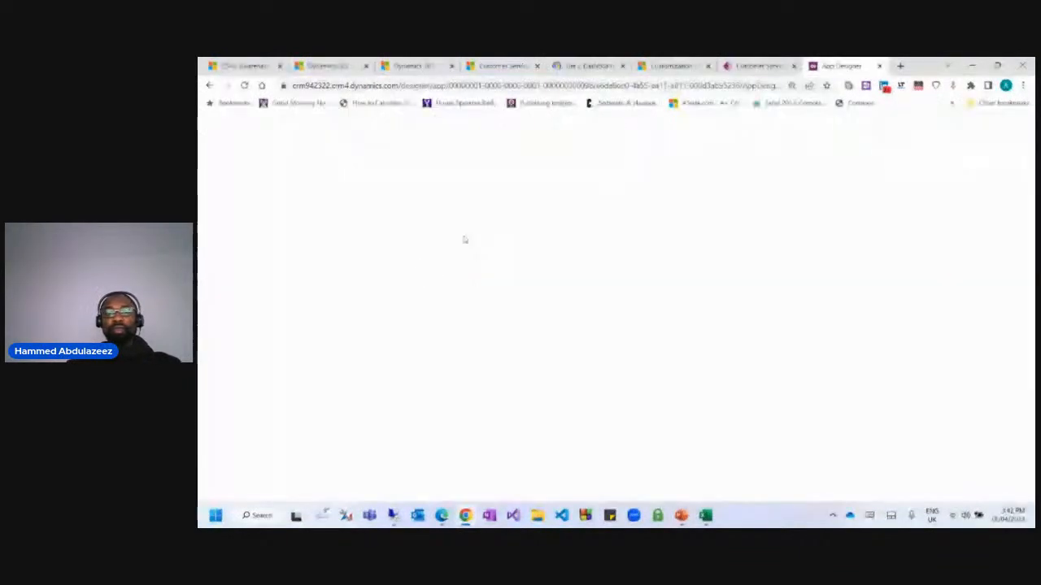
Clear the dashboard search, preview the app, then filter the app's dashboards to 'clas'.
click(992, 320)
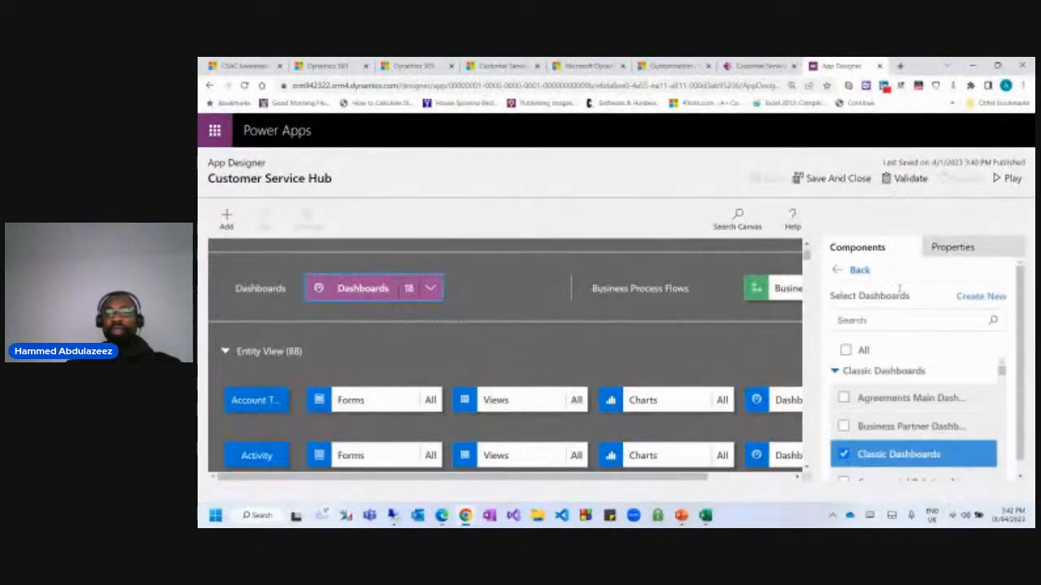
scroll(900, 348, down, 5)
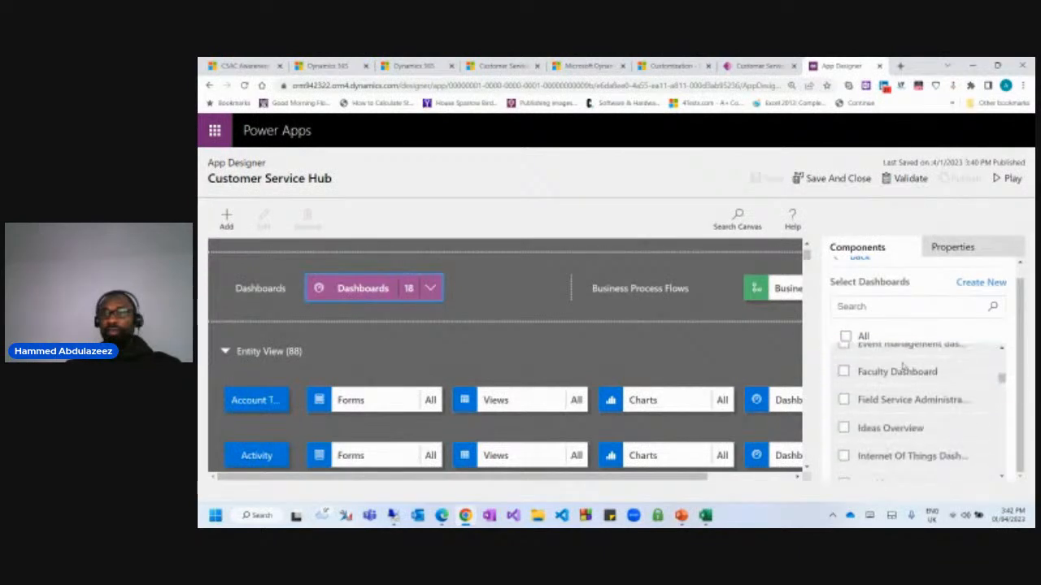
click(1007, 179)
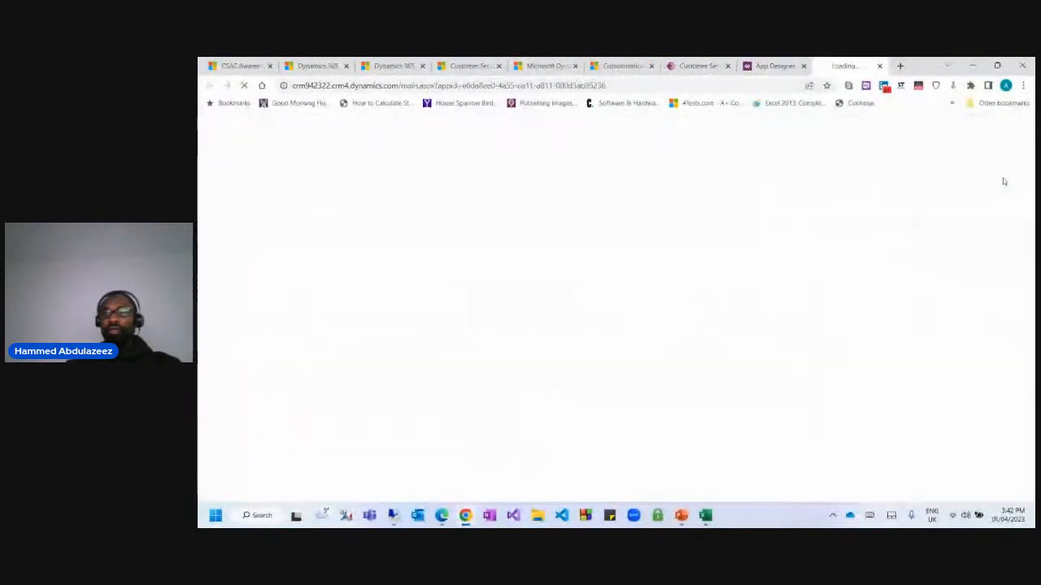
click(771, 66)
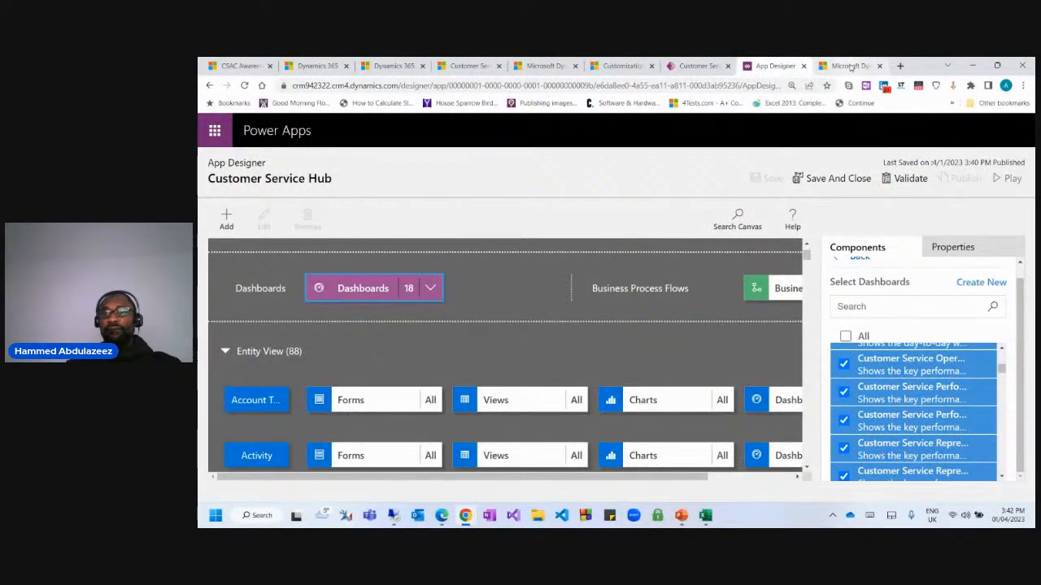
scroll(576, 303, down, 3)
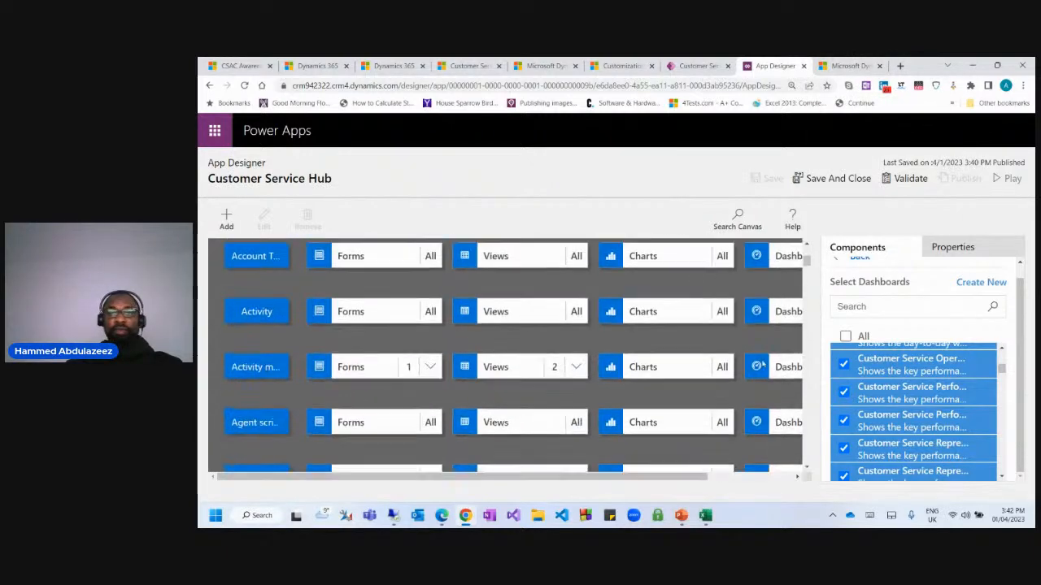
scroll(900, 397, down, 3)
scroll(900, 397, down, 3)
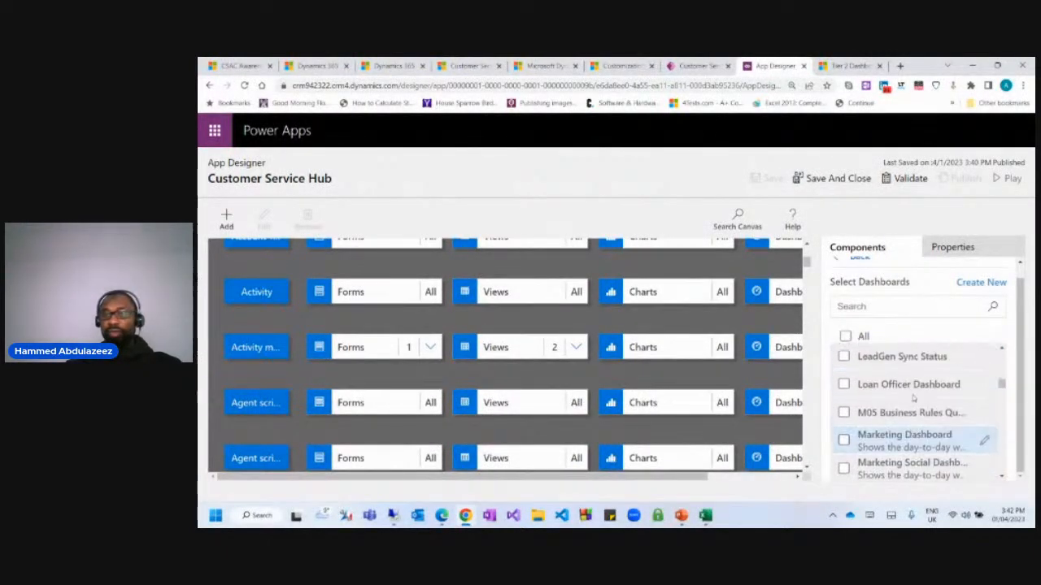
scroll(900, 390, up, 5)
click(883, 304)
text(clas)
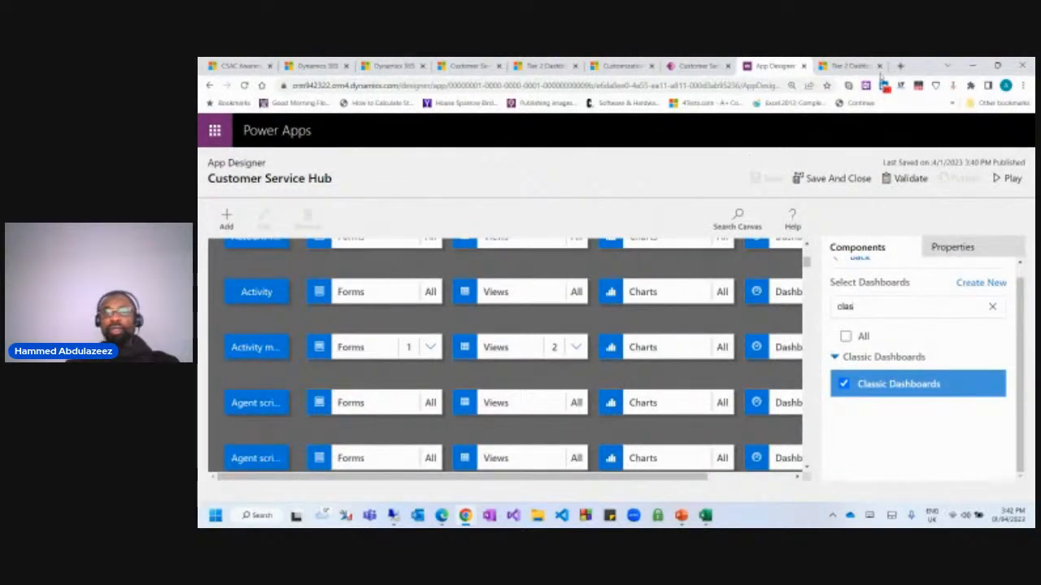
Check the Tier 2 Dashboard page's dashboard list, then return to the loaded App Designer.
click(850, 68)
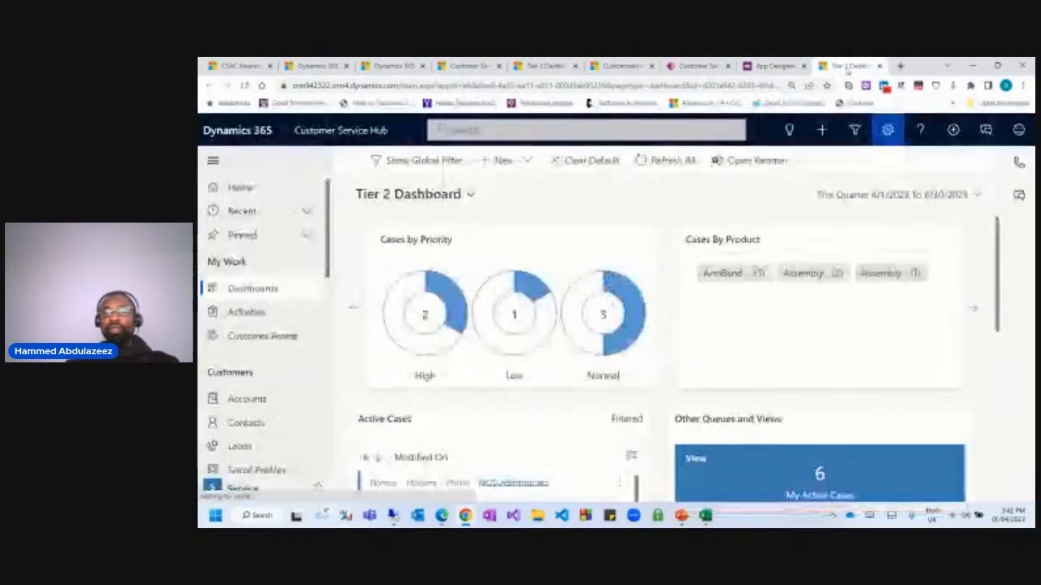
click(454, 195)
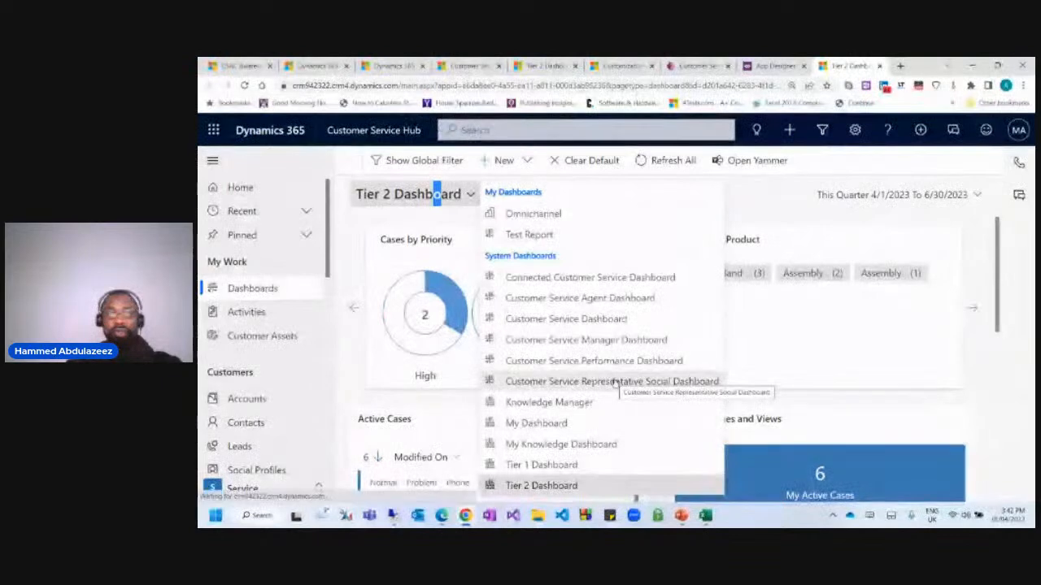
click(769, 200)
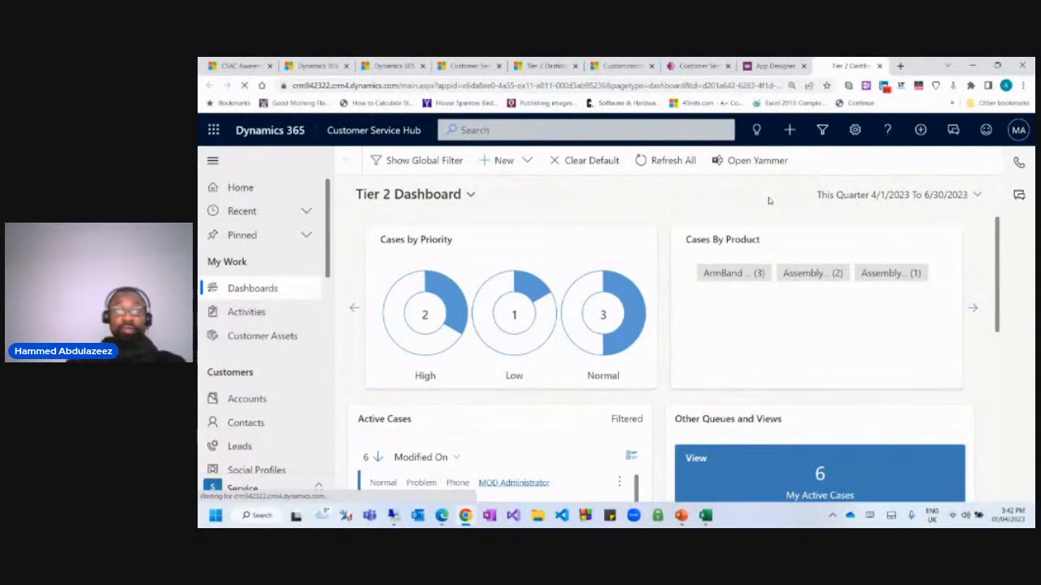
click(772, 65)
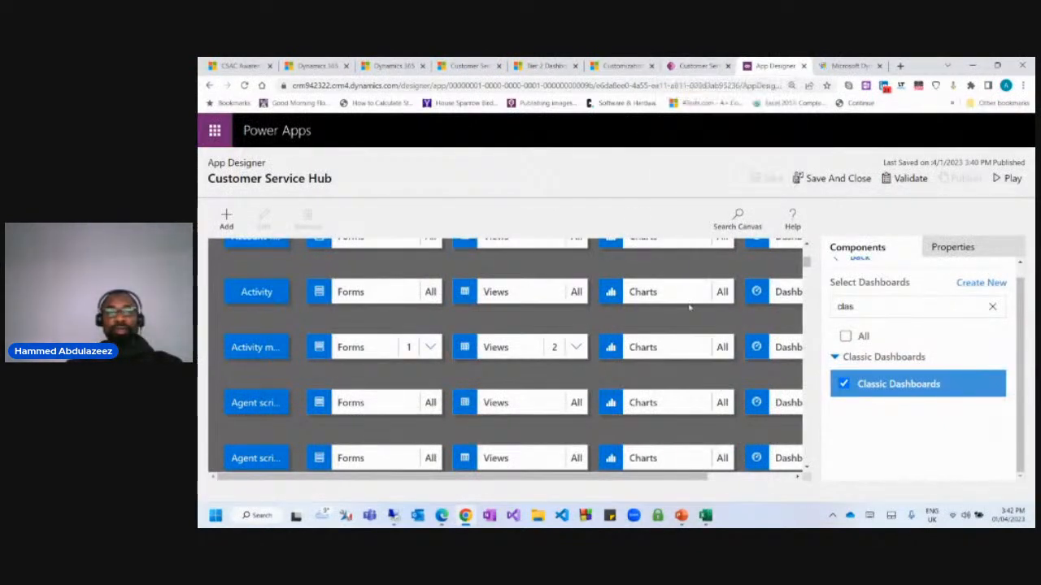
scroll(530, 254, down, 1)
scroll(530, 252, up, 5)
scroll(532, 258, down, 2)
scroll(532, 259, up, 2)
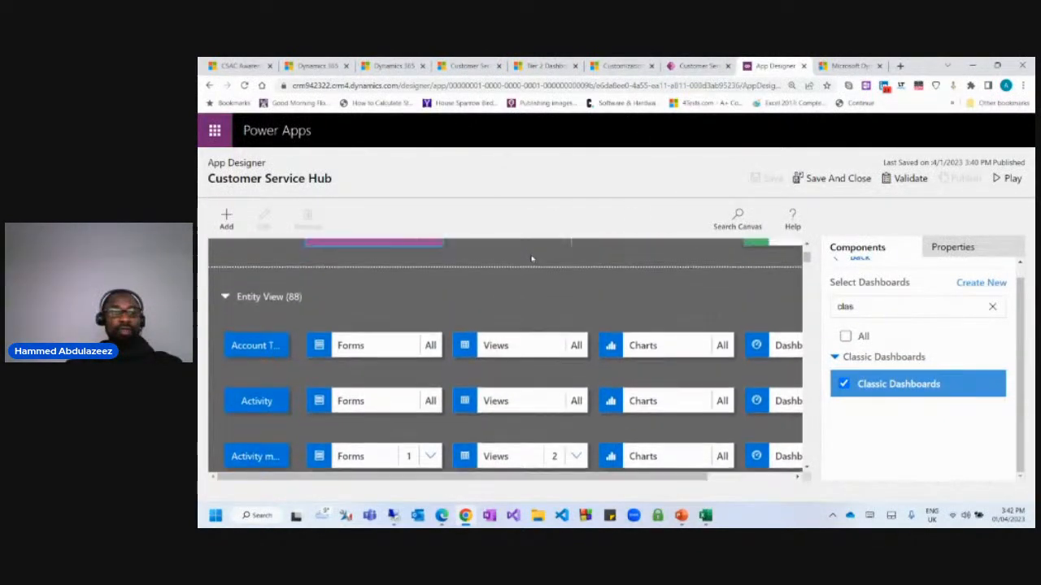
scroll(377, 297, down, 2)
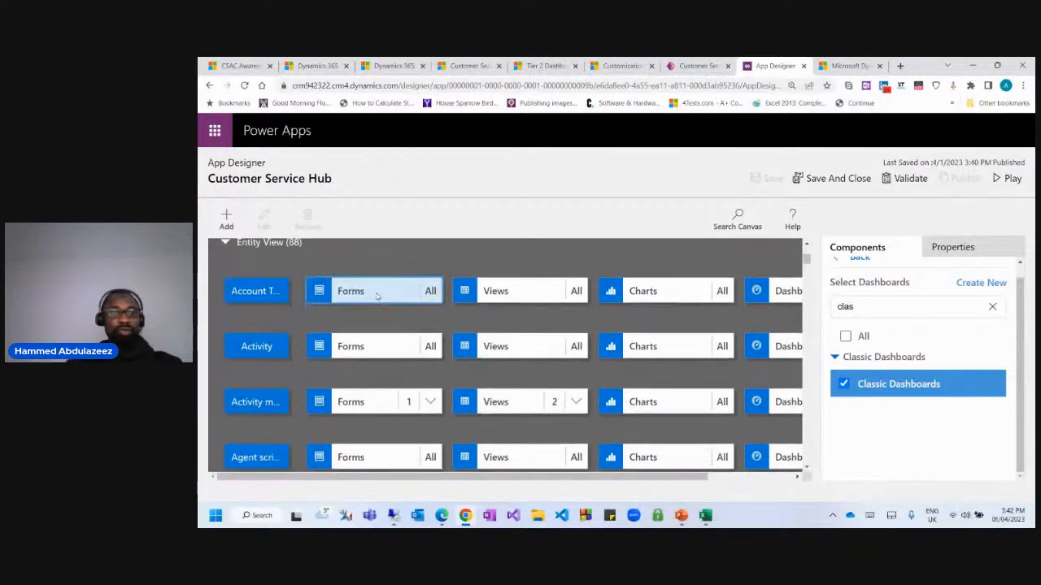
scroll(376, 297, down, 4)
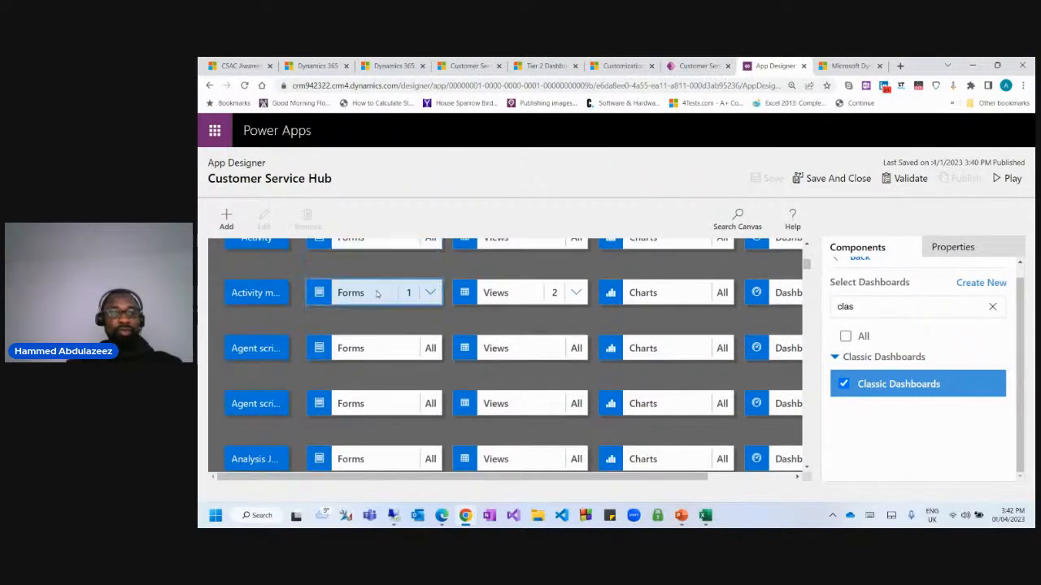
Find the Case row with Ctrl+F 'case' and inspect its Charts, Dashboards, Views and Forms tiles.
click(587, 190)
key(ctrl+f)
text(case)
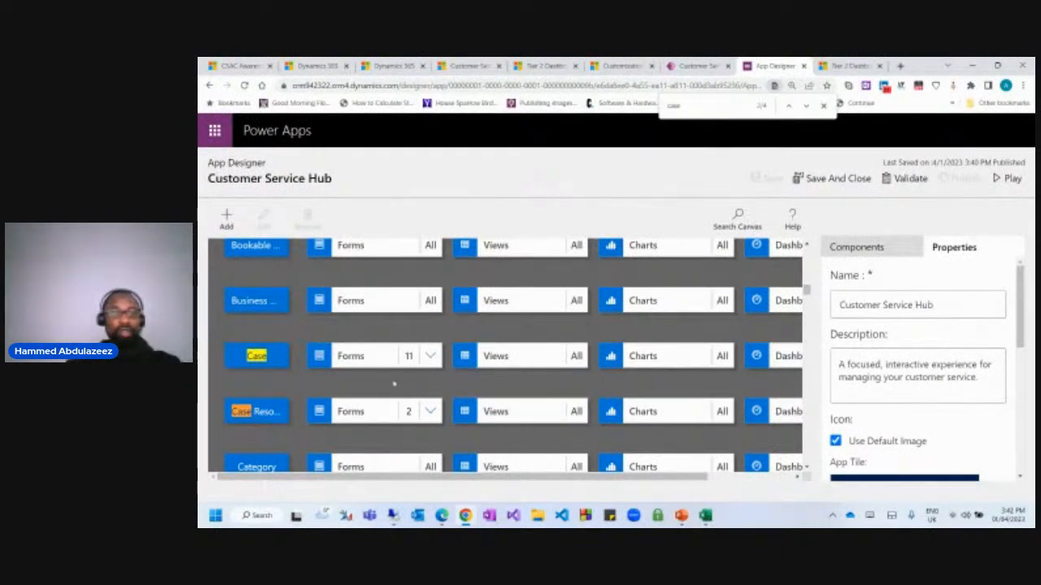
click(651, 365)
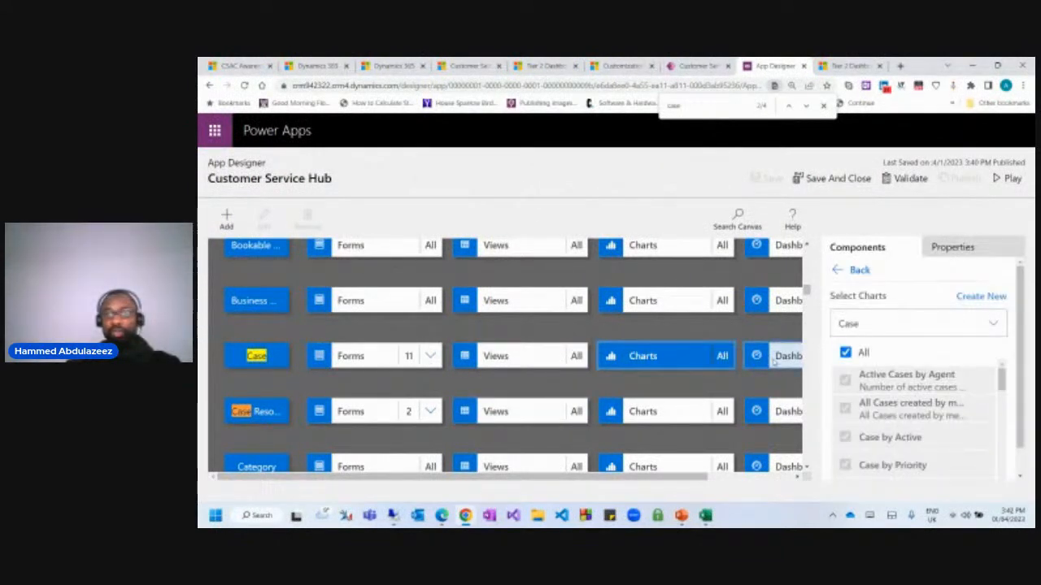
click(774, 360)
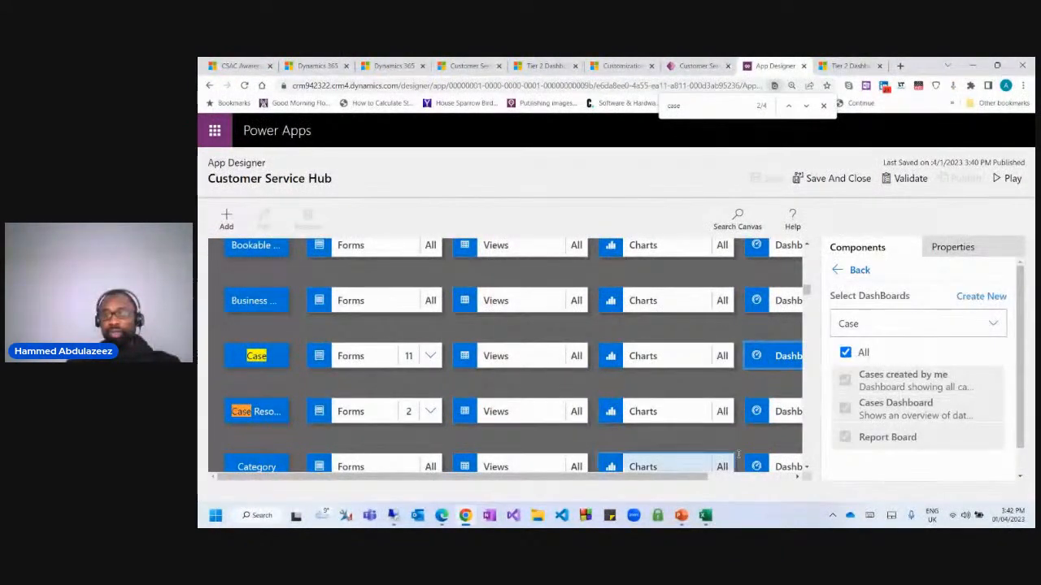
scroll(901, 408, down, 1)
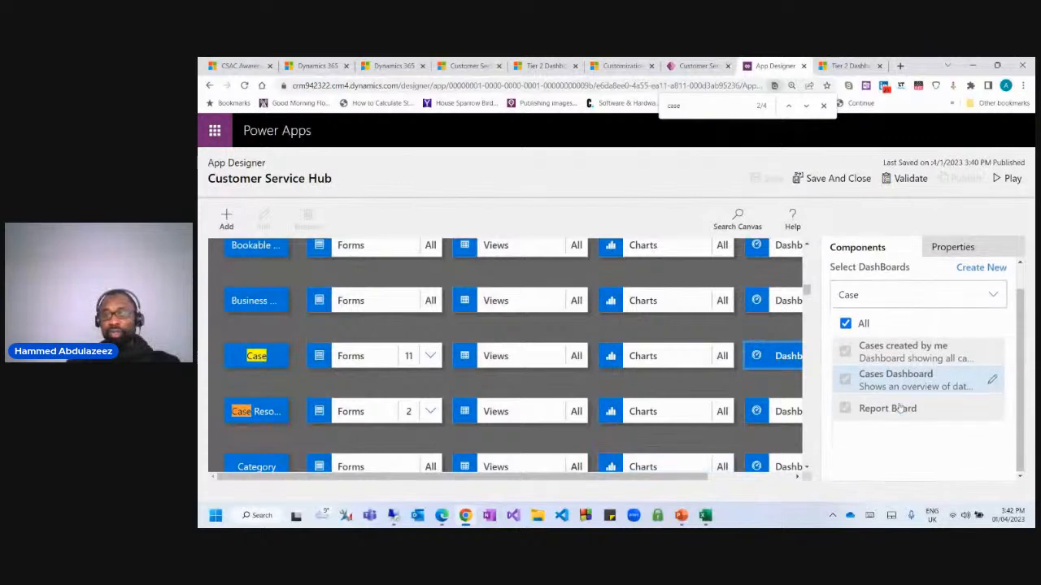
click(673, 357)
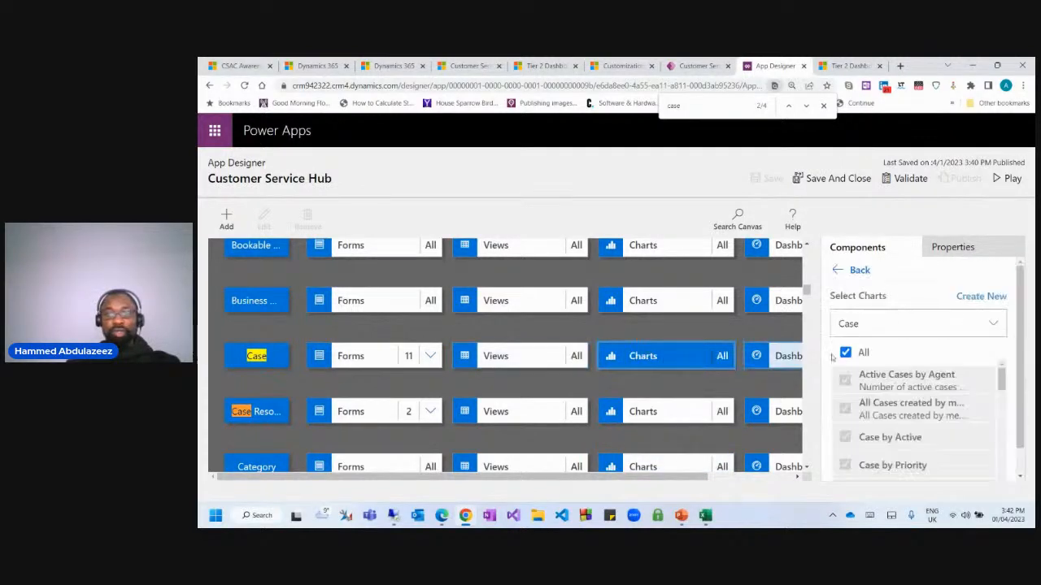
click(551, 364)
click(395, 357)
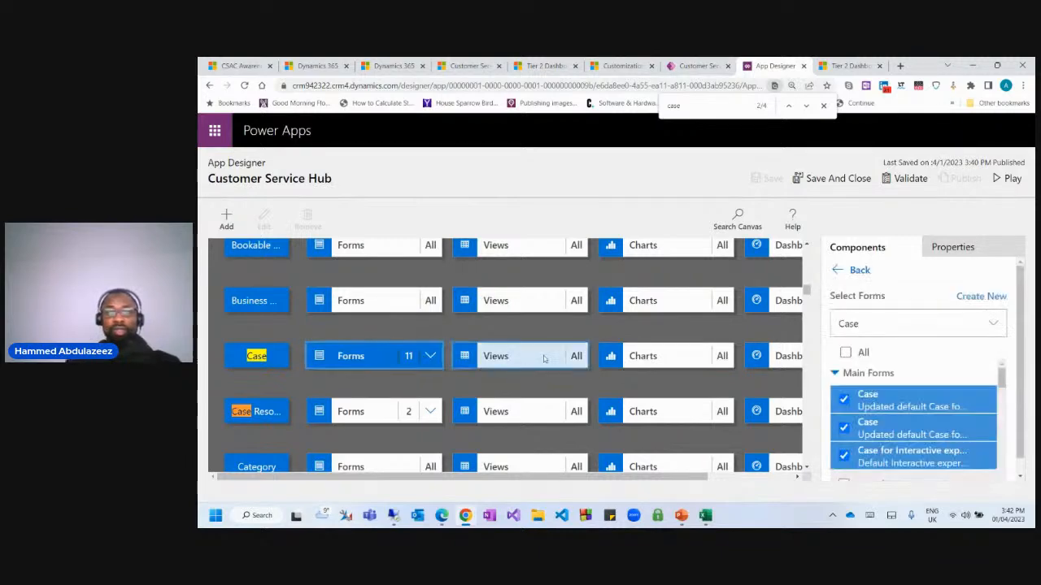
scroll(544, 359, up, 10)
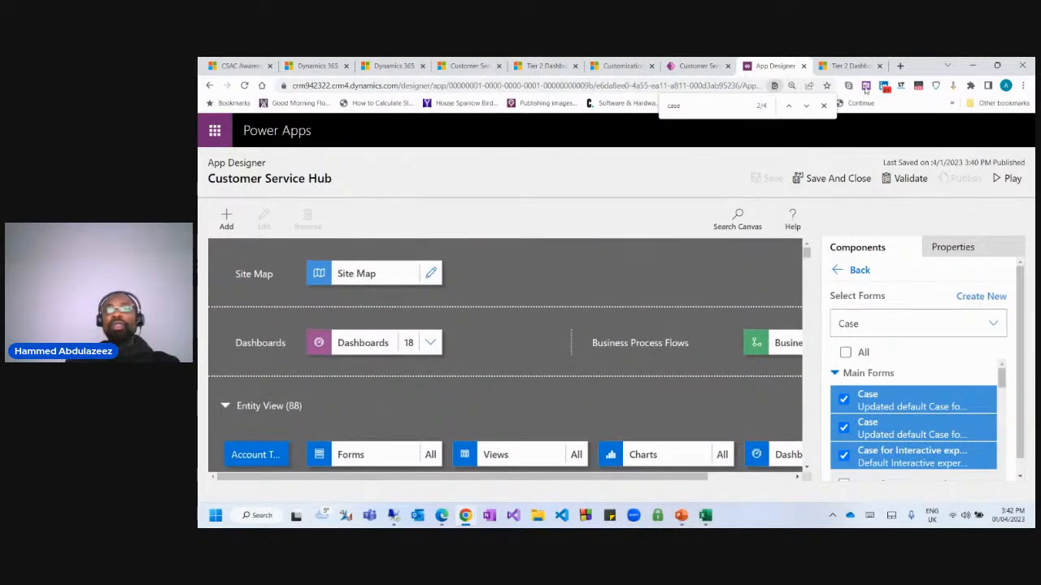
Check the dashboard list on the Tier 2 Dashboard page, then return to App Designer's components.
click(850, 66)
click(447, 195)
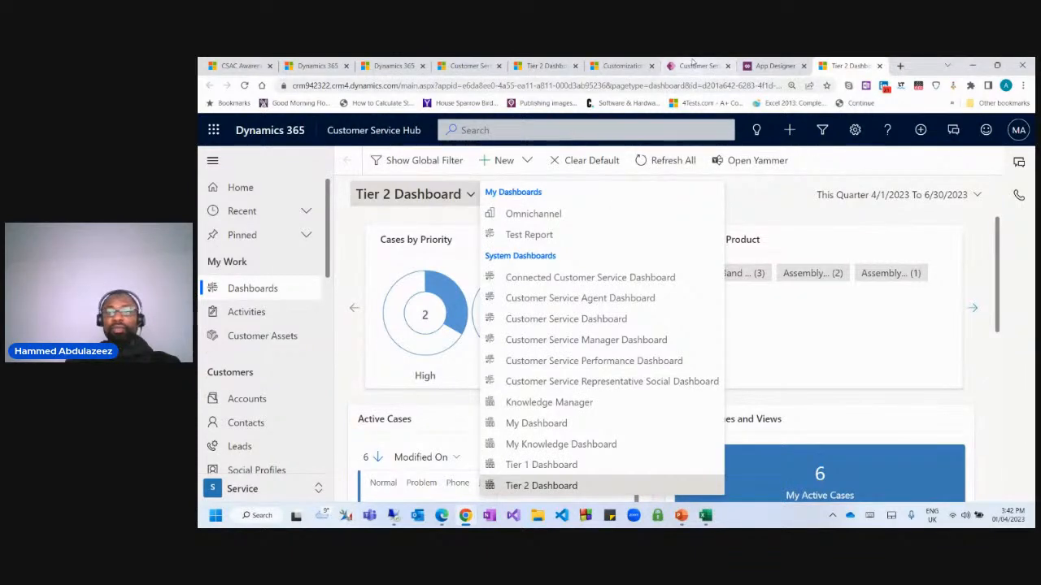
click(699, 66)
click(758, 67)
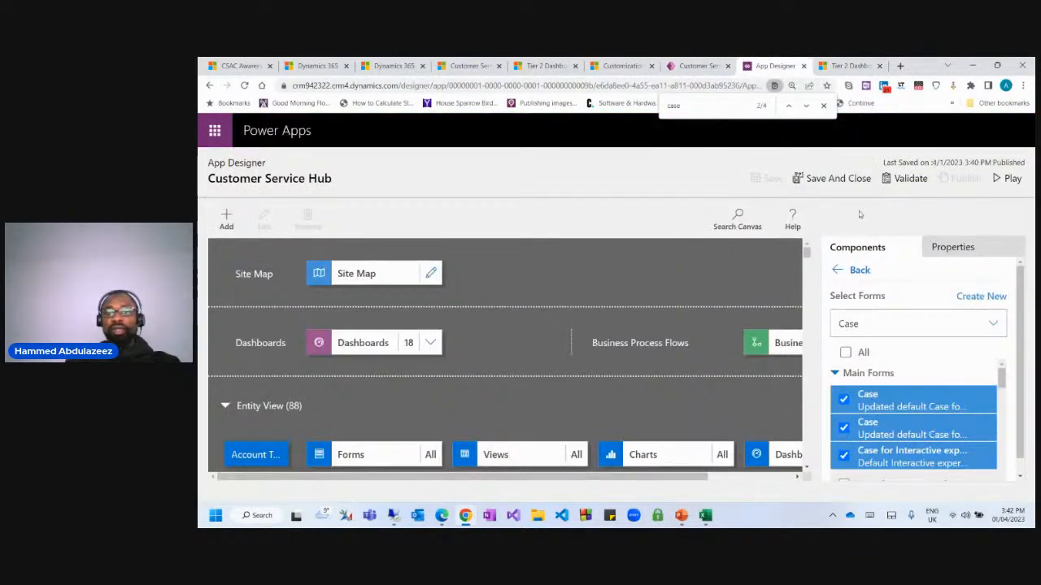
click(855, 271)
Filter the Charts component list to the Case entity and review its included charts.
scroll(894, 390, down, 3)
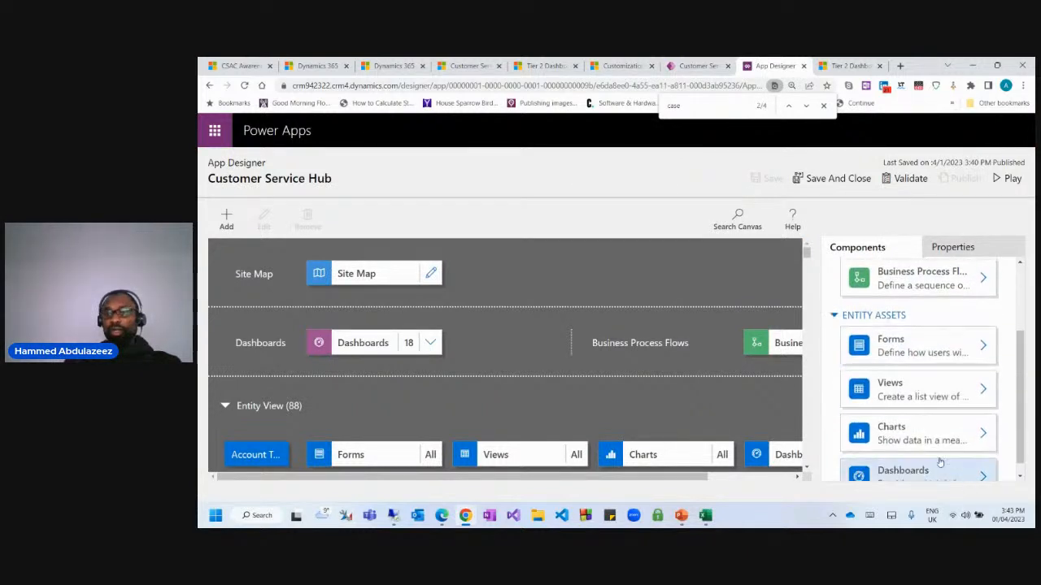
click(902, 419)
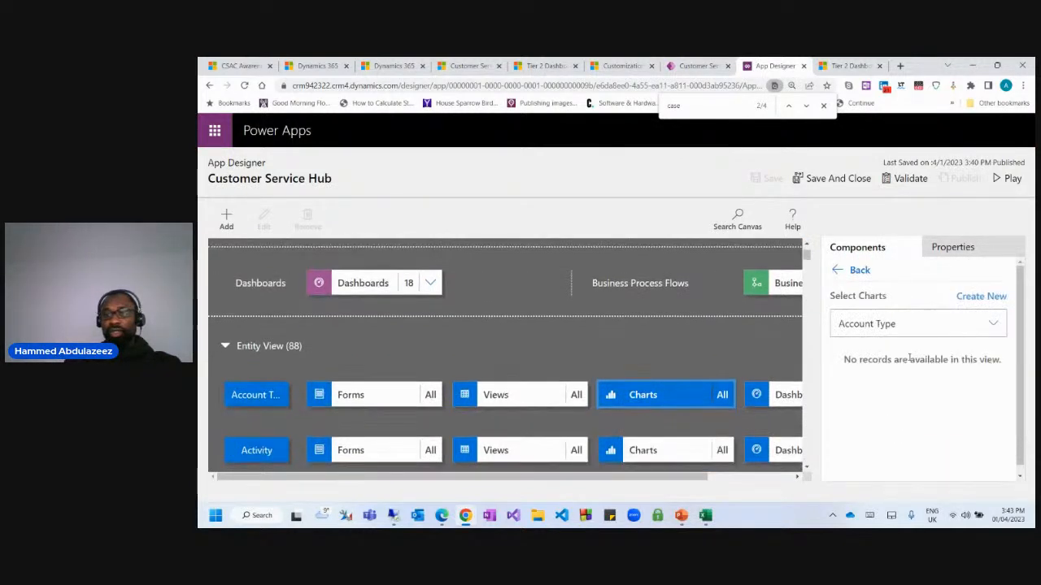
click(917, 322)
text(case)
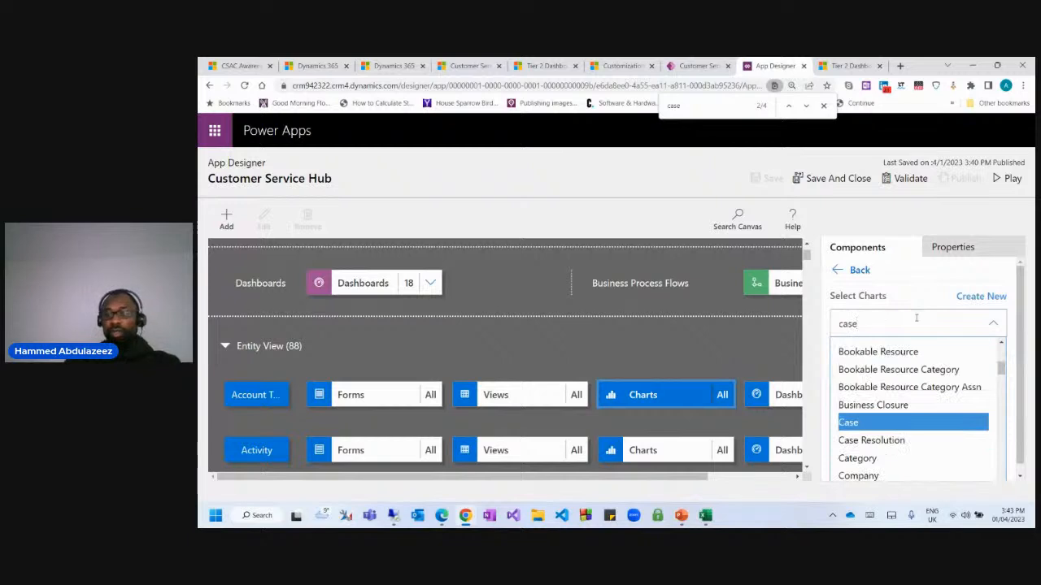
key(Return)
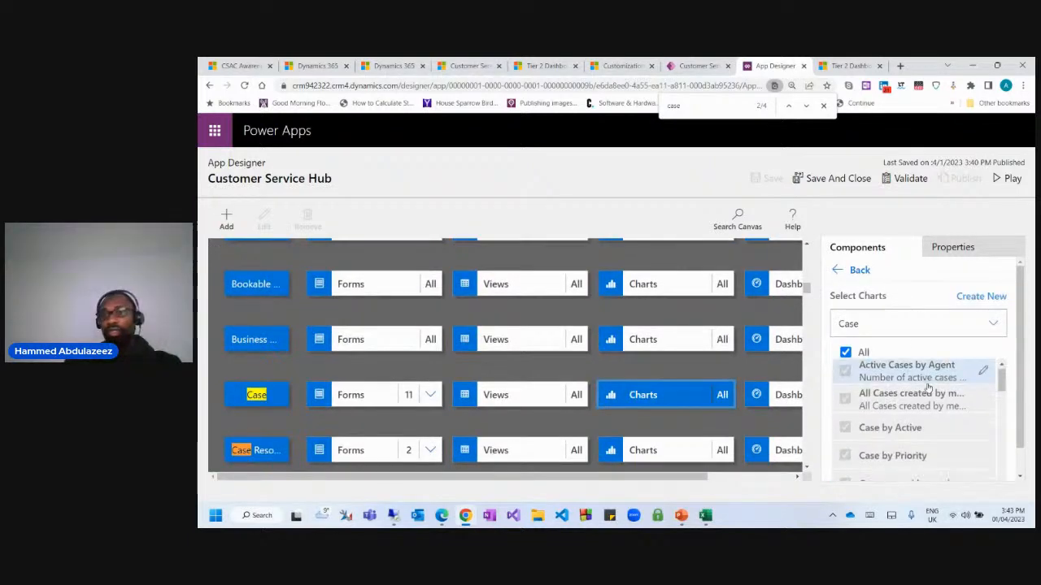
scroll(953, 407, down, 3)
scroll(953, 417, down, 5)
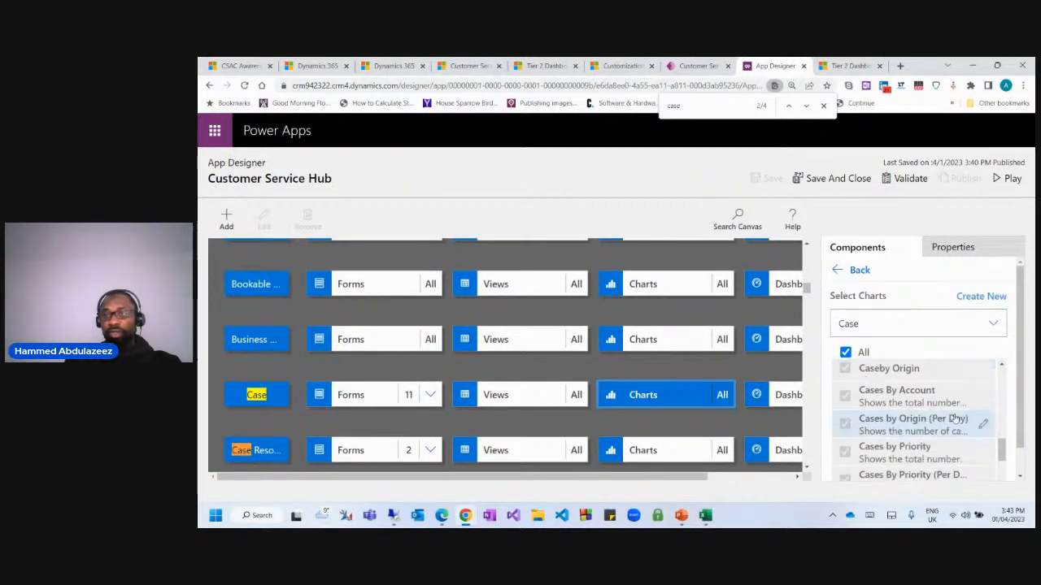
scroll(954, 419, up, 2)
scroll(954, 431, down, 5)
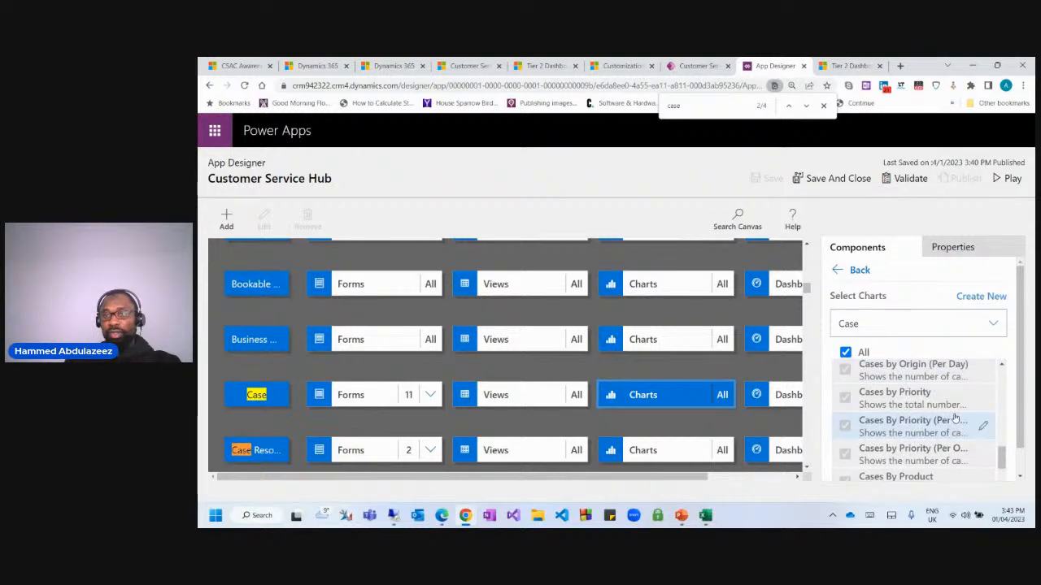
scroll(954, 437, down, 6)
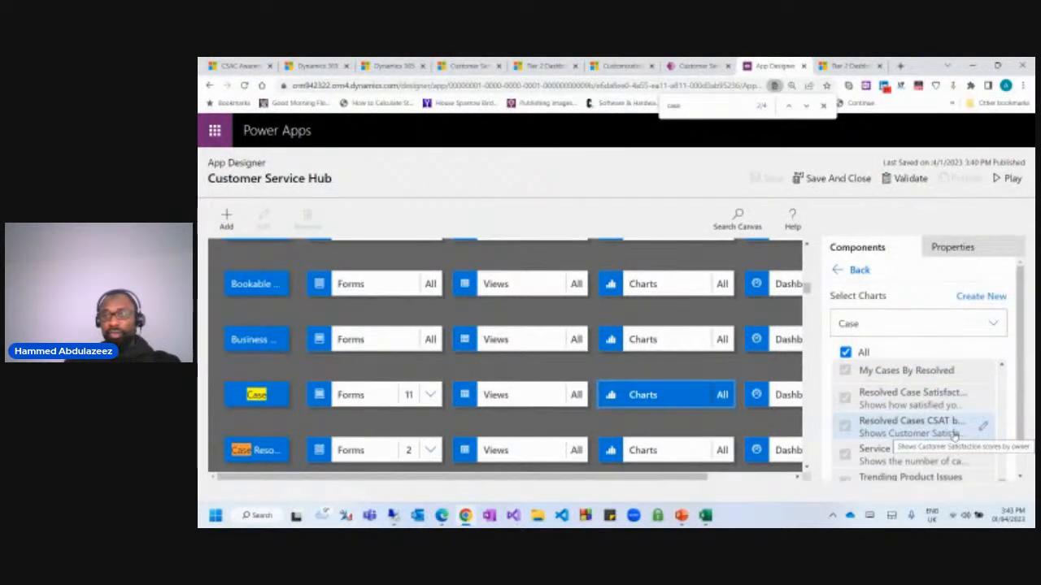
scroll(955, 436, down, 2)
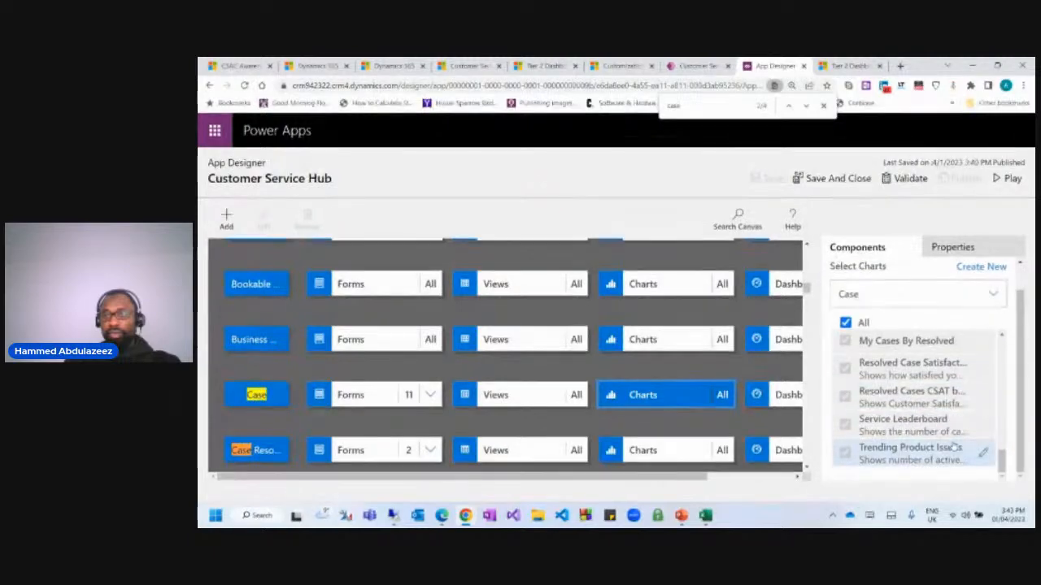
scroll(951, 437, up, 6)
scroll(952, 437, up, 10)
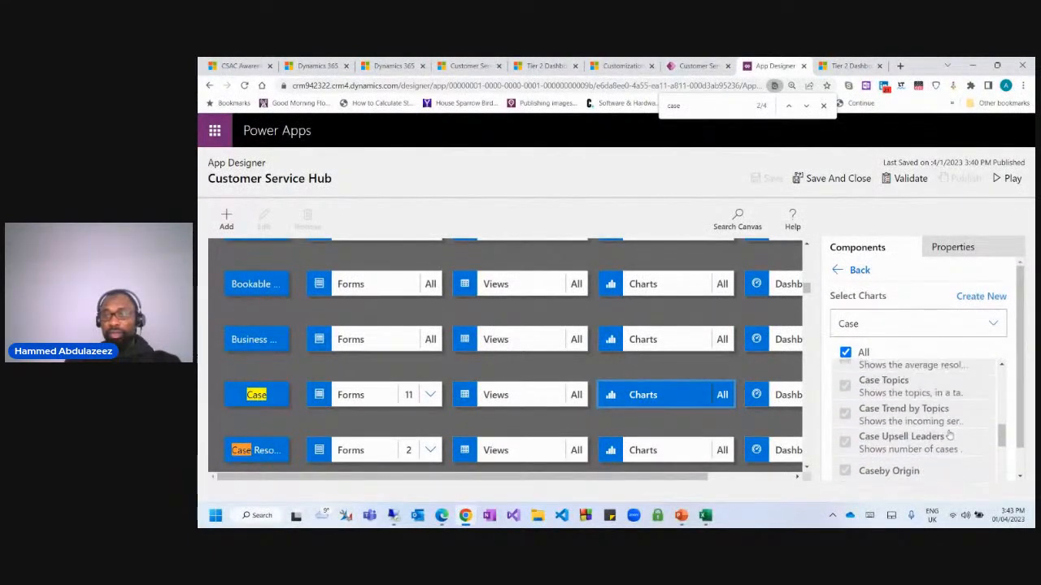
scroll(955, 437, up, 3)
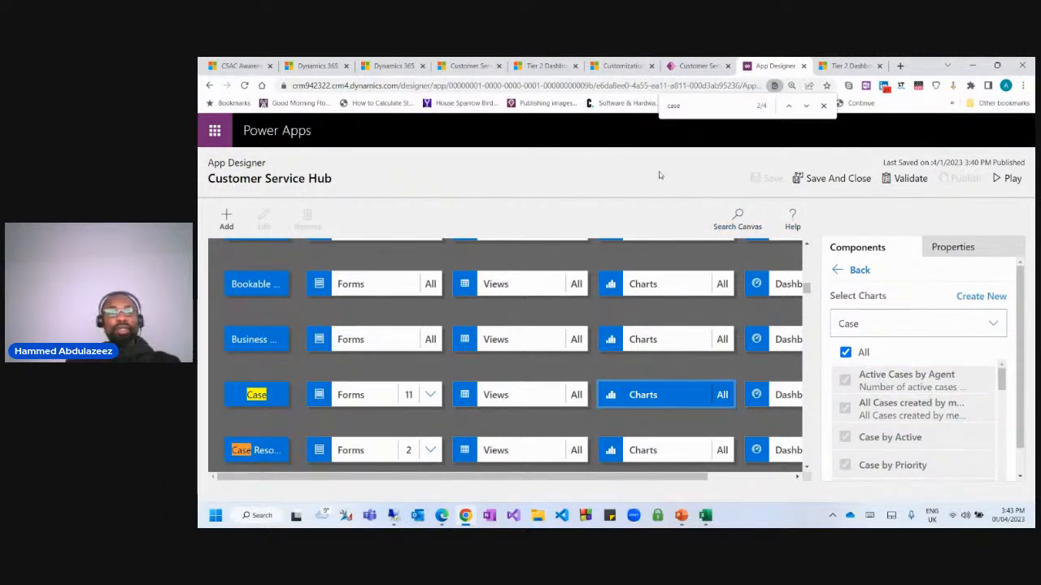
click(848, 65)
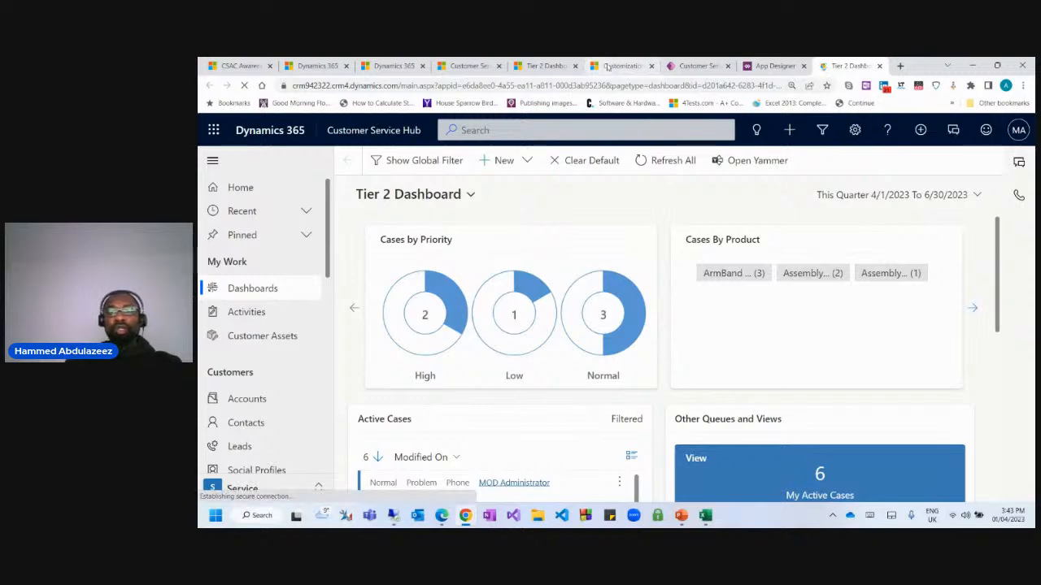
click(773, 65)
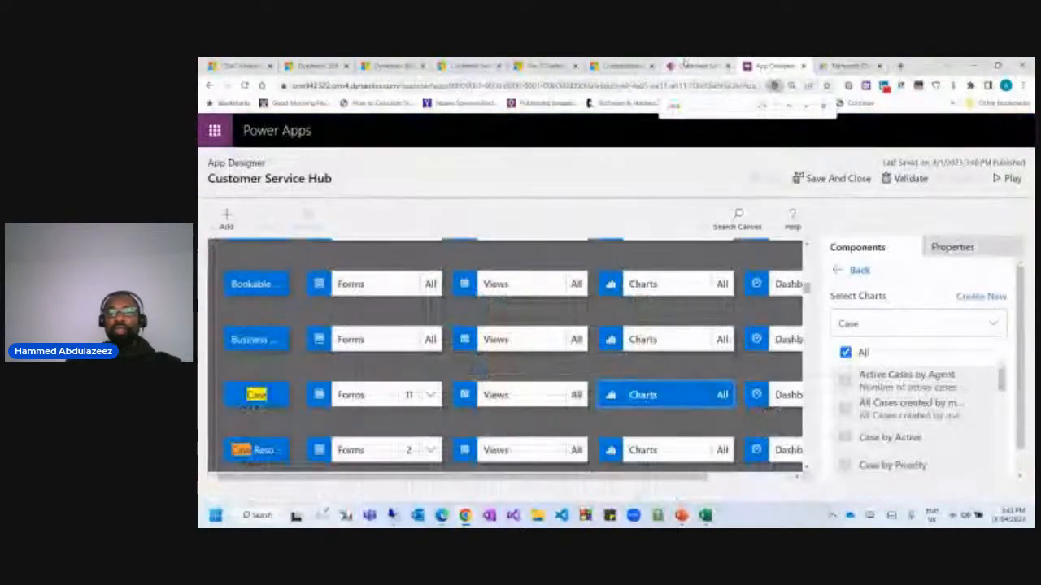
Tick Daily Dash in the Select Dashboards list and save the Customer Service Hub app.
scroll(374, 341, up, 10)
click(368, 342)
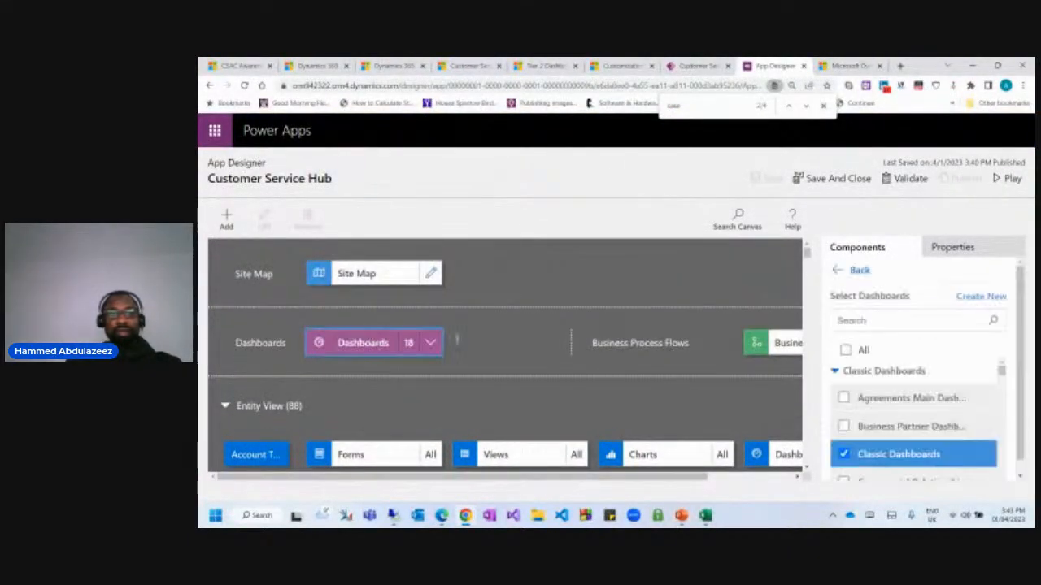
scroll(878, 406, down, 5)
scroll(882, 409, down, 2)
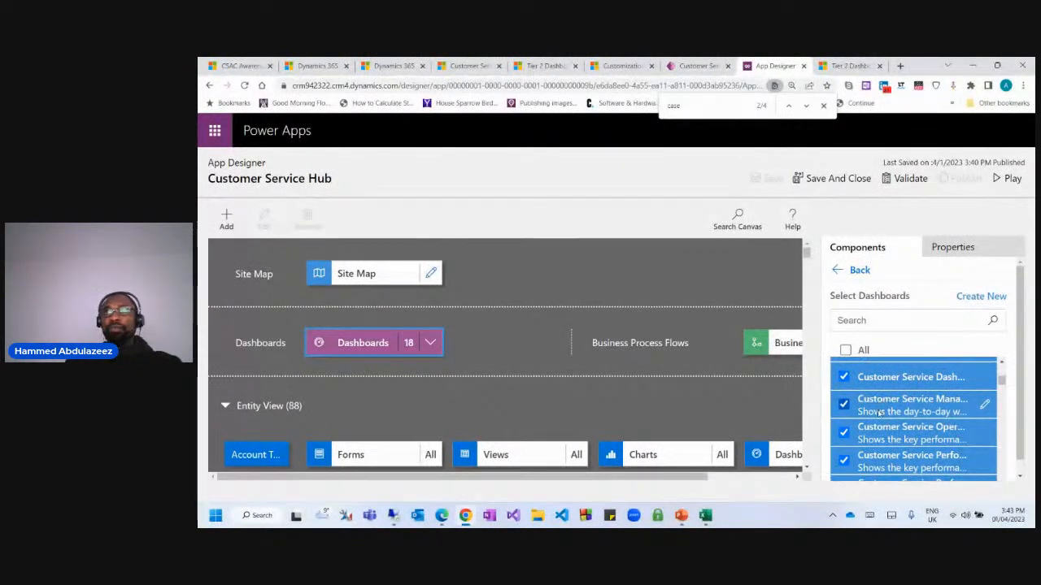
scroll(878, 419, down, 4)
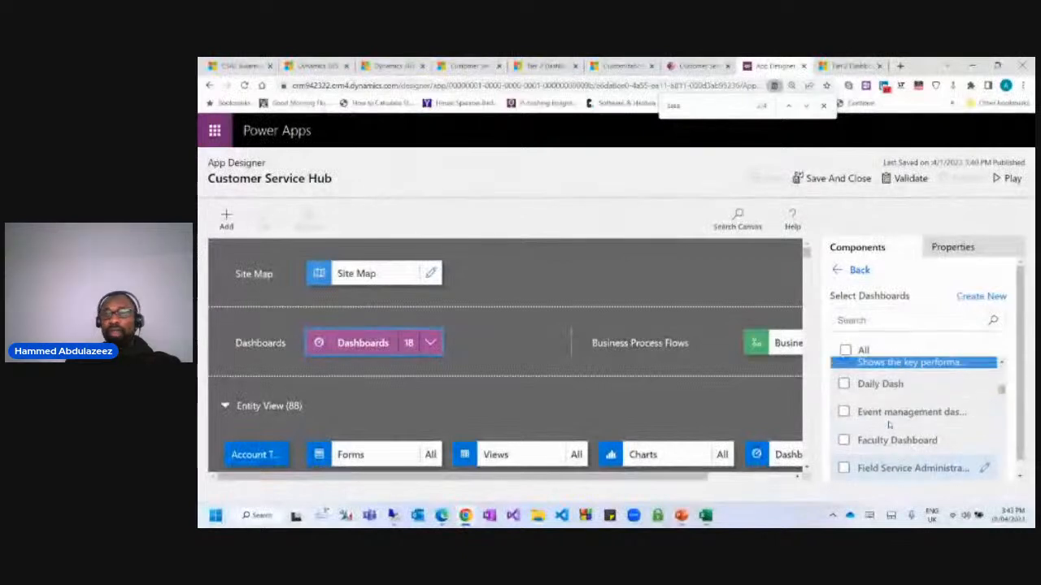
scroll(894, 431, up, 2)
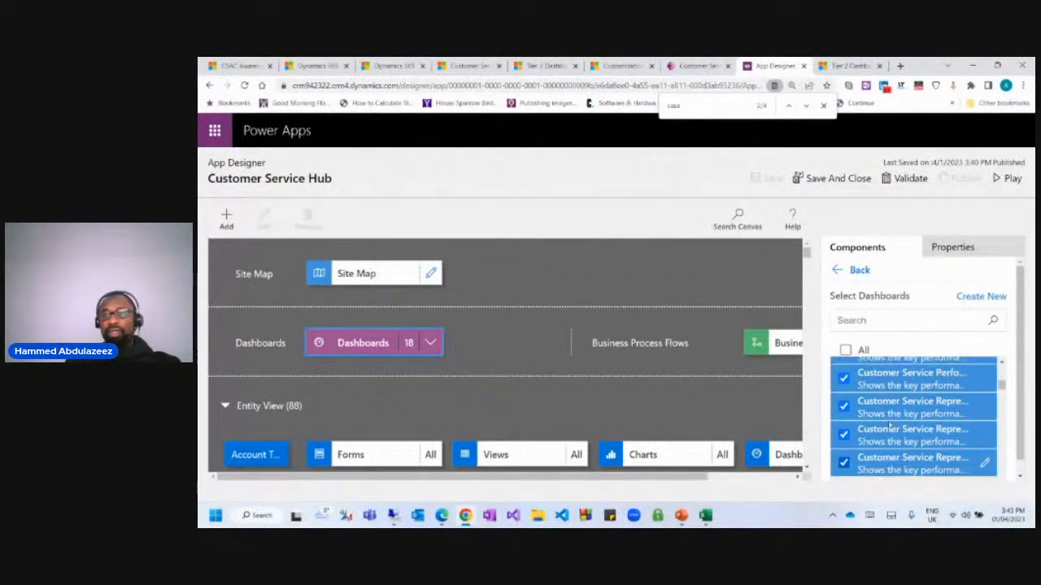
scroll(909, 458, down, 1)
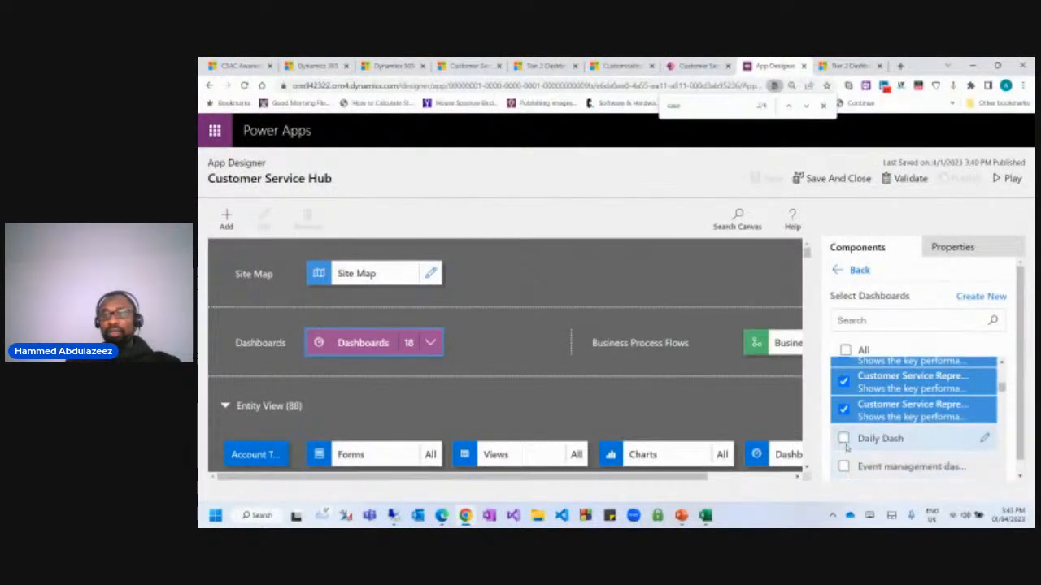
click(845, 440)
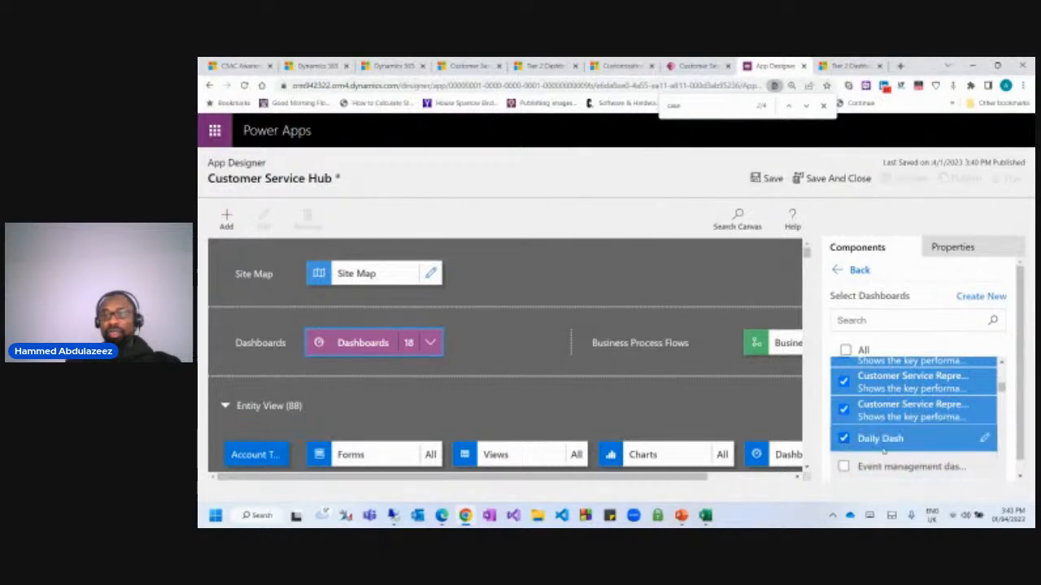
click(768, 178)
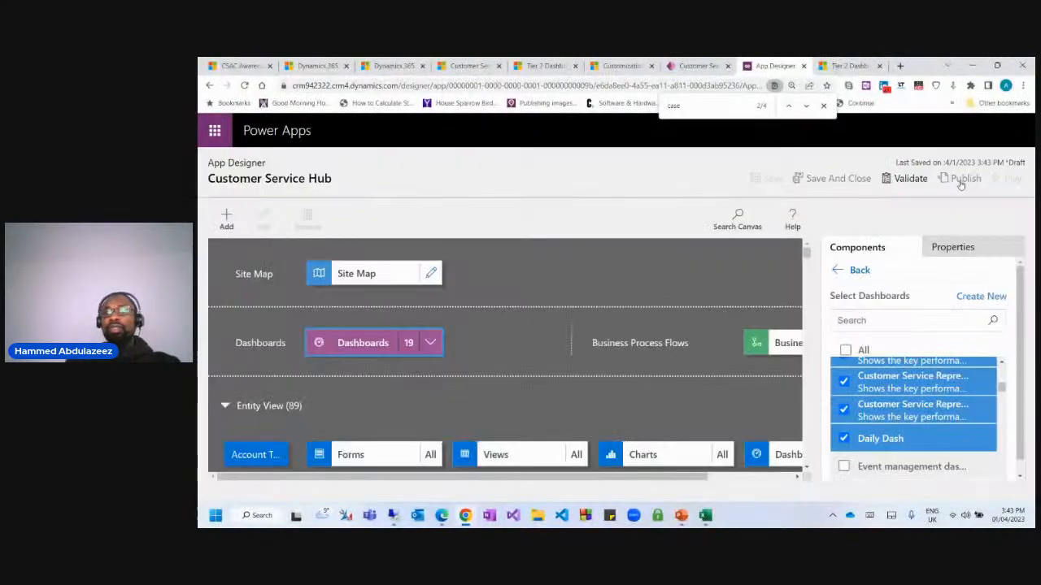
Publish Customer Service Hub and switch back to the Tier 2 Dashboard tab.
click(960, 182)
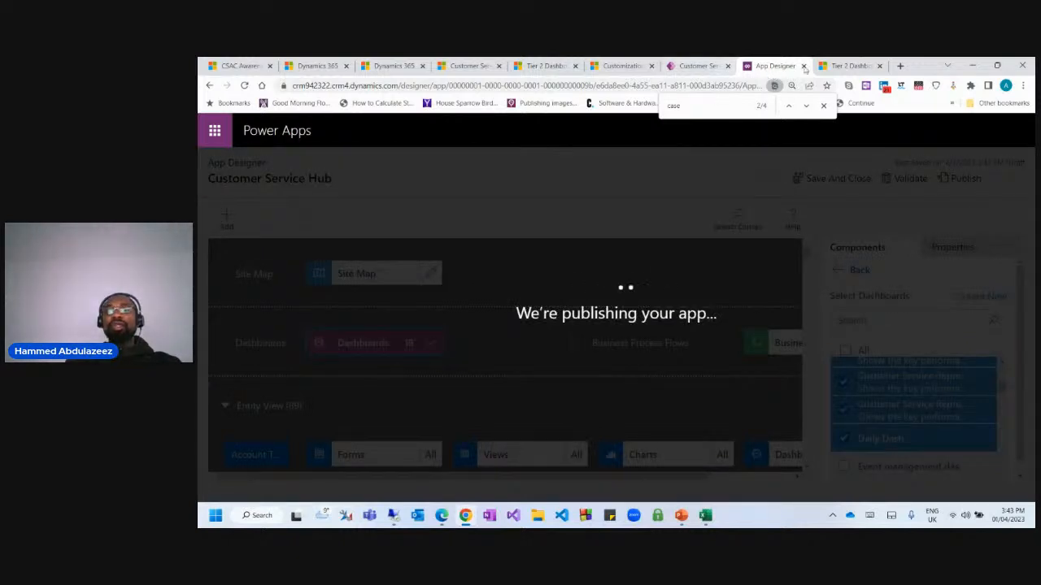
click(697, 64)
click(779, 66)
click(840, 66)
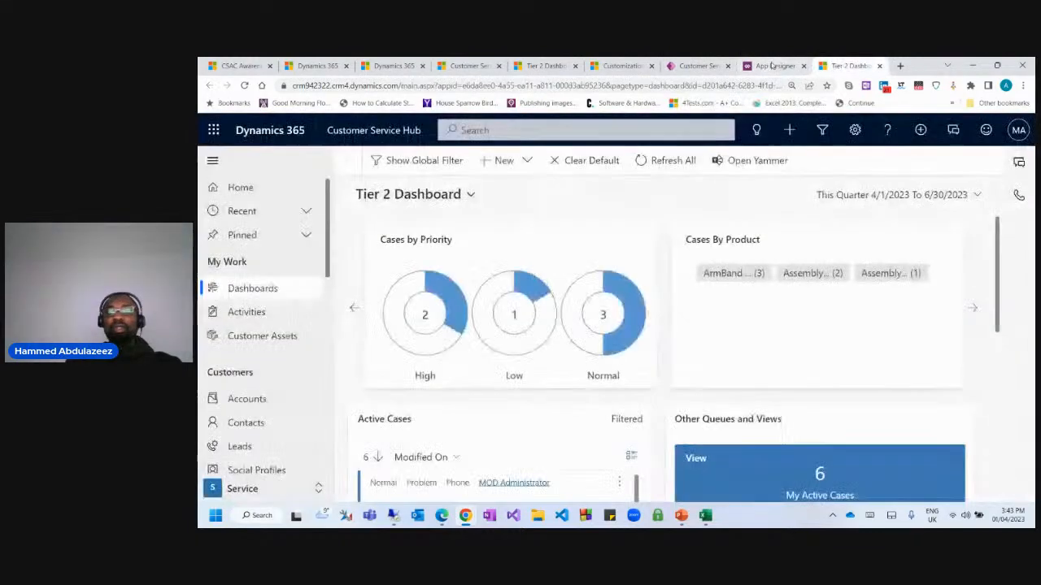
Reload the Tier 2 Dashboard with F5 once publishing has finished.
click(774, 66)
click(845, 66)
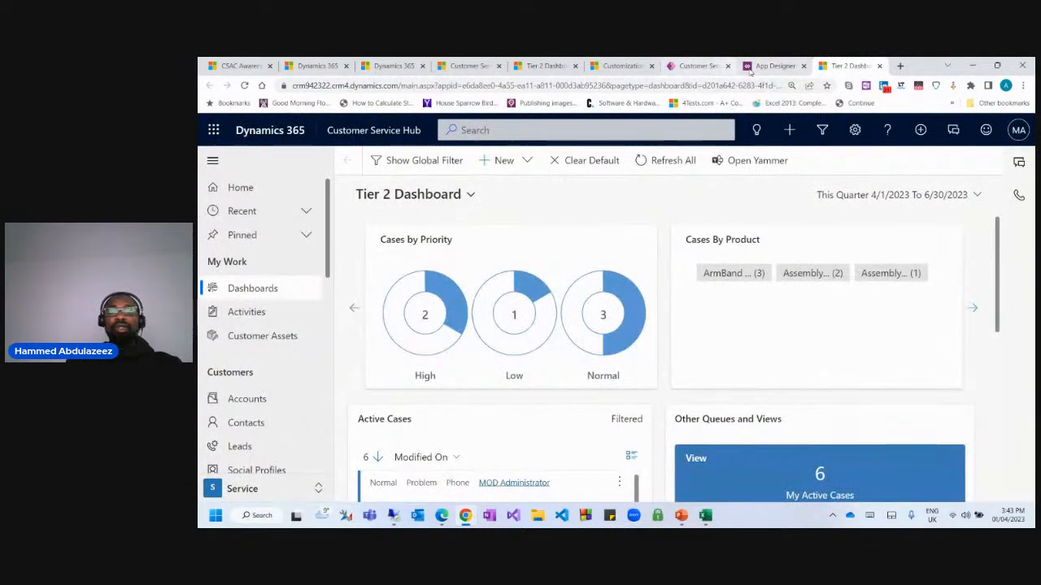
click(756, 69)
click(847, 66)
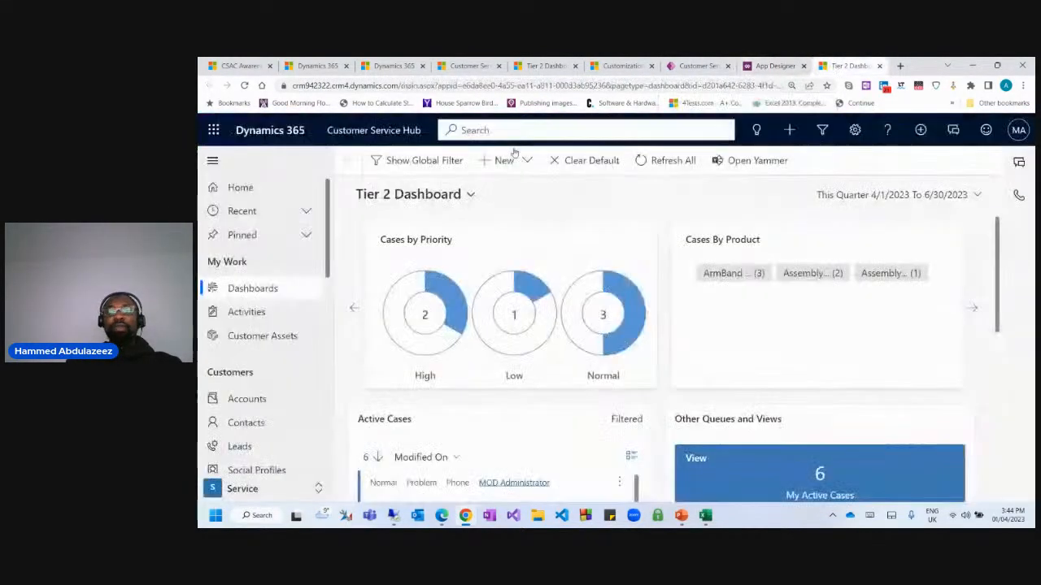
key(F5)
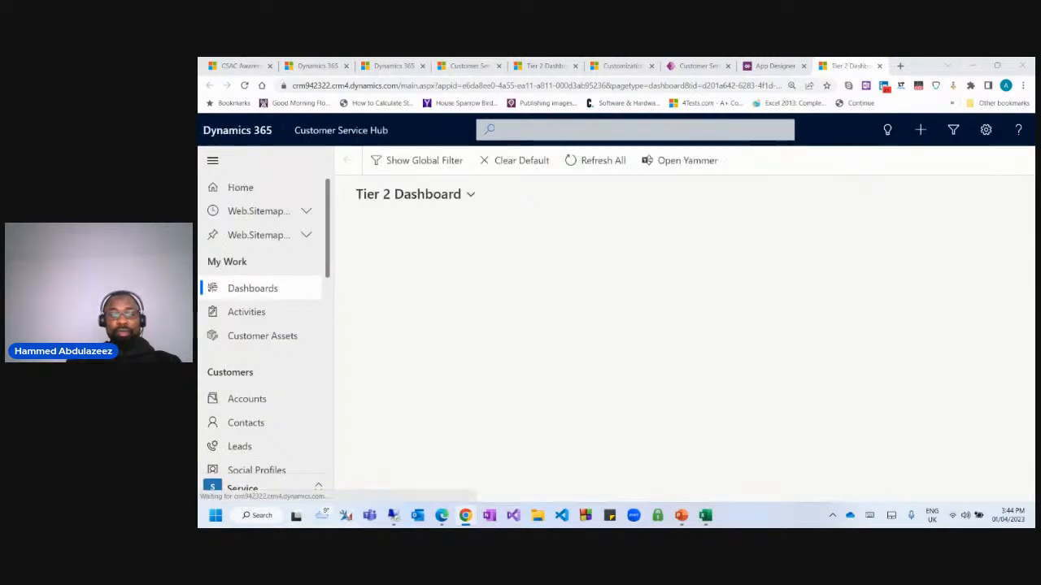
Confirm Tier 1 and Tier 2 appear in the dashboard selector, then open Advanced Settings.
click(470, 194)
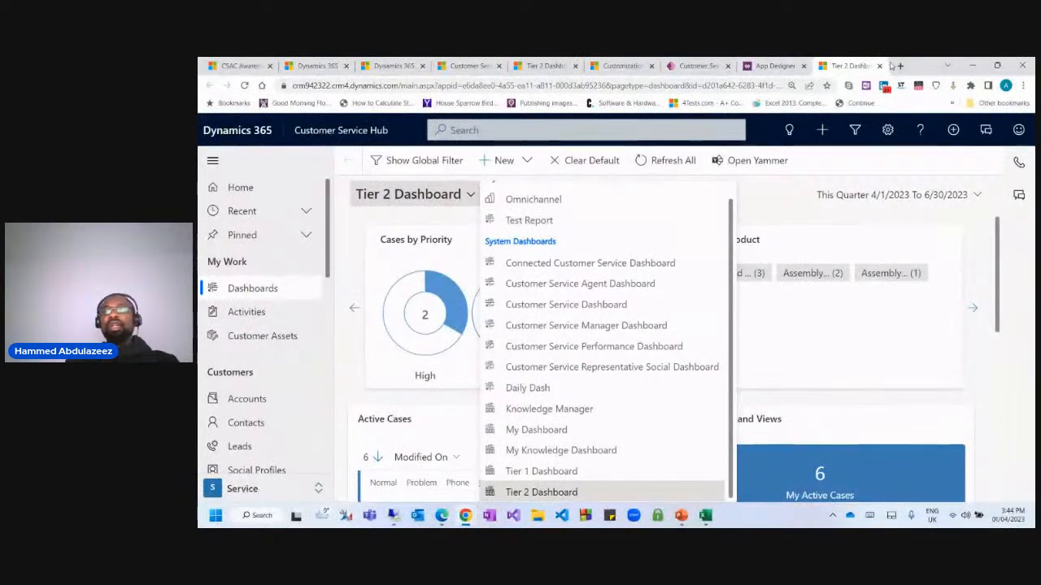
click(854, 131)
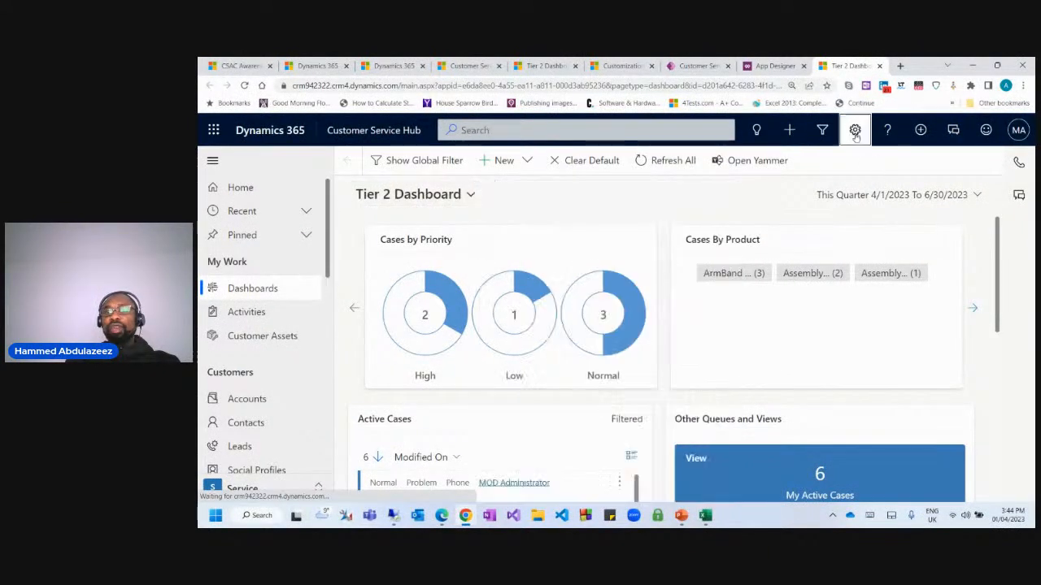
click(888, 188)
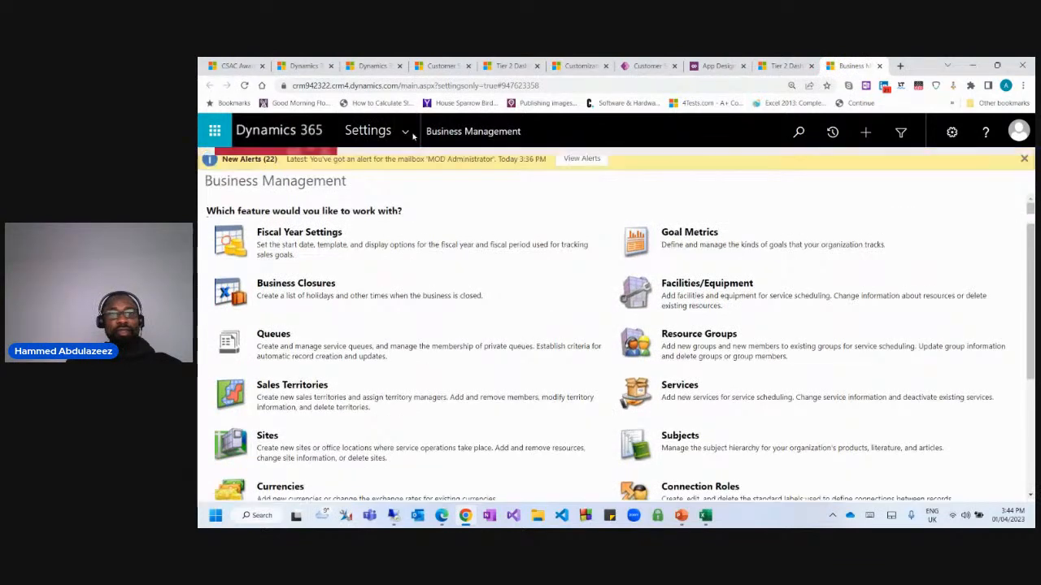
Open Customizations and list the Default Solution's Dashboards: Cases created by me, Cases Dashboard, Report Board.
click(368, 130)
click(397, 260)
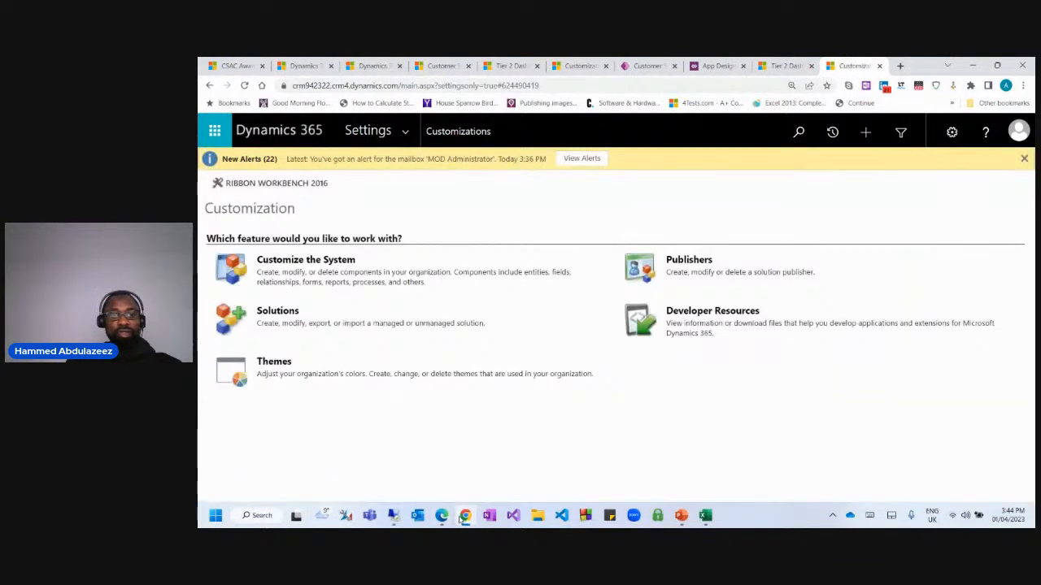
mouse_move(468, 515)
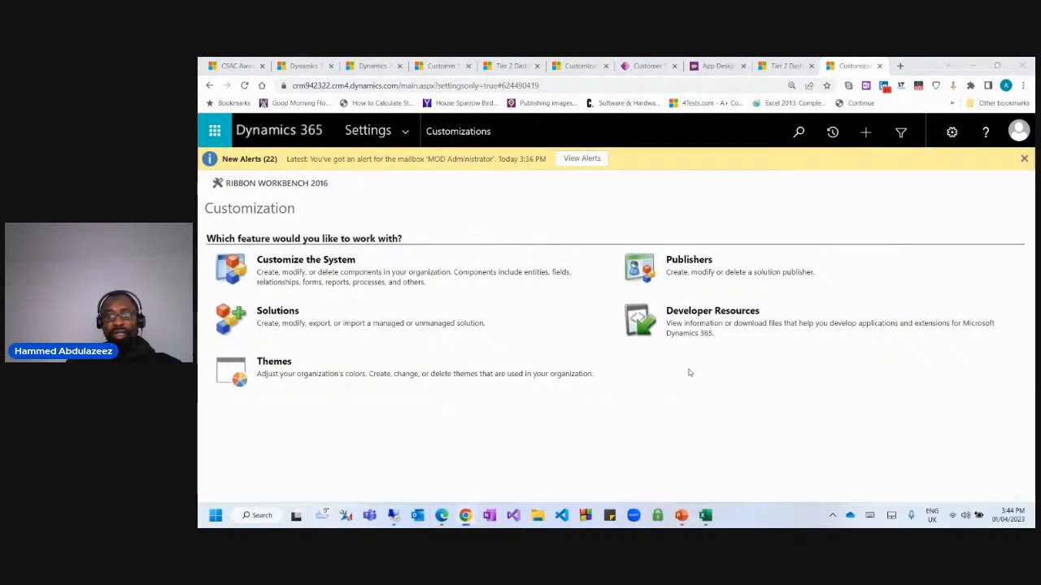
drag(200, 188, 461, 106)
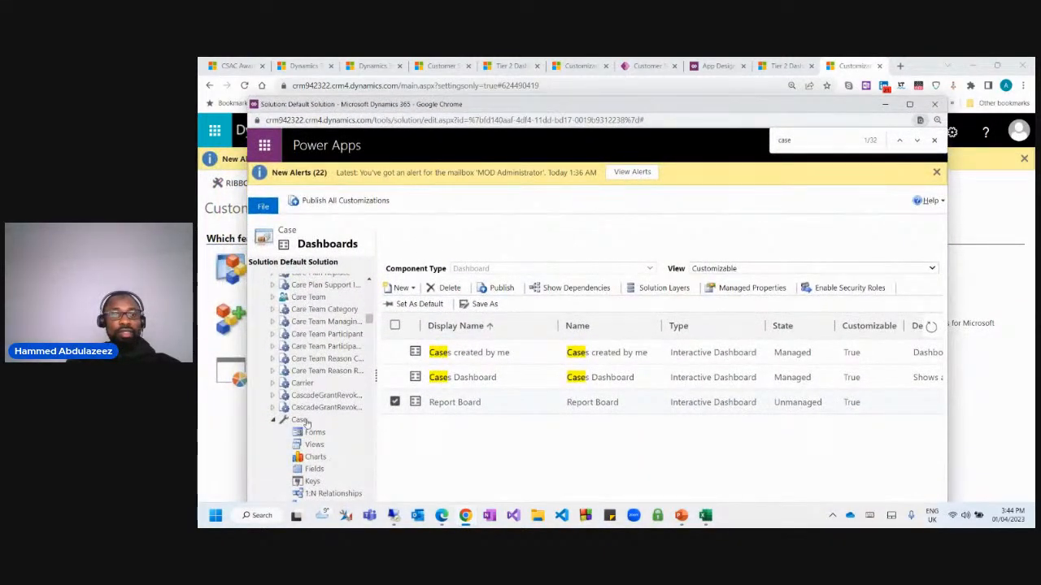
scroll(314, 397, up, 15)
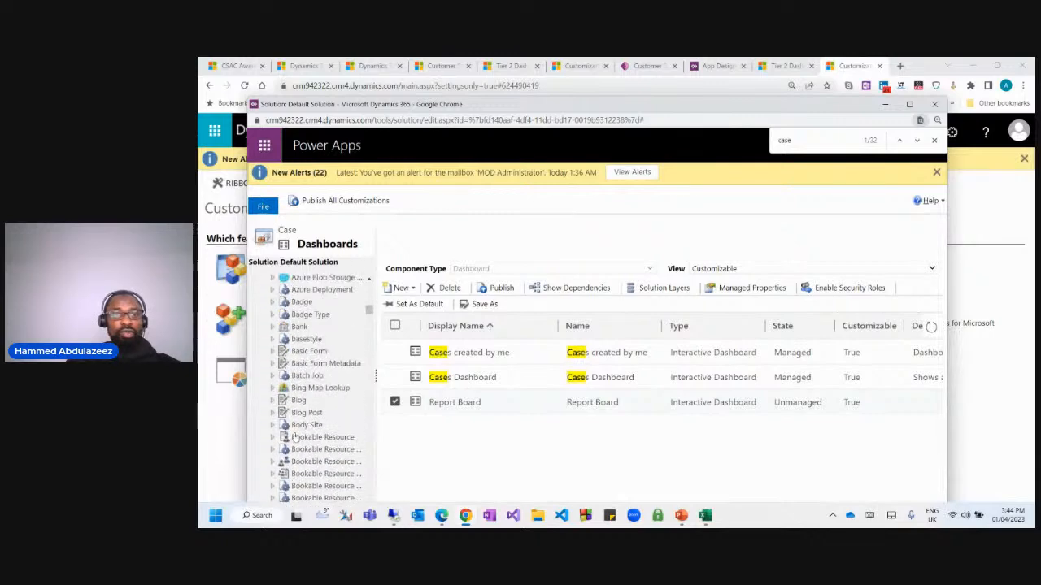
scroll(298, 342, up, 6)
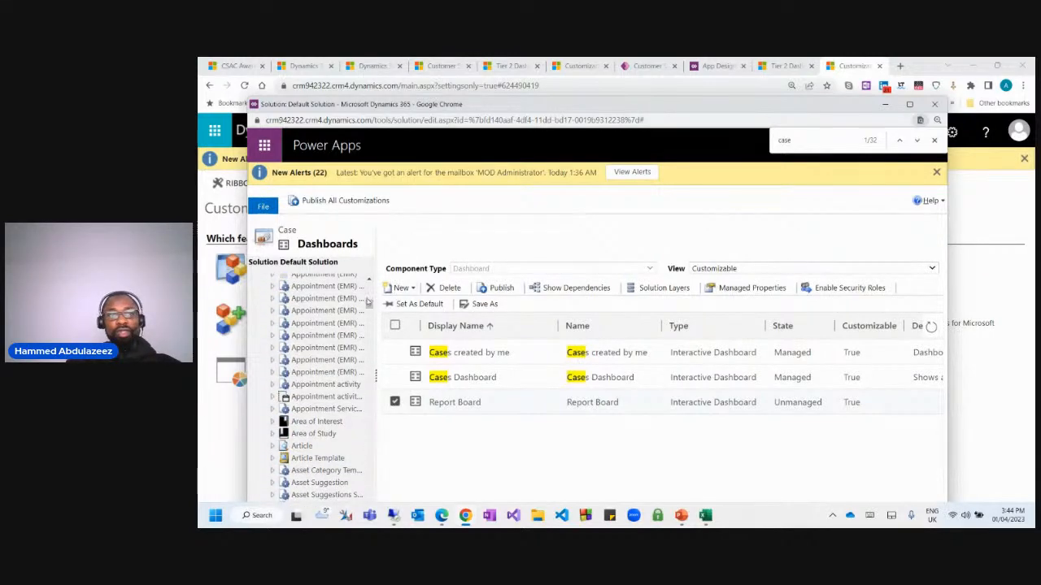
scroll(367, 302, up, 5)
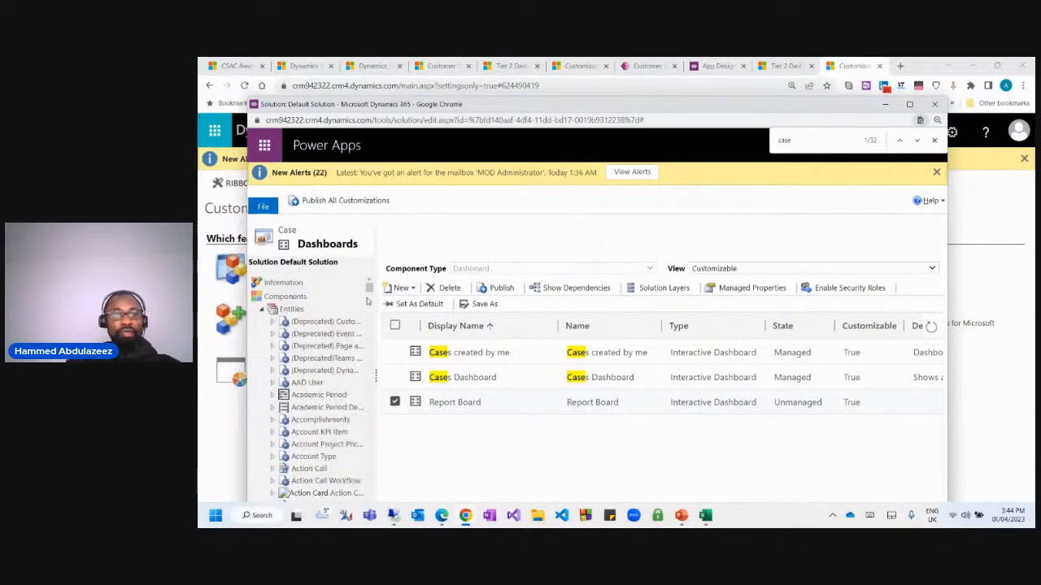
click(261, 312)
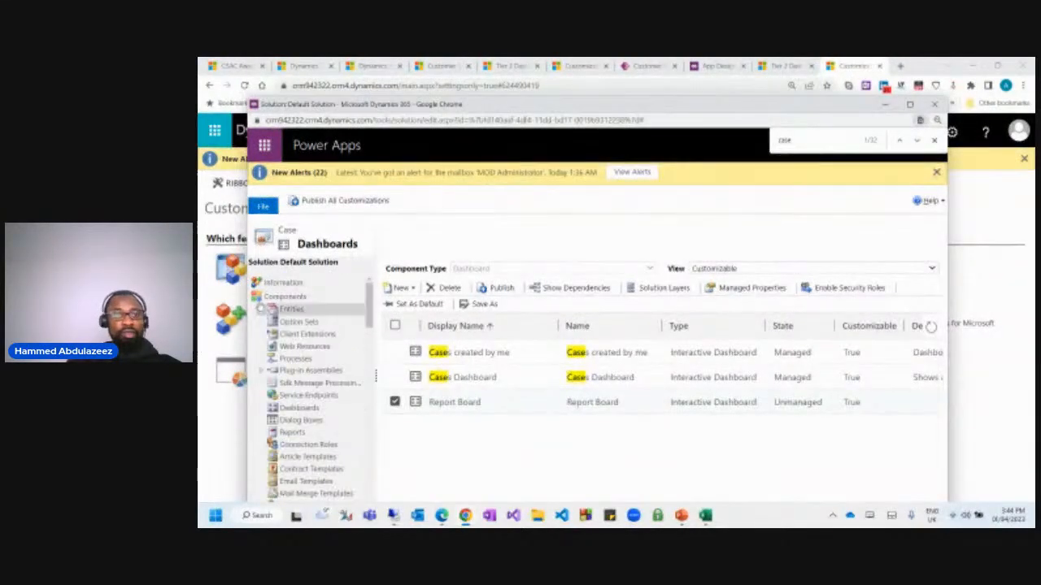
click(302, 409)
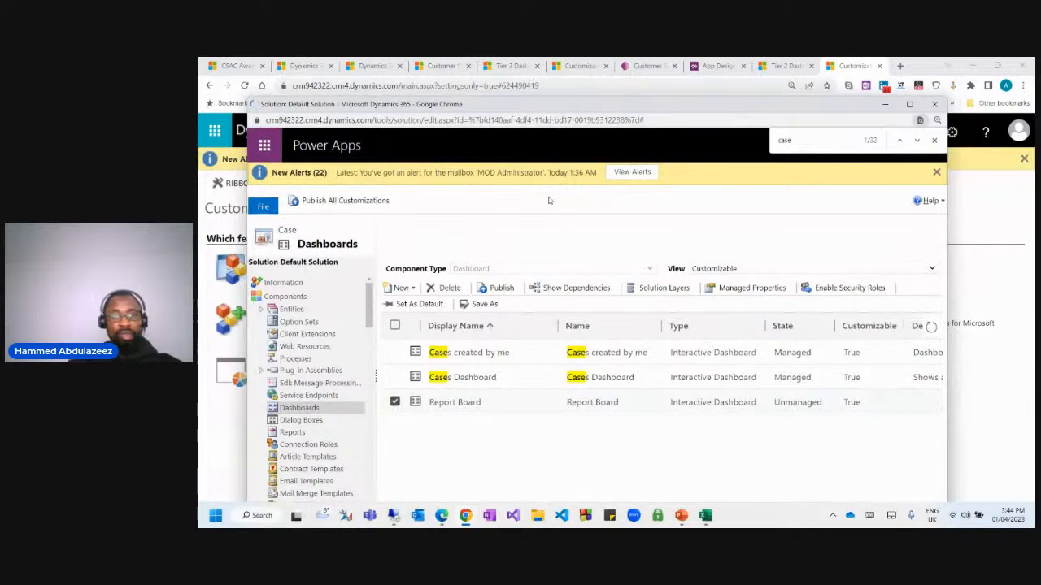
Maximize the solution window, locate Classic Dashboards, and open then close Case by MultiStream.
drag(530, 106, 529, 76)
scroll(502, 349, down, 1)
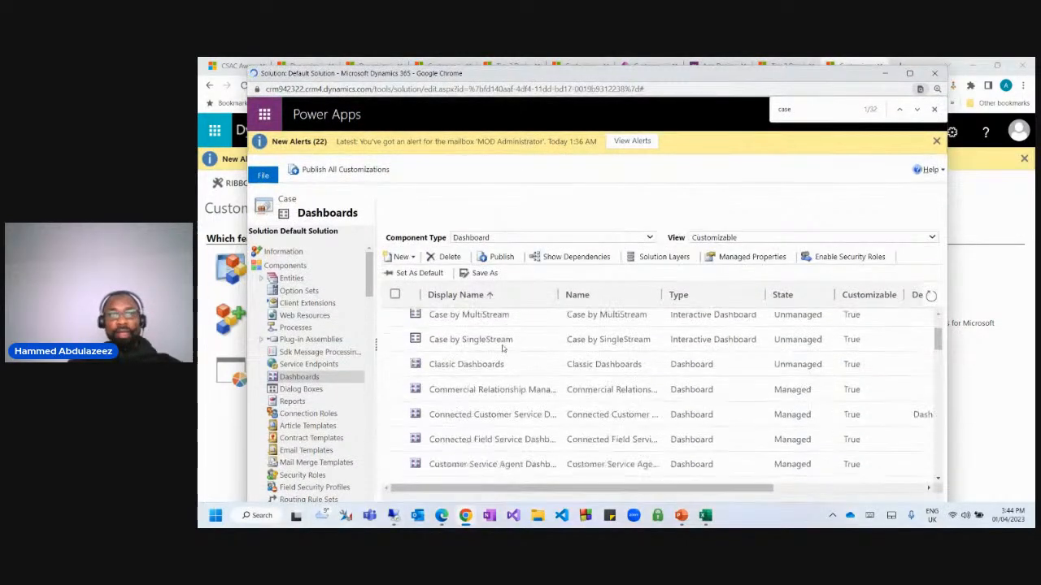
scroll(503, 349, down, 5)
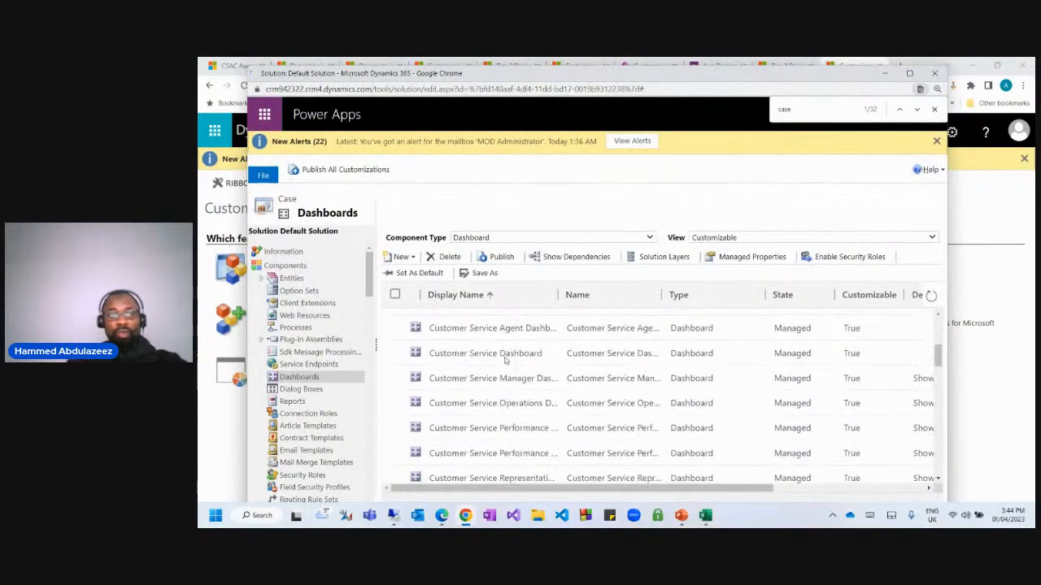
click(910, 74)
scroll(471, 380, down, 3)
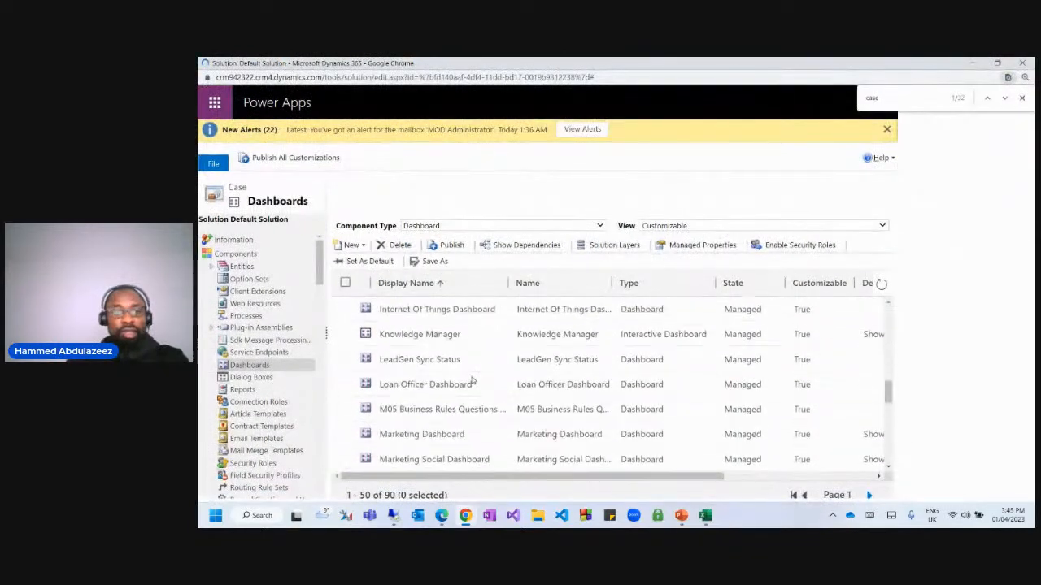
scroll(474, 381, down, 2)
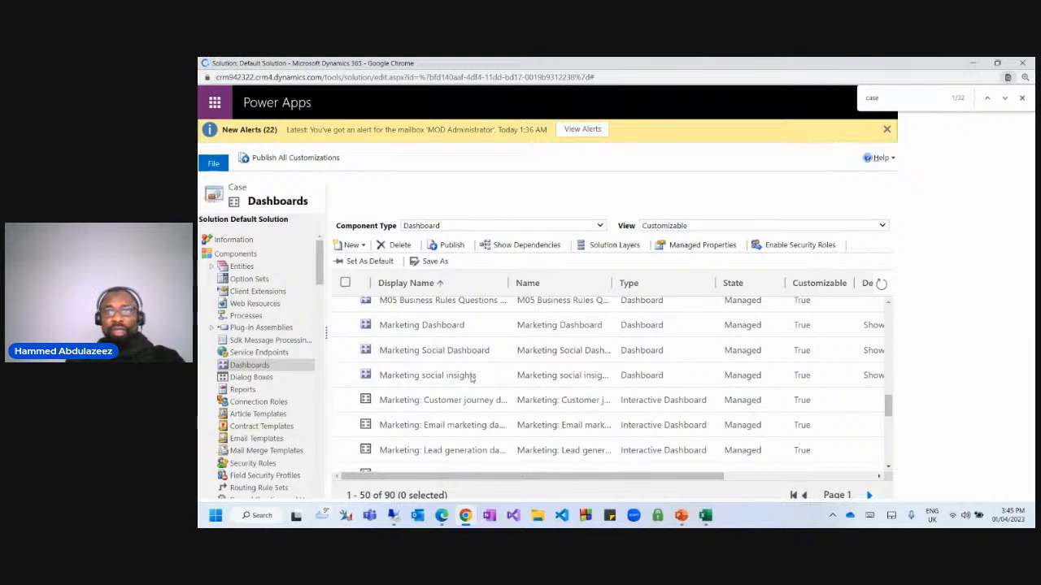
text(ss)
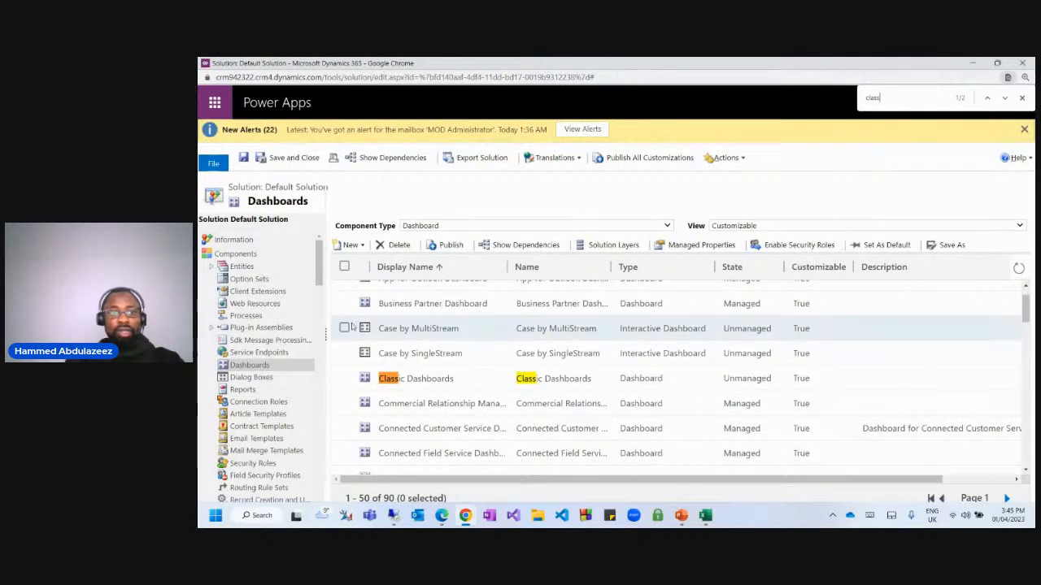
double_click(396, 328)
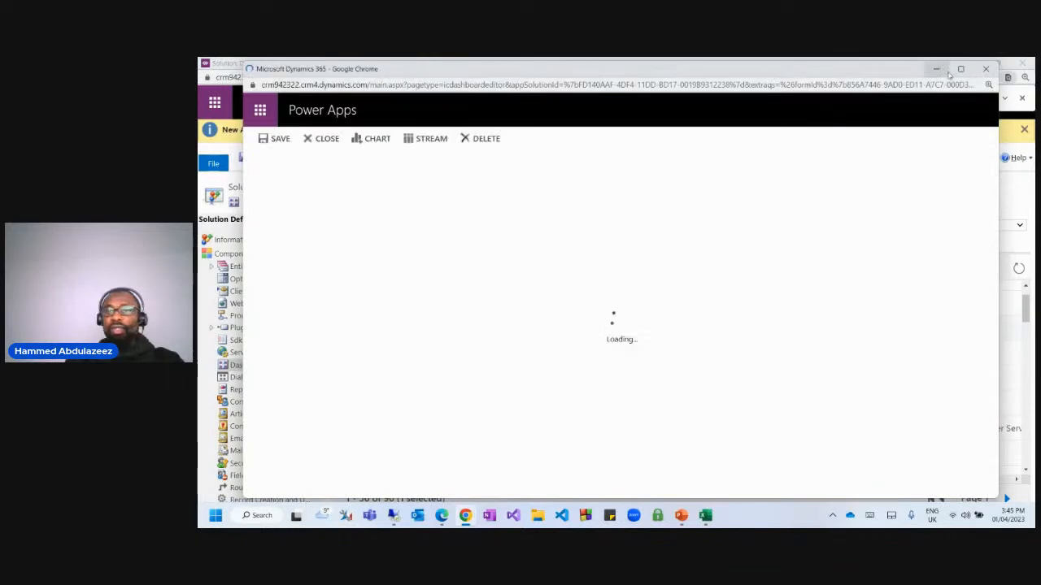
click(986, 71)
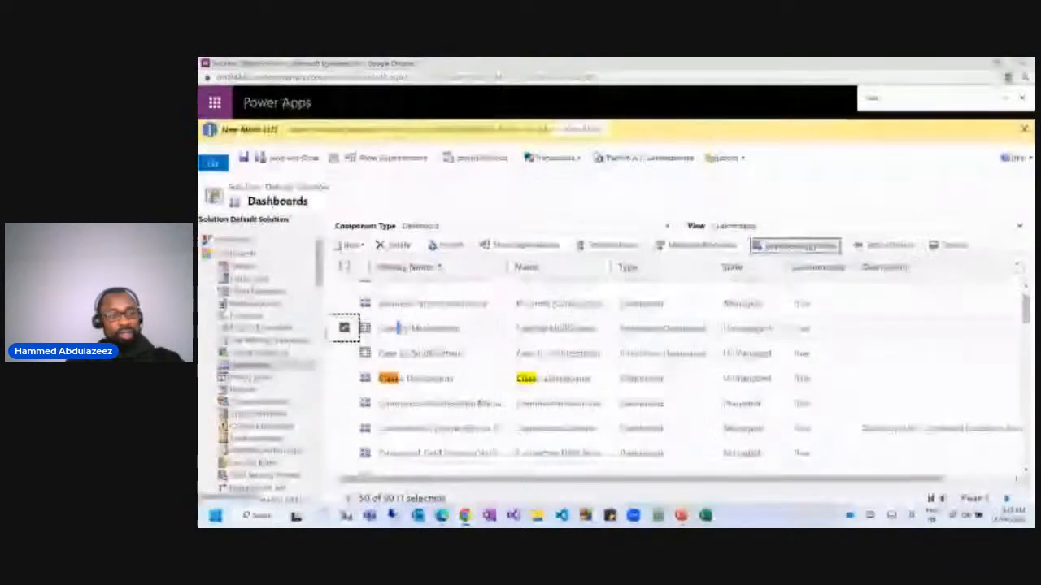
Review Case by MultiStream's Assign Security Roles list and close it without changes.
click(805, 245)
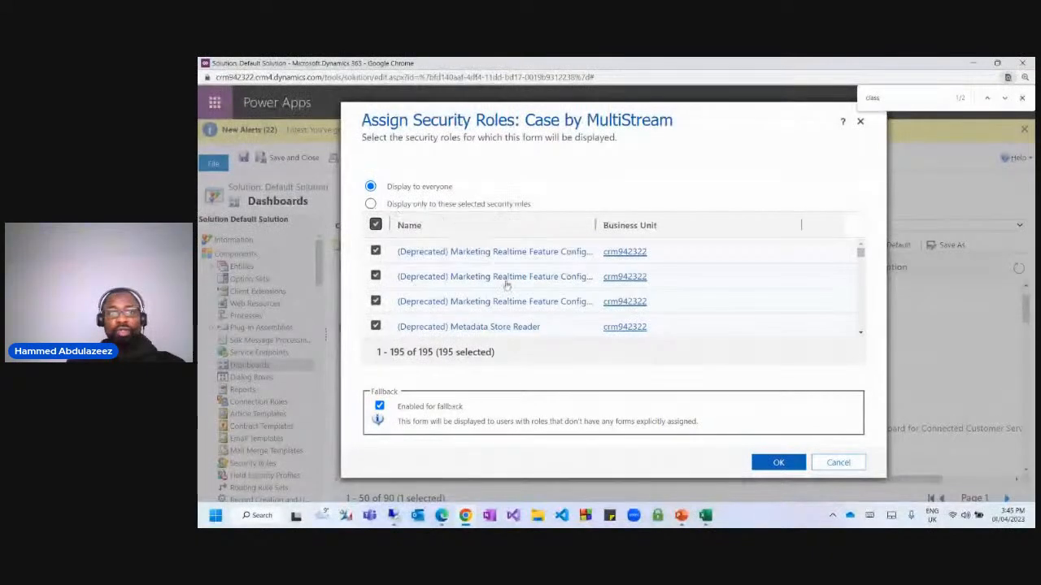
scroll(484, 314, down, 3)
scroll(484, 313, down, 10)
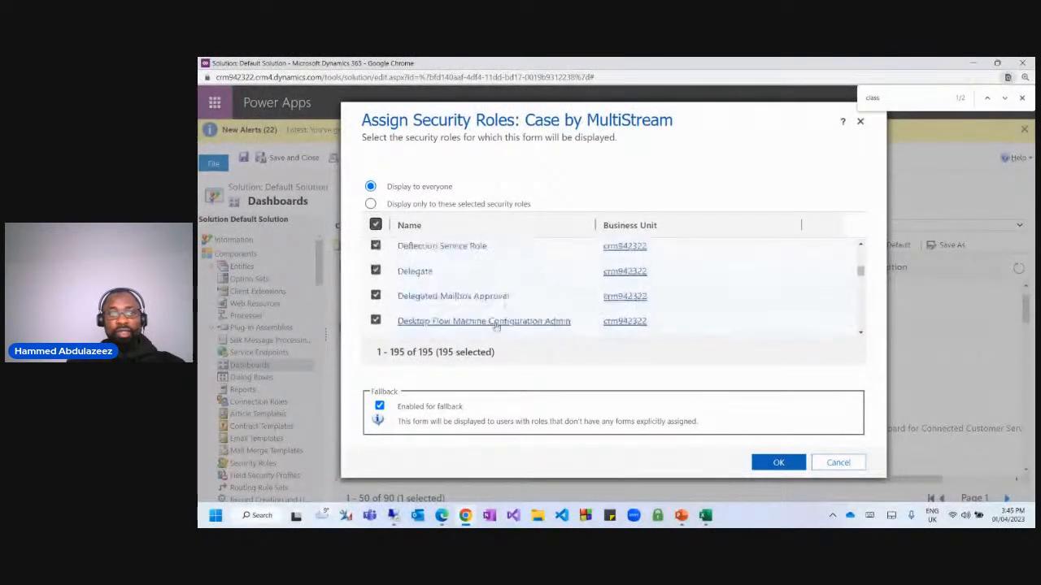
scroll(502, 322, down, 10)
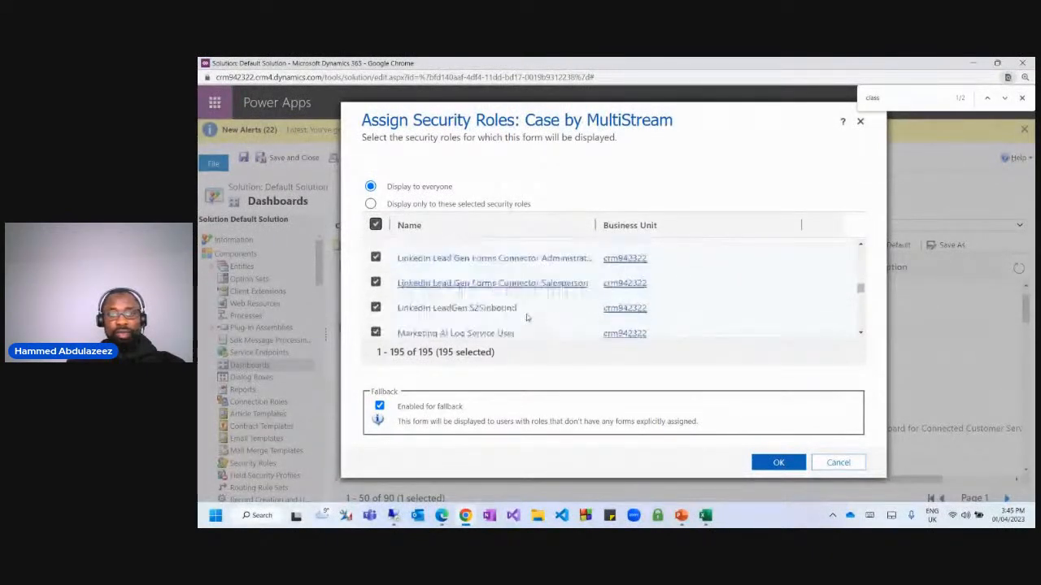
drag(862, 291, 860, 236)
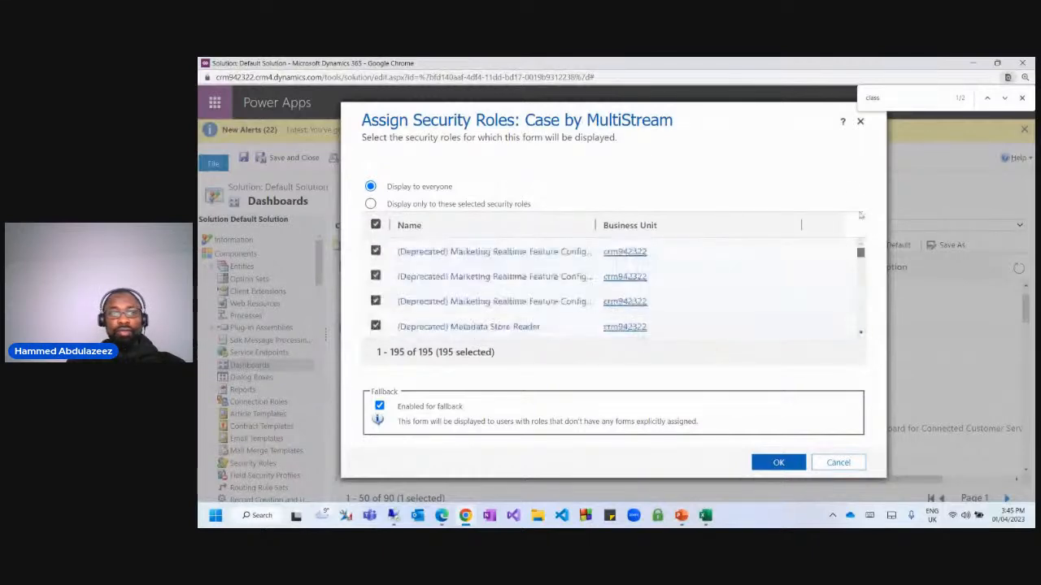
click(862, 122)
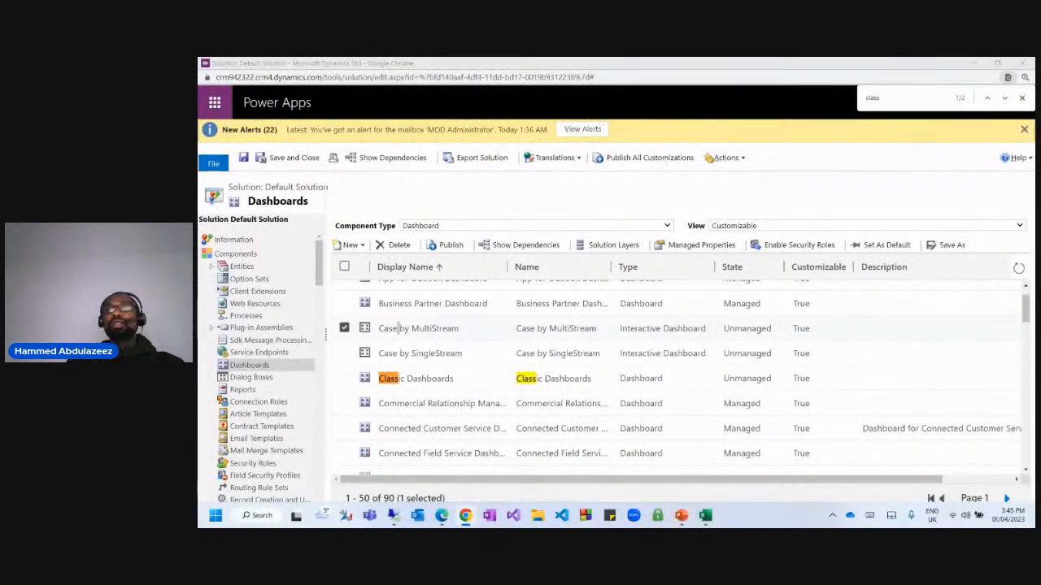
scroll(398, 328, down, 3)
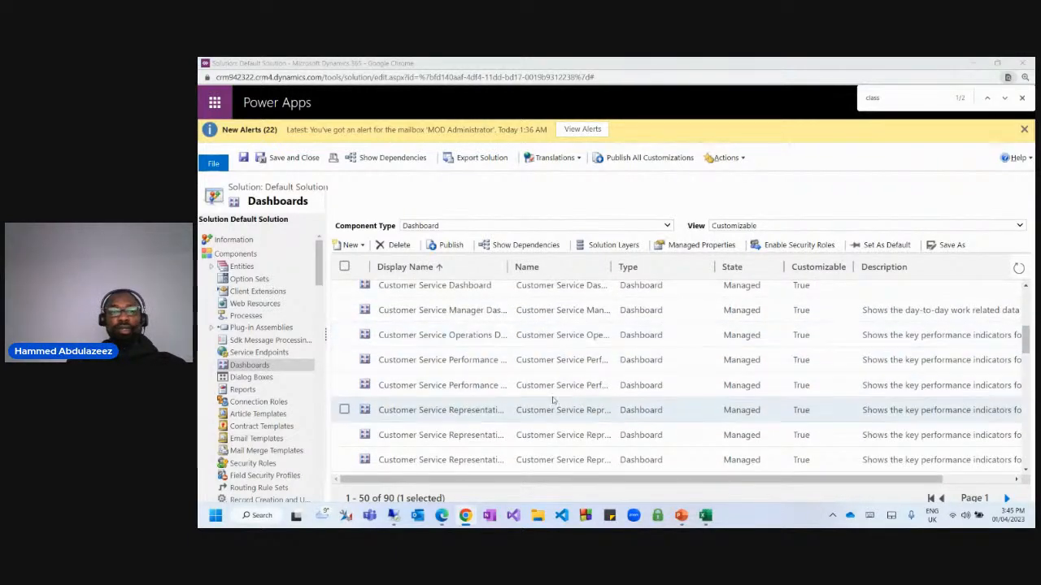
scroll(501, 342, up, 3)
scroll(434, 313, up, 2)
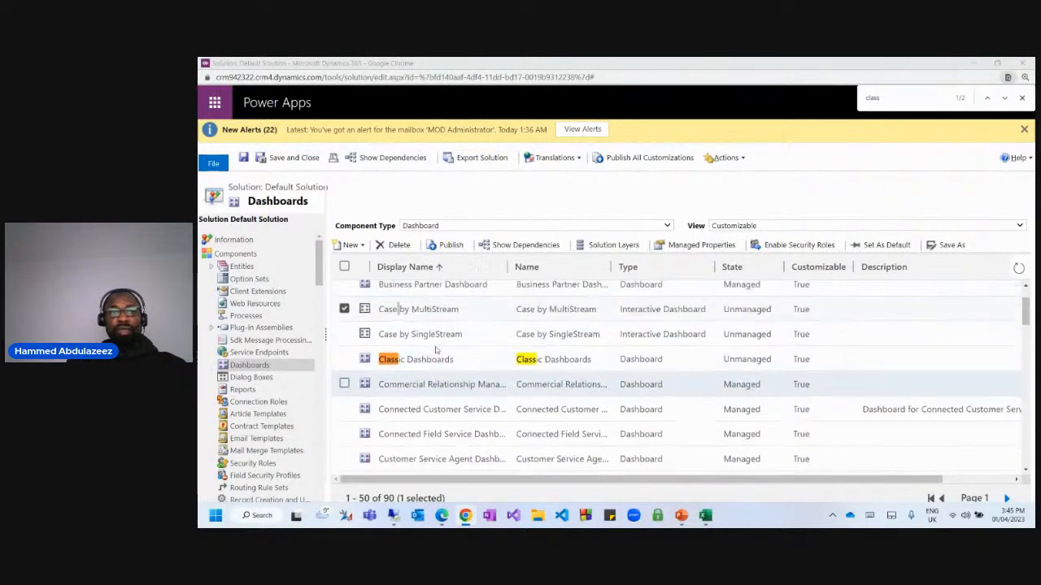
click(344, 368)
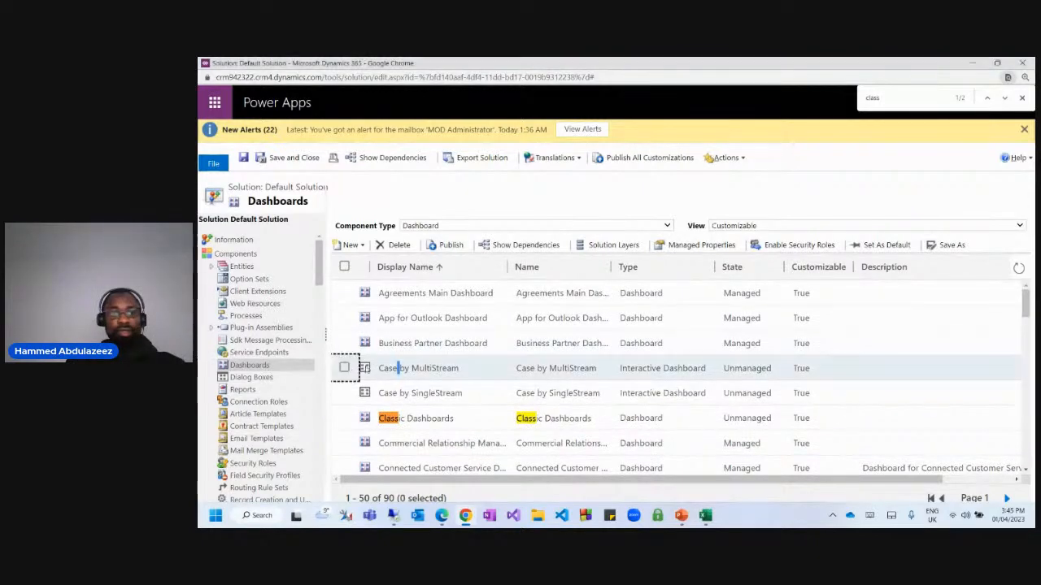
scroll(346, 367, down, 2)
key(ctrl+f)
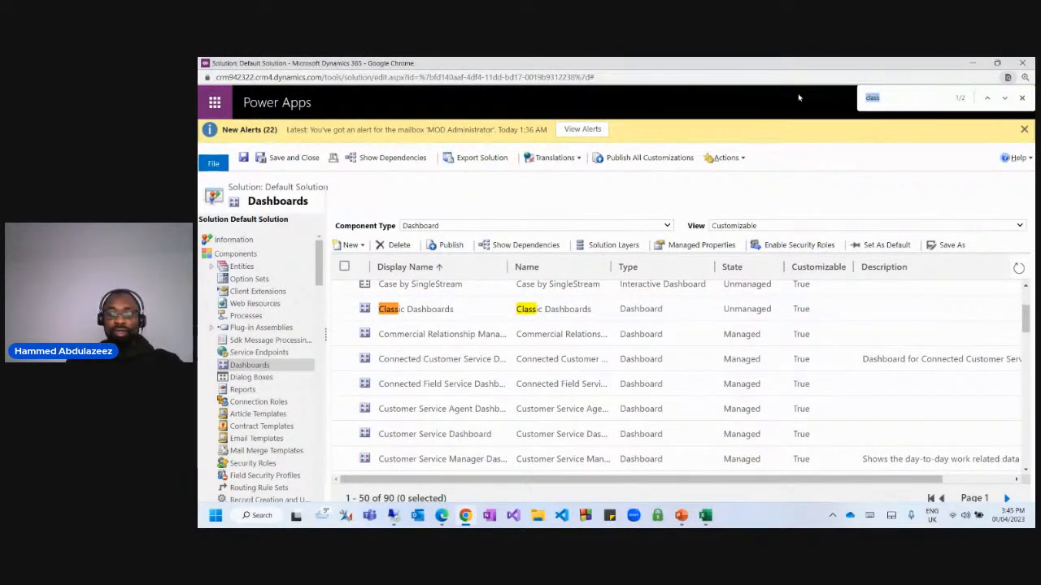
text(my das)
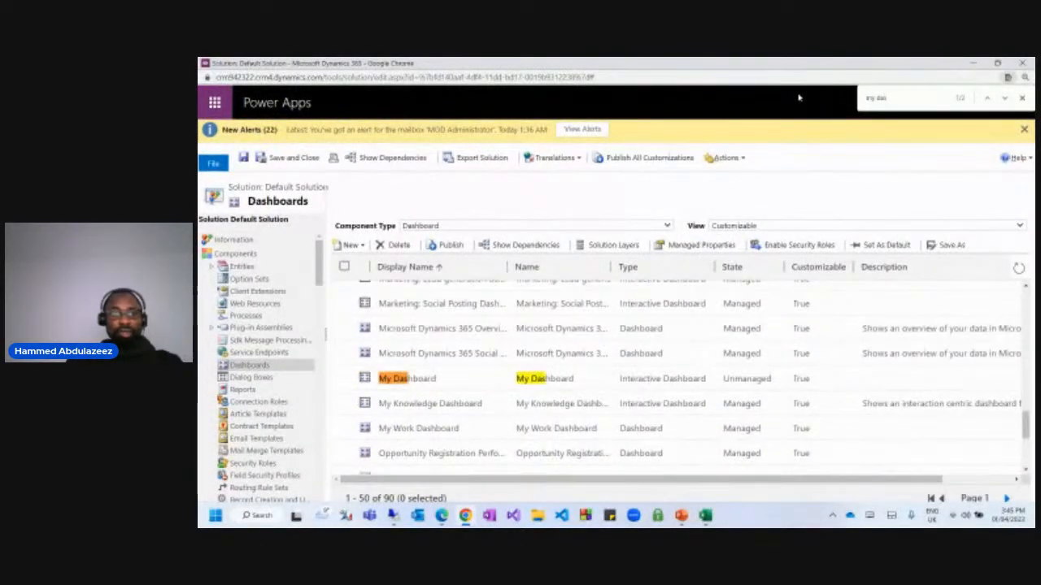
key(ctrl+f)
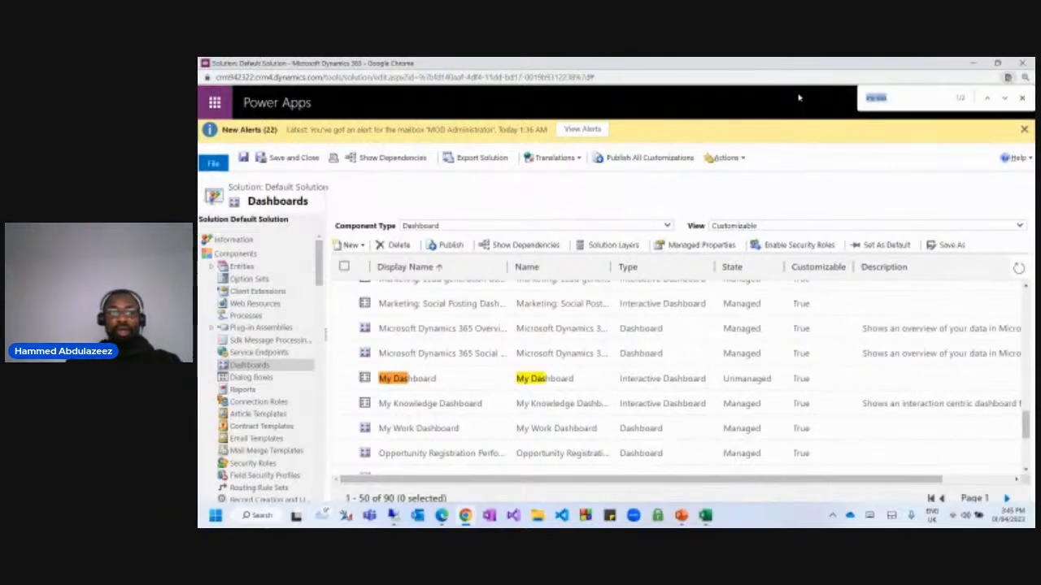
text(cla)
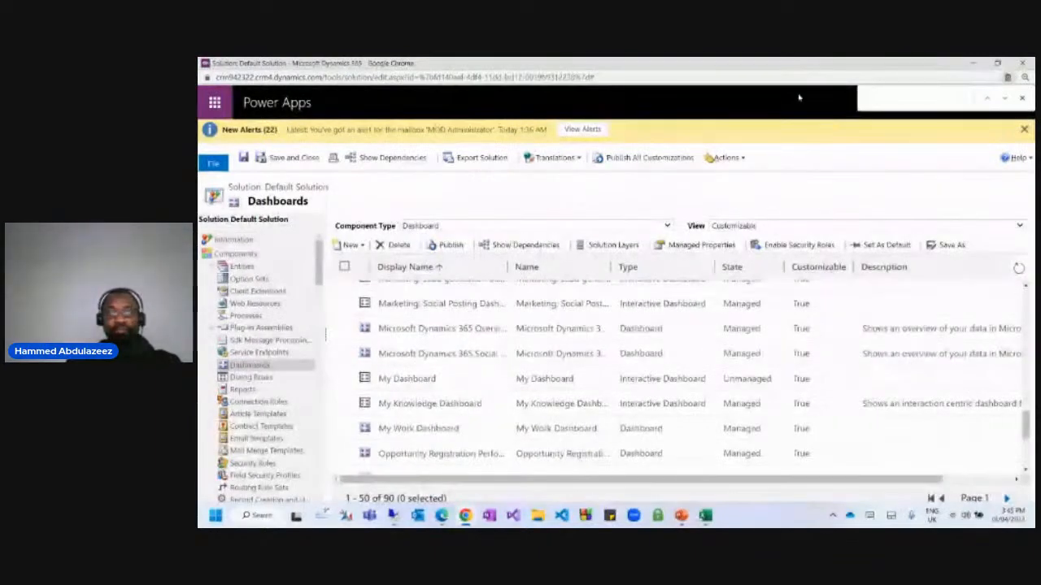
text(s)
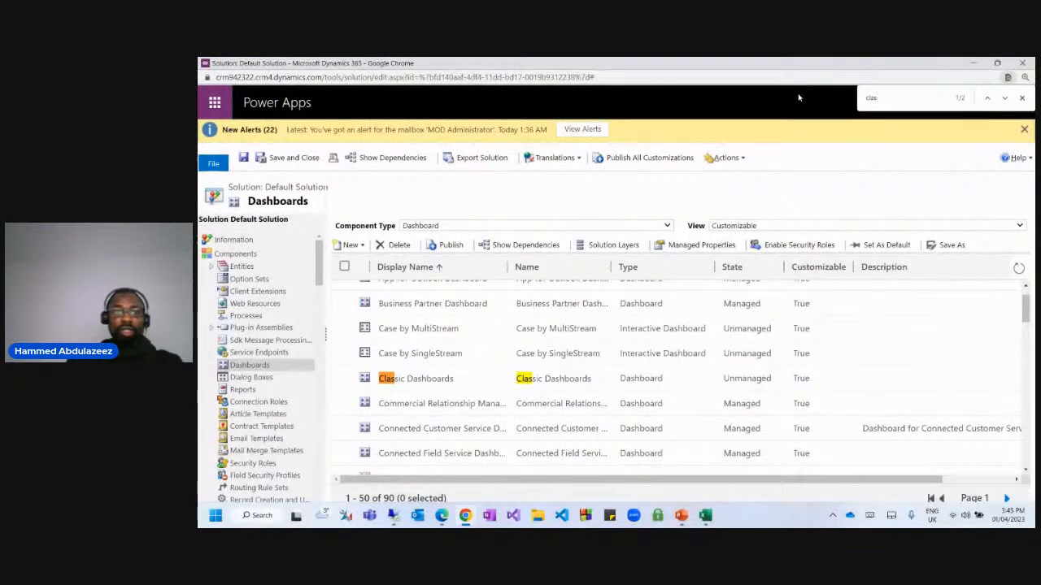
click(344, 379)
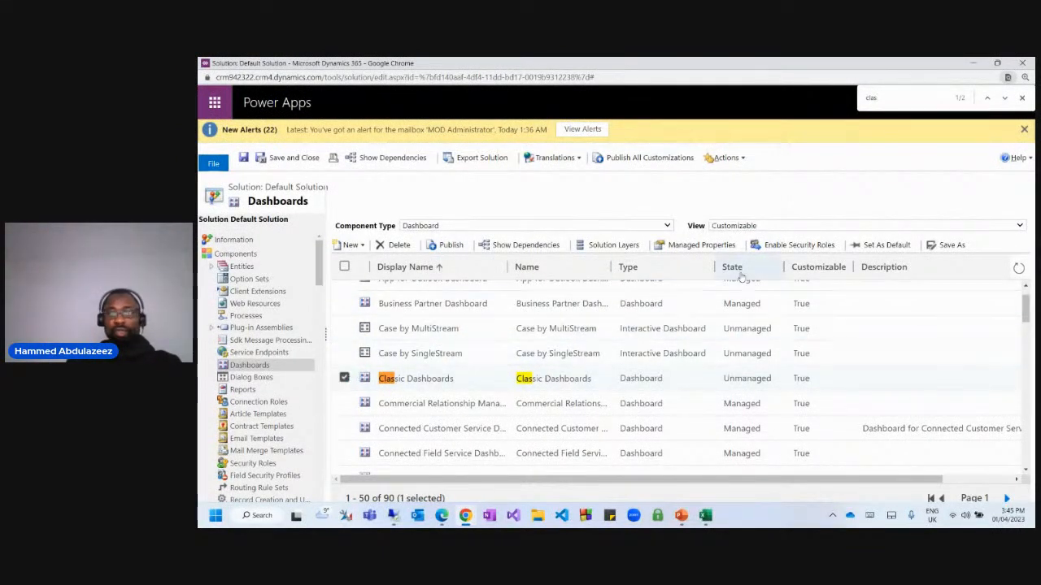
click(811, 247)
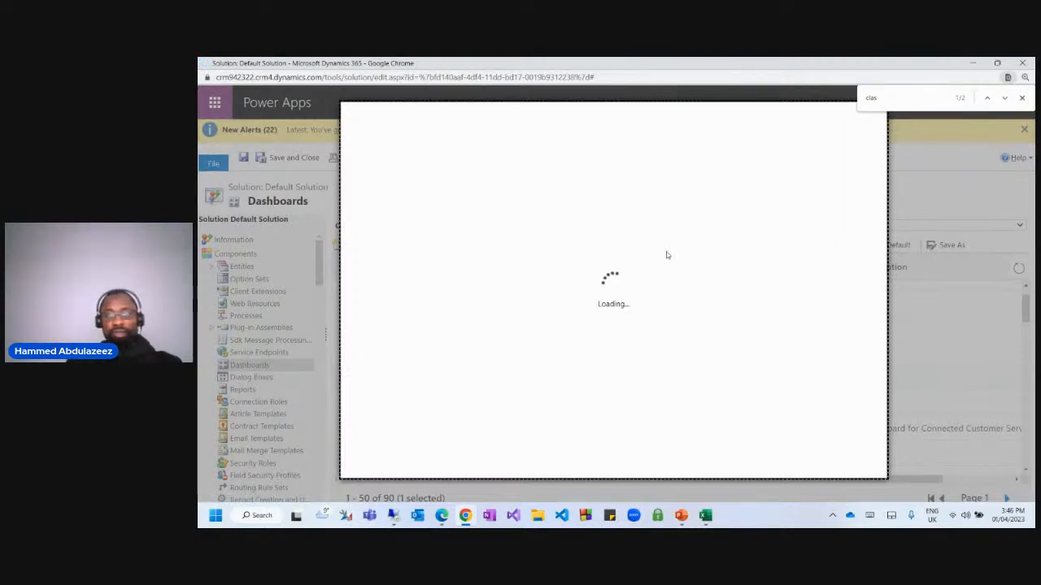
scroll(513, 297, down, 5)
scroll(527, 303, down, 3)
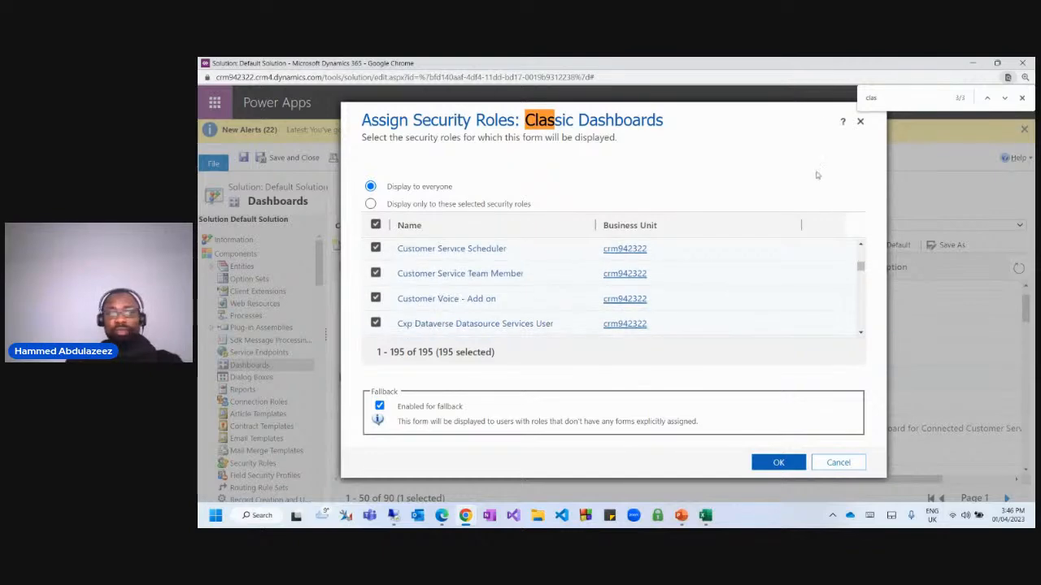
click(860, 122)
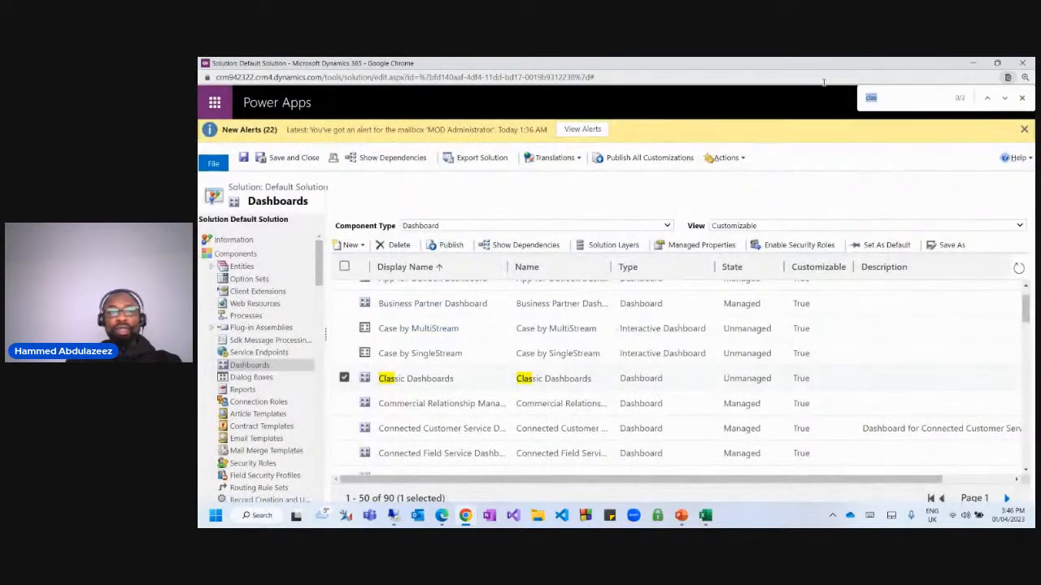
text(si)
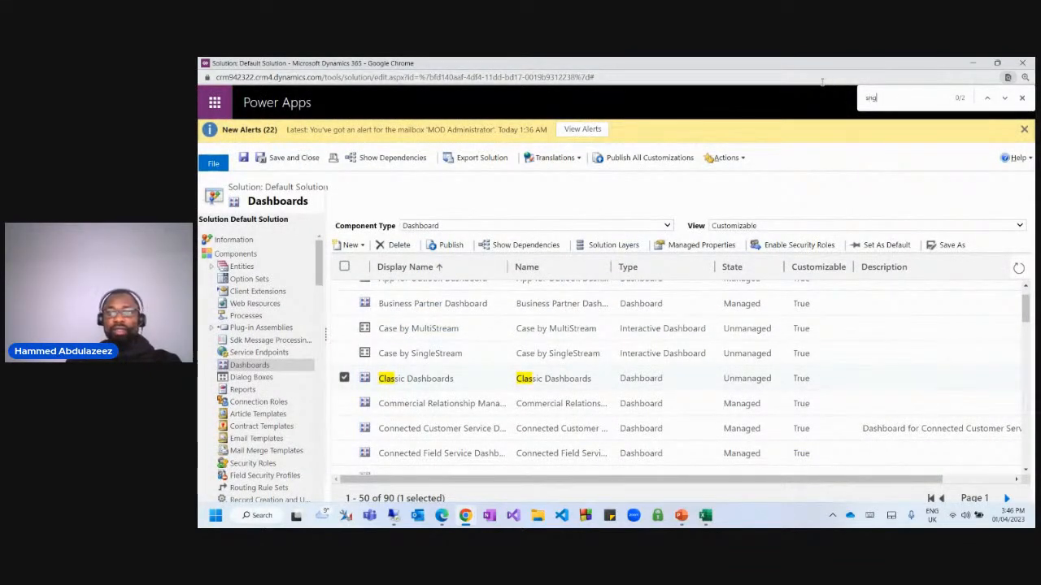
text(ng)
key(BackSpace)
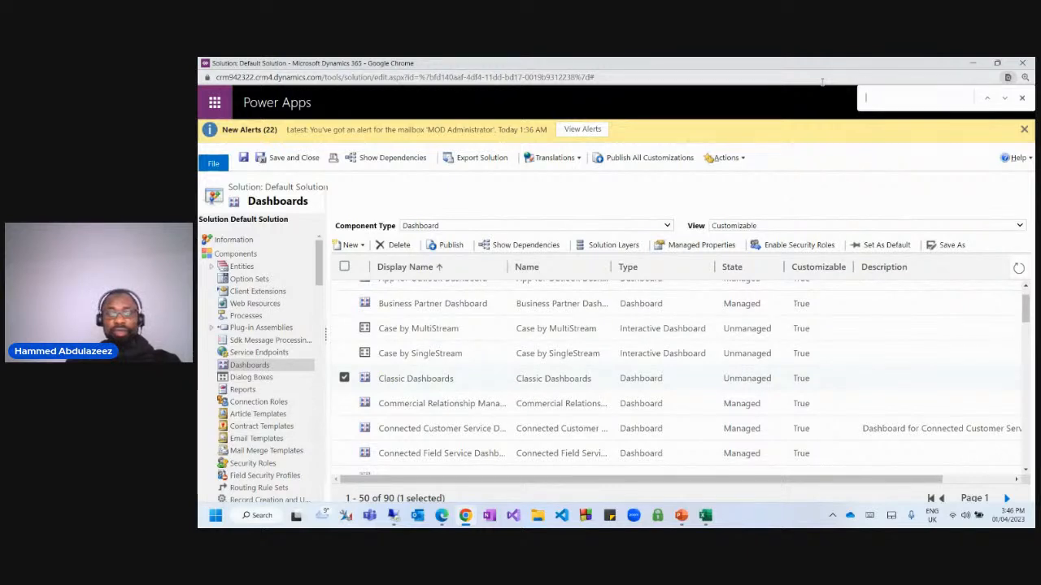
text(single)
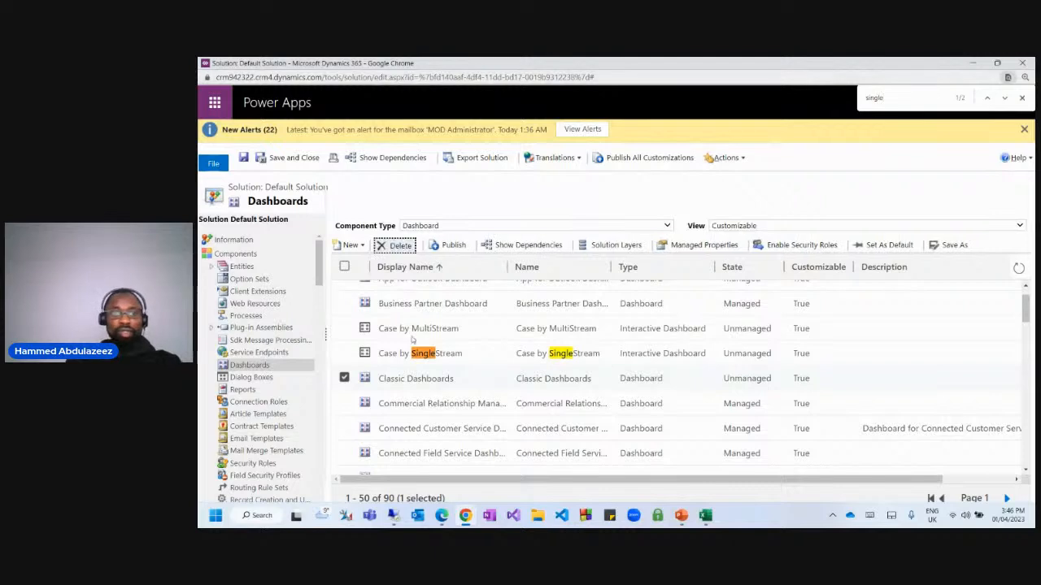
click(344, 353)
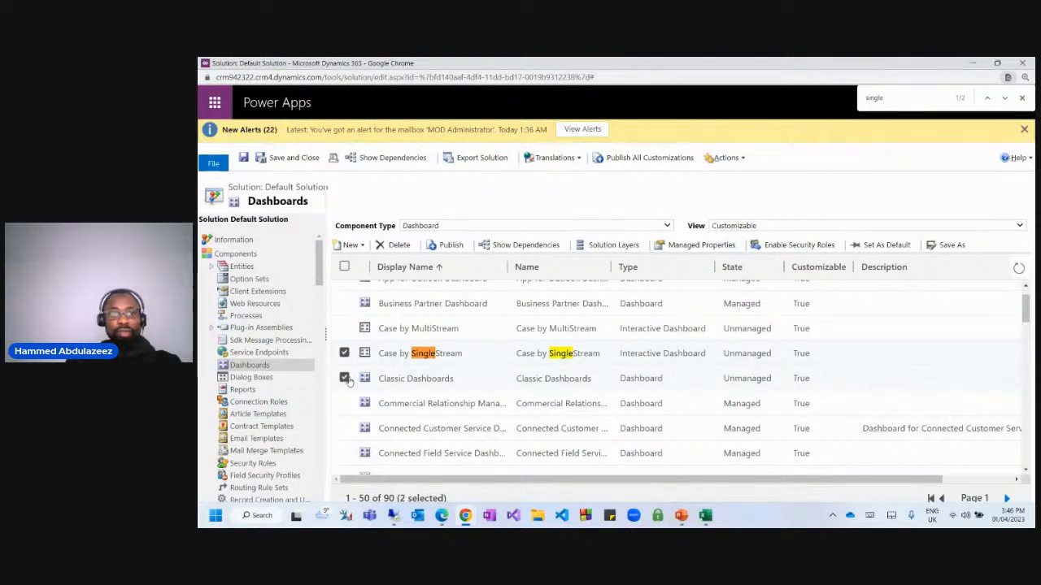
click(345, 378)
click(786, 247)
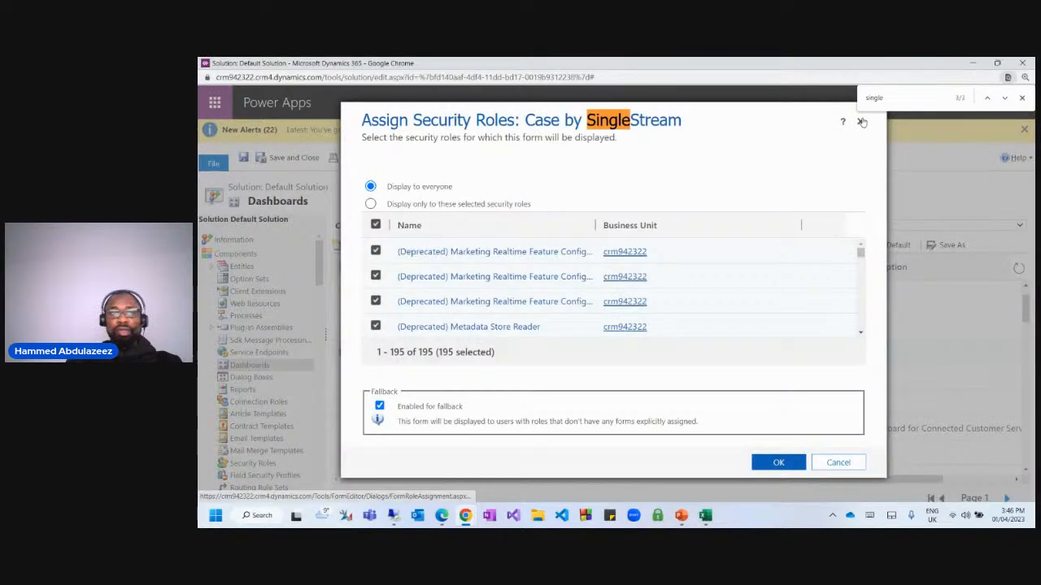
click(862, 121)
click(1022, 98)
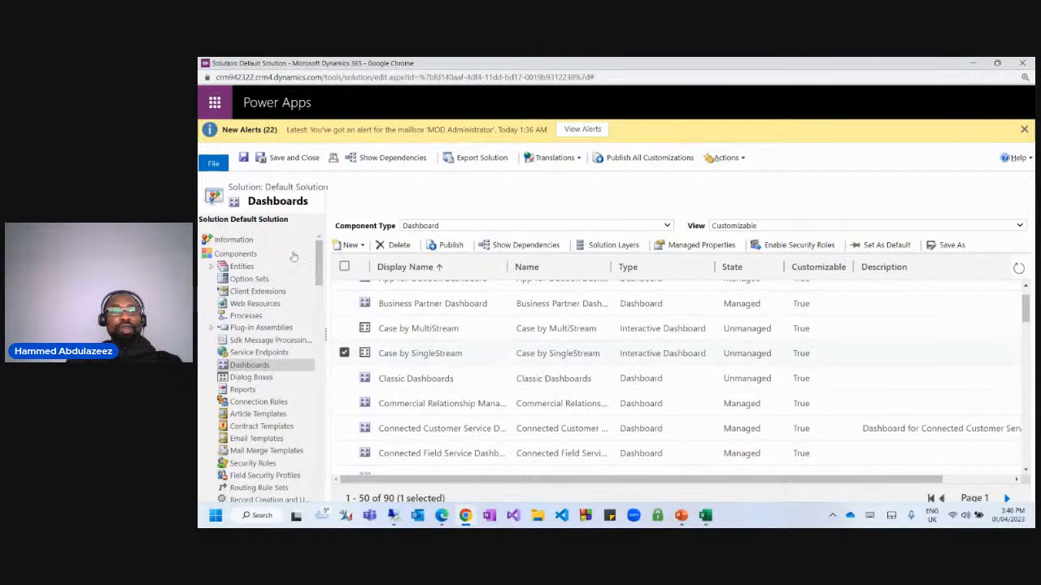
Publish all customizations, choose Wait on the unresponsive prompt, and close the Default Solution window.
click(621, 160)
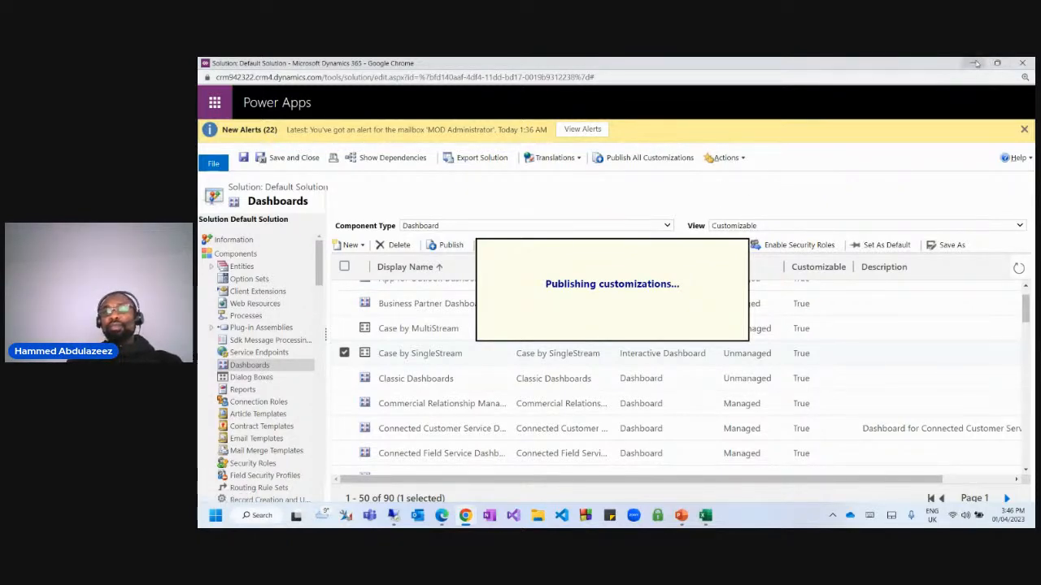
drag(930, 64, 843, 85)
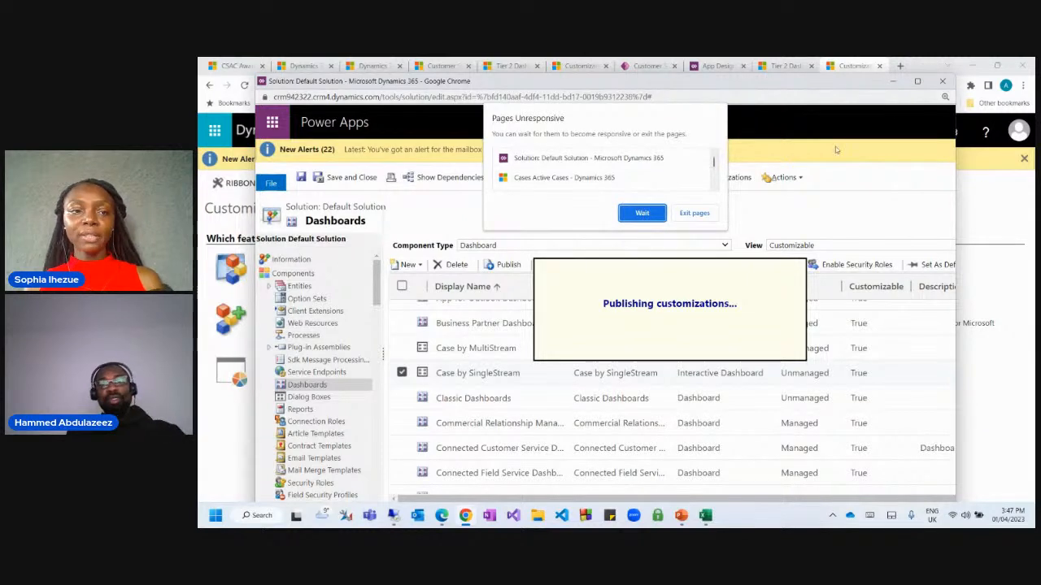
click(641, 213)
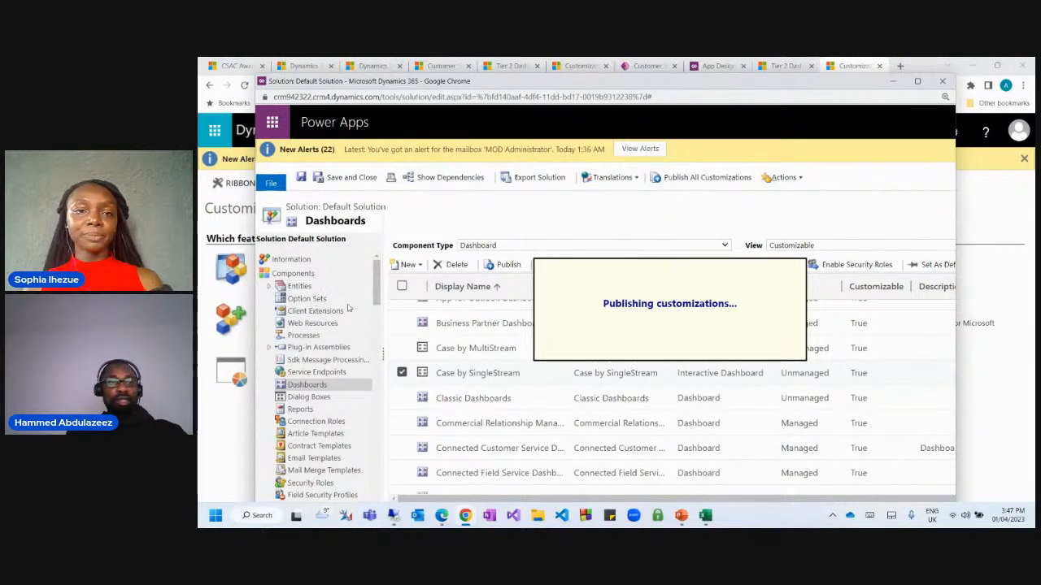
click(944, 83)
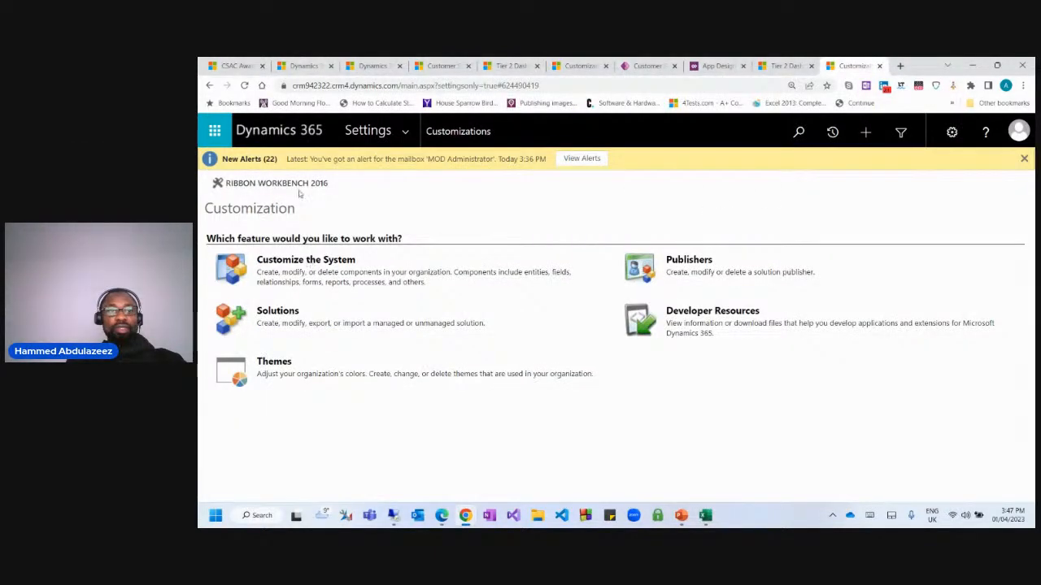
Reload the Customization page and paste the Customer Service Hub cases URL into an Incognito window.
click(245, 85)
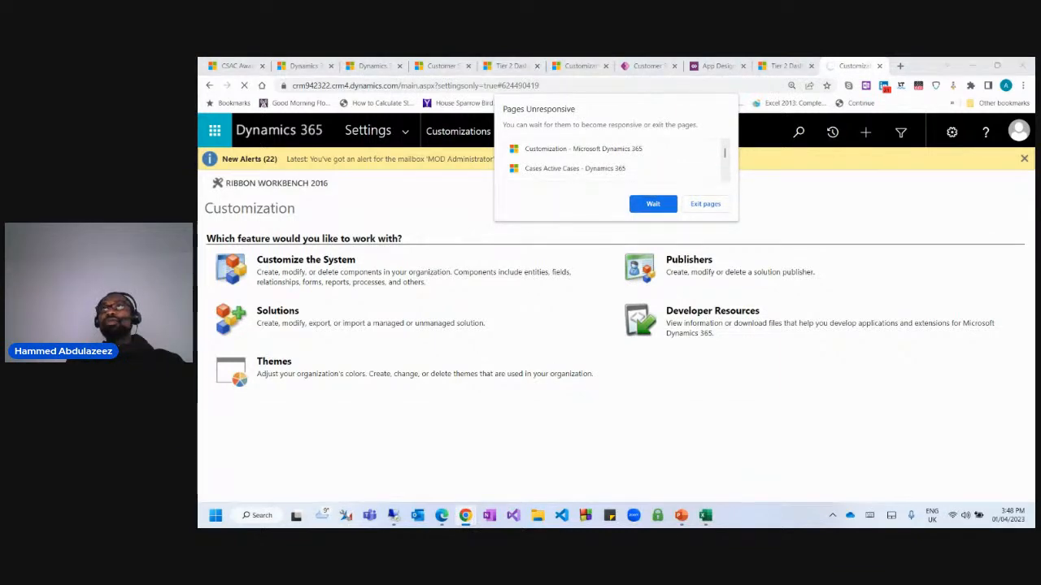
drag(198, 122, 593, 95)
key(ctrl+v)
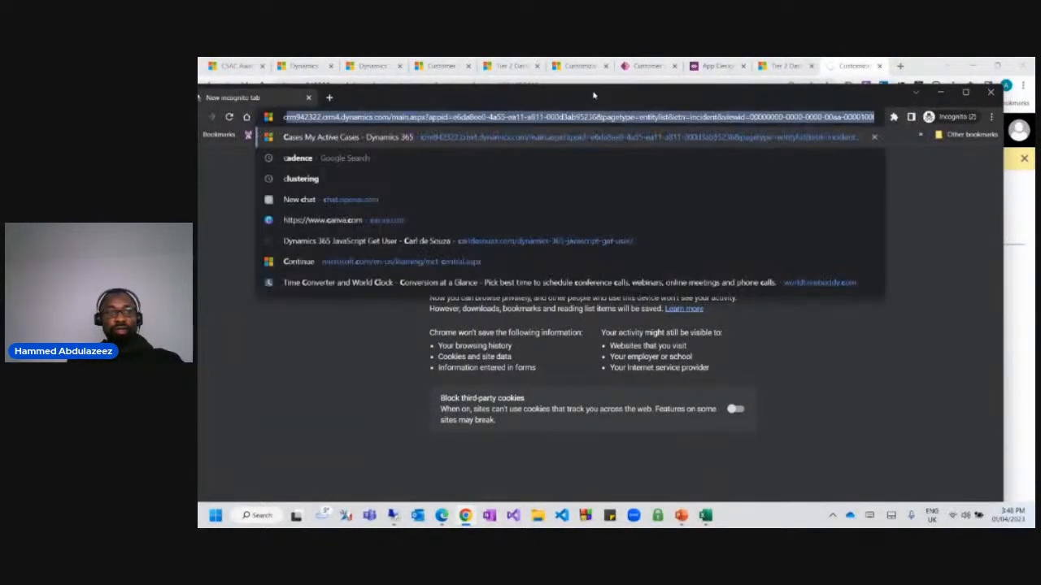
Load the Customer Service Hub cases page in Incognito, open Advanced Settings, and maximize the window.
key(Return)
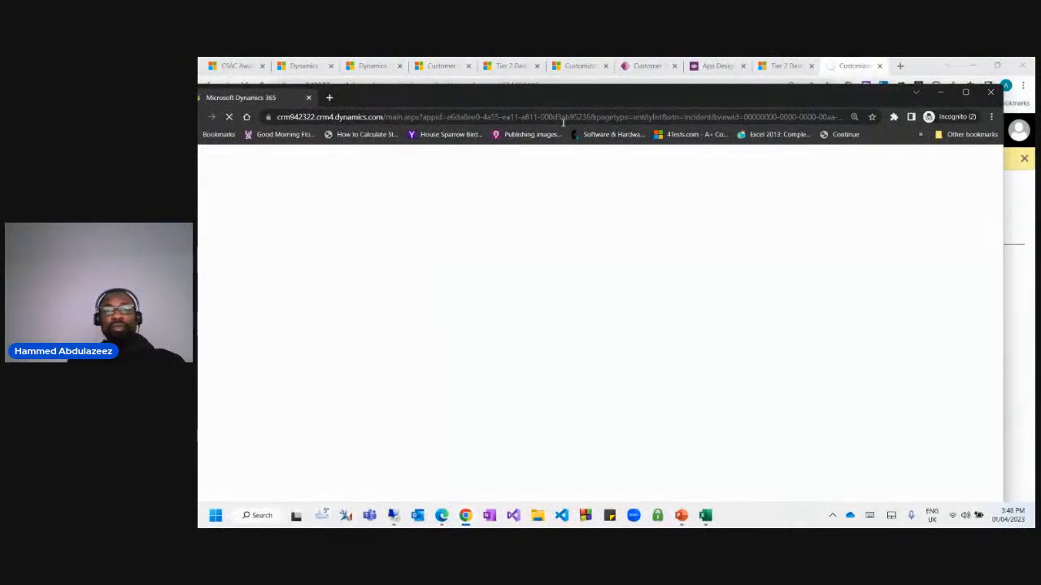
drag(575, 104, 613, 99)
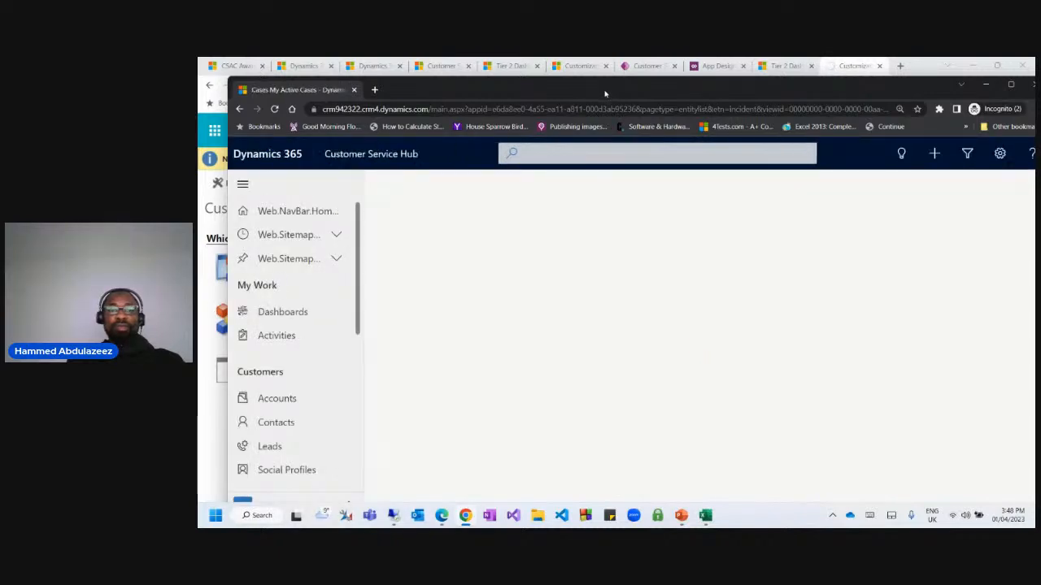
click(999, 154)
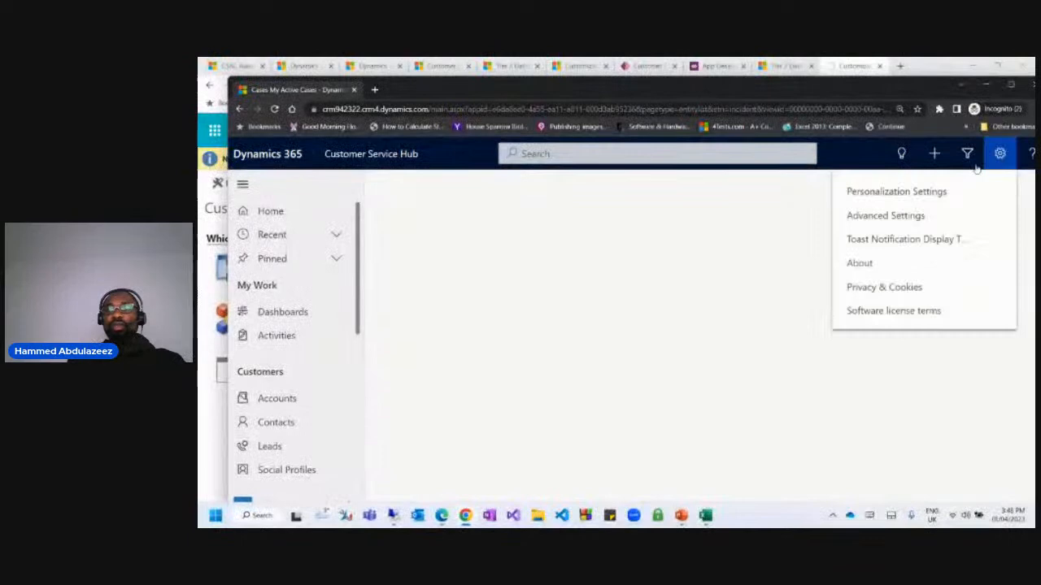
click(891, 212)
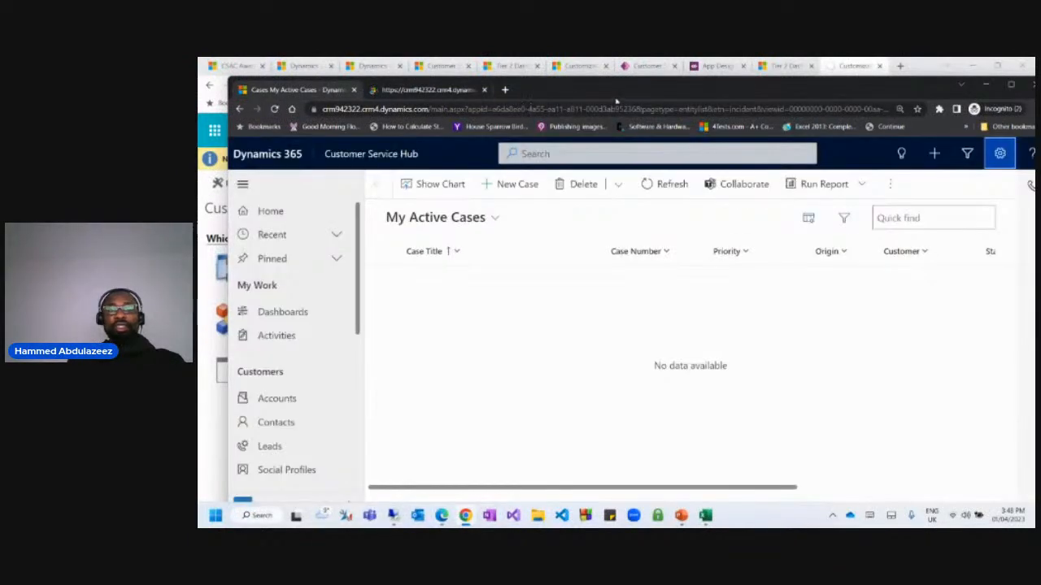
mouse_move(584, 89)
mouse_down()
mouse_move(584, 280)
mouse_move(602, 95)
mouse_up()
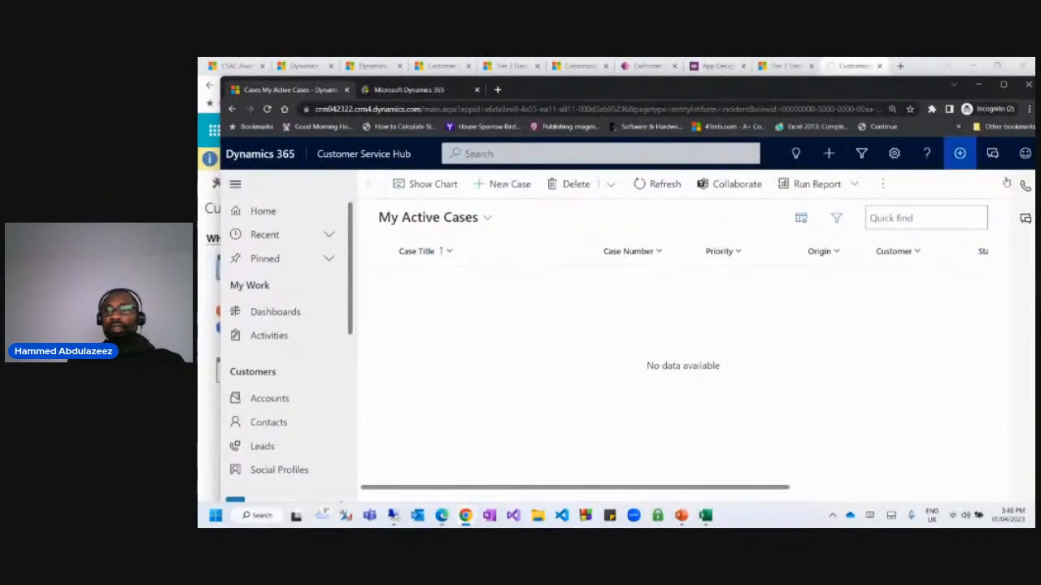
double_click(922, 89)
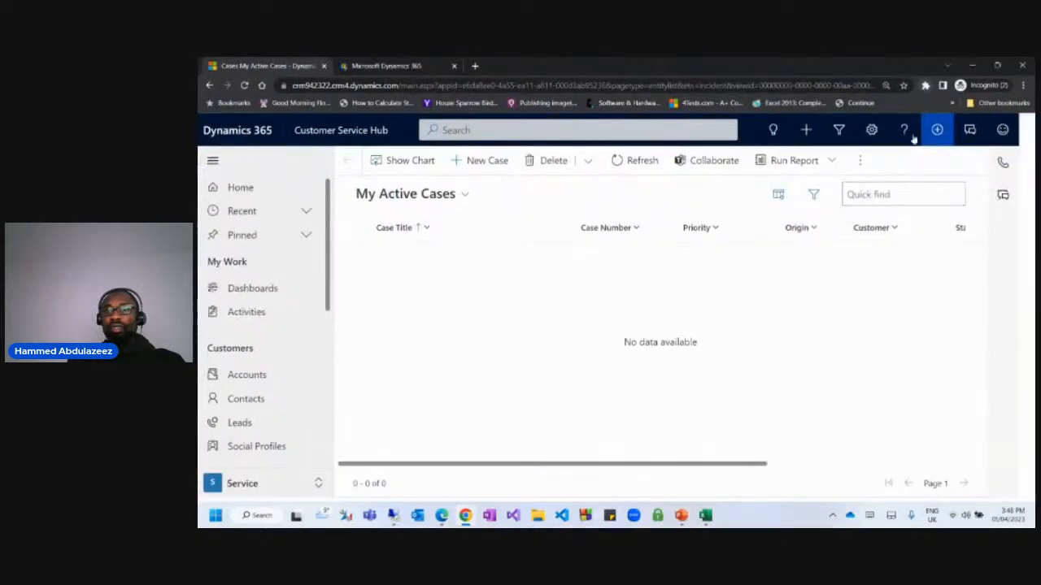
Confirm Tier 1 and Tier 2 in the dashboard selector, then sign out from the account card.
click(252, 290)
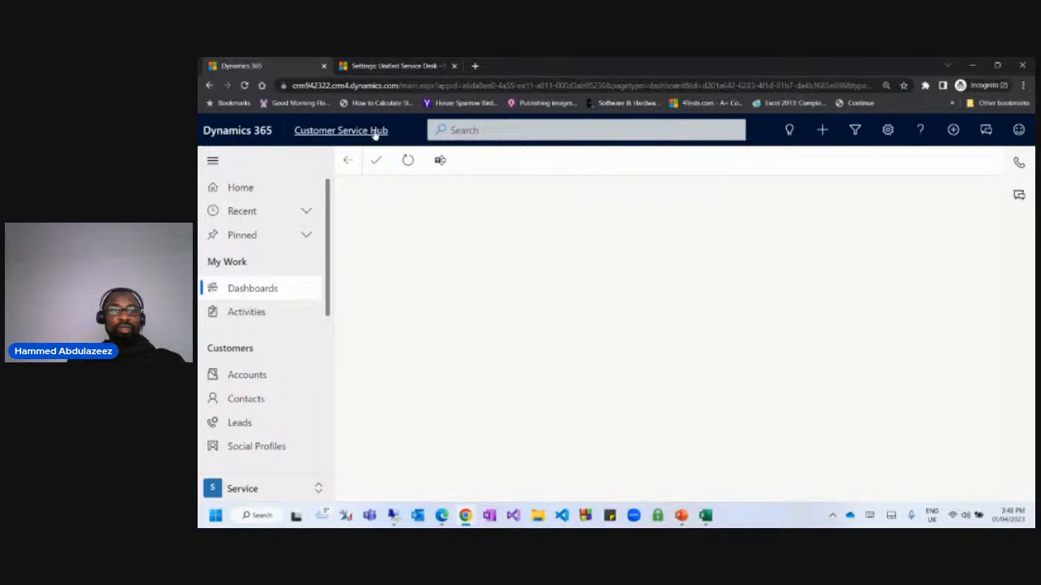
click(468, 195)
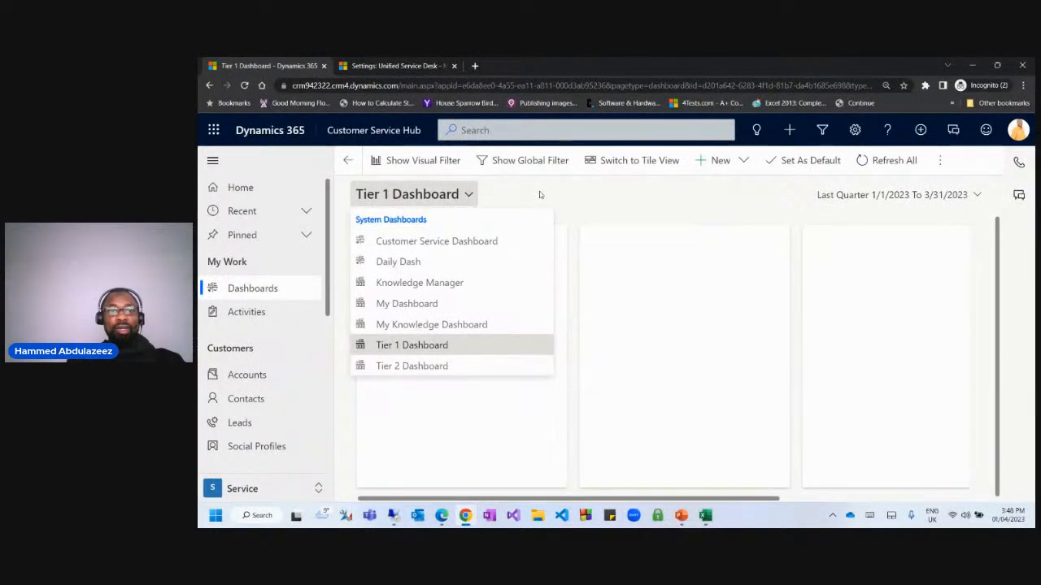
click(540, 195)
click(1018, 130)
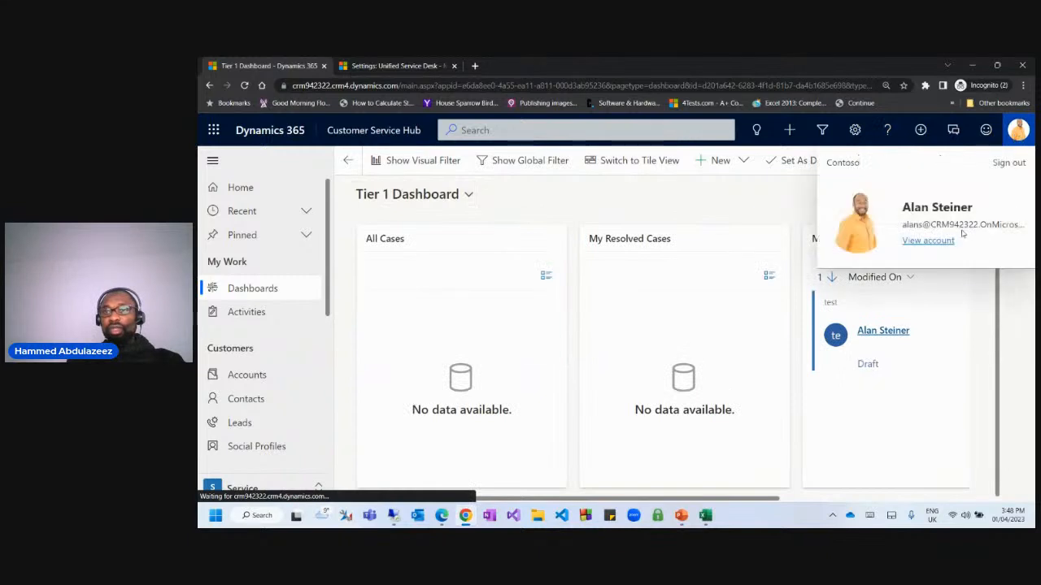
click(1008, 165)
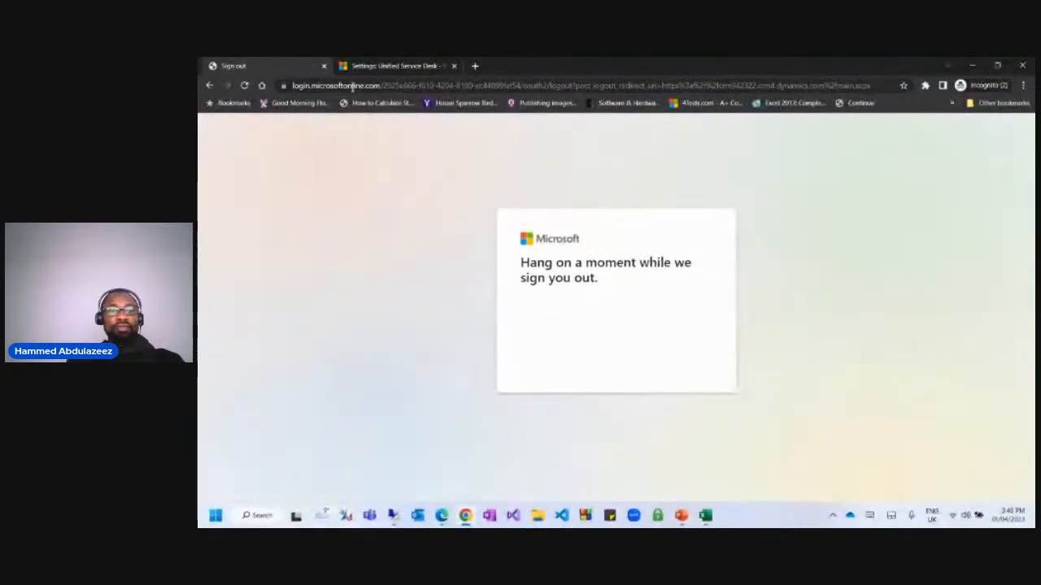
Enter the CRM address and go to the Microsoft account picker to switch accounts.
click(352, 86)
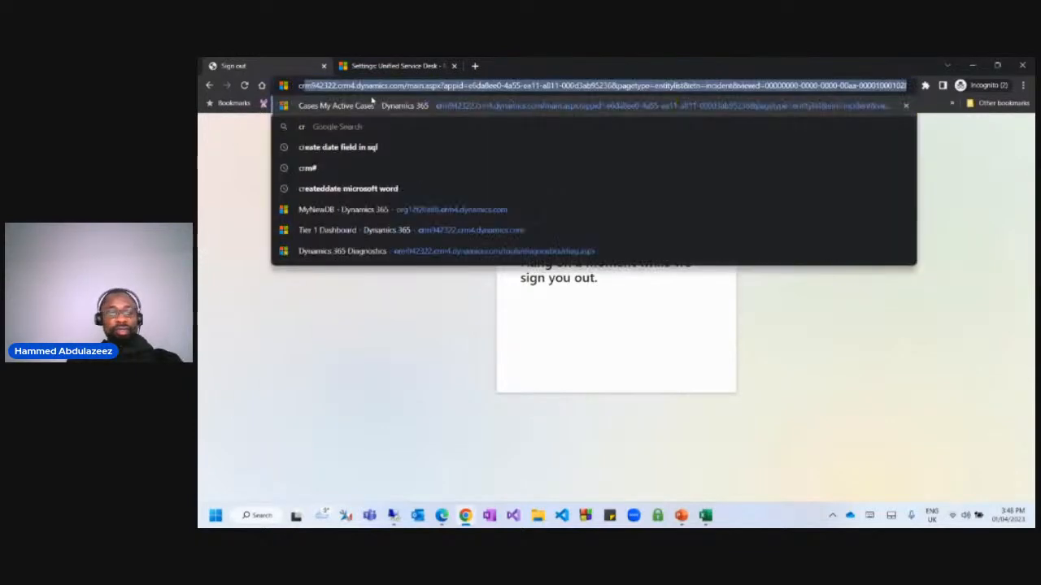
text(crm)
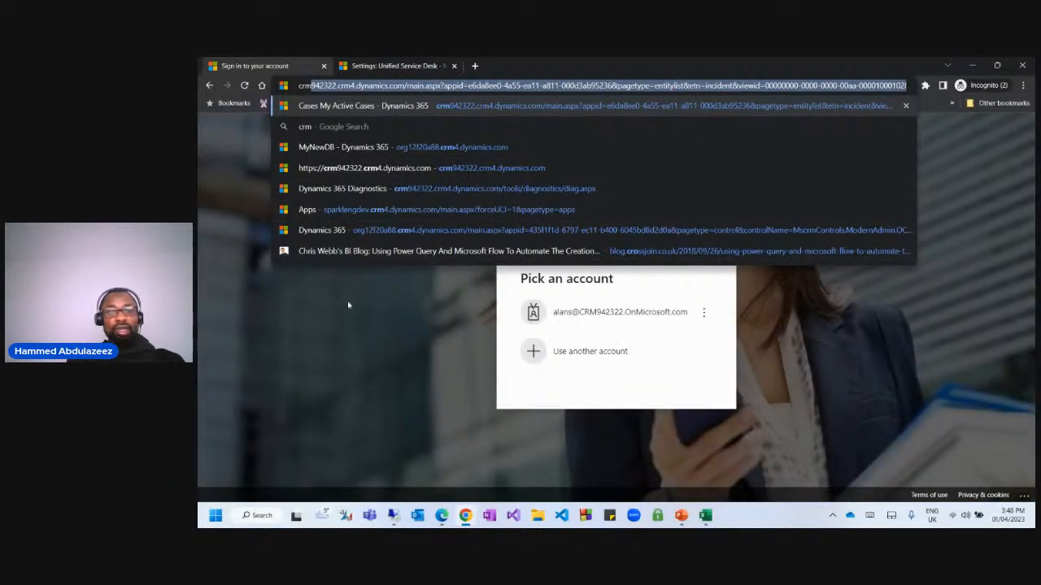
click(587, 351)
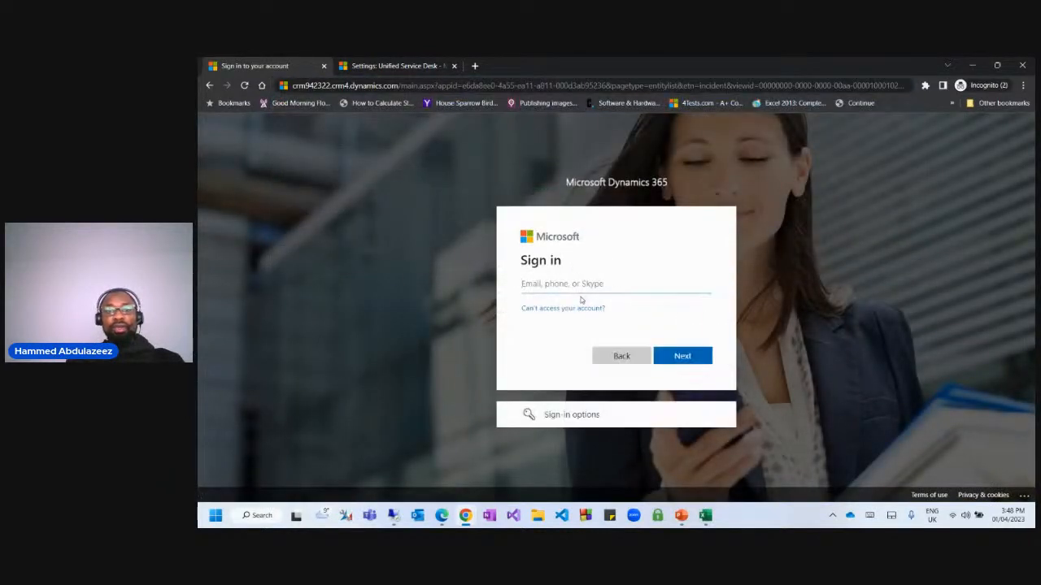
click(626, 363)
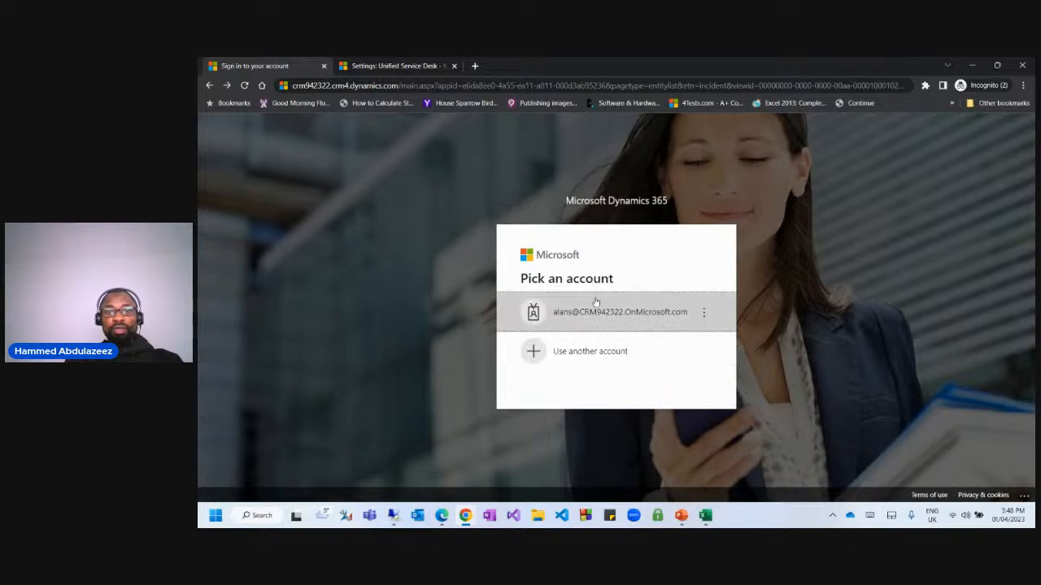
click(576, 317)
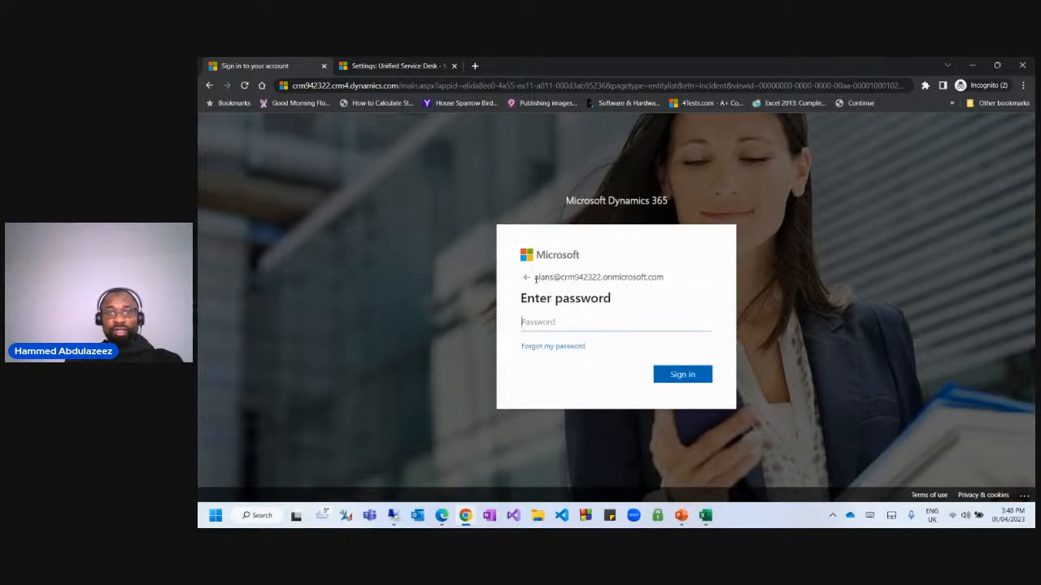
Change the email's user name to admin and sign in with the account password.
drag(535, 278, 683, 283)
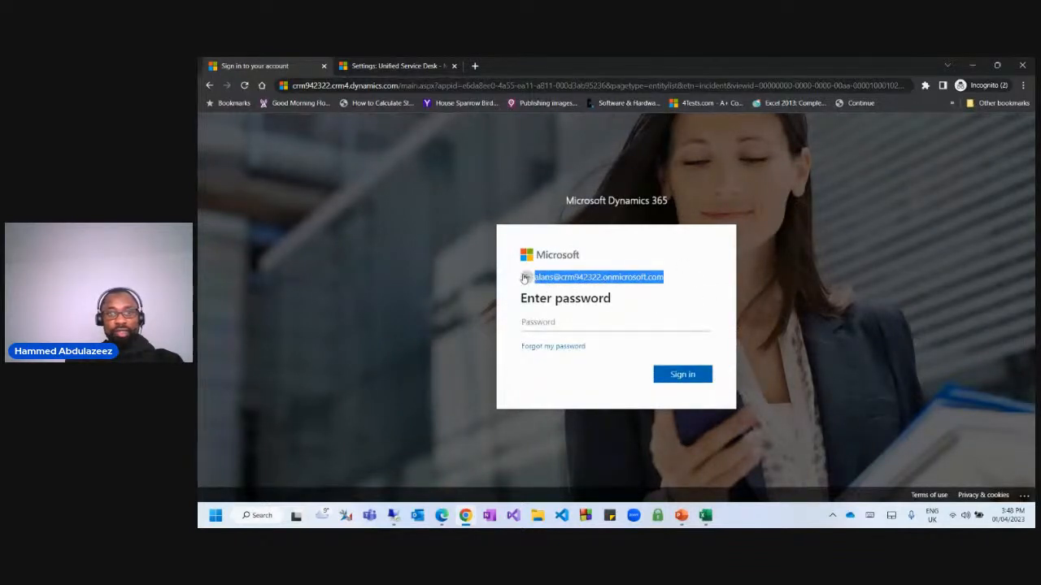
click(524, 278)
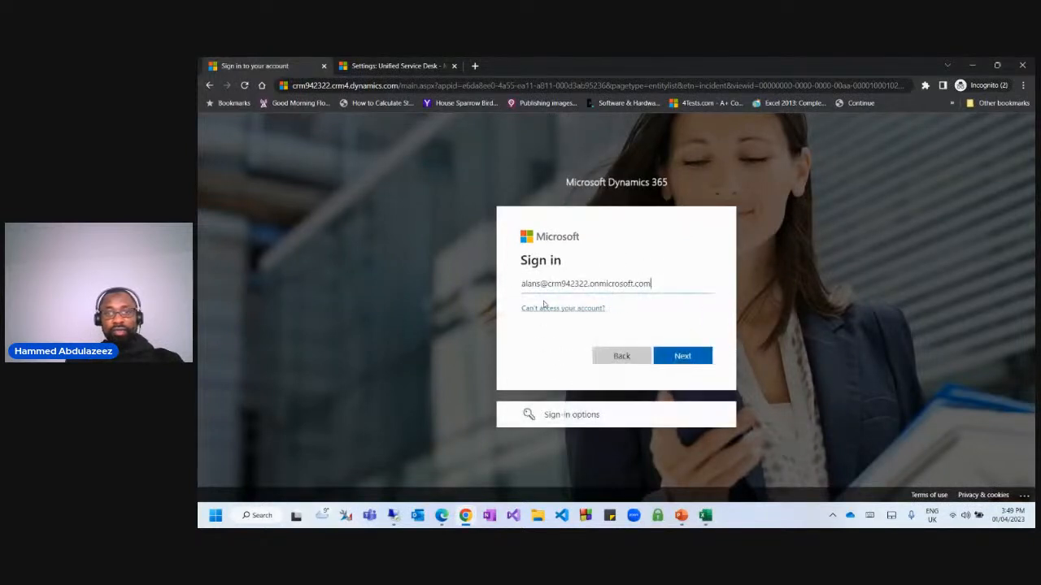
drag(537, 284, 486, 284)
key(Delete)
key(Delete)
text(admin)
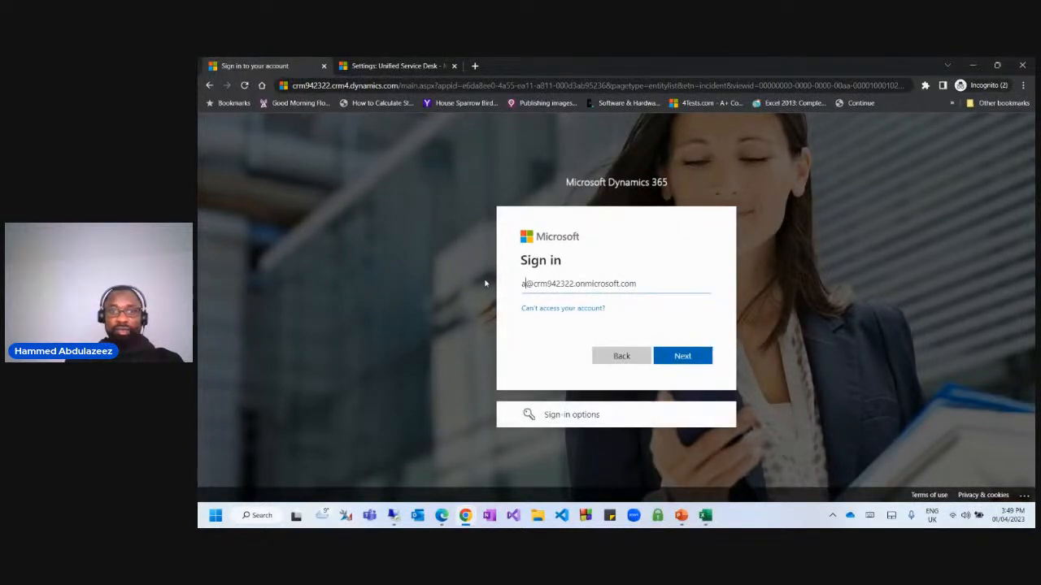
key(Return)
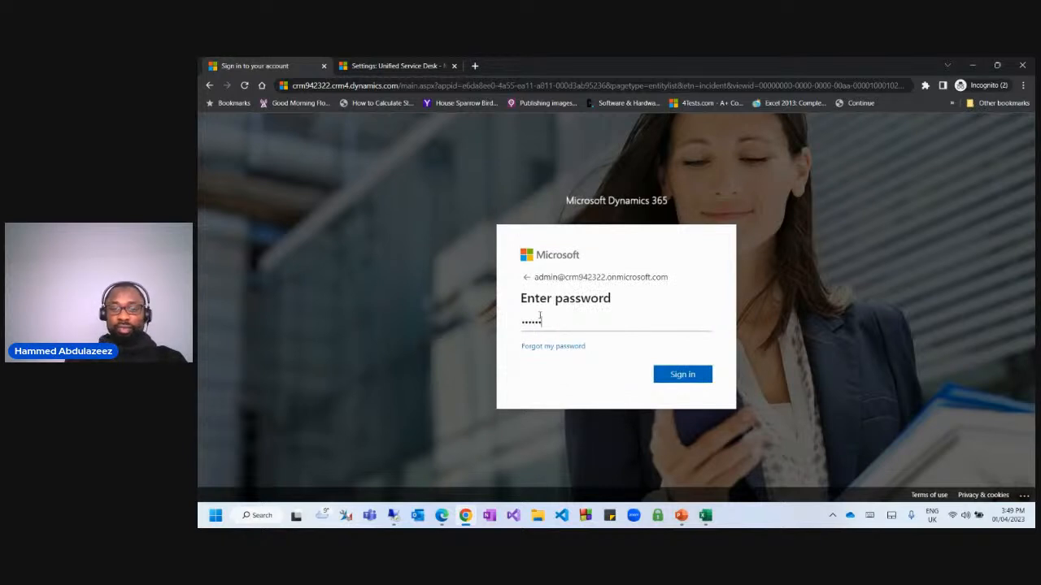
key(Return)
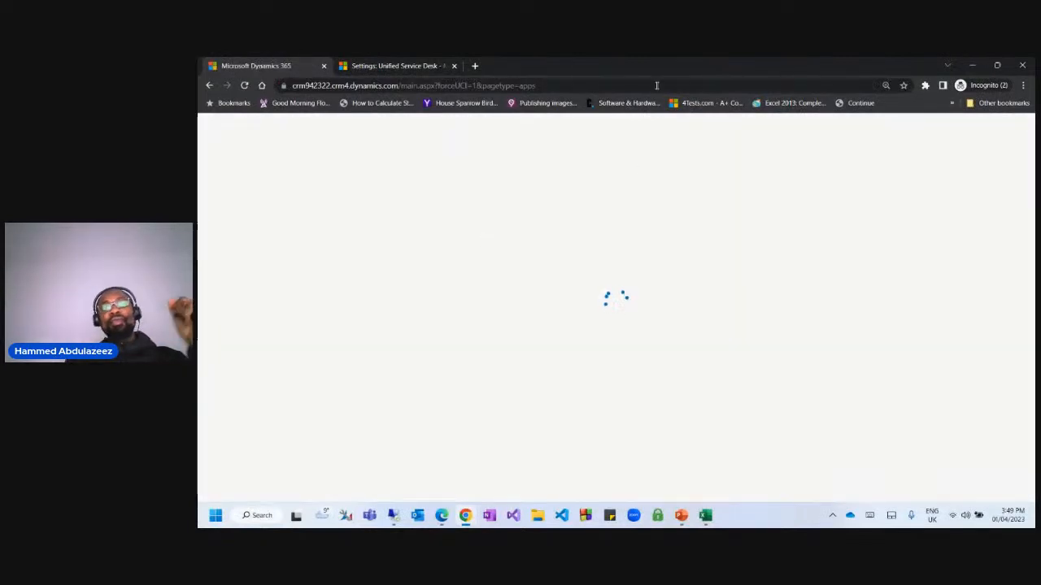
Rearrange the browser windows and maximize the Dynamics 365 Published Apps window.
drag(655, 77, 199, 204)
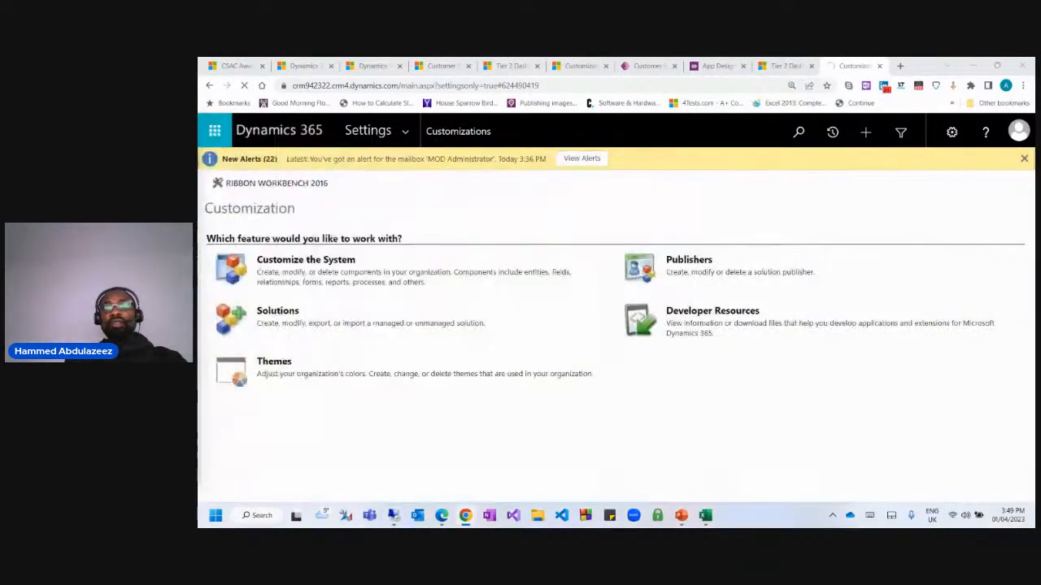
click(324, 268)
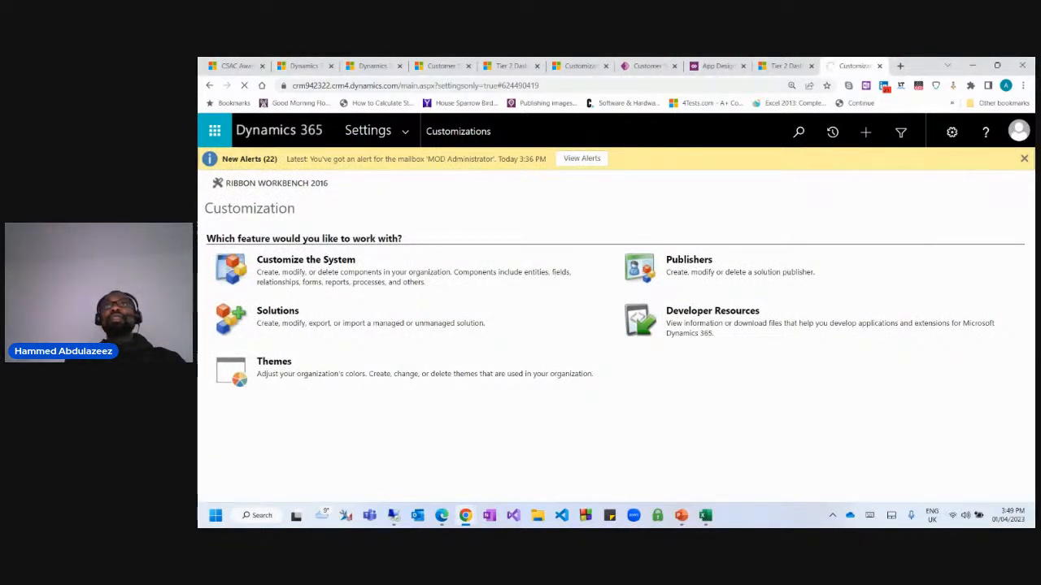
drag(200, 175, 699, 58)
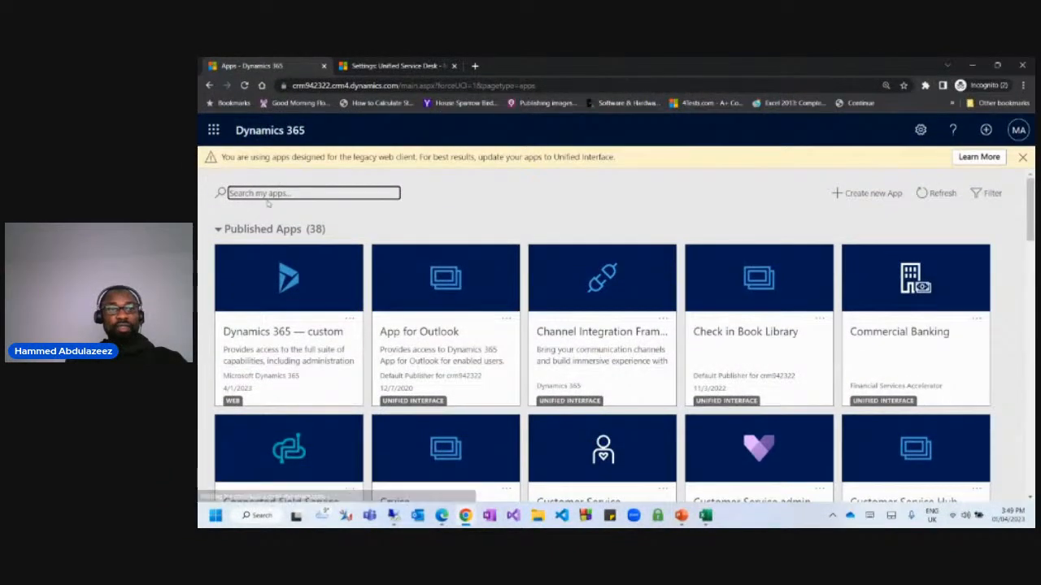
Search the published apps for 'customer' and open Customer Service Hub.
click(271, 194)
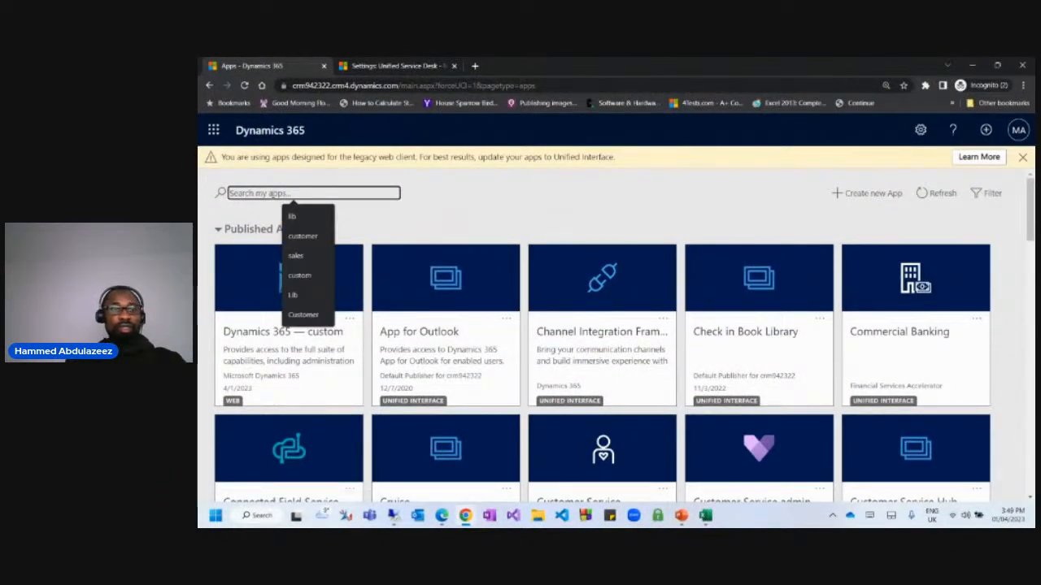
text(cusom)
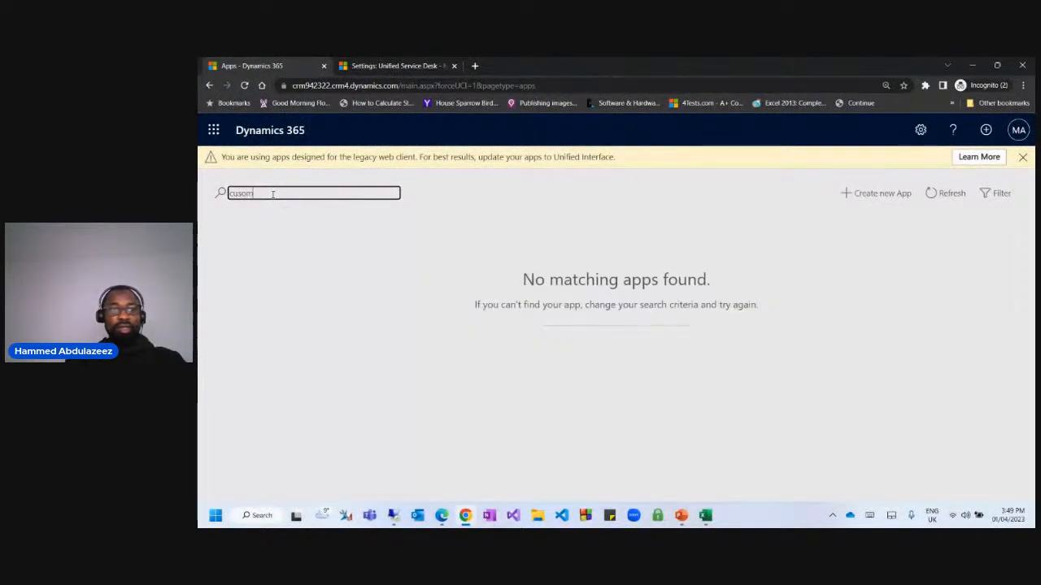
key(BackSpace)
key(BackSpace)
text(tomer)
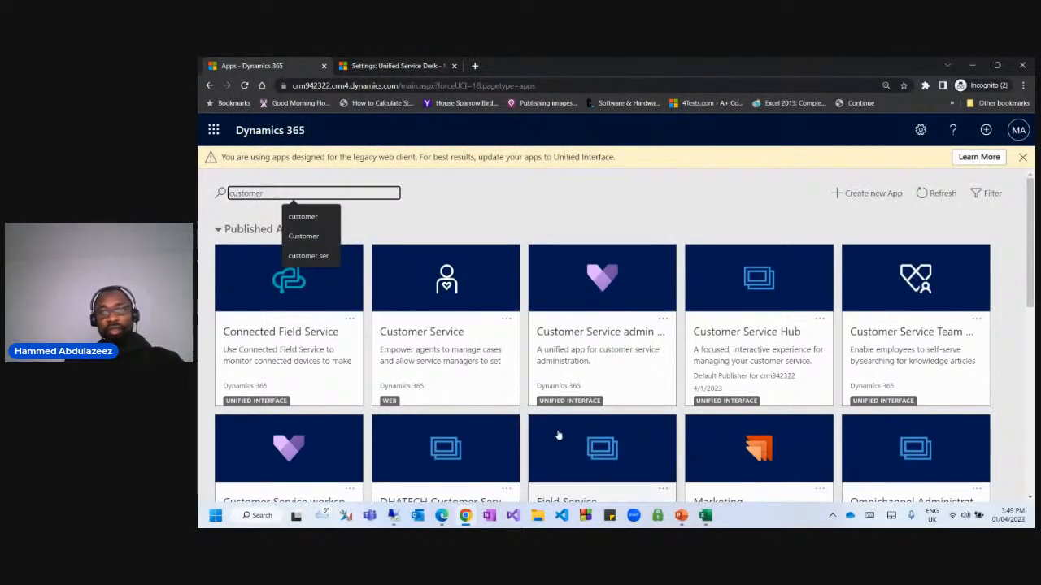
click(769, 398)
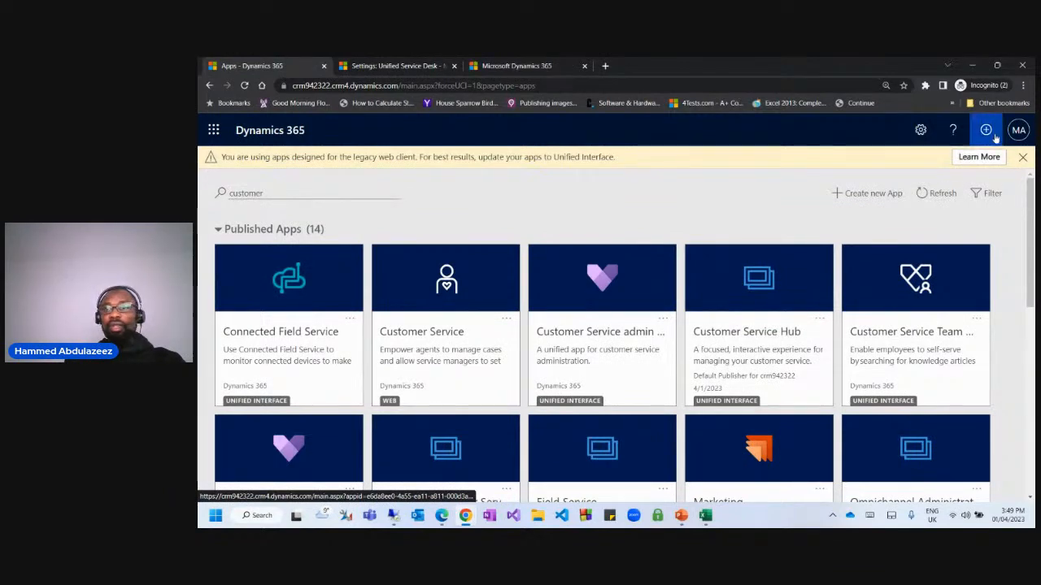
Open Advanced Settings in a new tab and go to its Customizations area.
click(919, 130)
click(785, 191)
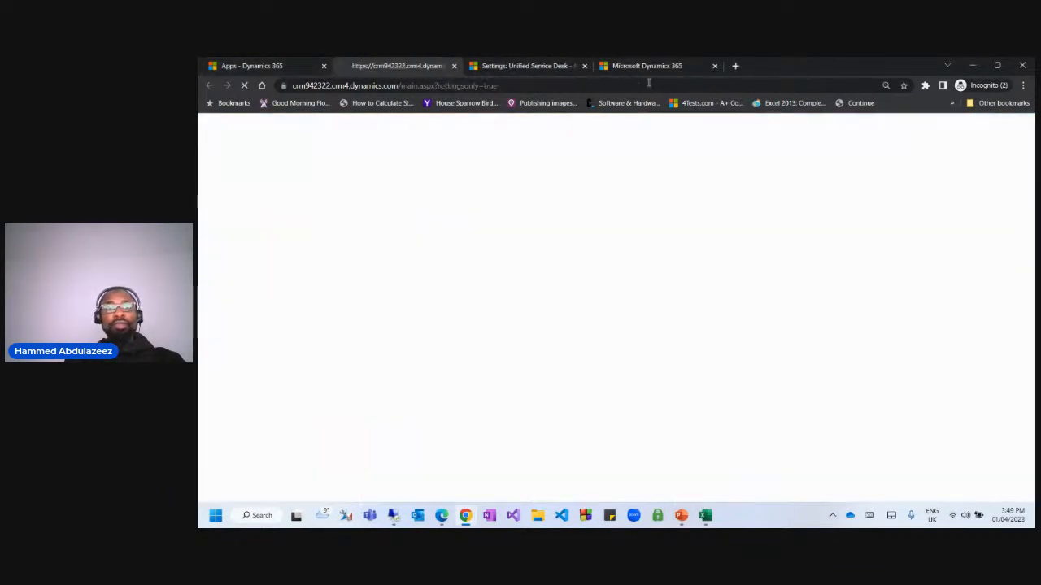
click(537, 67)
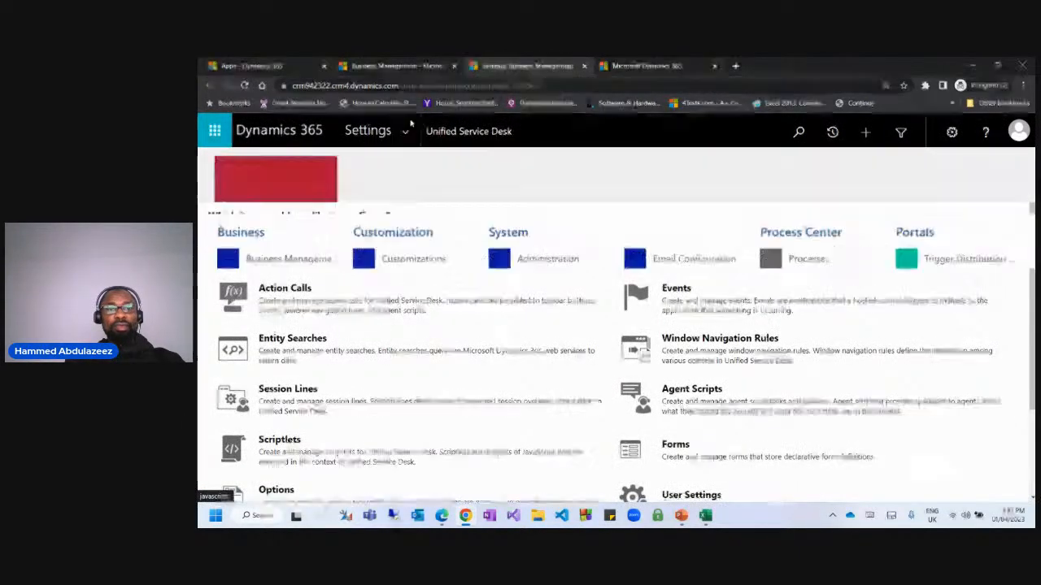
click(449, 260)
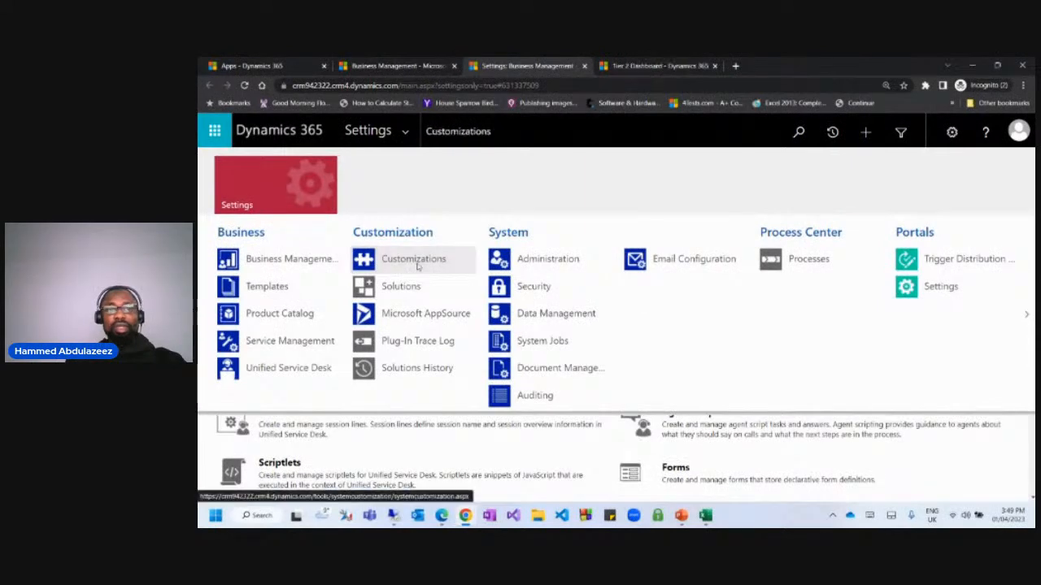
click(379, 67)
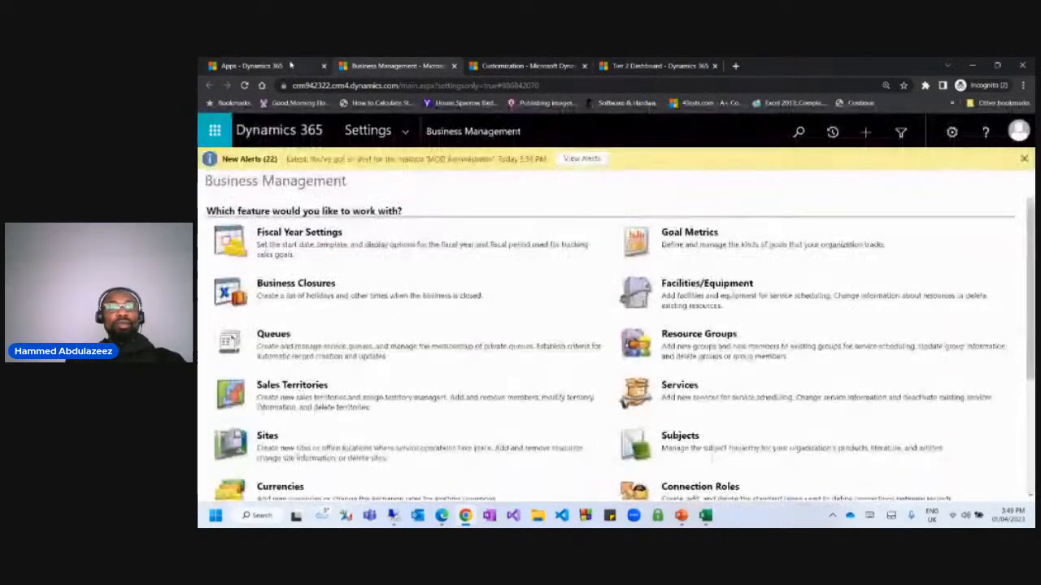
click(268, 65)
click(425, 65)
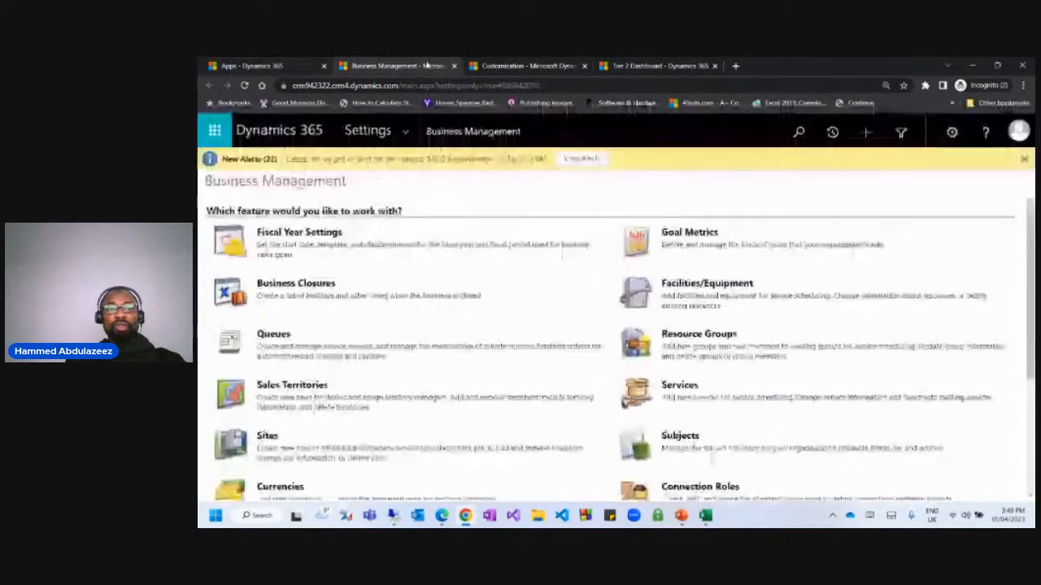
click(252, 65)
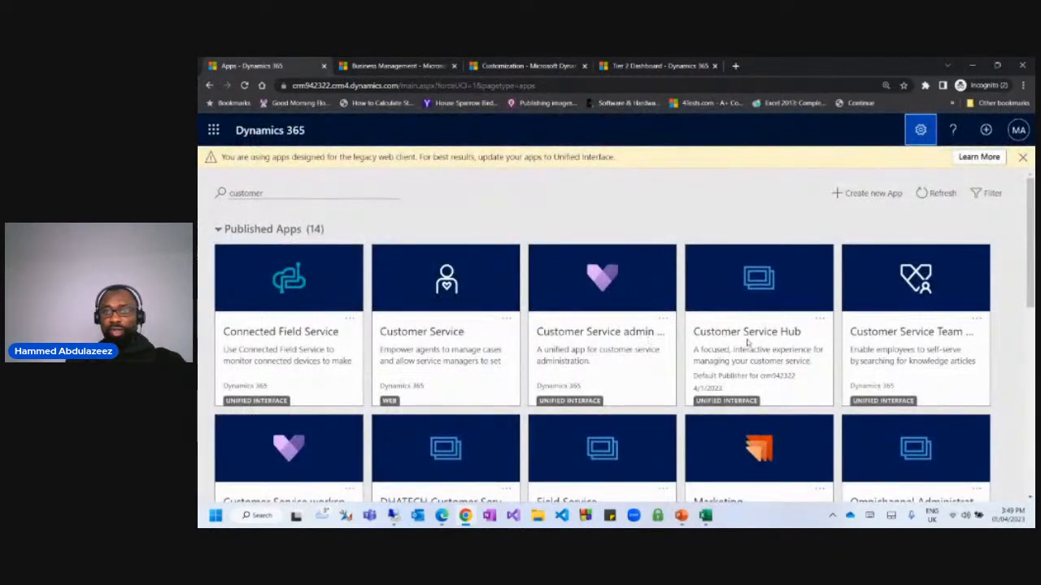
Check the dashboard list on the Tier 2 Dashboard tab, then show the Settings area menu.
click(655, 65)
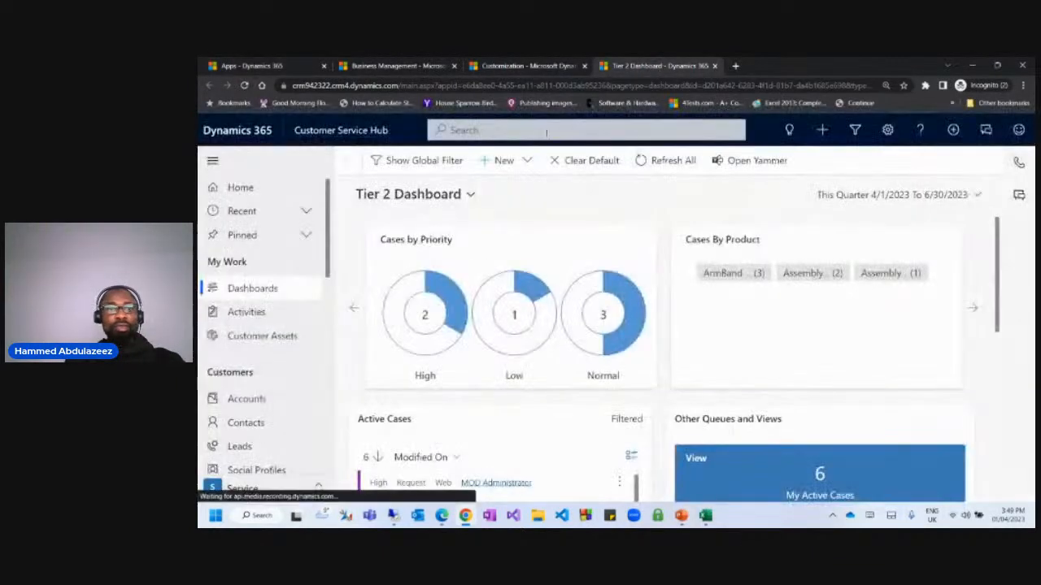
click(443, 195)
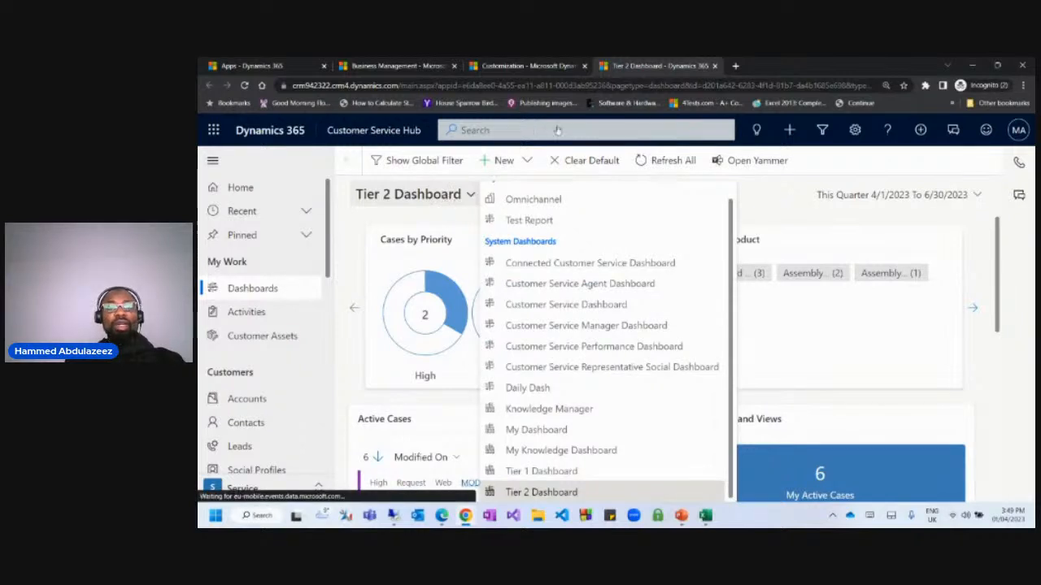
click(520, 66)
click(404, 131)
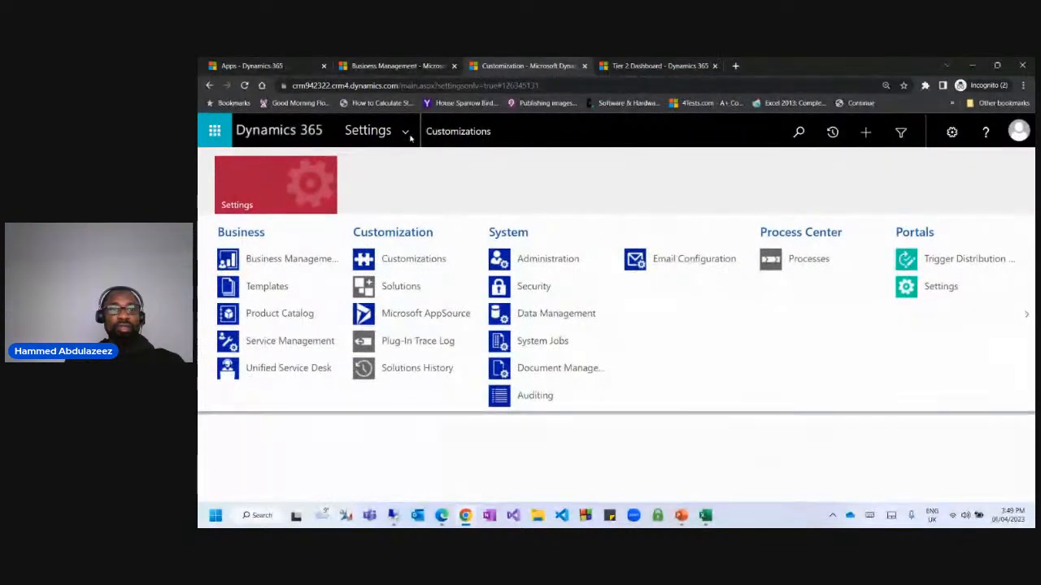
Open Customize the System from the Settings Customizations area.
click(411, 130)
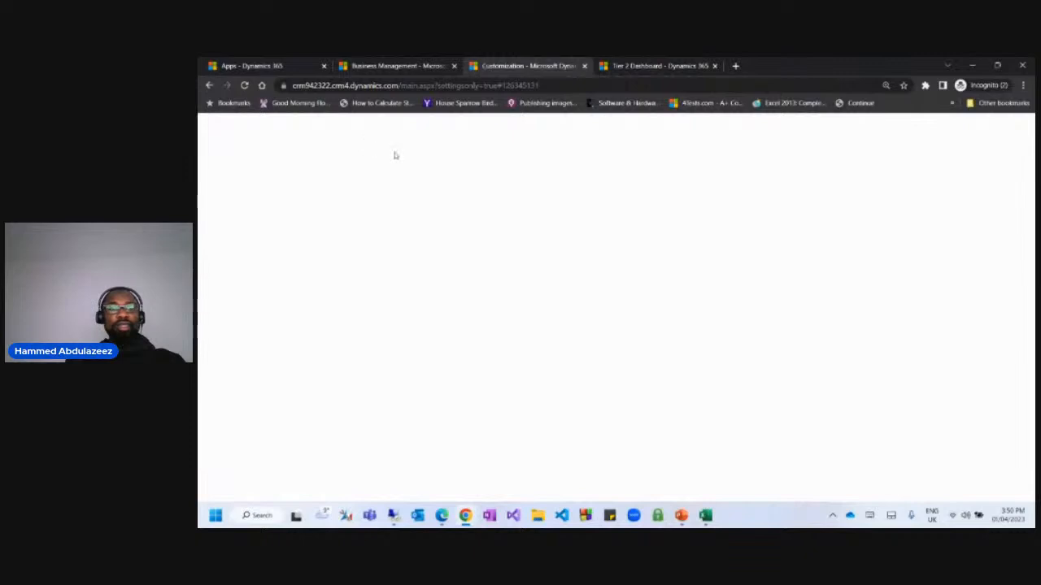
click(642, 67)
click(504, 66)
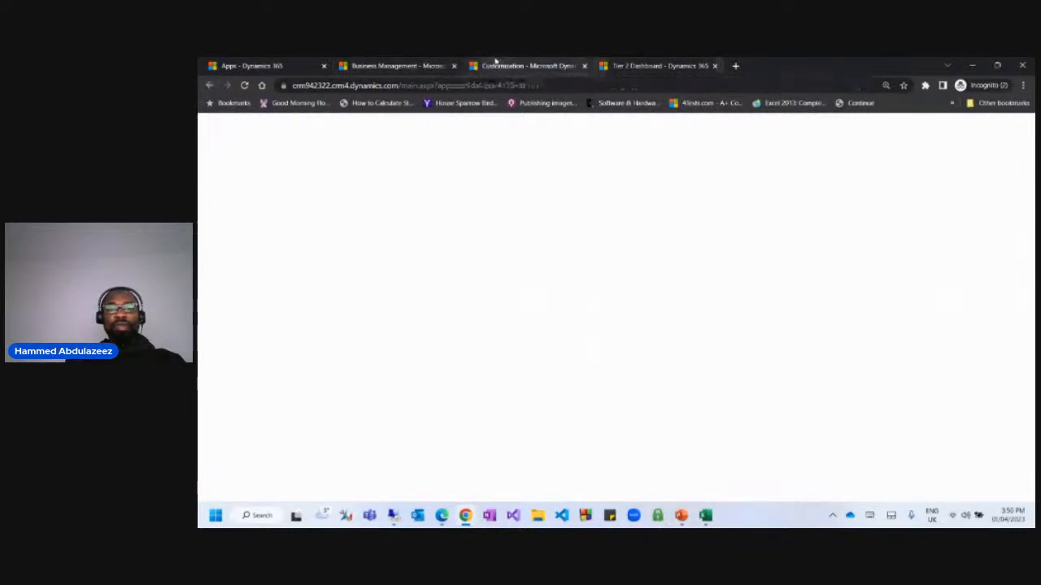
click(316, 259)
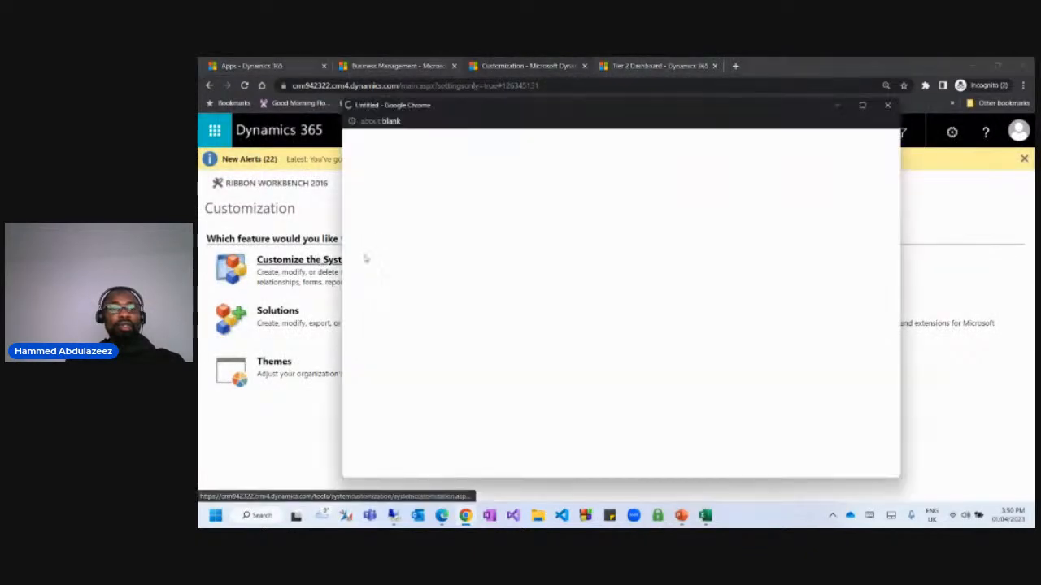
drag(507, 109, 449, 108)
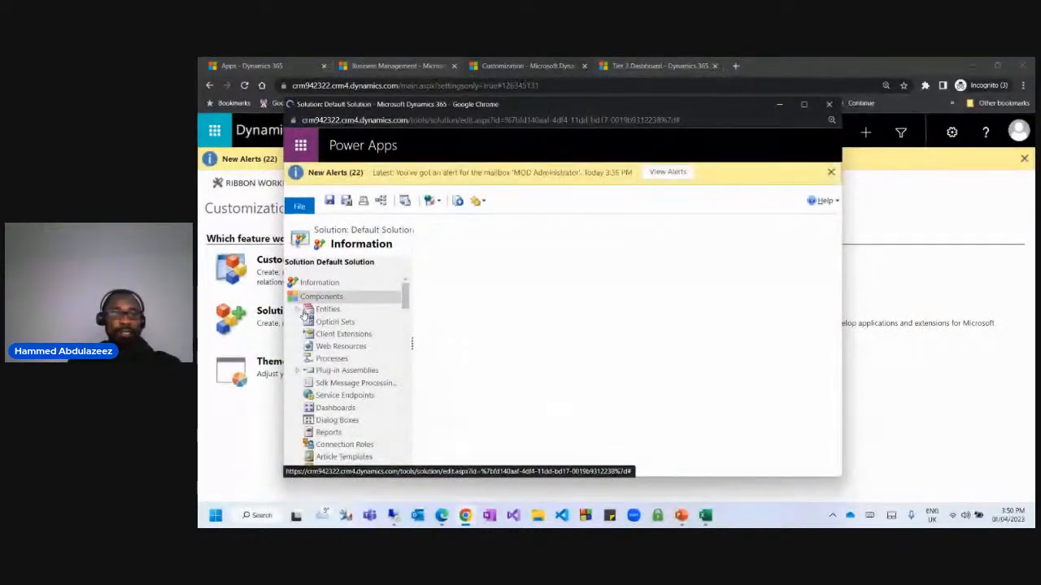
List the Default Solution's Model-driven Apps and close the duplicate solution window.
scroll(406, 318, down, 5)
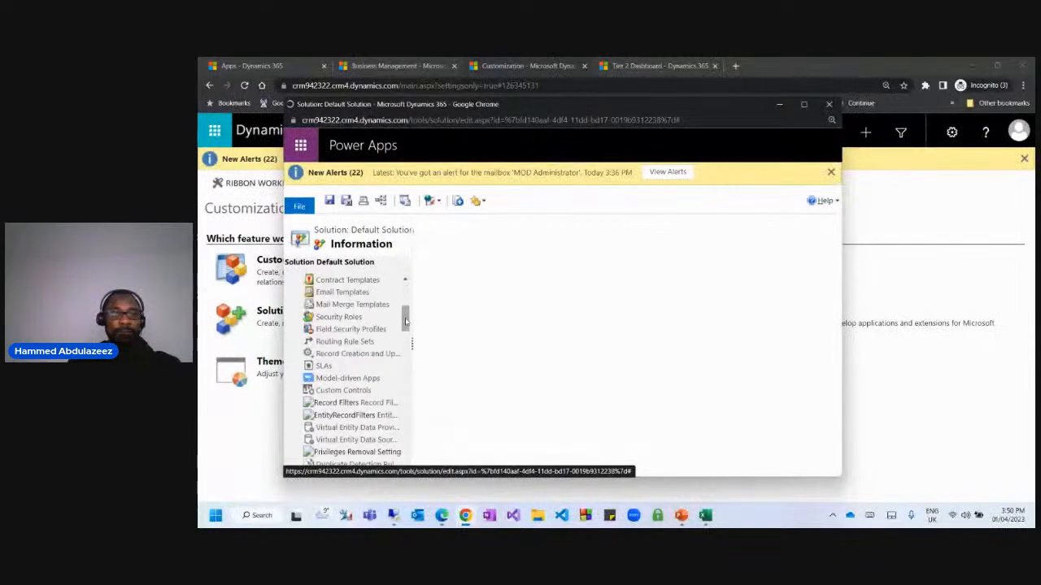
click(363, 378)
click(606, 357)
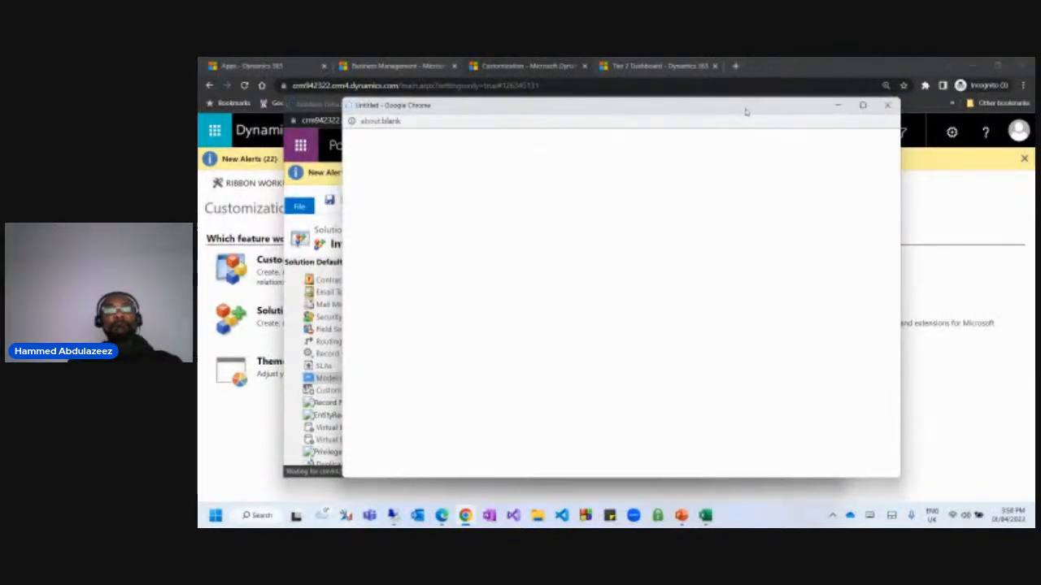
drag(746, 111, 764, 141)
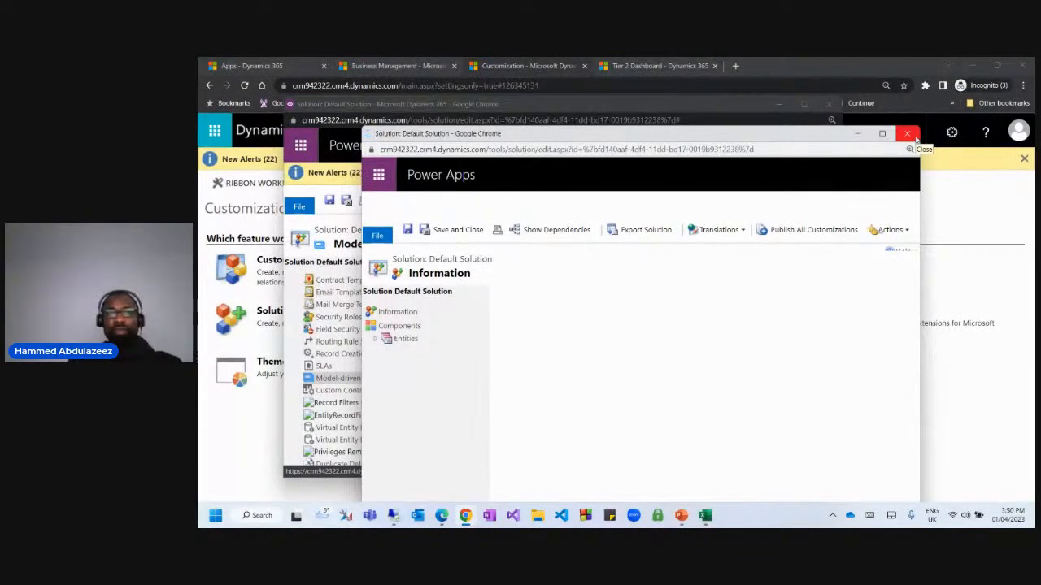
click(908, 134)
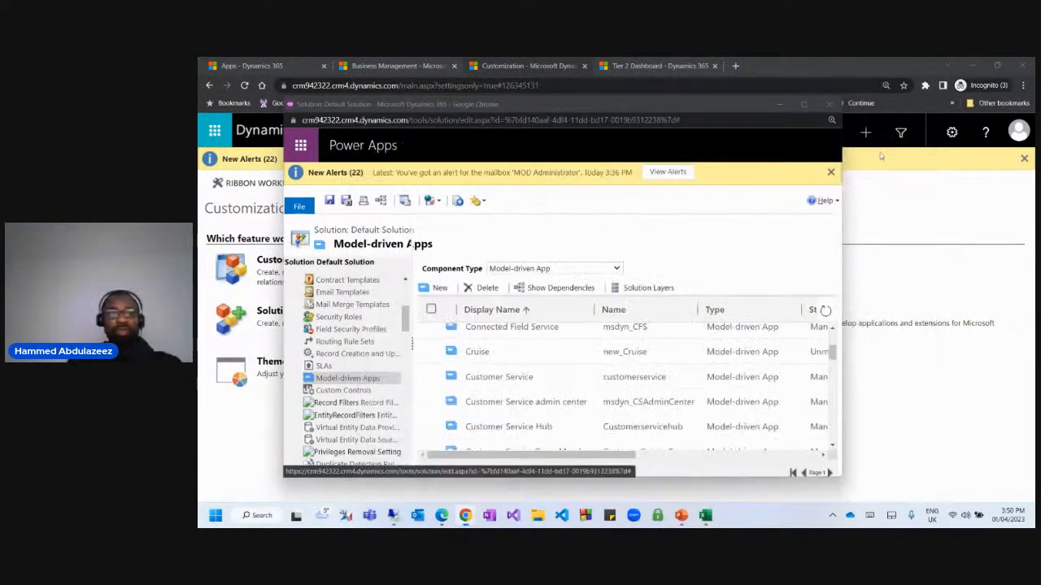
drag(788, 105, 821, 107)
scroll(552, 417, down, 3)
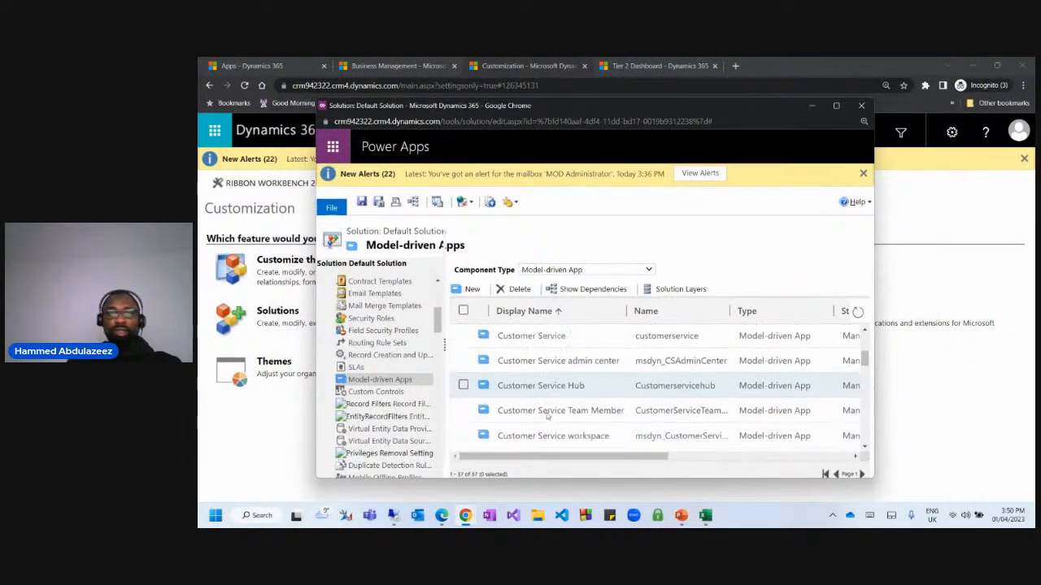
Find Customer Service Hub with a 'customer serv' page search and open it in App Designer.
key(ctrl+f)
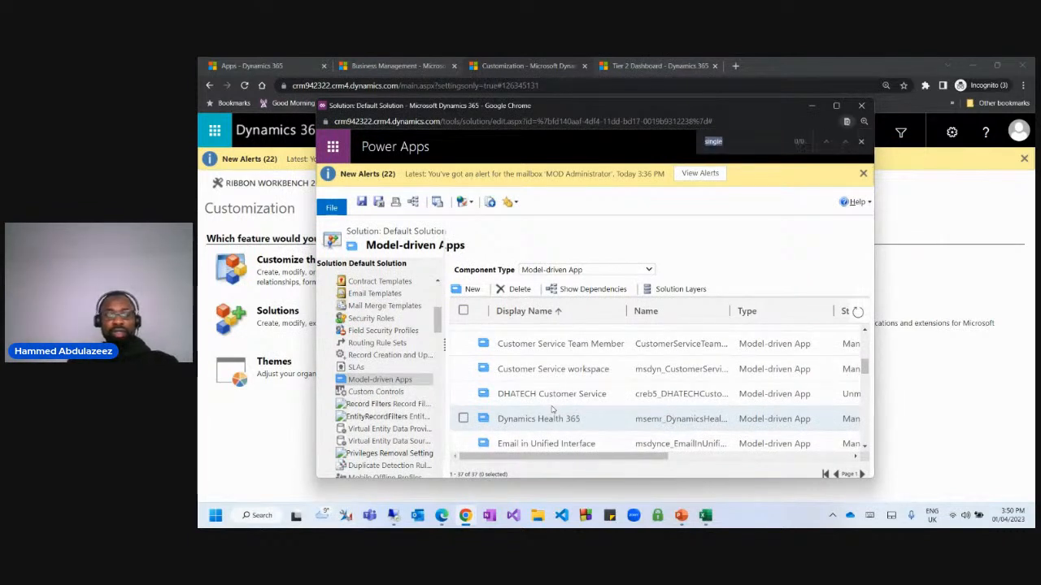
text(customer)
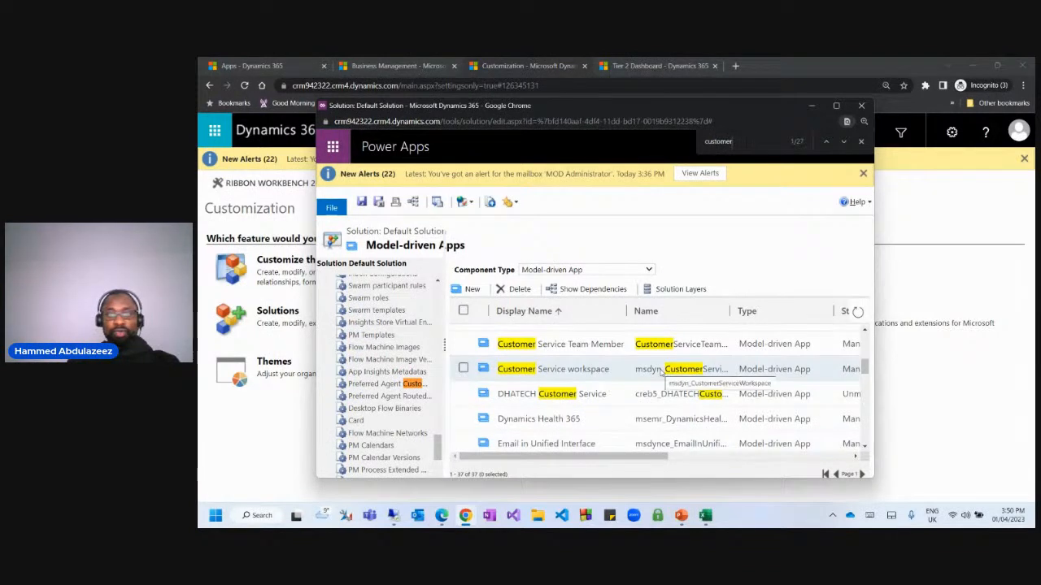
text( serv)
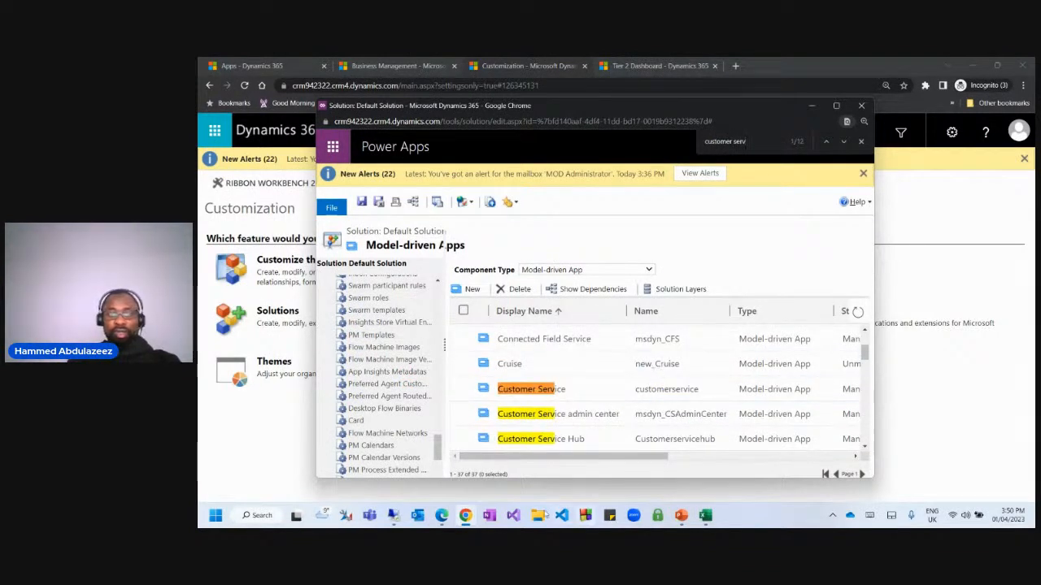
double_click(532, 439)
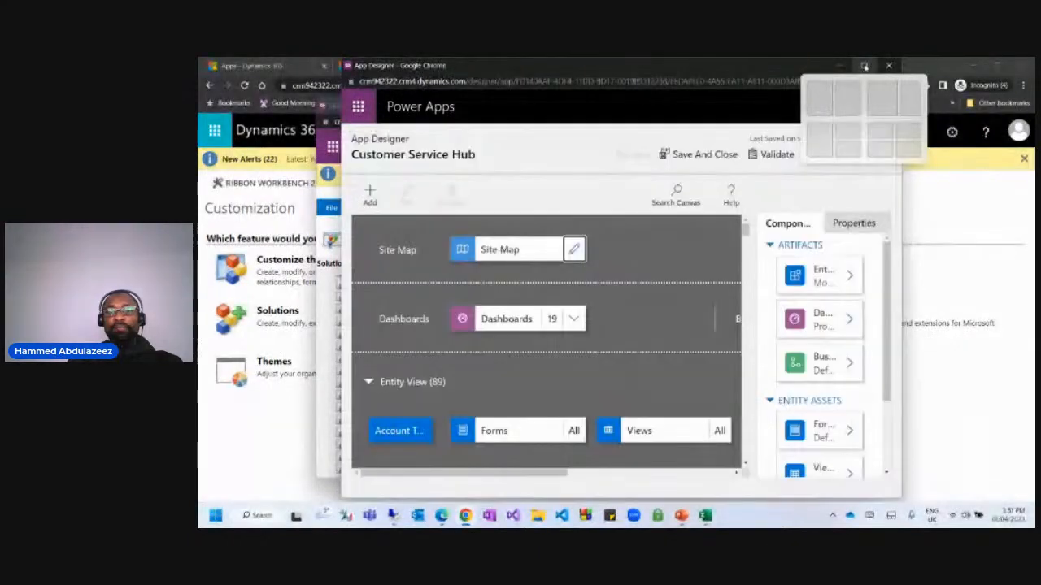
Maximize App Designer and review the app's Dashboards list for Tier 1 and Tier 2 Dashboard.
click(864, 65)
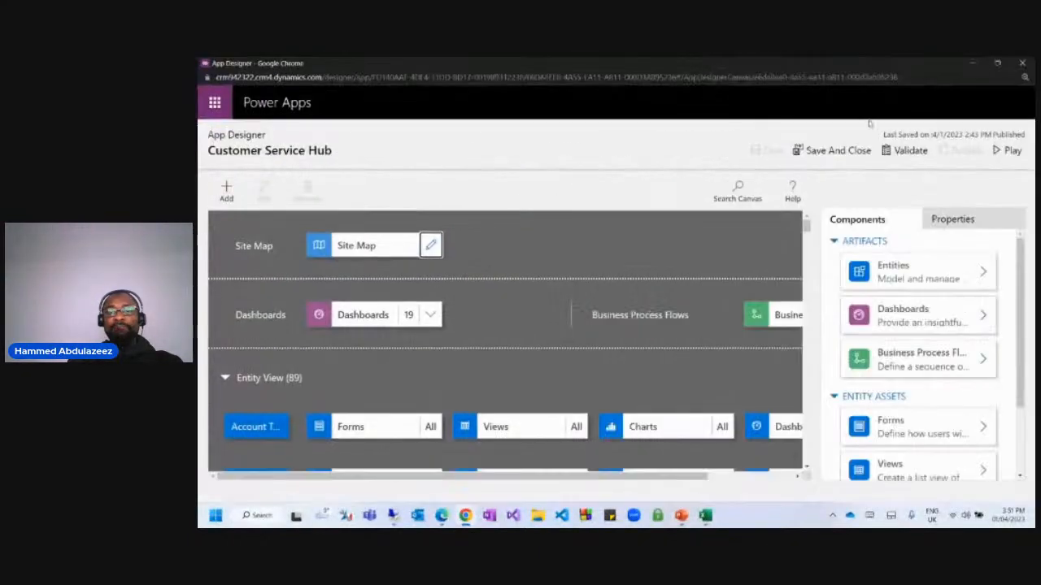
click(384, 314)
scroll(932, 384, down, 8)
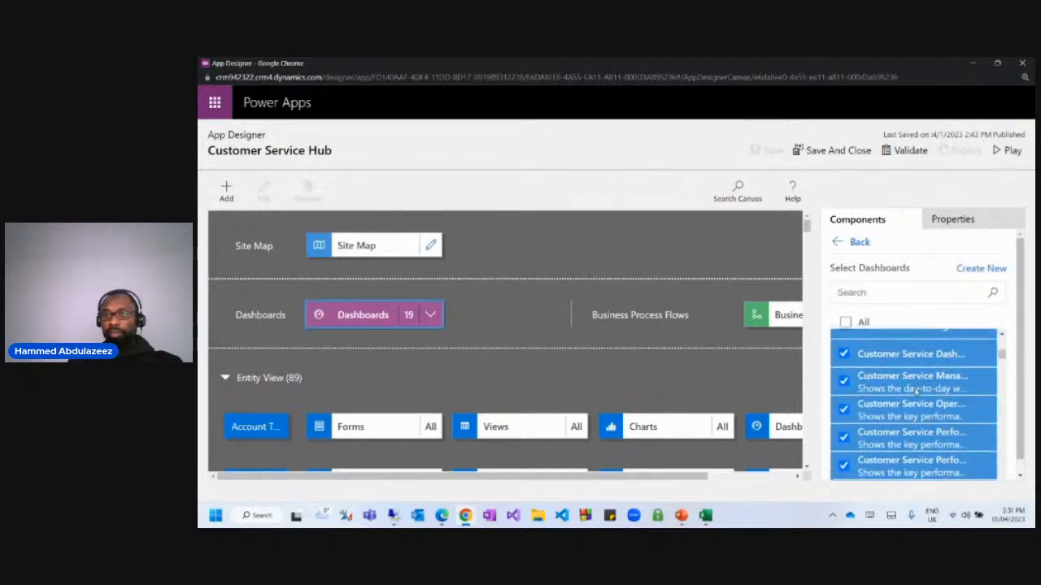
scroll(925, 420, down, 15)
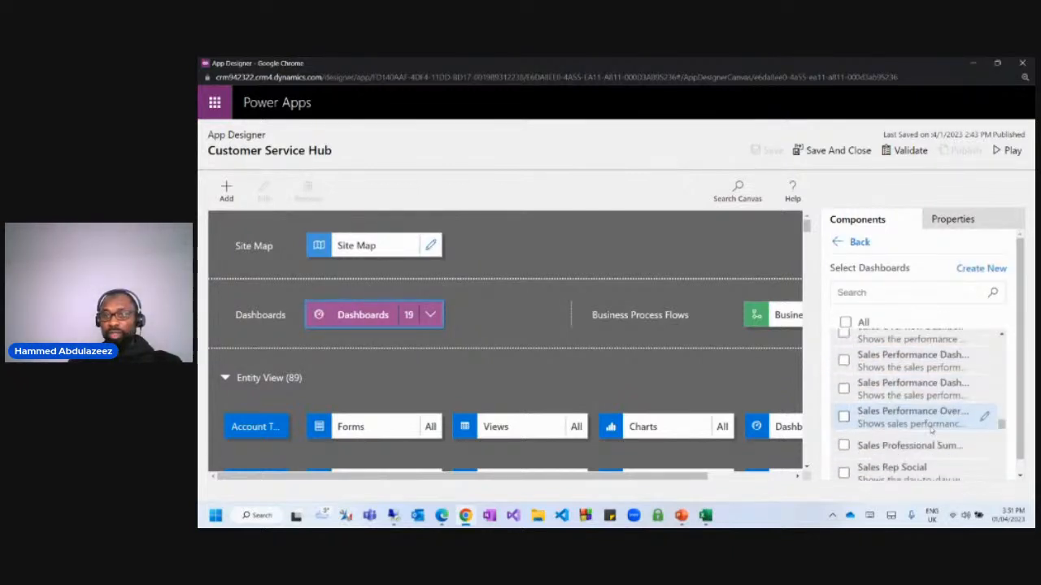
scroll(934, 432, down, 3)
scroll(934, 432, up, 4)
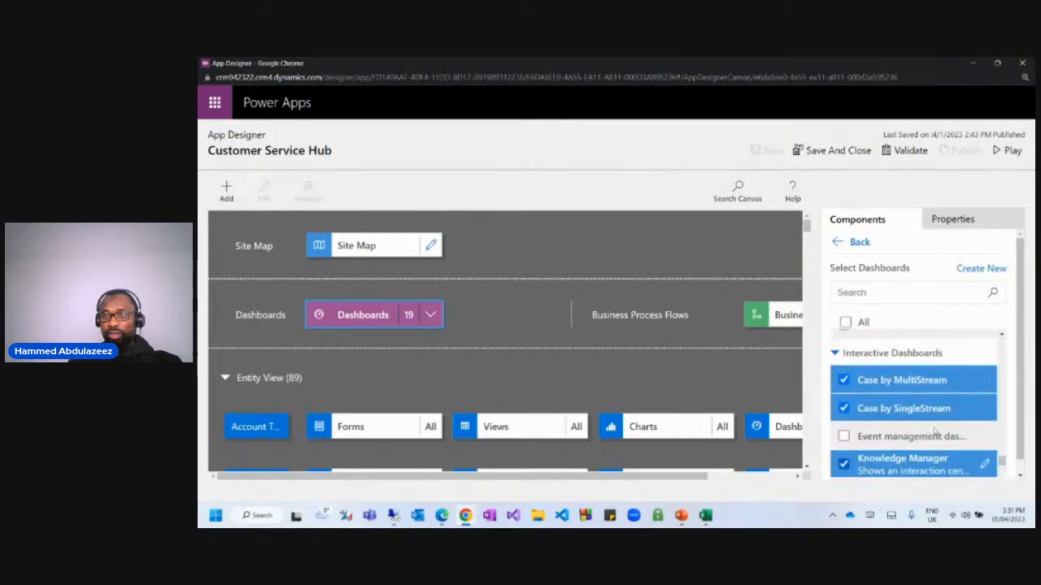
scroll(934, 432, up, 1)
scroll(934, 432, down, 2)
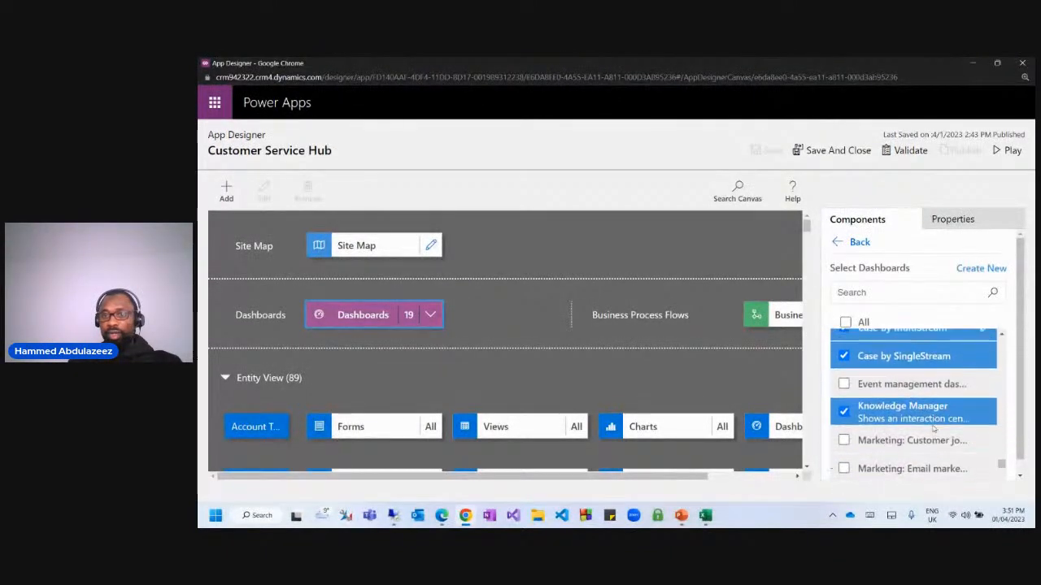
scroll(933, 429, down, 5)
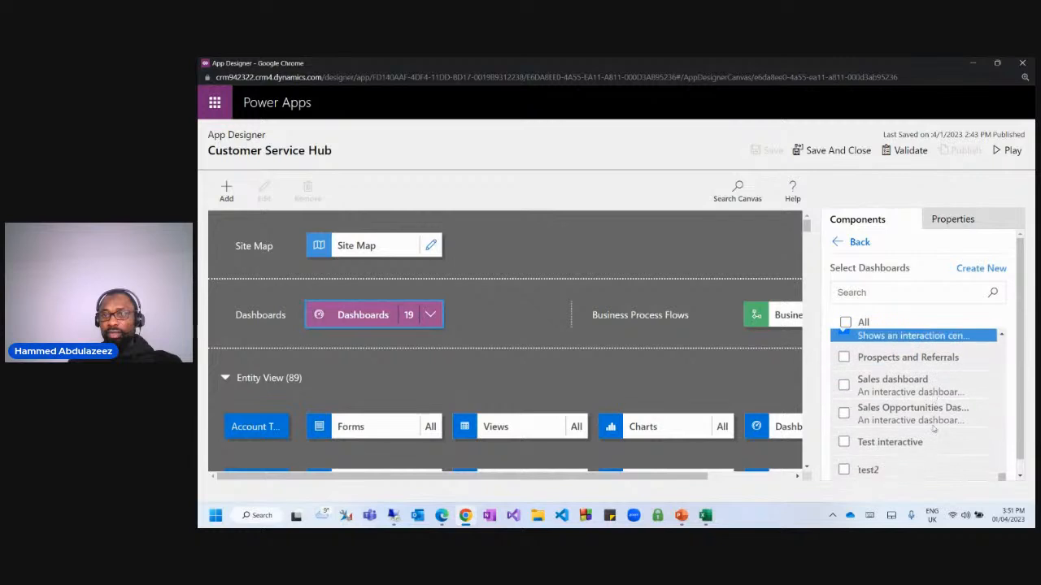
scroll(933, 429, down, 1)
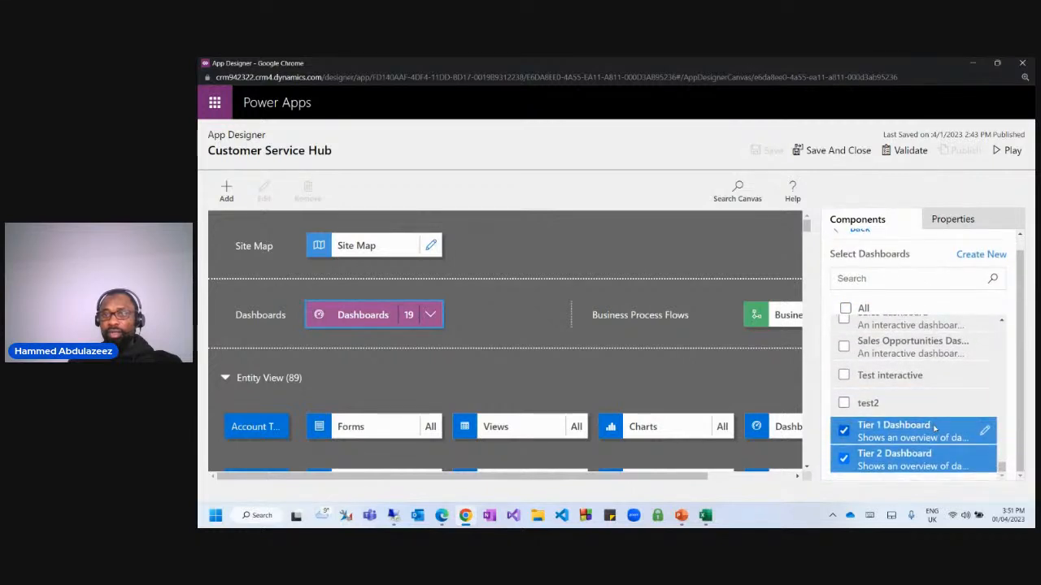
scroll(935, 429, up, 3)
scroll(886, 348, down, 3)
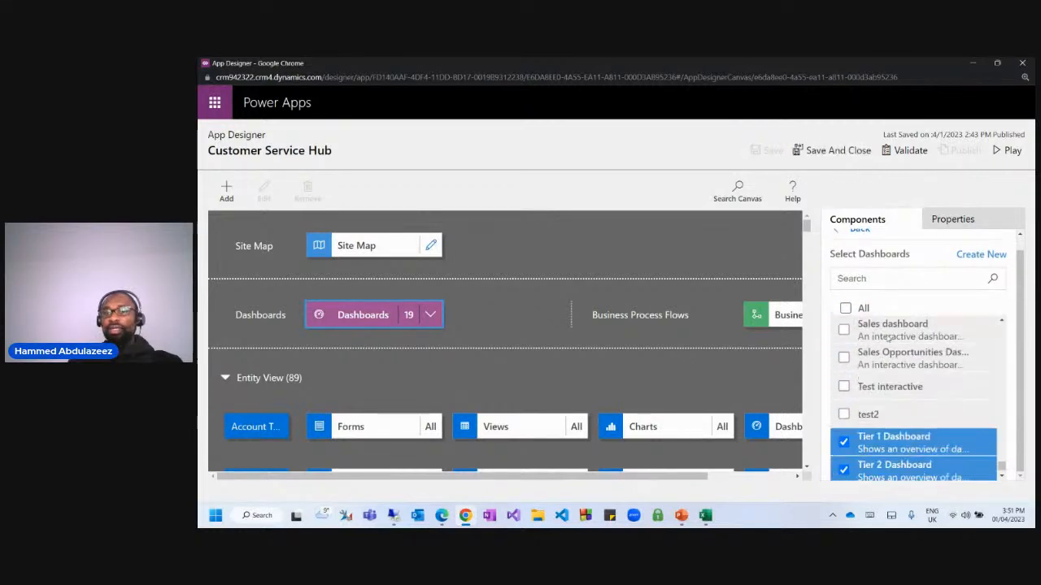
scroll(895, 351, up, 1)
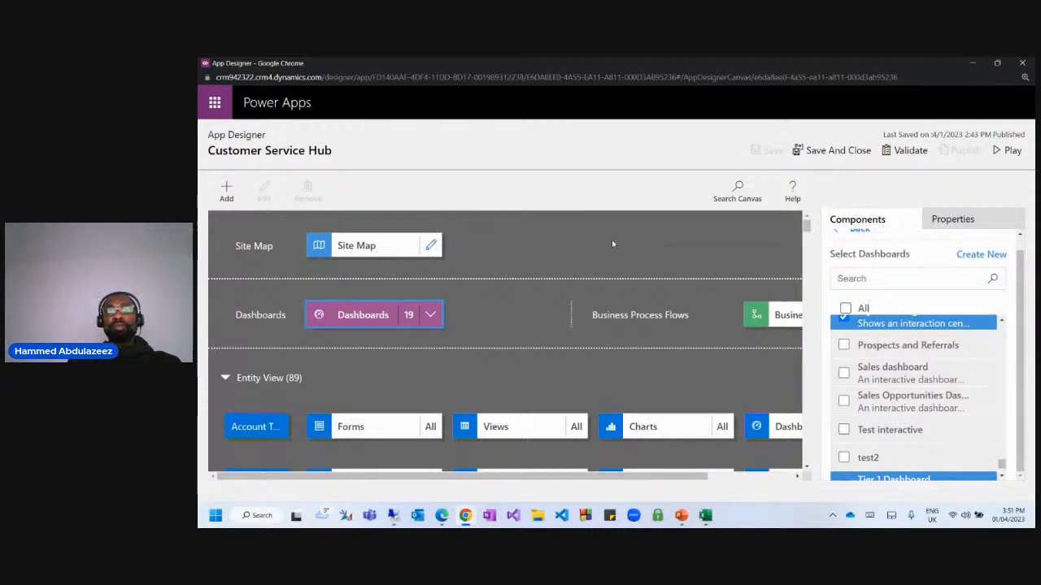
scroll(903, 370, down, 1)
scroll(903, 370, up, 3)
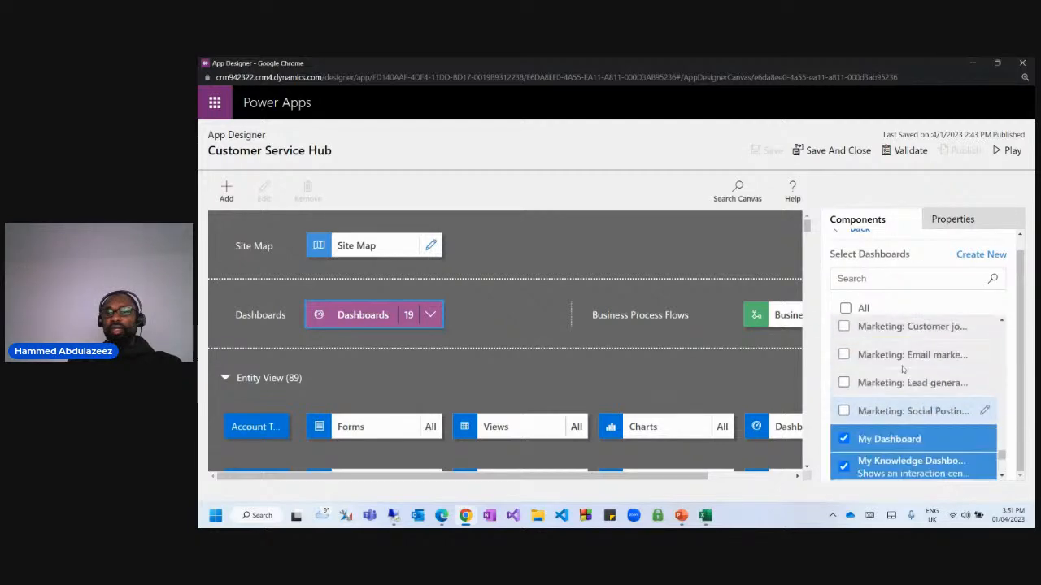
scroll(903, 370, down, 3)
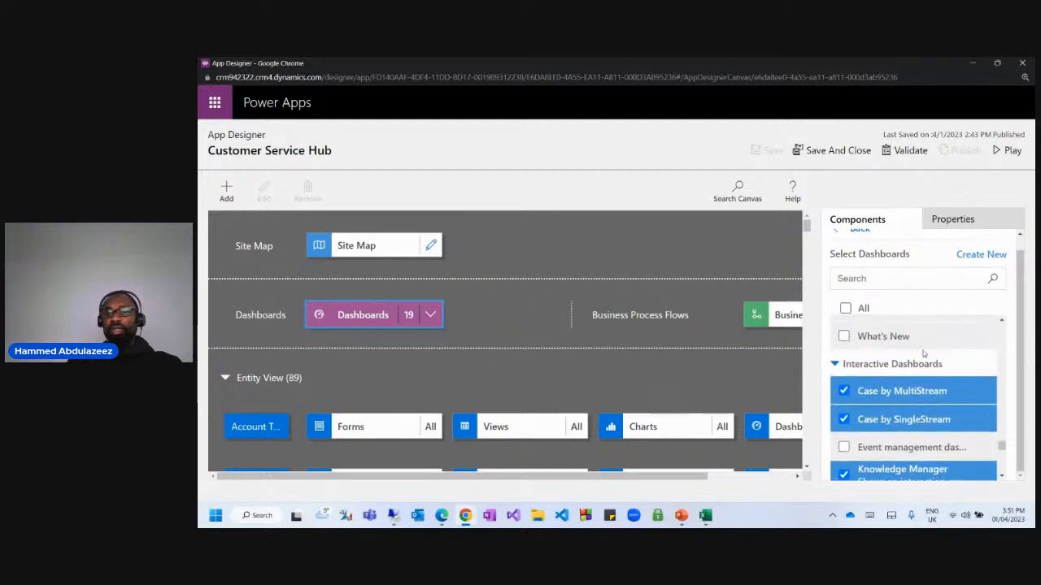
Return to the maximized solution window and publish all customizations.
click(973, 64)
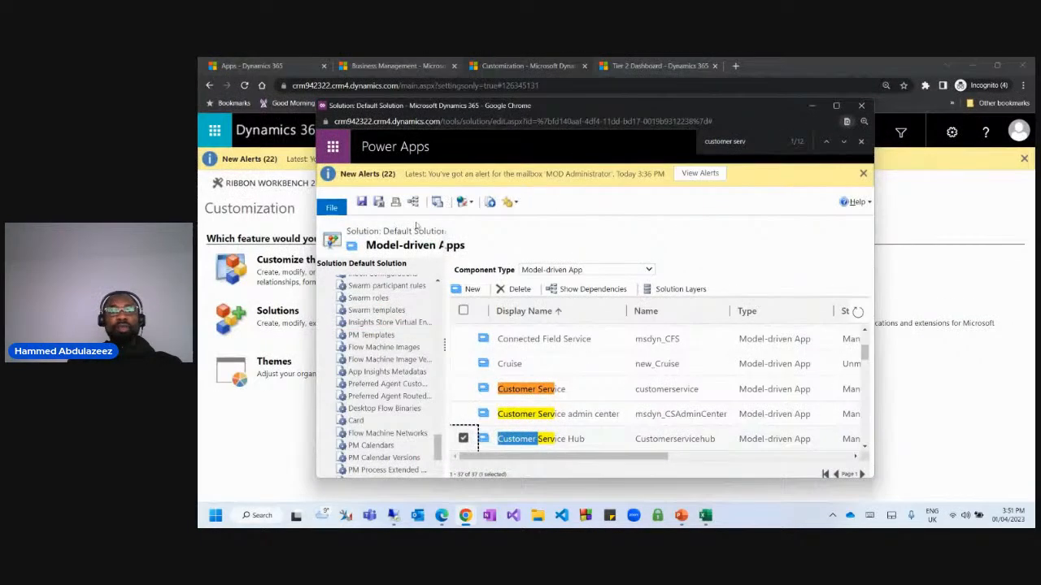
click(835, 106)
click(647, 159)
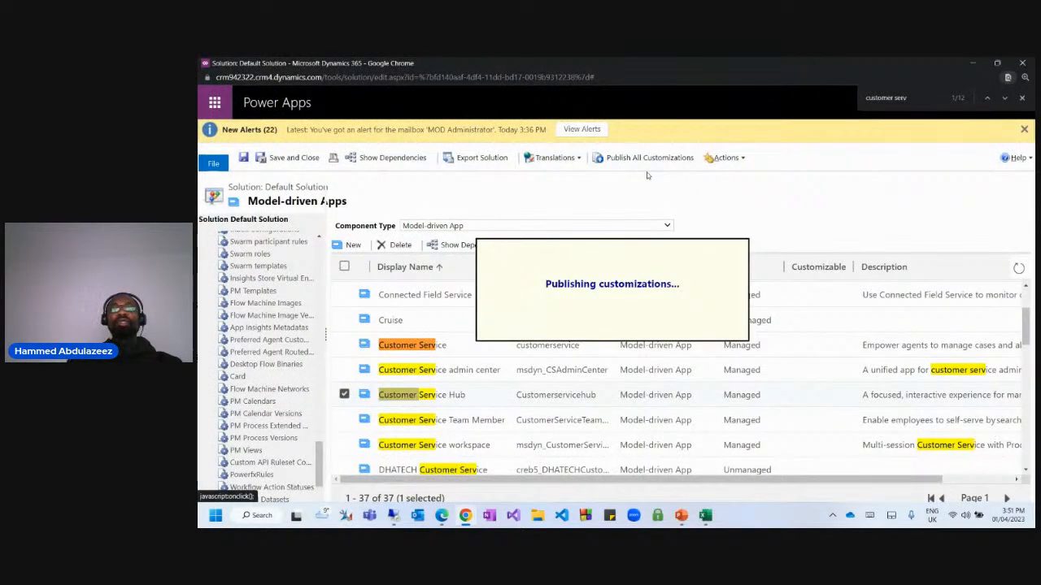
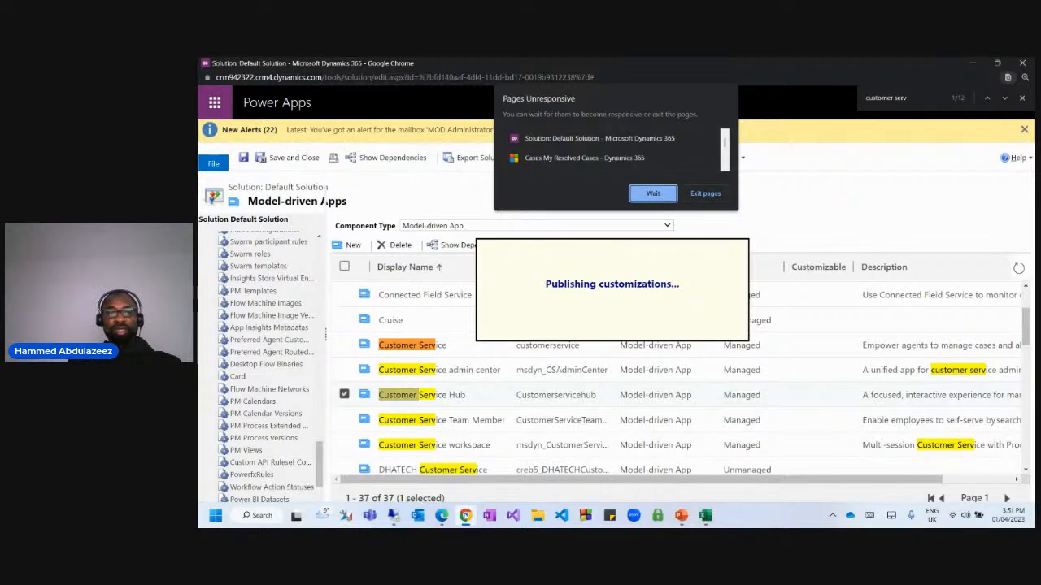
Switch to the Dynamics 365 Customization window and bring up the Tier 2 Dashboard.
click(466, 517)
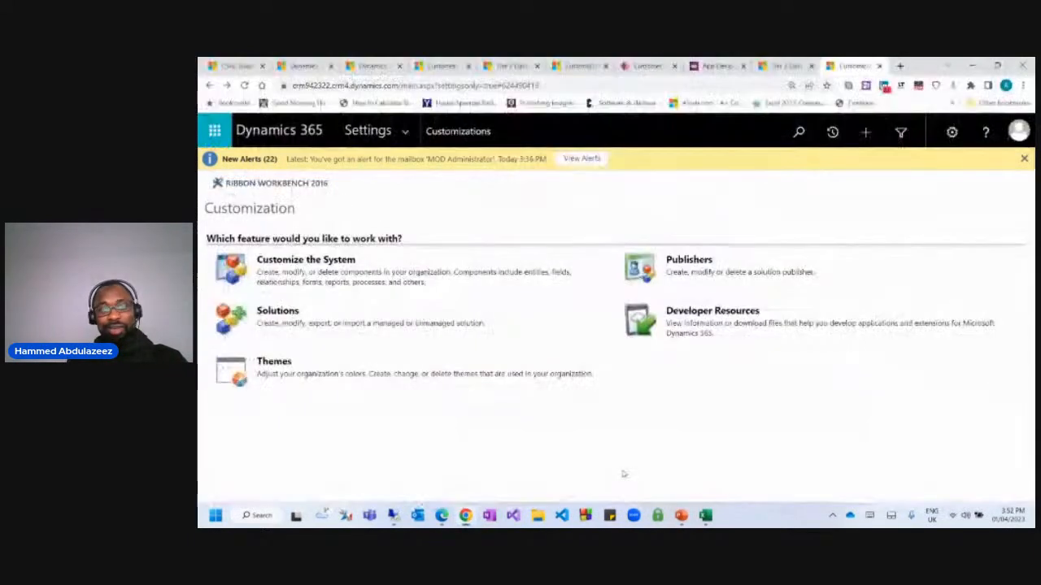
click(618, 476)
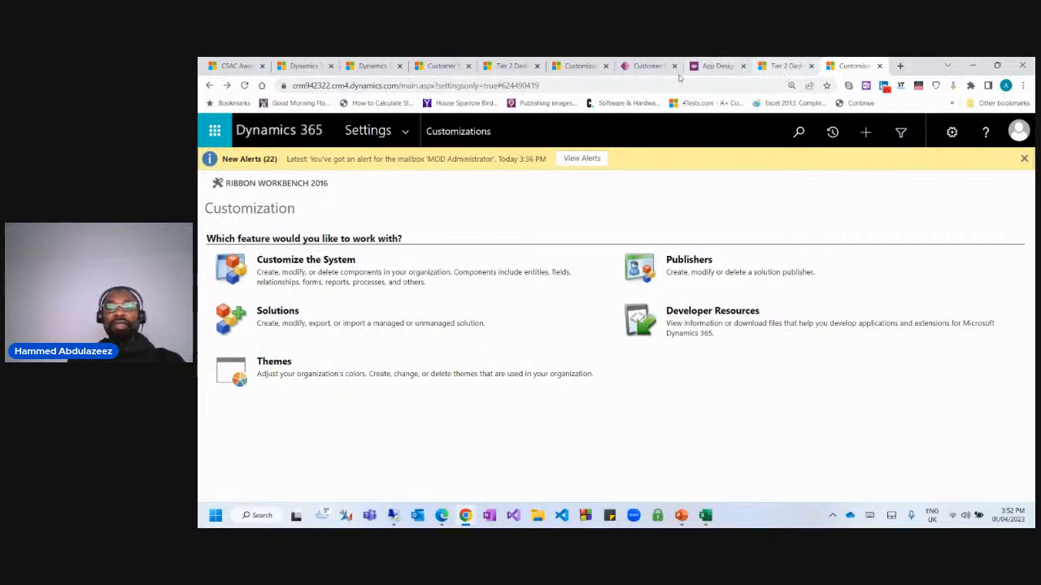
click(512, 66)
Open Reports, search for 'case', and select the Case Summary Table report.
scroll(288, 365, down, 1)
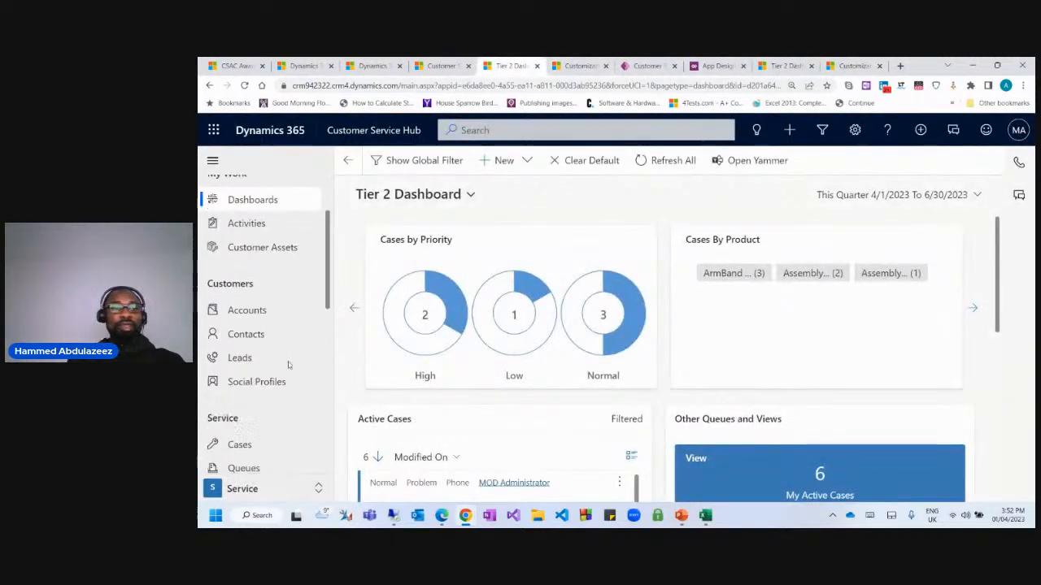
scroll(287, 365, down, 5)
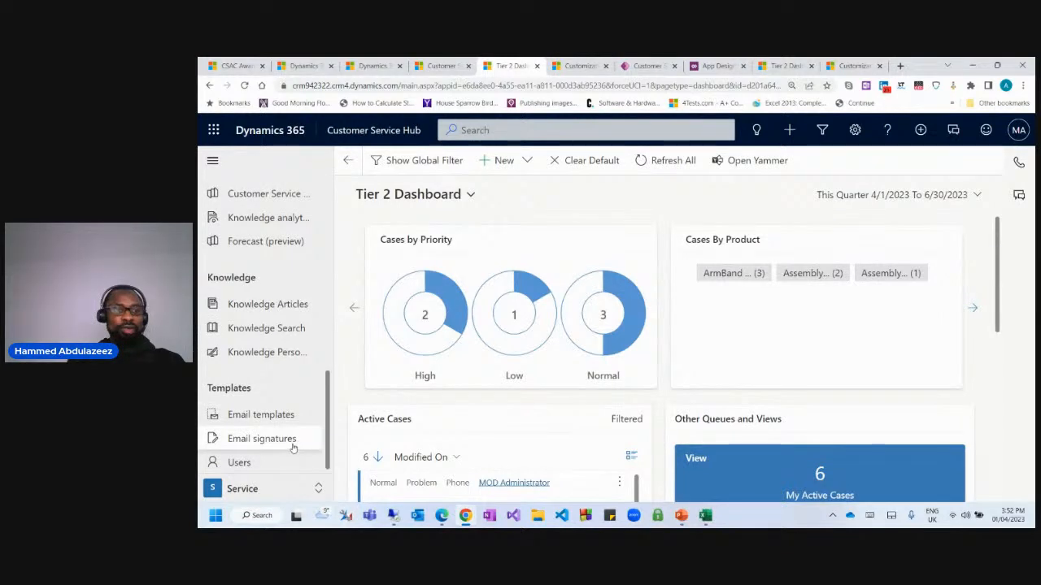
scroll(293, 448, up, 5)
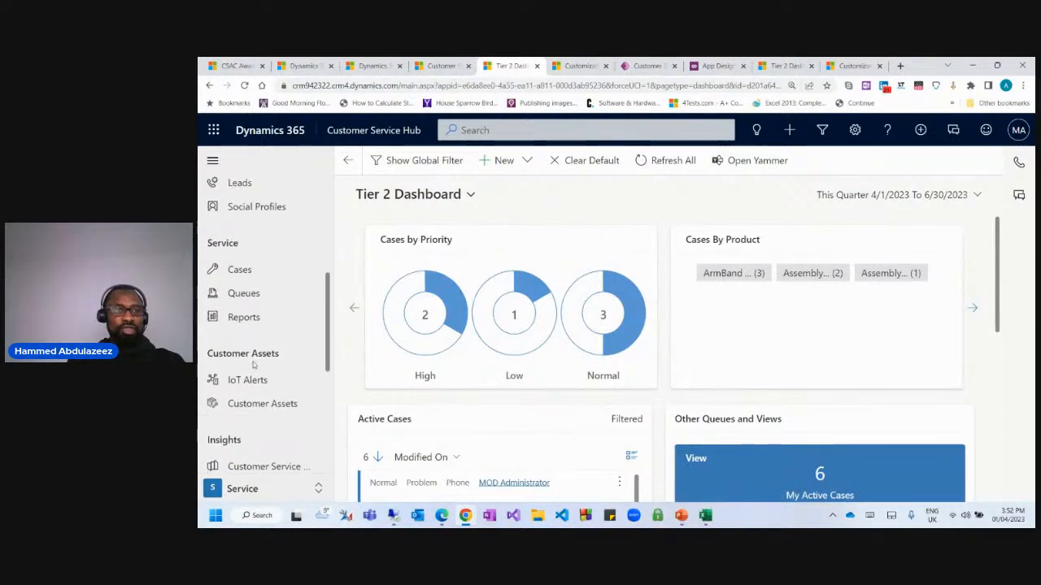
click(252, 320)
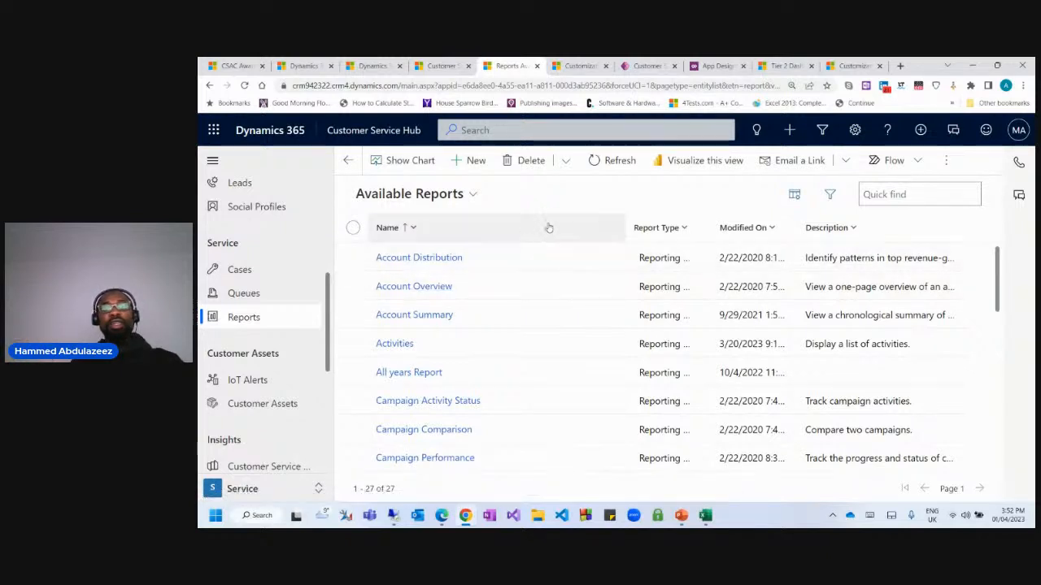
scroll(451, 297, down, 10)
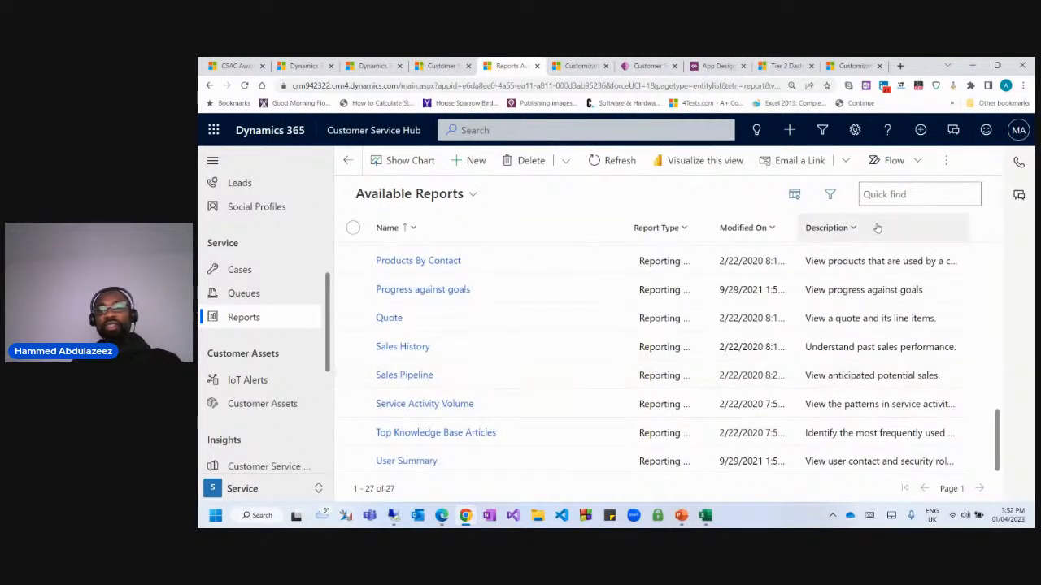
click(908, 194)
text(case)
key(Return)
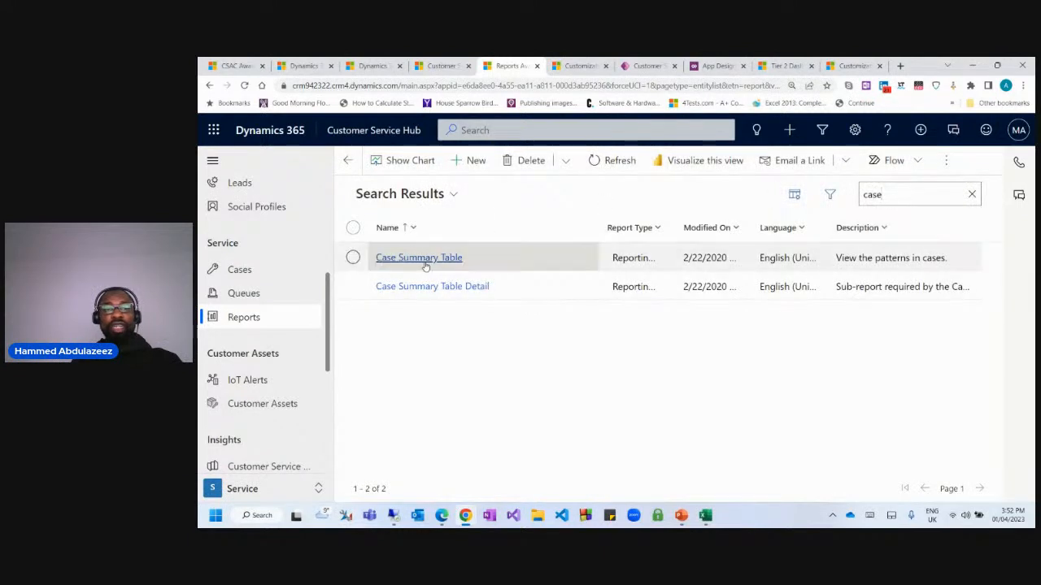
click(353, 258)
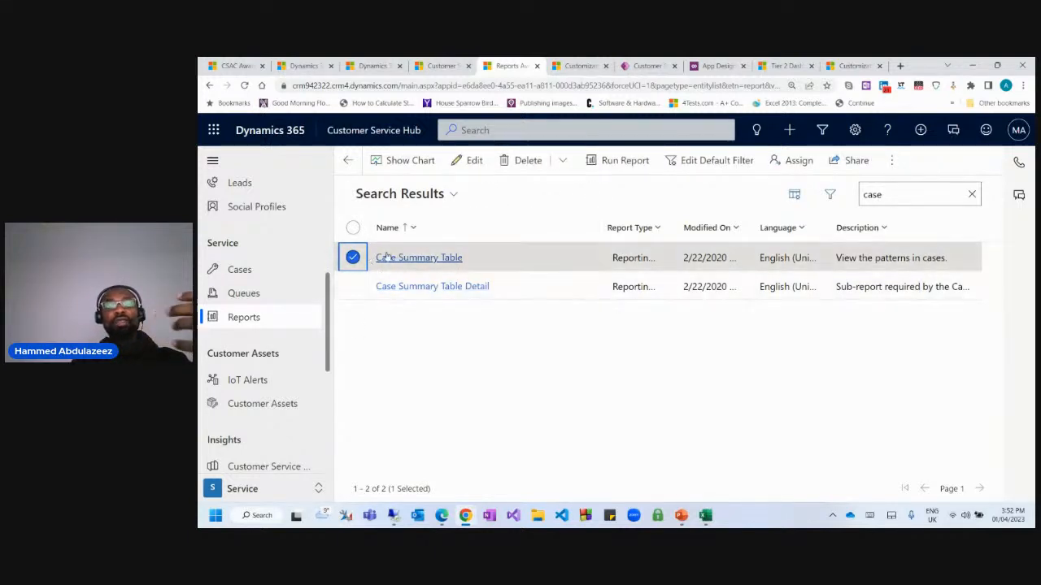
Run Case Summary Table and expand its filter summary showing the Equals Active condition.
click(615, 169)
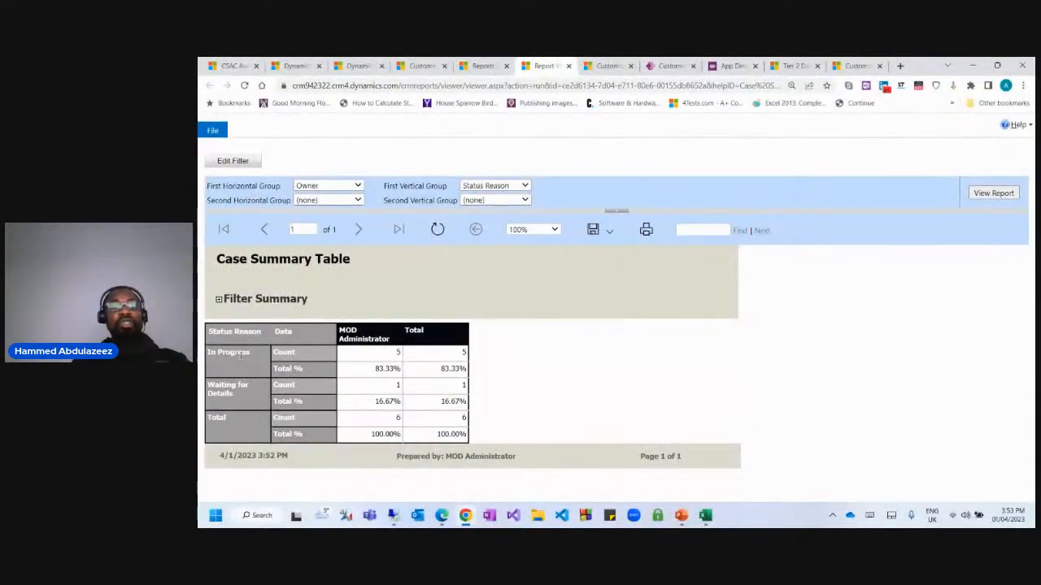
click(219, 299)
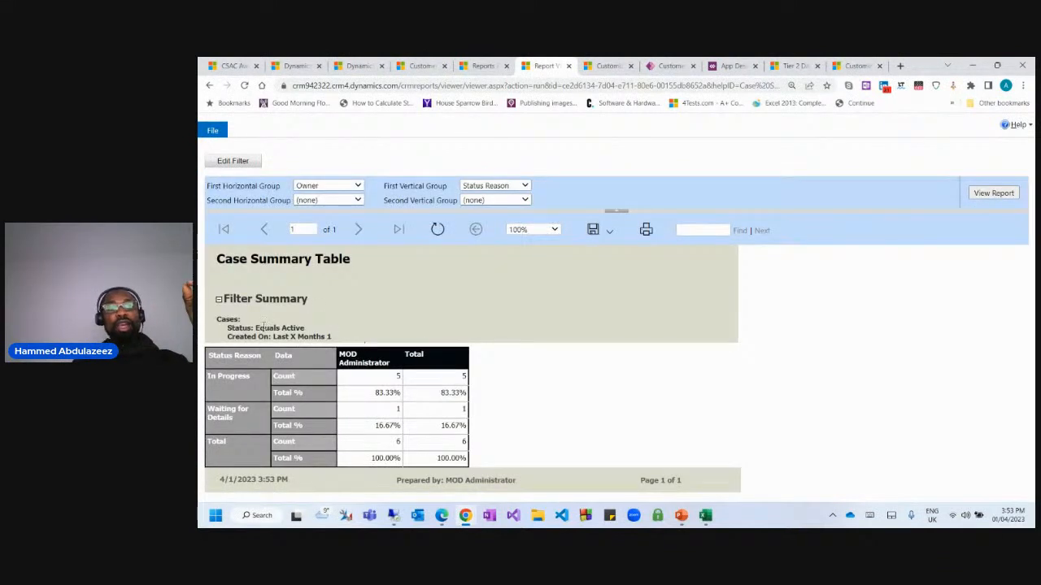
drag(258, 328, 233, 337)
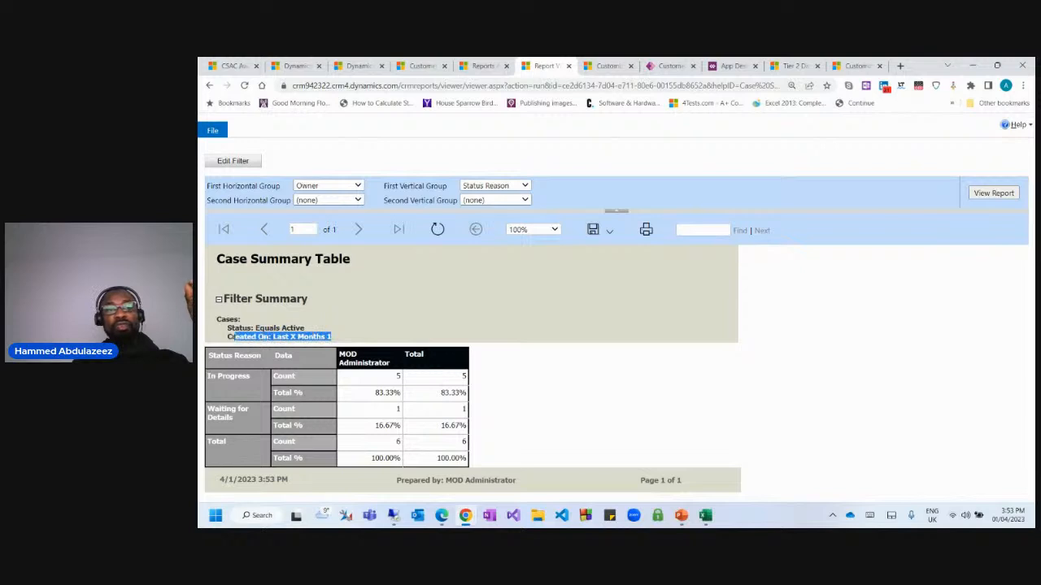
Change the Created On filter to Last 3 Years and rerun the report, now totalling 133 cases.
click(225, 162)
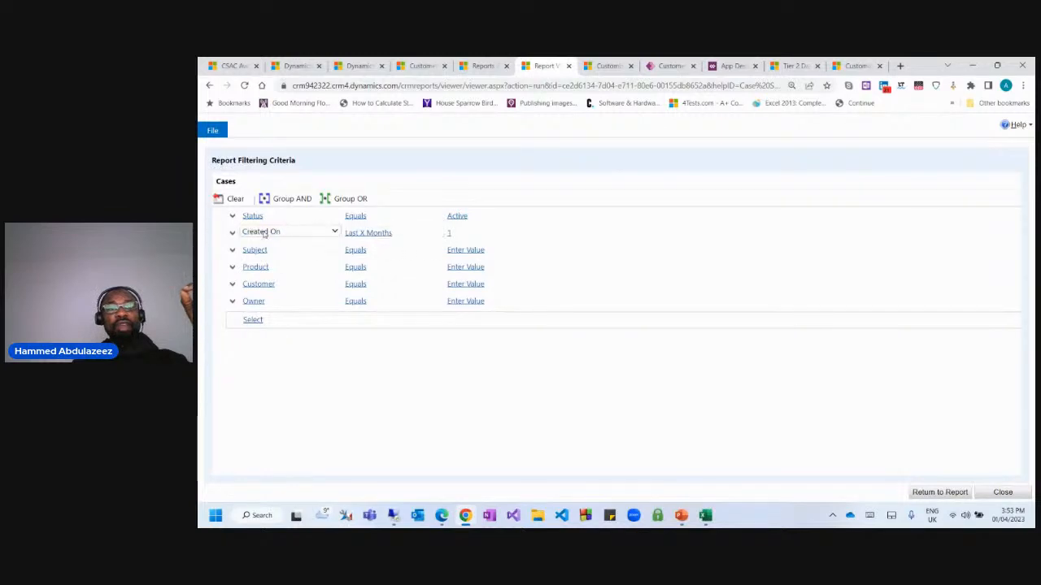
click(431, 235)
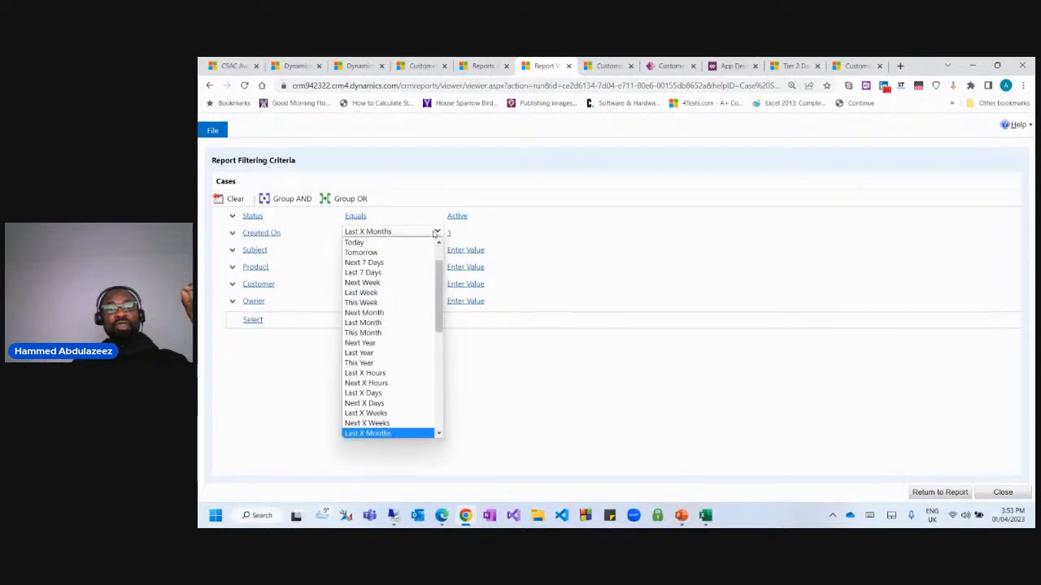
scroll(422, 341, down, 5)
scroll(437, 350, up, 4)
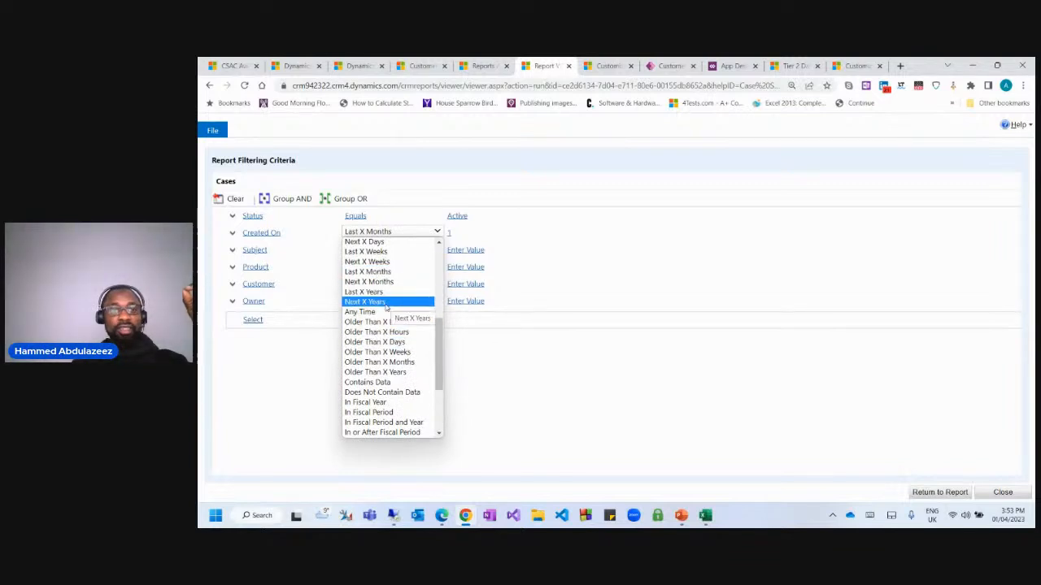
click(384, 294)
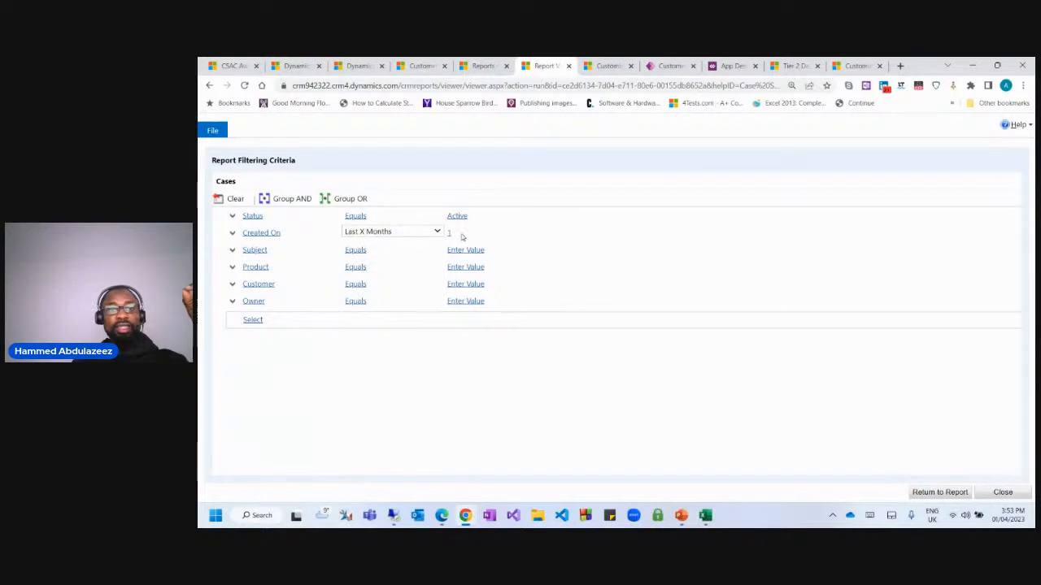
click(452, 233)
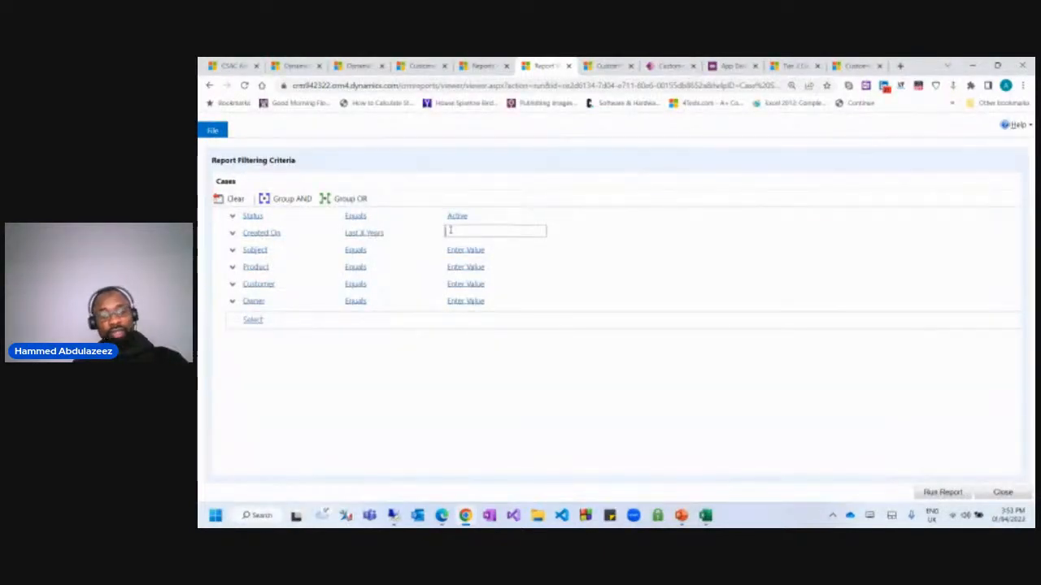
text(3)
click(472, 250)
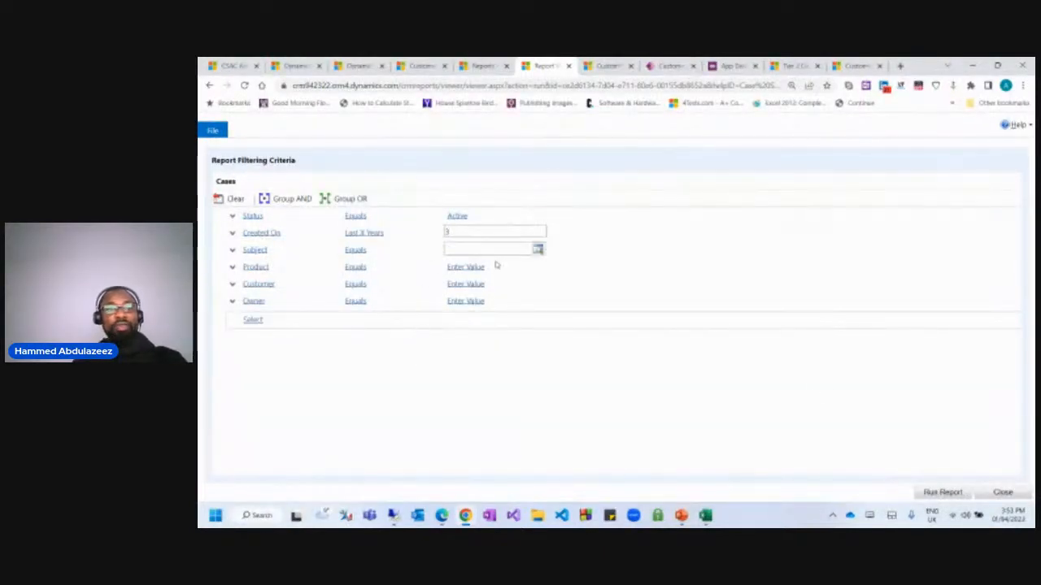
click(931, 491)
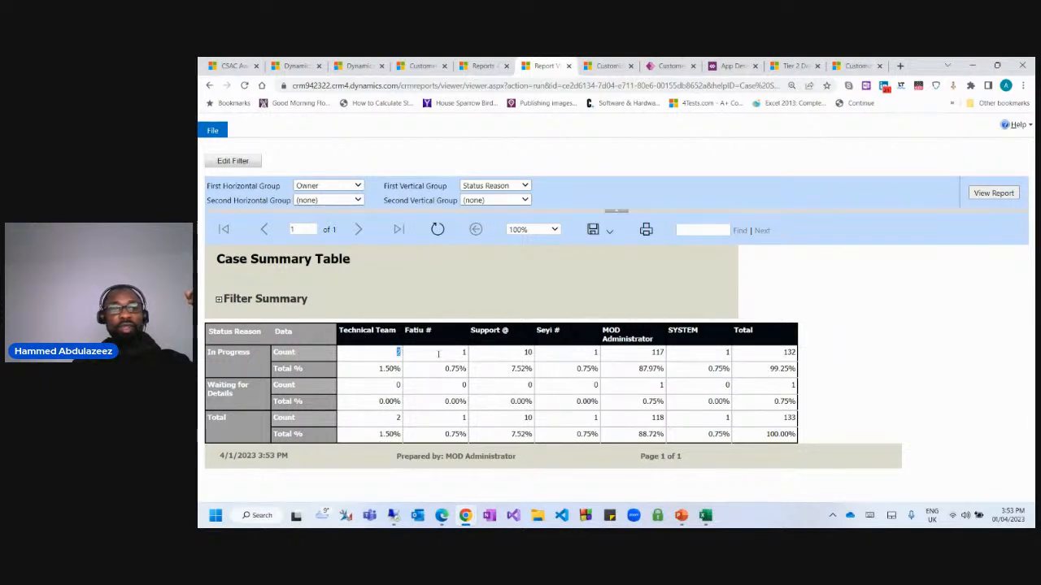
Export the Case Summary Table report as a Word document and an Excel workbook.
drag(438, 353, 741, 349)
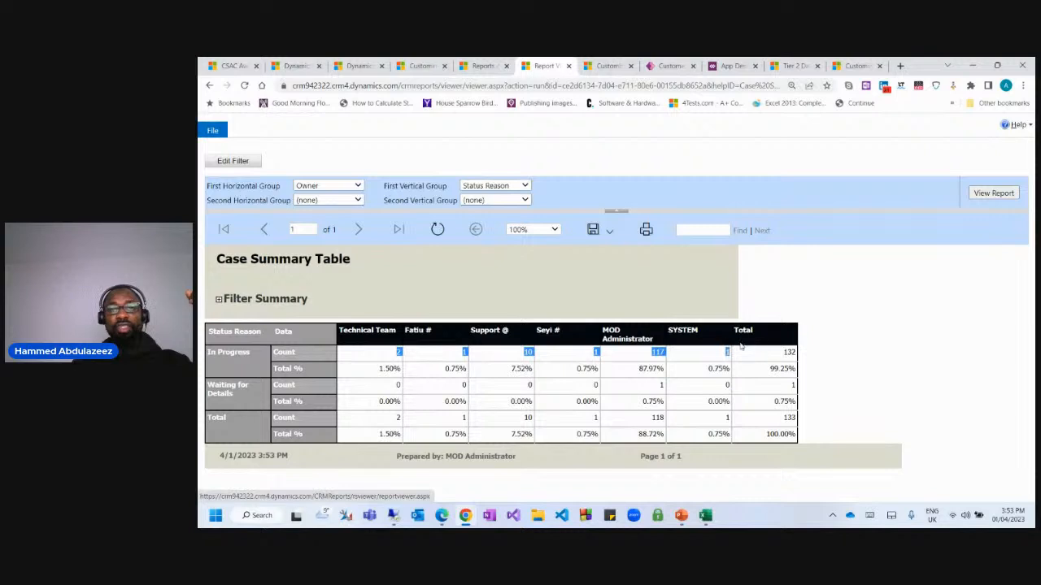
click(695, 347)
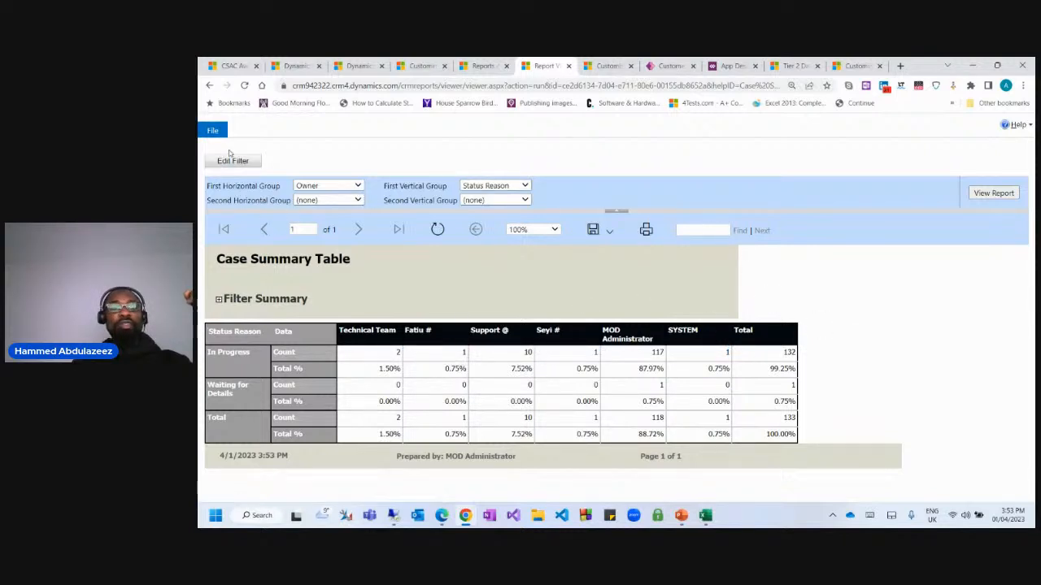
click(609, 234)
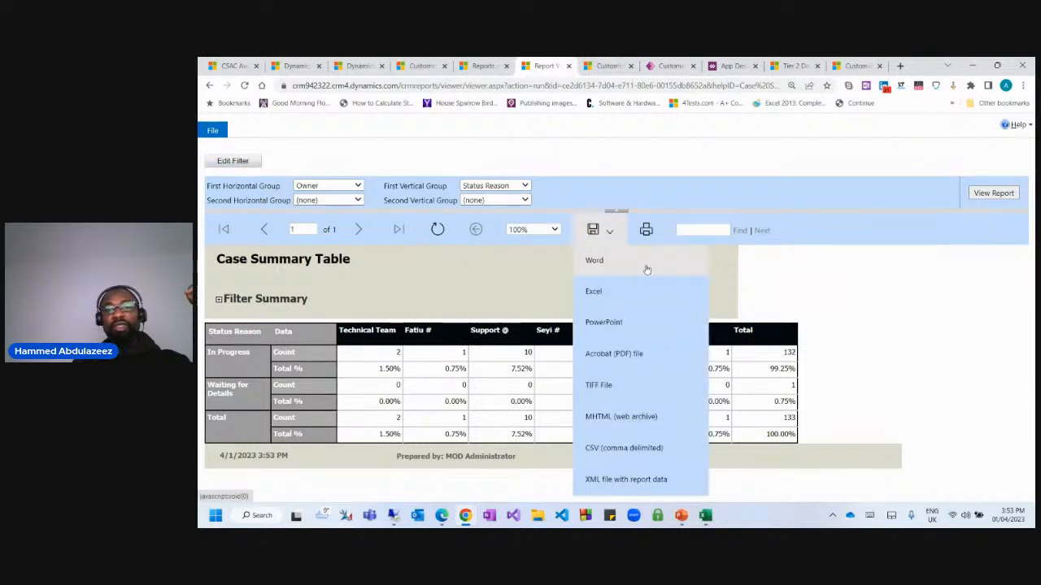
click(605, 267)
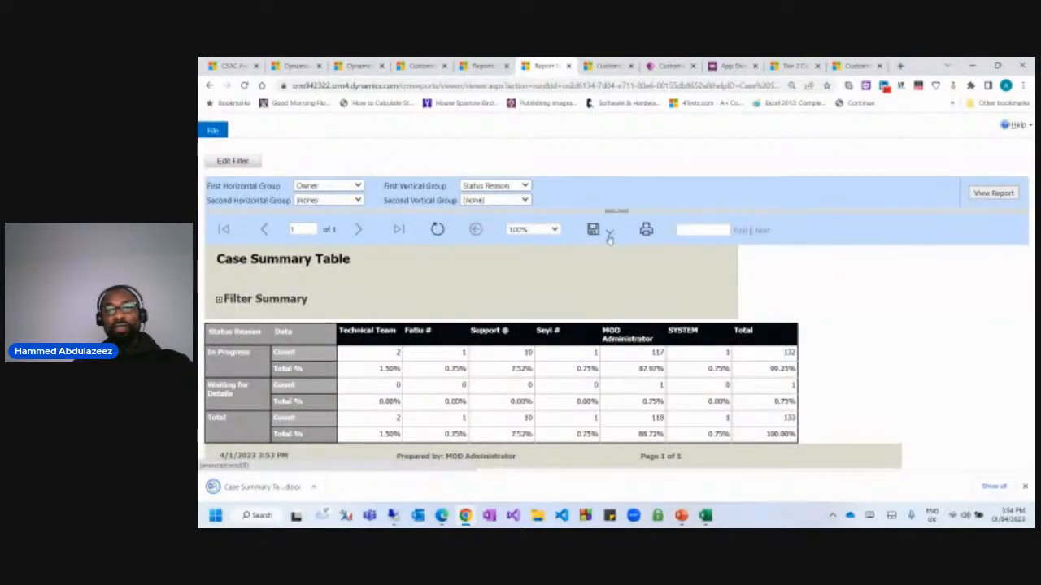
click(611, 233)
click(606, 296)
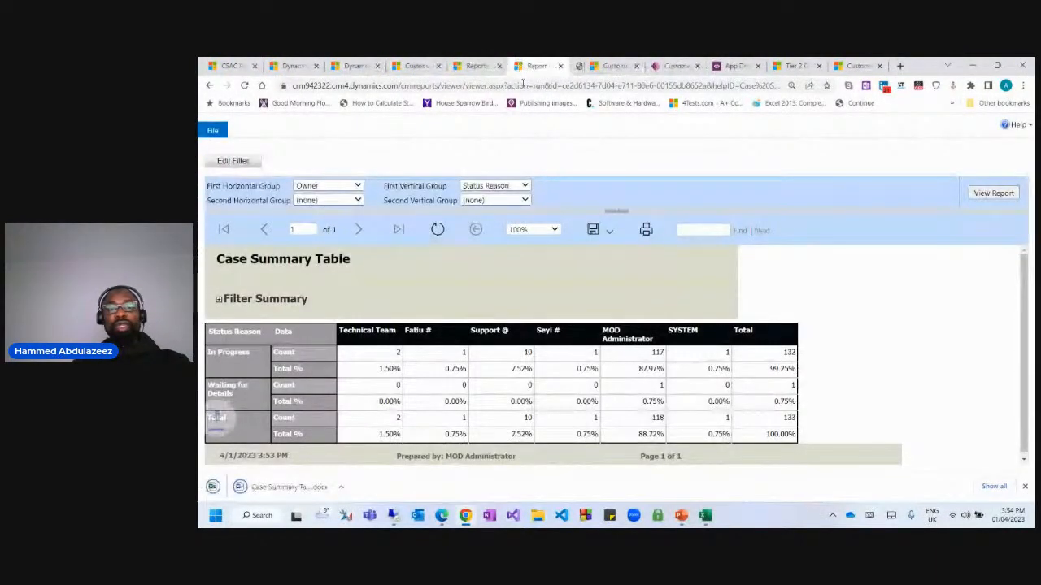
Open the downloaded Word copy of the report from the download bar.
click(609, 231)
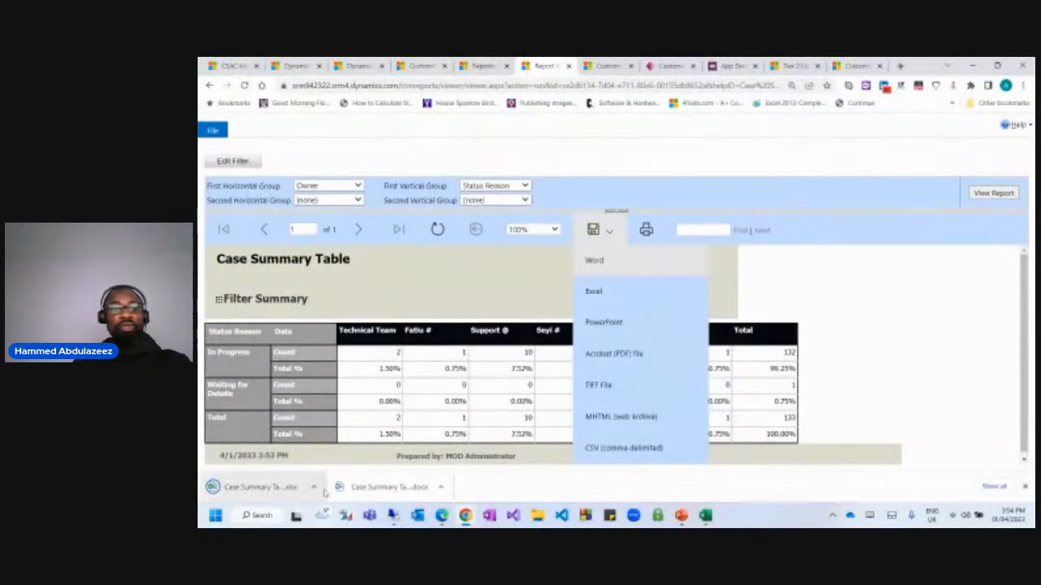
click(370, 489)
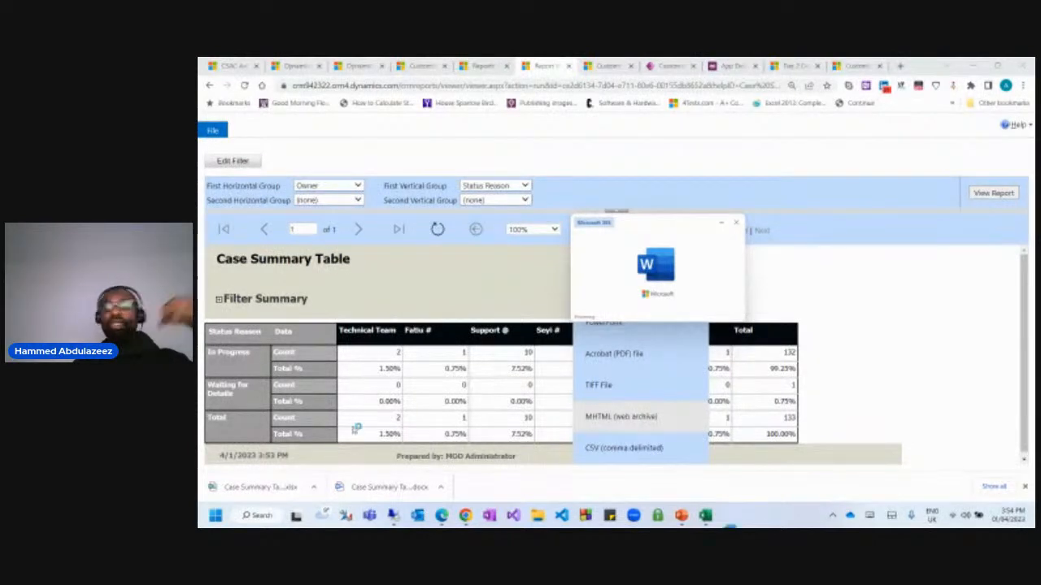
click(465, 516)
click(623, 467)
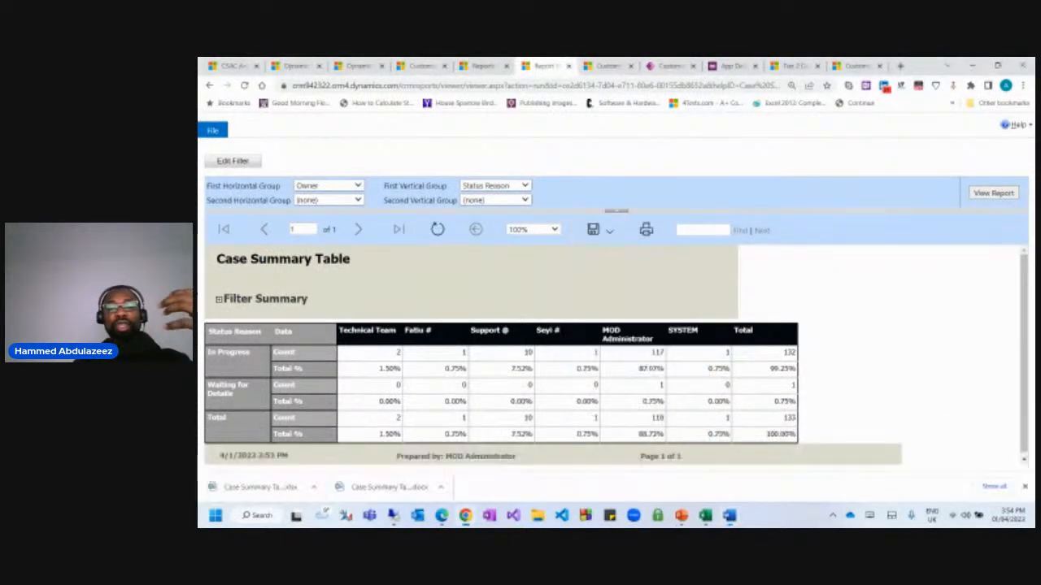
Maximize the Word copy to check the Case Summary Table, minimize it, and open the .xlsx download.
drag(199, 168, 412, 64)
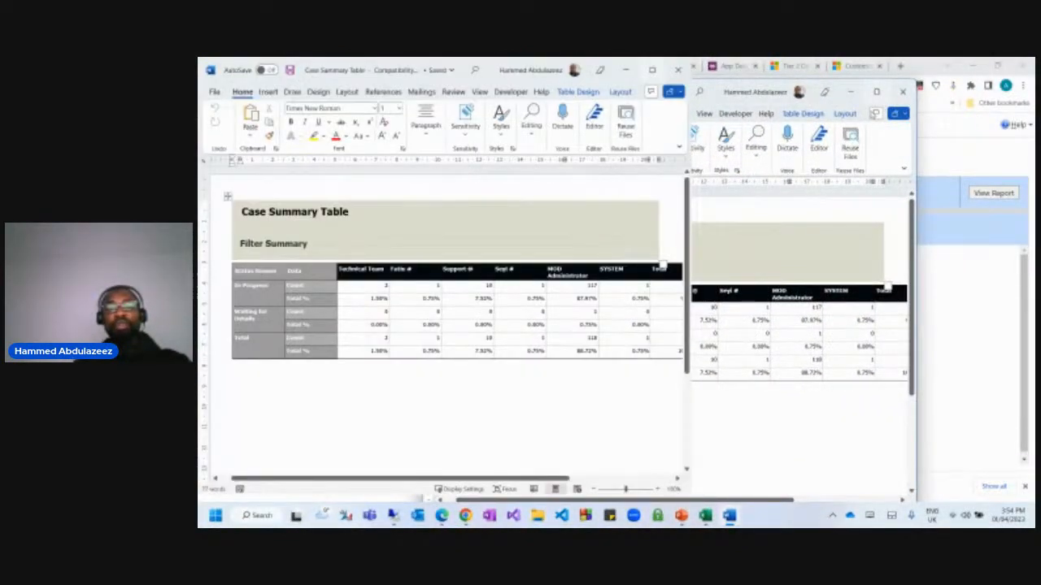
click(652, 70)
triple_click(433, 213)
click(845, 236)
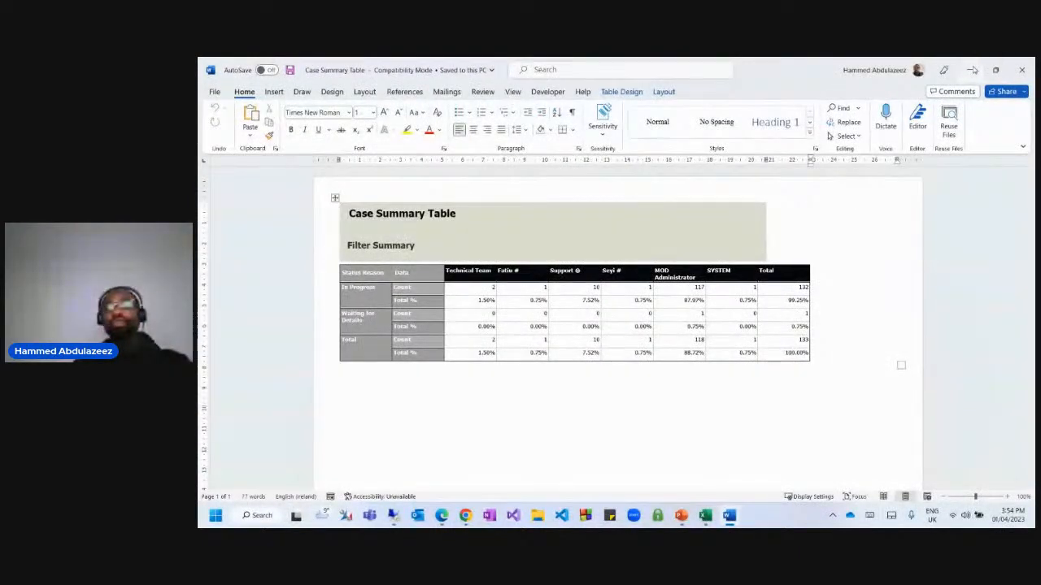
click(972, 70)
click(252, 487)
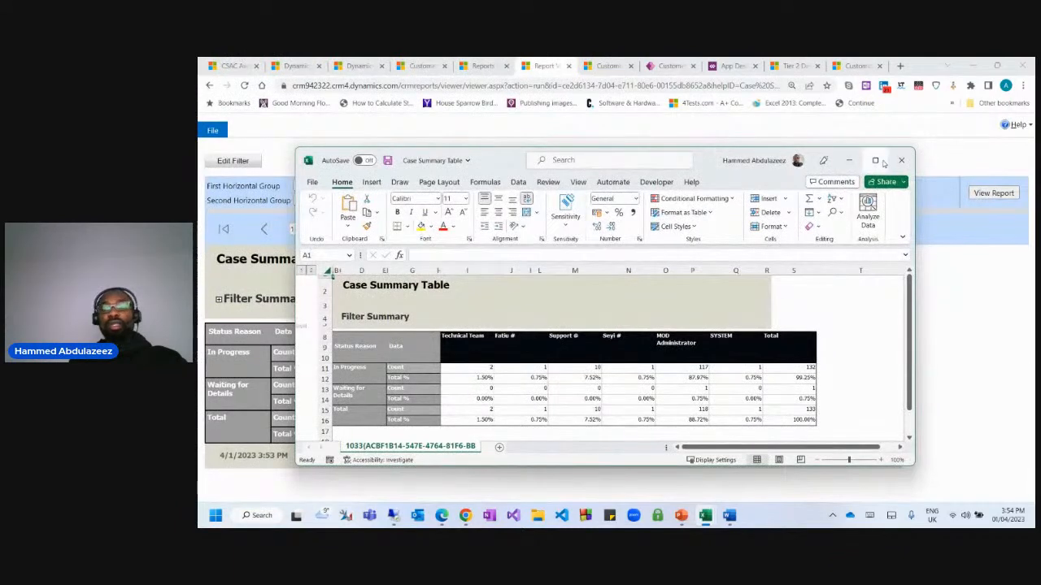
Maximize the Excel workbook, zoom to 140%, then minimize Excel and close the report viewer.
click(876, 161)
scroll(781, 358, down, 1)
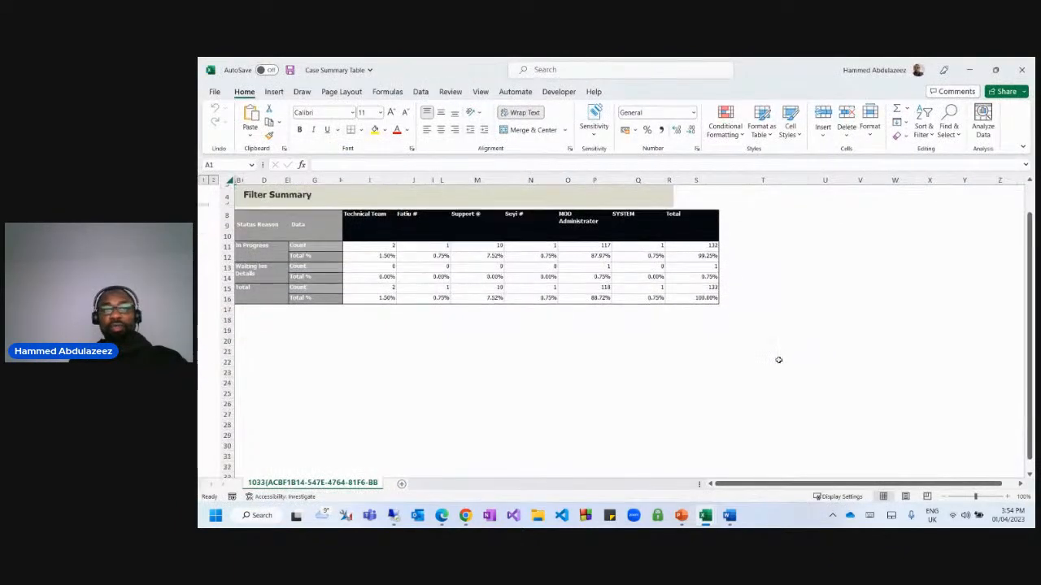
scroll(524, 353, up, 1)
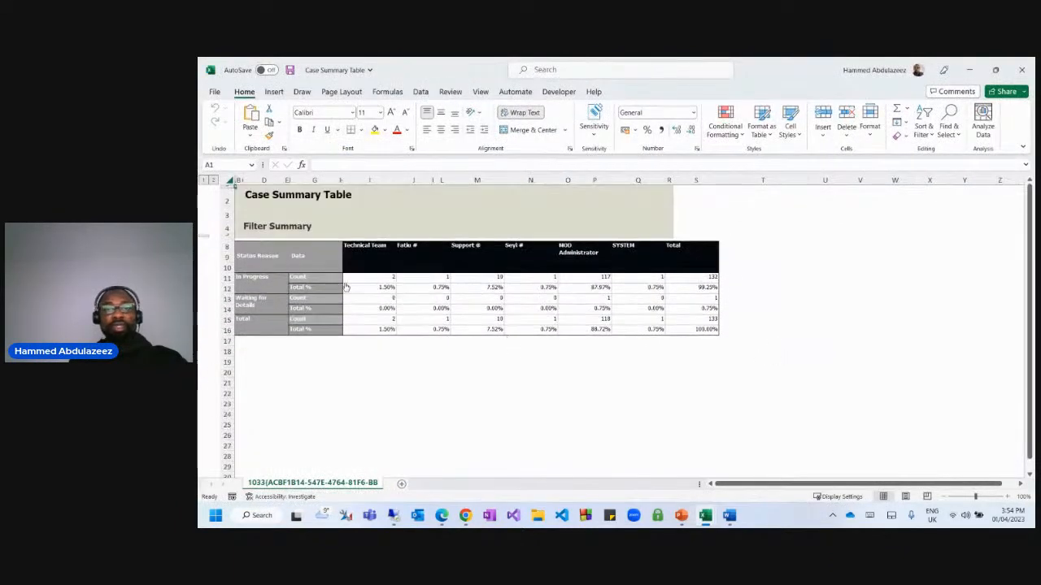
click(1013, 496)
click(1013, 496)
click(1013, 496)
click(1013, 496)
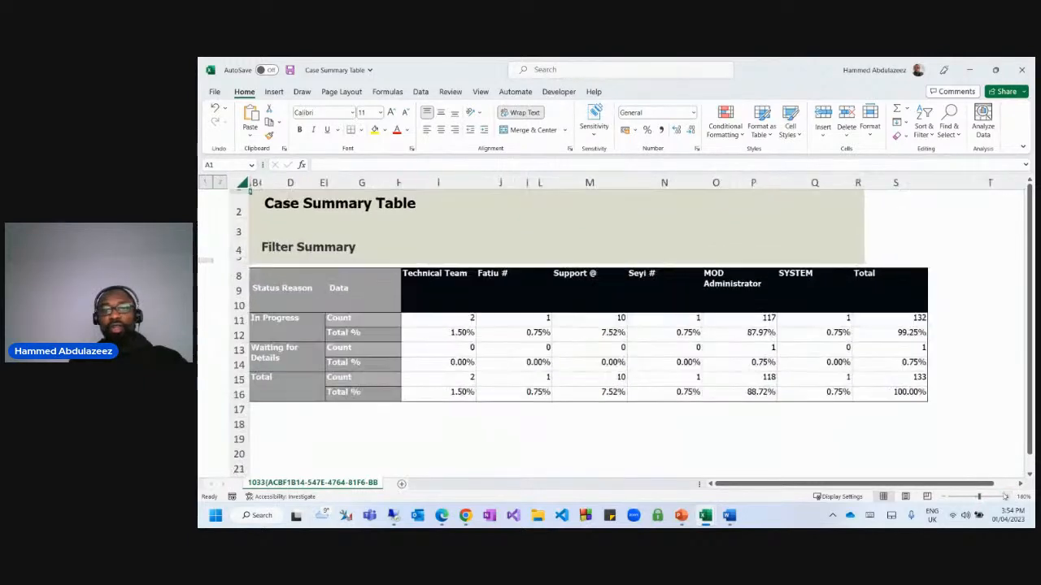
click(879, 464)
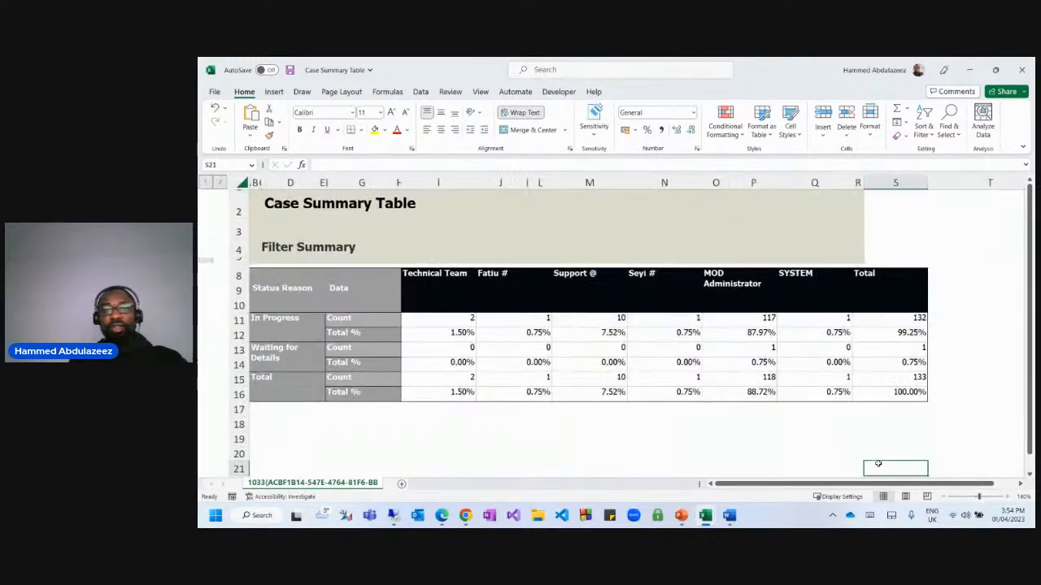
click(969, 70)
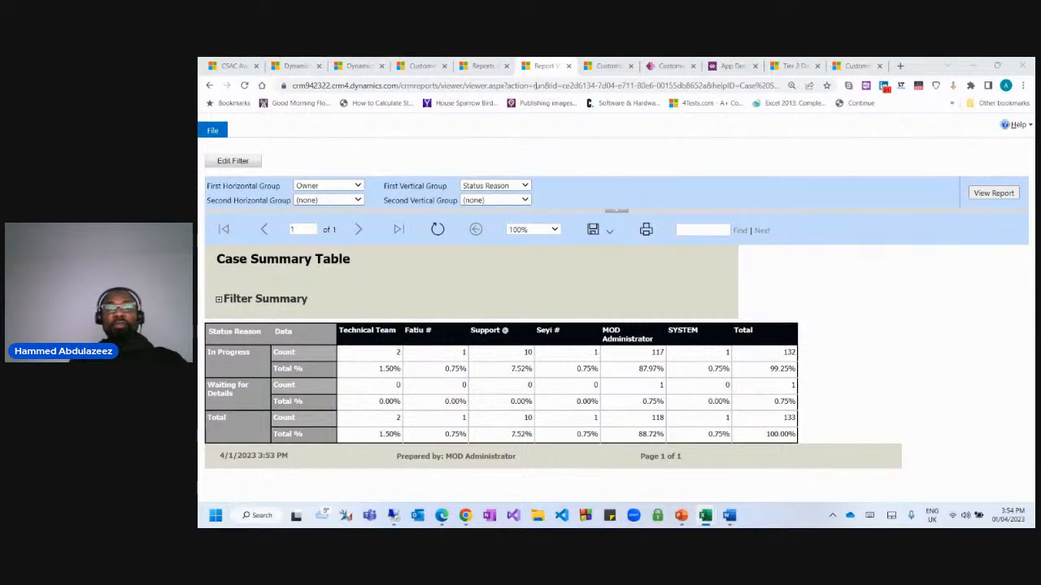
click(568, 67)
Go to the Reports list and start a new report in a maximized form.
click(492, 68)
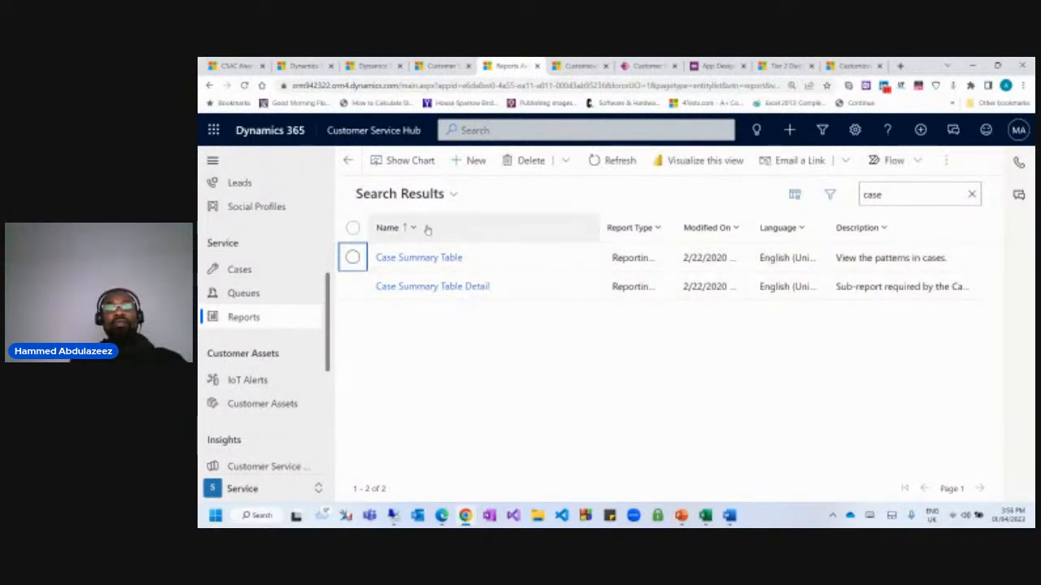
click(244, 317)
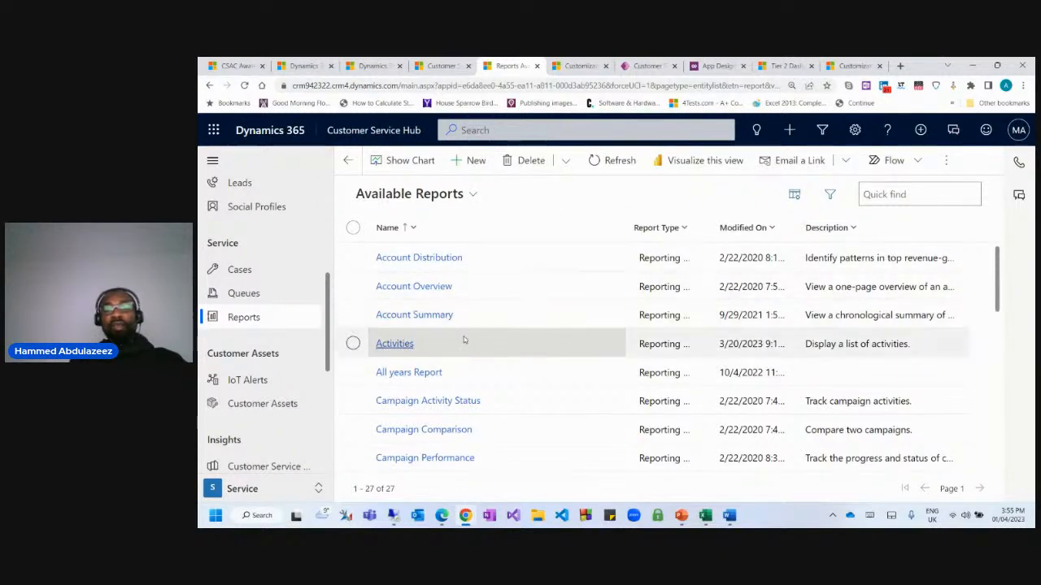
click(476, 160)
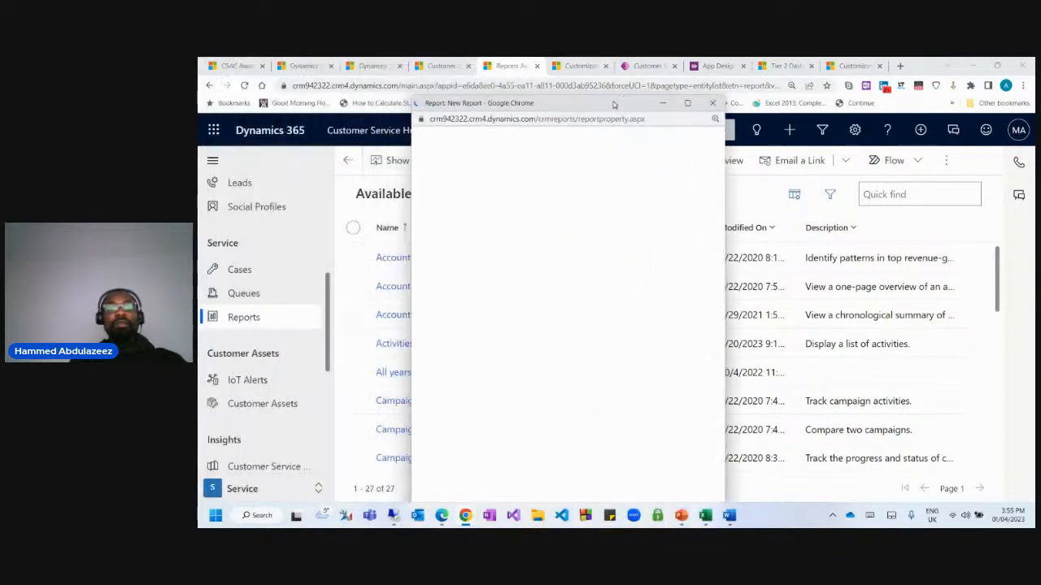
drag(613, 87, 574, 107)
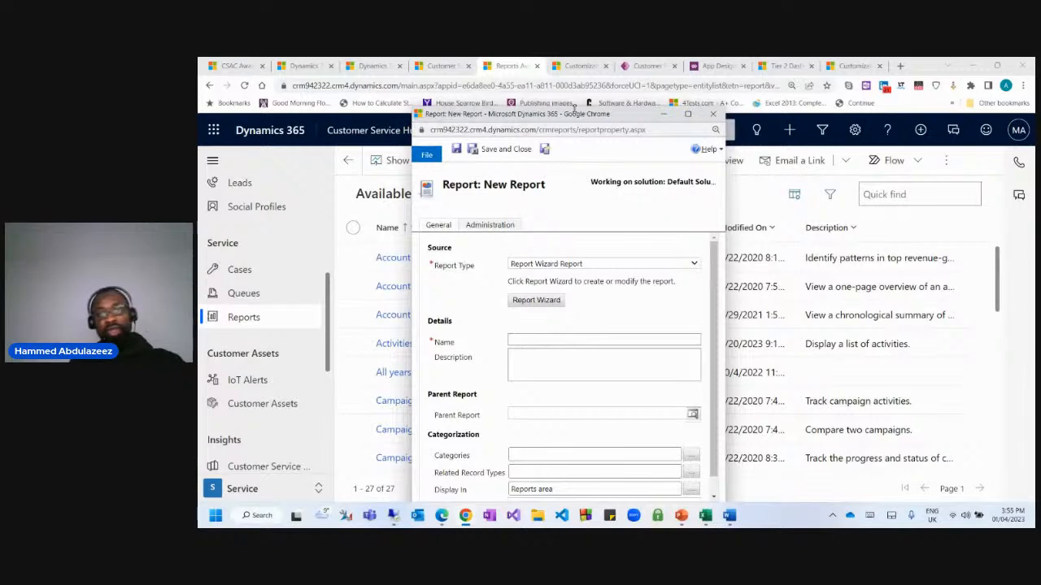
click(688, 114)
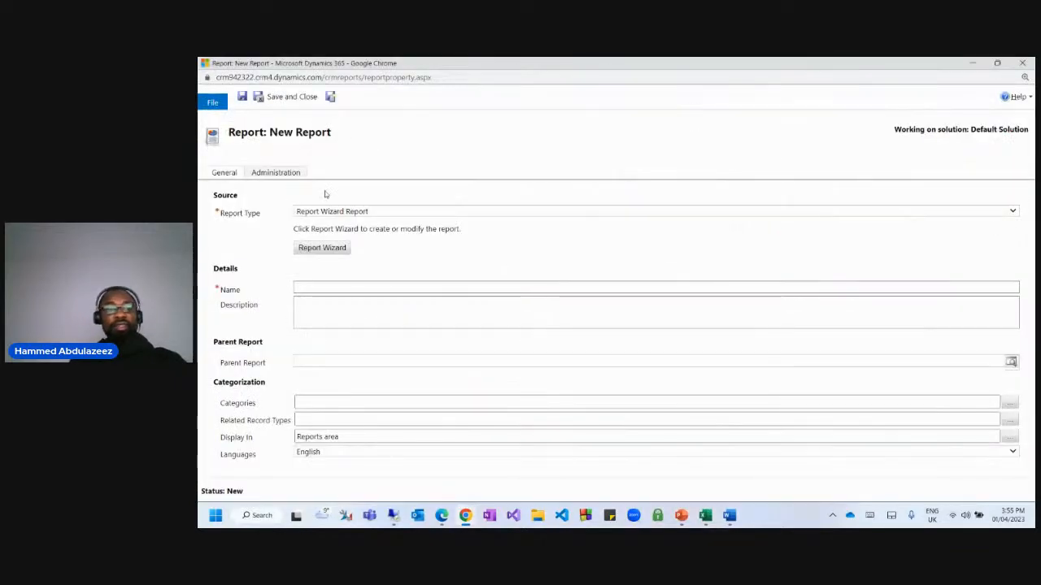
Name the report 'Case Management Report 3 years' and launch the Report Wizard.
click(322, 288)
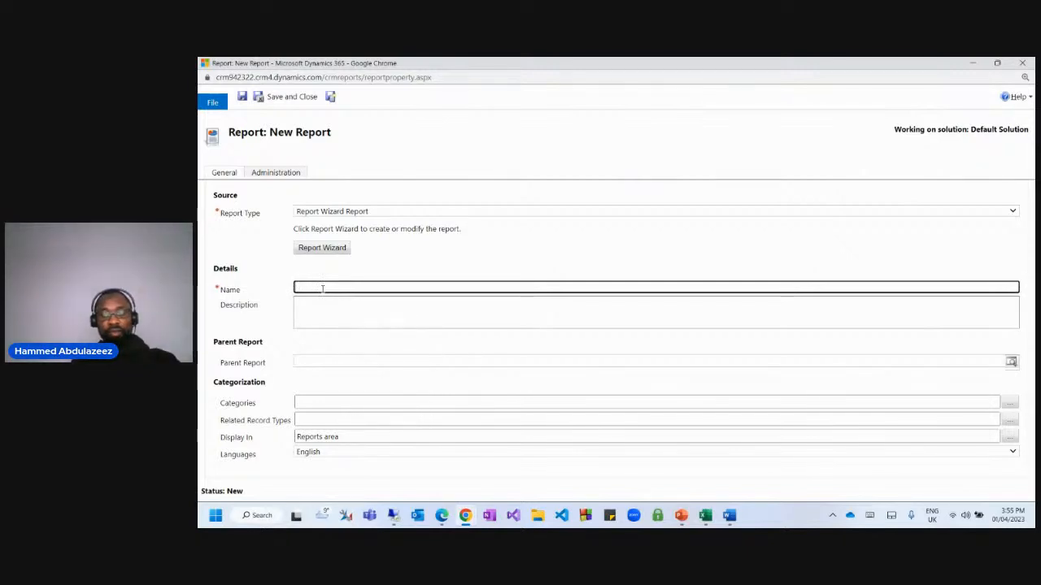
text(Repo)
key(BackSpace)
key(BackSpace)
key(BackSpace)
key(BackSpace)
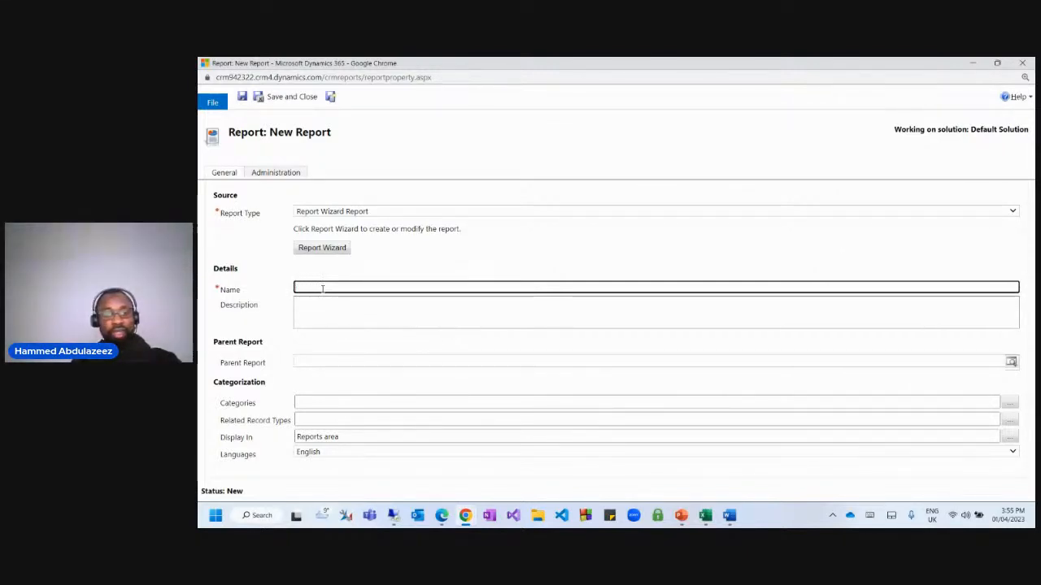
text(Case R)
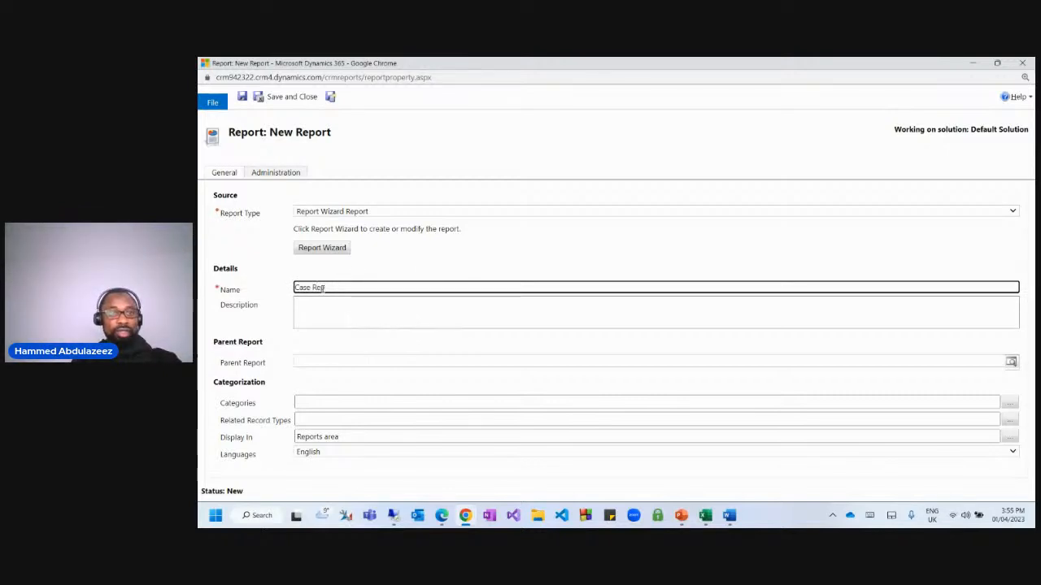
text(eport)
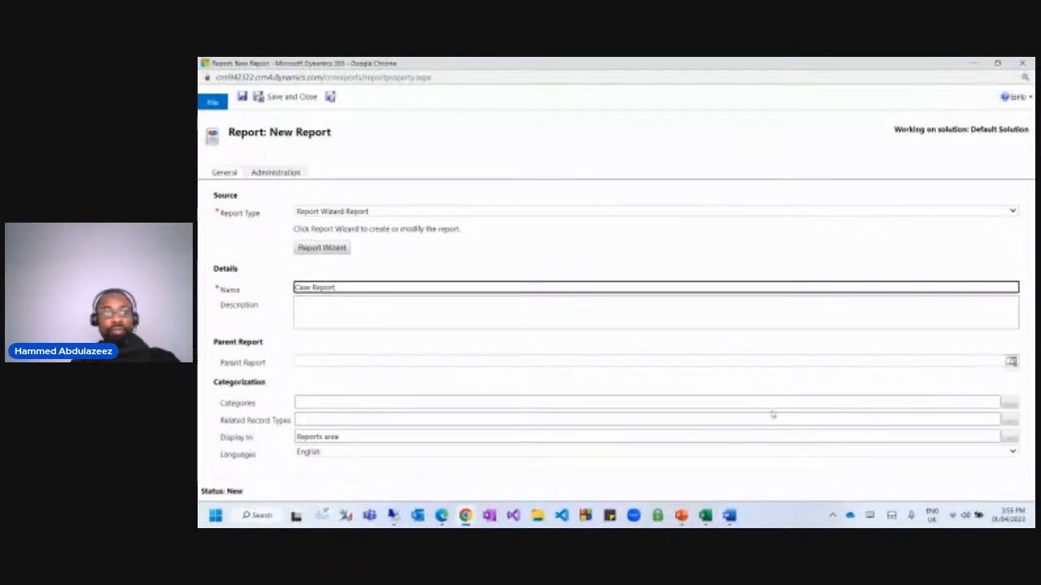
text(Management)
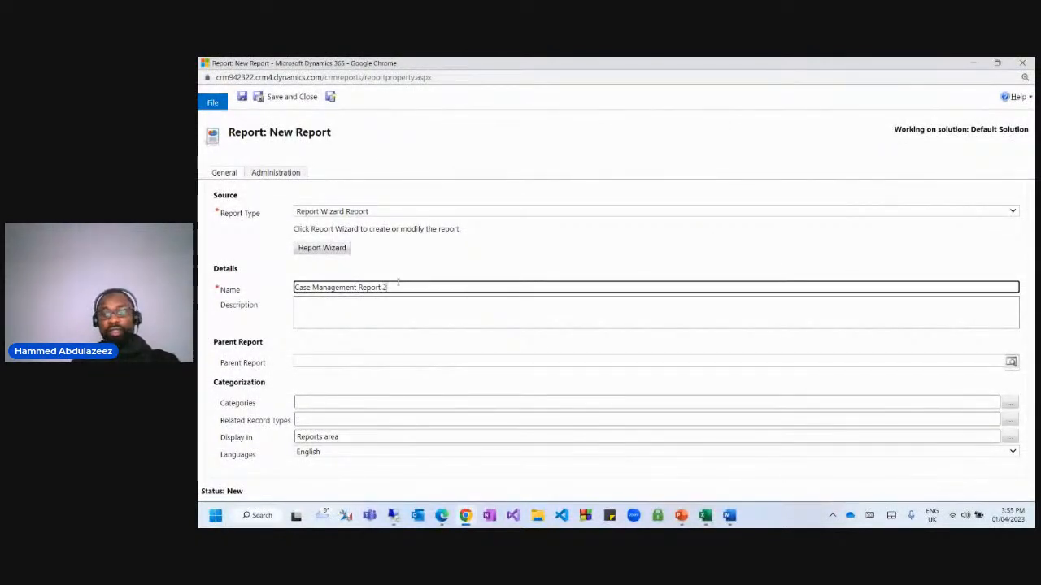
key(BackSpace)
text(AI)
text(3 years)
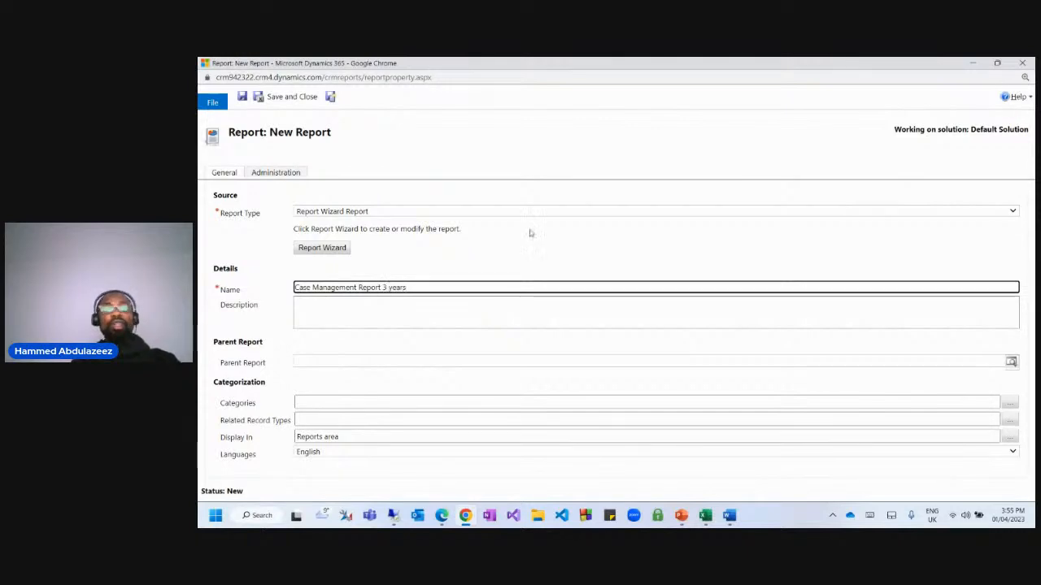
click(538, 138)
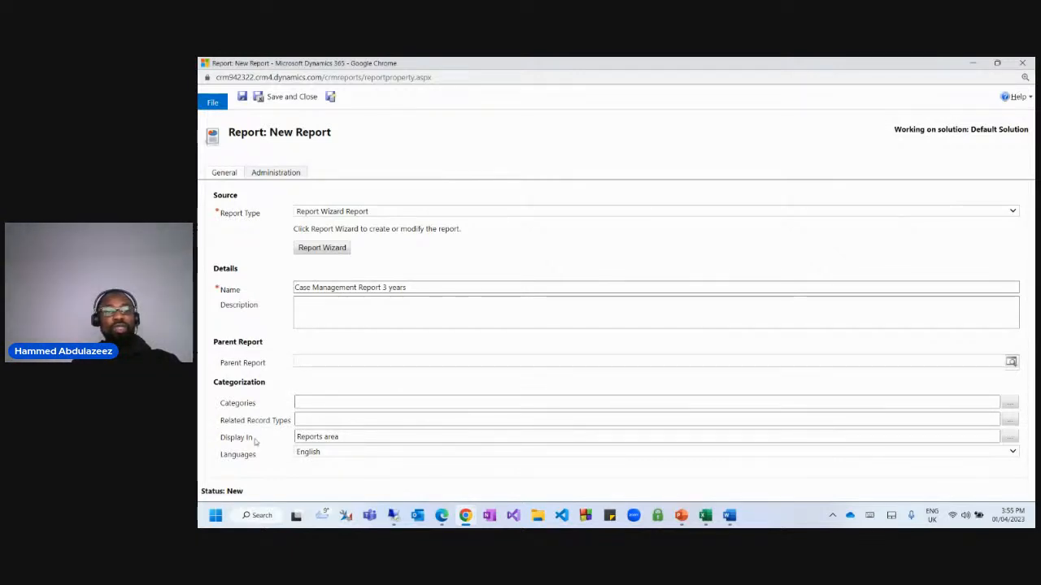
click(324, 438)
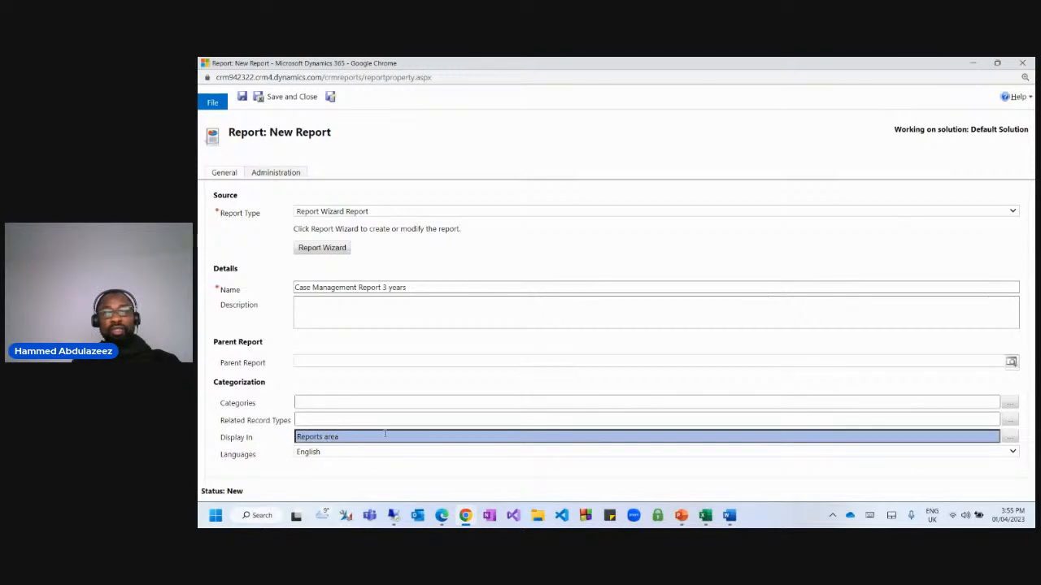
click(297, 404)
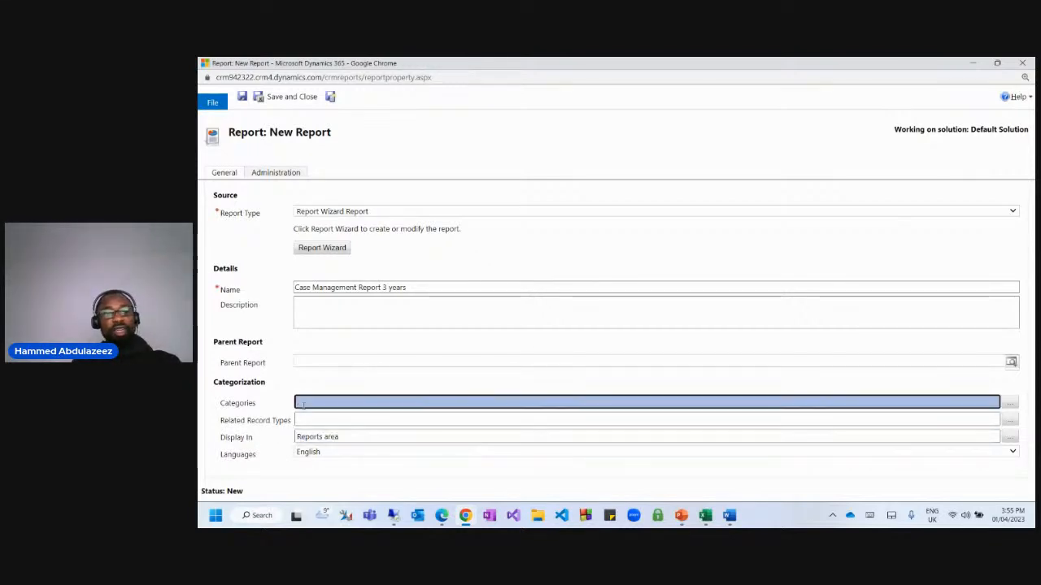
click(322, 247)
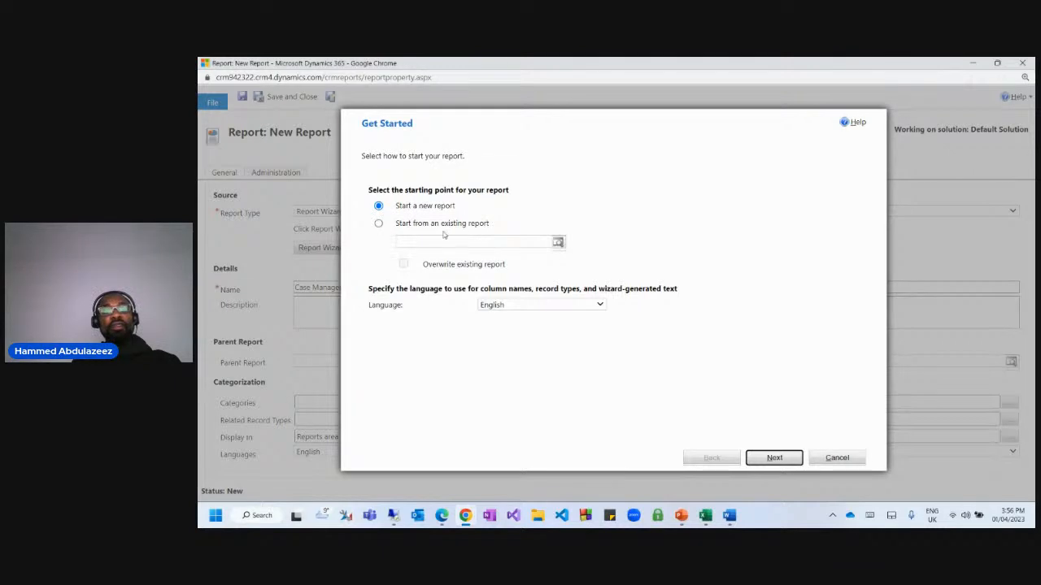
Start a new wizard report and name it 'Case Management'.
click(442, 230)
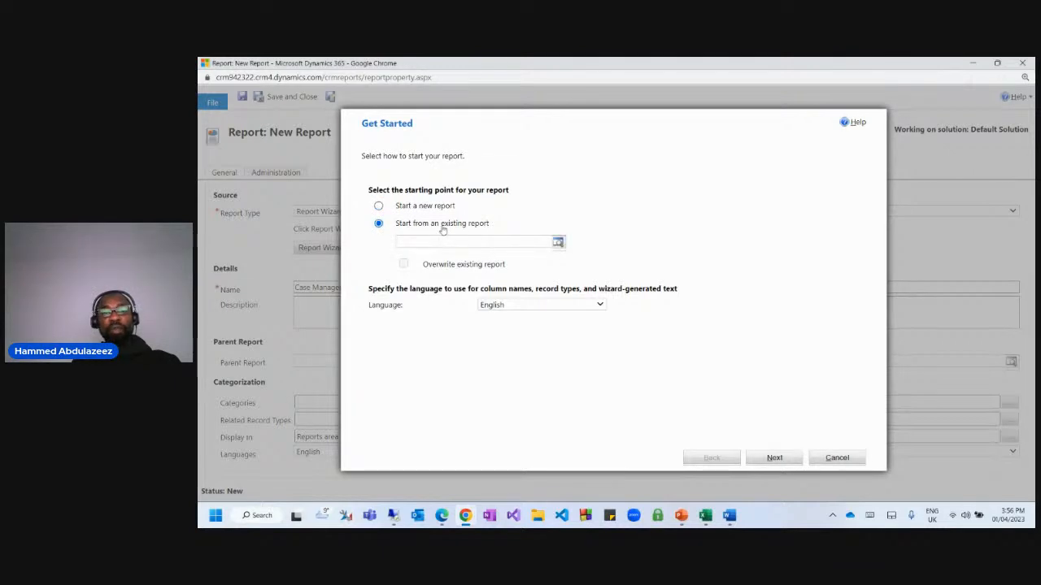
click(432, 208)
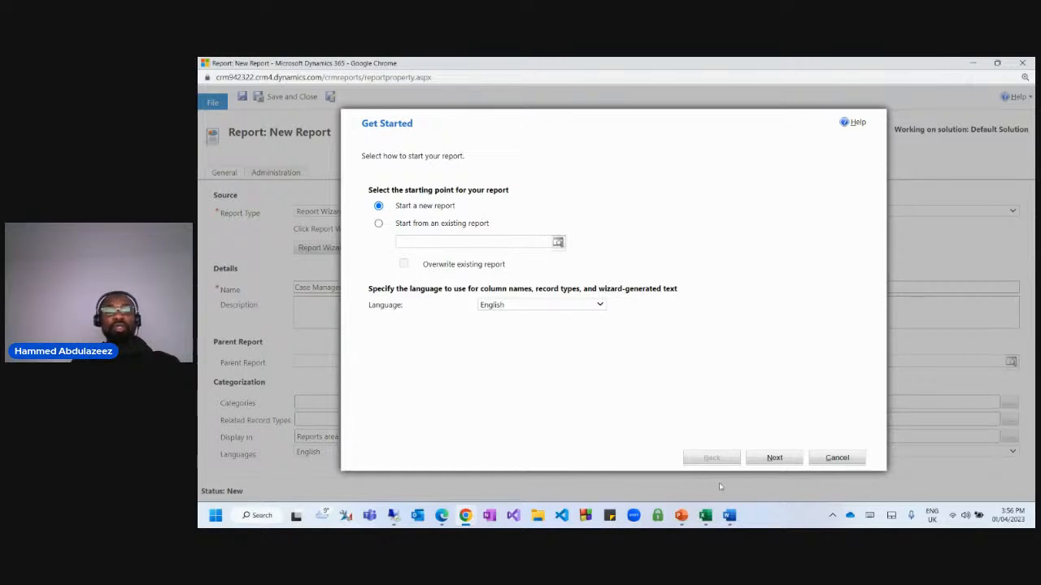
click(768, 459)
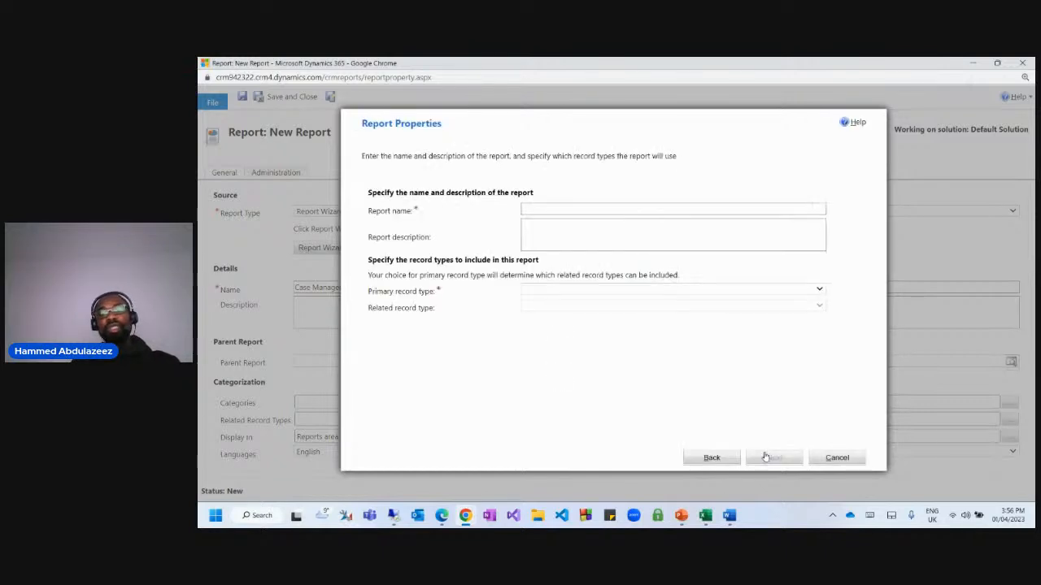
click(544, 208)
text(Case)
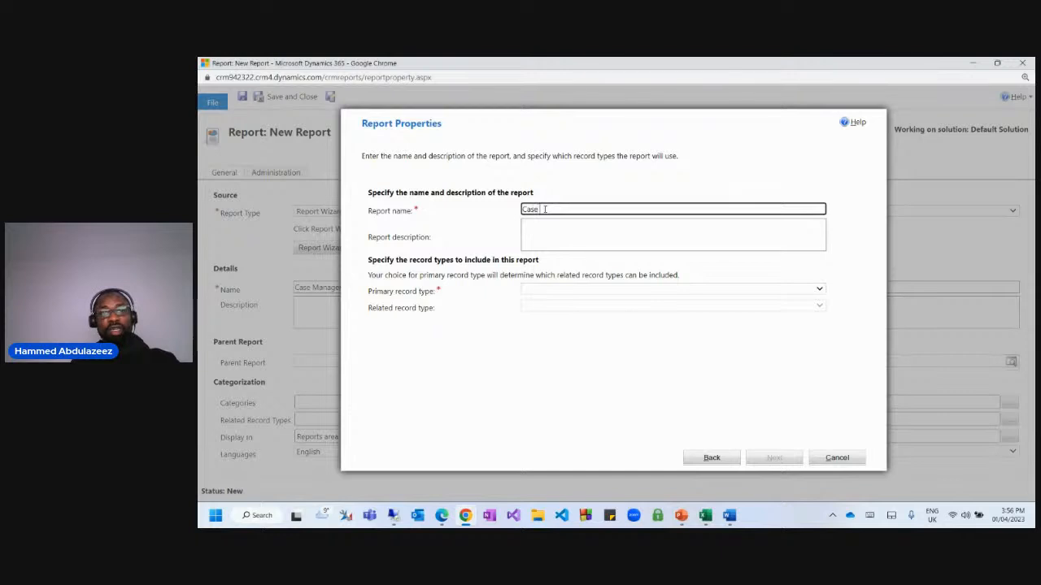
text( Management Report)
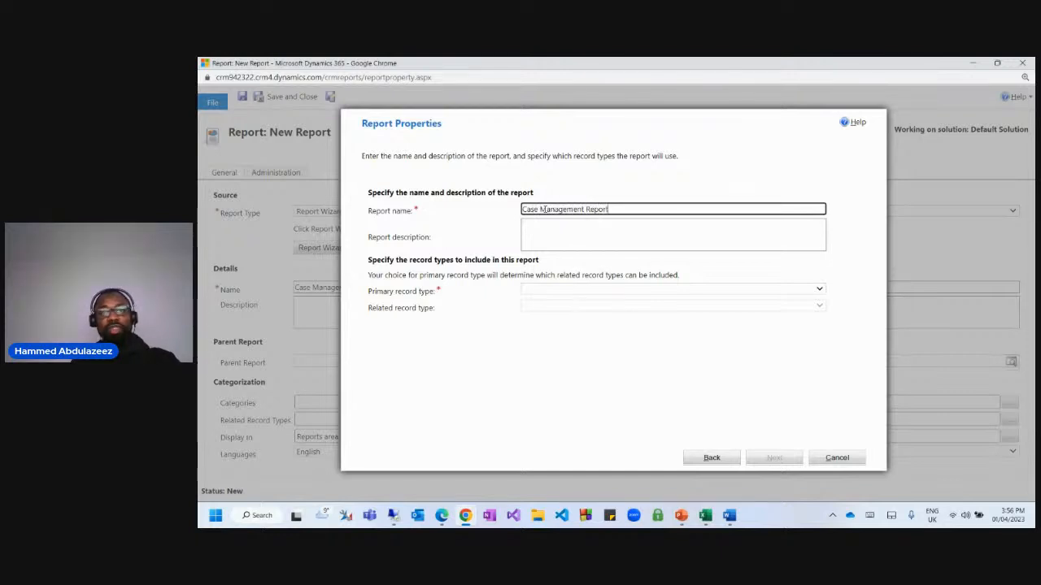
click(525, 329)
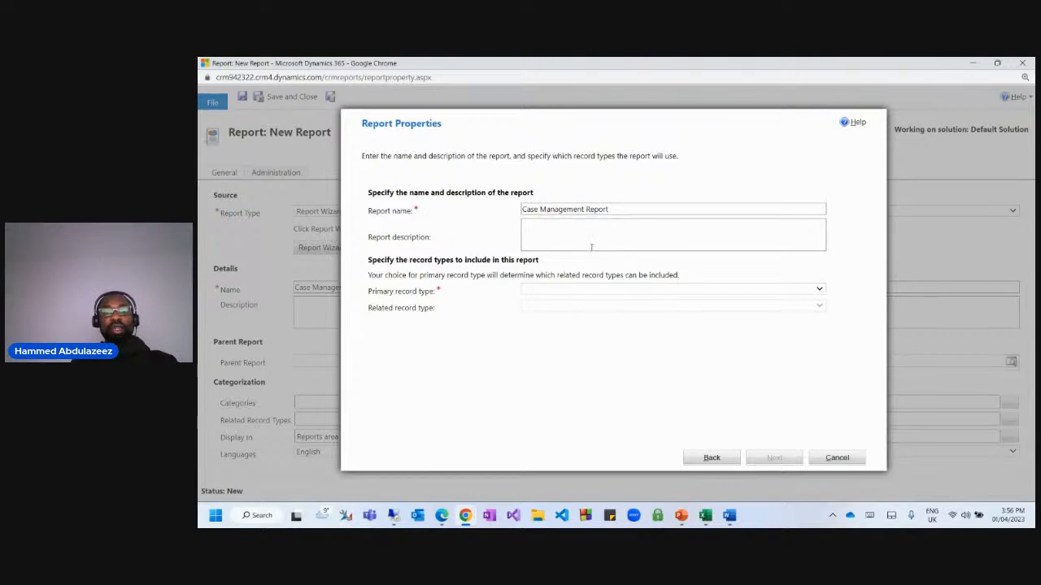
Set Cases as the primary record type with no related record type, and continue.
click(543, 290)
text(case)
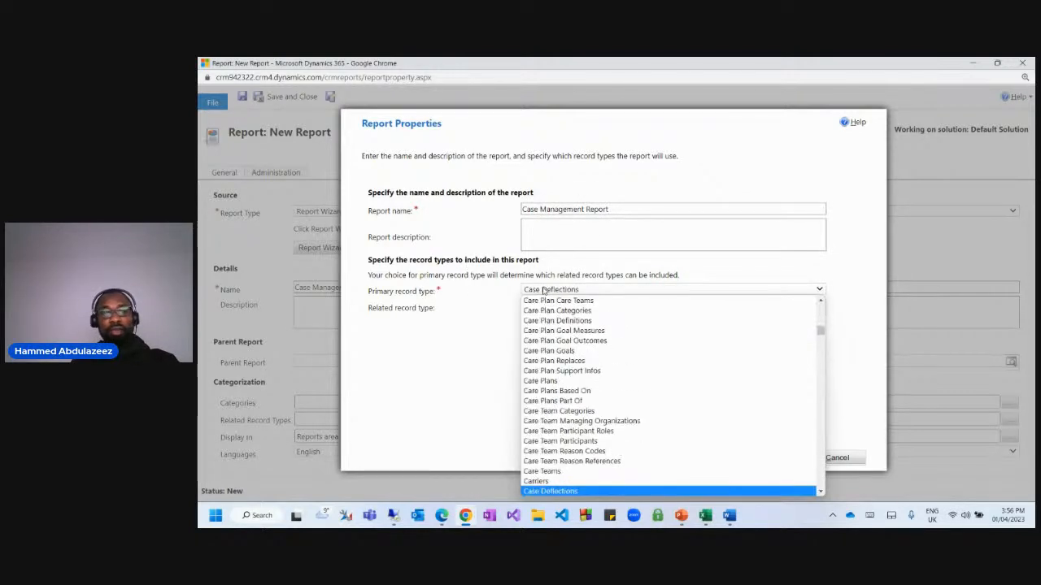
key(Down)
key(Down)
key(Down)
key(Down)
key(Down)
key(Down)
key(Down)
key(Down)
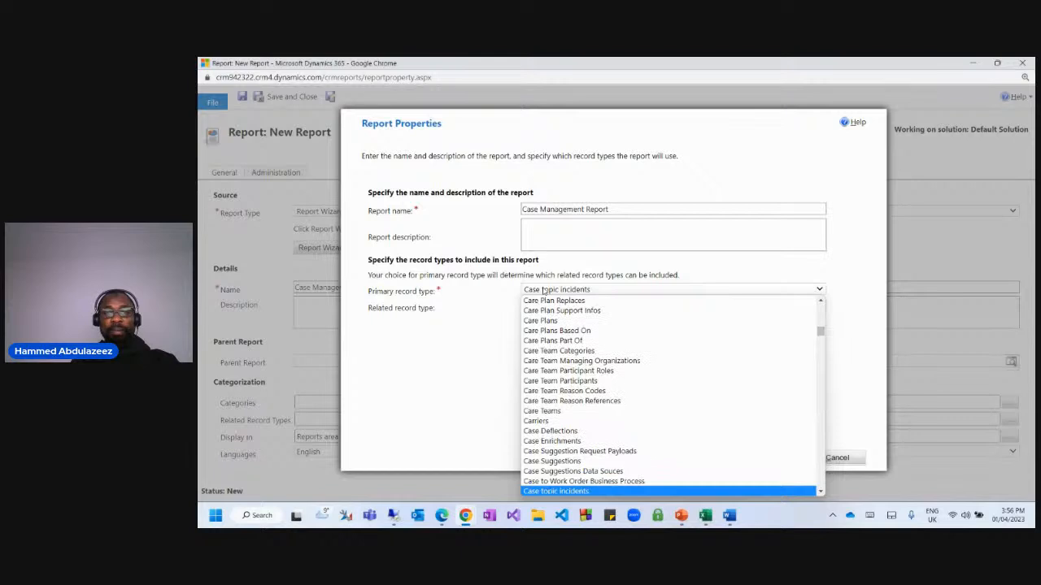
key(Down)
key(Down)
key(Down)
key(Up)
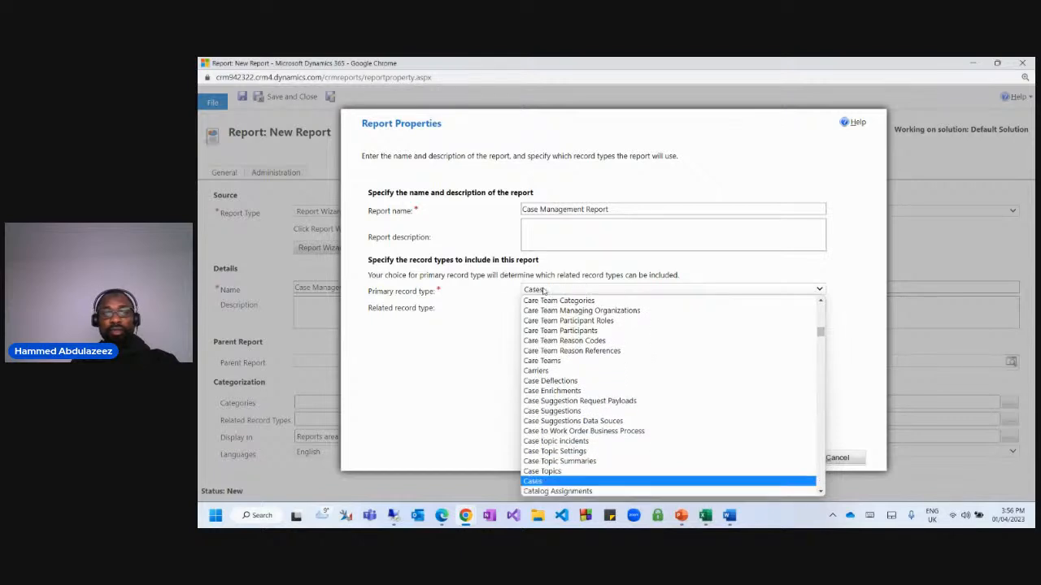
key(Return)
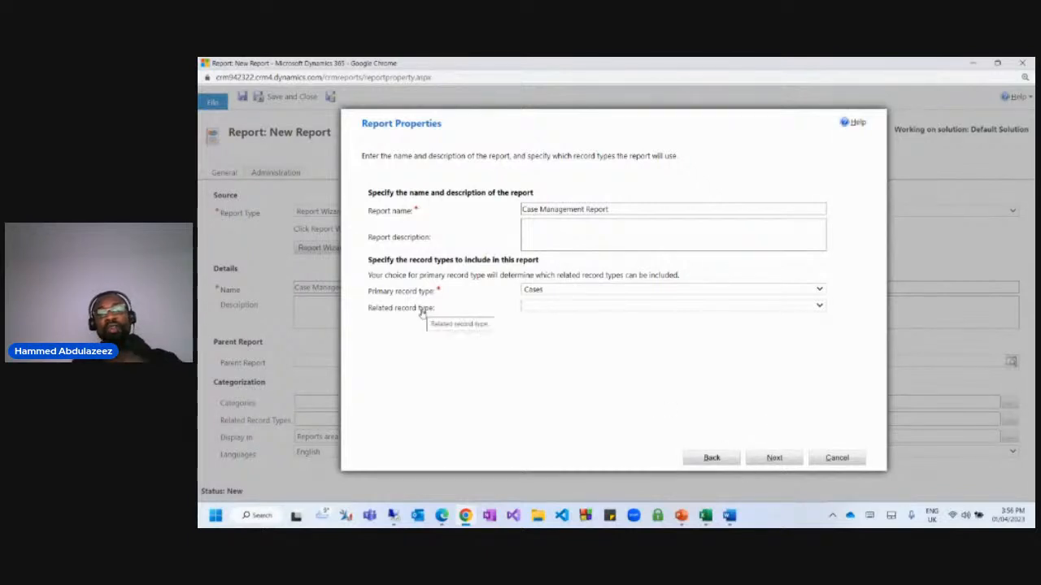
click(542, 306)
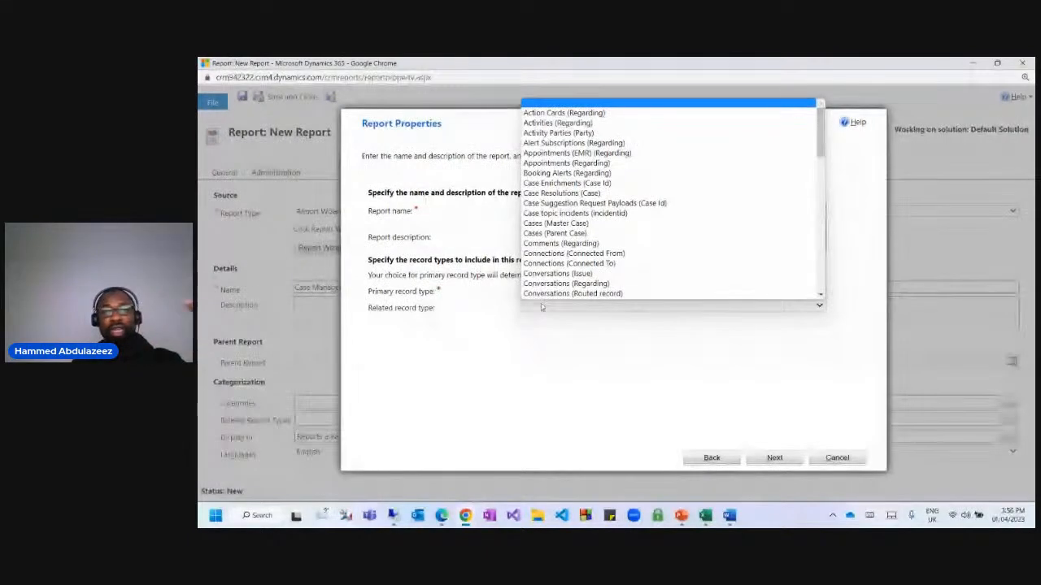
click(499, 329)
click(776, 457)
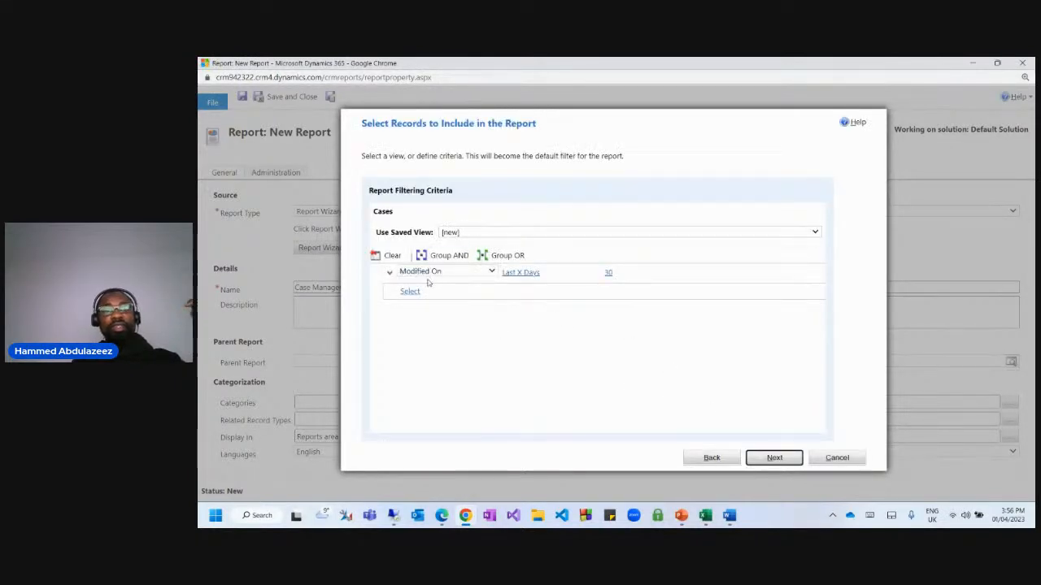
Change the first filter condition to Case Contains Data.
click(429, 274)
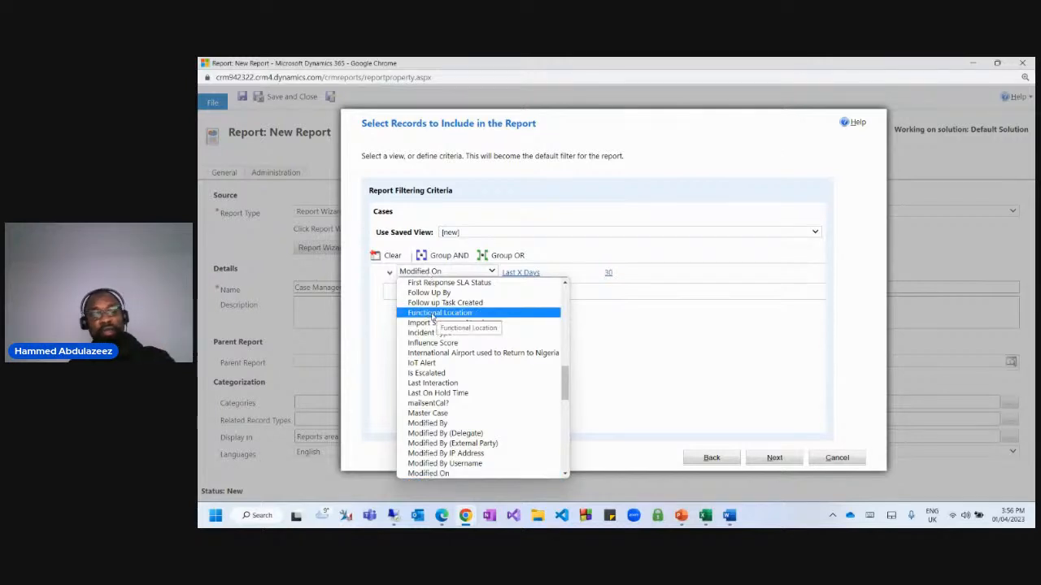
text(case)
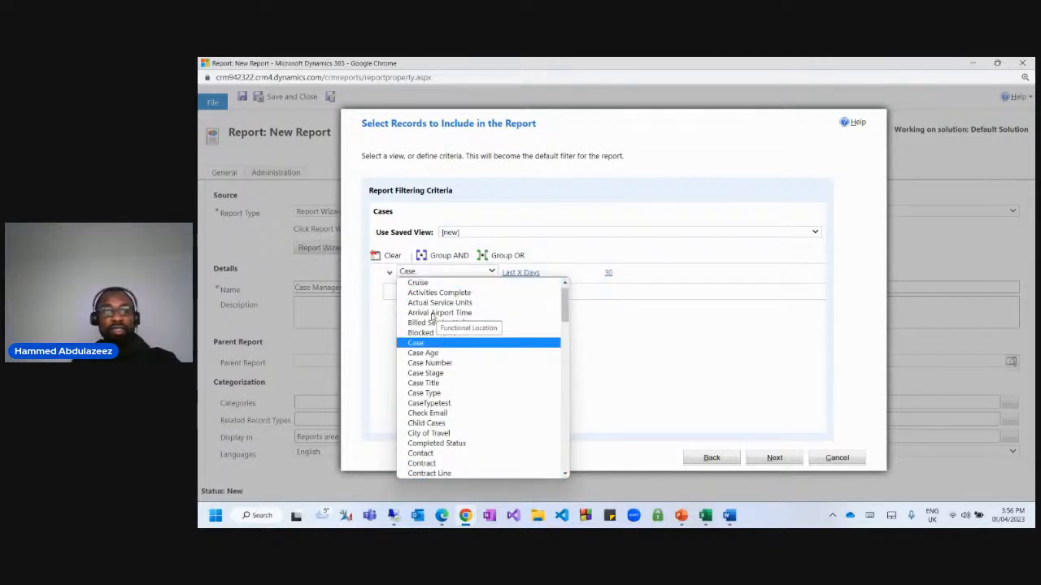
key(Return)
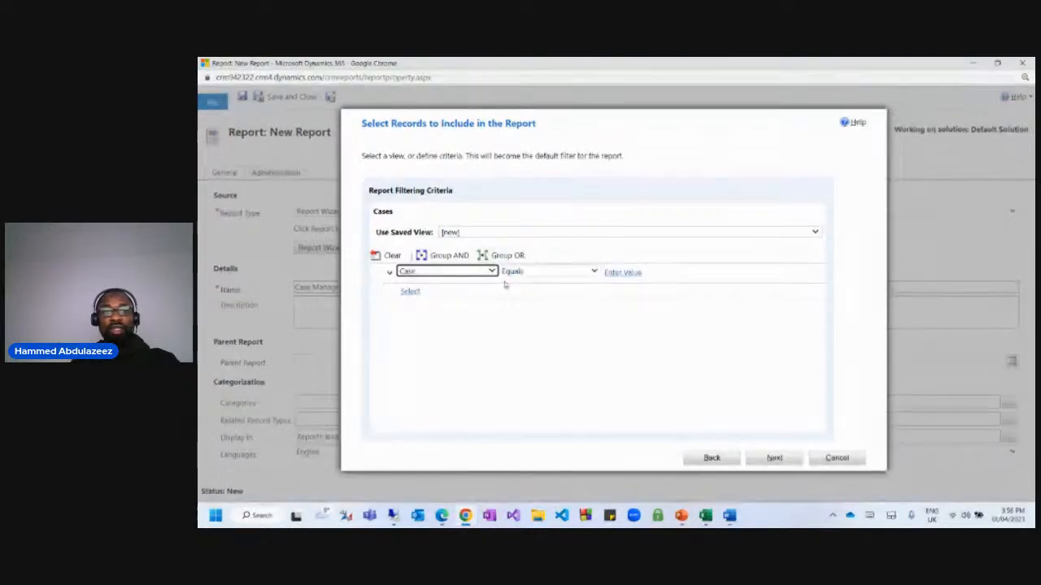
click(512, 273)
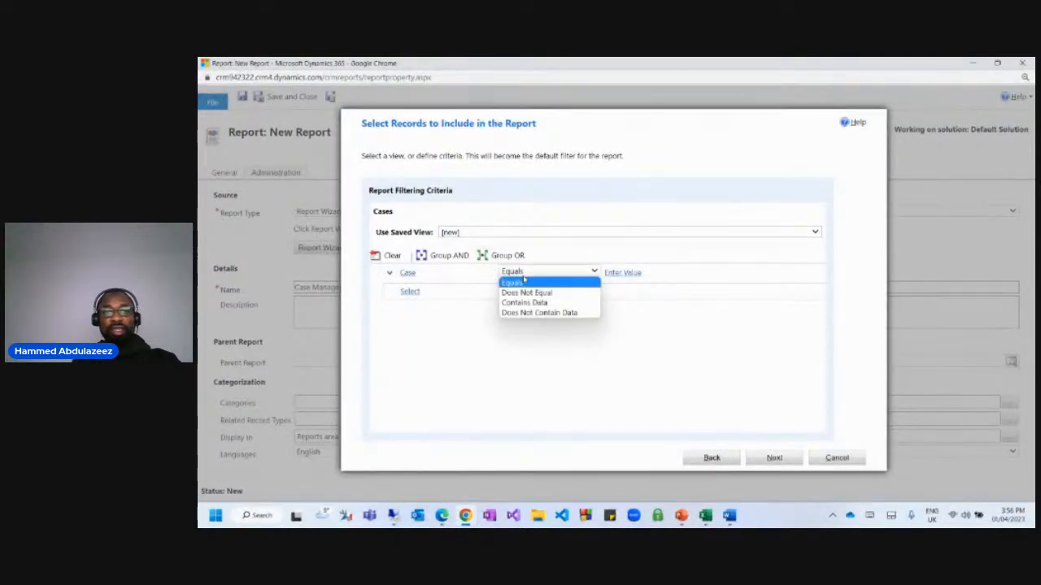
click(523, 303)
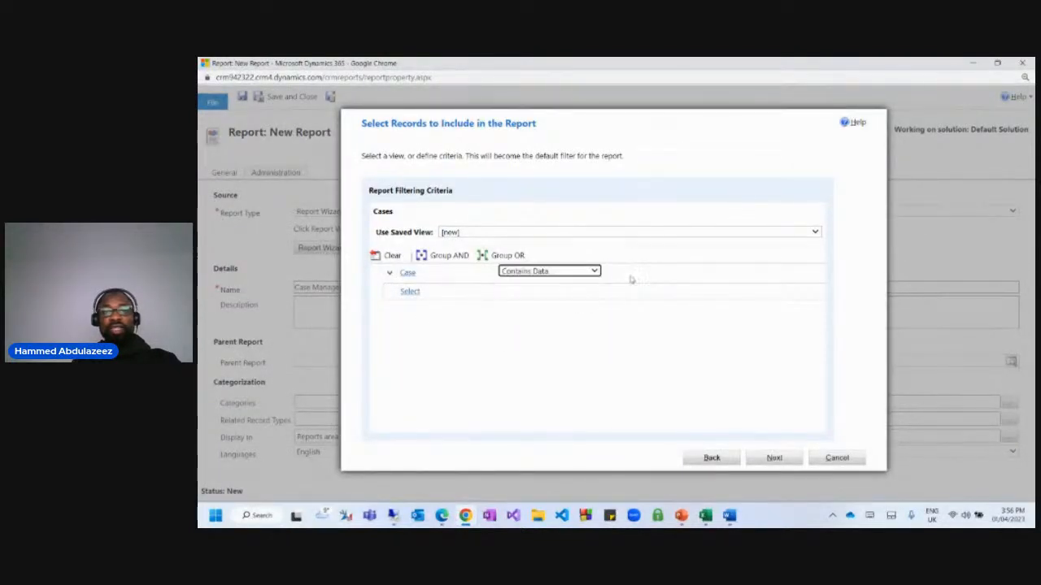
Add a second filter condition on the Case Type field.
click(415, 294)
click(445, 294)
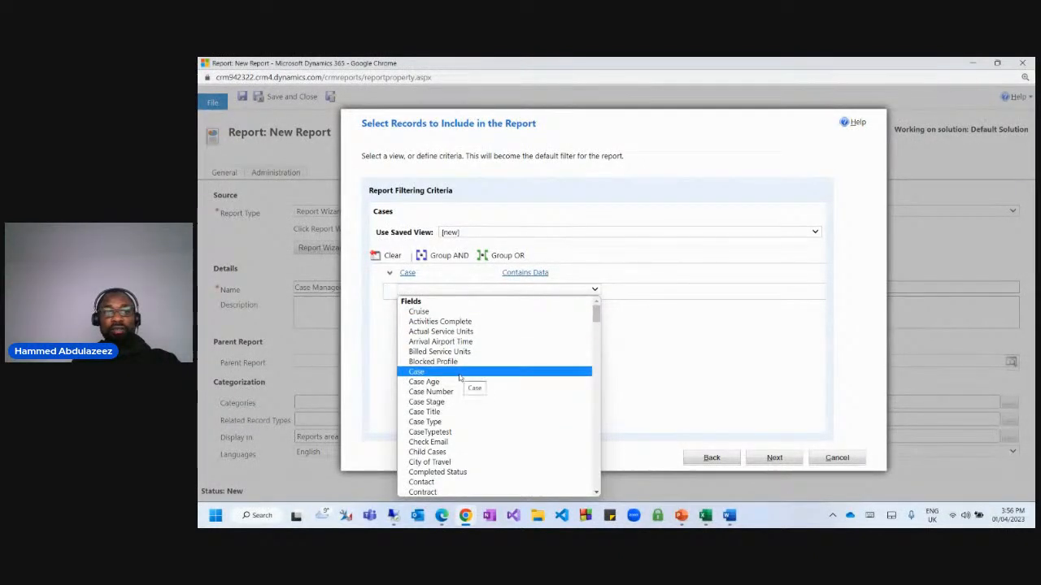
scroll(460, 377, down, 3)
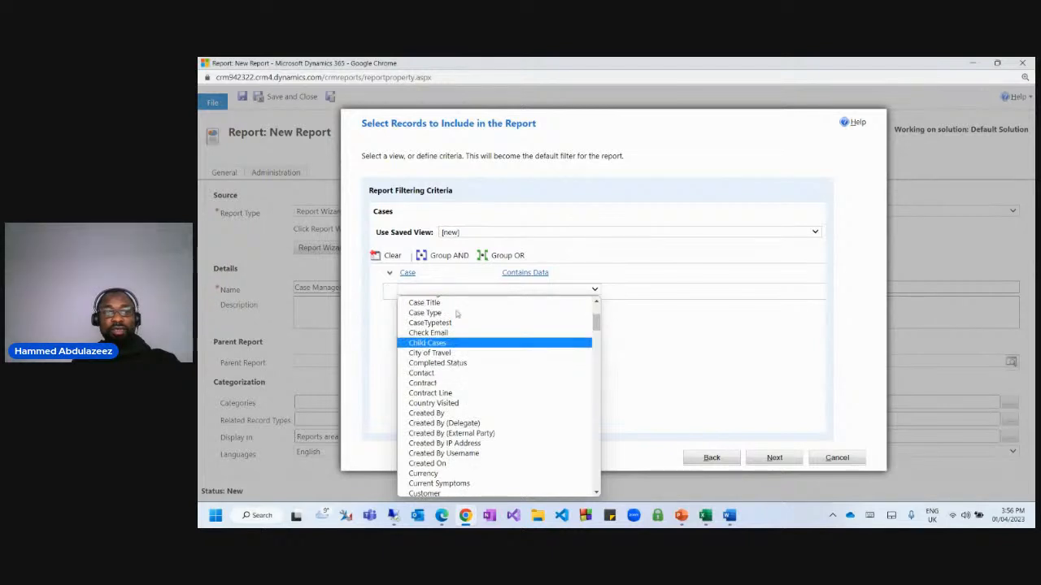
scroll(428, 308, up, 1)
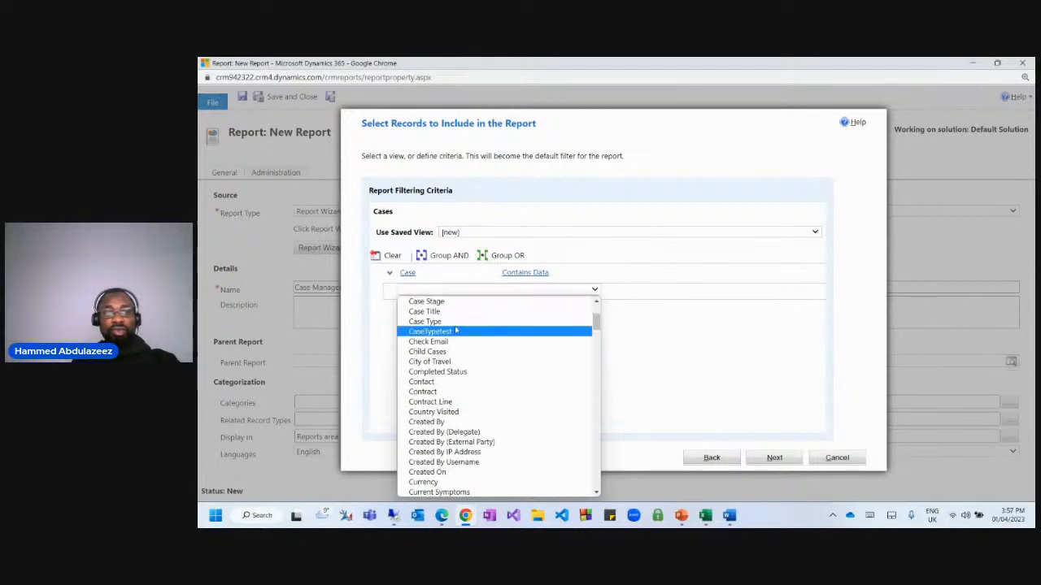
click(483, 277)
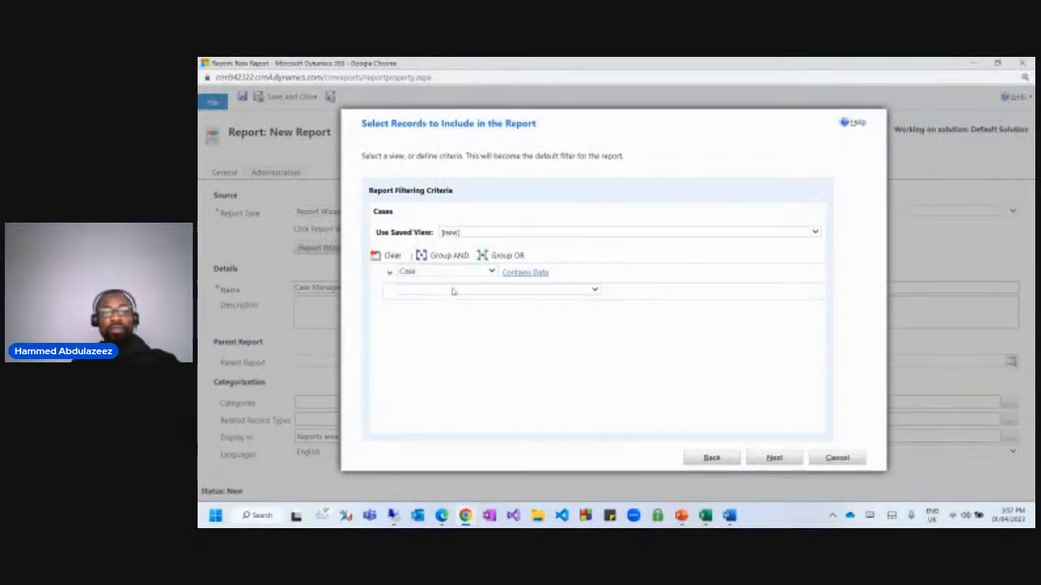
click(491, 289)
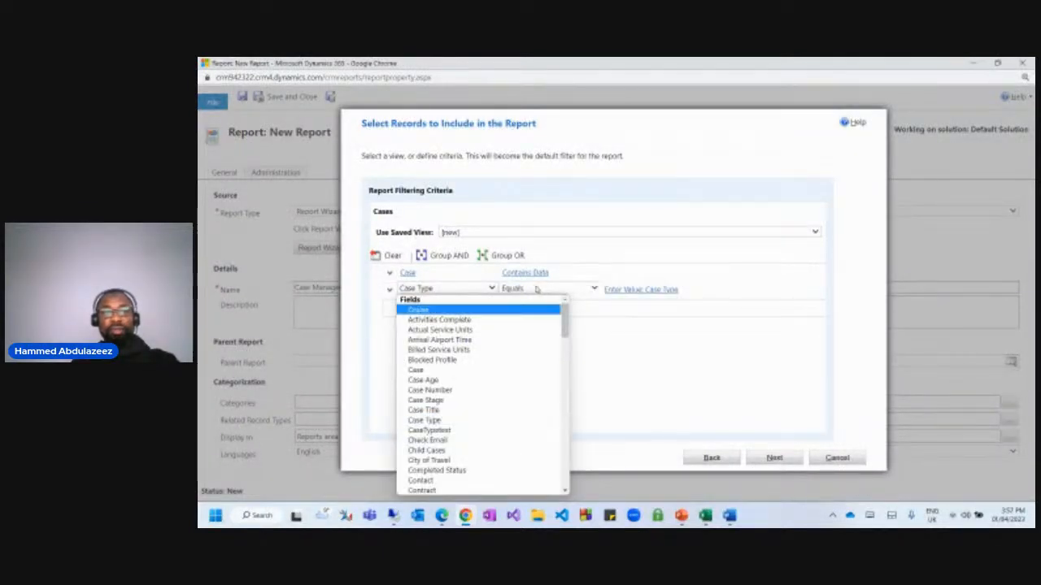
click(567, 295)
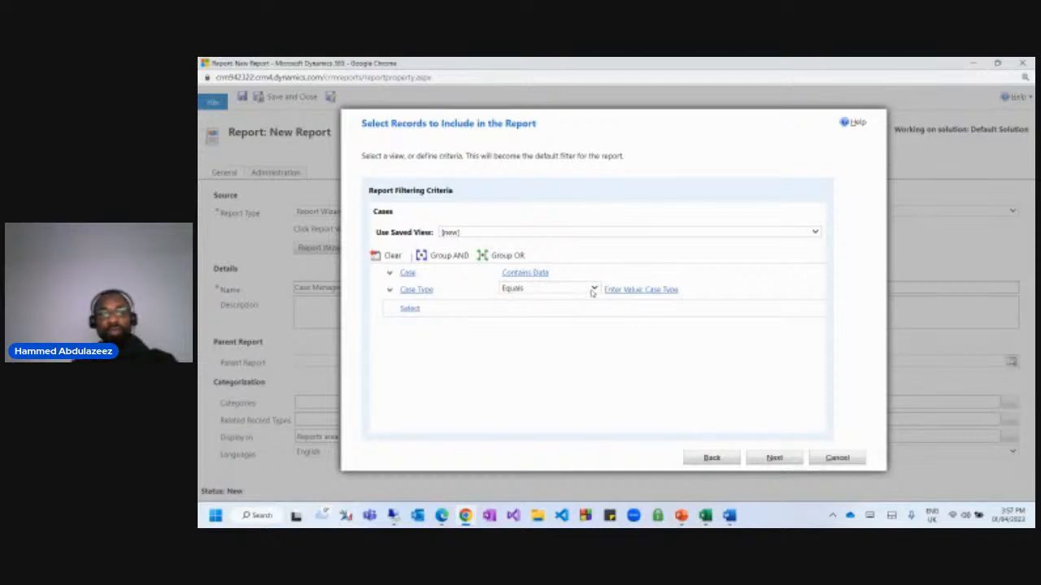
Change the Case Type condition's operator to Contains Data.
click(592, 290)
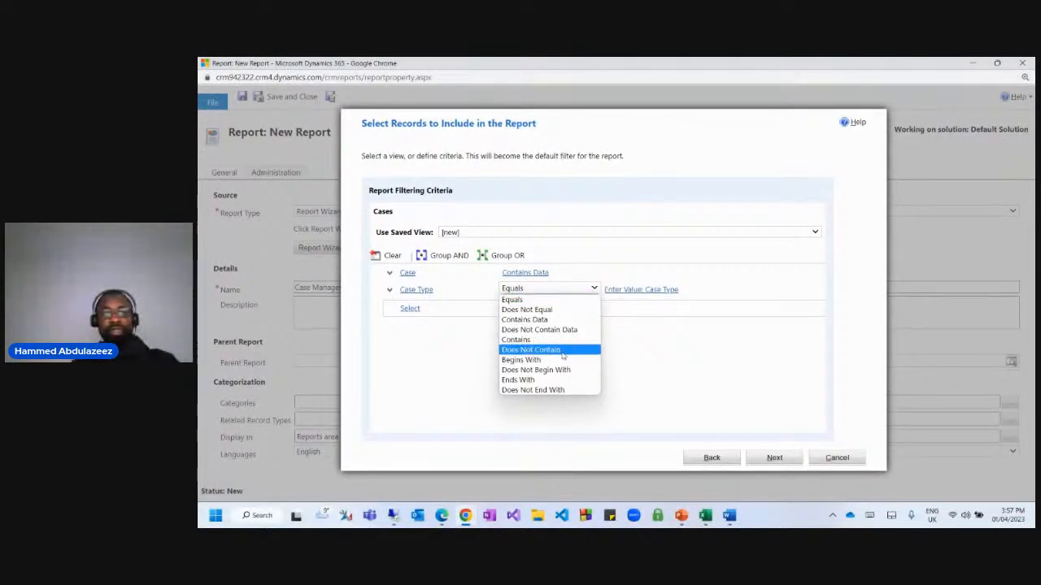
click(530, 300)
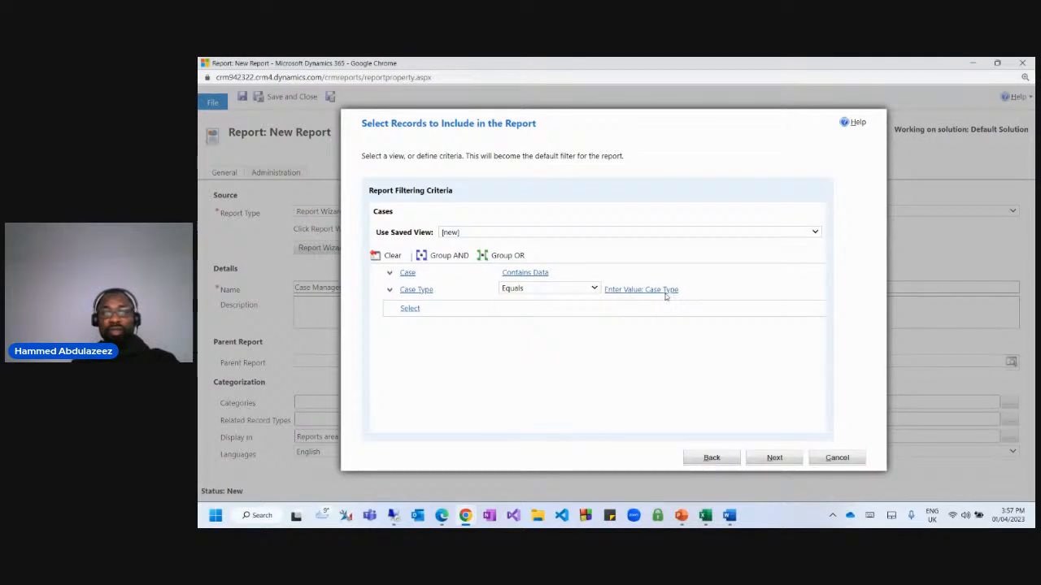
click(646, 290)
click(696, 293)
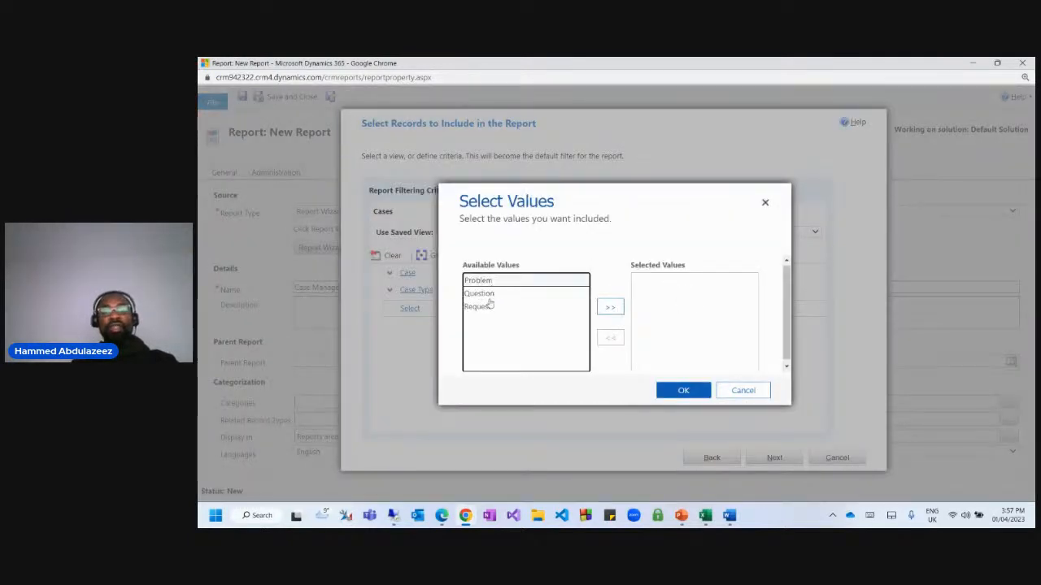
click(742, 390)
click(513, 289)
click(512, 288)
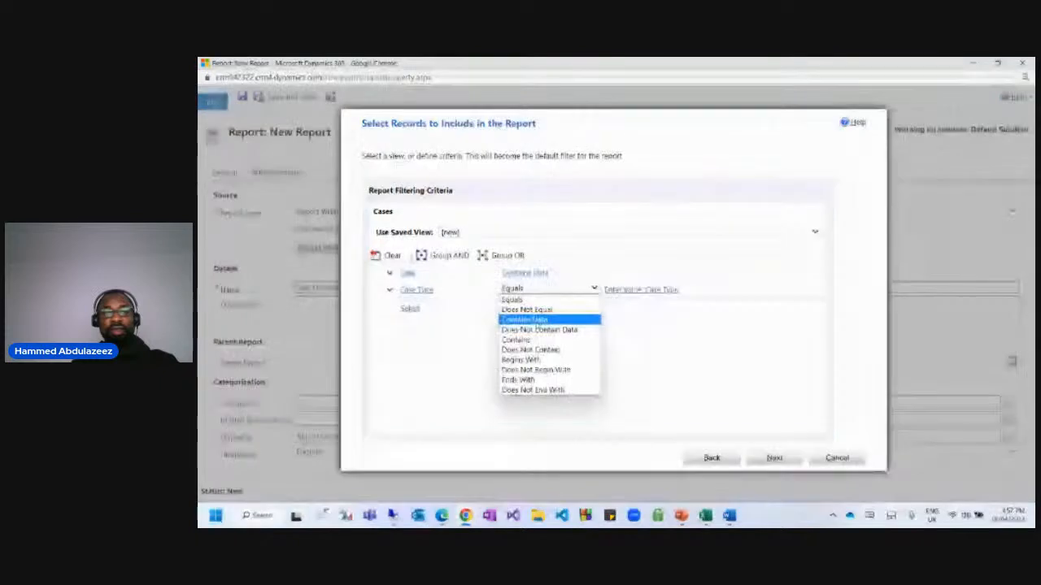
click(429, 309)
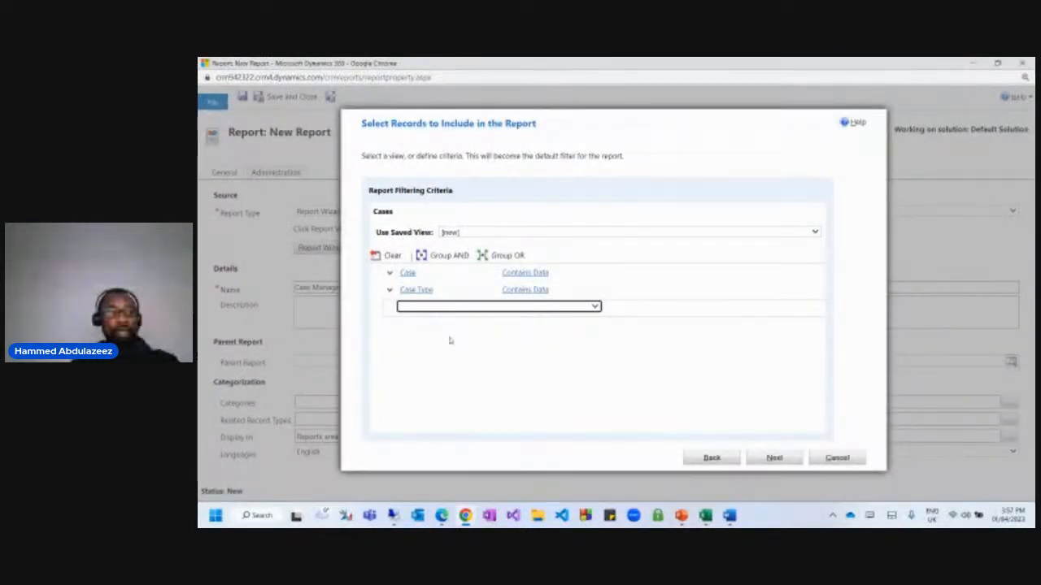
Add a Created On condition limited to the Last X Years with 3 years.
click(433, 307)
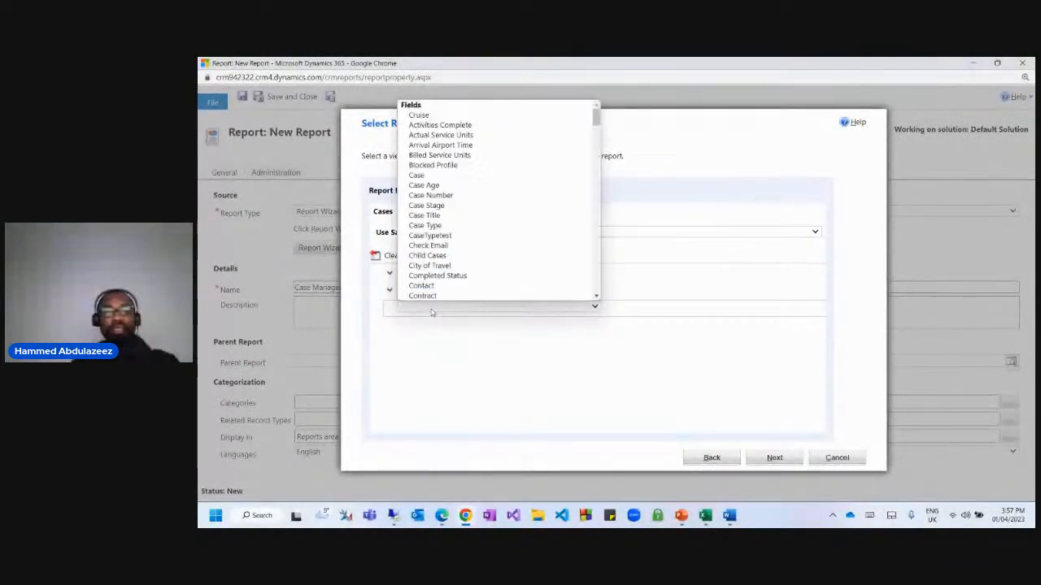
scroll(455, 260, down, 1)
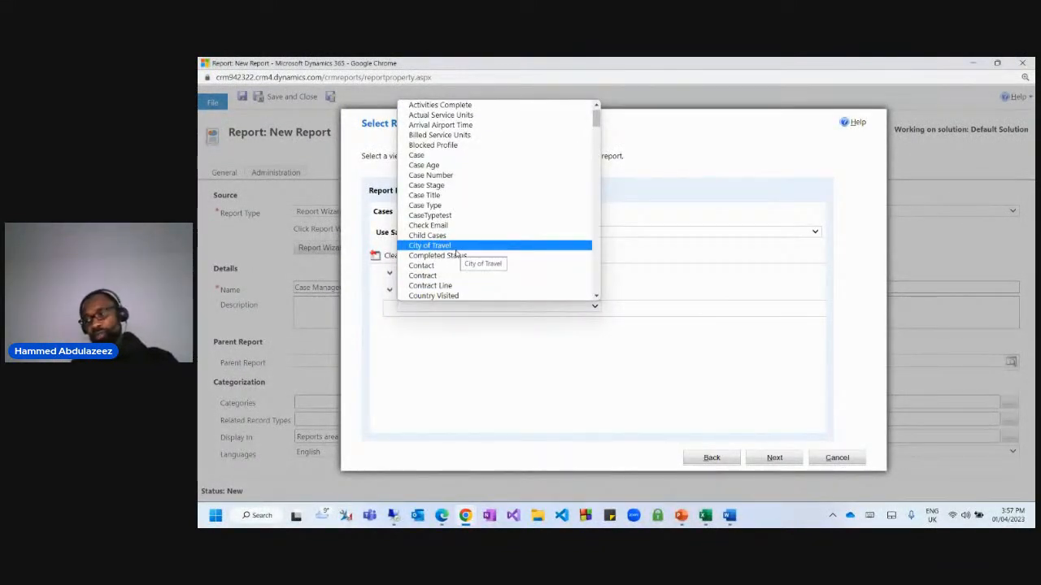
key(Down)
key(Down)
key(Down)
key(Down)
key(Down)
key(Down)
key(Down)
key(Down)
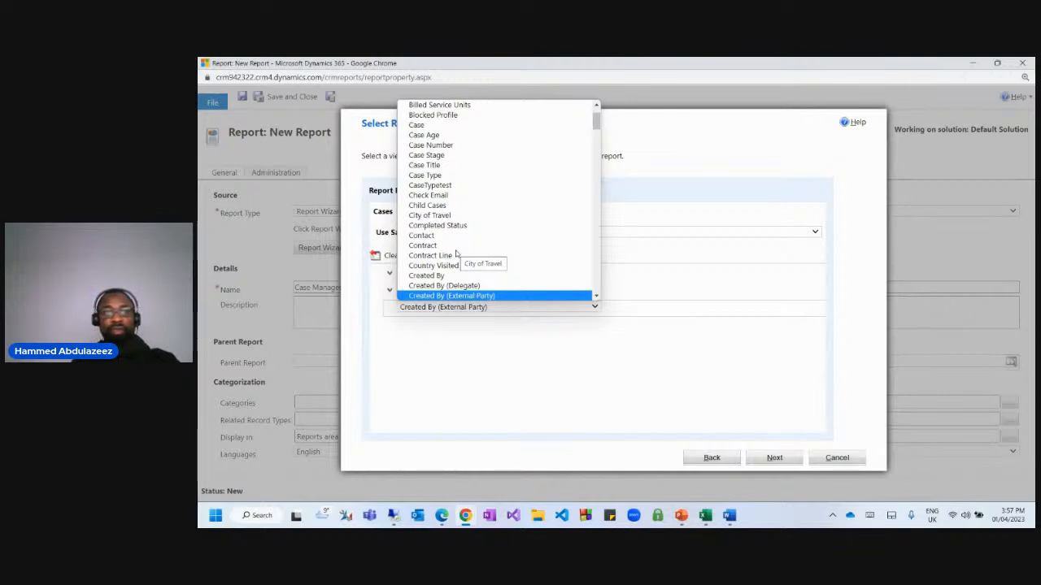
key(Down)
key(Down)
key(Down)
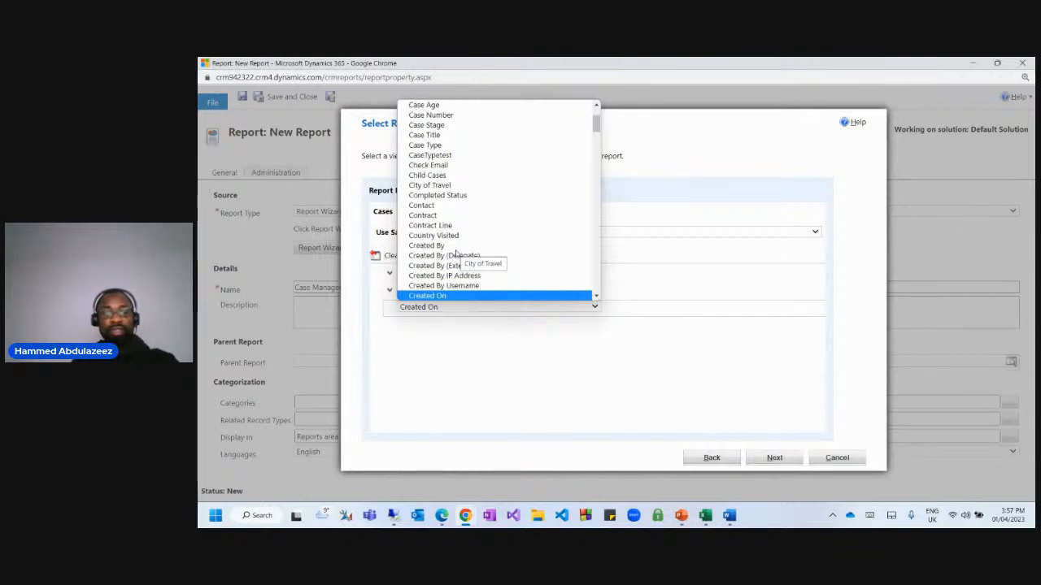
key(Return)
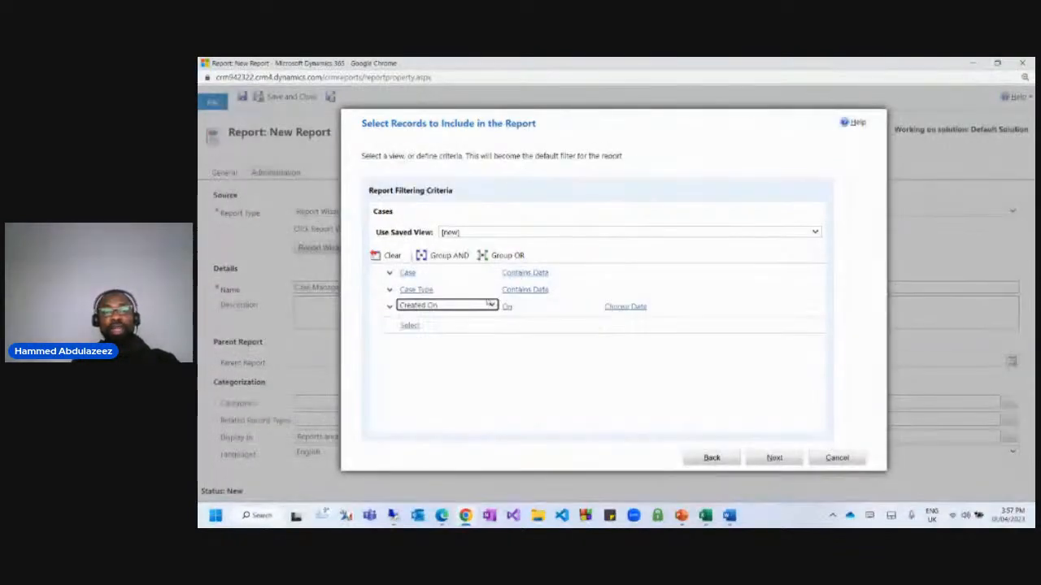
click(569, 307)
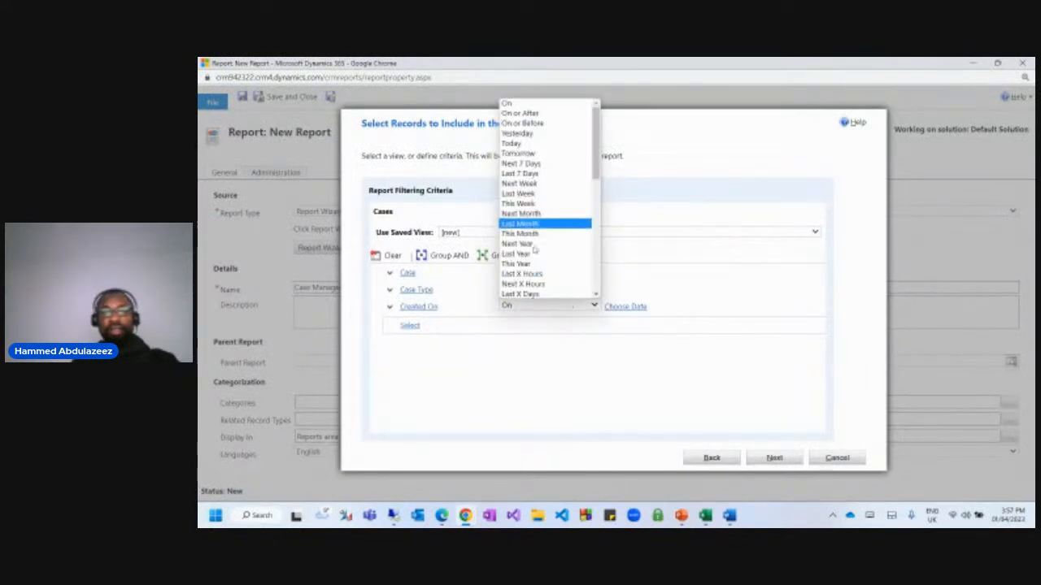
scroll(528, 277, down, 2)
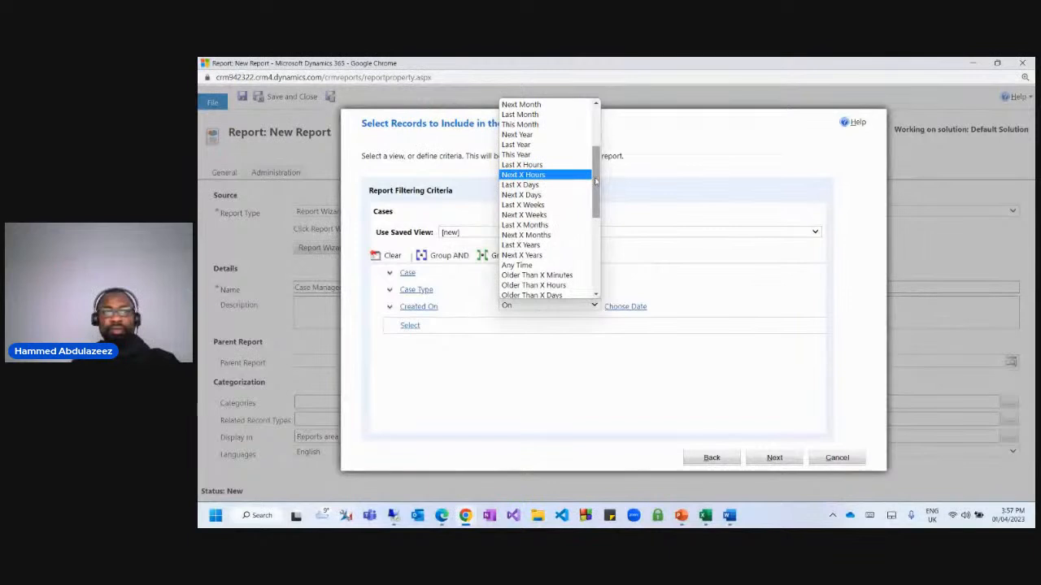
drag(596, 181, 596, 172)
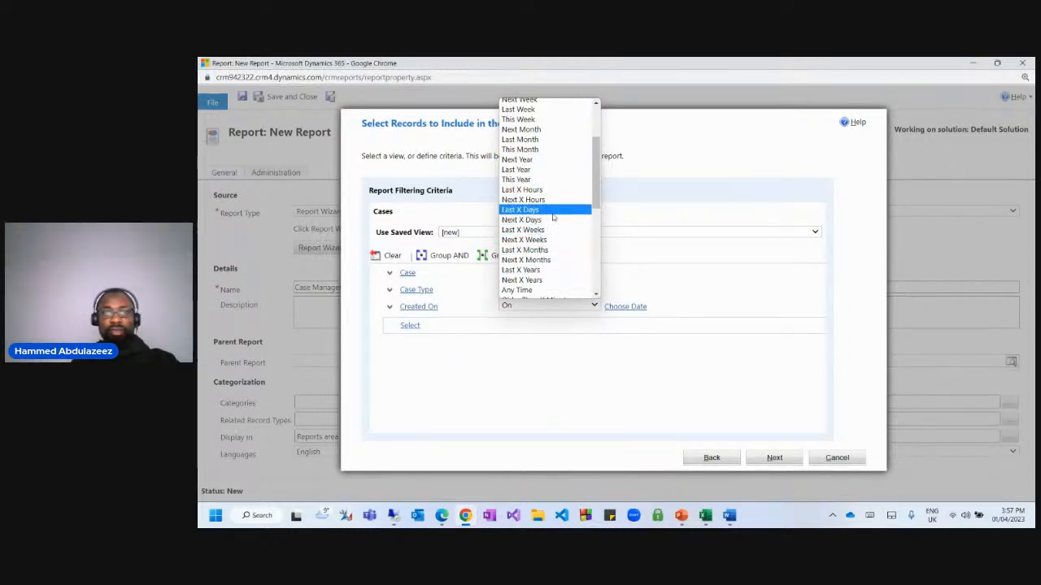
drag(595, 191, 595, 201)
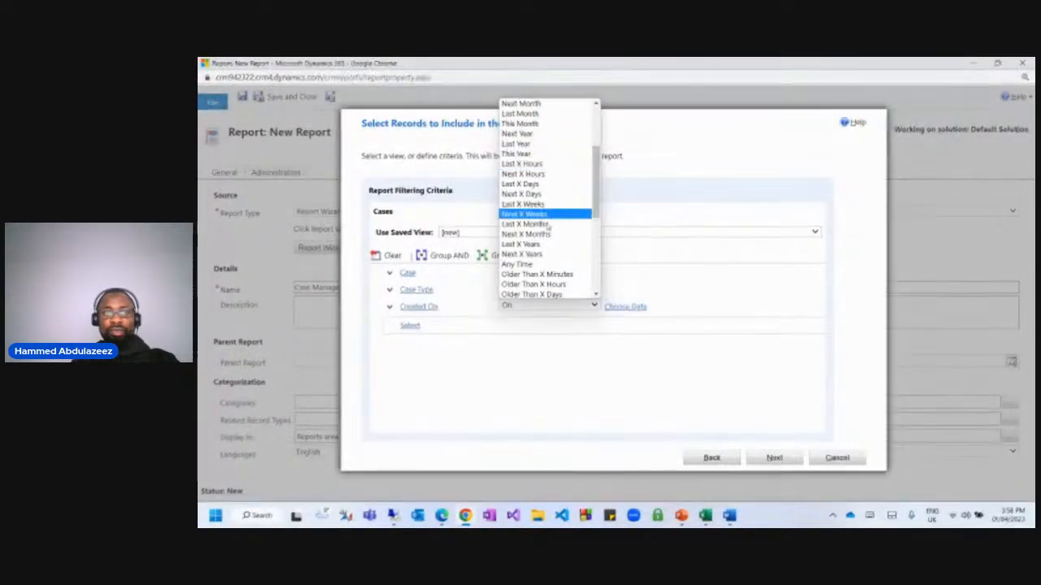
click(535, 246)
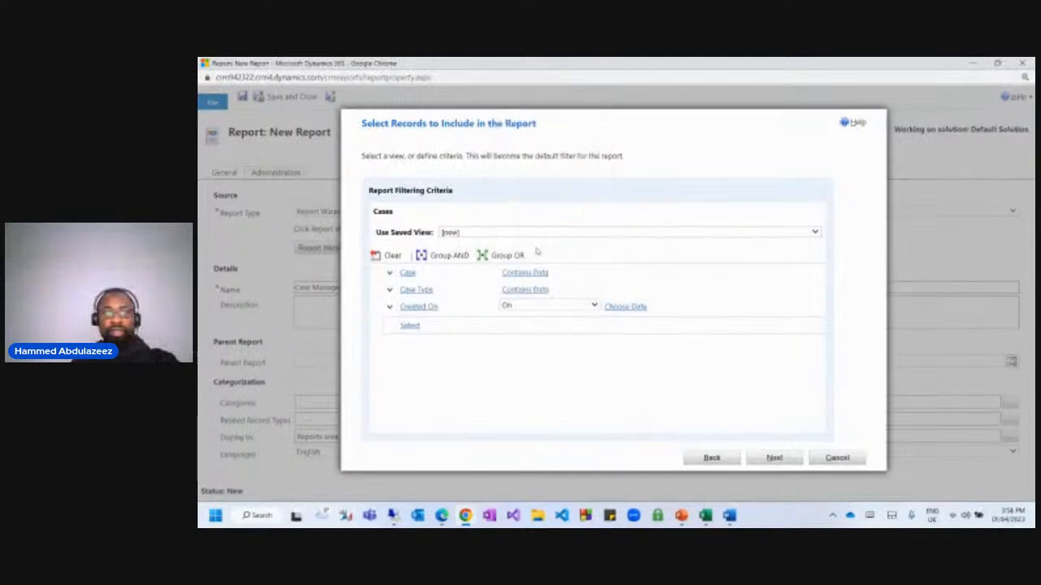
click(619, 306)
text(3)
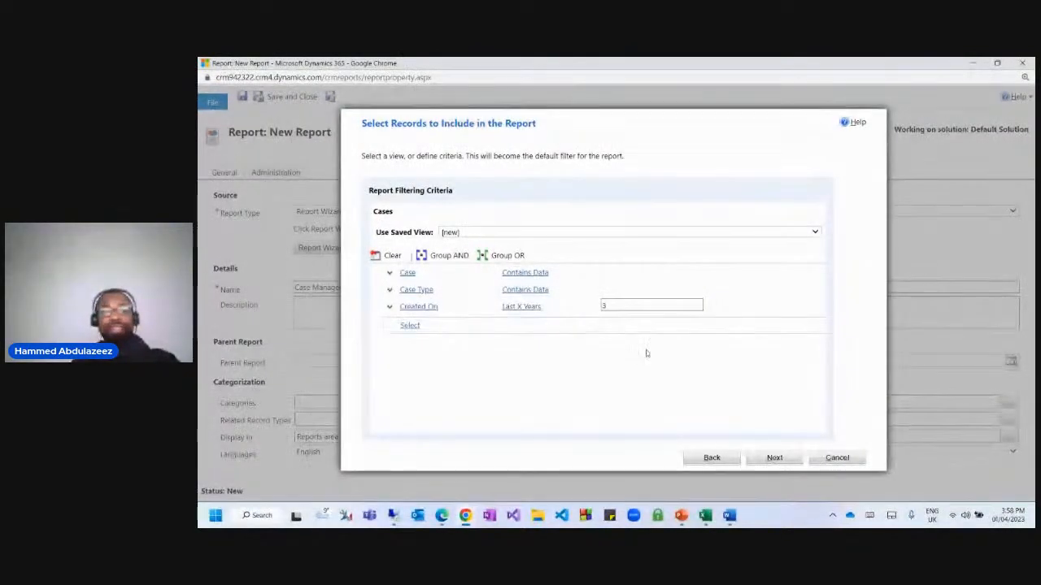
click(773, 459)
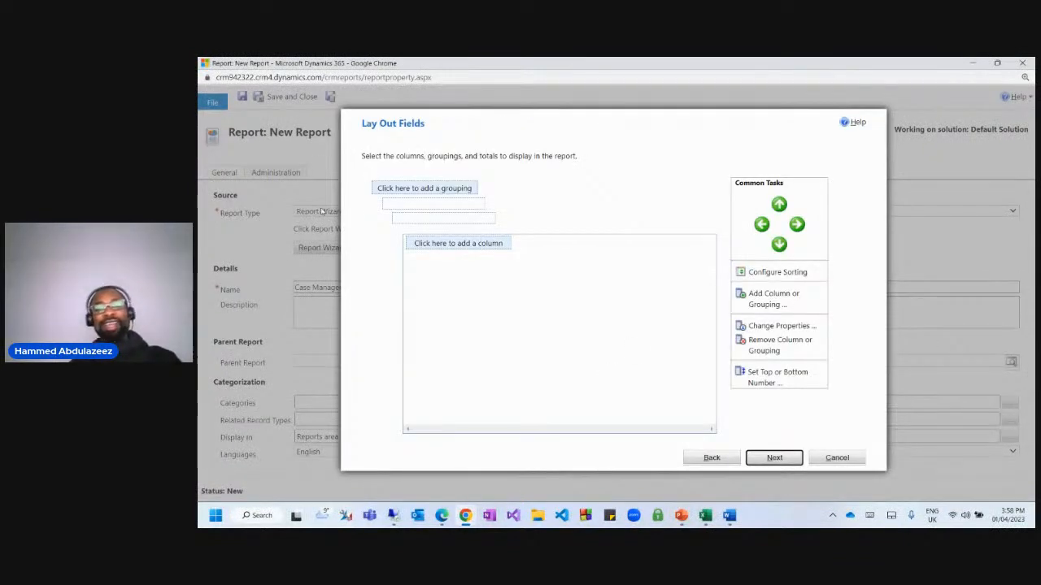
Add a Case Title grouping with a Count summary.
click(405, 195)
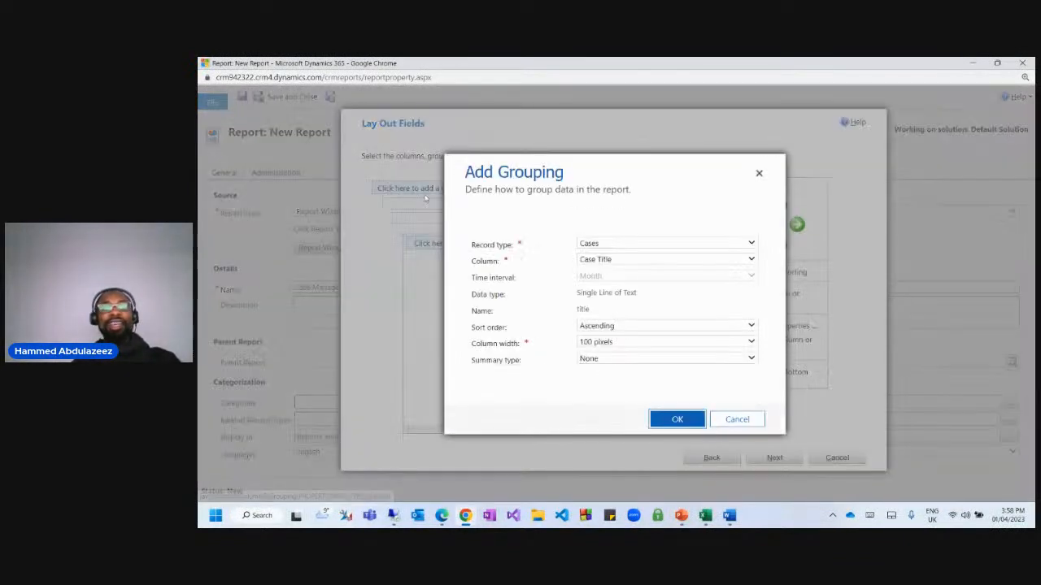
click(623, 264)
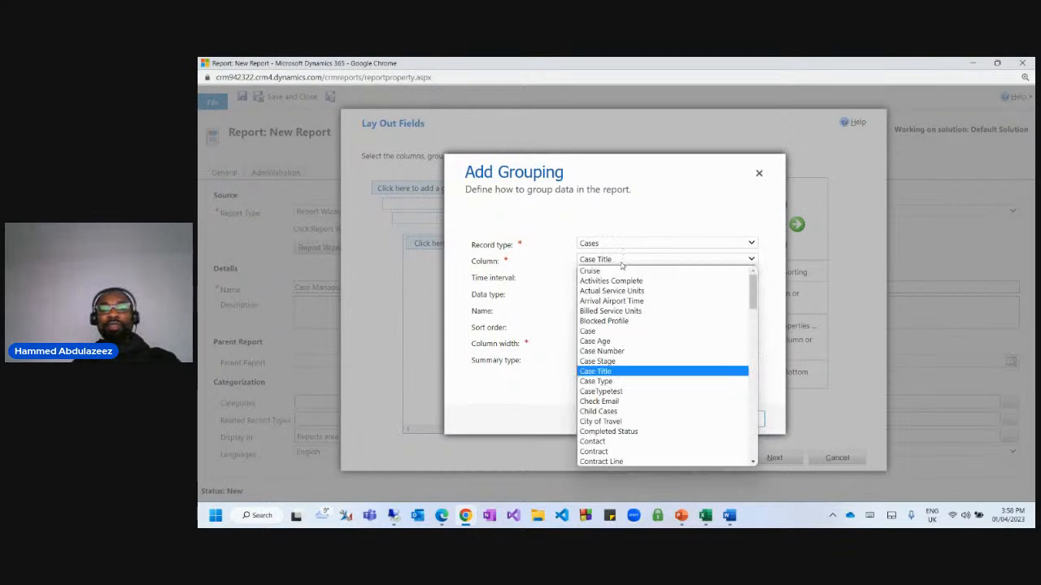
click(537, 274)
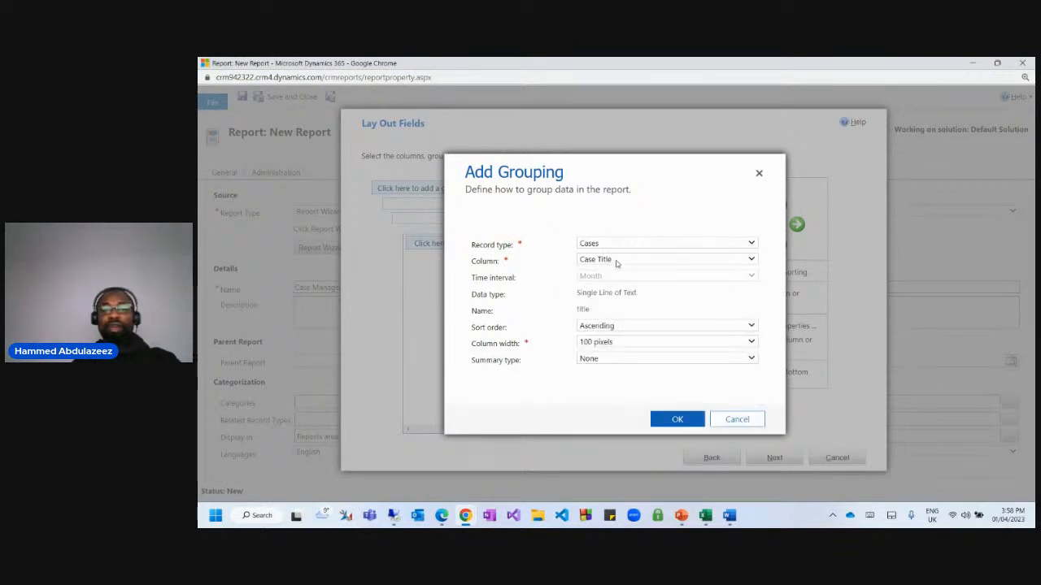
click(600, 359)
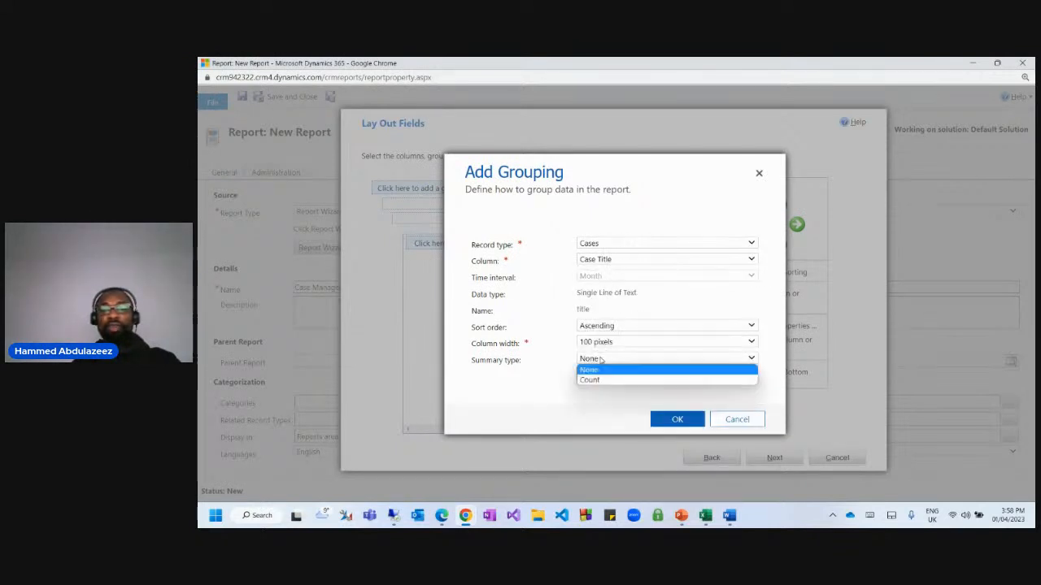
click(598, 380)
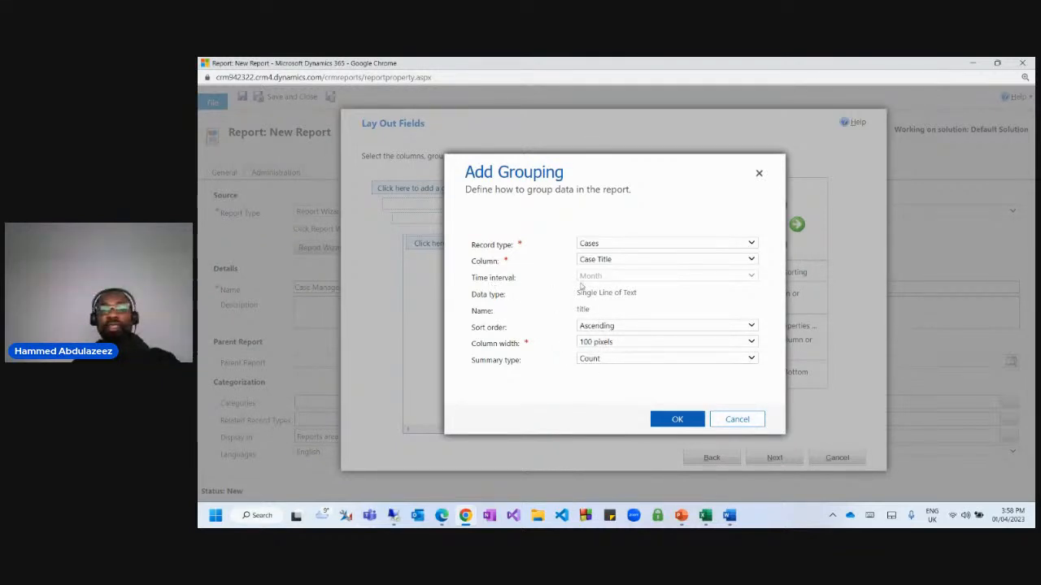
click(618, 259)
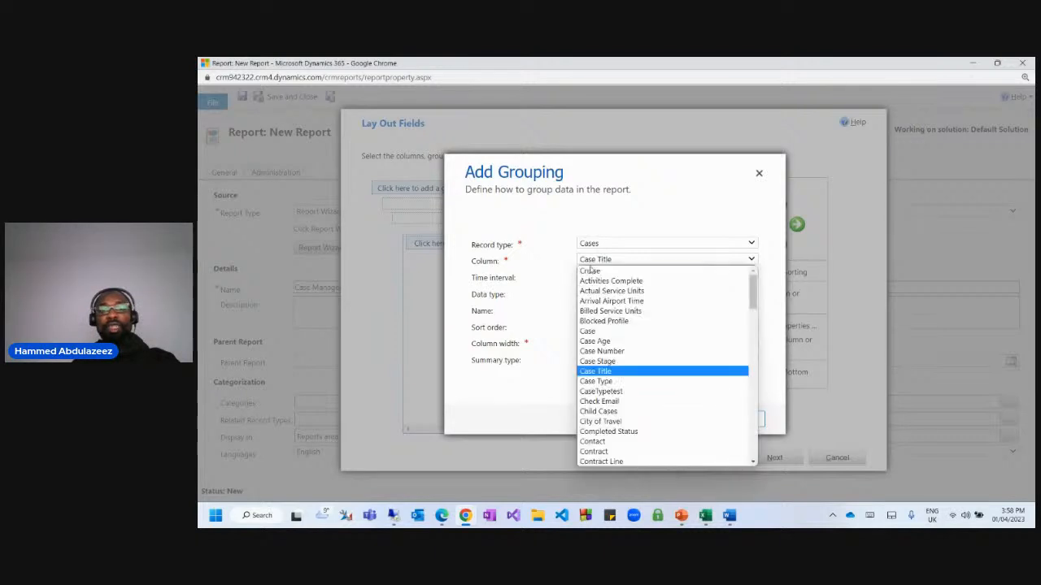
click(547, 299)
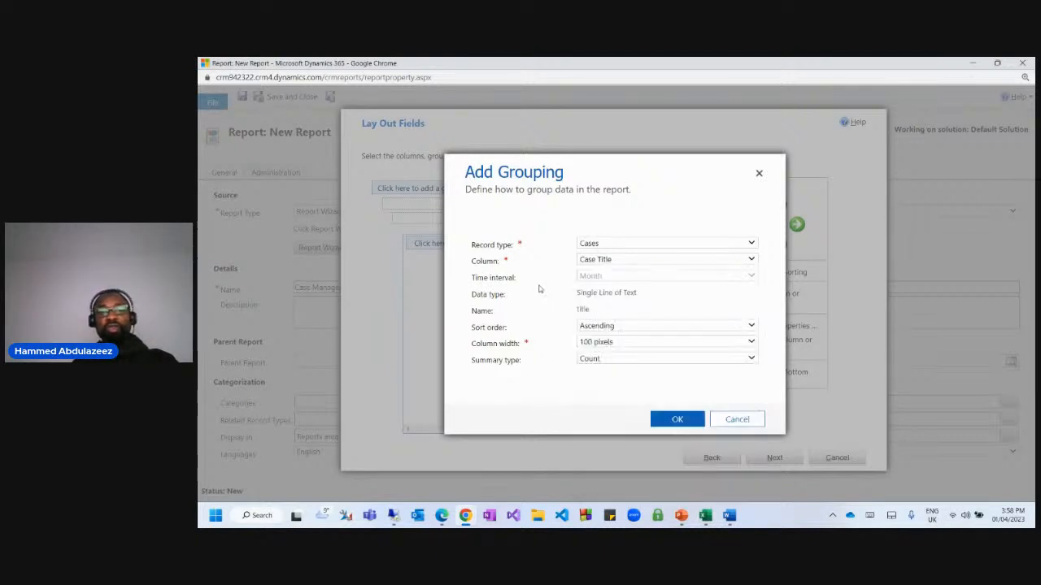
click(679, 419)
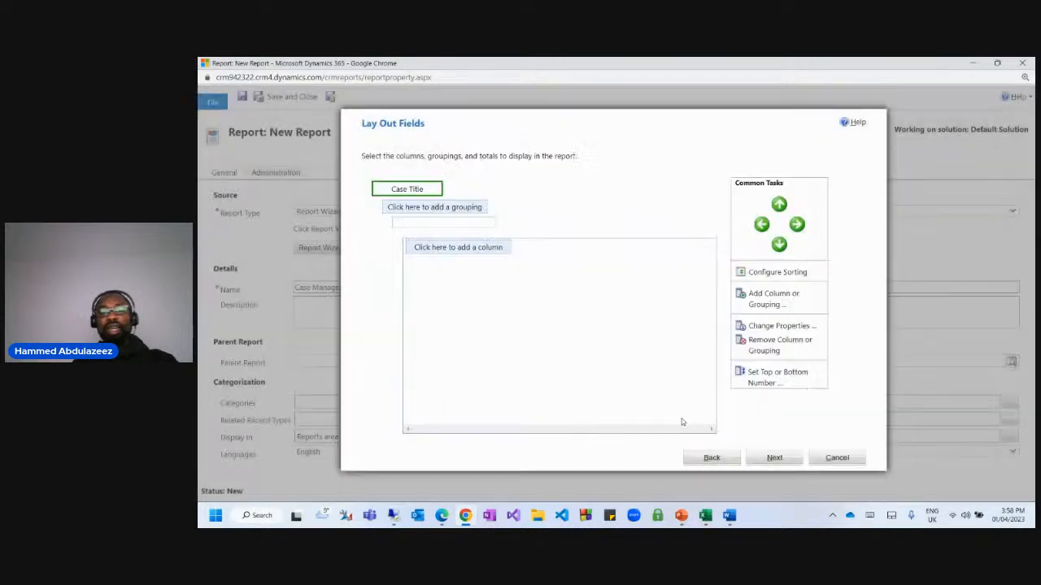
Add a second grouping on Origin, also summarised with Count.
click(442, 207)
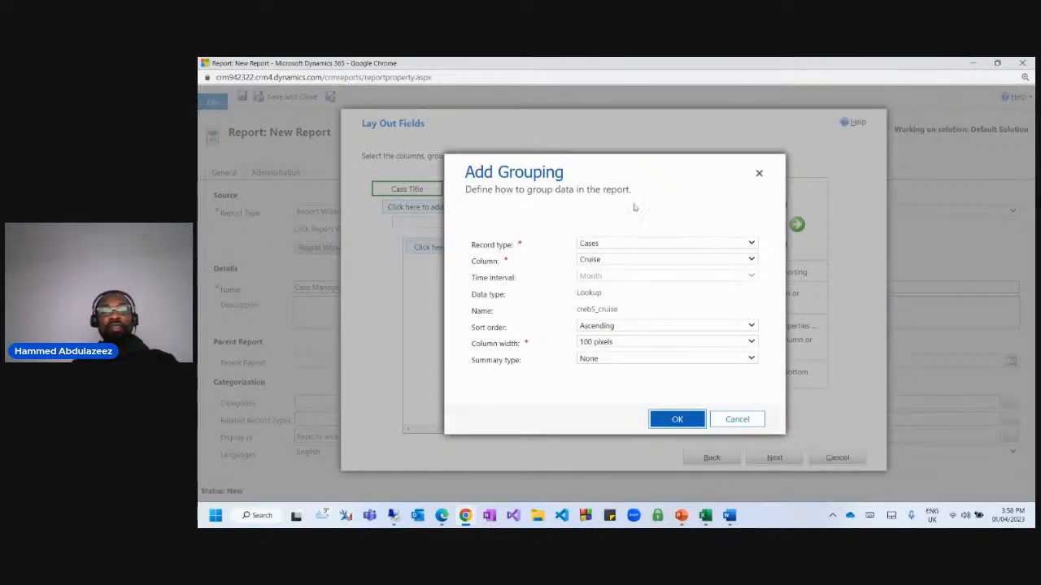
click(598, 259)
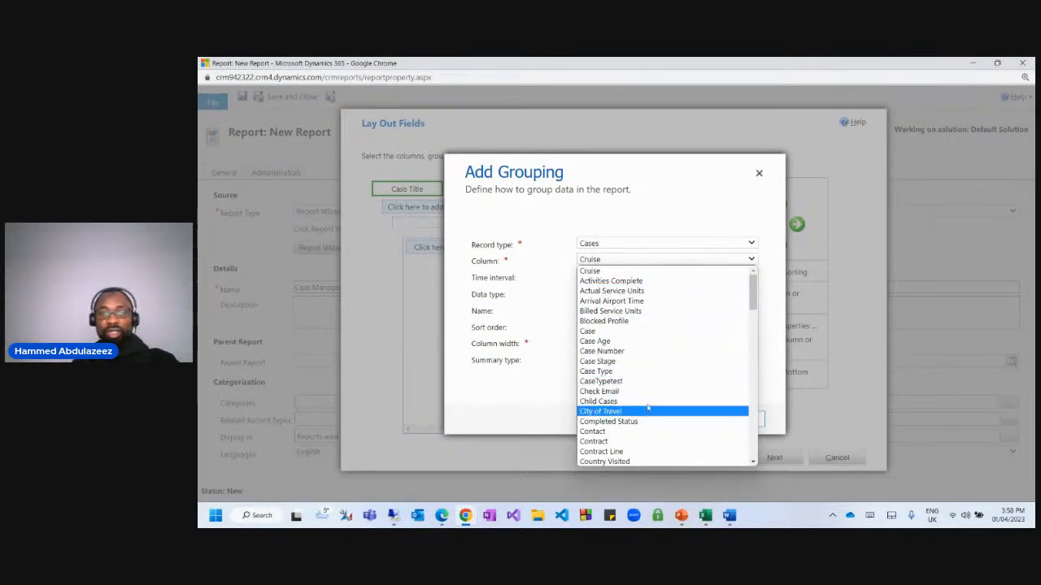
drag(752, 299, 753, 309)
text(or)
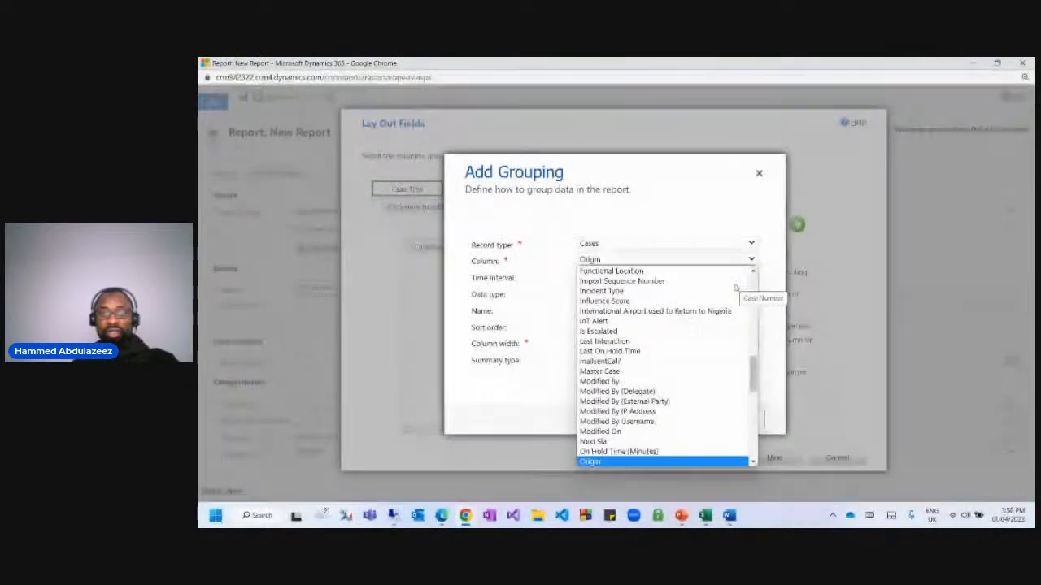
key(Return)
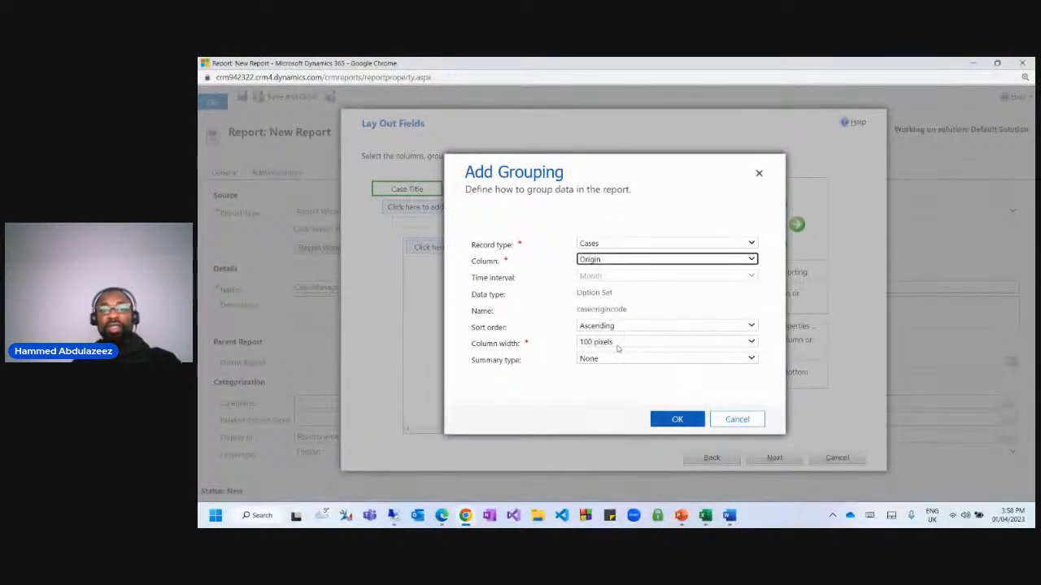
click(595, 364)
click(591, 376)
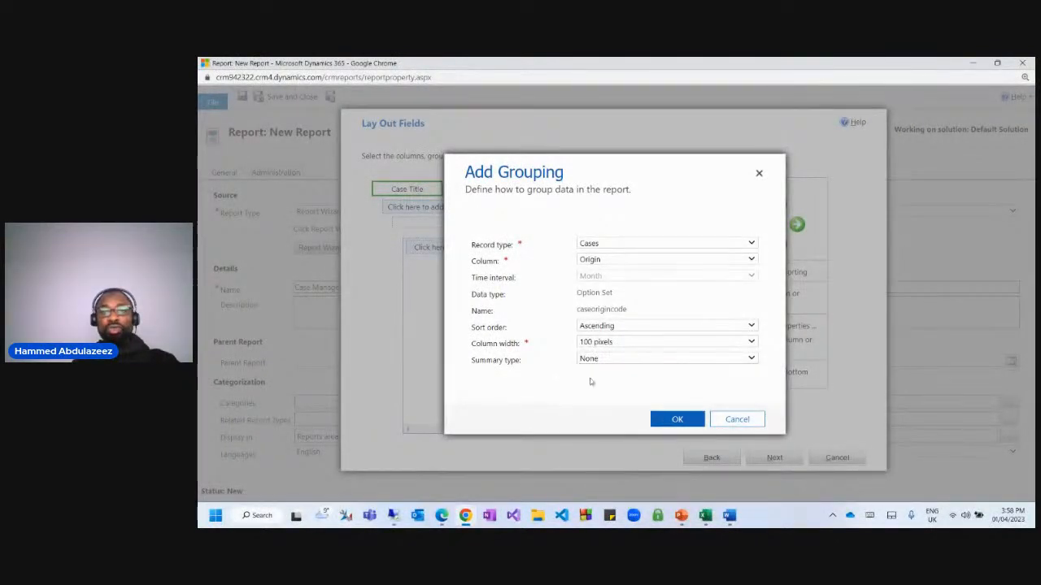
click(671, 420)
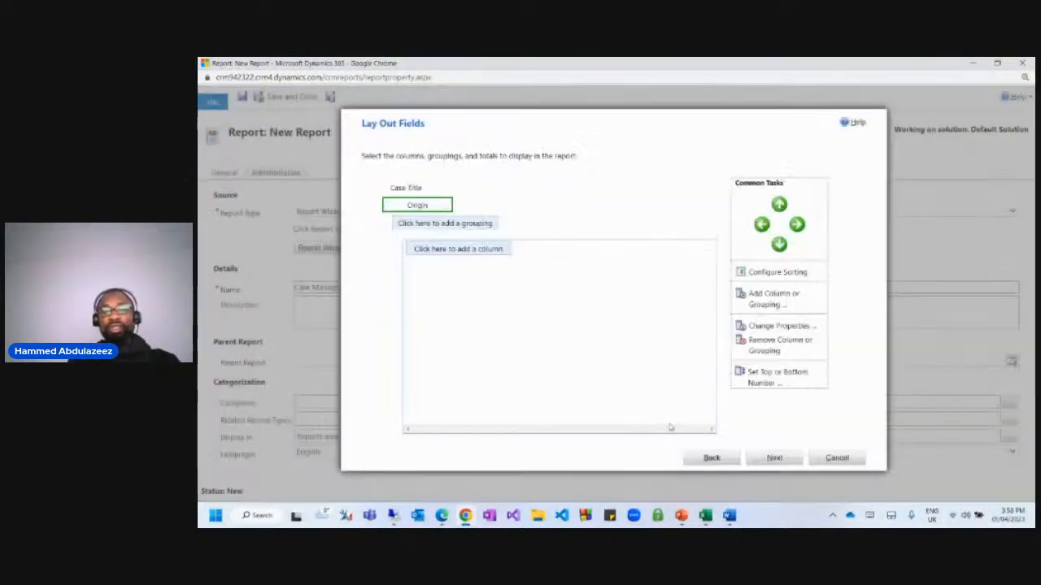
Add Case Title and Origin as report columns.
click(453, 251)
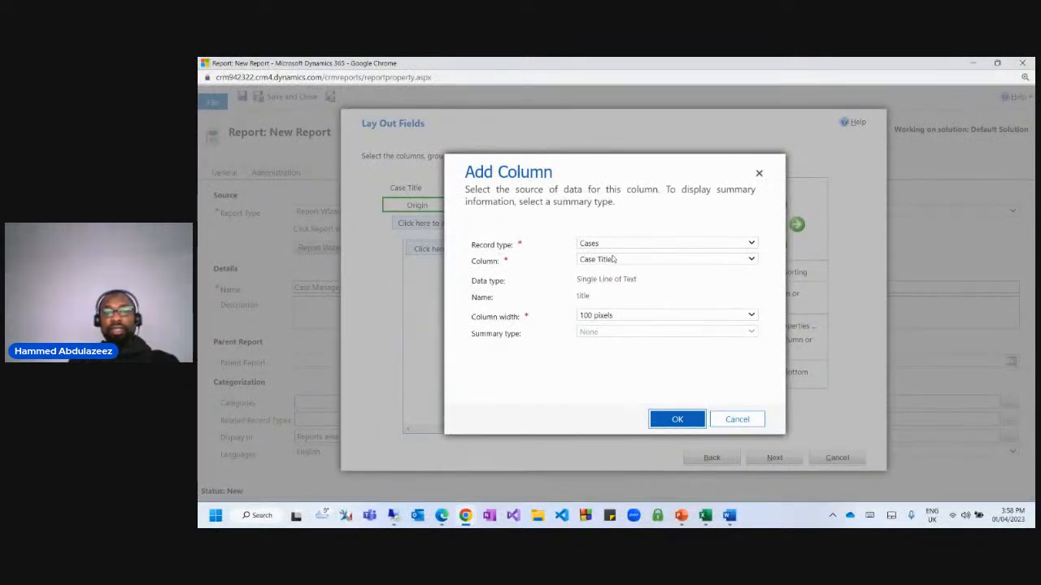
click(663, 420)
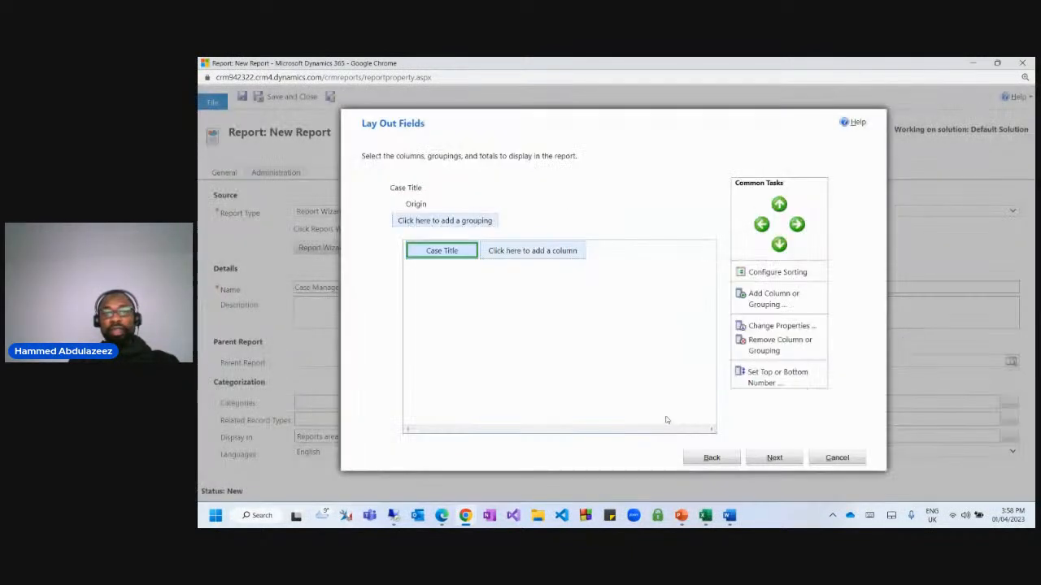
click(517, 249)
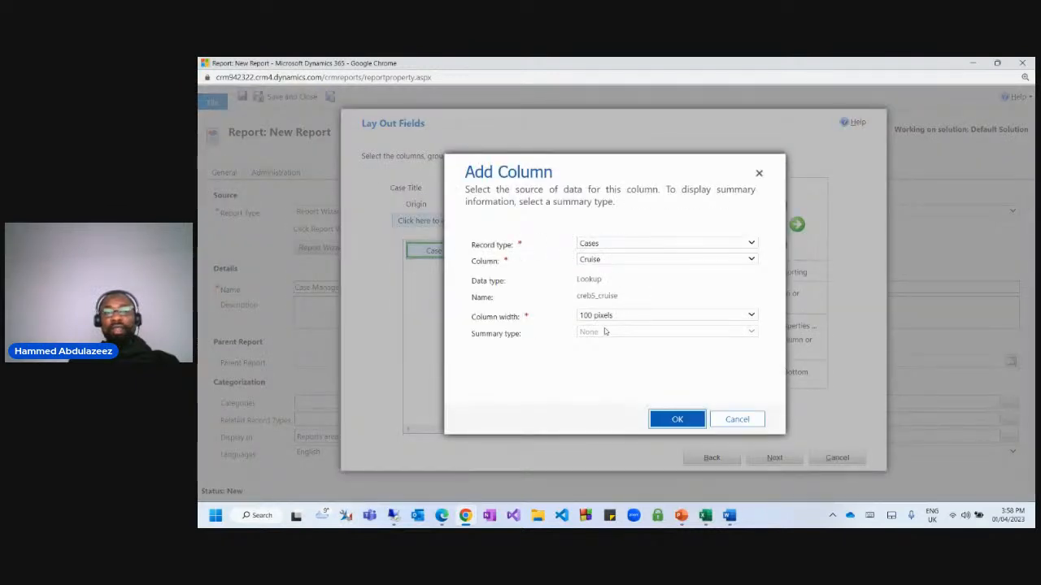
click(598, 260)
key(r)
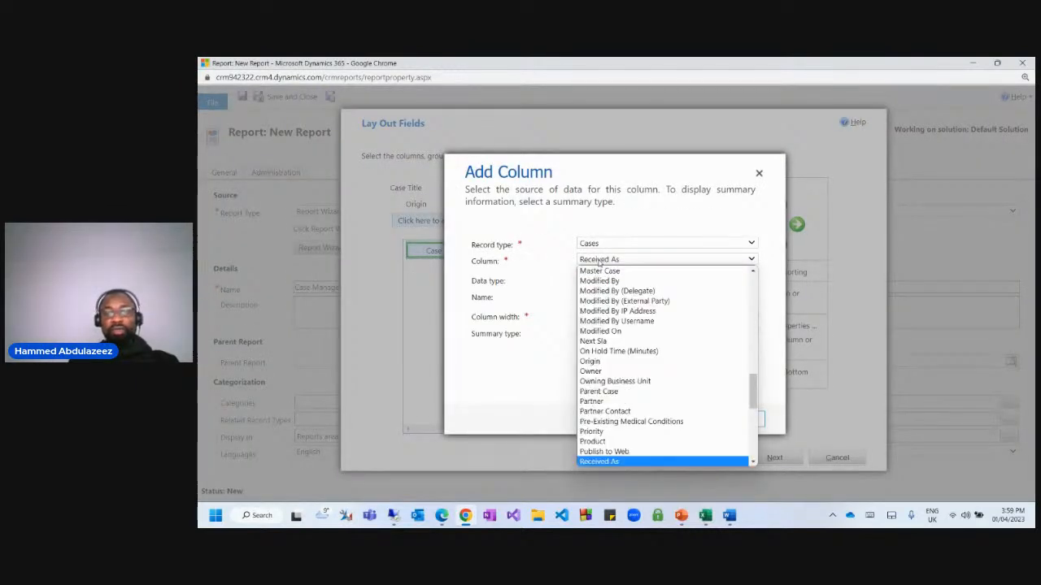
key(e)
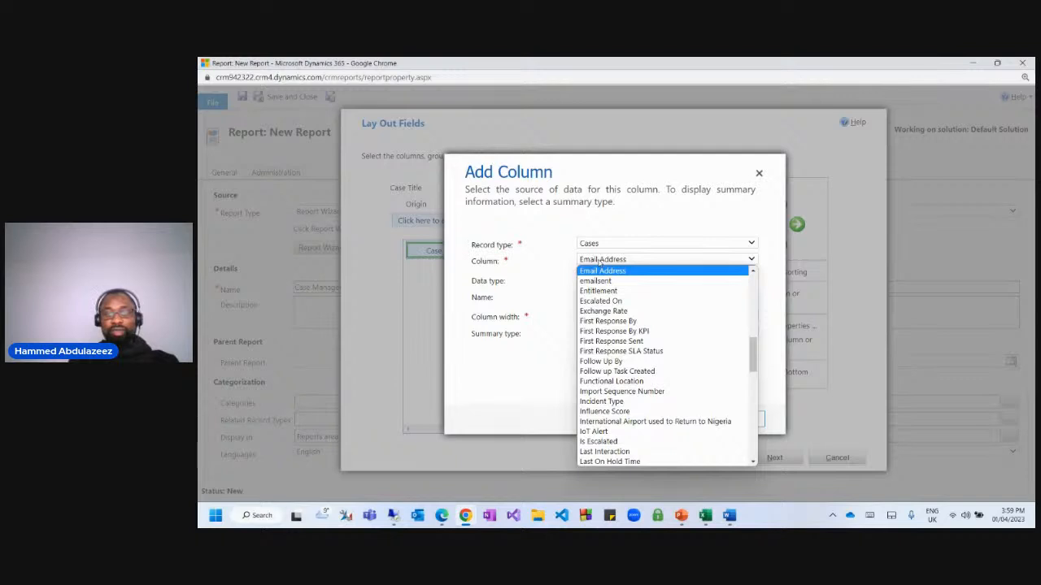
key(Down)
key(Down)
key(Down)
key(Down)
key(Down)
key(Down)
key(Down)
key(Down)
key(Down)
key(Down)
key(Down)
key(Down)
key(Down)
key(Down)
key(Down)
key(Down)
key(Down)
key(Down)
key(Down)
key(Down)
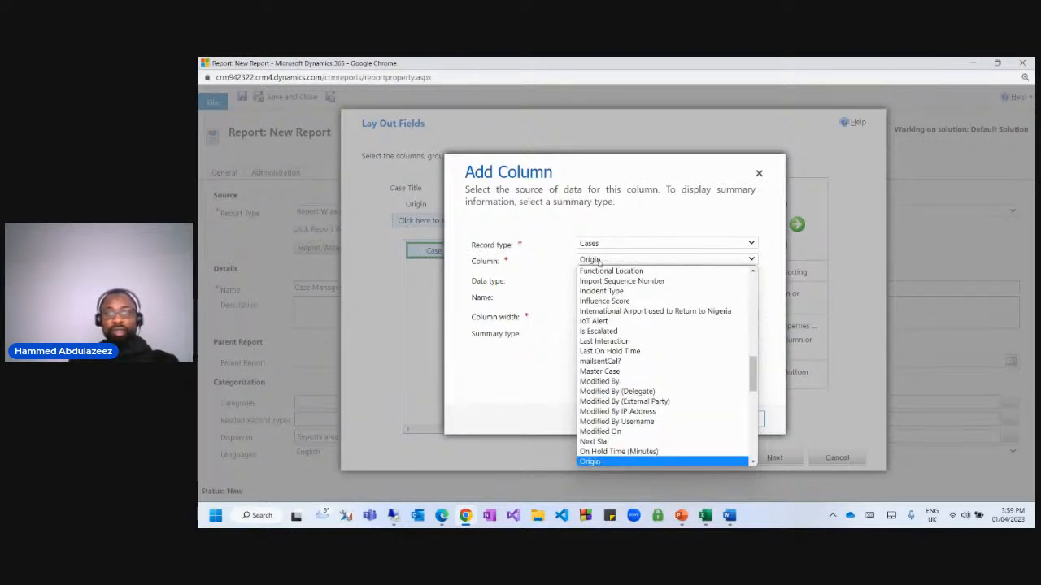
key(Return)
click(674, 417)
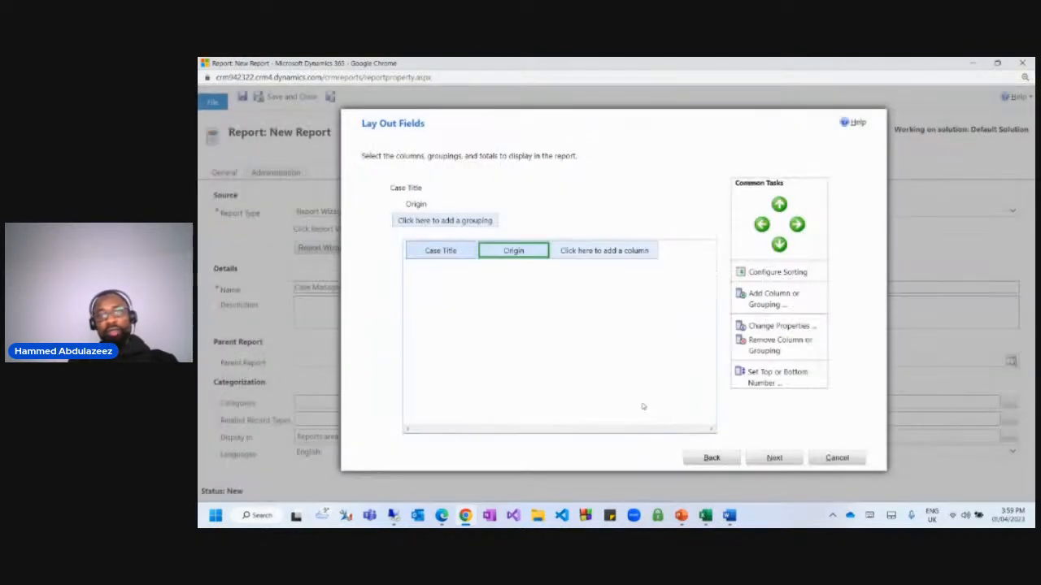
Add a Case Type column and move it ahead of Origin.
click(574, 252)
click(603, 260)
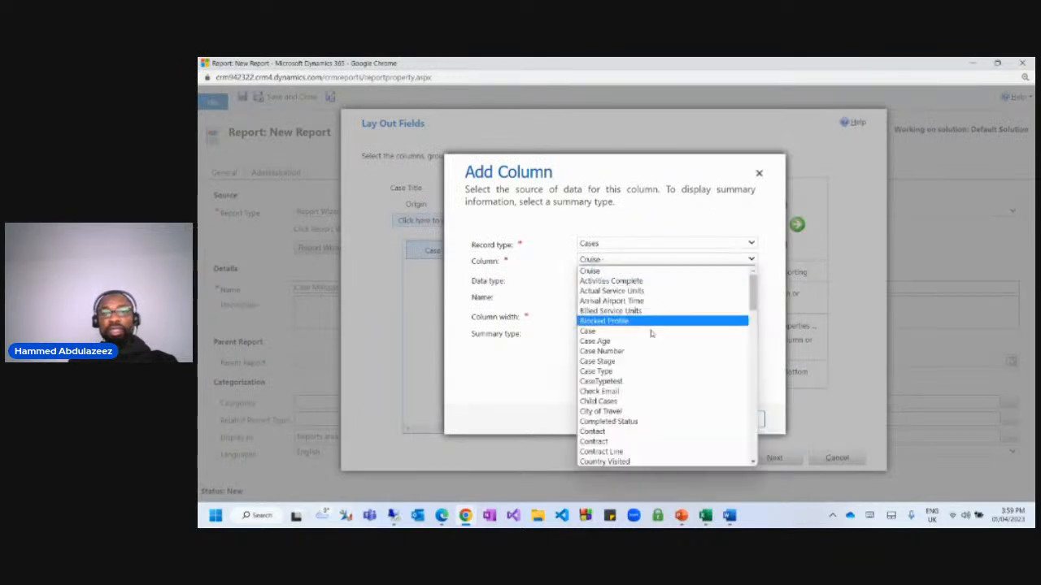
click(600, 372)
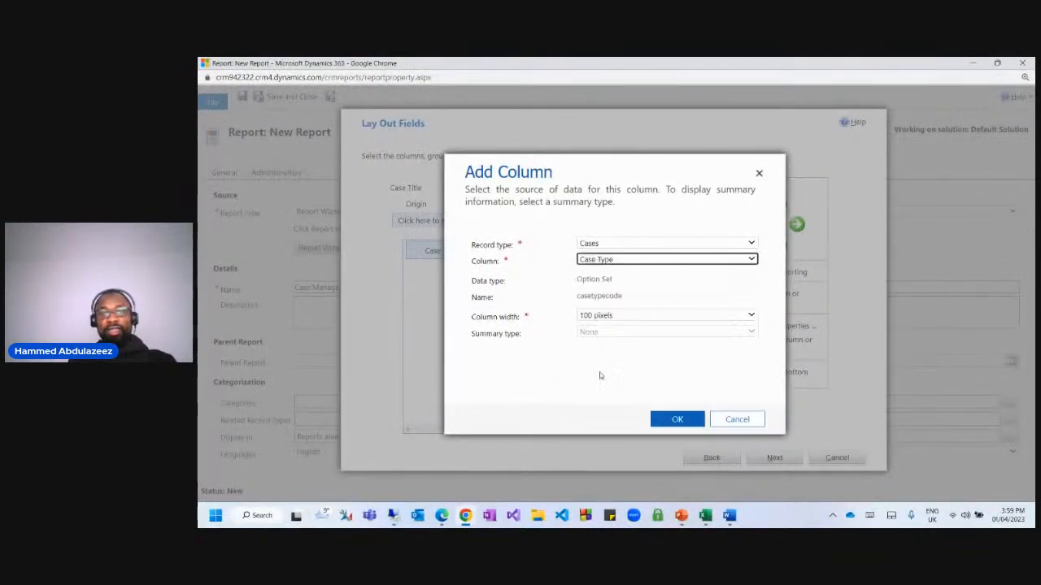
click(678, 420)
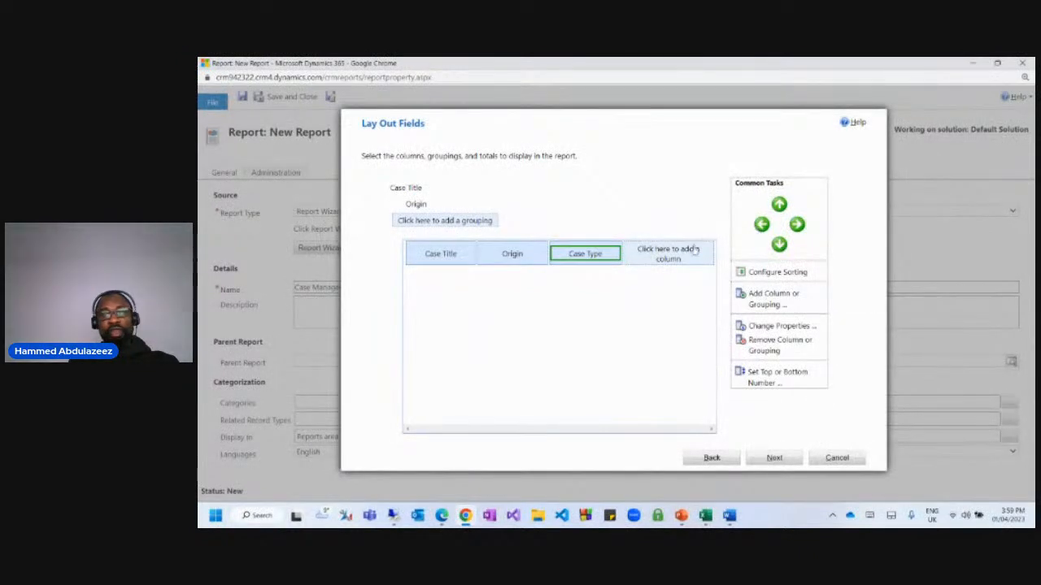
click(761, 224)
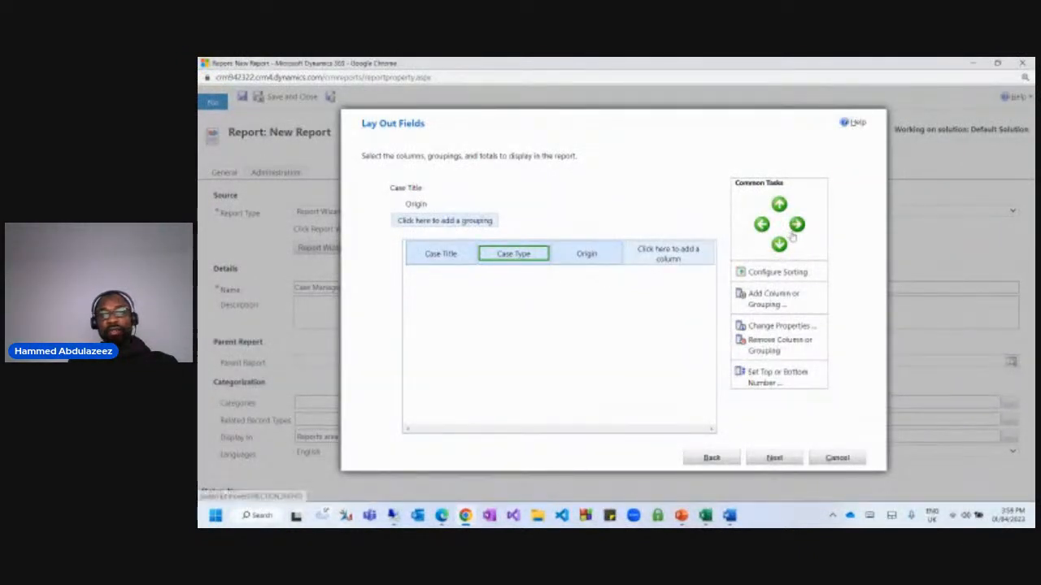
click(417, 220)
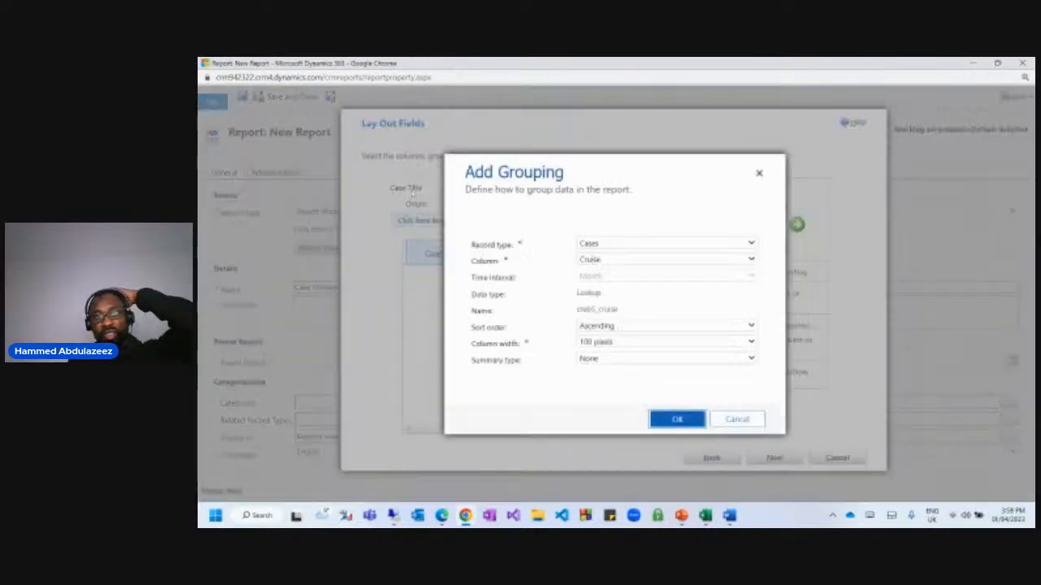
click(759, 175)
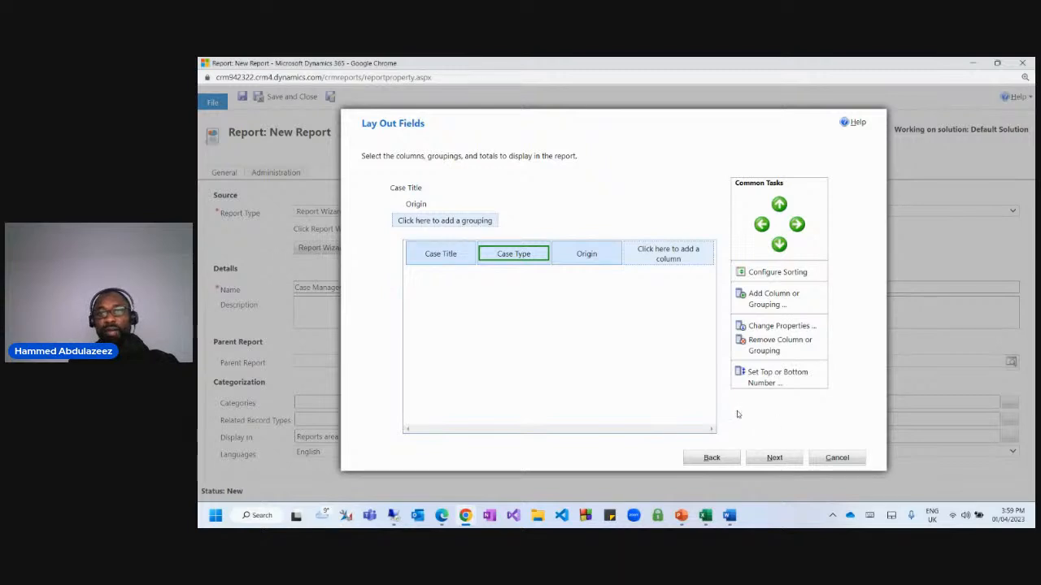
Move through the format and summary pages and finish creating the report.
click(773, 460)
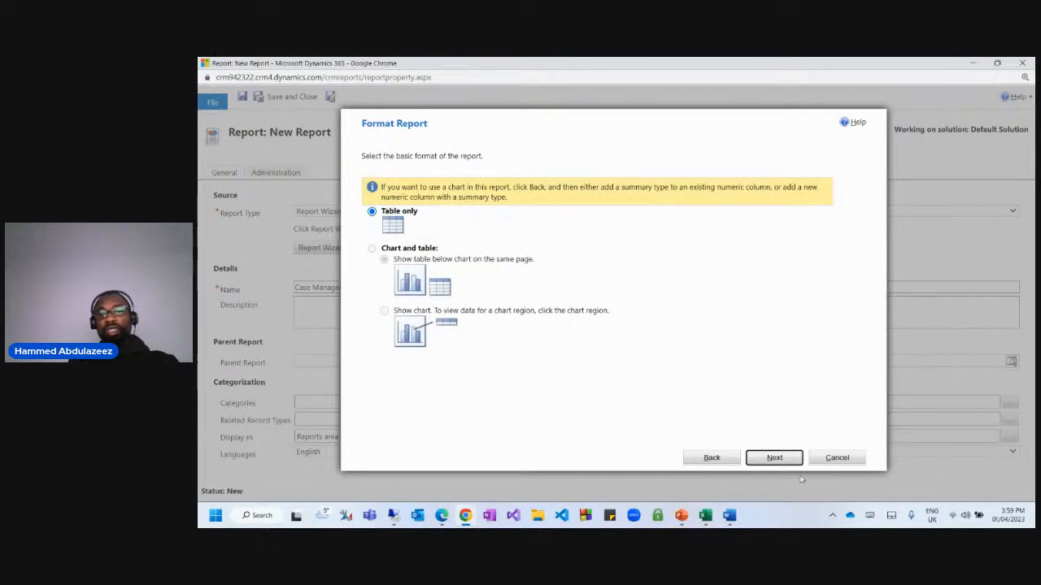
click(774, 458)
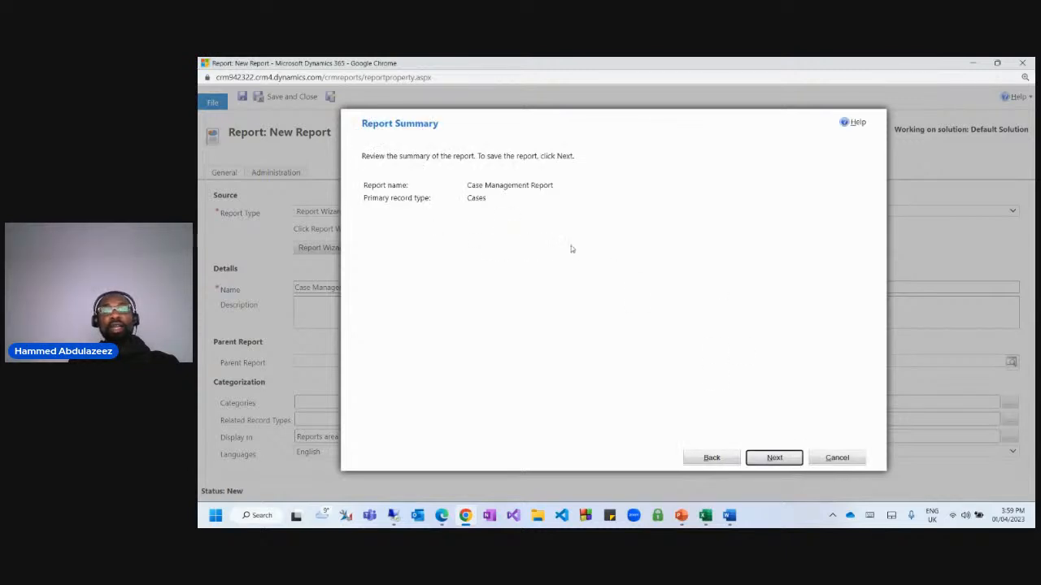
drag(474, 187, 543, 186)
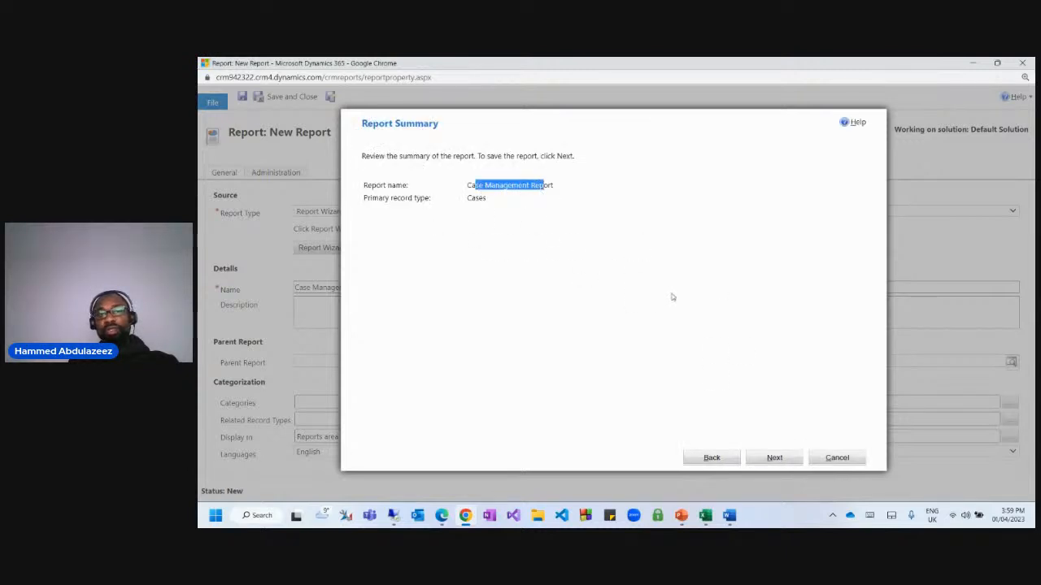
click(774, 458)
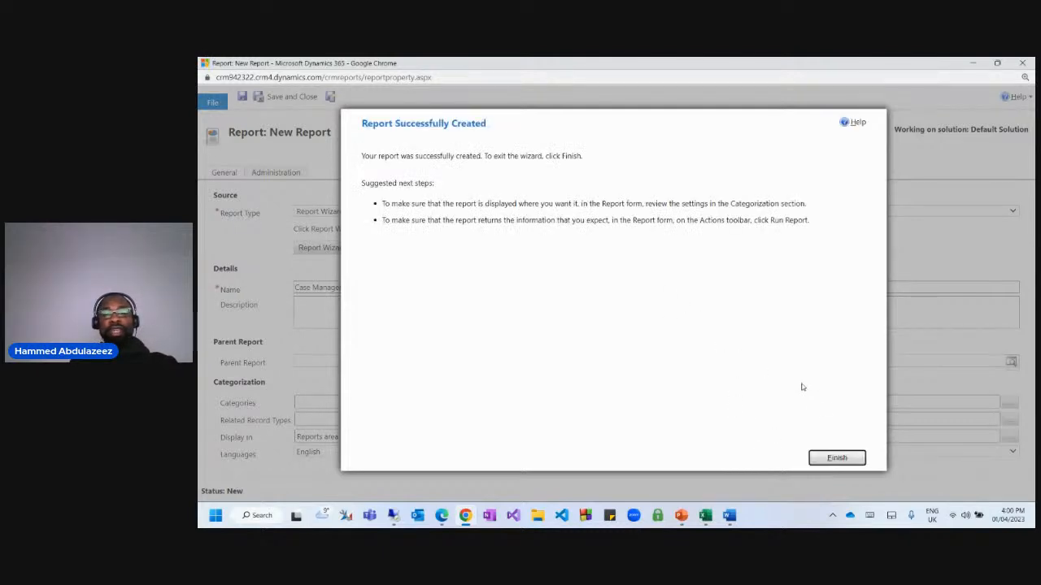
click(836, 458)
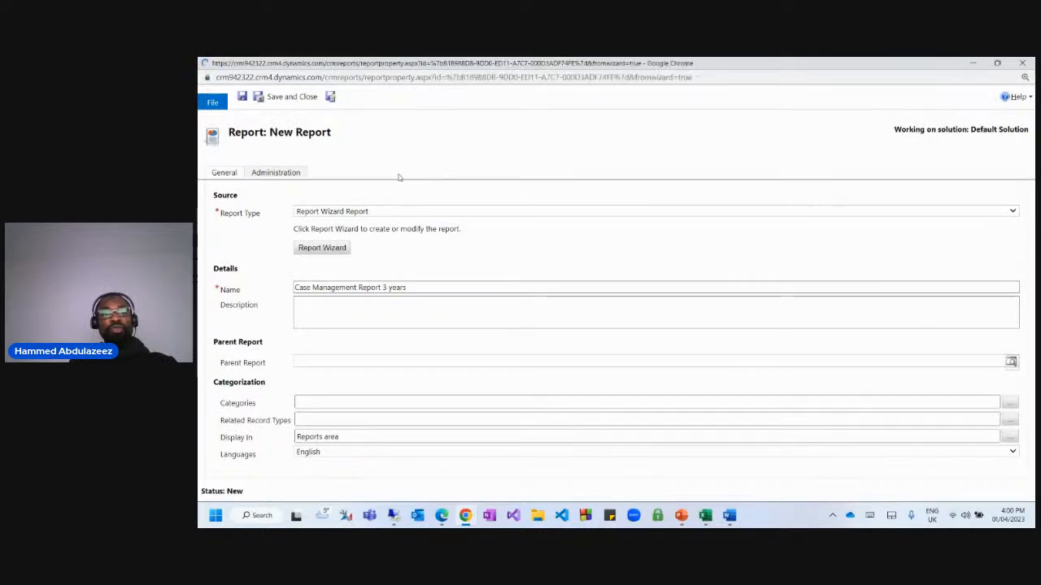
Save the report, preview it, then close it and return to the reports list.
click(242, 98)
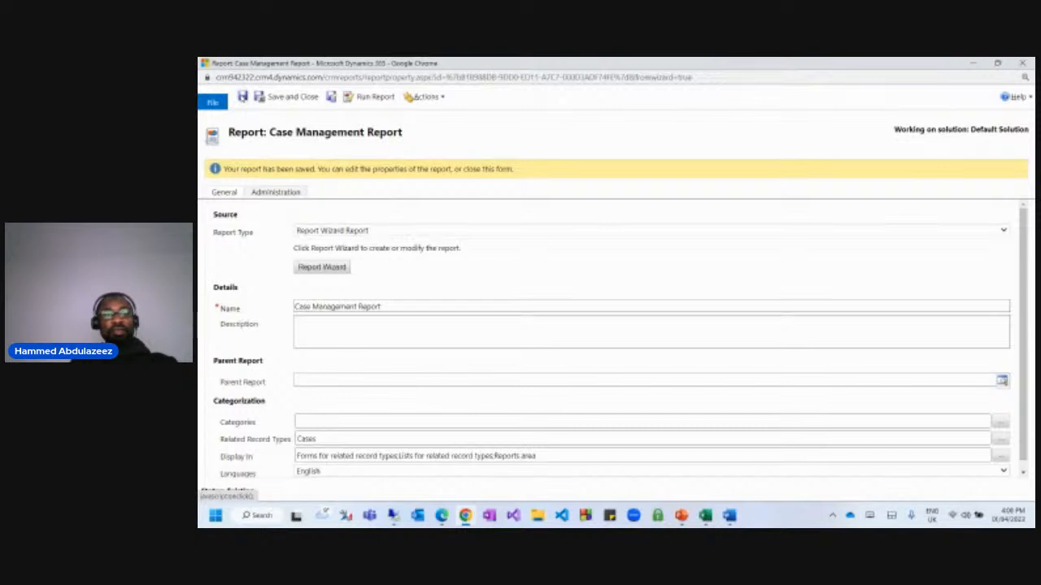
click(376, 97)
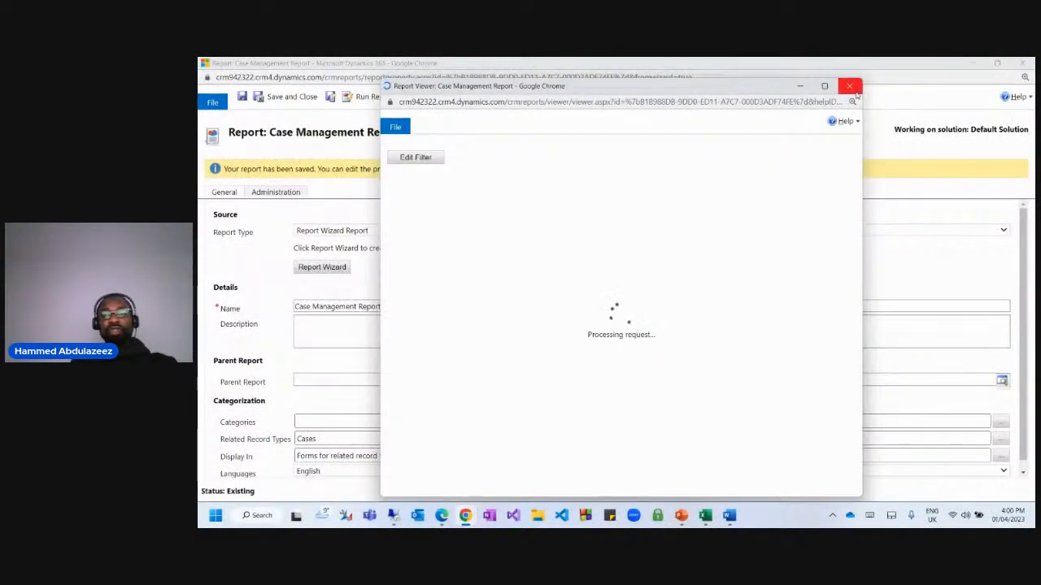
click(852, 88)
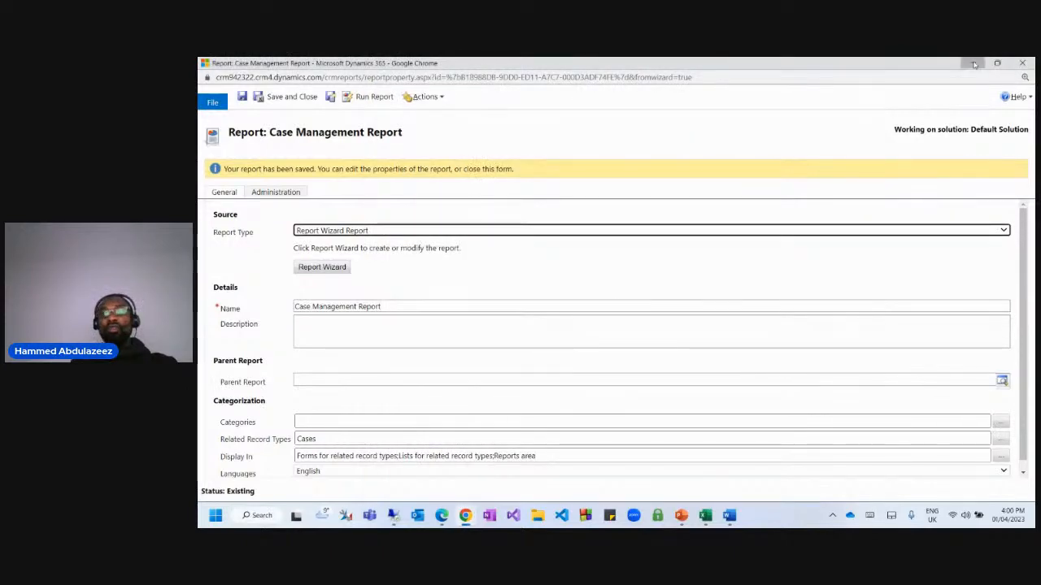
click(973, 63)
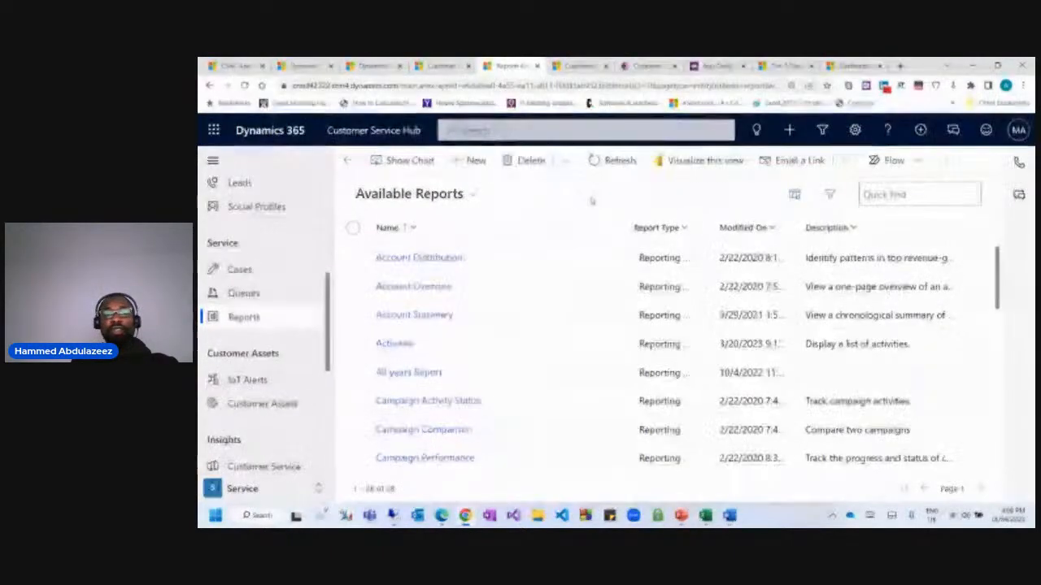
Search the reports for 'case' and run the Case Management Report.
click(884, 196)
text(case)
key(Return)
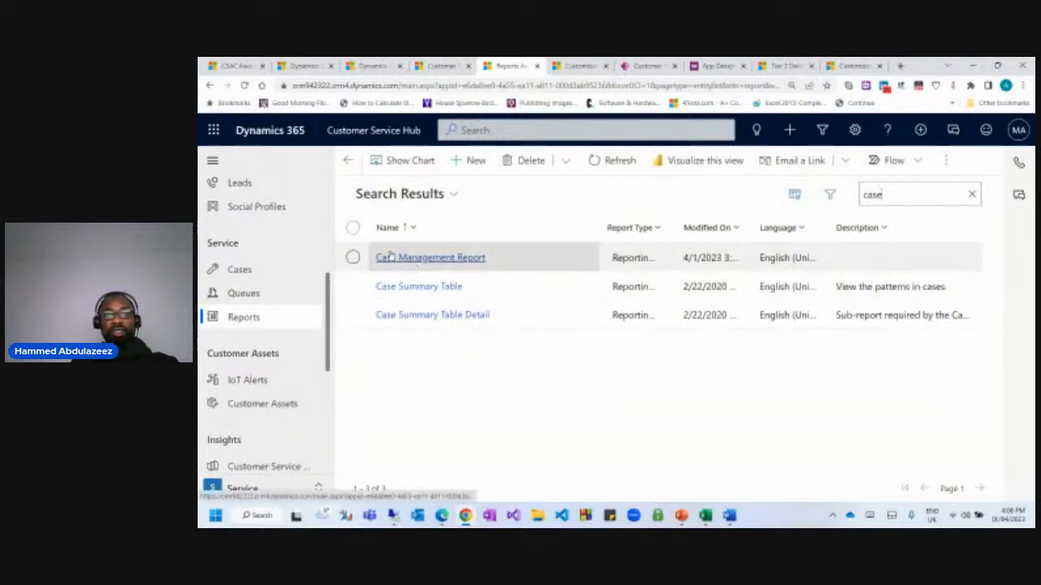
click(351, 257)
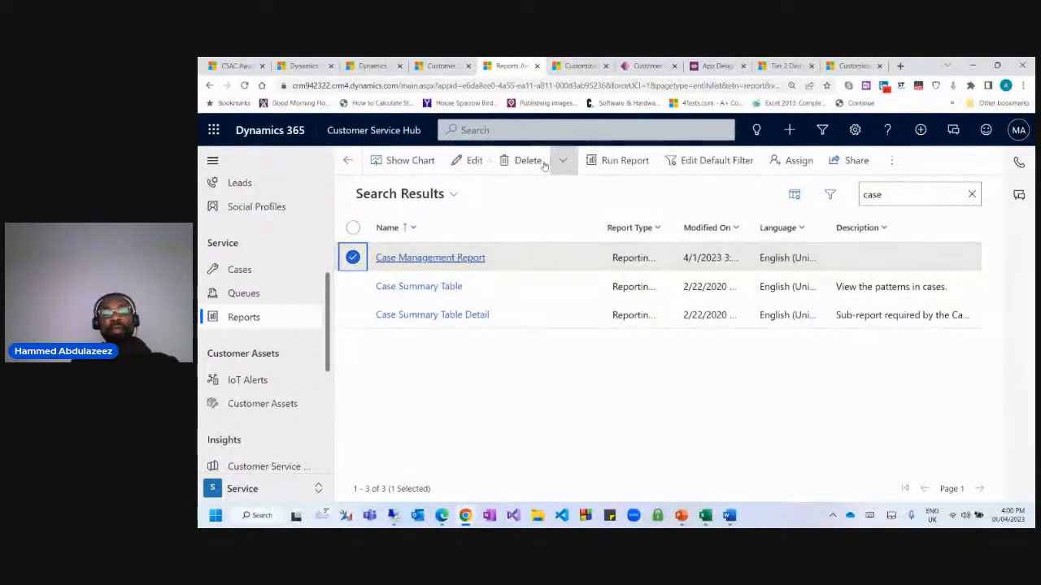
click(628, 161)
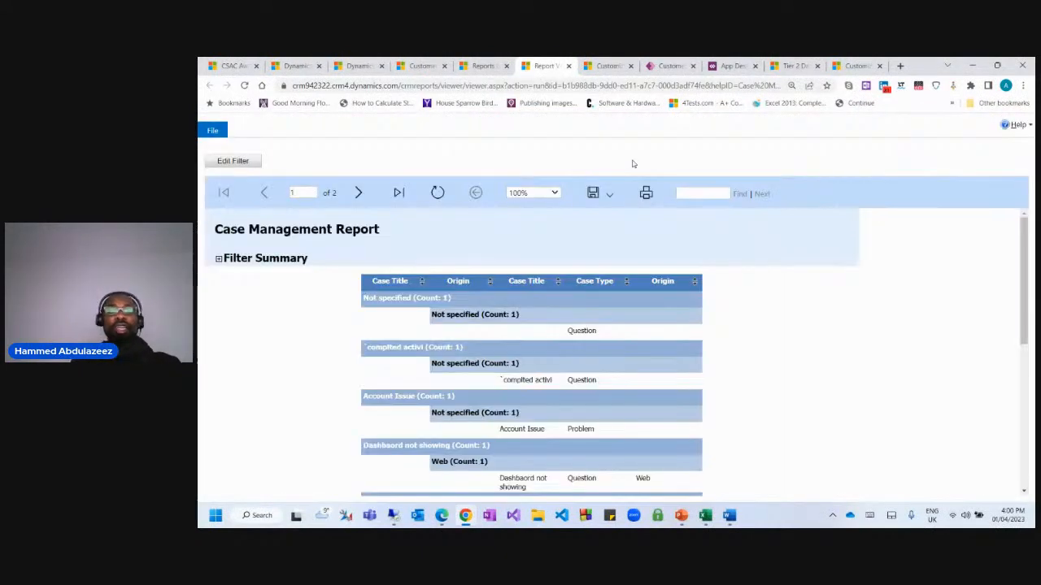
Review the grouped case listing and its group counts, such as the Phone count.
scroll(744, 391, down, 5)
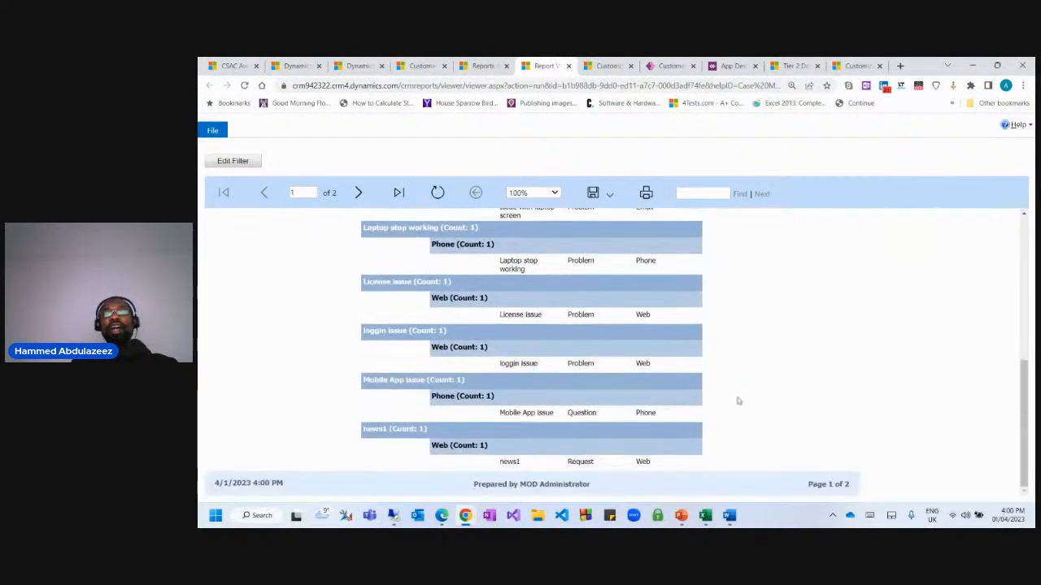
scroll(743, 404, up, 5)
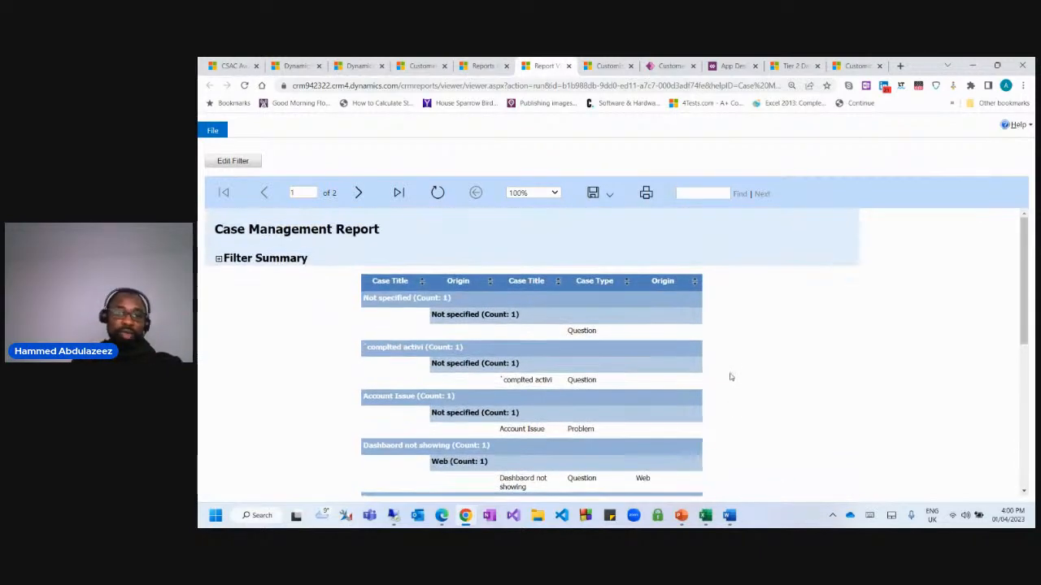
scroll(748, 381, down, 10)
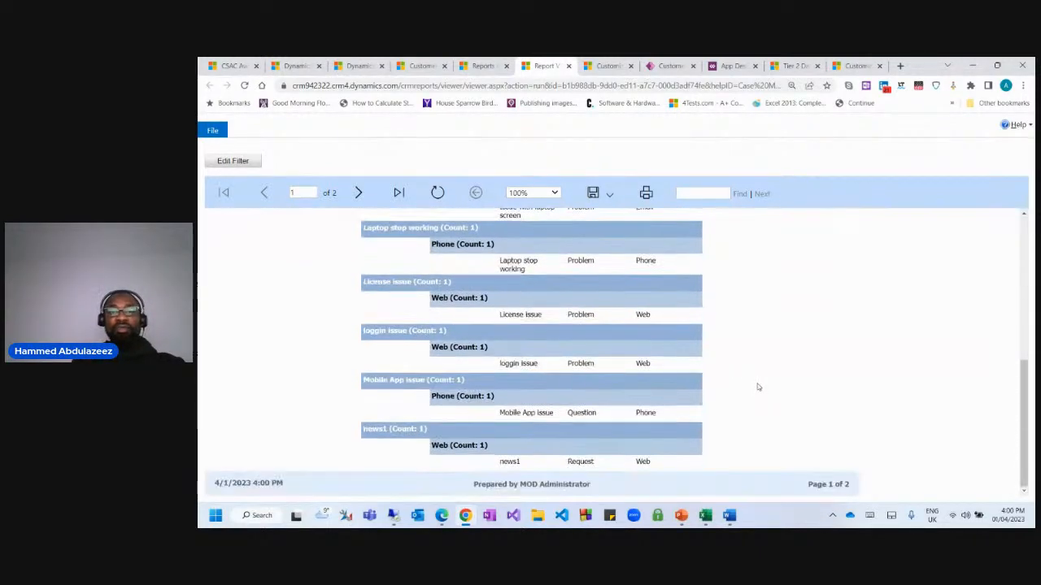
scroll(758, 389, up, 10)
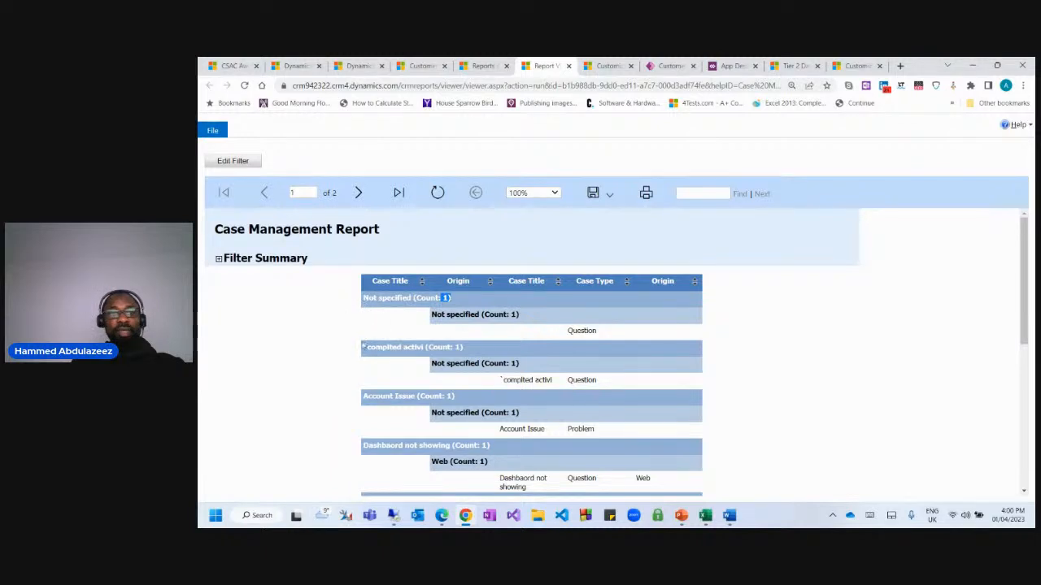
drag(365, 347, 460, 347)
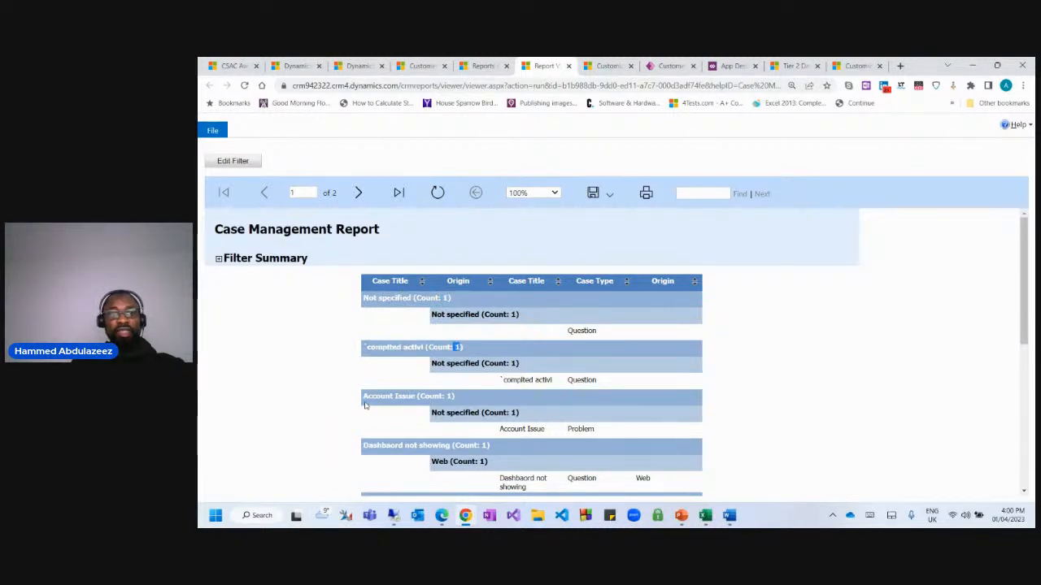
drag(364, 396, 415, 396)
scroll(412, 378, down, 1)
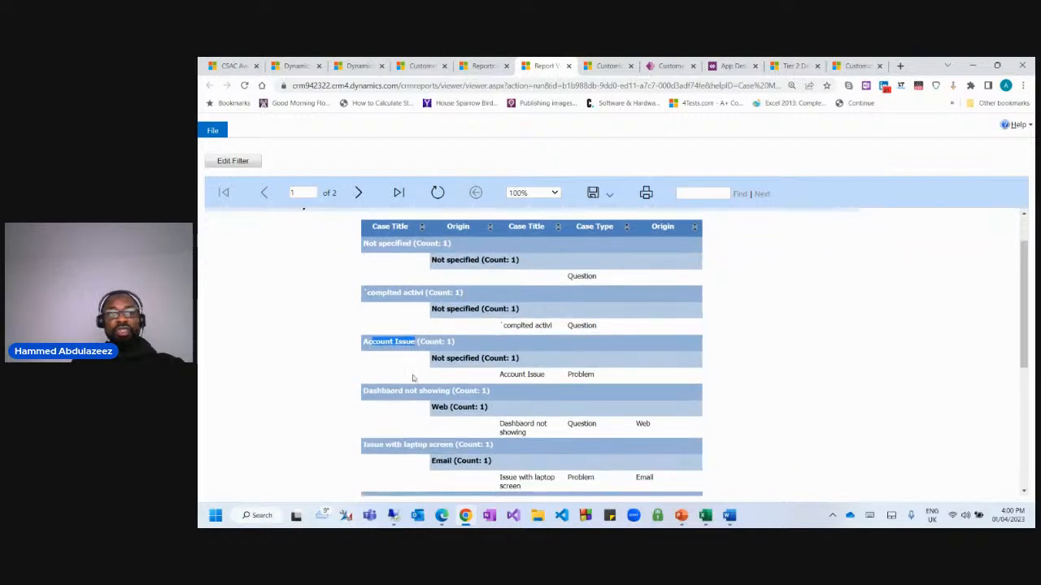
click(370, 354)
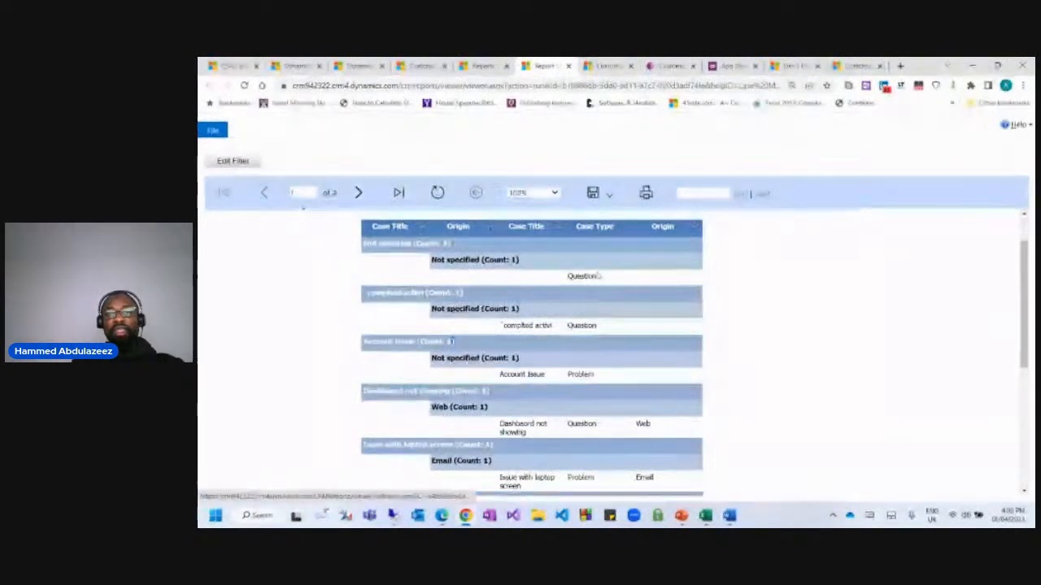
scroll(665, 462, down, 5)
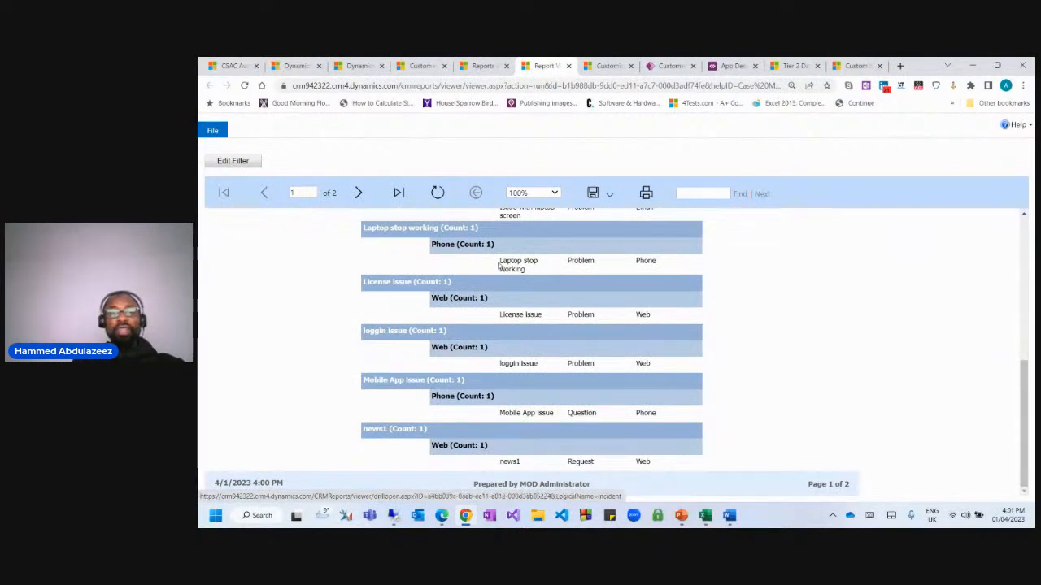
scroll(479, 285, up, 1)
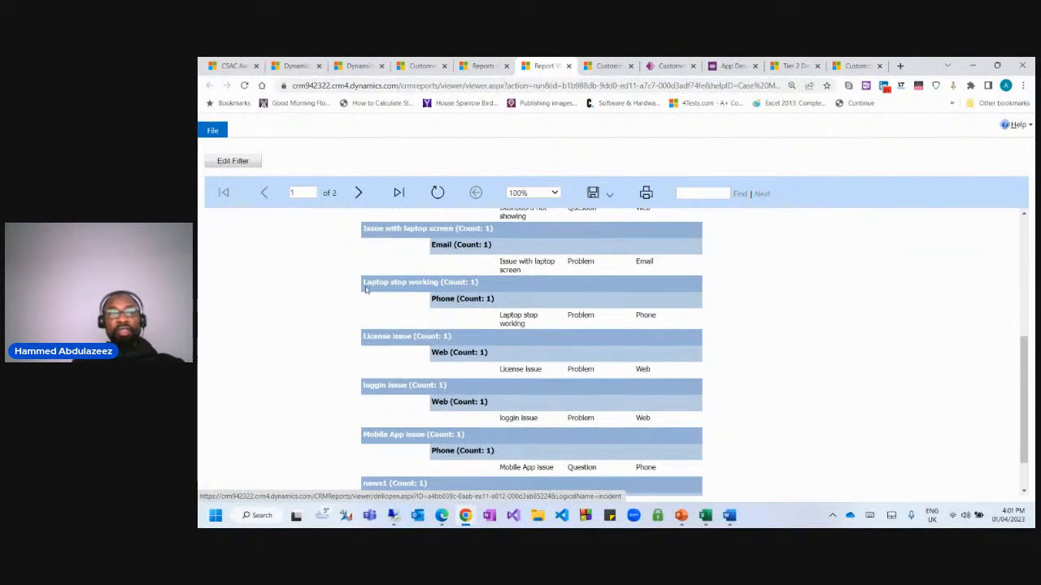
drag(435, 299, 485, 298)
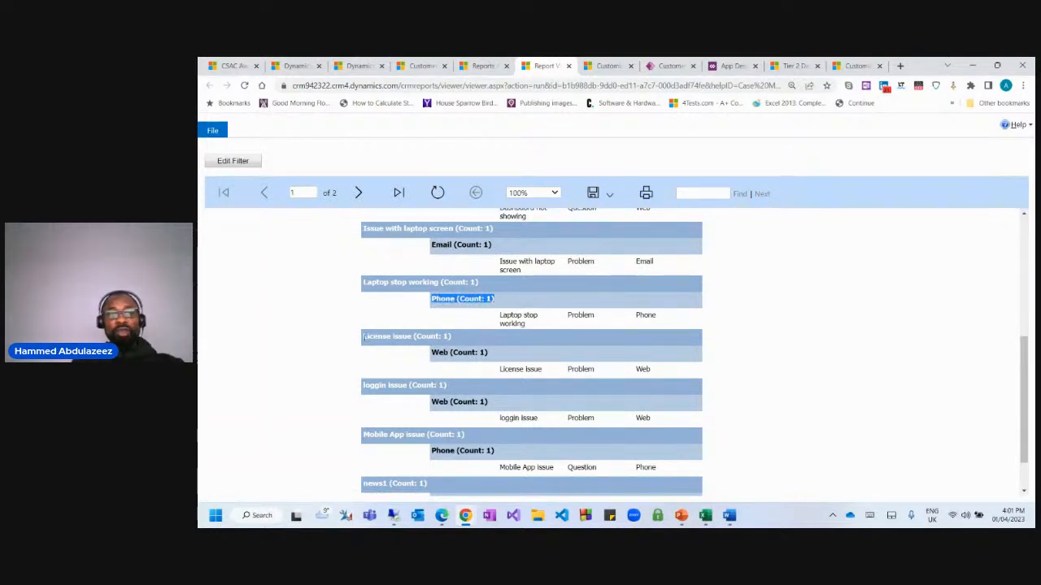
drag(364, 337, 452, 337)
scroll(460, 328, up, 5)
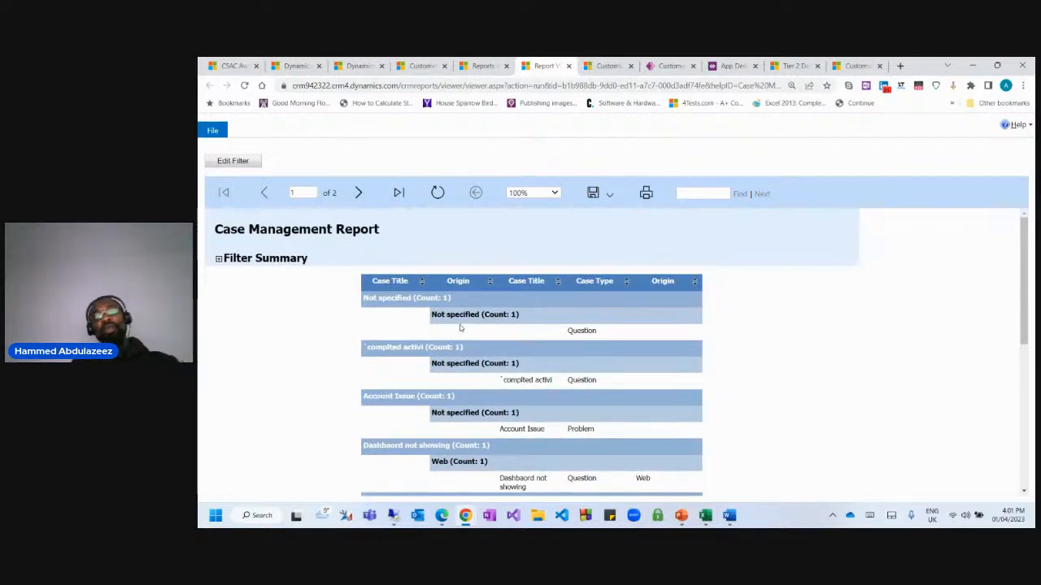
Change the report filter's Case Type condition field to Origin.
click(235, 163)
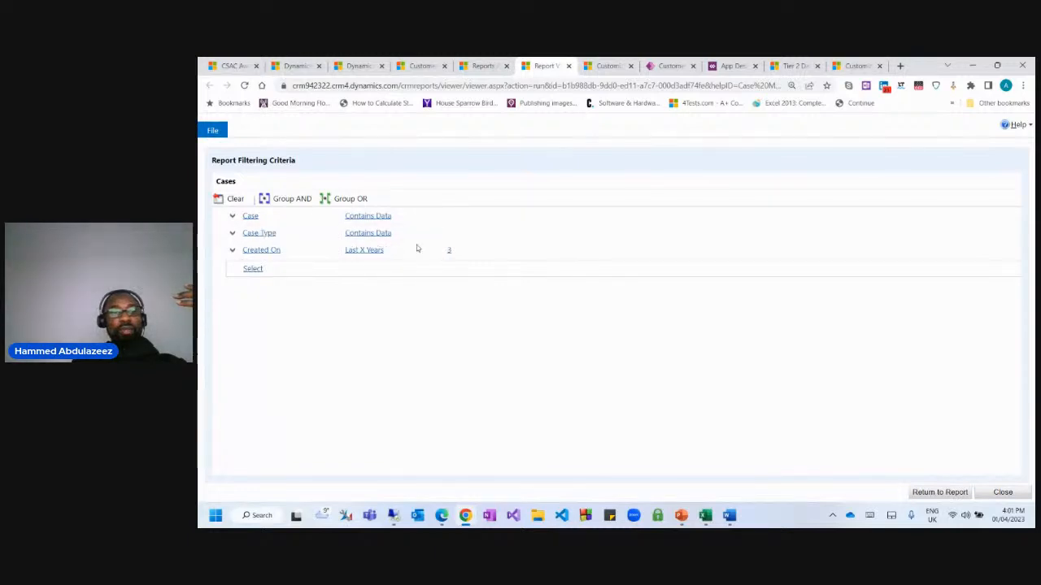
click(273, 233)
click(504, 349)
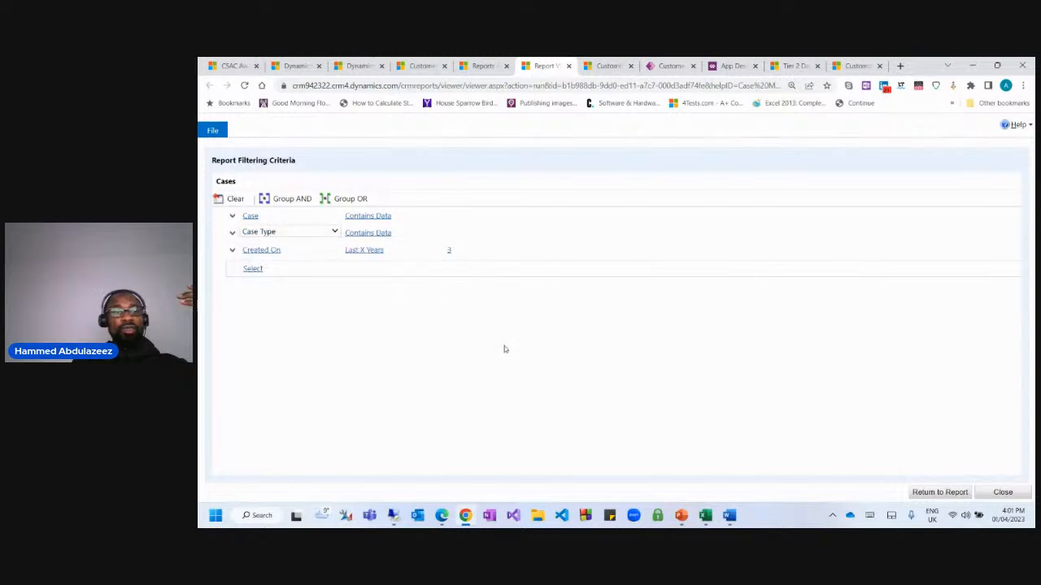
click(301, 237)
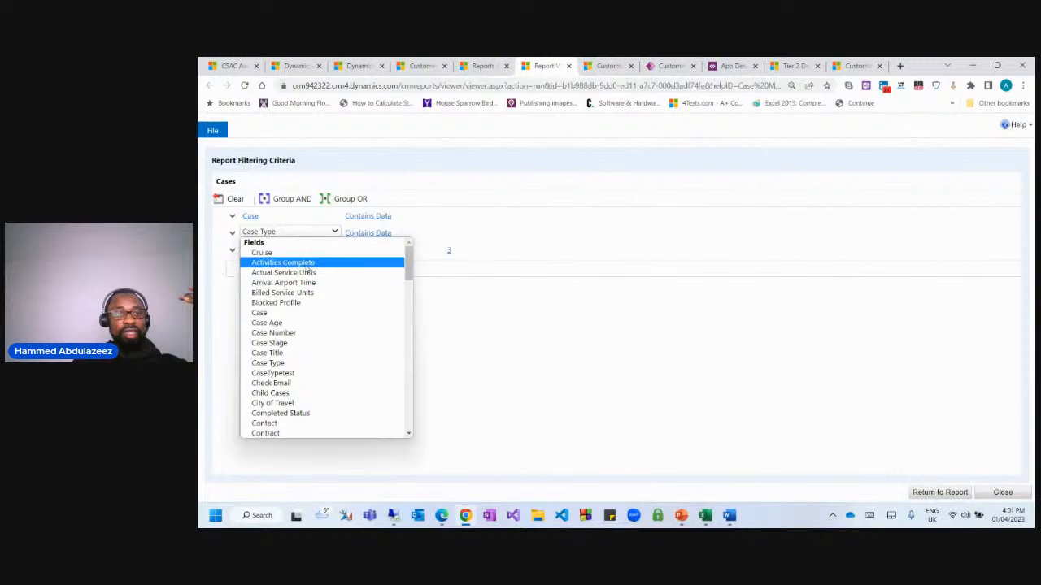
scroll(317, 345, down, 3)
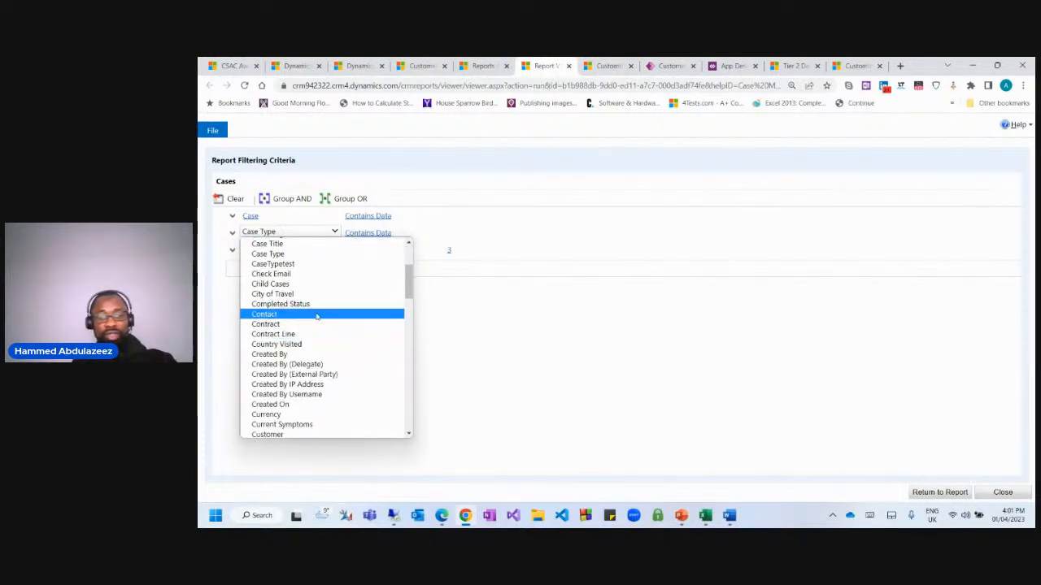
text(or)
key(Return)
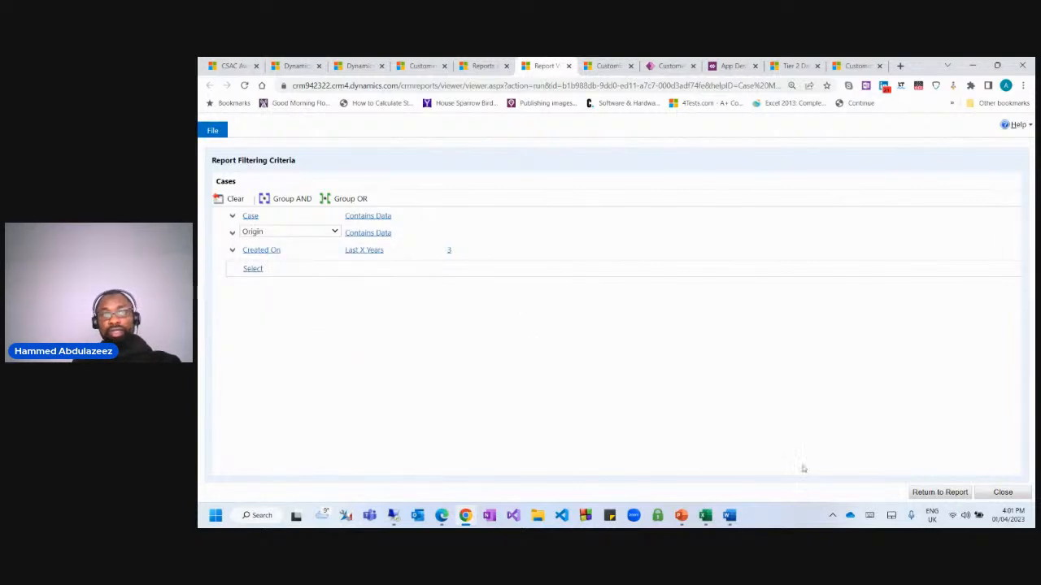
Rerun the report with the Origin filter and go back to the reports list.
click(944, 492)
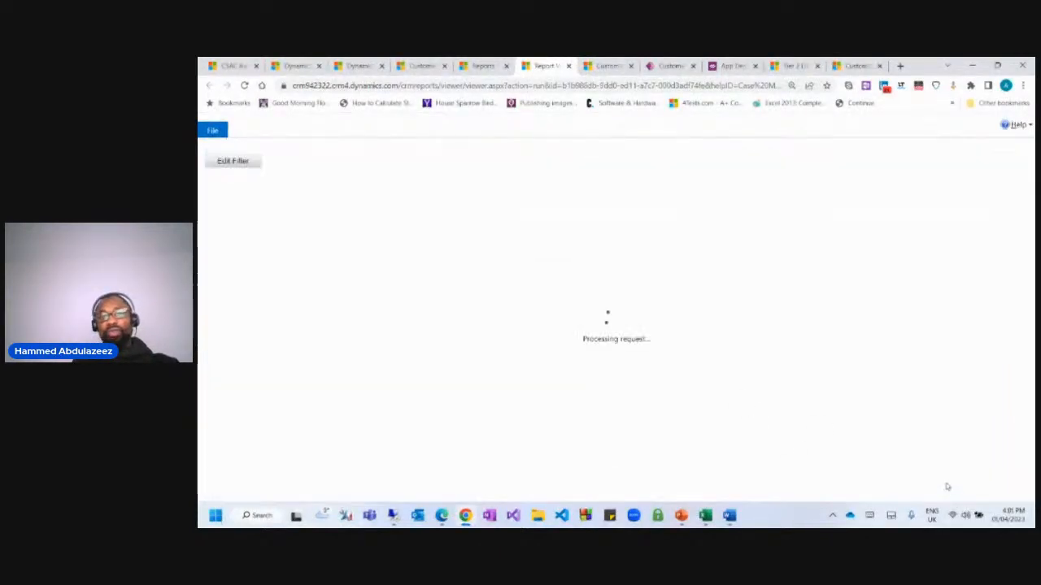
scroll(588, 349, down, 10)
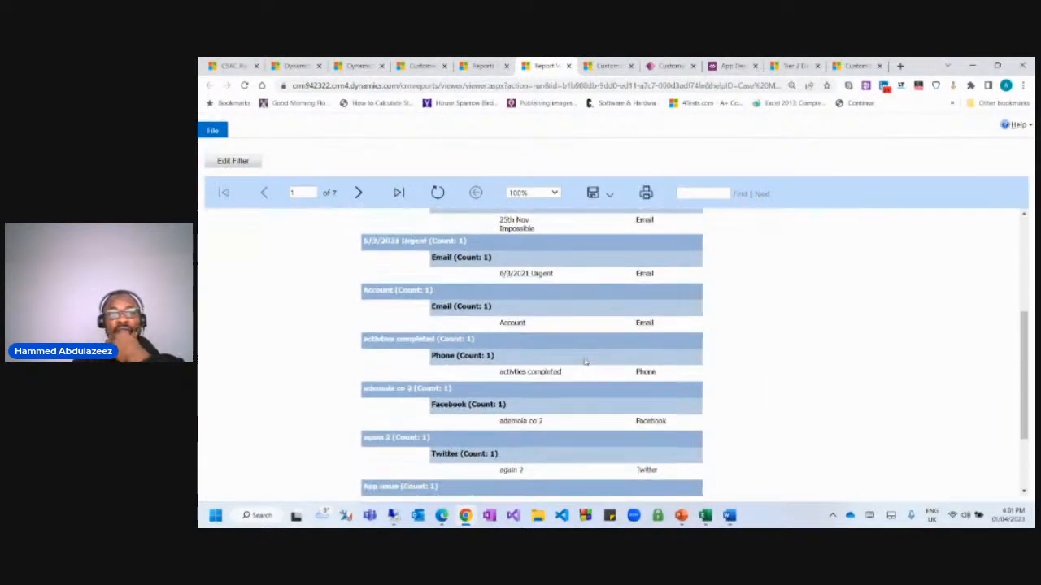
scroll(602, 362, up, 3)
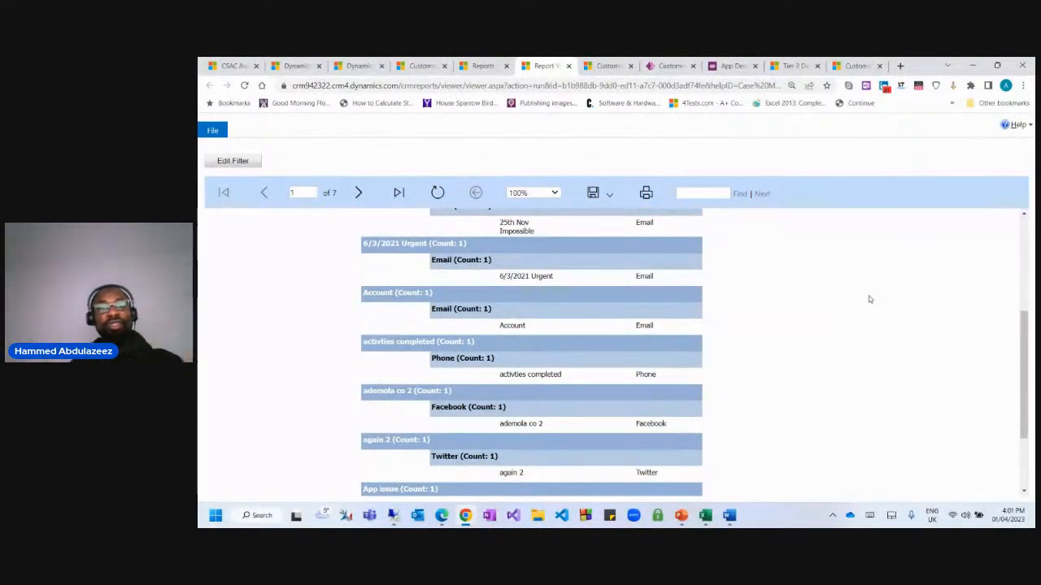
click(484, 66)
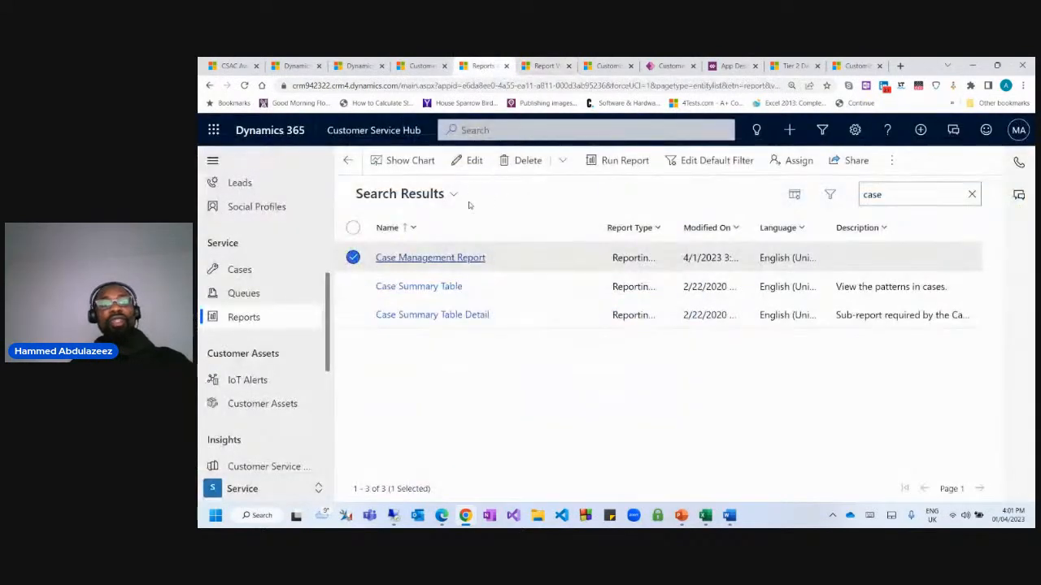
Go back to the Customer Service Manager Dashboard and look through the dashboard selector.
click(434, 70)
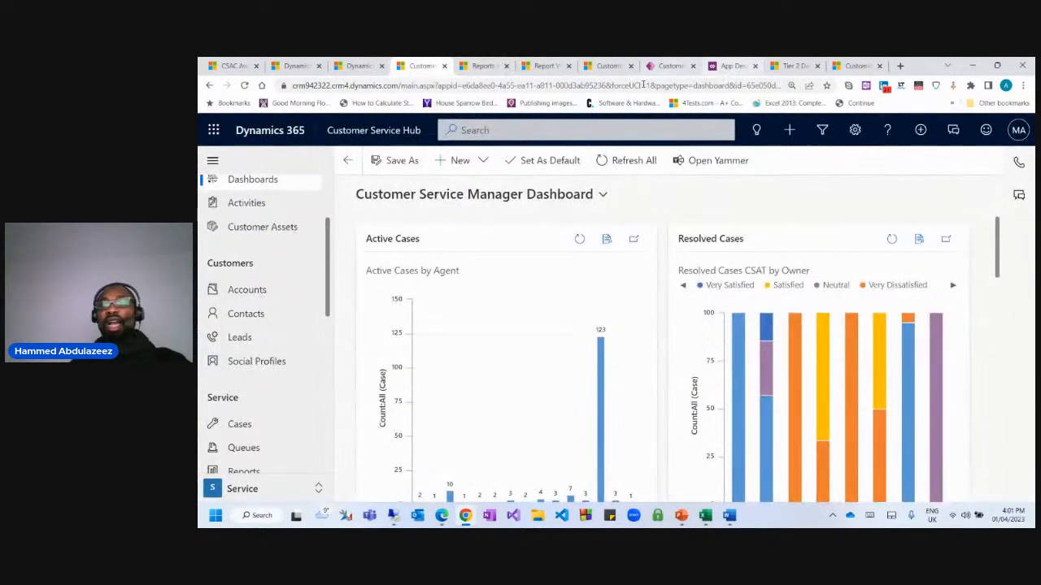
click(601, 198)
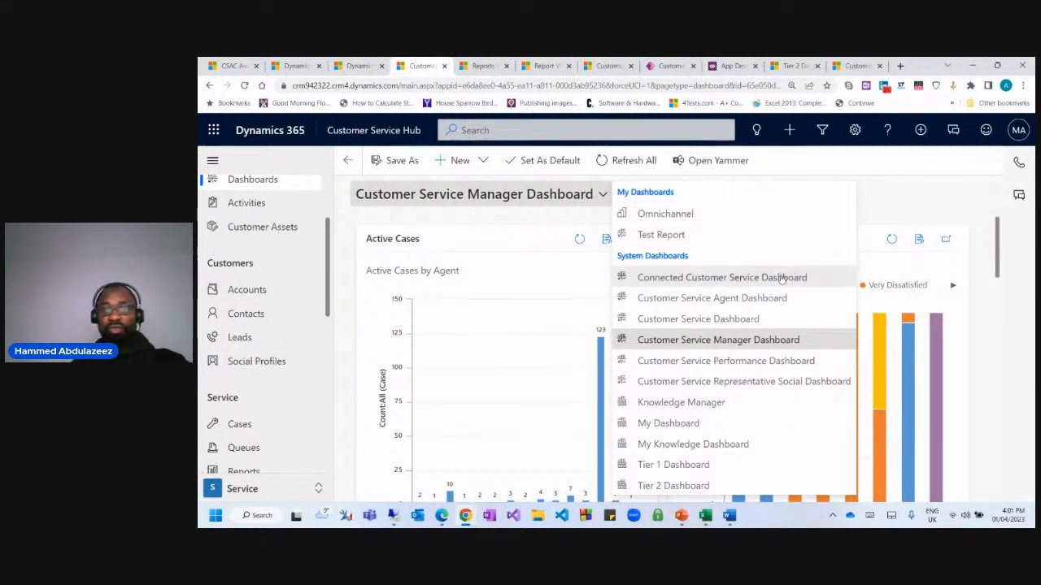
click(902, 186)
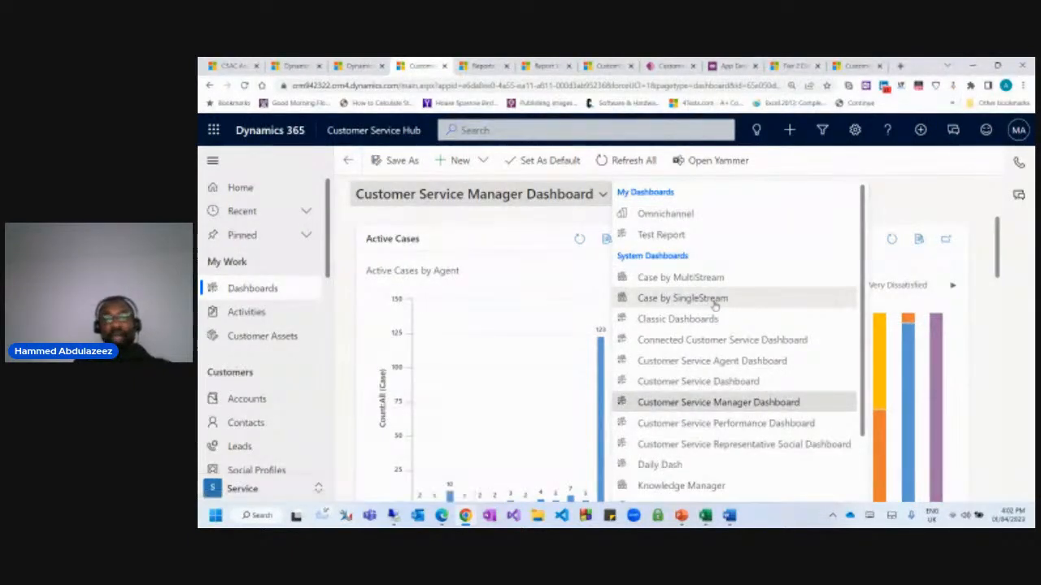
scroll(714, 313, down, 1)
scroll(716, 317, down, 2)
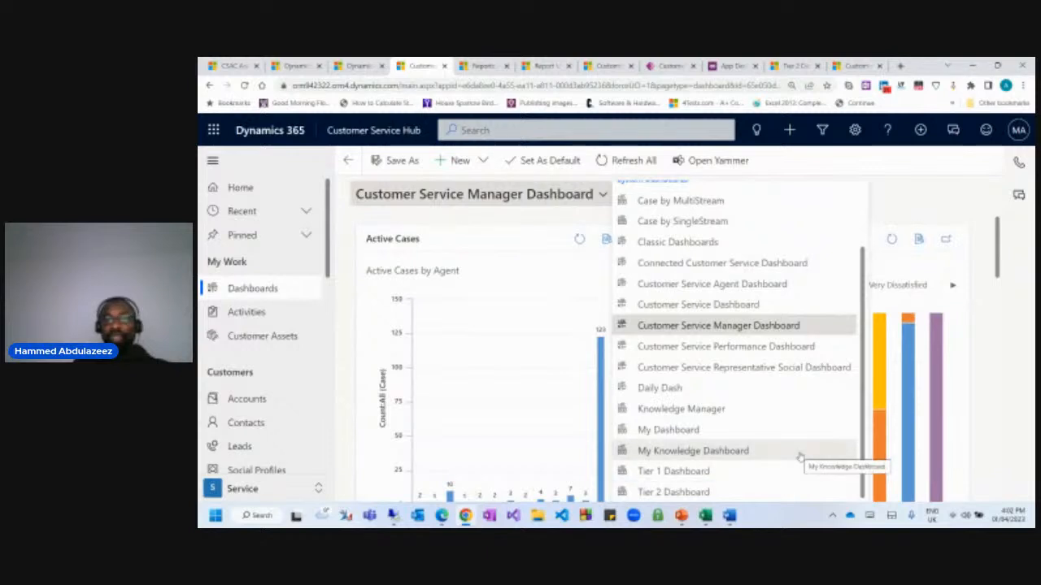
scroll(800, 457, up, 2)
scroll(800, 452, up, 1)
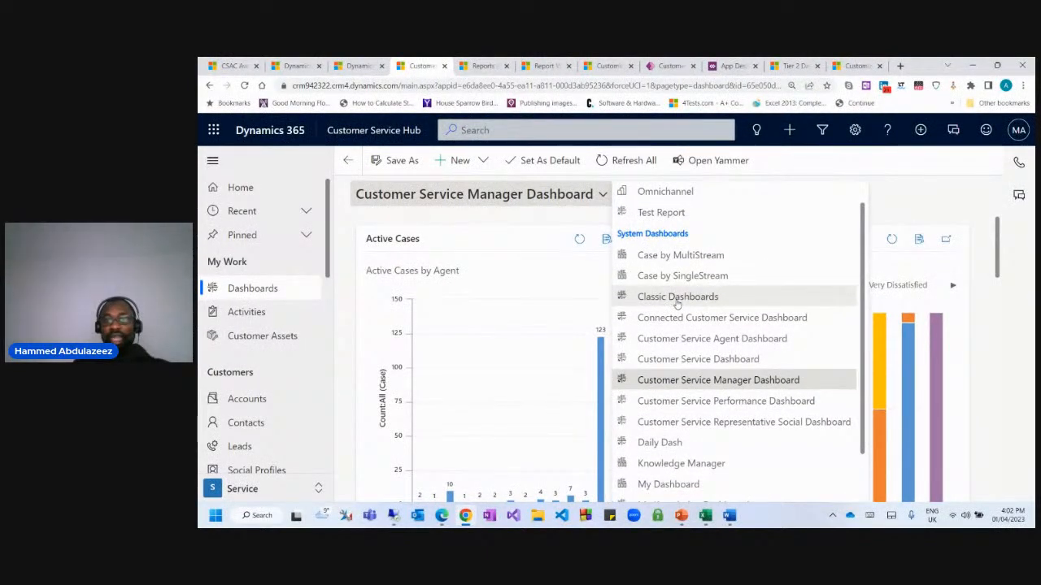
scroll(725, 395, down, 2)
scroll(716, 382, up, 3)
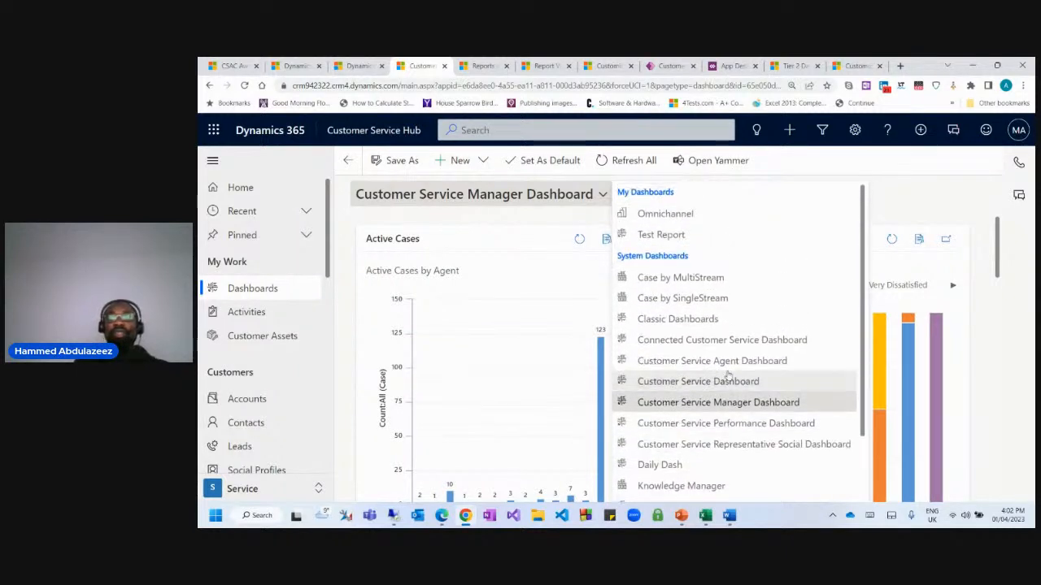
View the Case by MultiStream streams, then switch to Case by SingleStream.
click(668, 278)
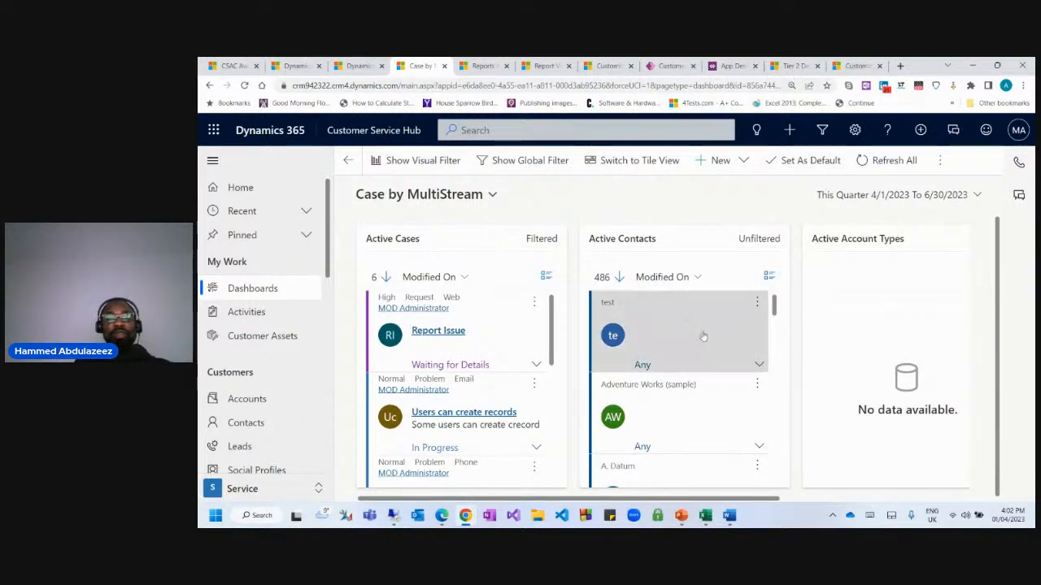
scroll(704, 340, down, 5)
scroll(656, 360, up, 5)
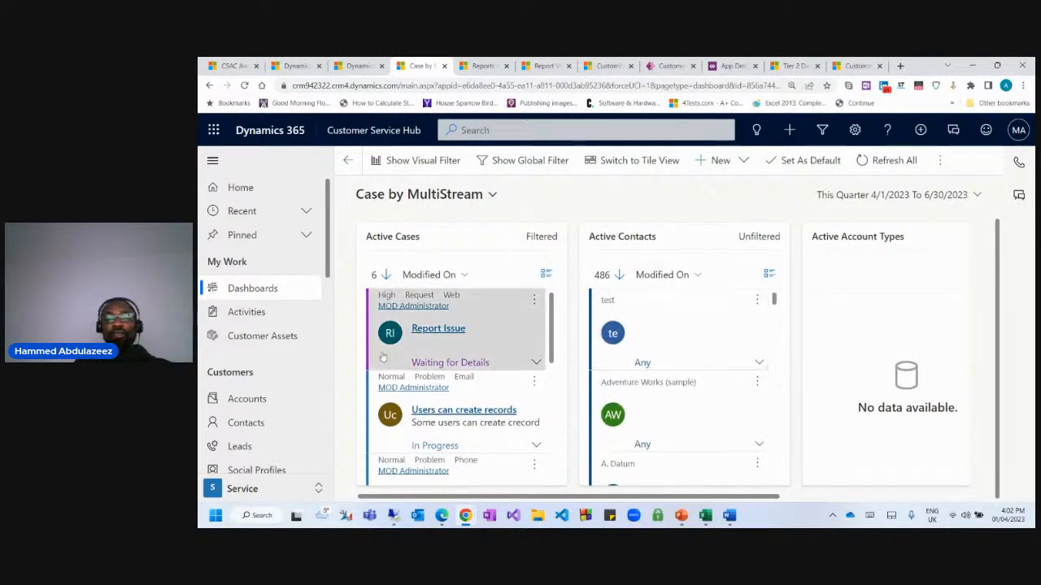
scroll(455, 374, down, 3)
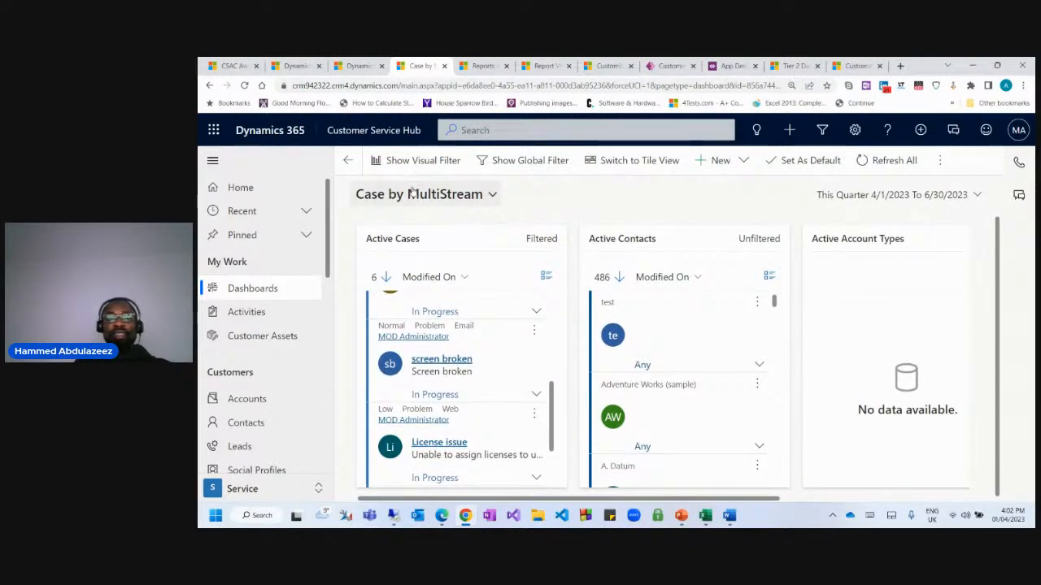
click(414, 193)
click(561, 299)
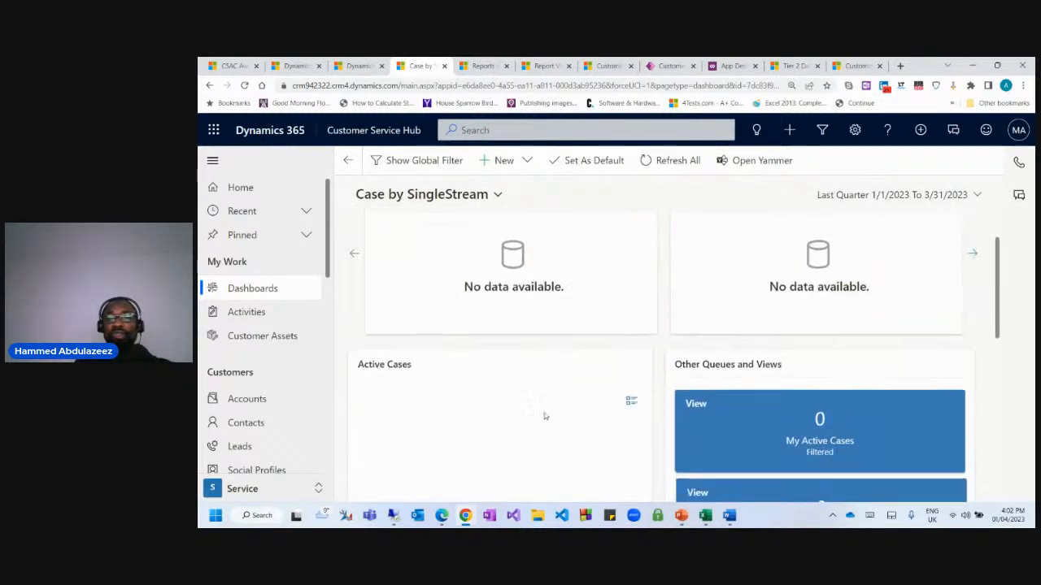
Apply a custom time frame from 1/1/2021 to 3/31/2023 to the dashboard.
click(917, 203)
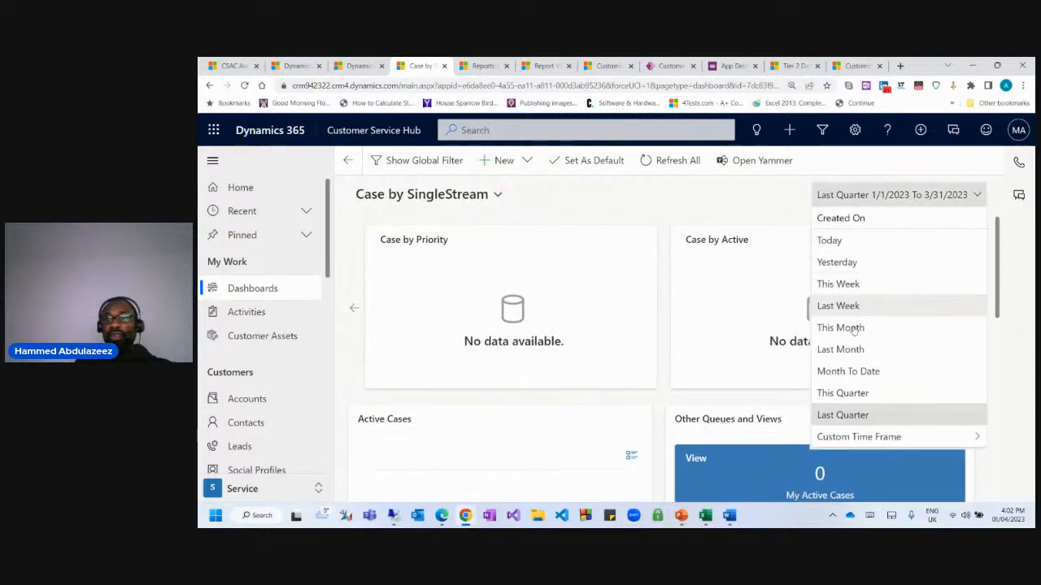
click(857, 433)
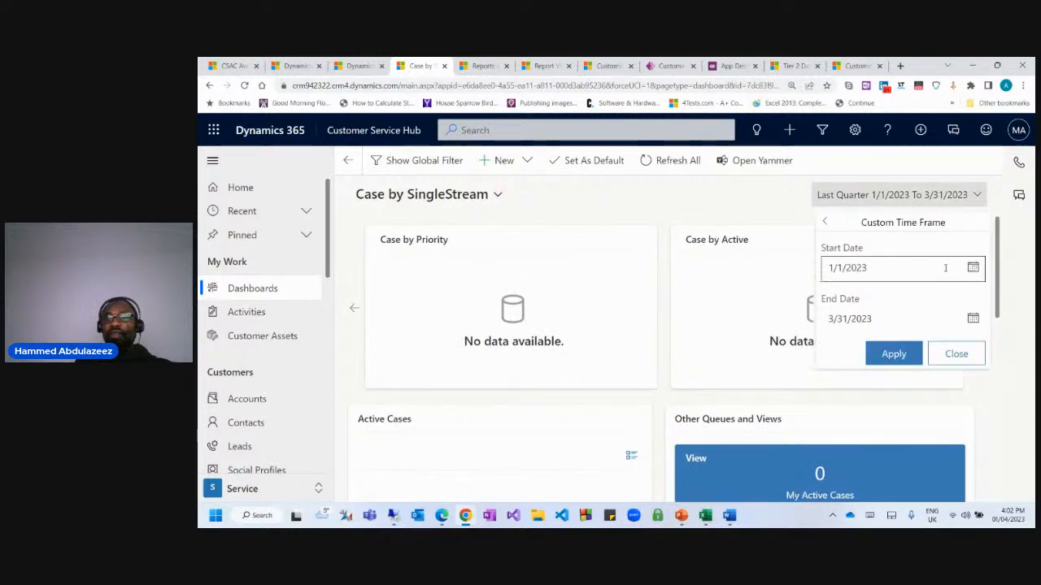
click(900, 271)
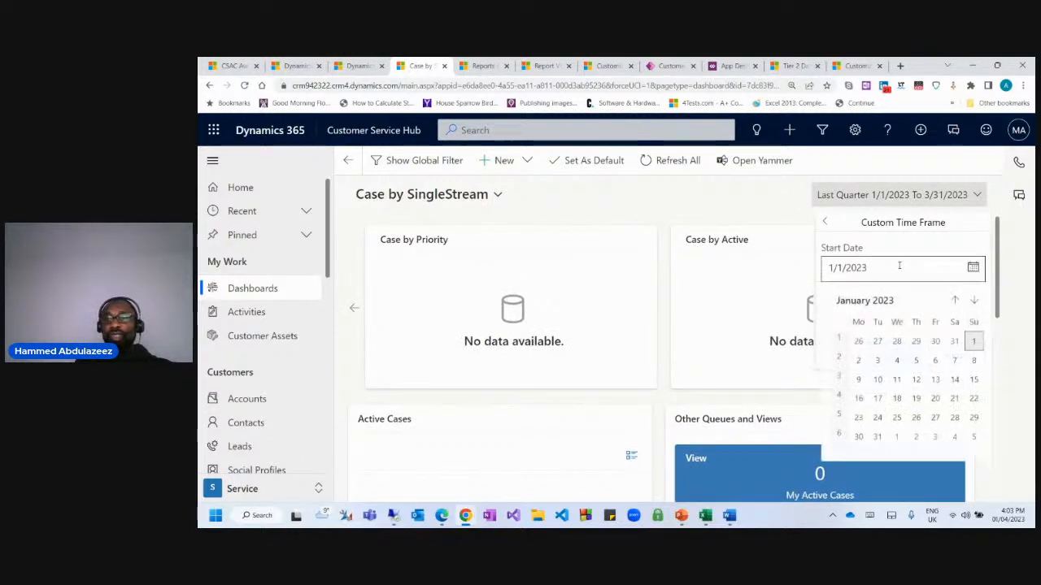
click(882, 263)
key(BackSpace)
text(1)
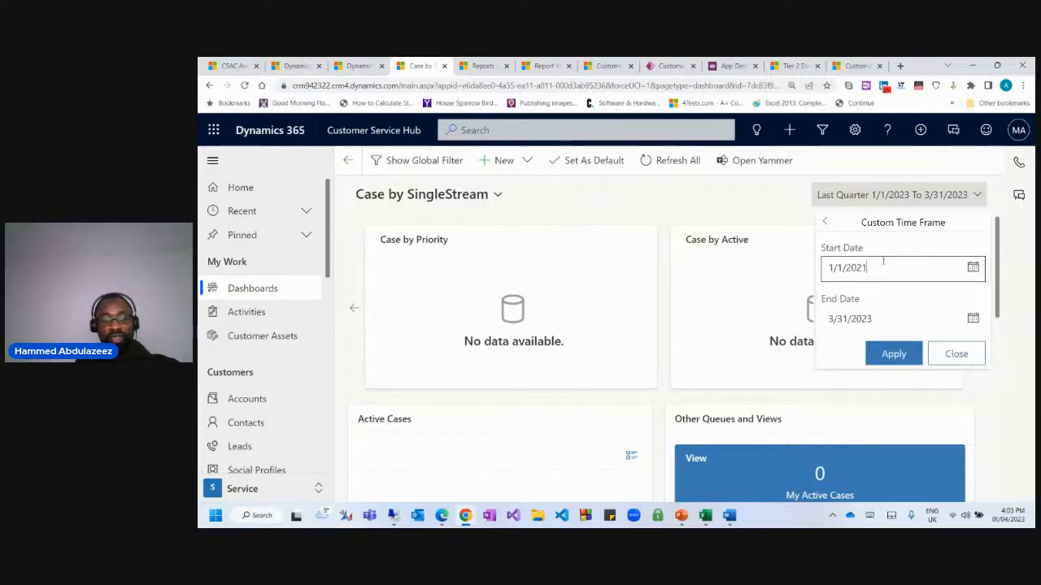
click(892, 354)
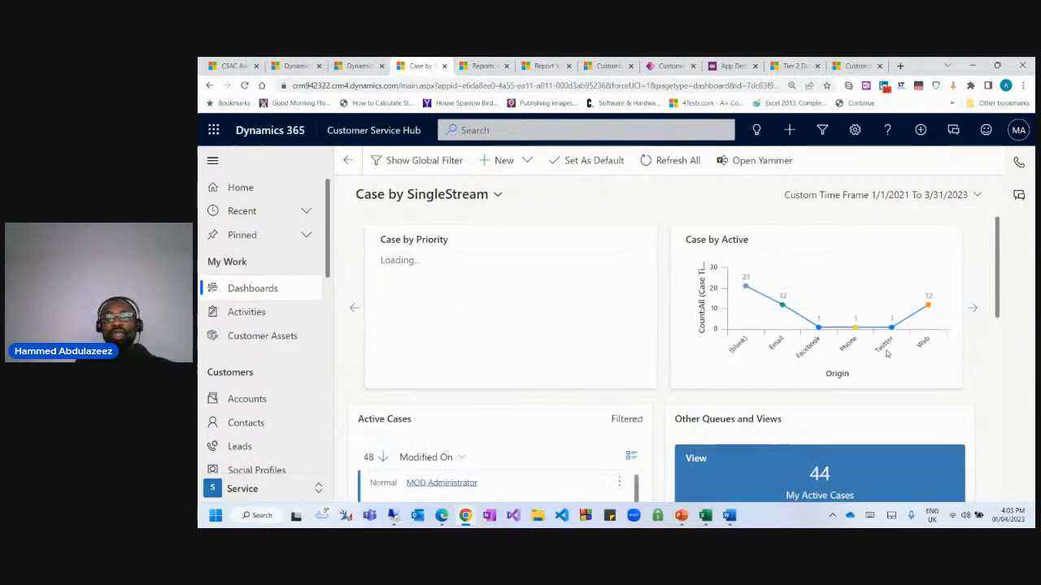
scroll(782, 363, down, 2)
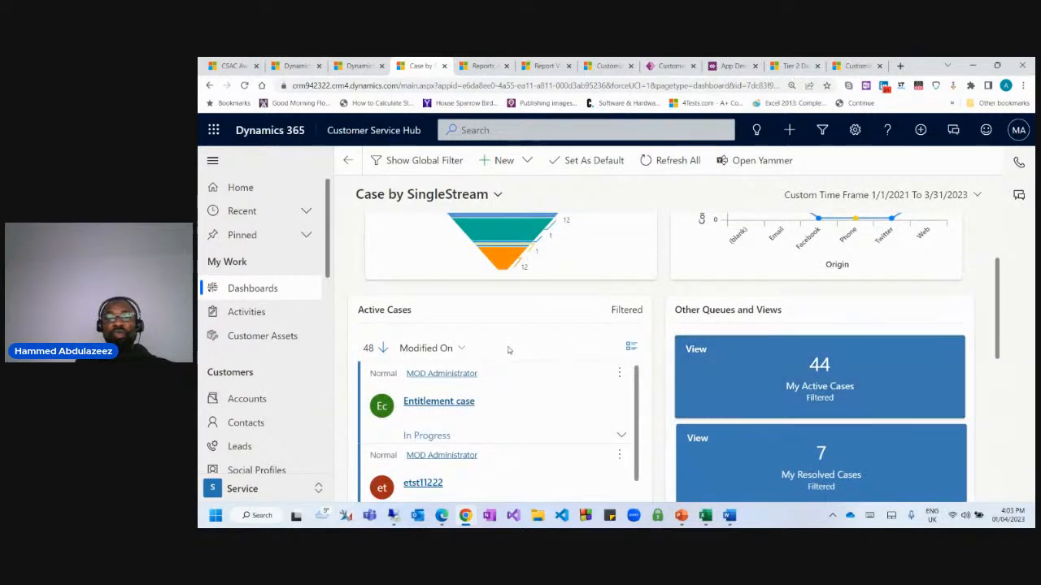
scroll(783, 363, down, 2)
scroll(793, 361, up, 4)
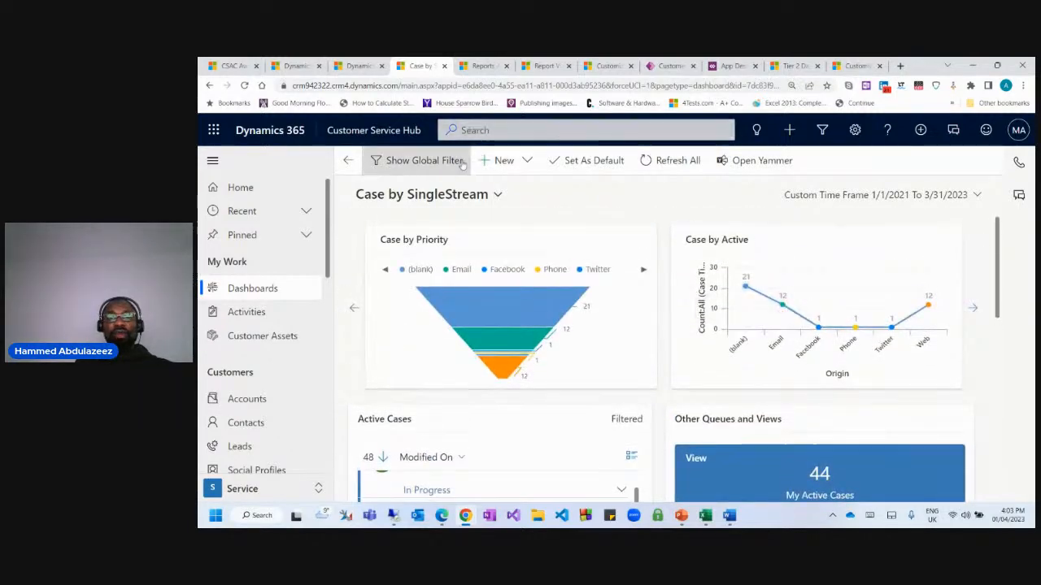
Switch to Case by MultiStream, apply a 4/1/2021–6/30/2023 custom time frame, and show tile view.
click(448, 195)
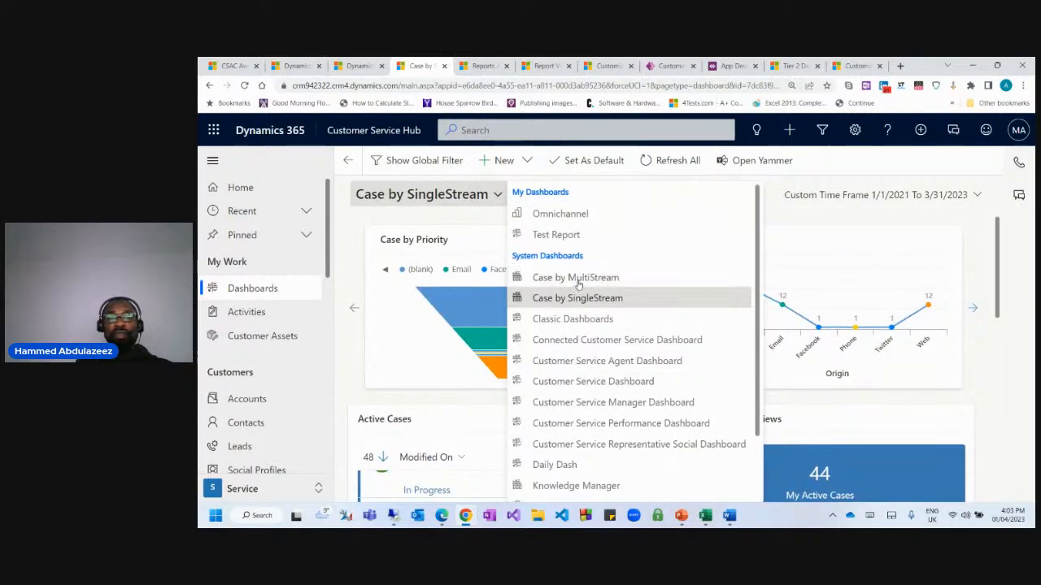
click(560, 278)
click(947, 197)
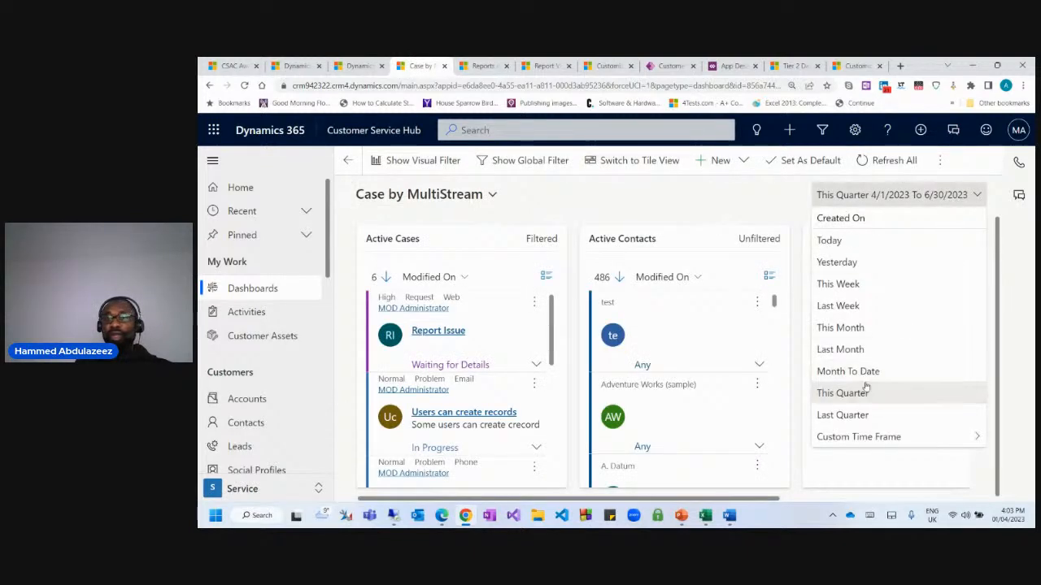
click(858, 437)
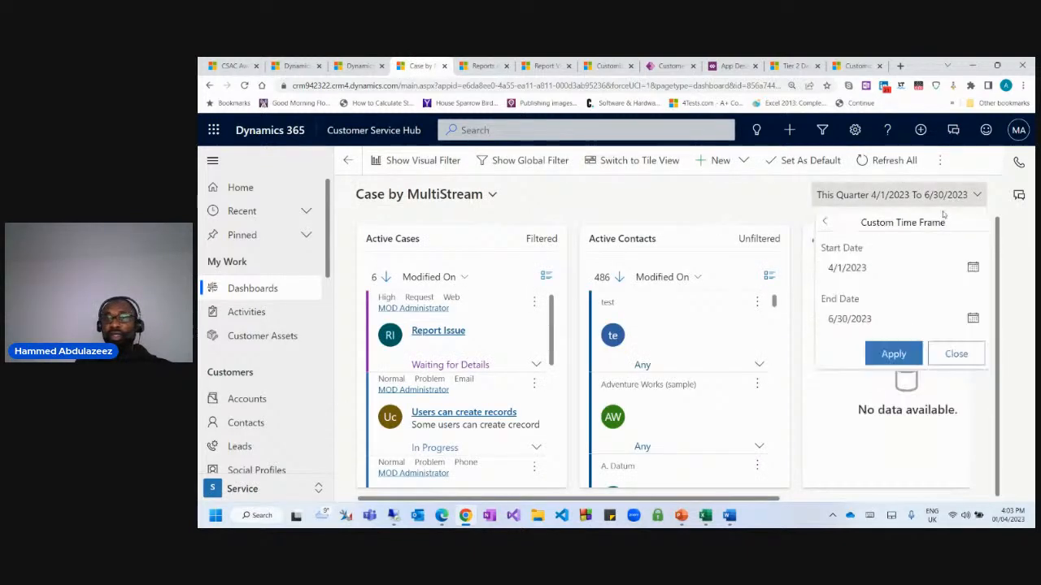
click(882, 268)
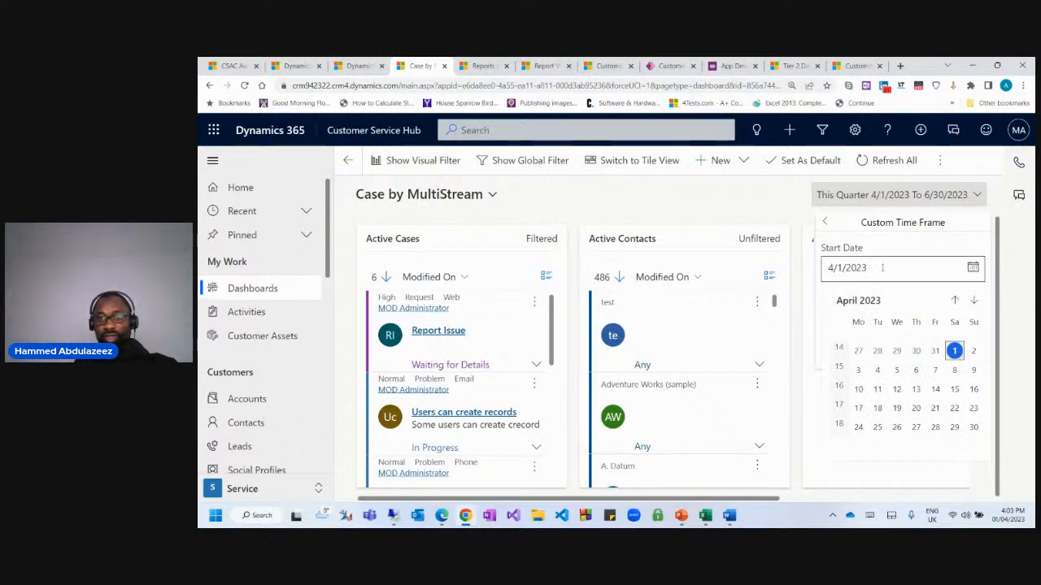
click(882, 268)
text(1)
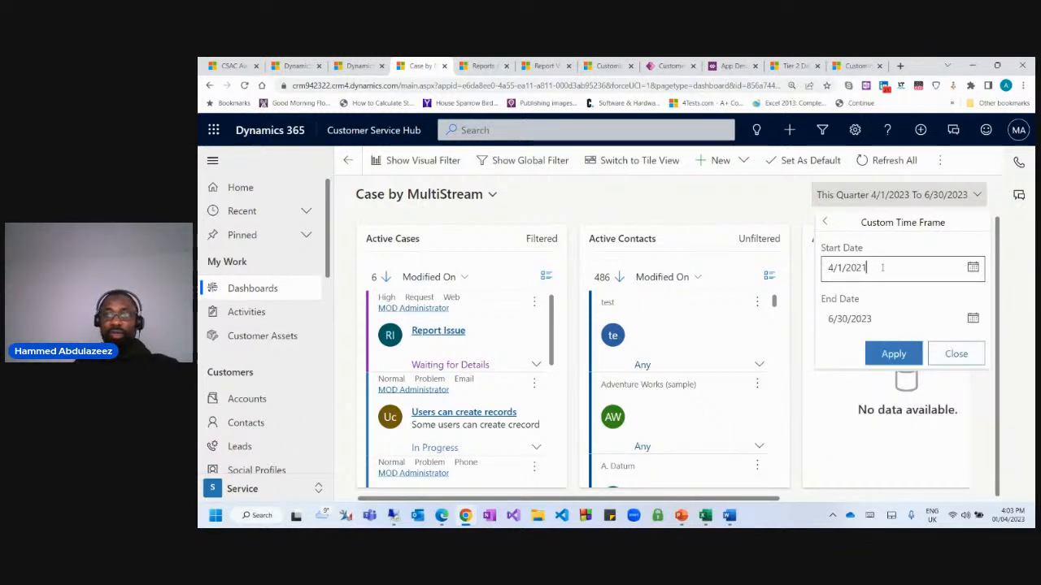
click(906, 321)
click(894, 354)
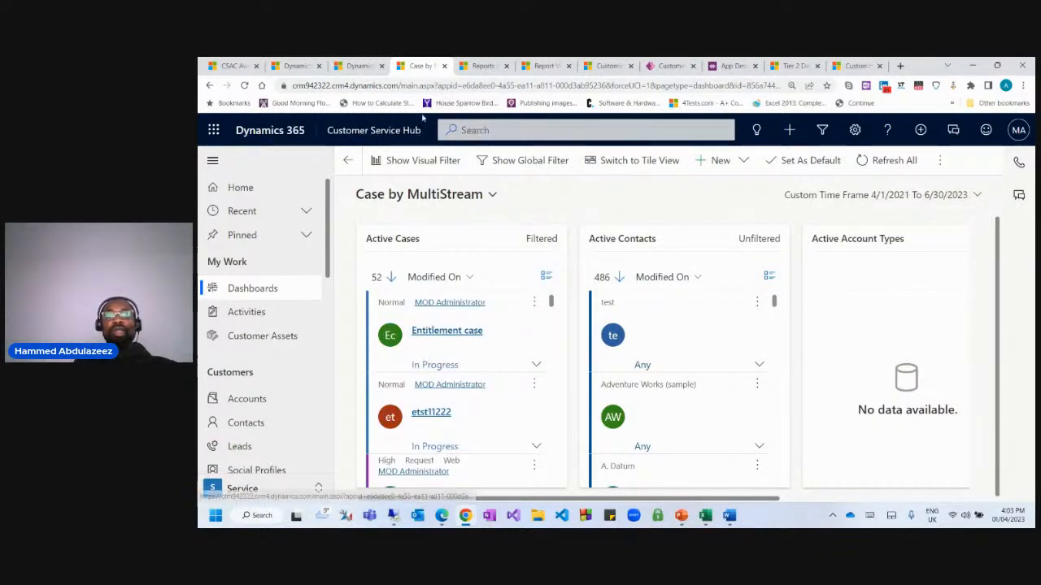
click(605, 166)
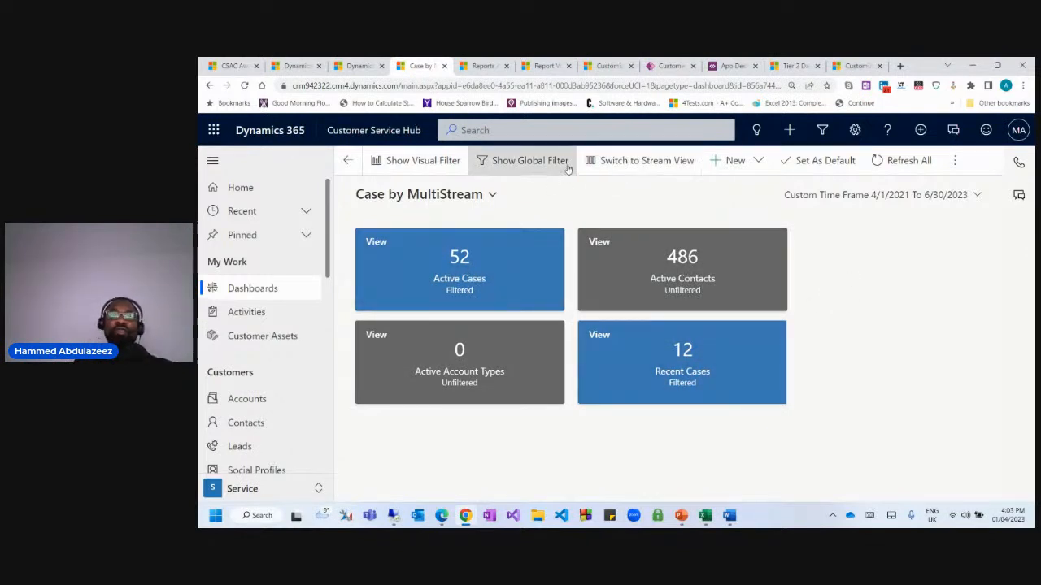
Show the visual filter charts, with case priority reading 8 High, 2 Low and 50 Normal.
click(442, 162)
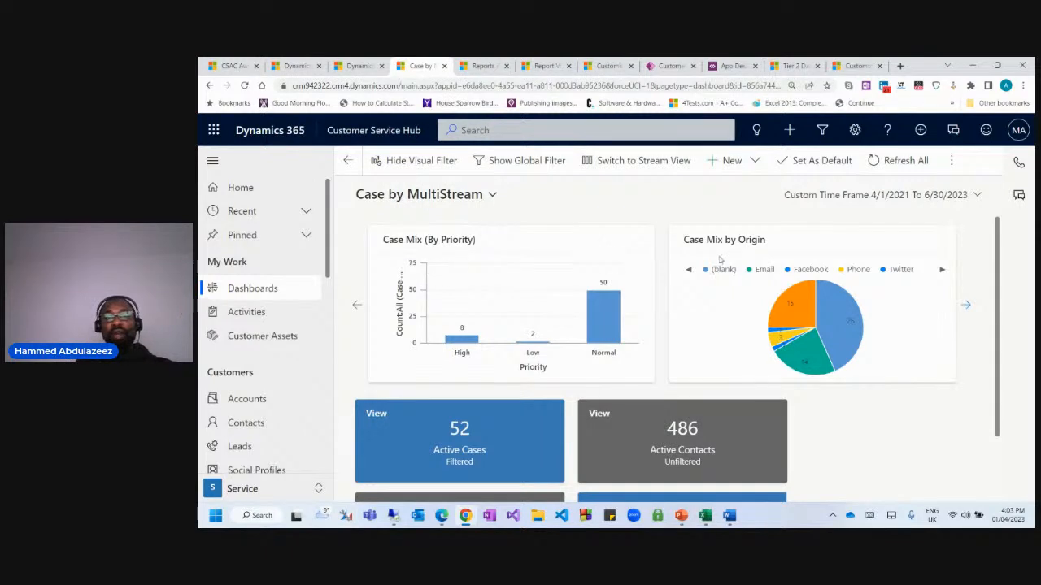
scroll(854, 349, down, 2)
scroll(889, 382, up, 2)
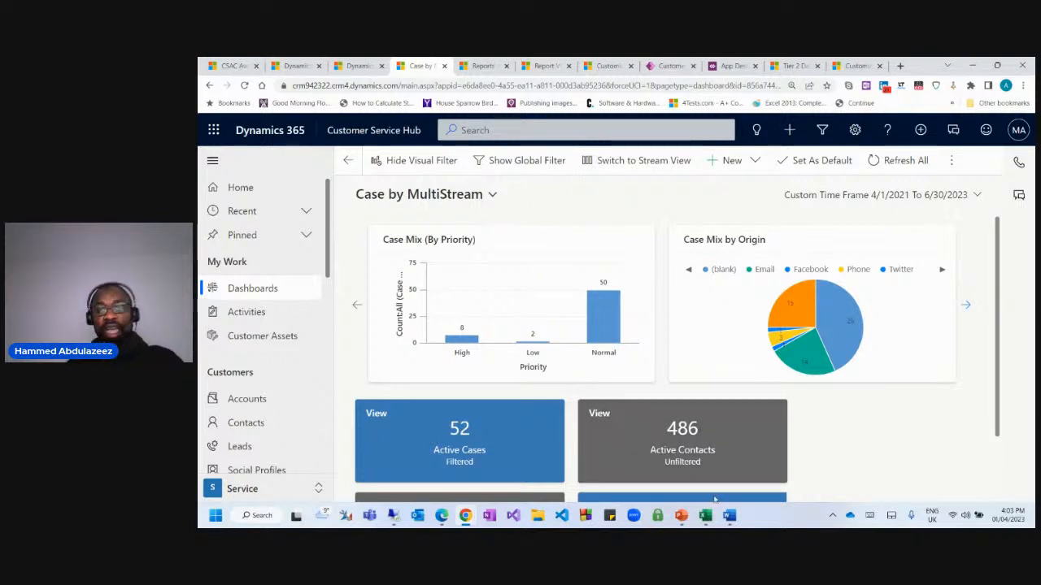
Briefly switch to the PowerPoint presentation, then minimise it to return to the dashboard.
mouse_move(682, 517)
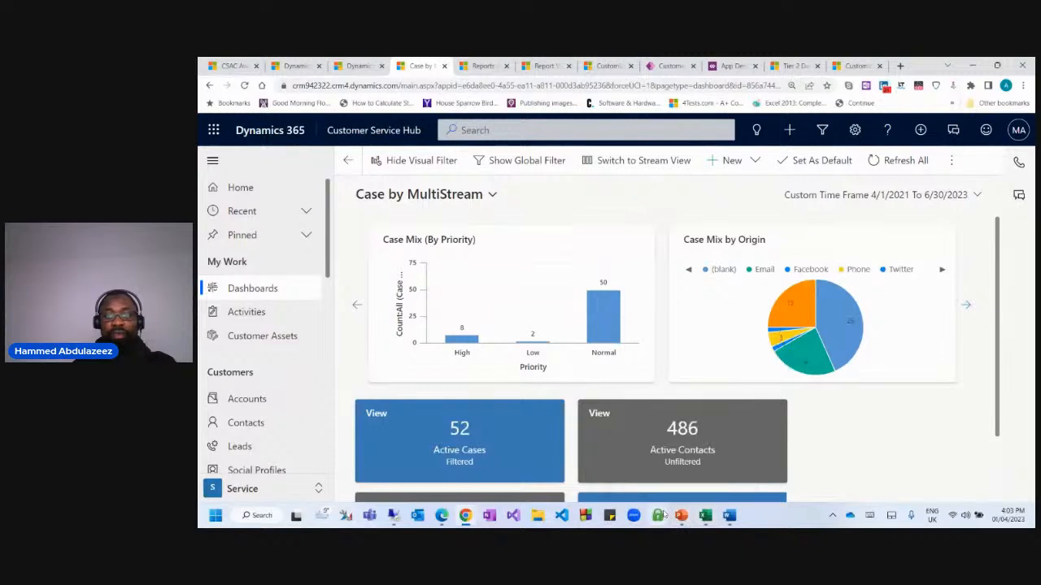
mouse_move(610, 306)
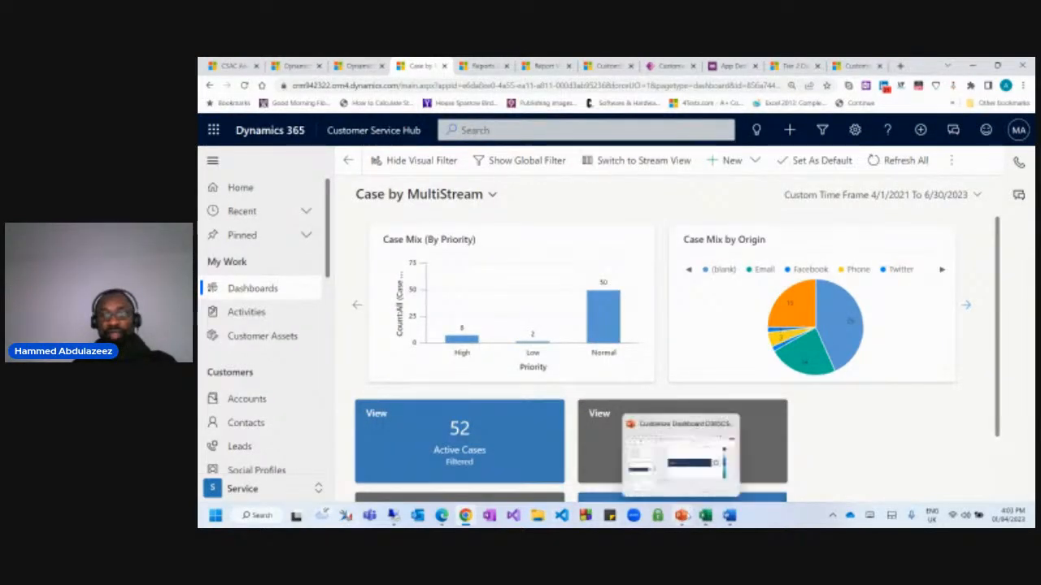
click(651, 479)
click(646, 465)
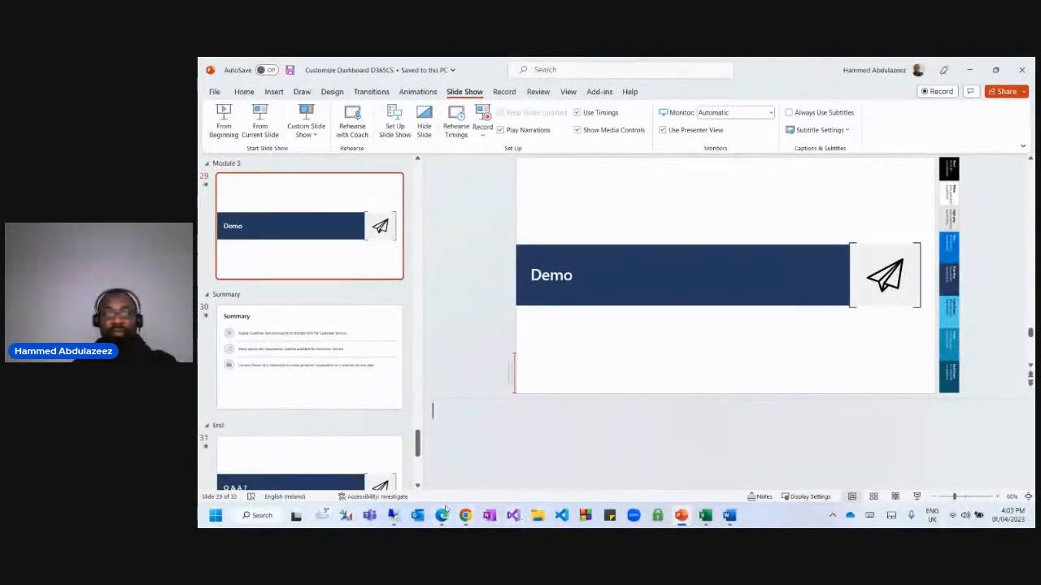
click(971, 70)
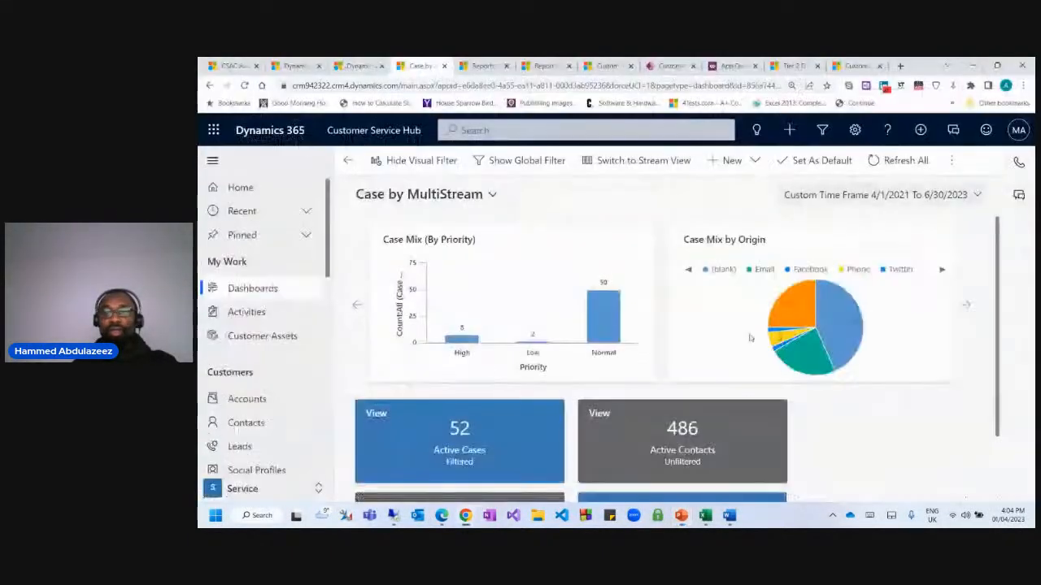
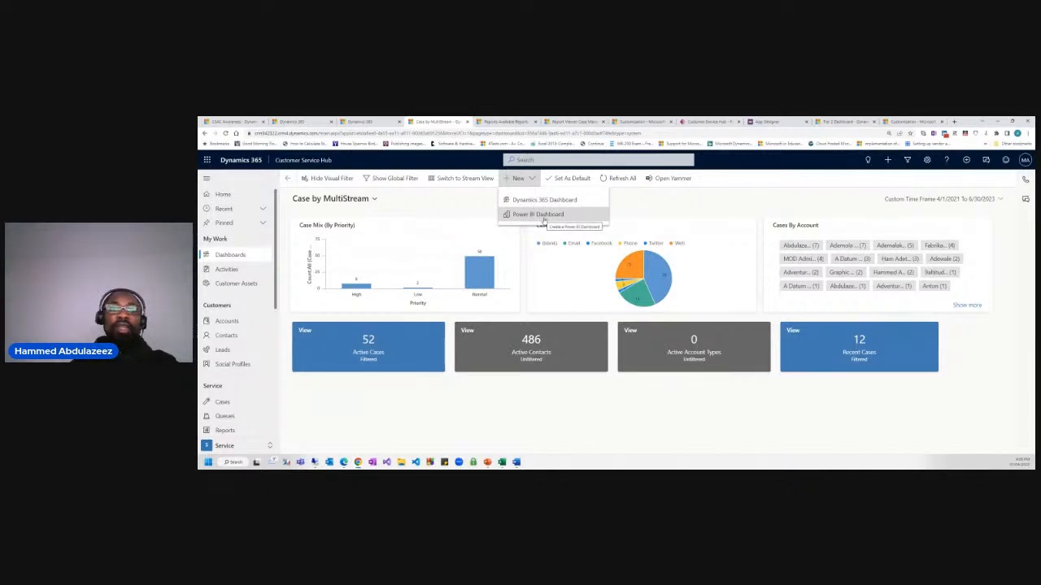
Open Power BI Dashboard Properties with Customer Service Analytics for Dynamics 365 from My workspace, then a new browser tab.
click(639, 200)
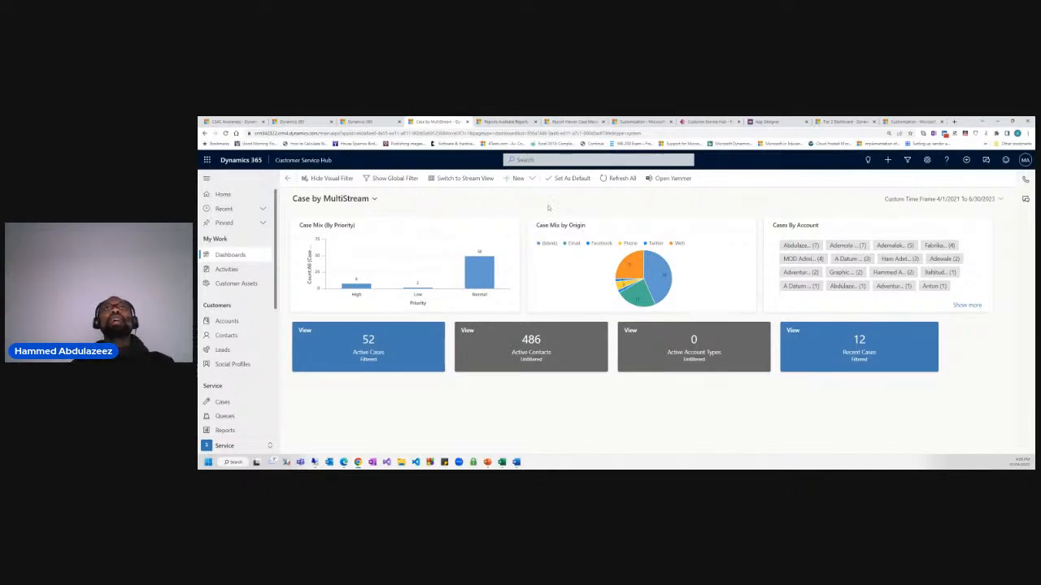
click(518, 178)
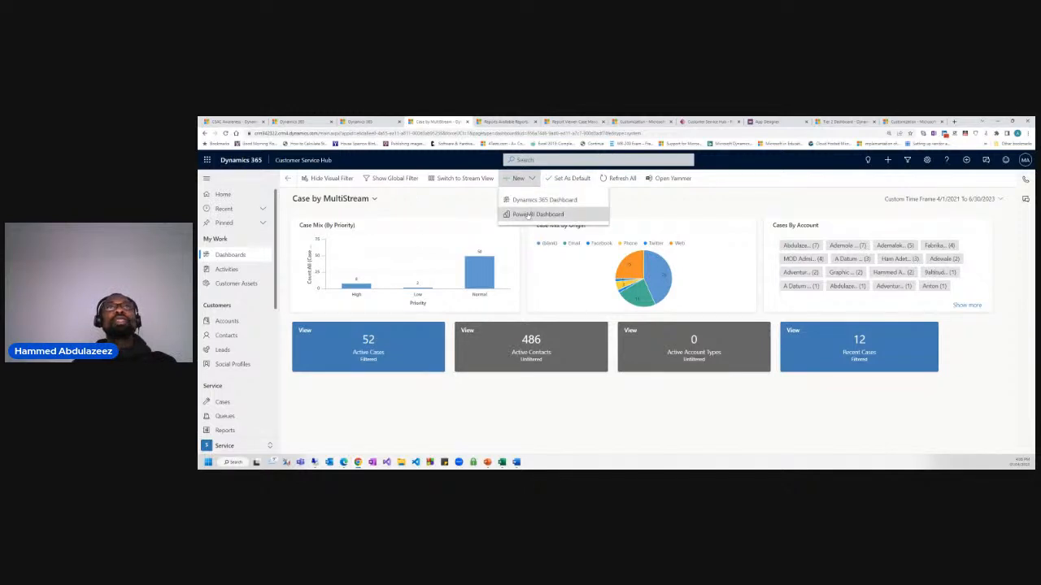
click(527, 214)
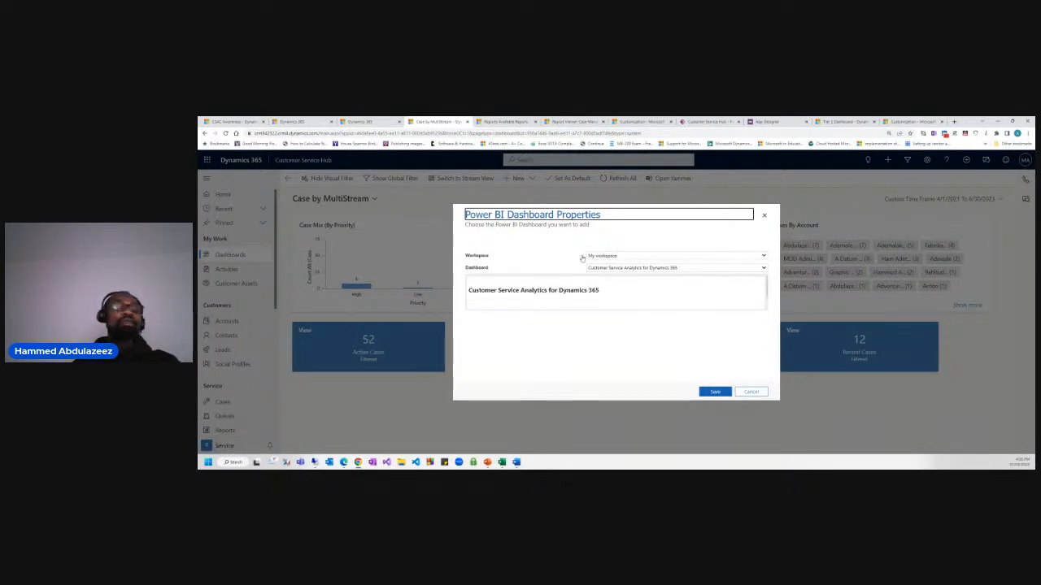
click(954, 121)
Search Google for 'powerbi', correcting the misspelled 'powervi' query.
text(pow)
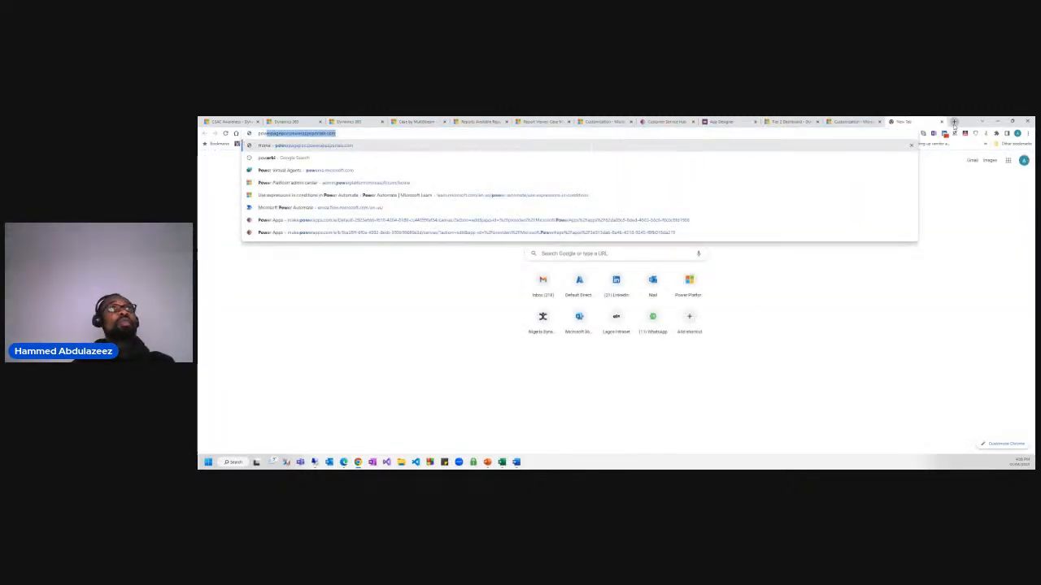
text(e)
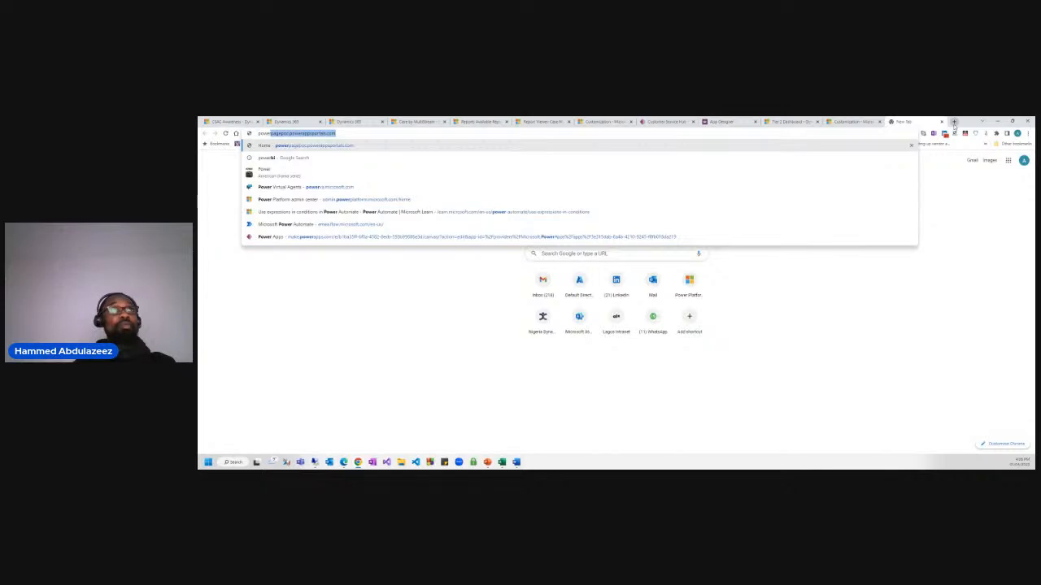
text(rv)
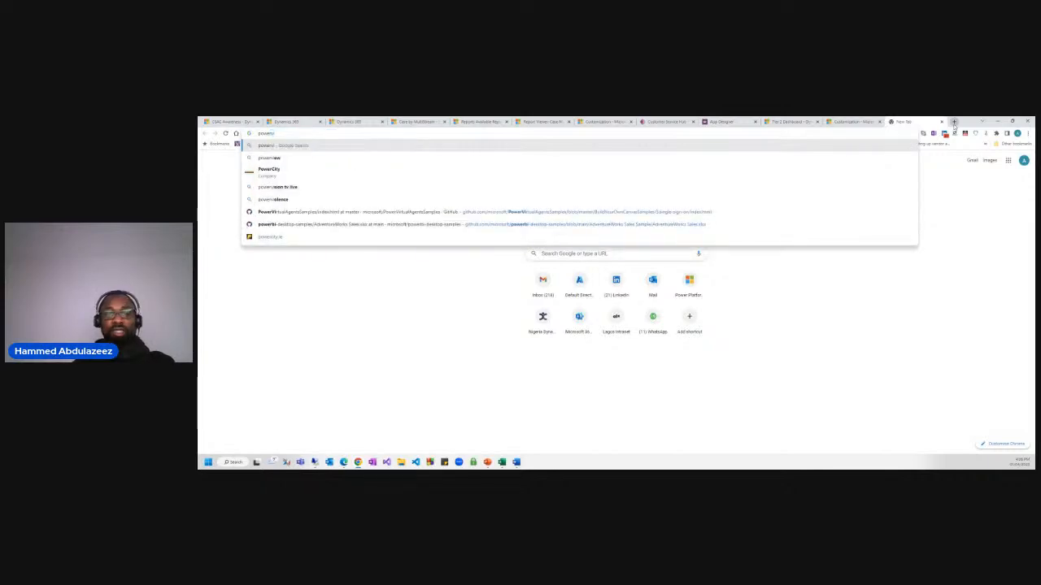
text(i)
key(Return)
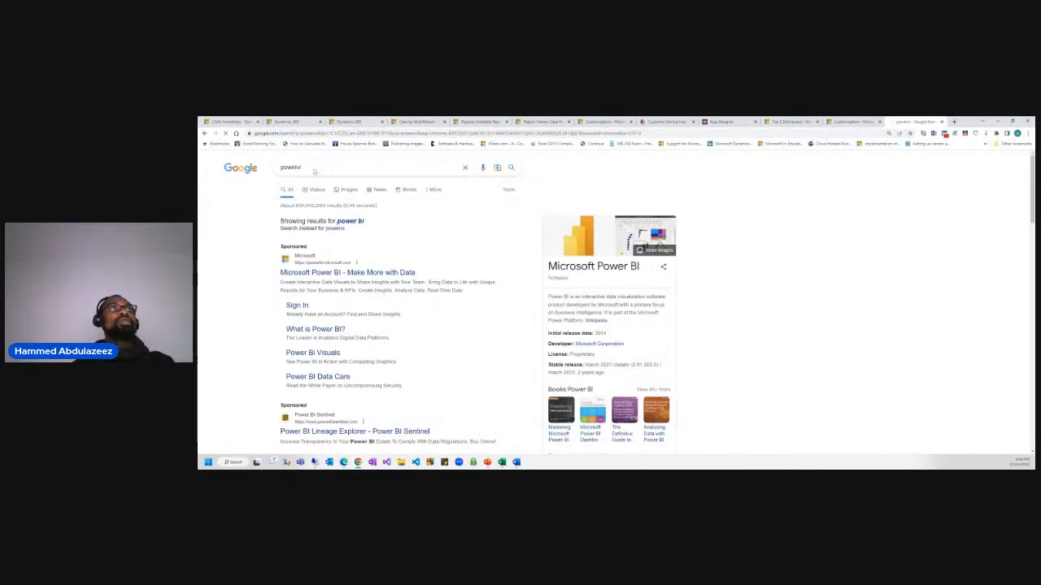
click(314, 168)
key(BackSpace)
key(BackSpace)
text(bi)
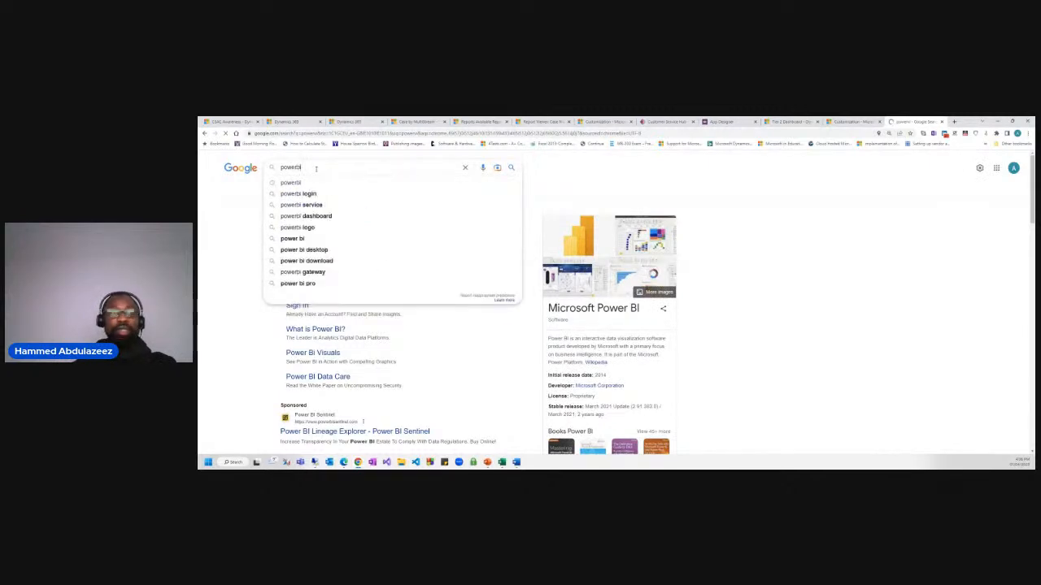
key(Return)
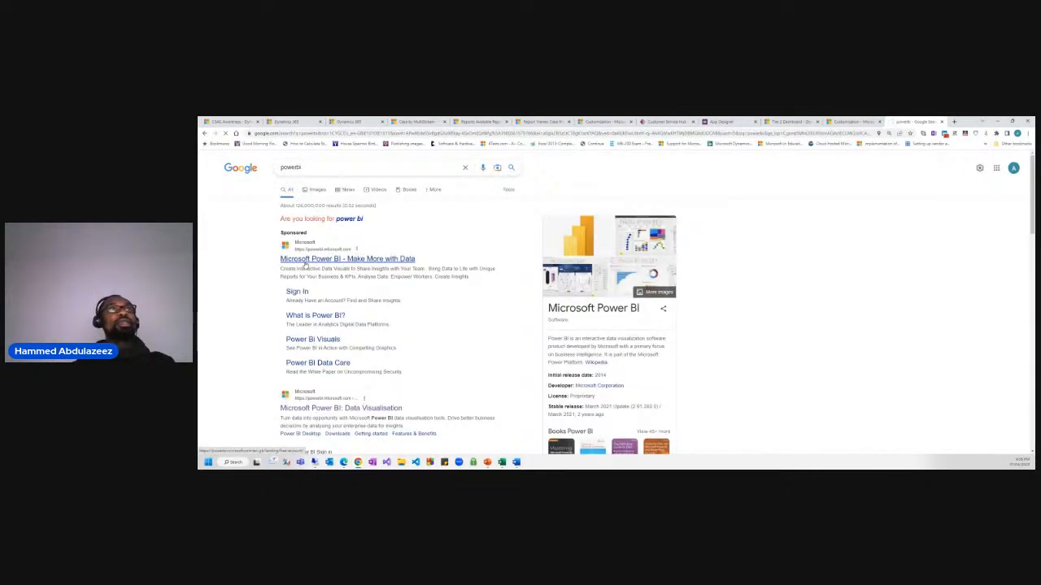
Open Microsoft's Power BI product page and its free start page, then return to the results.
click(286, 260)
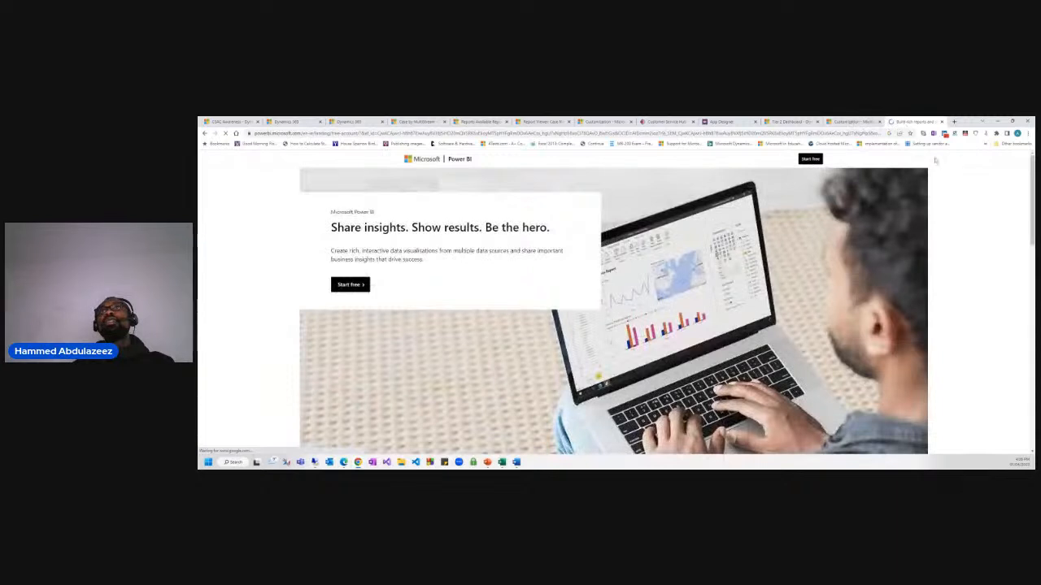
click(814, 160)
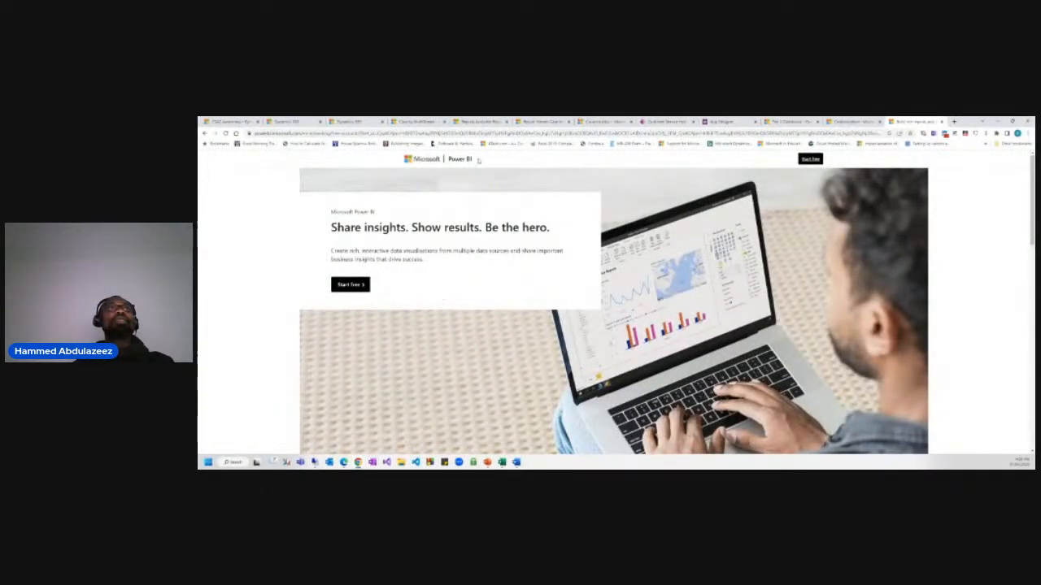
click(205, 133)
Sign in to Power BI and open My workspace.
click(308, 292)
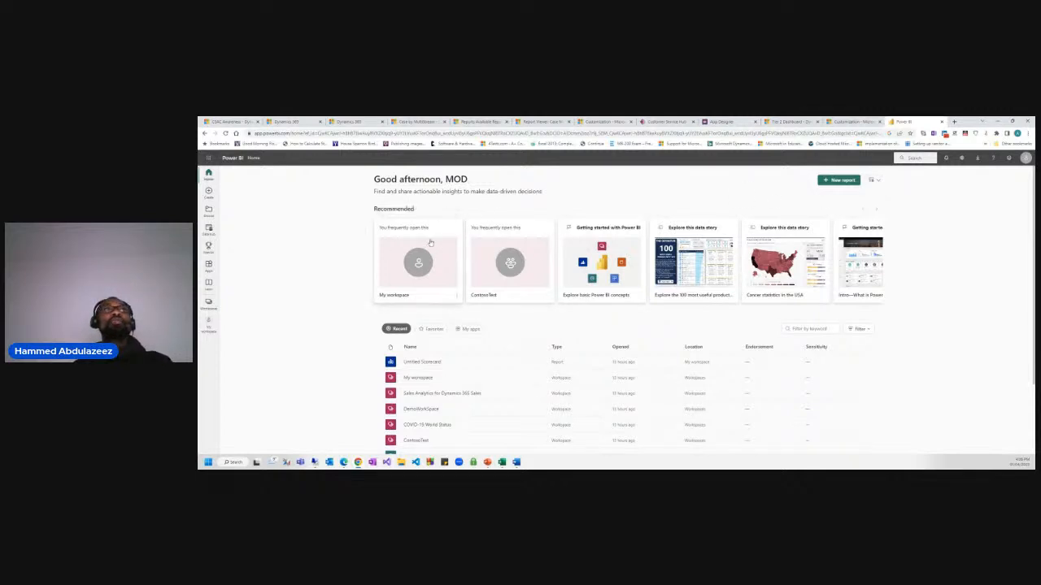
click(208, 304)
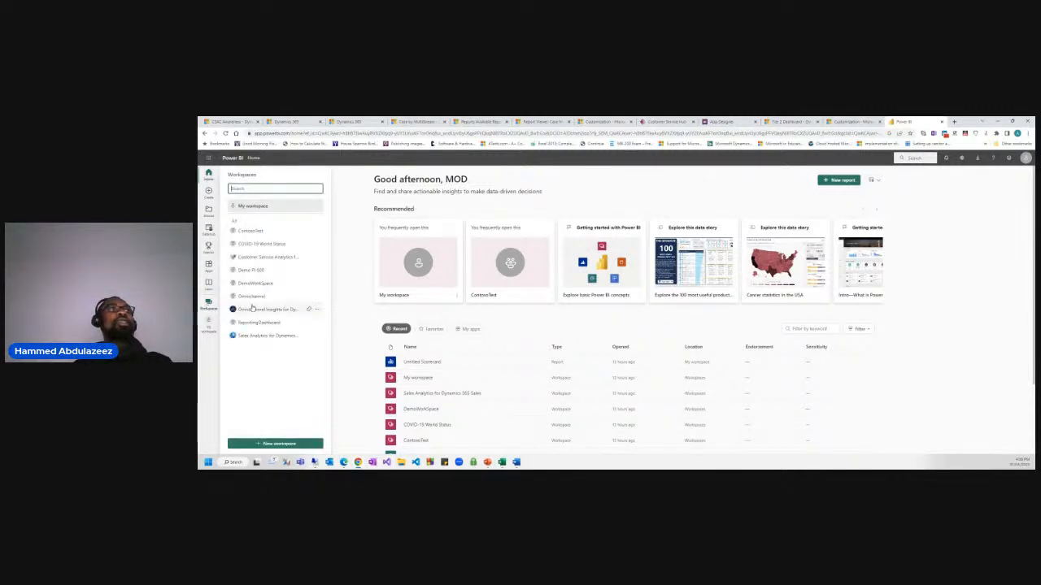
click(247, 206)
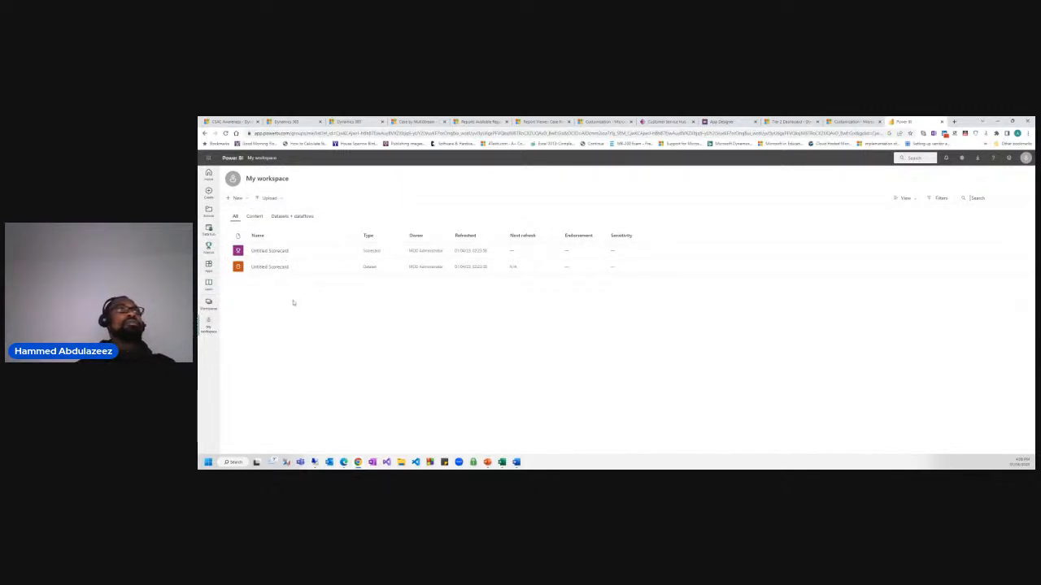
Open the Customer Service Analytics for Dynamics 365 workspace, then return to the Tier 2 Dashboard.
click(209, 304)
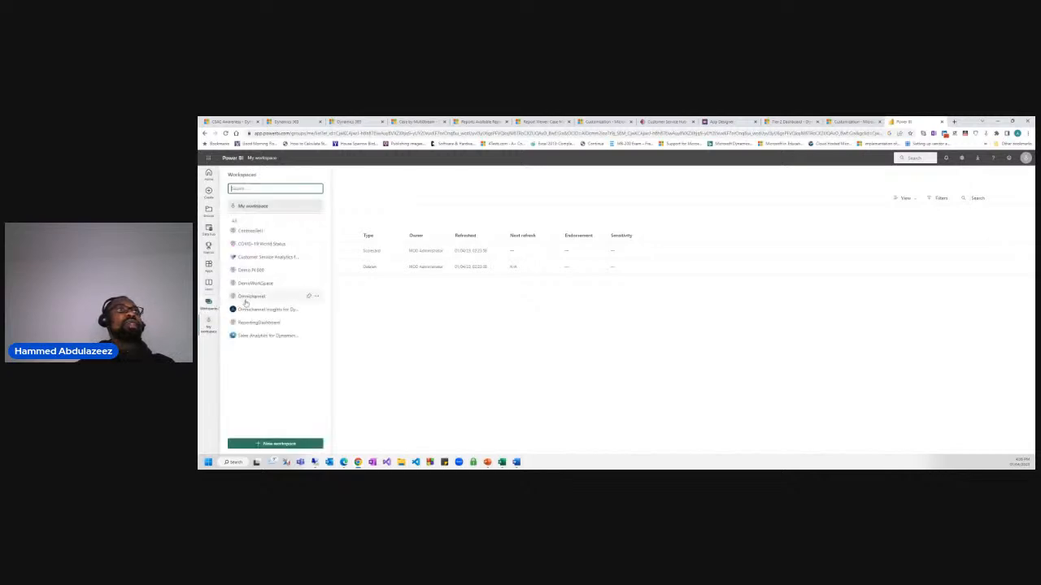
click(210, 330)
click(209, 305)
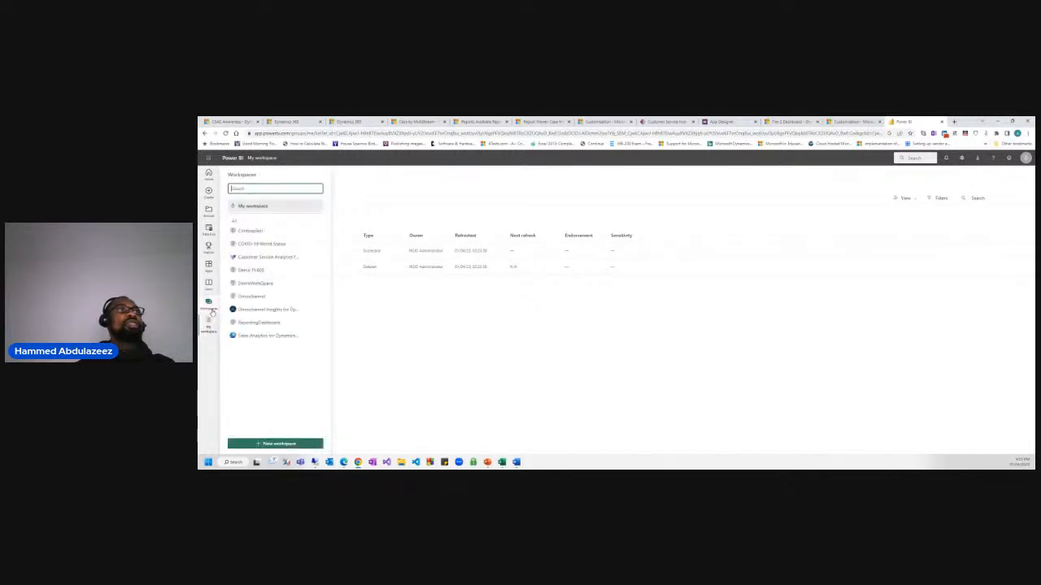
click(268, 257)
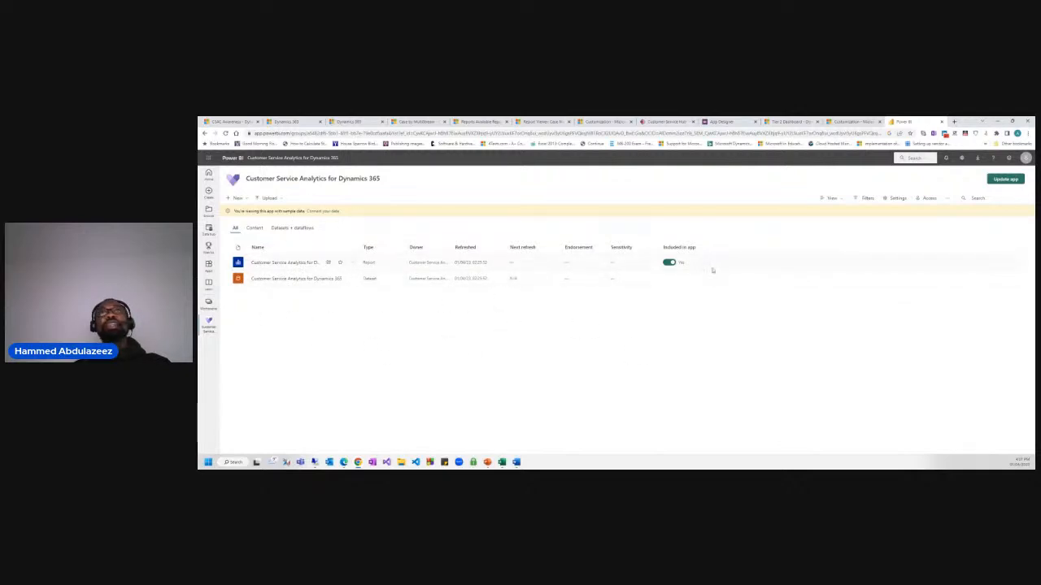
click(798, 122)
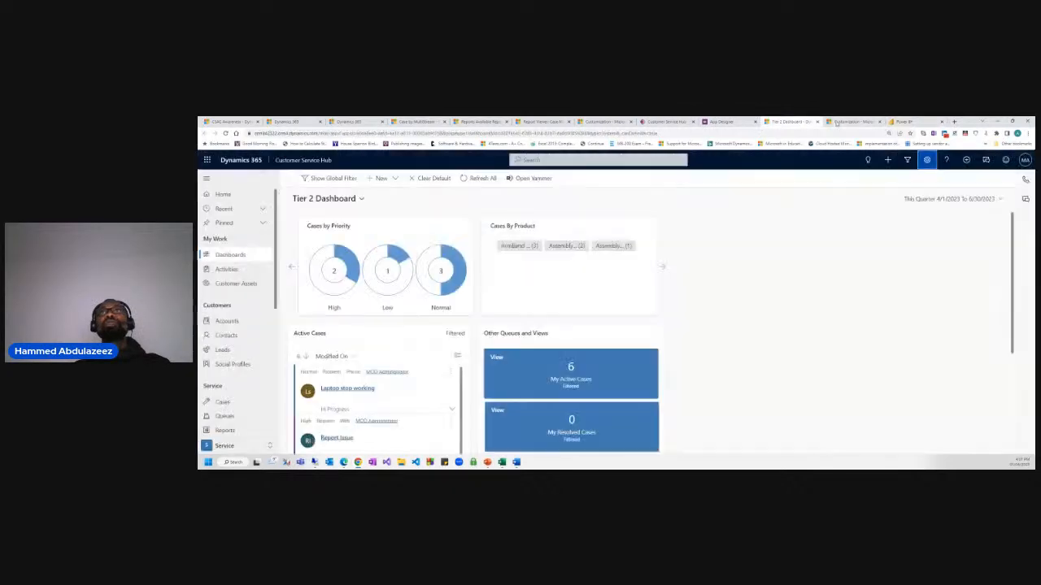
Close the Report Viewer and other unneeded tabs, returning to the Tier 2 Dashboard.
click(841, 122)
click(815, 122)
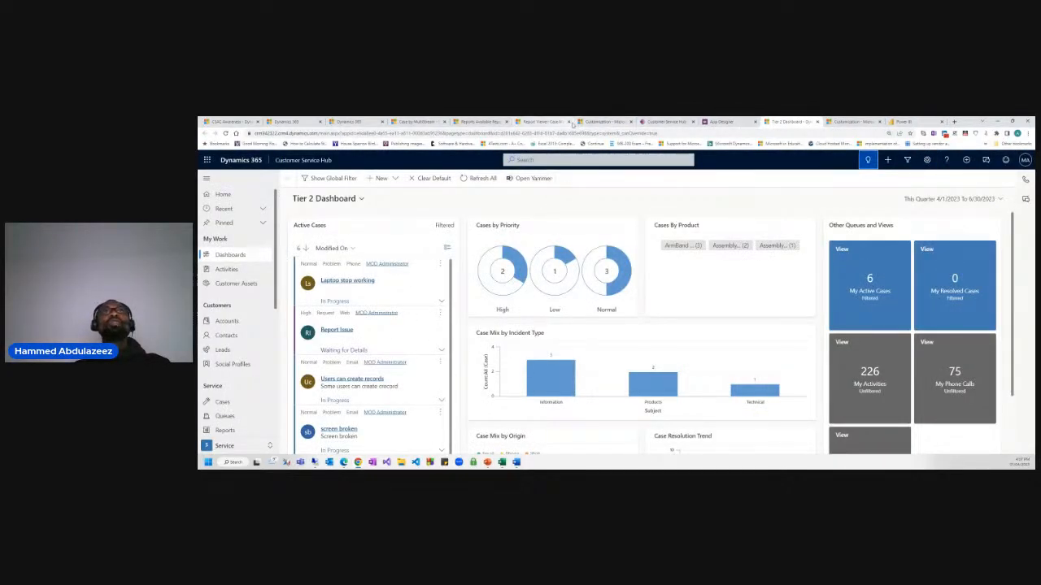
click(554, 124)
click(587, 124)
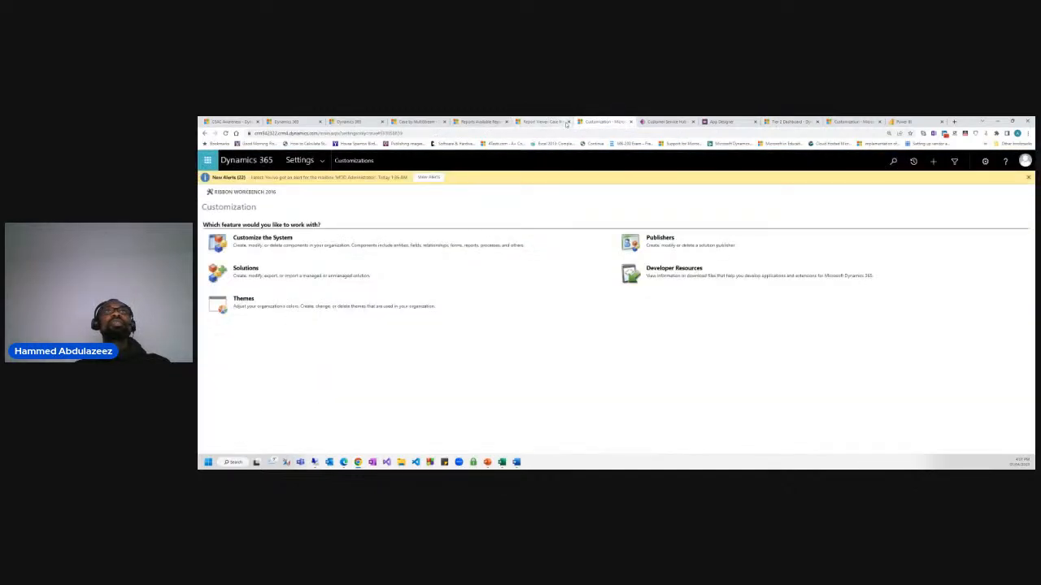
click(568, 121)
click(788, 122)
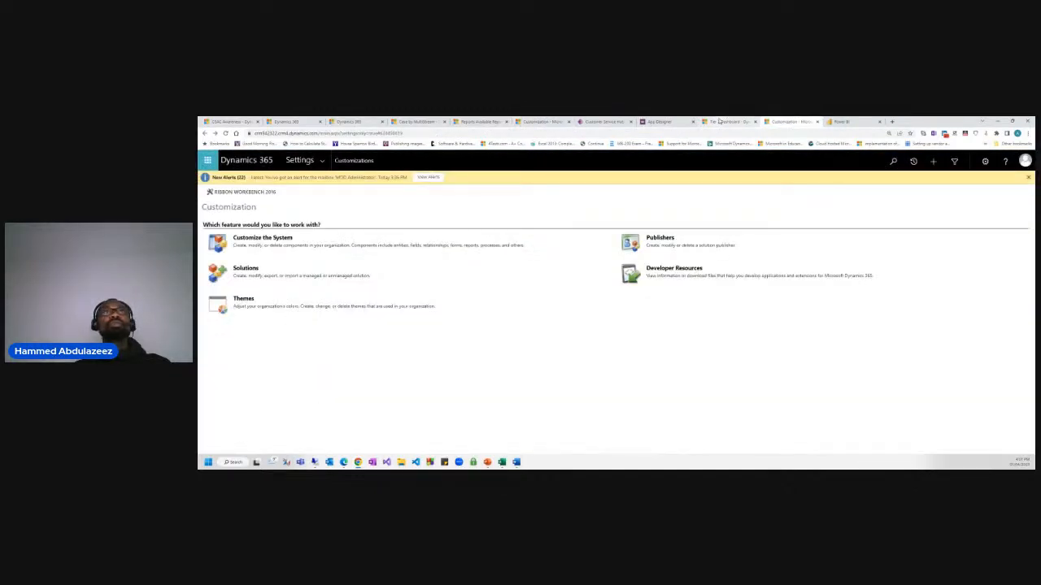
click(719, 122)
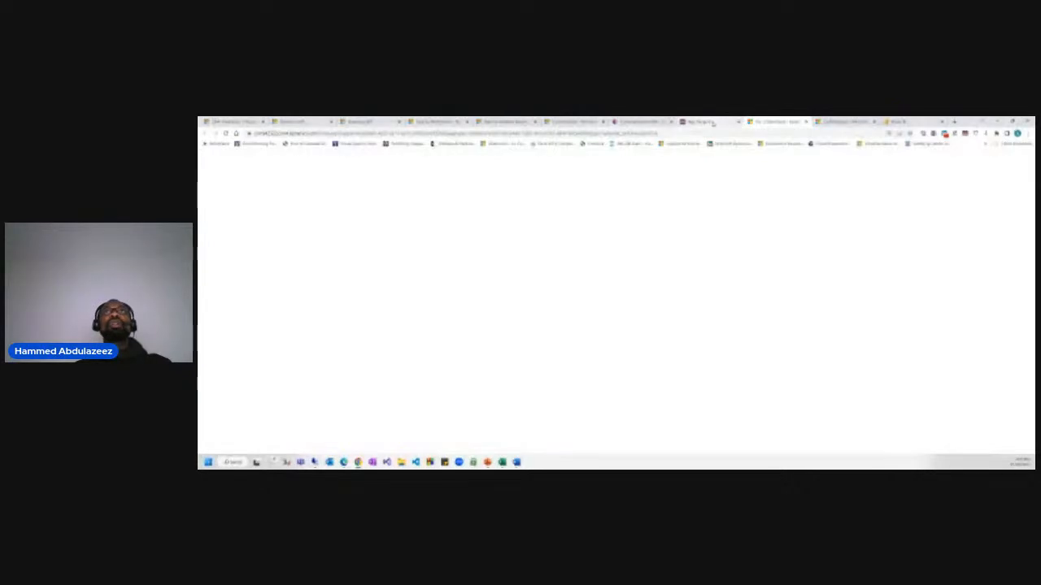
Embed and save the Customer Service Analytics for Dynamics 365 Power BI dashboard, then view its Power BI content.
click(387, 178)
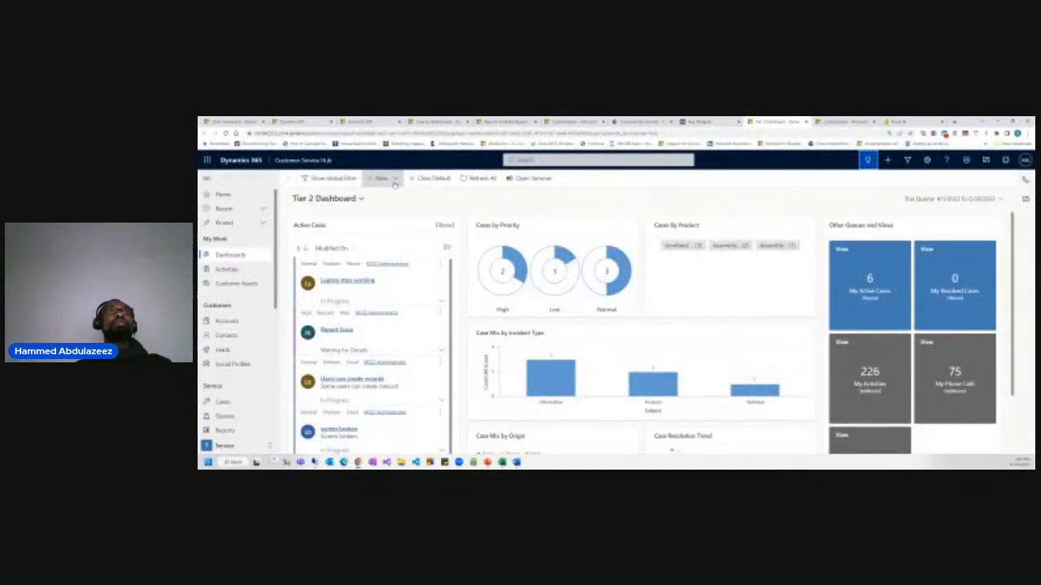
click(401, 214)
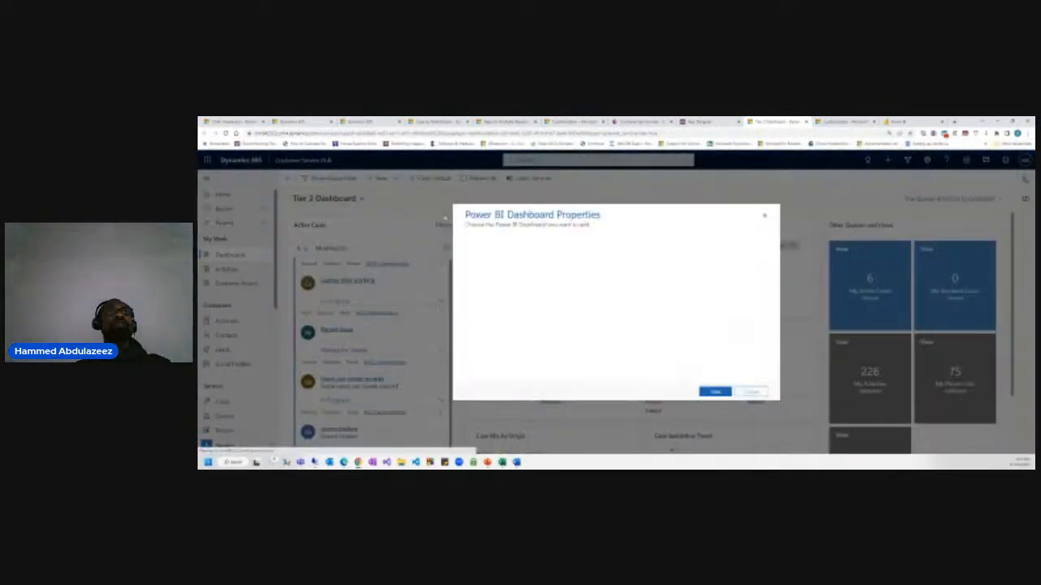
click(605, 269)
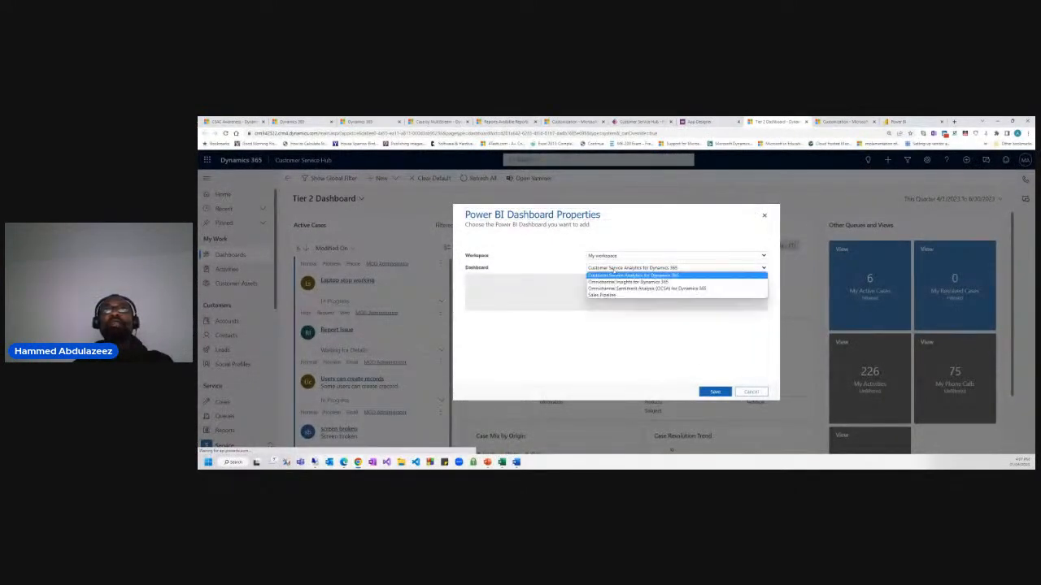
click(553, 272)
click(717, 393)
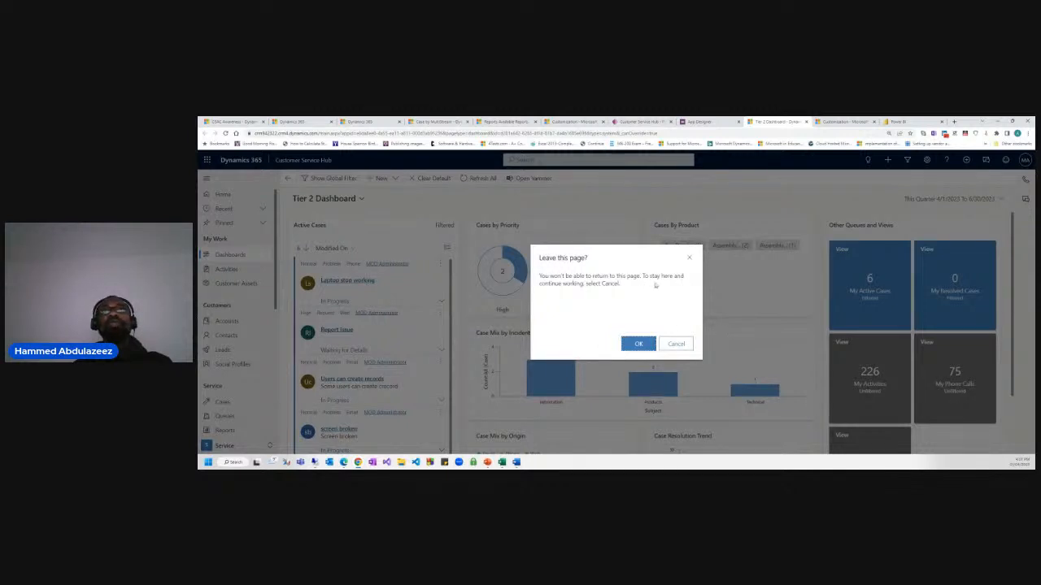
click(638, 343)
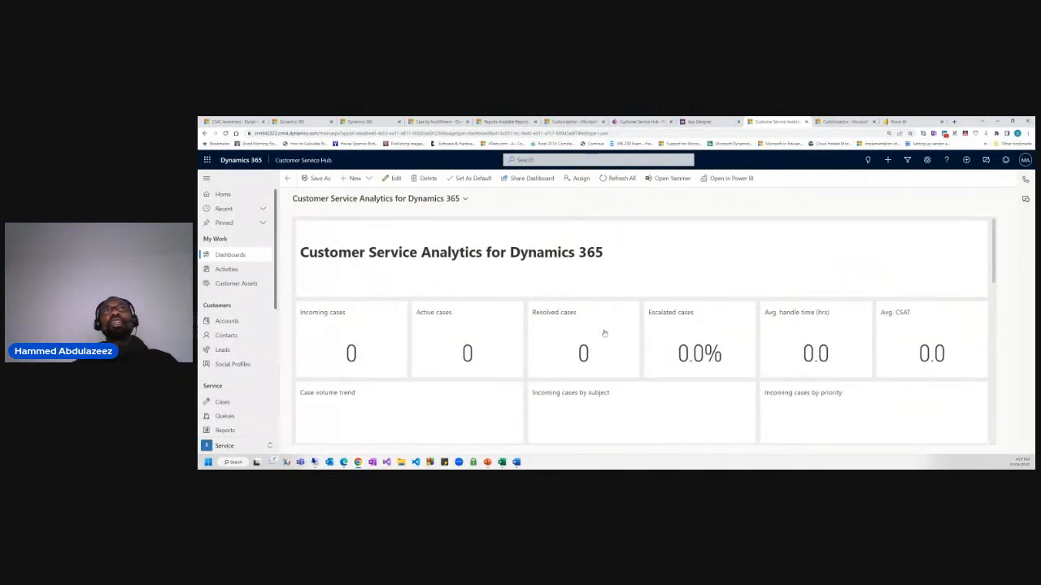
scroll(576, 326, down, 5)
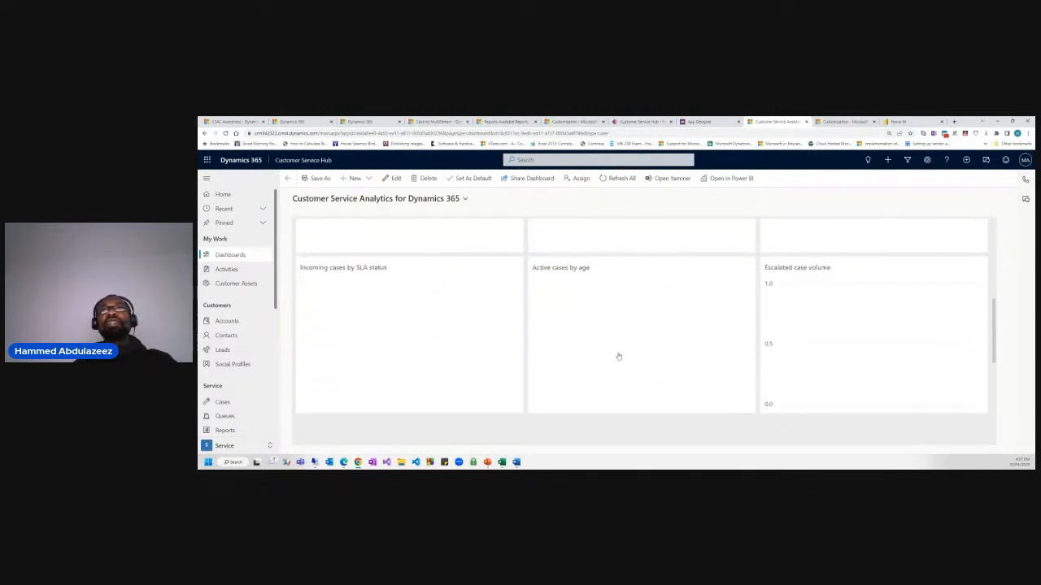
scroll(624, 351, up, 3)
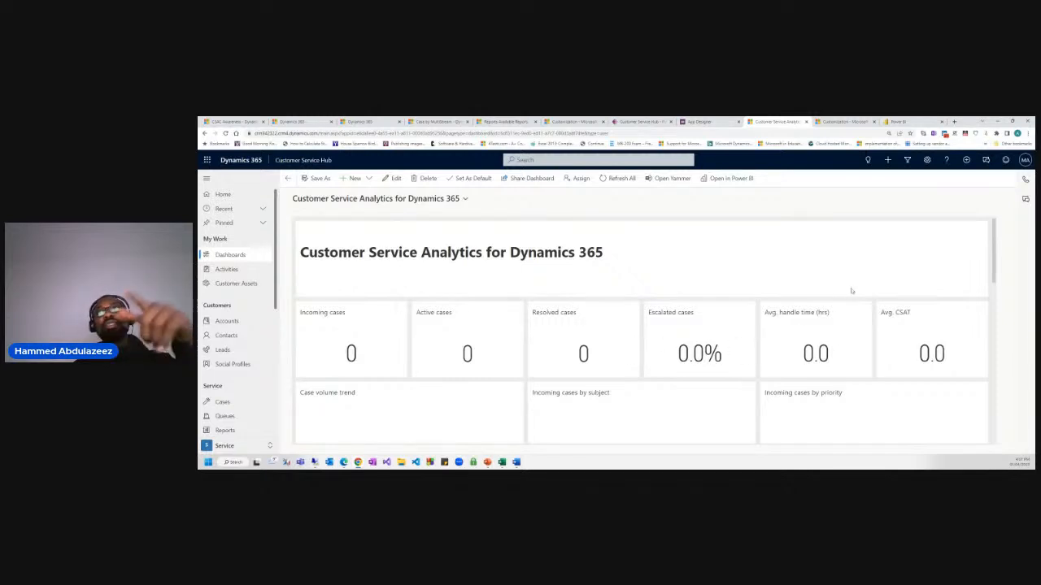
click(894, 122)
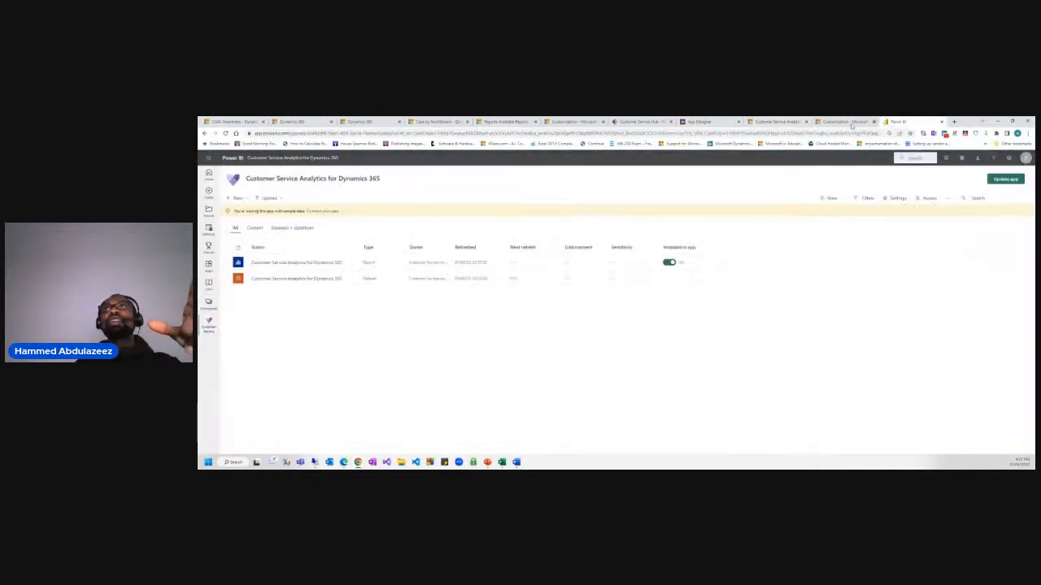
Review the Customer Service Analytics connection settings: Service Root URL, Row Count and Months.
click(321, 212)
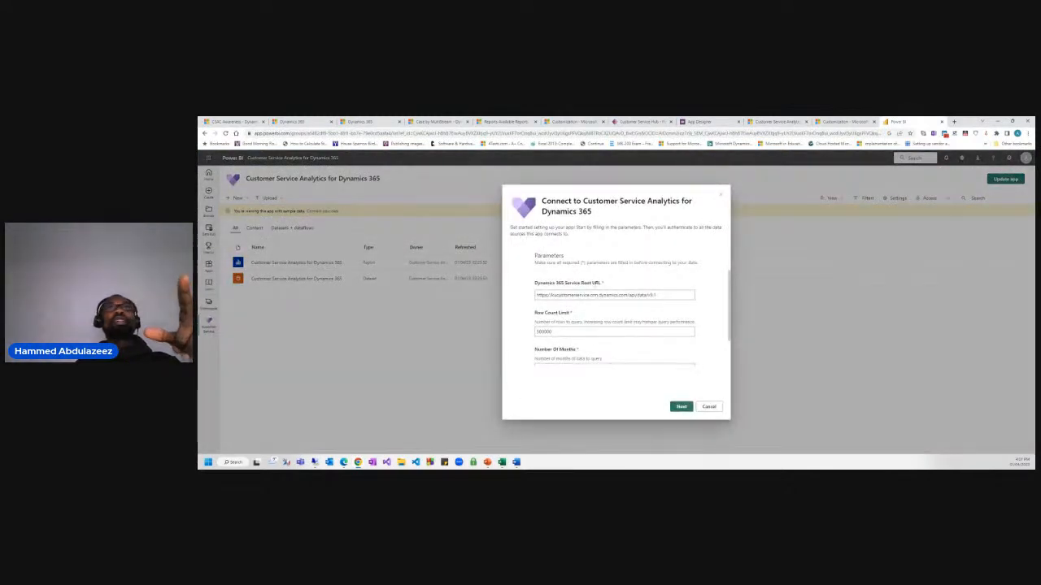
click(569, 294)
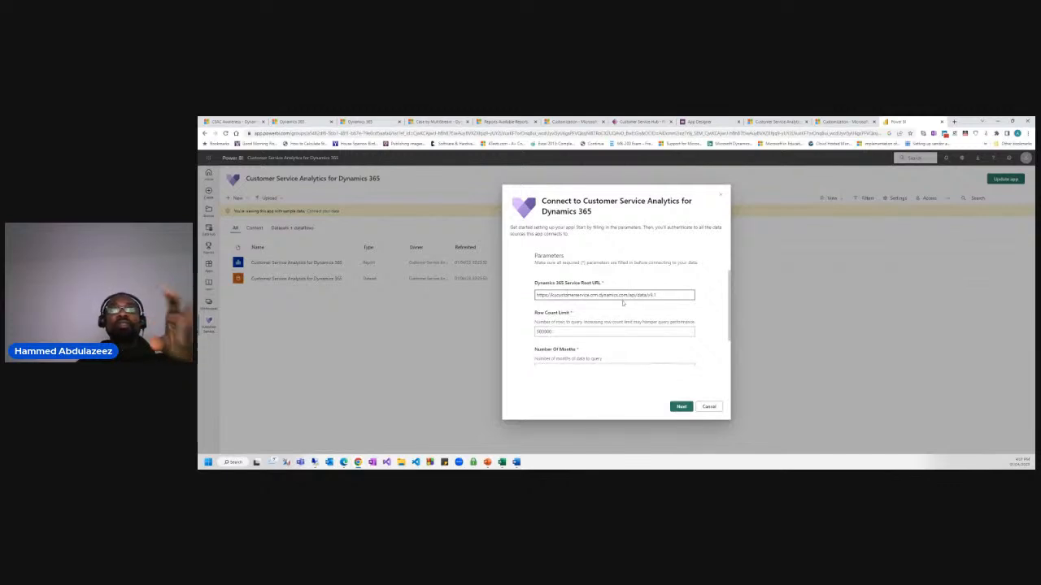
scroll(623, 302, down, 2)
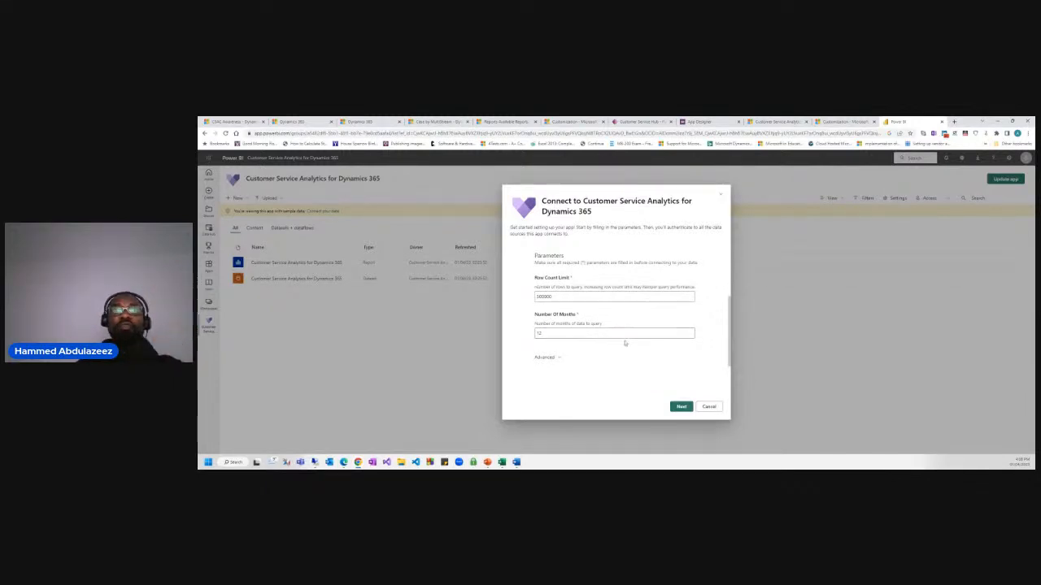
Compare the embedded analytics dashboard with the Customer Service Hub app's 16 dashboards in App Designer.
click(835, 122)
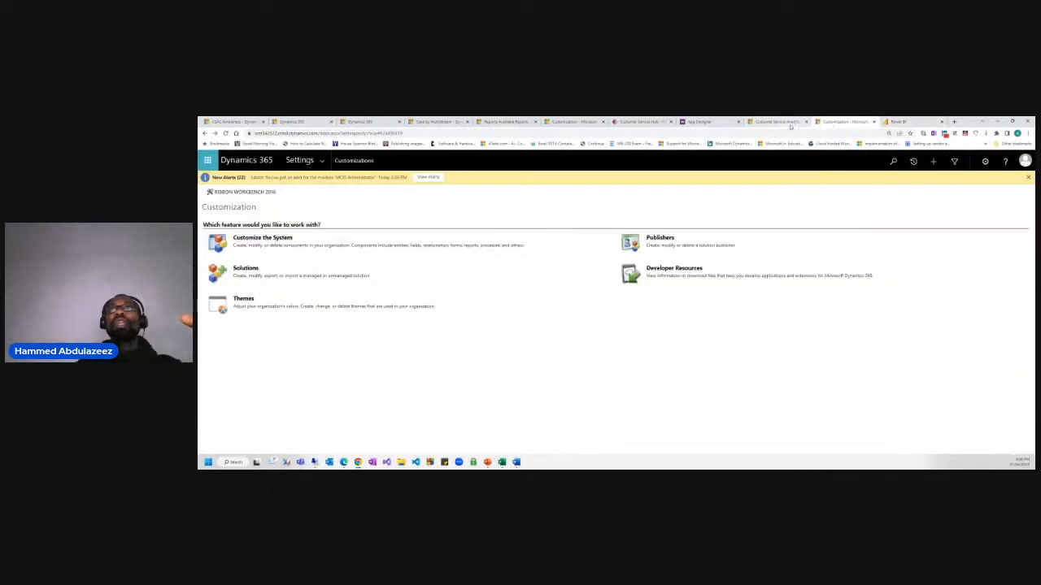
click(776, 122)
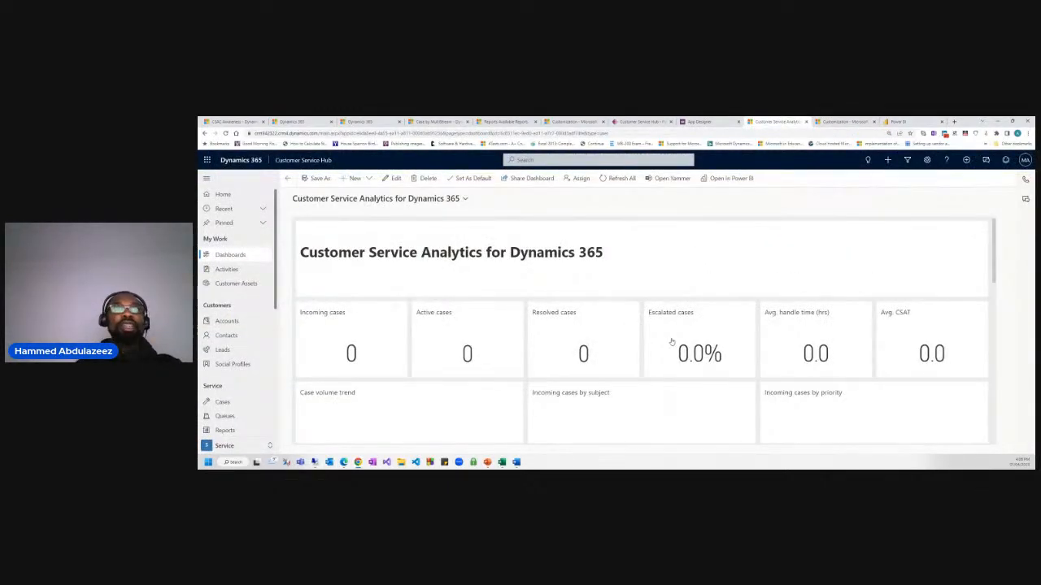
click(897, 121)
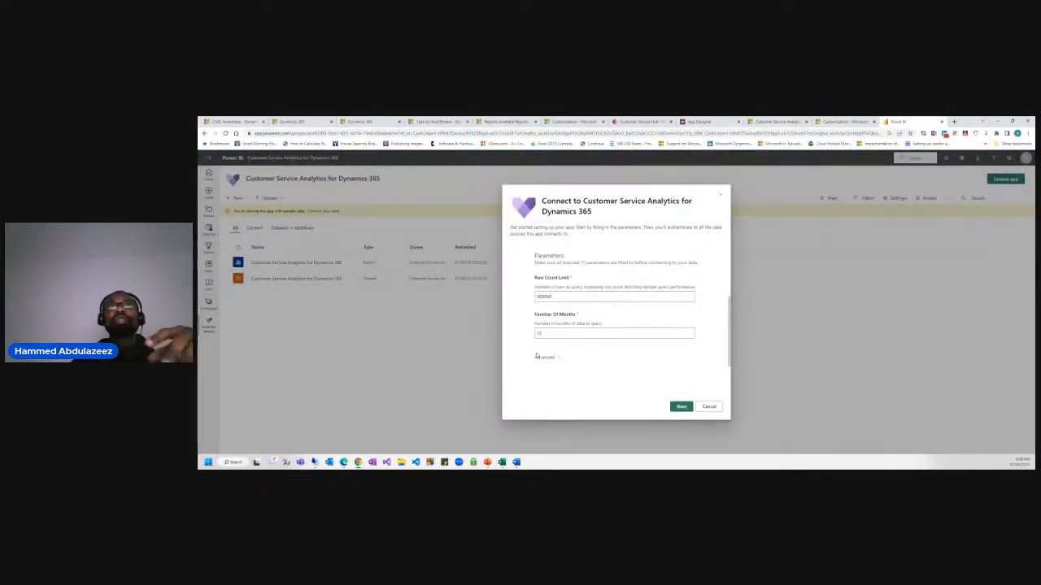
click(715, 121)
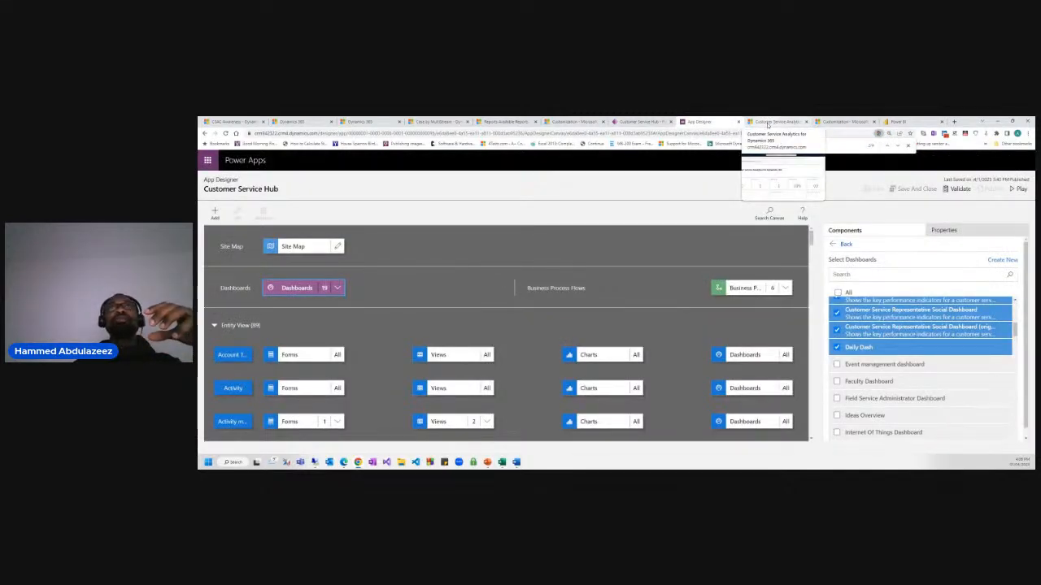
click(766, 124)
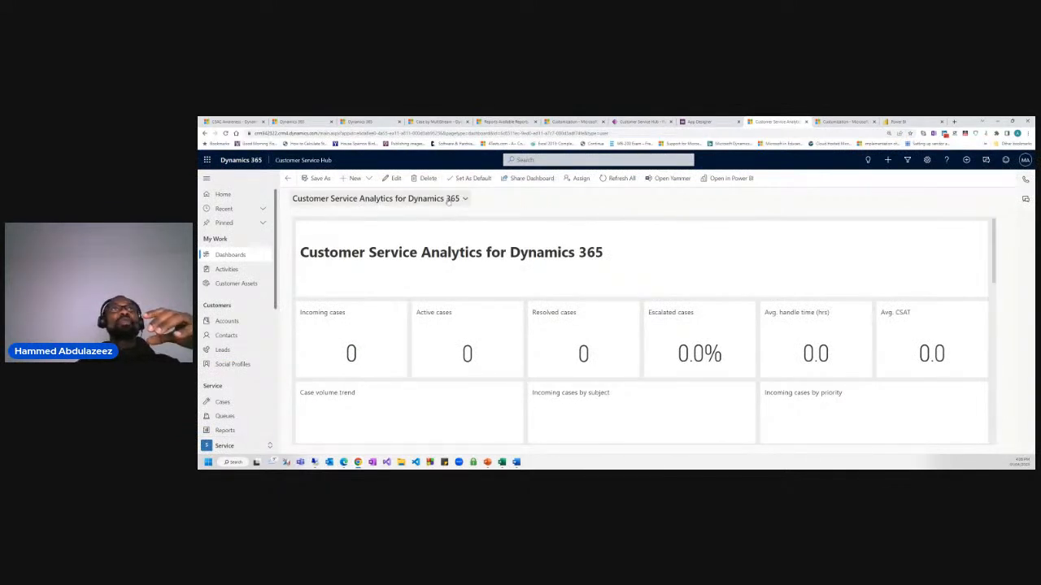
Switch to Case by MultiStream and embed the Omnichannel Insights for Dynamics 365 Power BI dashboard.
click(449, 200)
click(341, 276)
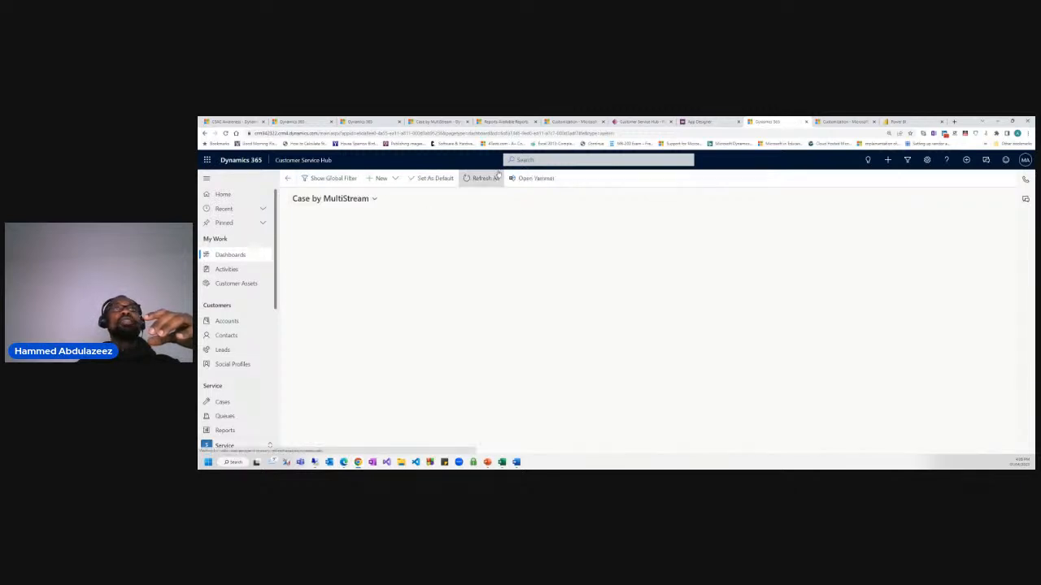
click(511, 178)
click(536, 215)
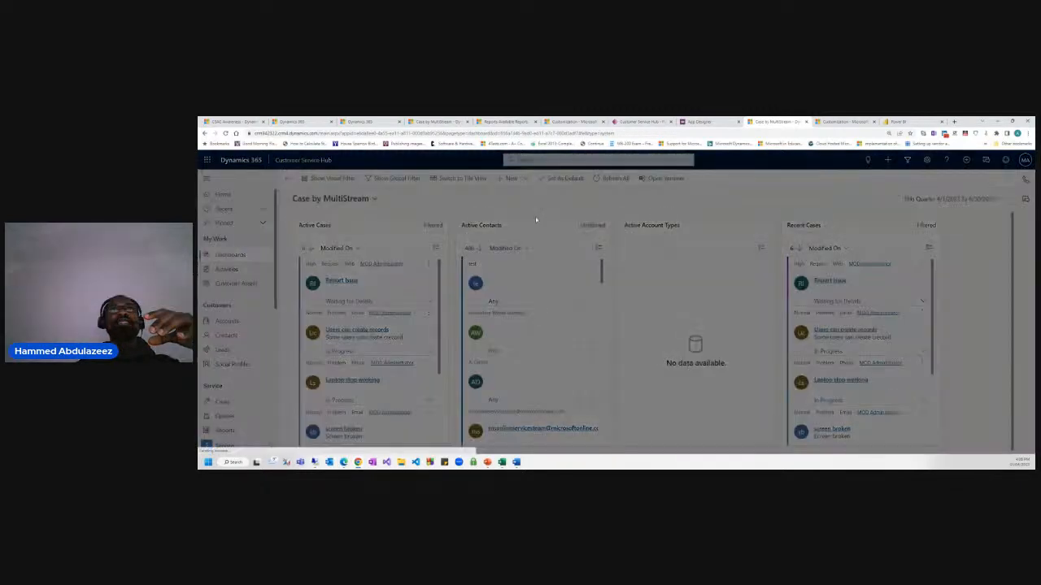
click(650, 268)
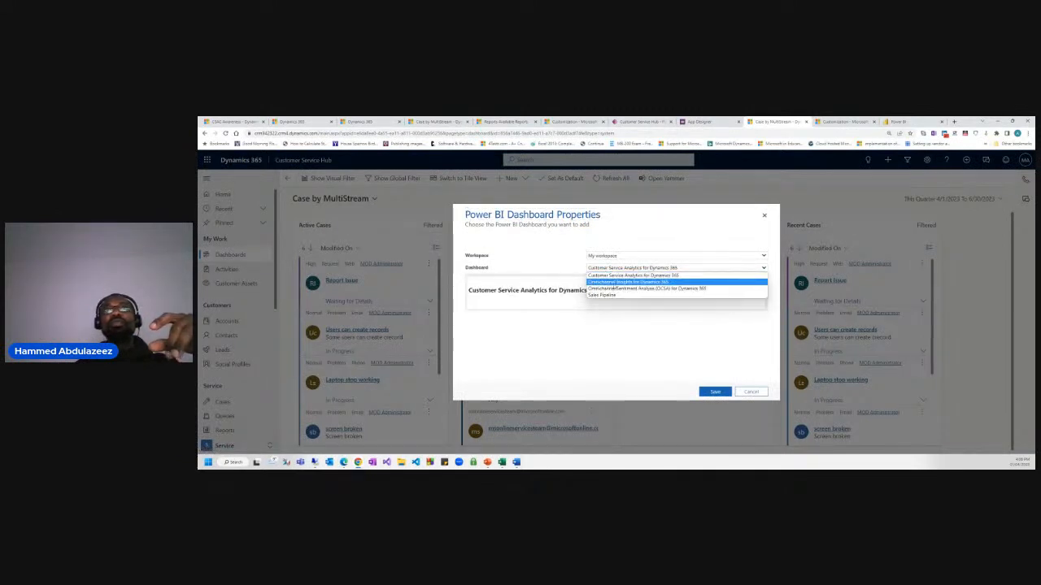
click(626, 282)
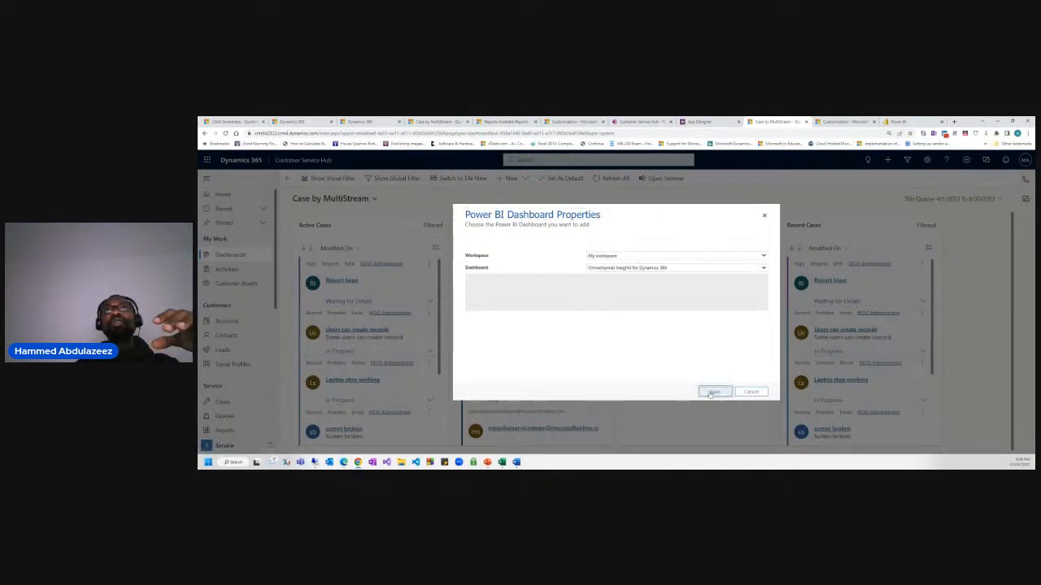
click(715, 392)
click(638, 345)
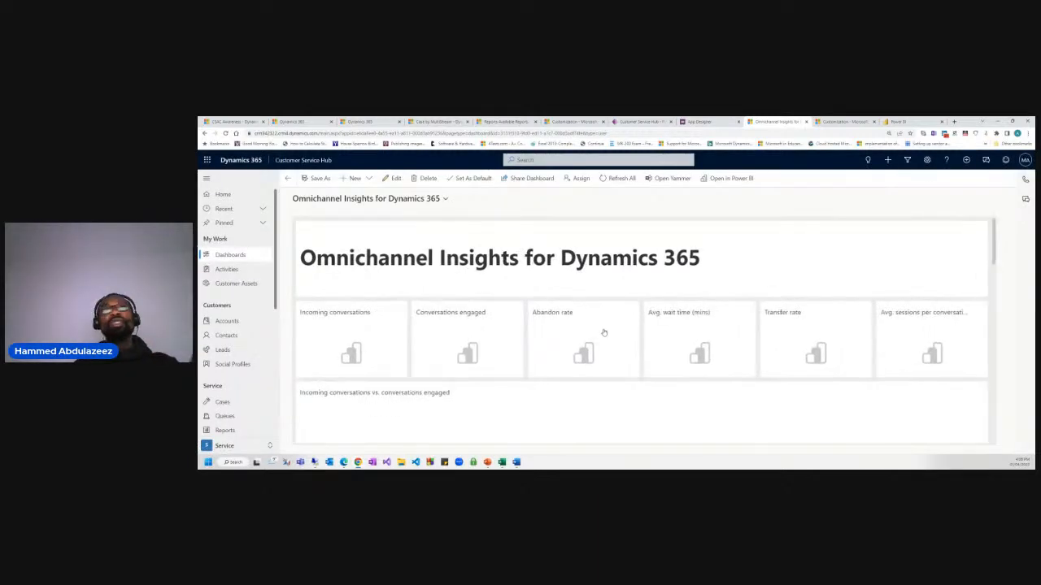
Scroll through the new Omnichannel Insights dashboard, then bring up the Summary slide.
scroll(610, 358, down, 2)
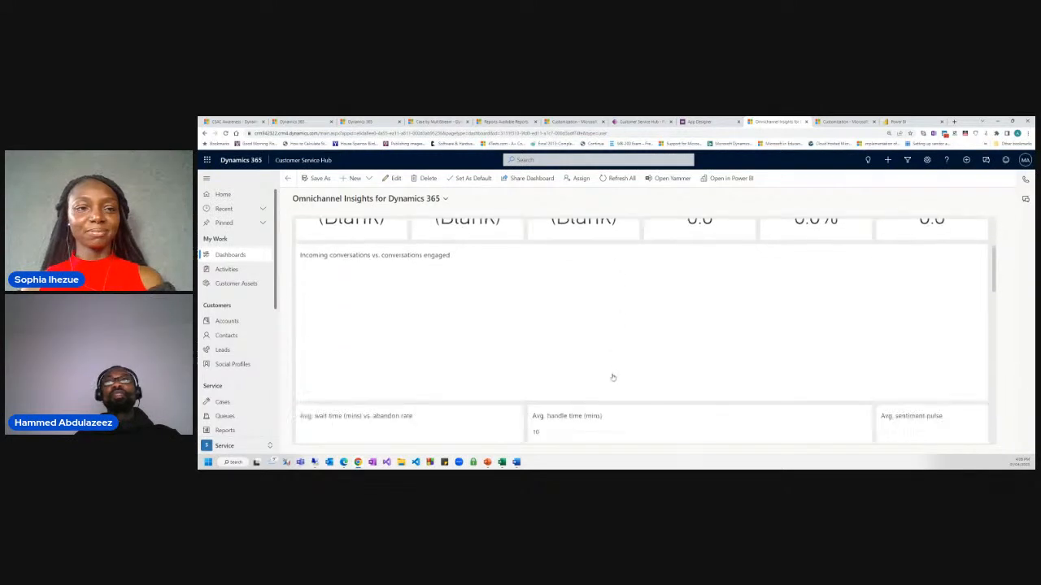
scroll(626, 378, up, 2)
scroll(611, 346, down, 1)
scroll(595, 379, down, 2)
scroll(613, 379, up, 4)
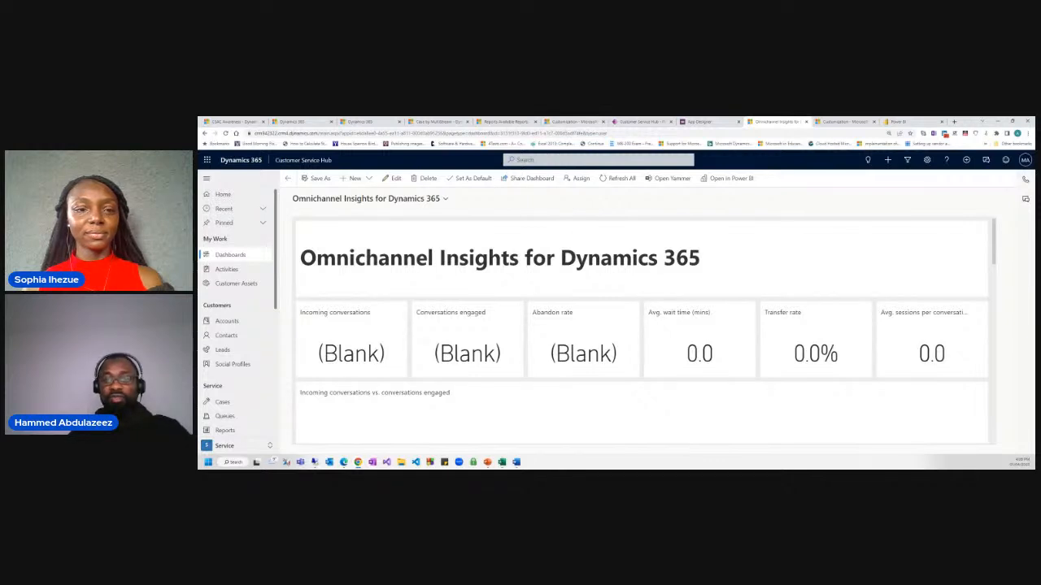
key(alt+Tab)
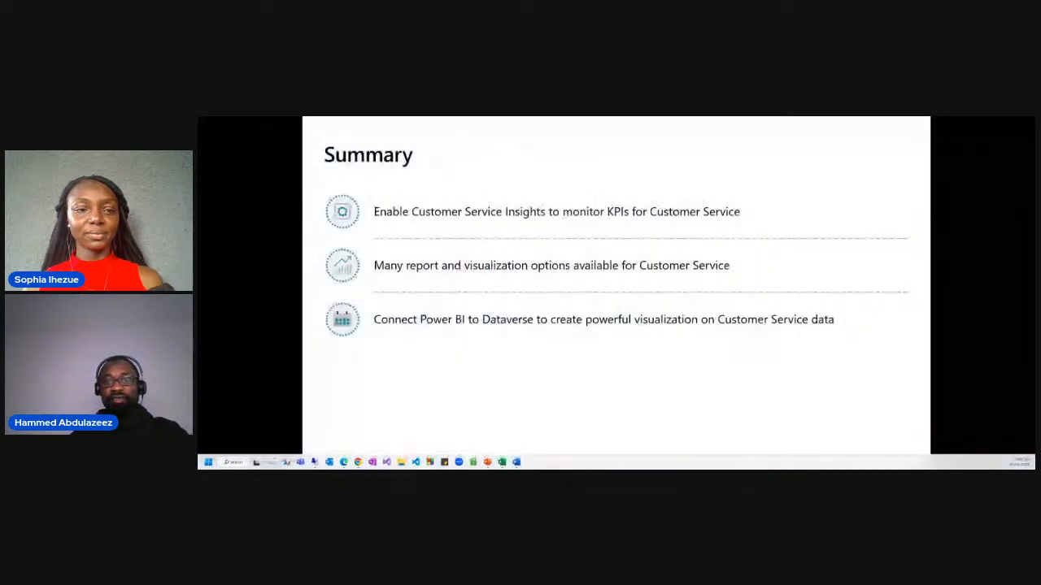